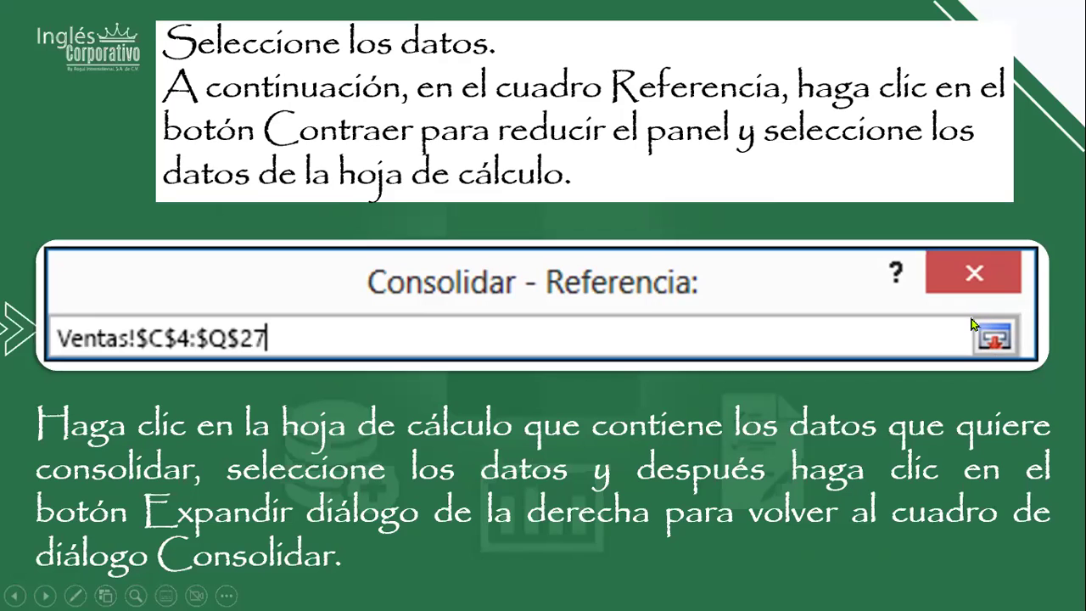
pyautogui.click(924, 390)
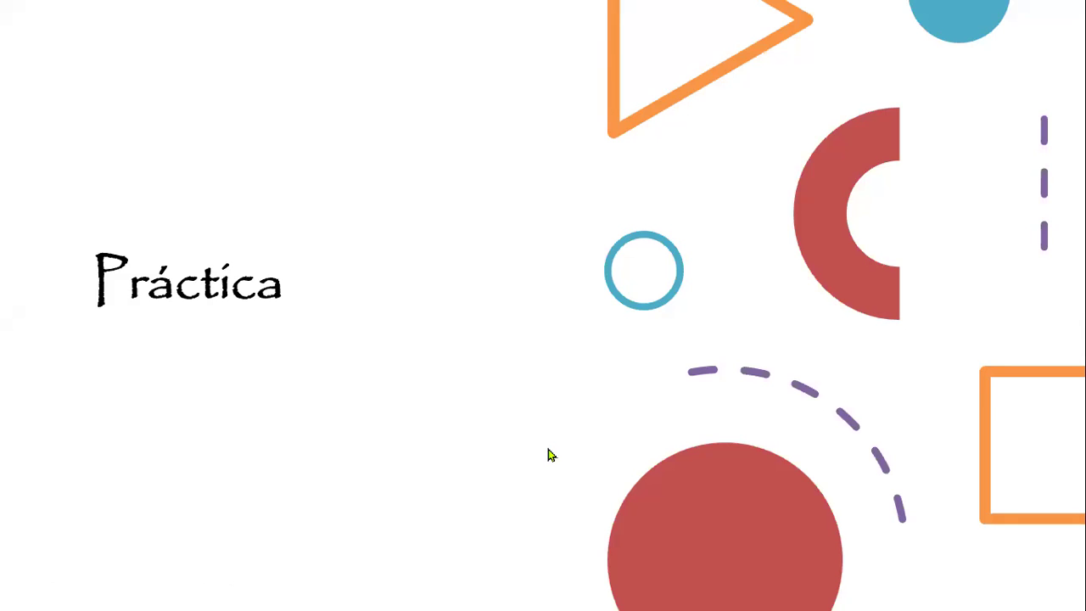
pyautogui.hotkey('alt', 's')
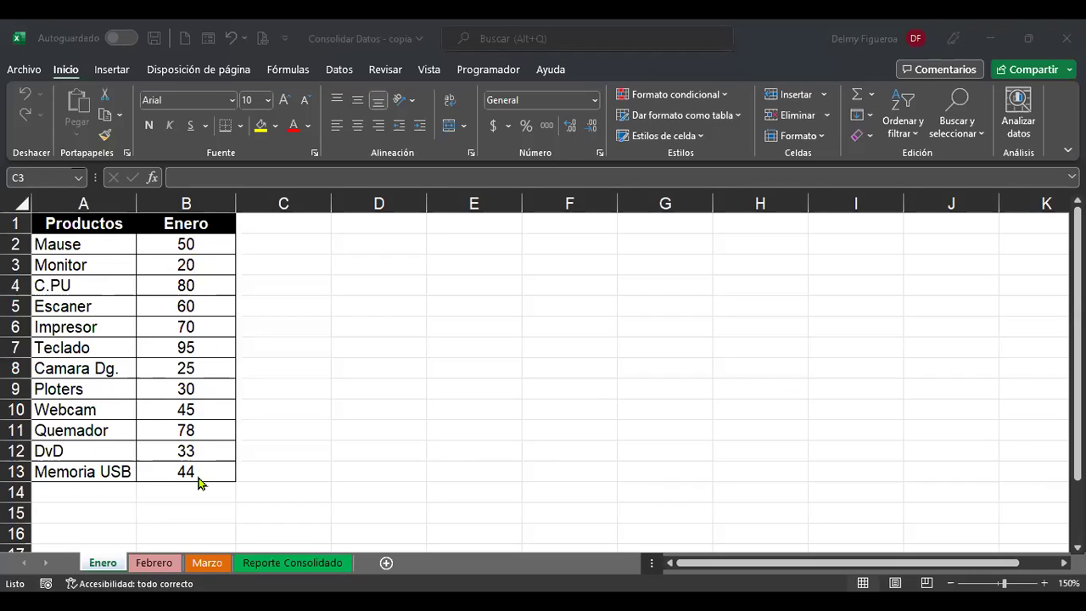
# View the product quantities on the Febrero and Marzo sheets, ending on the Reporte Consolidado sheet
pyautogui.click(154, 562)
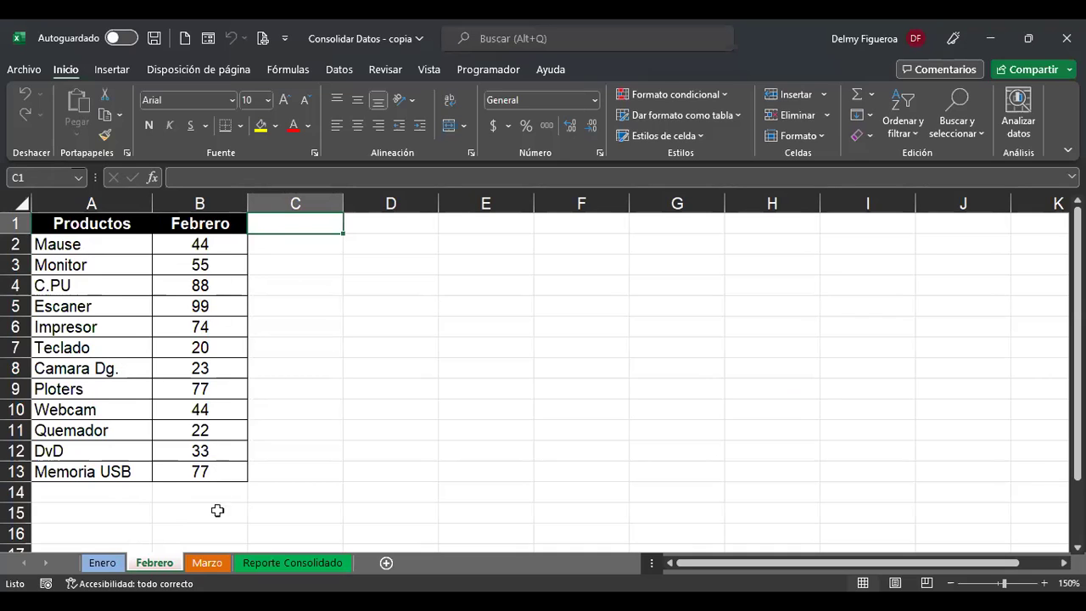
pyautogui.click(207, 563)
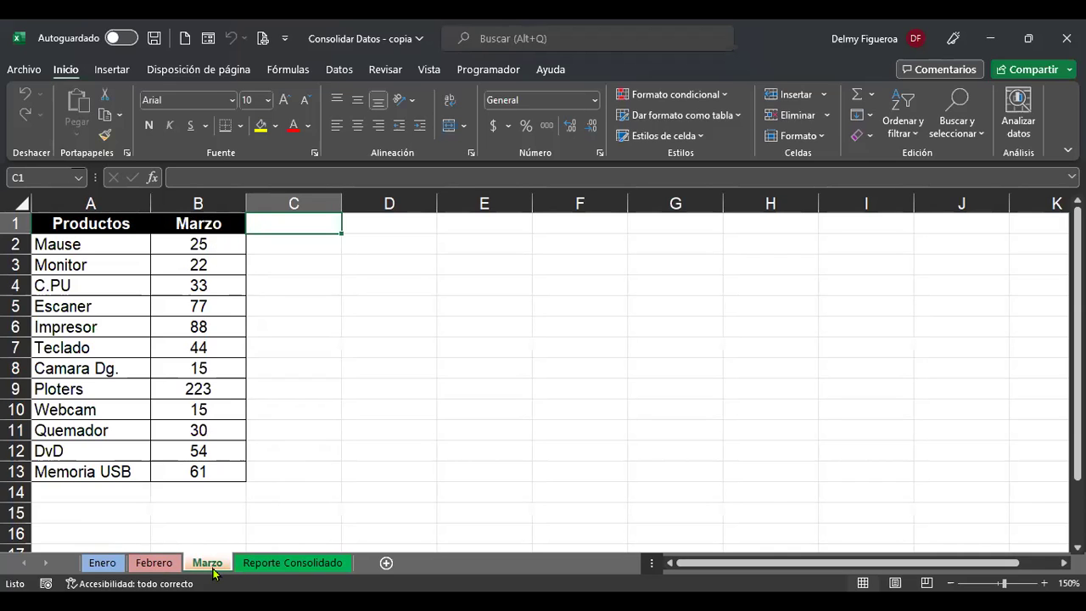
pyautogui.click(281, 563)
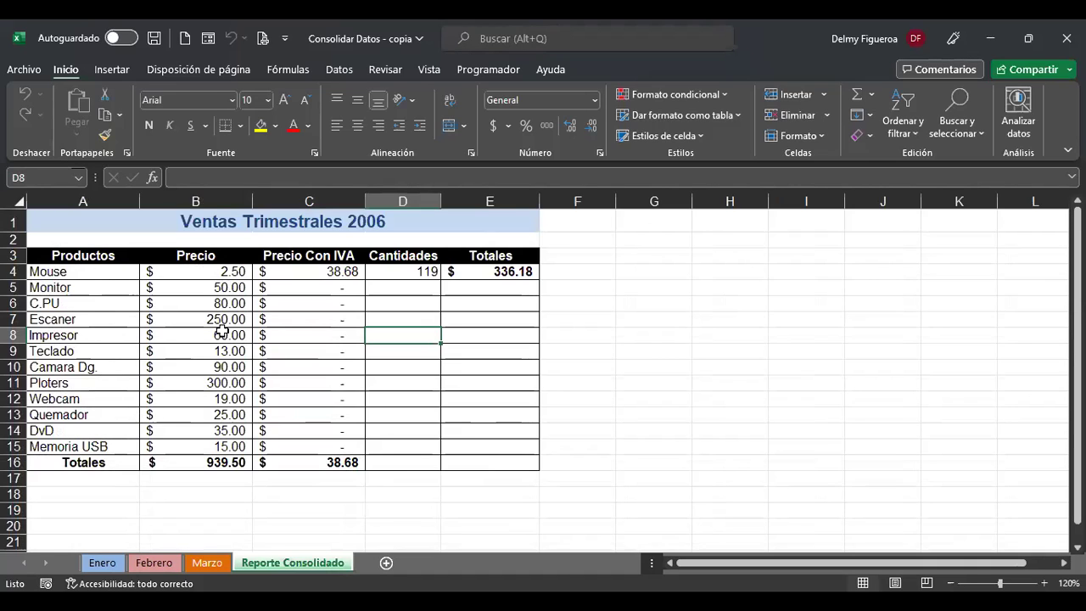
# Inspect the Mouse row's contents in C4, D4 and E4, checking how Precio Con IVA, Cantidades and Totales are obtained
pyautogui.click(313, 271)
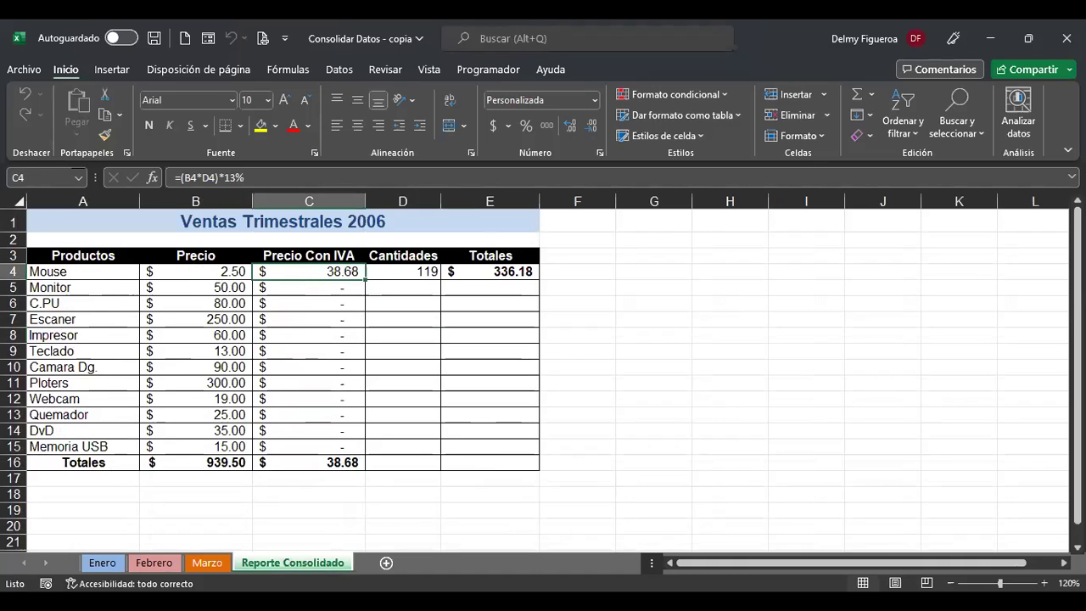
pyautogui.press('F2')
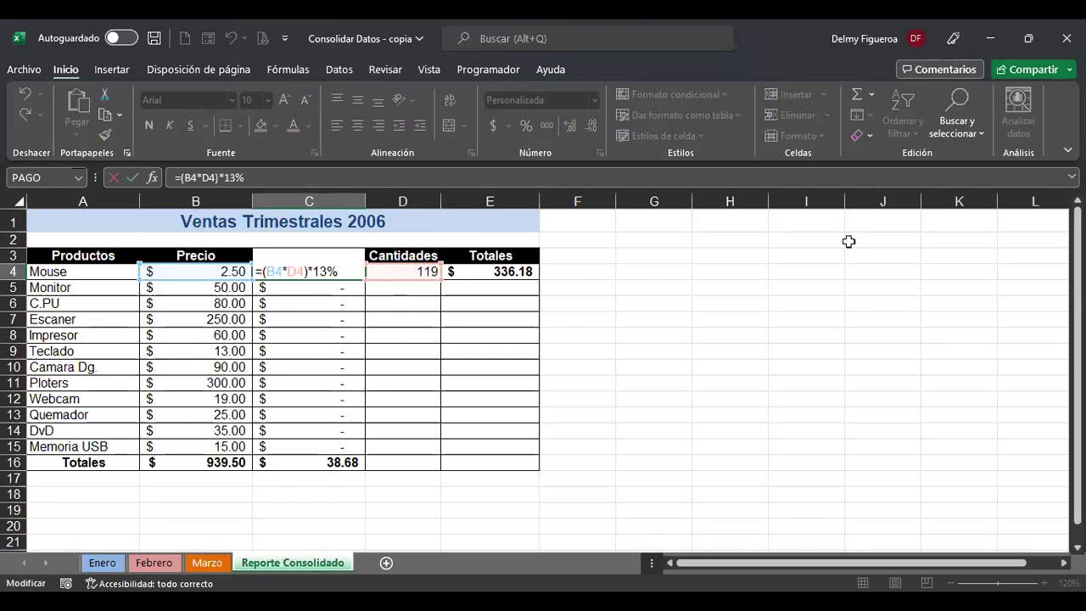
pyautogui.hotkey('ctrl', 'Return')
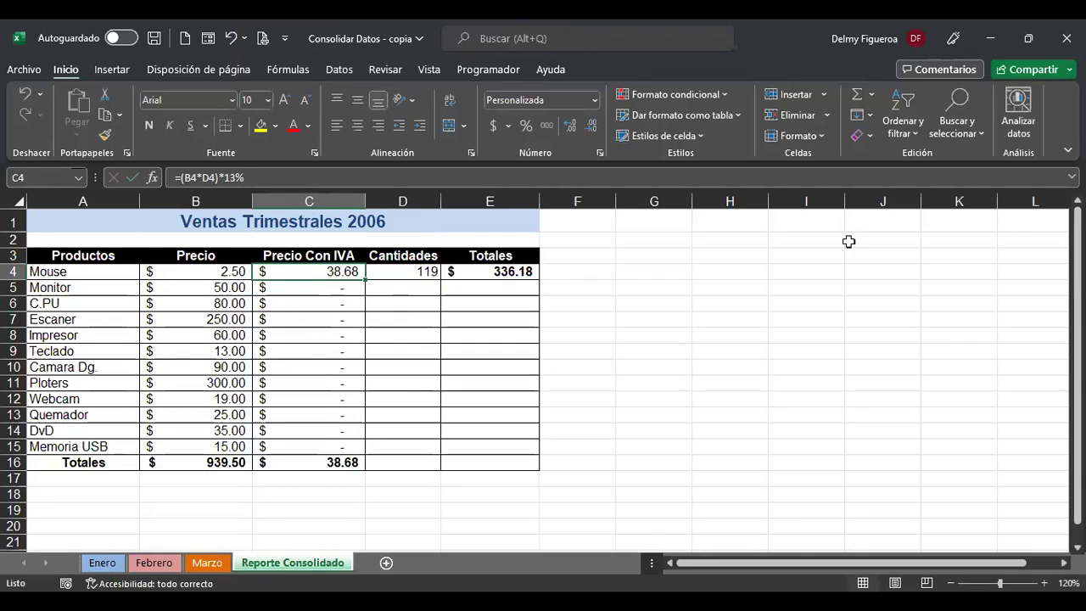
pyautogui.press('Right')
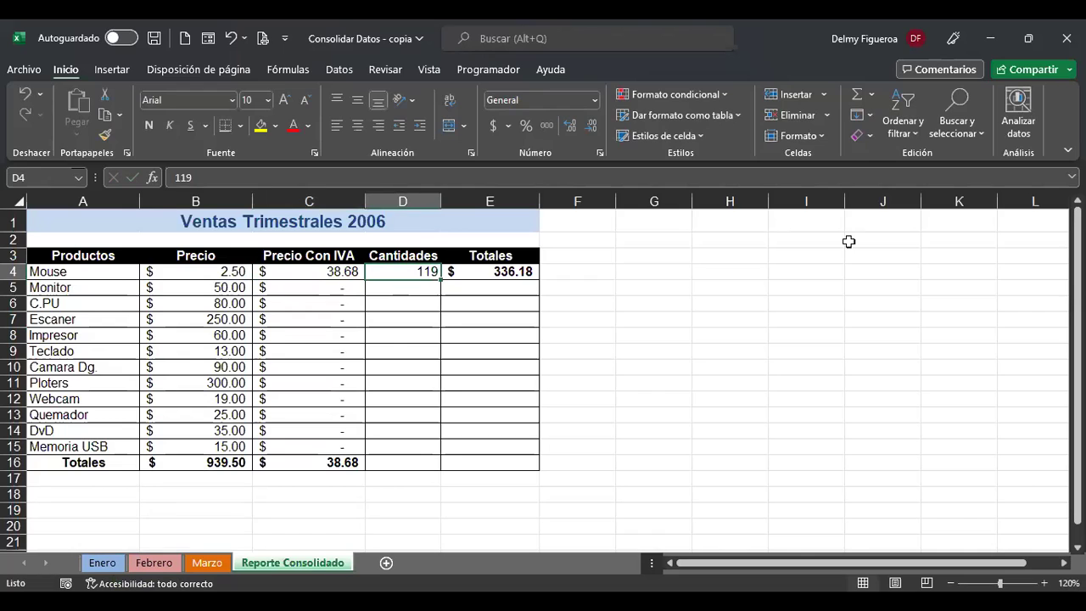
pyautogui.press('F2')
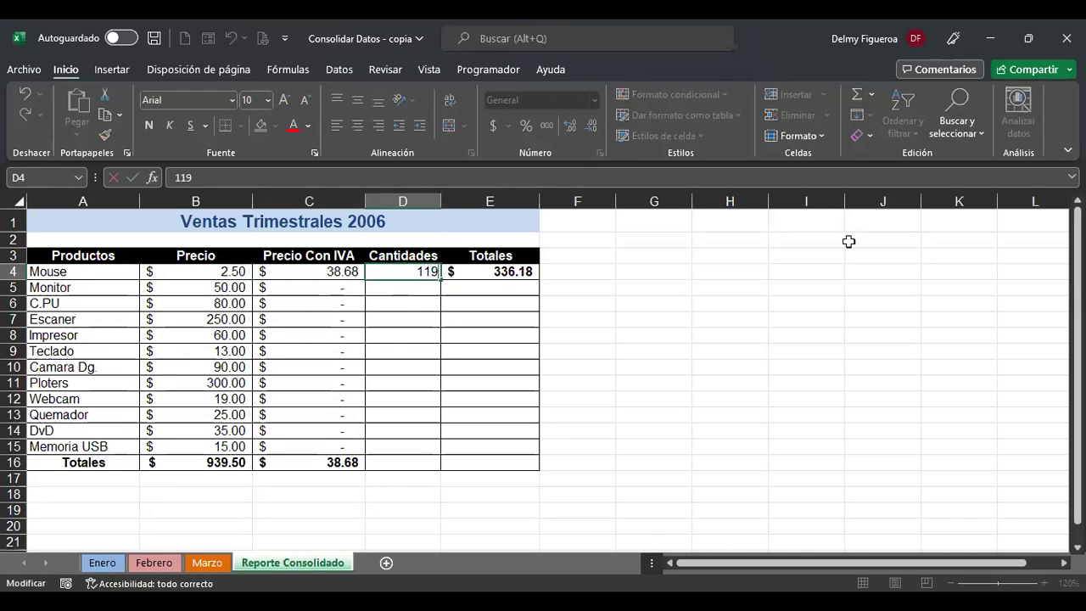
pyautogui.press('Escape')
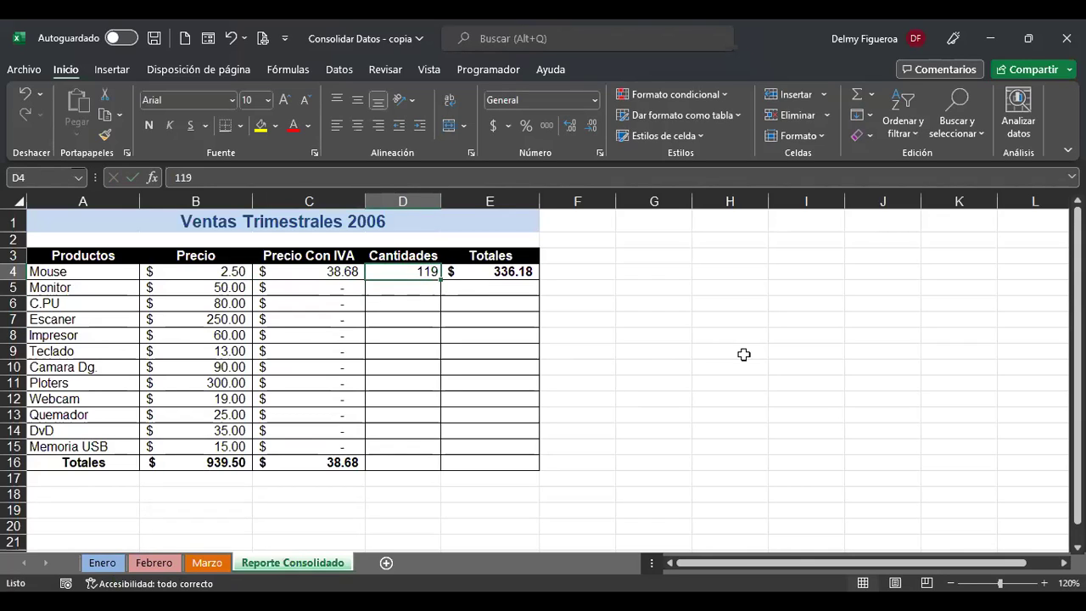
pyautogui.click(497, 271)
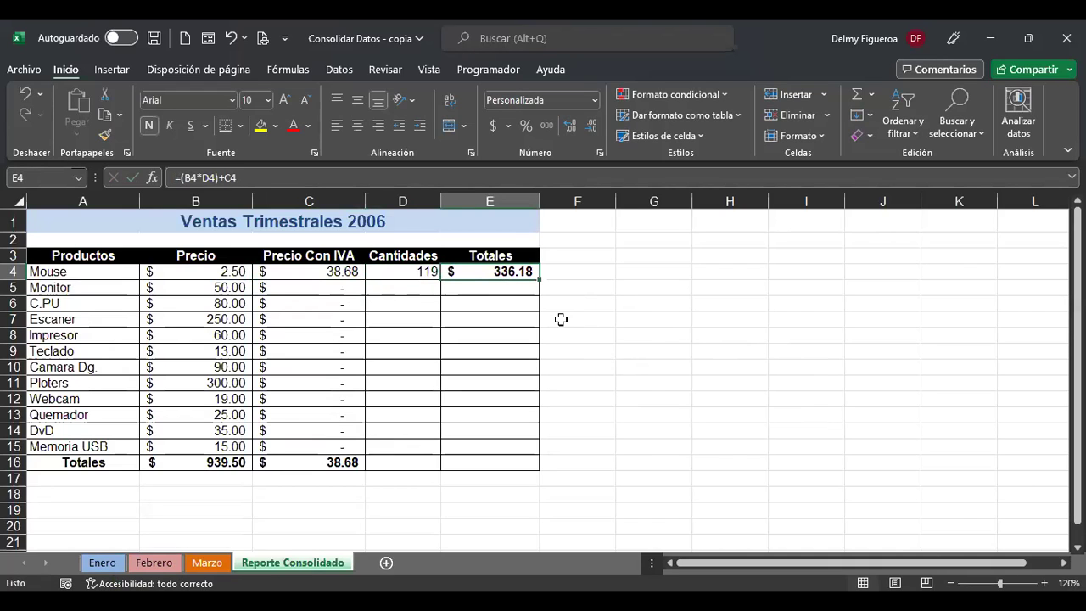
pyautogui.press('F2')
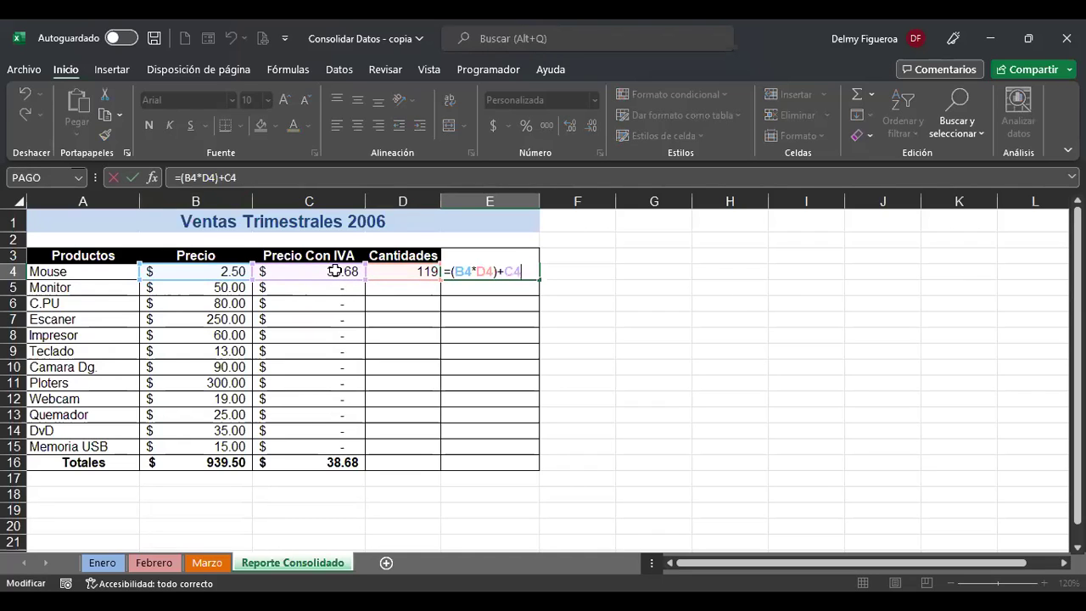
pyautogui.hotkey('ctrl', 'Return')
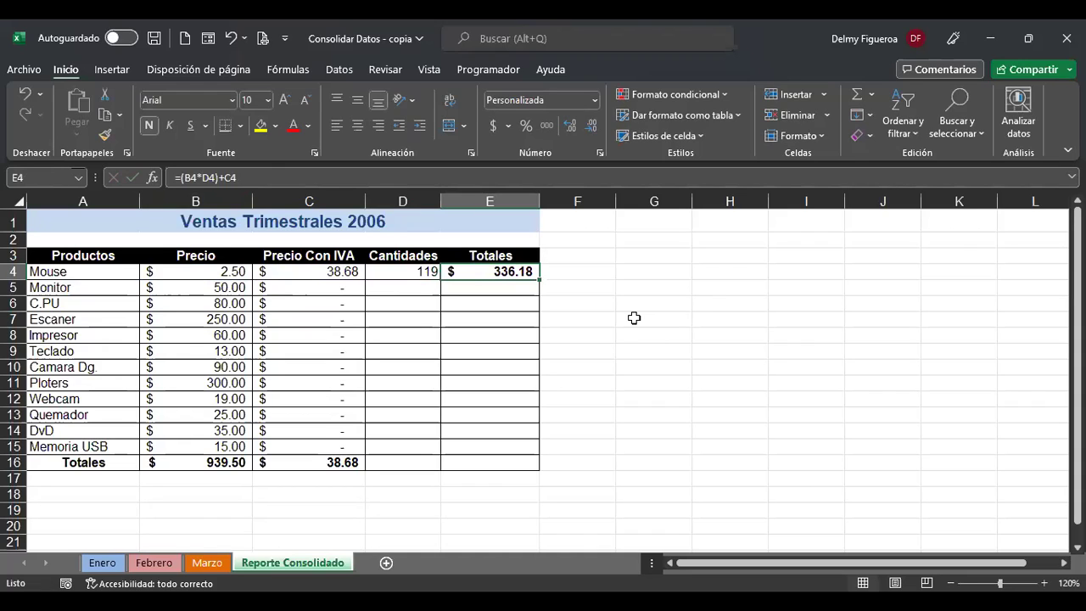
pyautogui.click(404, 272)
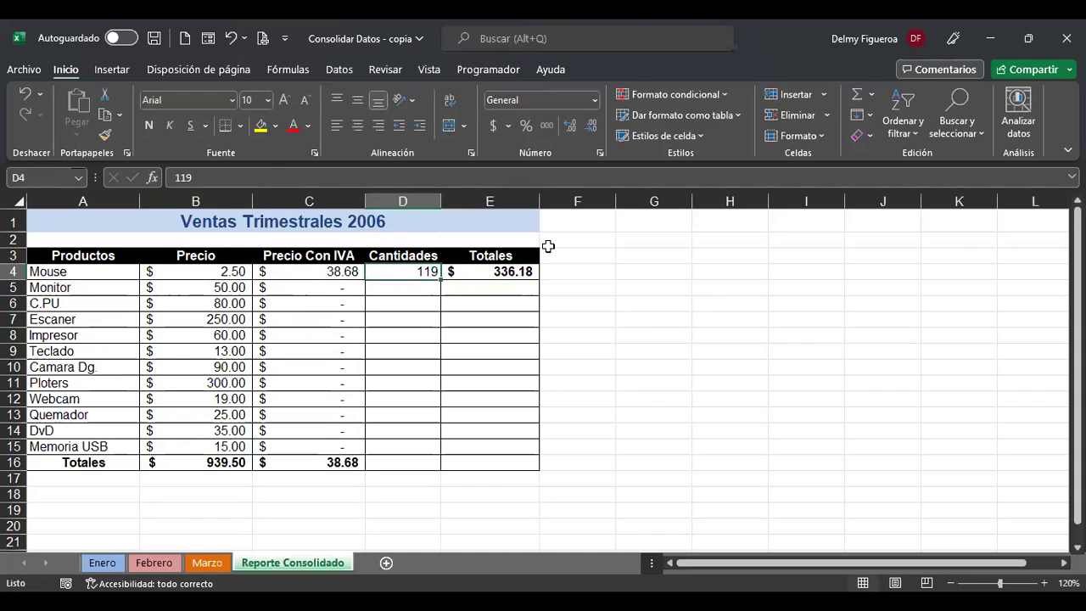
# Compare the Mouse entry of the consolidated report with its quantities in cell B2 of the Marzo, Febrero and Enero sheets
pyautogui.click(212, 561)
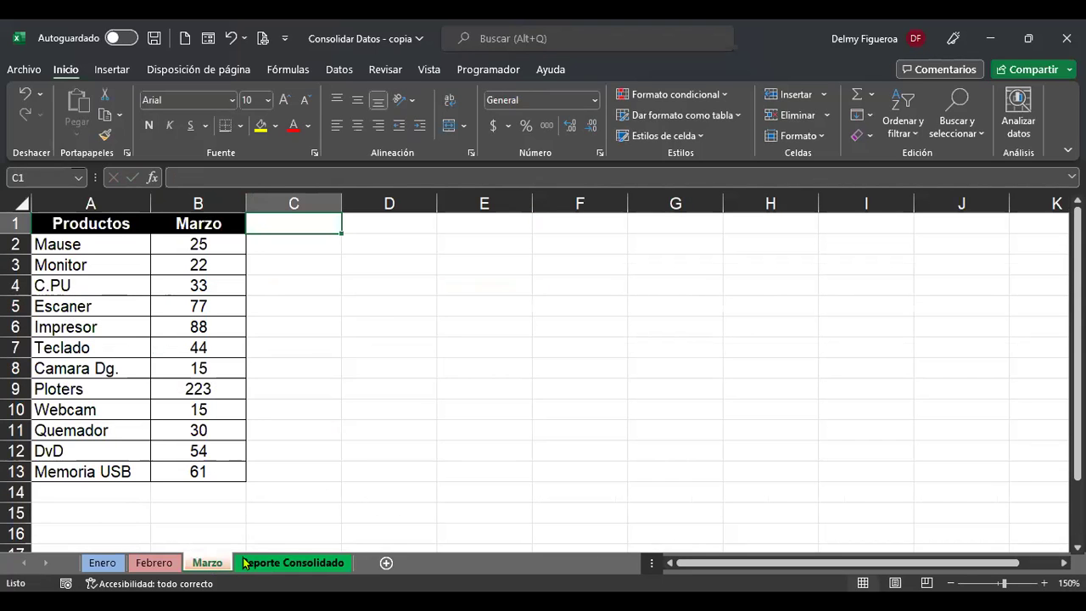
pyautogui.click(291, 564)
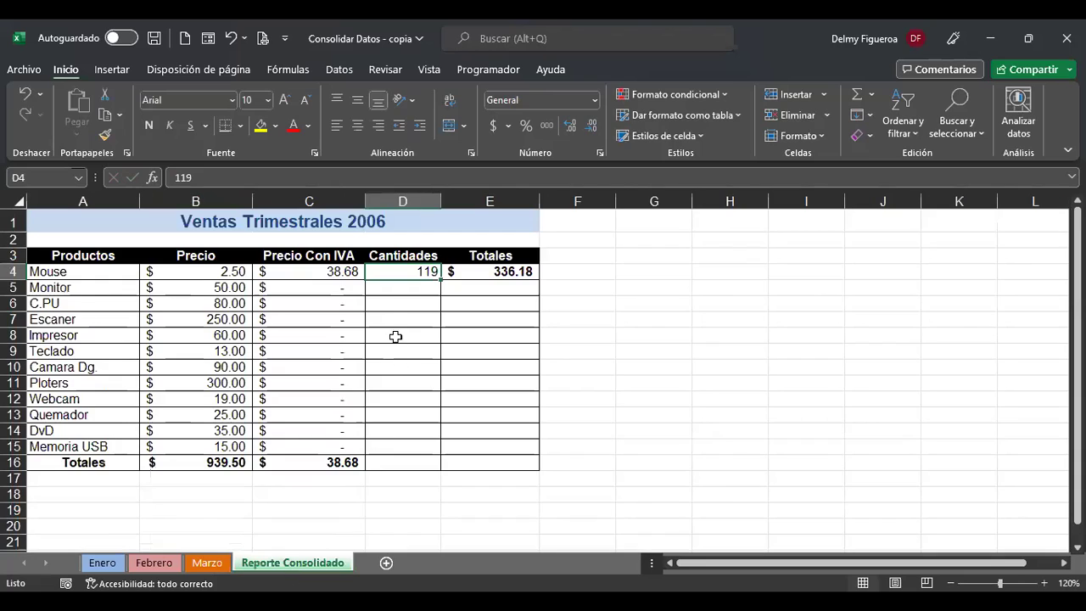
pyautogui.click(93, 274)
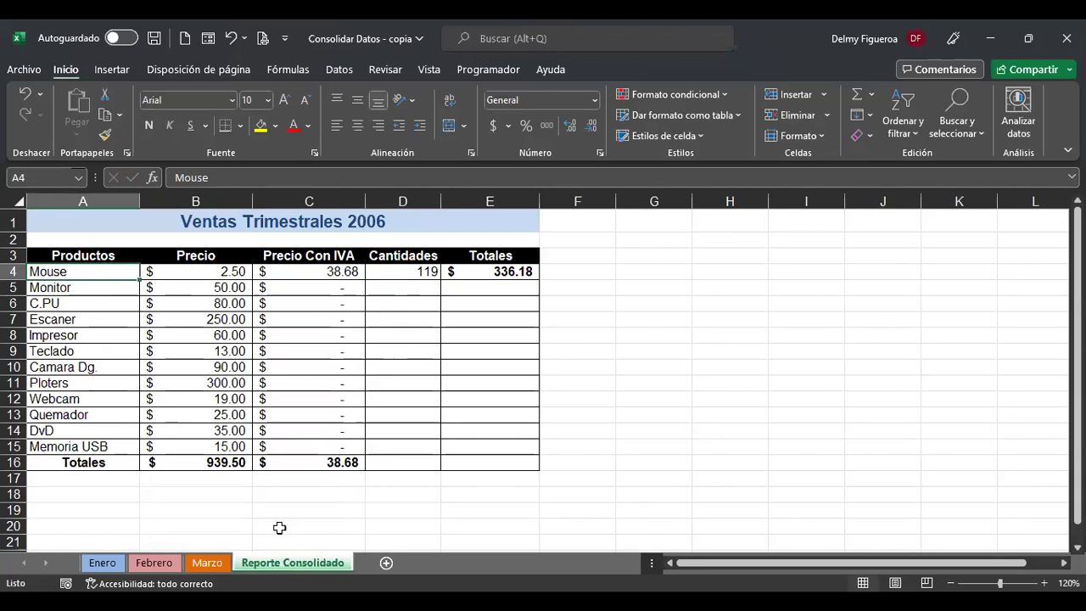
pyautogui.click(218, 564)
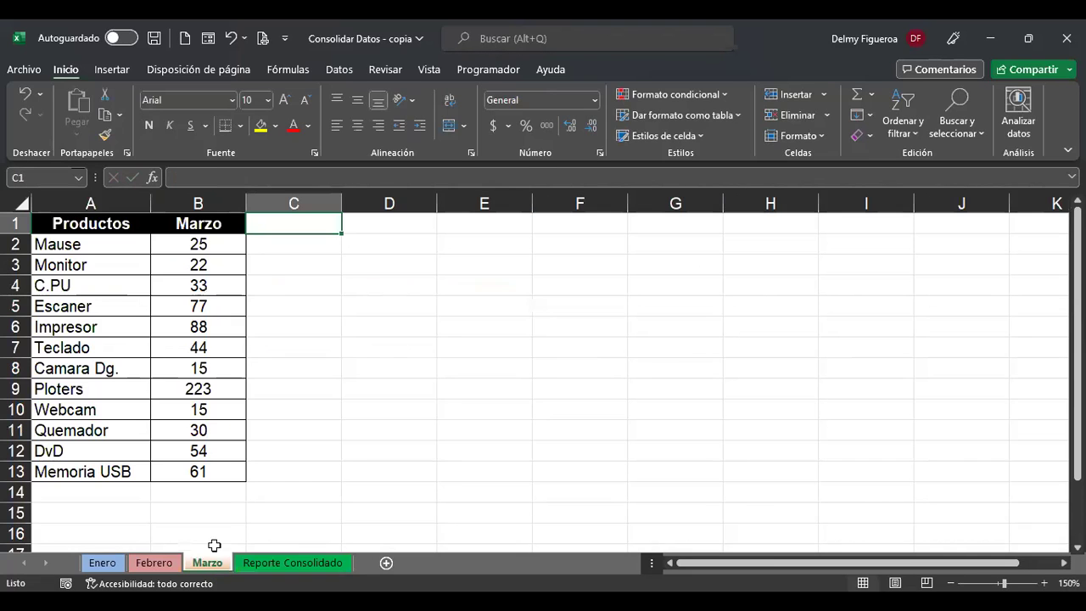
pyautogui.click(215, 245)
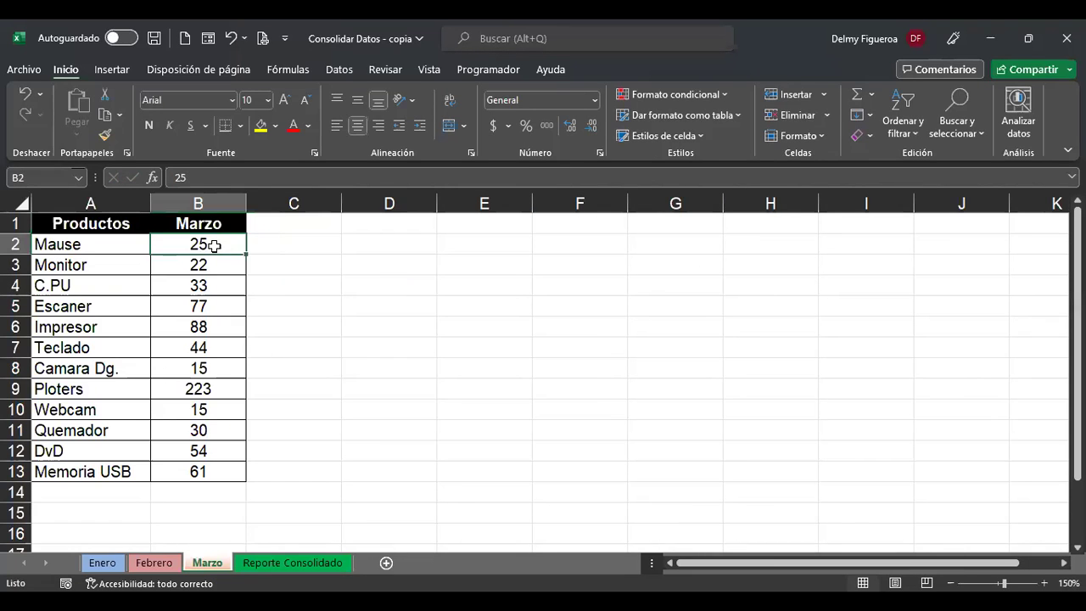
pyautogui.click(148, 565)
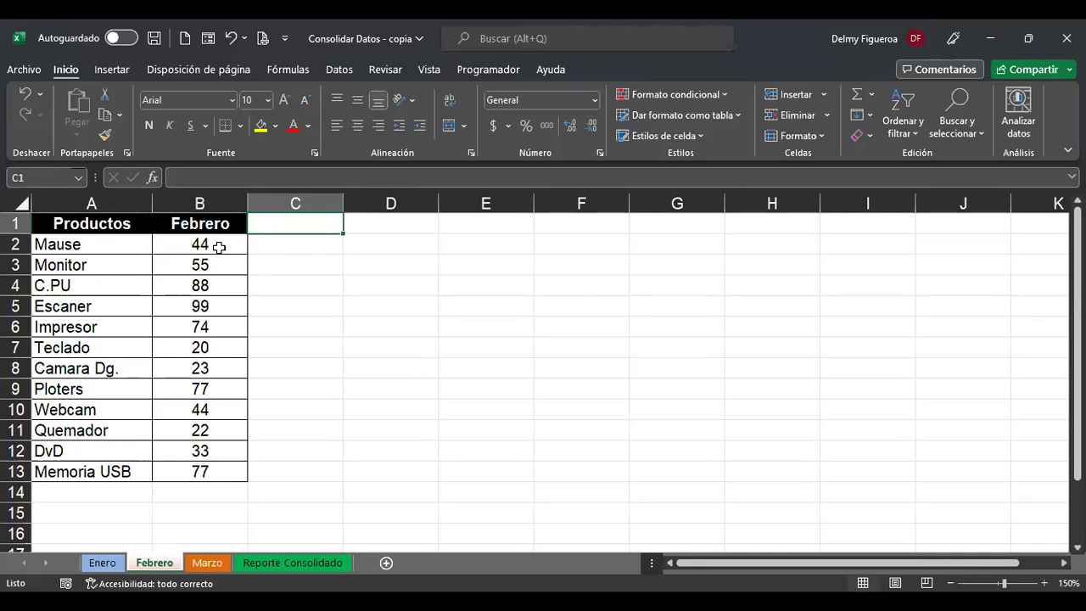
pyautogui.click(103, 564)
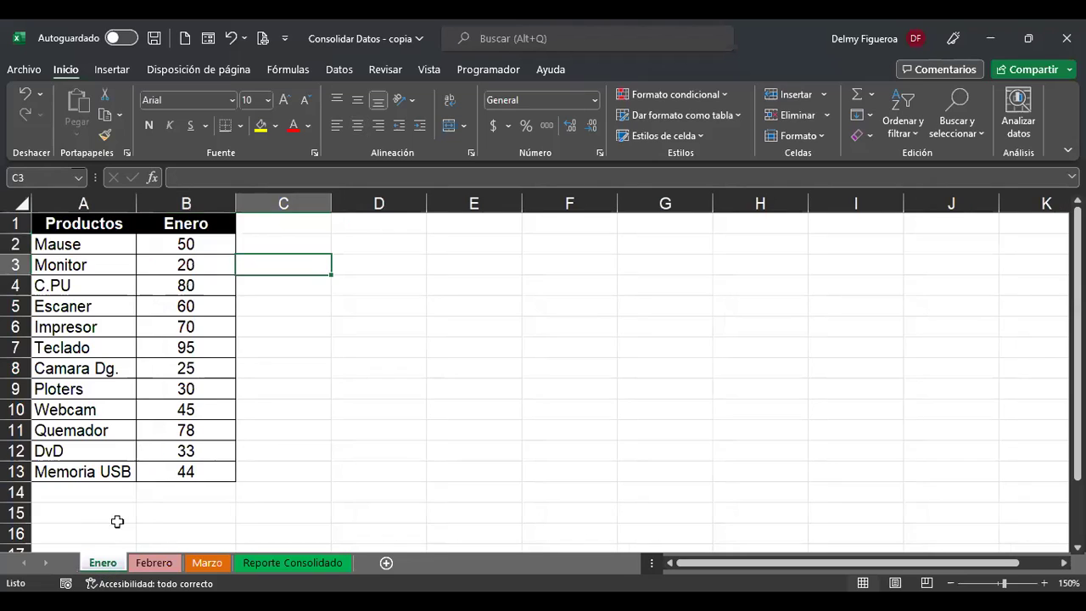
pyautogui.click(213, 242)
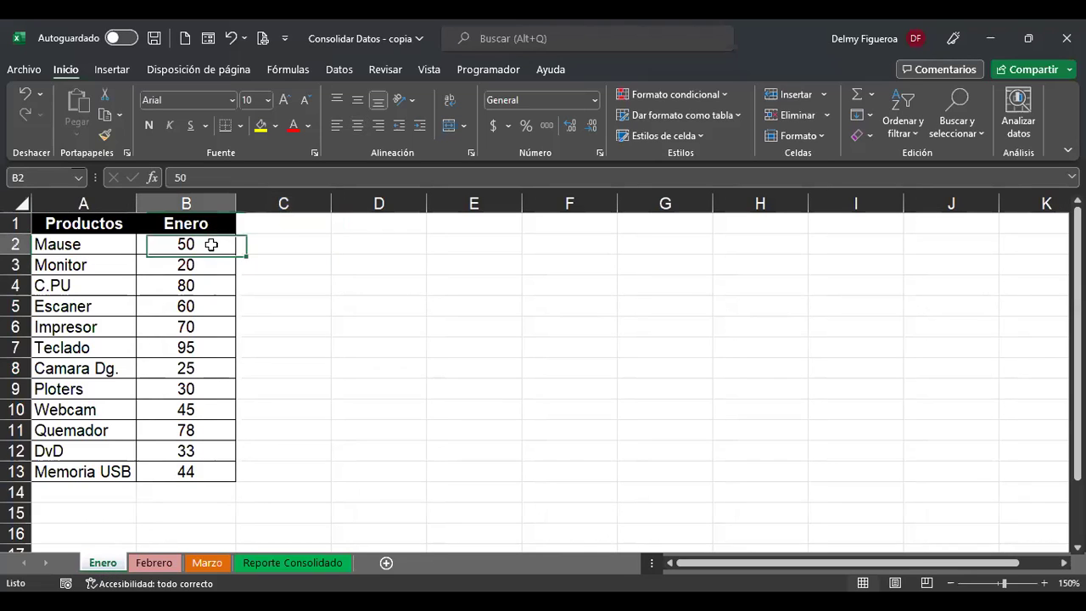
pyautogui.click(152, 564)
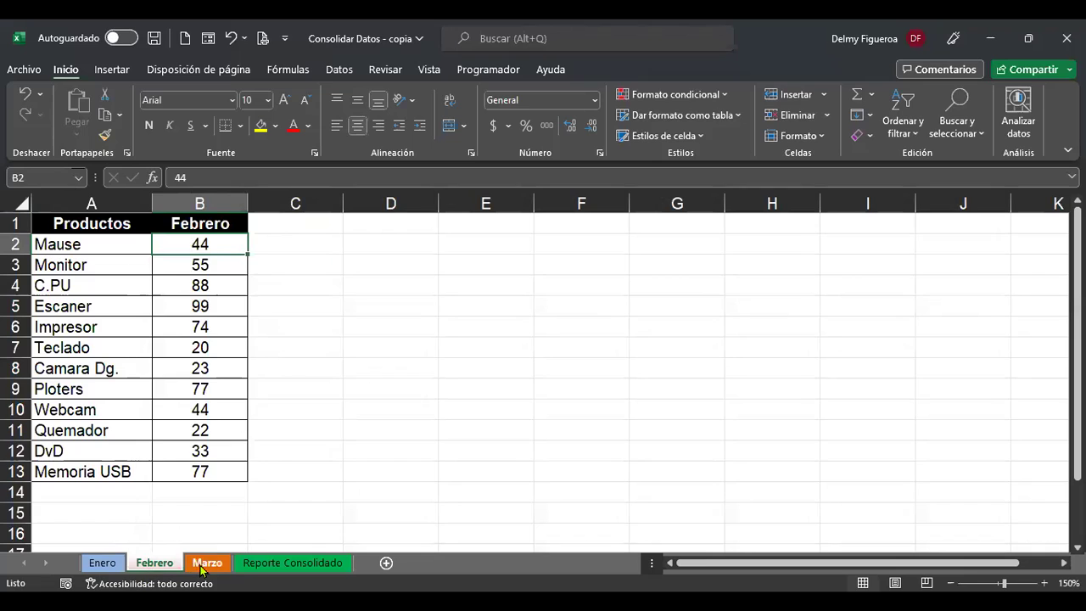
pyautogui.click(204, 563)
# Calculate +50+44+25 in cell D4 of the Marzo sheet as a trial sum and clear the cell
pyautogui.click(403, 285)
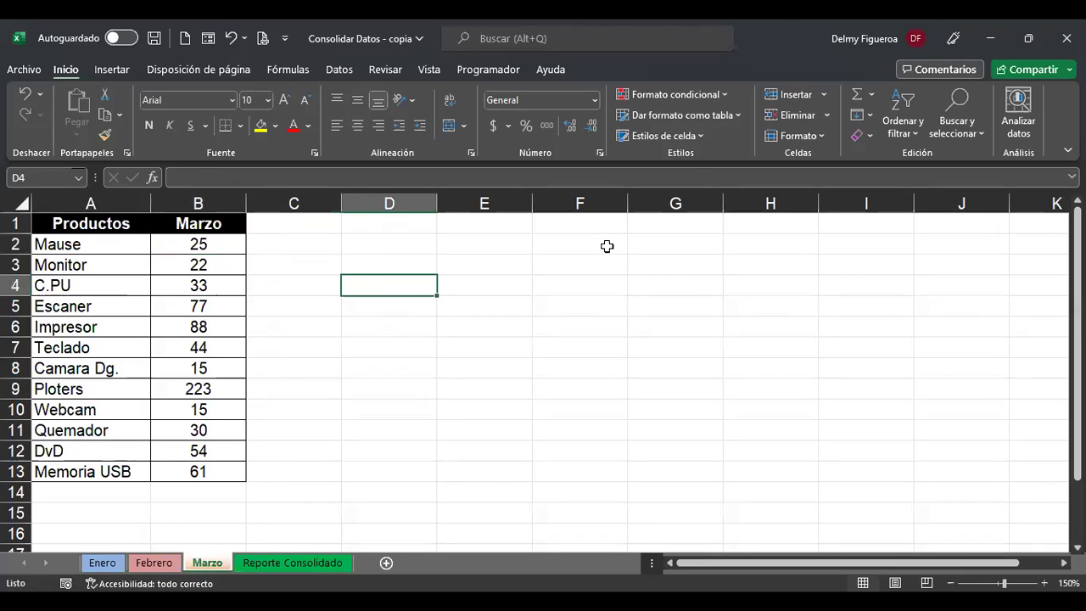
pyautogui.write('+50+44+25')
pyautogui.press('Return')
pyautogui.press('Up')
pyautogui.press('Delete')
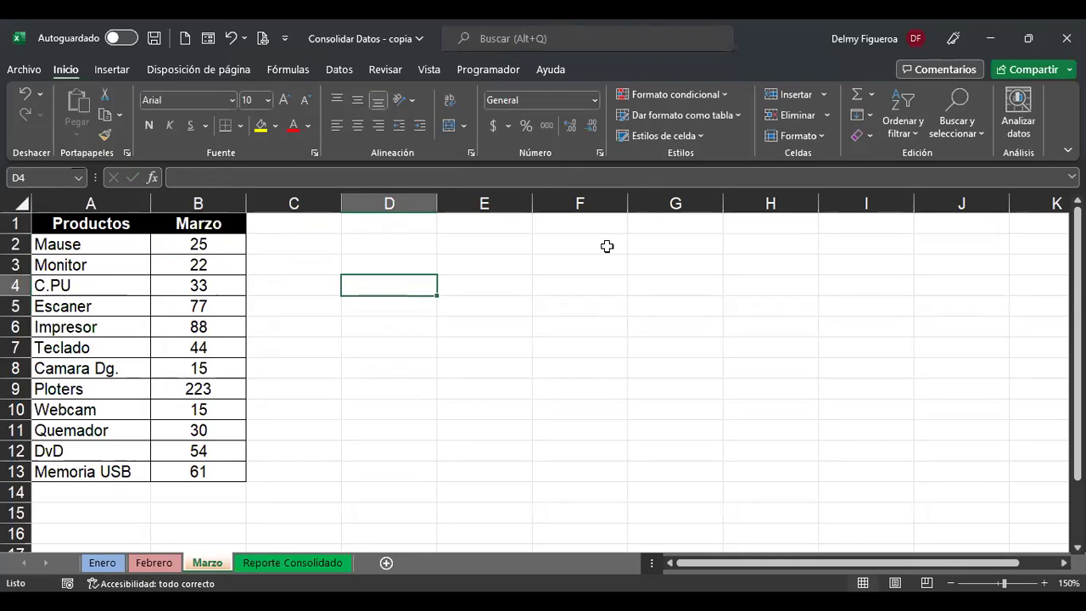
# Open Consolidate for cell D4 of Reporte Consolidado, examine its functions and stored references, and close it without applying
pyautogui.click(289, 564)
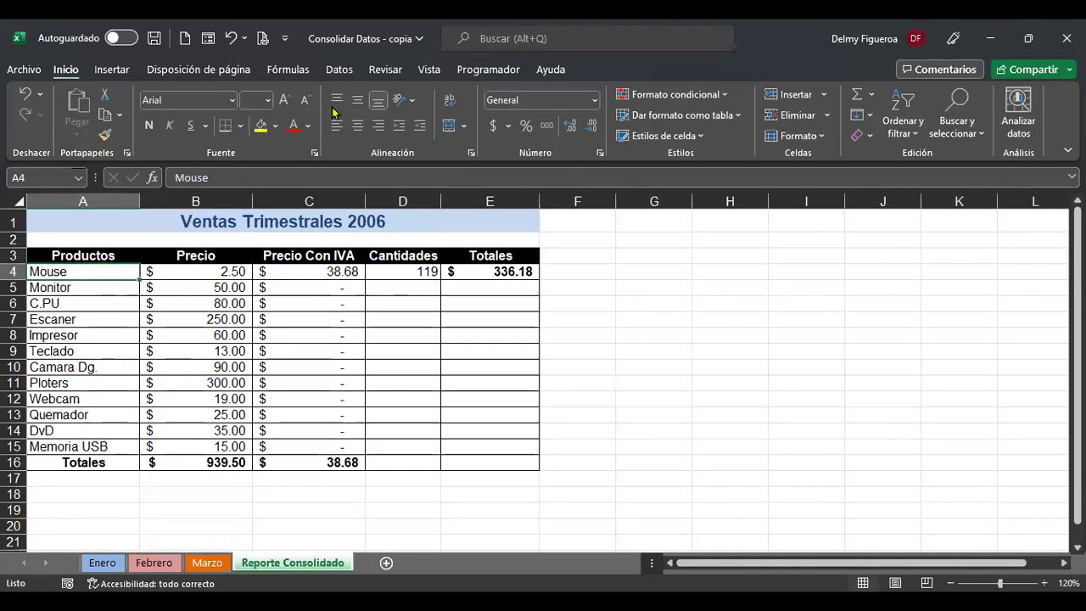
pyautogui.click(411, 269)
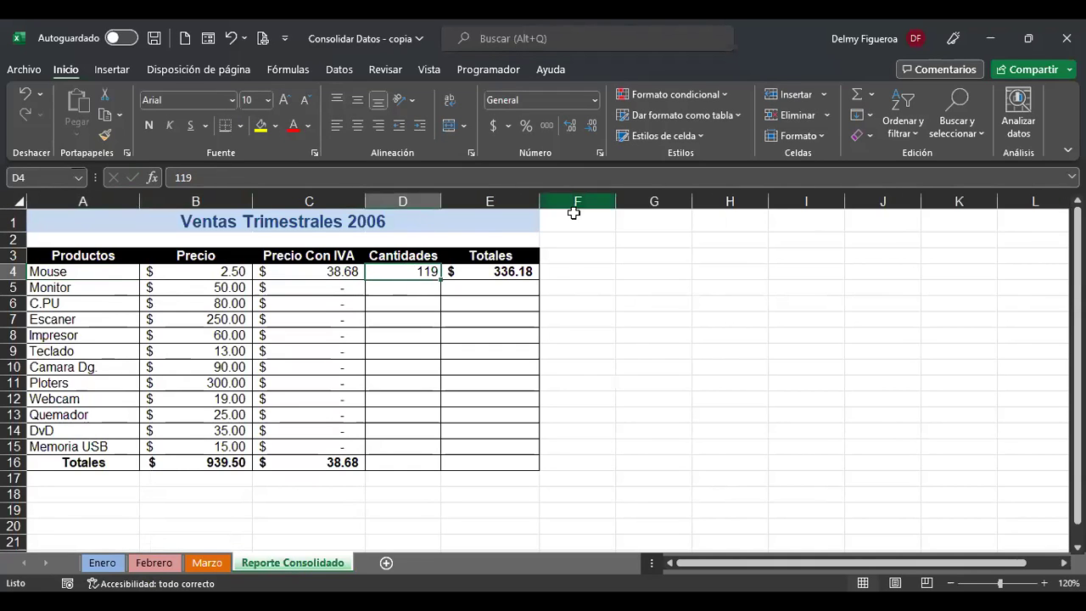
pyautogui.click(340, 72)
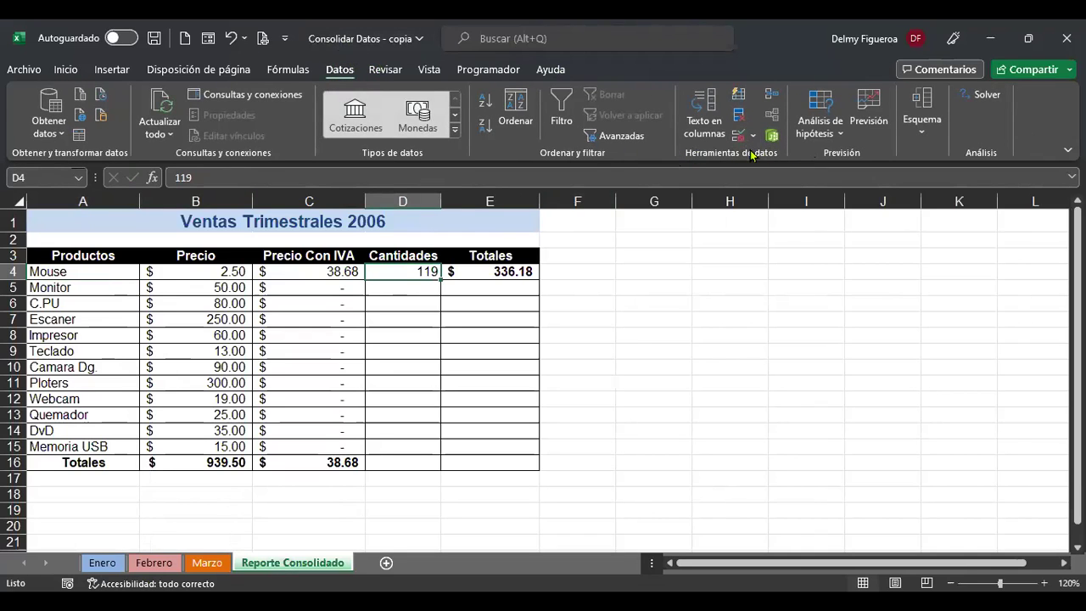
pyautogui.click(776, 100)
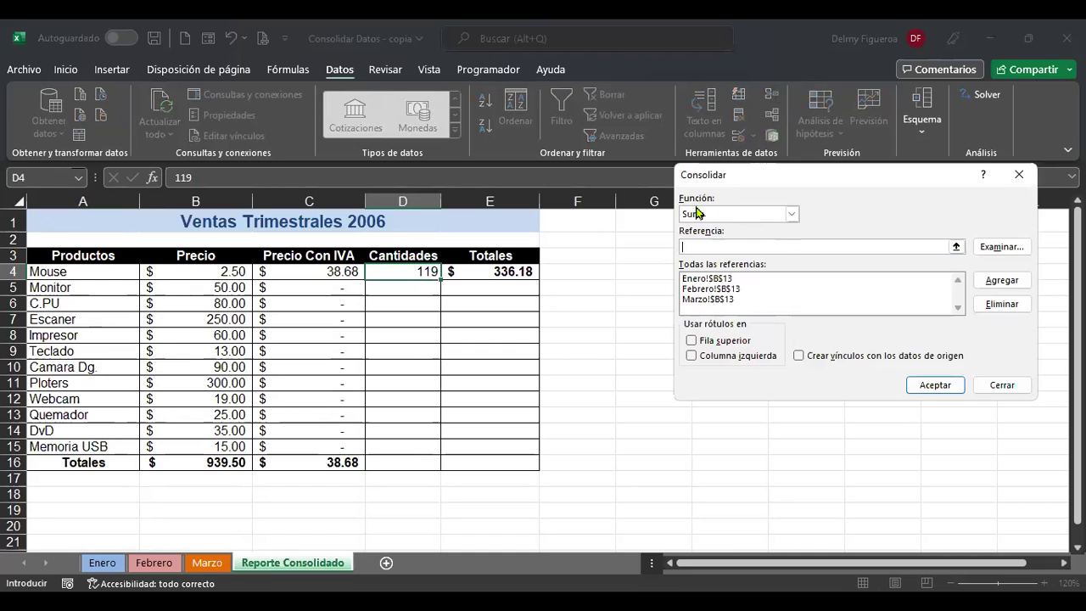
pyautogui.click(792, 214)
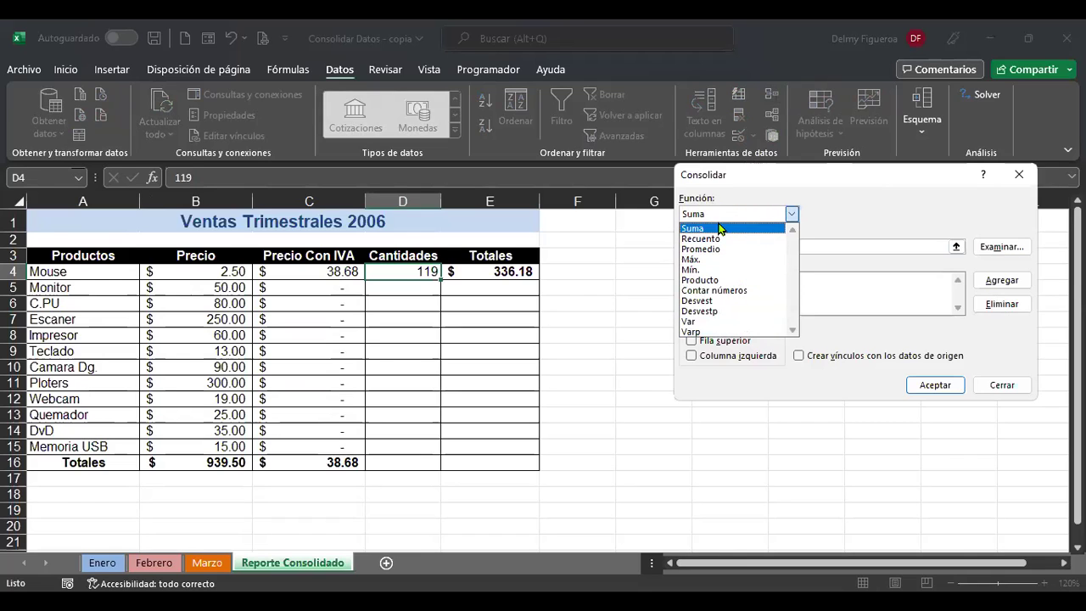
pyautogui.click(869, 210)
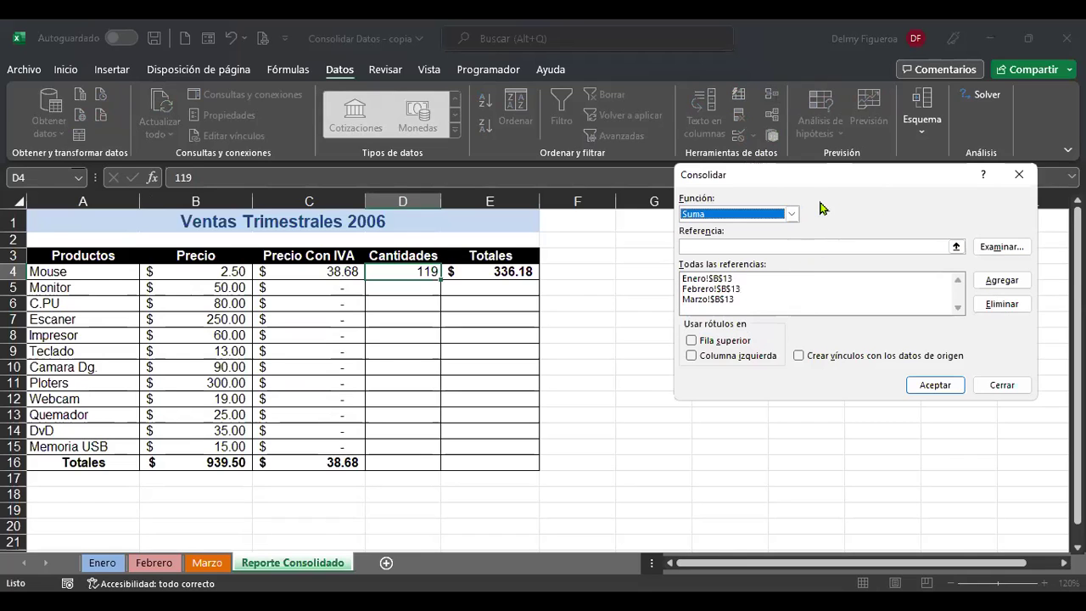
pyautogui.click(814, 252)
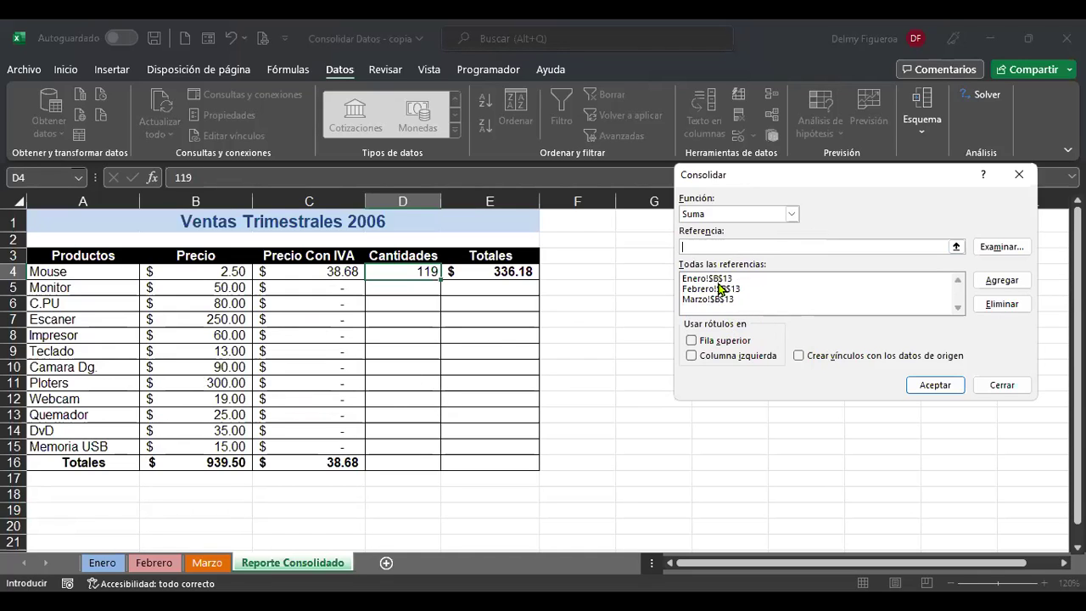
pyautogui.click(1003, 385)
# Check the Memoria USB quantity in cell B13 of the Enero, Febrero and Marzo sheets
pyautogui.click(102, 563)
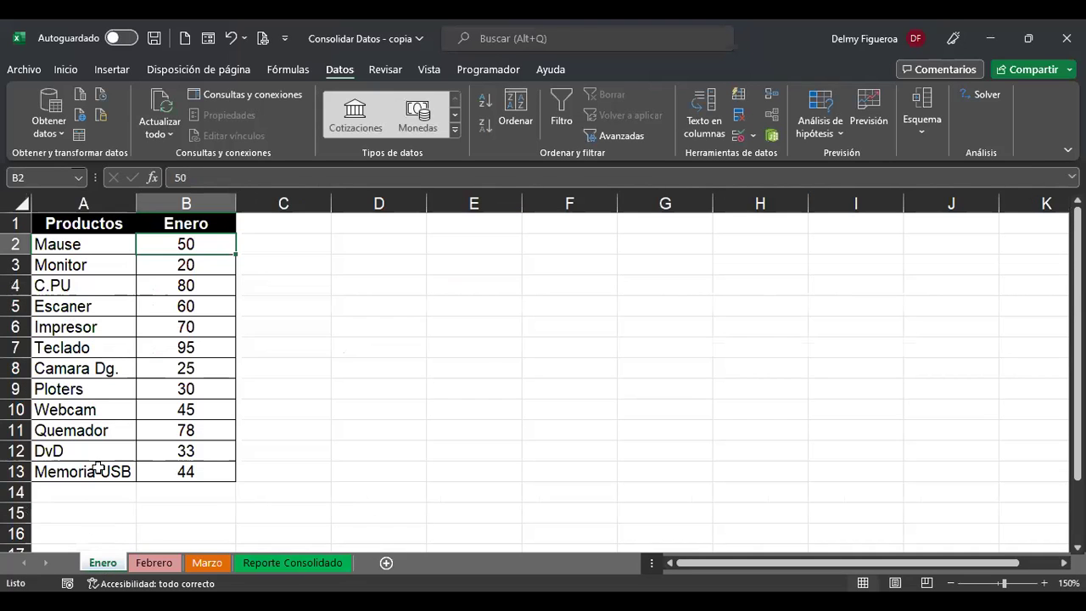
pyautogui.click(204, 472)
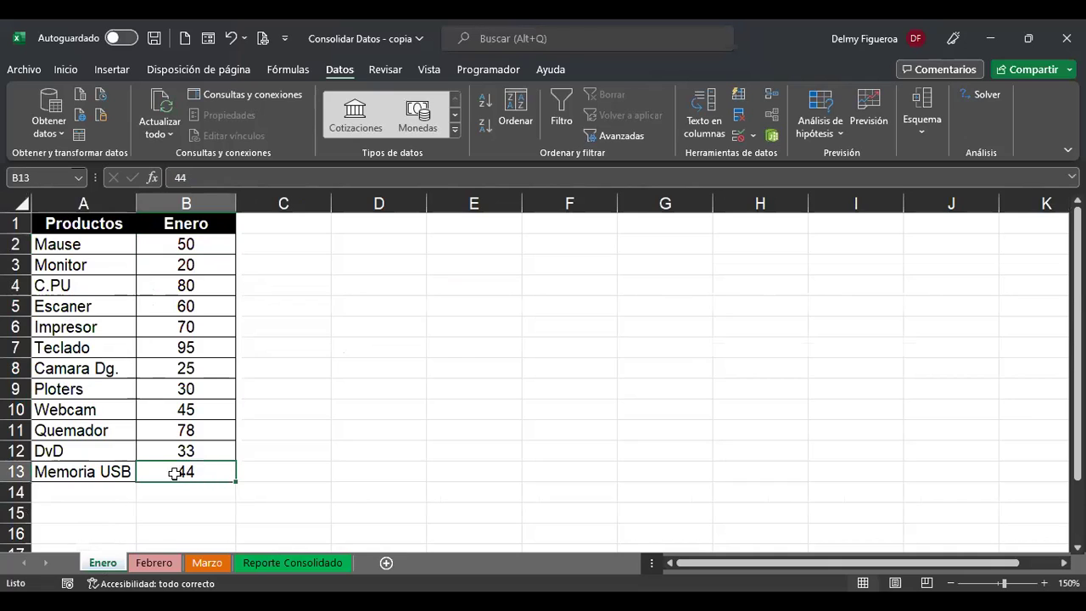
pyautogui.click(169, 564)
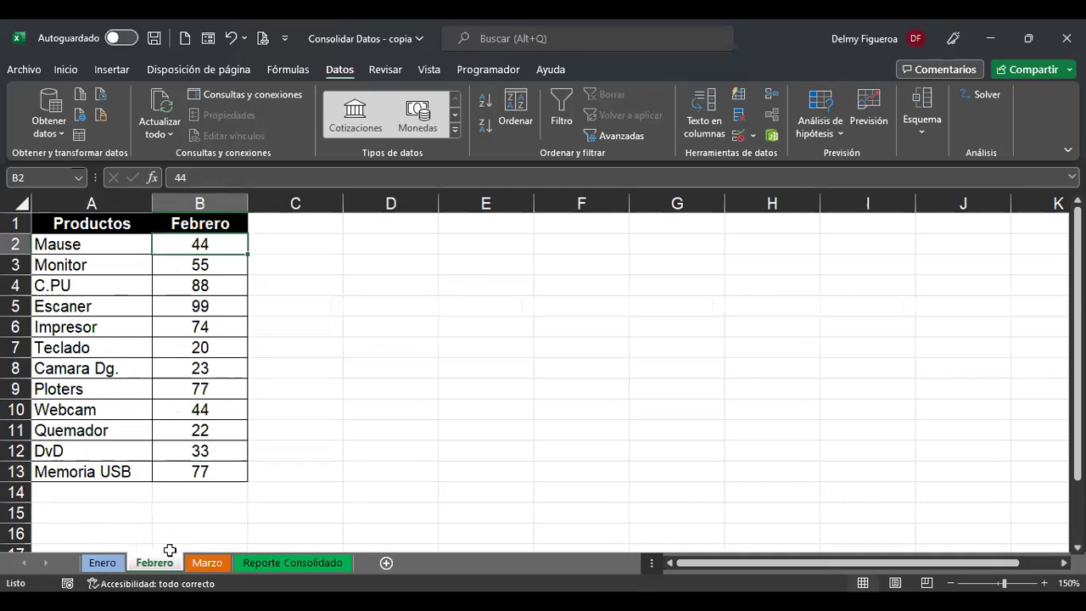
pyautogui.click(200, 472)
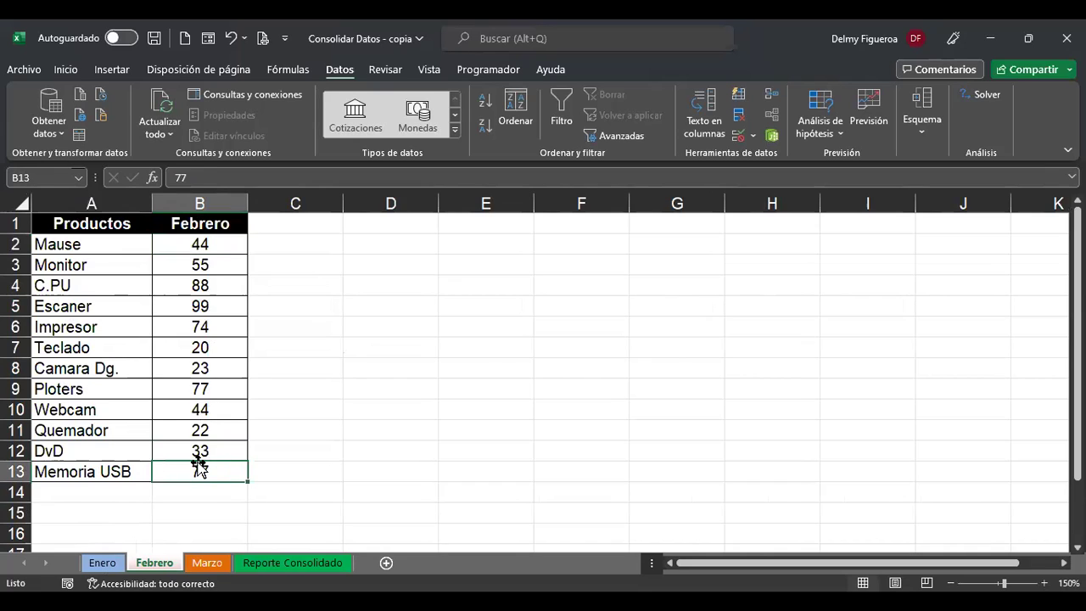
pyautogui.click(213, 565)
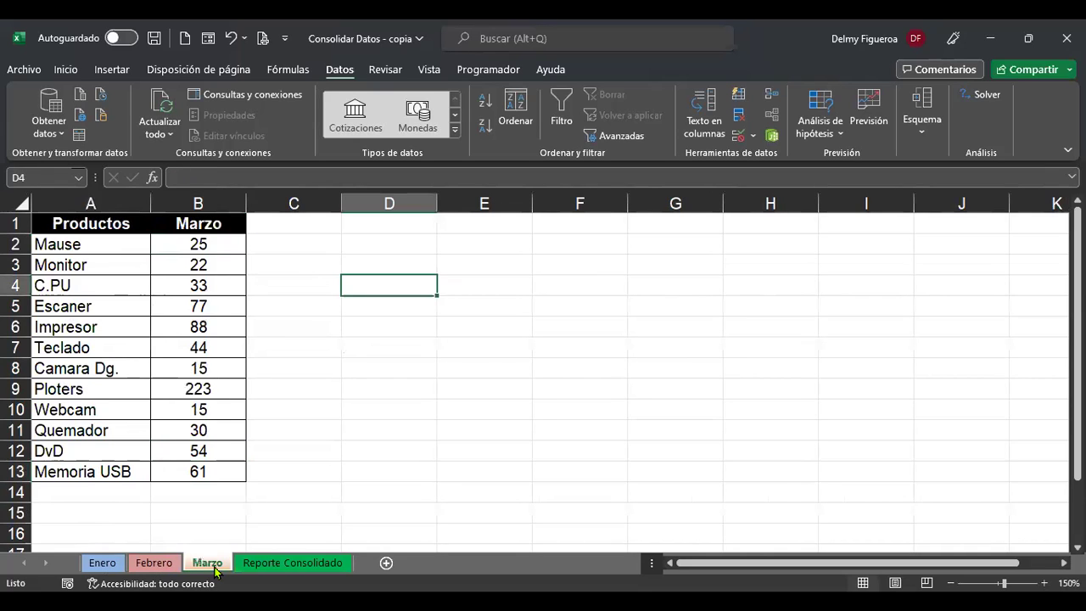
pyautogui.click(208, 466)
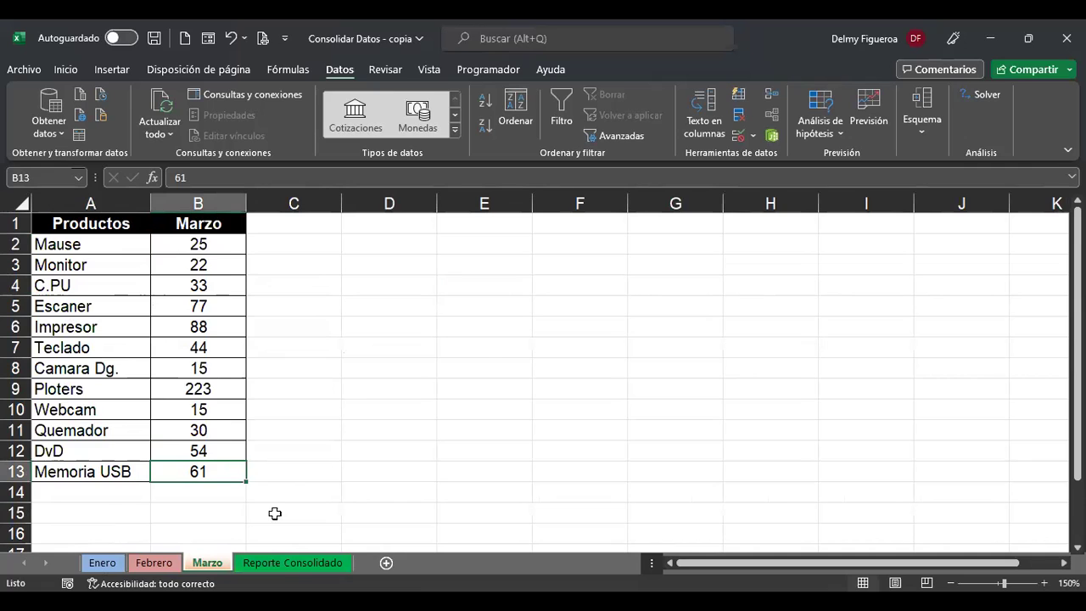
pyautogui.click(299, 568)
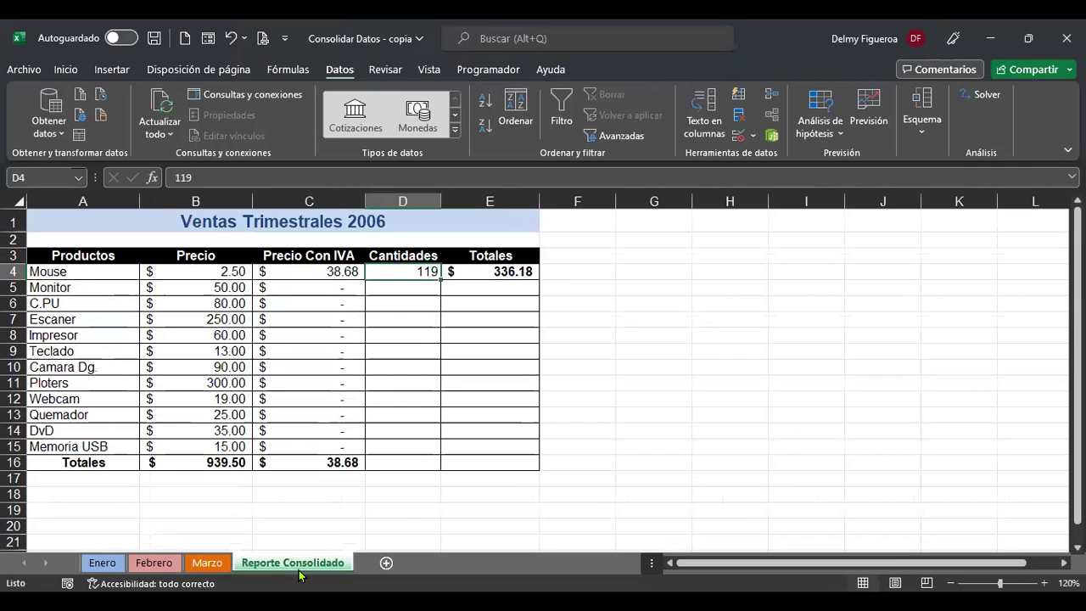
# Review the month sheets against cell D15 of Reporte Consolidado, examine the stored Consolidate references for it, and close without applying
pyautogui.click(389, 446)
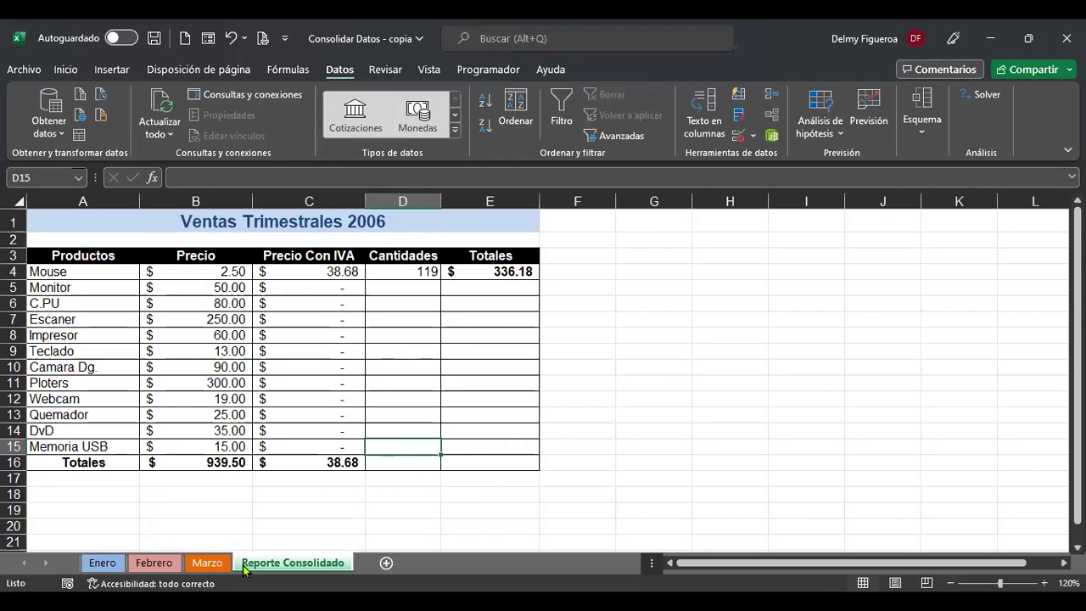
pyautogui.click(207, 564)
pyautogui.click(161, 564)
pyautogui.click(102, 562)
pyautogui.click(170, 564)
pyautogui.click(207, 564)
pyautogui.click(276, 564)
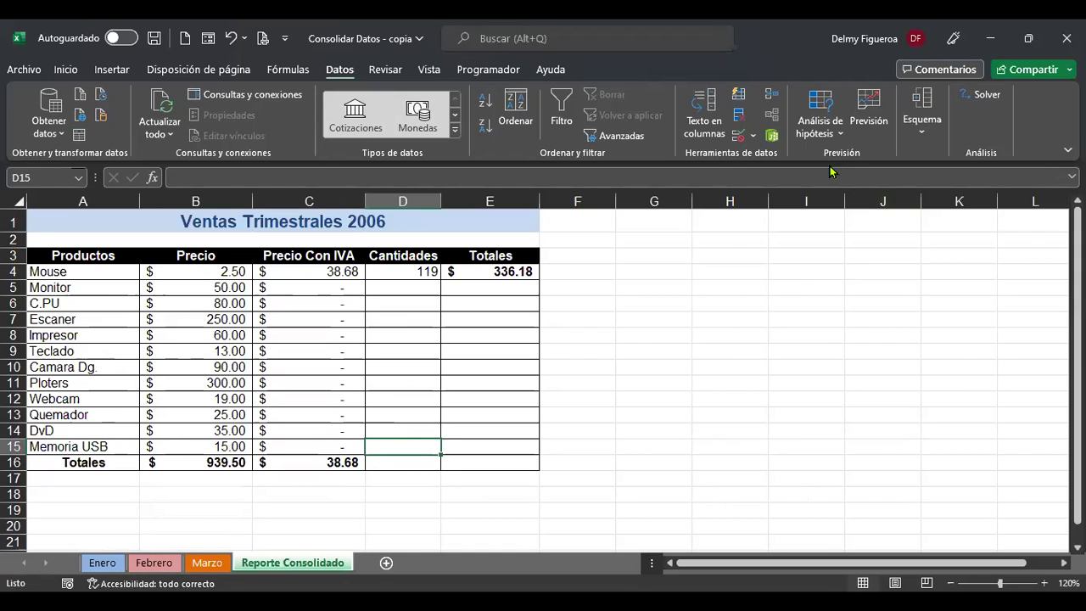
pyautogui.click(771, 100)
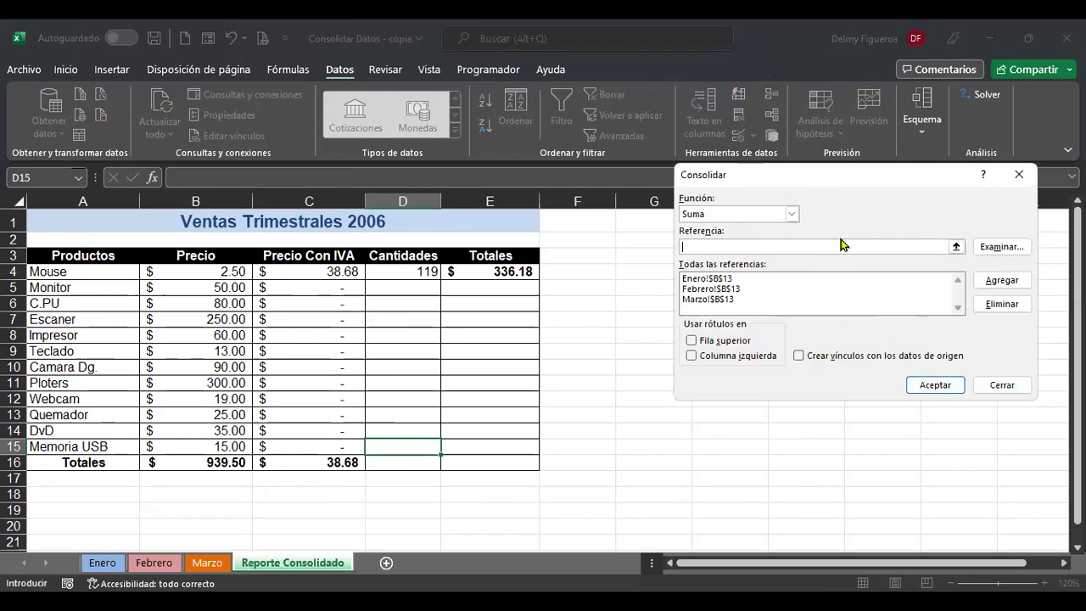
pyautogui.click(1002, 385)
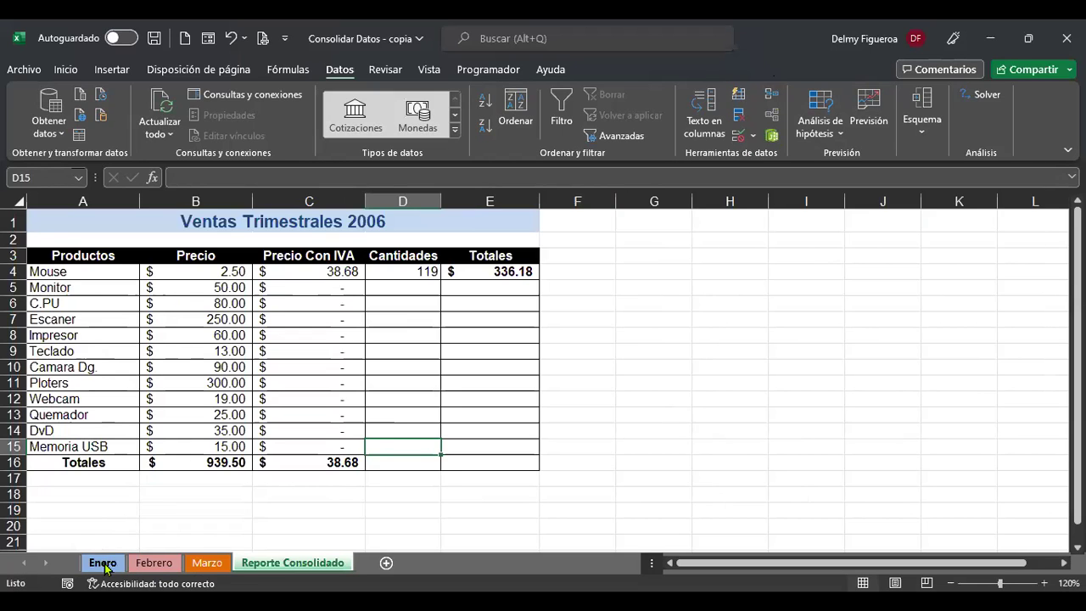
# Calculate +44+77+61 in cell E13 of the Marzo sheet as a trial sum and clear the cell
pyautogui.click(103, 562)
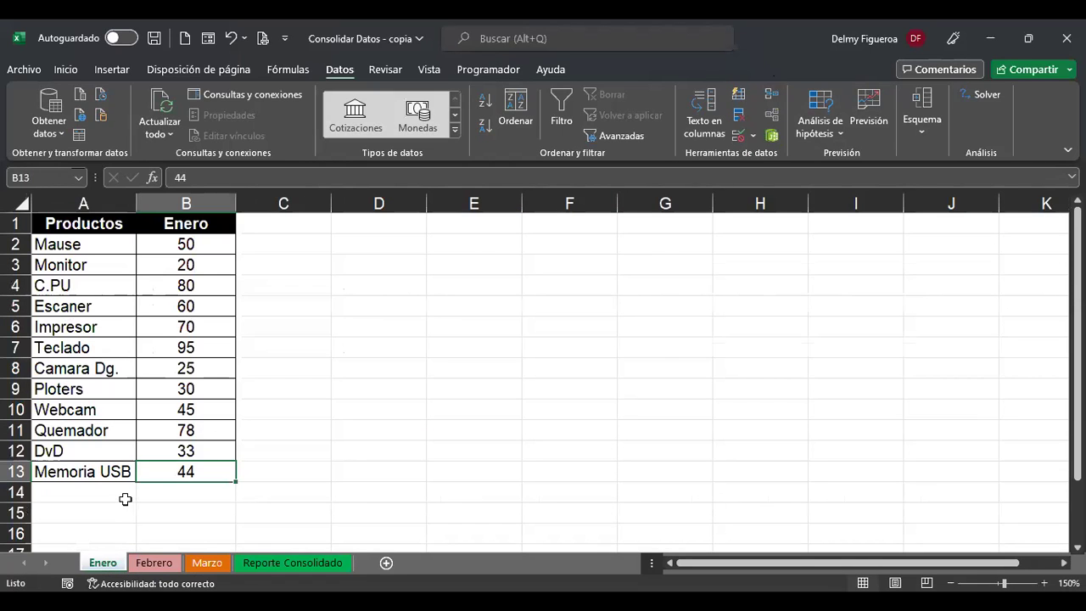
pyautogui.click(157, 562)
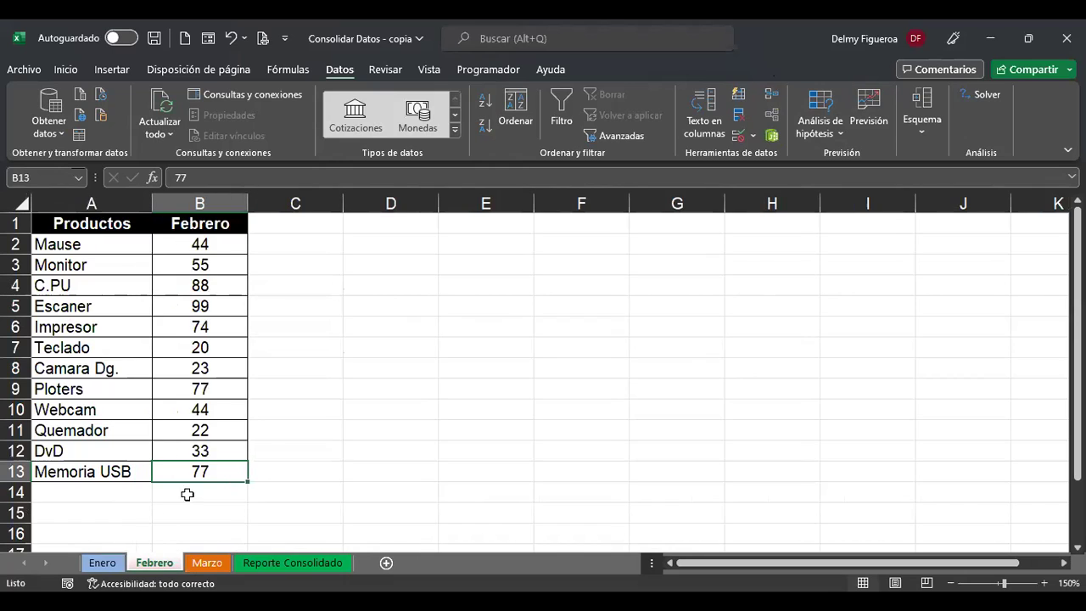
pyautogui.click(209, 563)
pyautogui.click(511, 472)
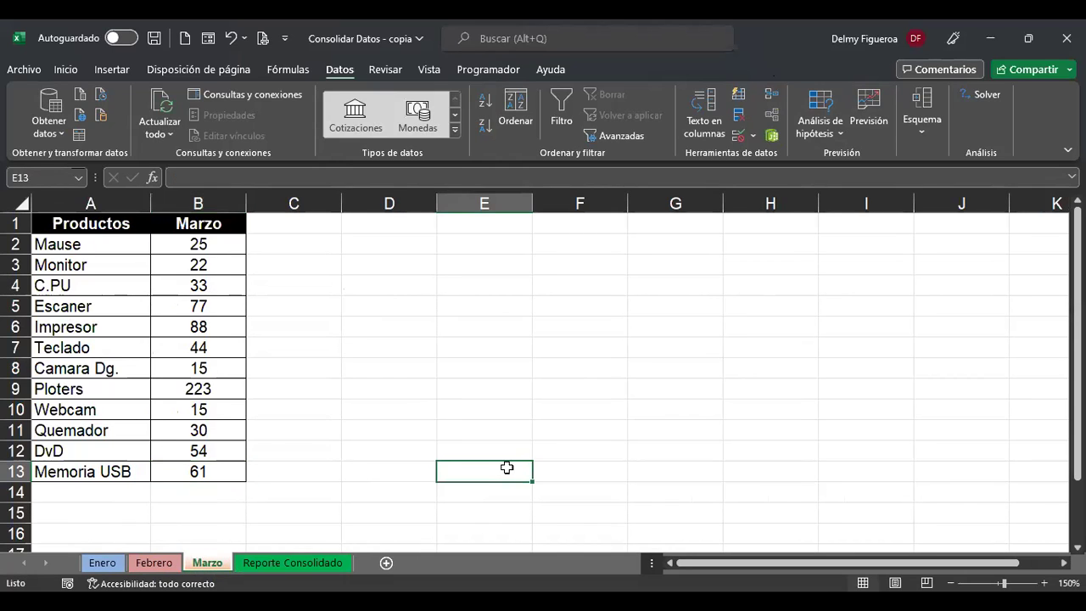
pyautogui.write('+44+77+61')
pyautogui.press('Return')
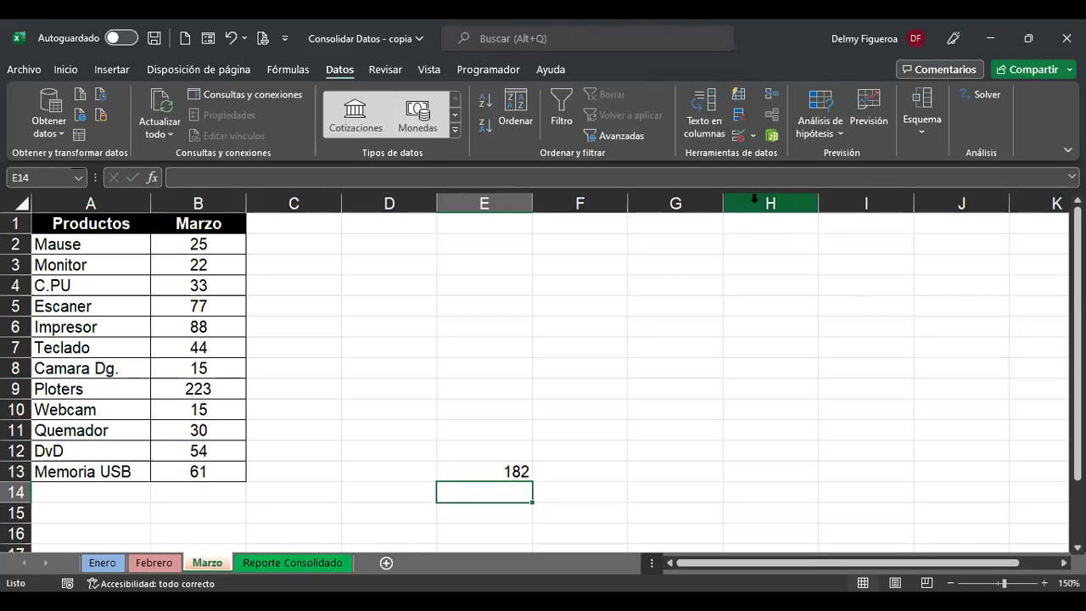
pyautogui.press('Up')
pyautogui.press('Delete')
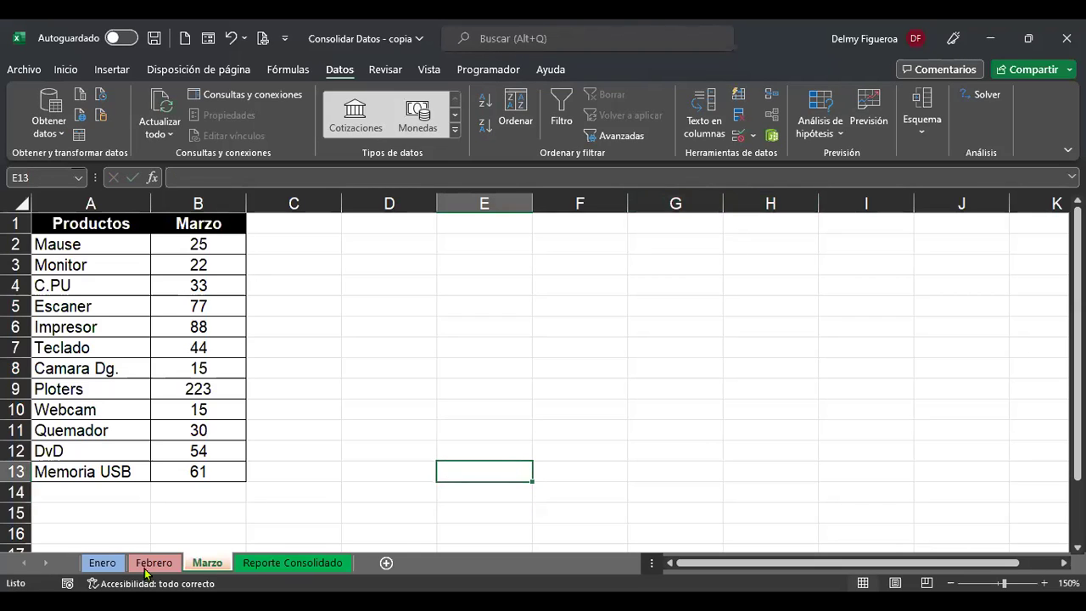
# Consolidate Enero!$B$13, Febrero!$B$13 and Marzo!$B$13 with the Suma function into cell D15 of Reporte Consolidado
pyautogui.click(283, 564)
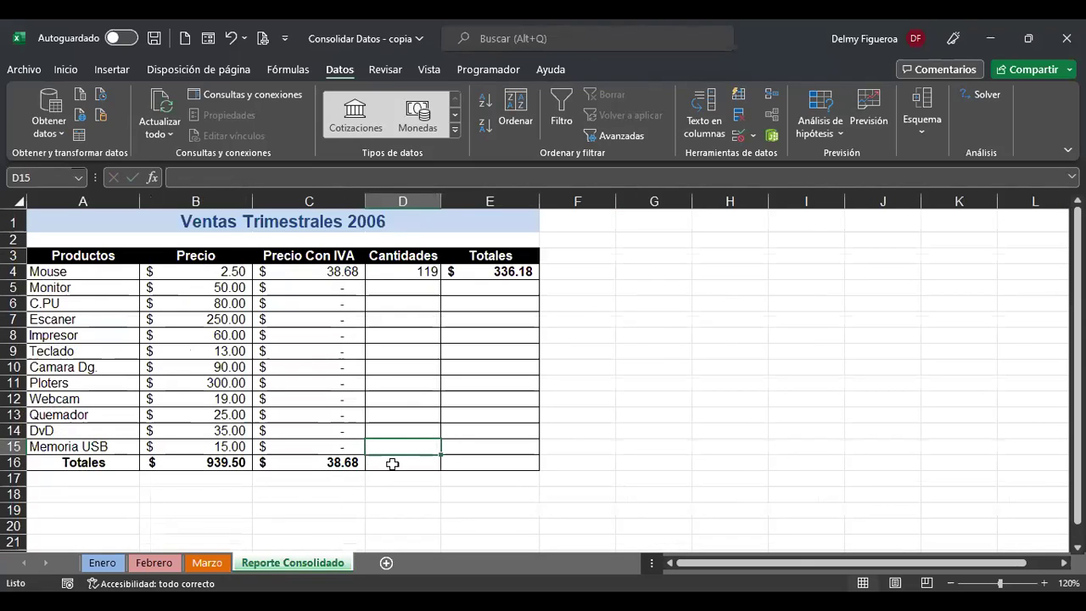
pyautogui.click(771, 100)
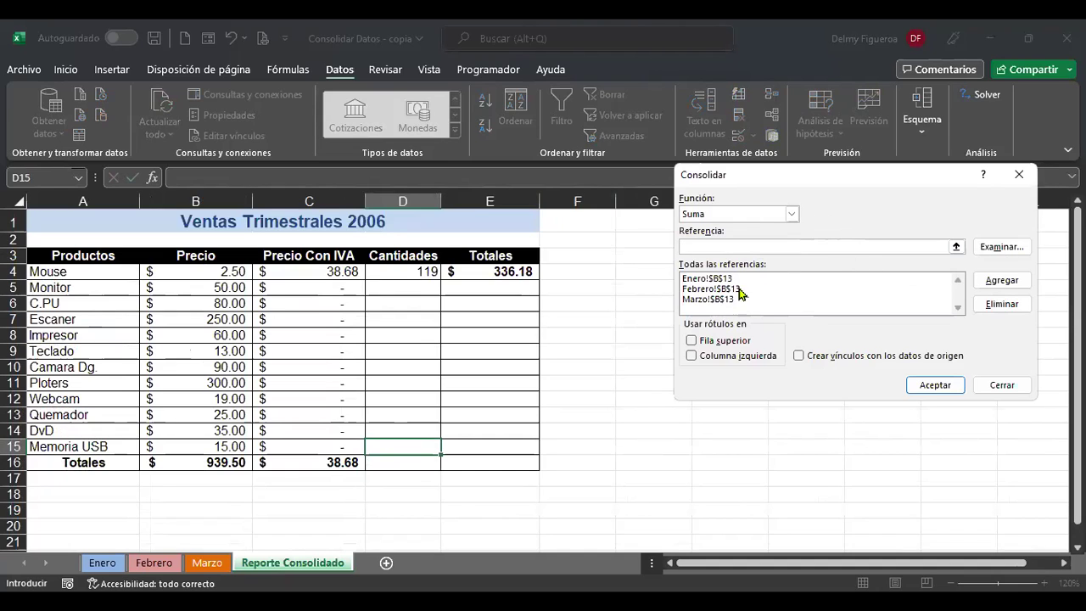
pyautogui.click(934, 385)
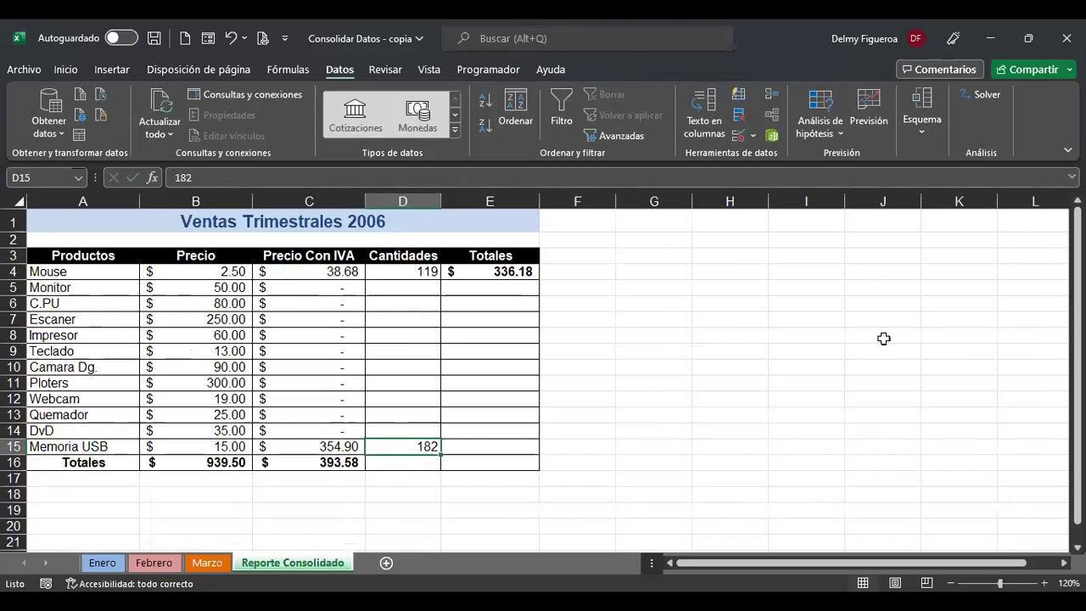
# Fill the Totales formula from E4 down to E15 and check the copied formula in the Memoria USB row
pyautogui.click(509, 268)
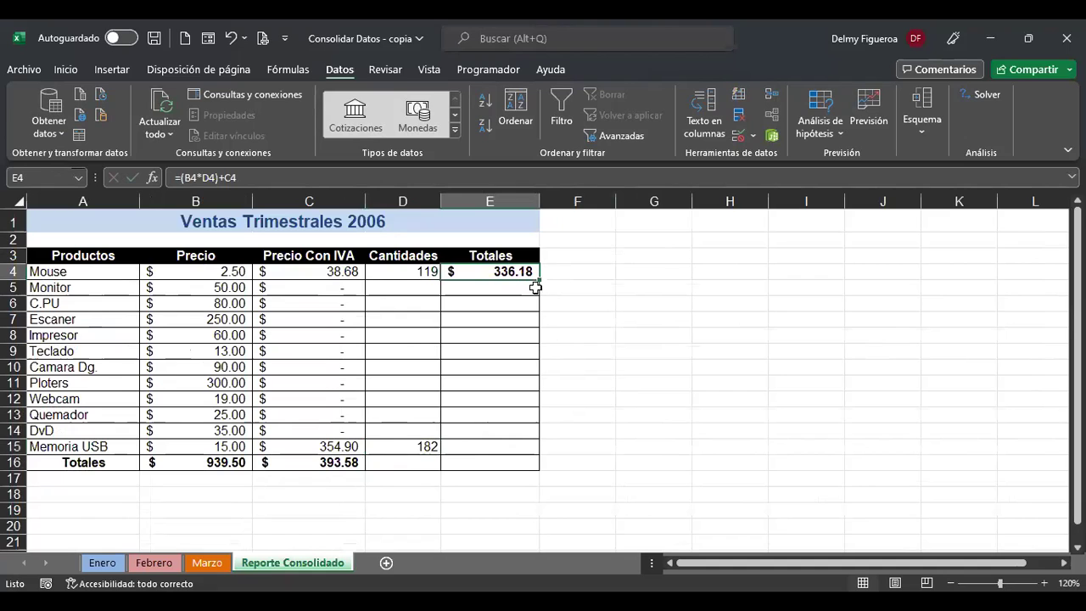
pyautogui.moveTo(535, 277); pyautogui.dragTo(536, 458)
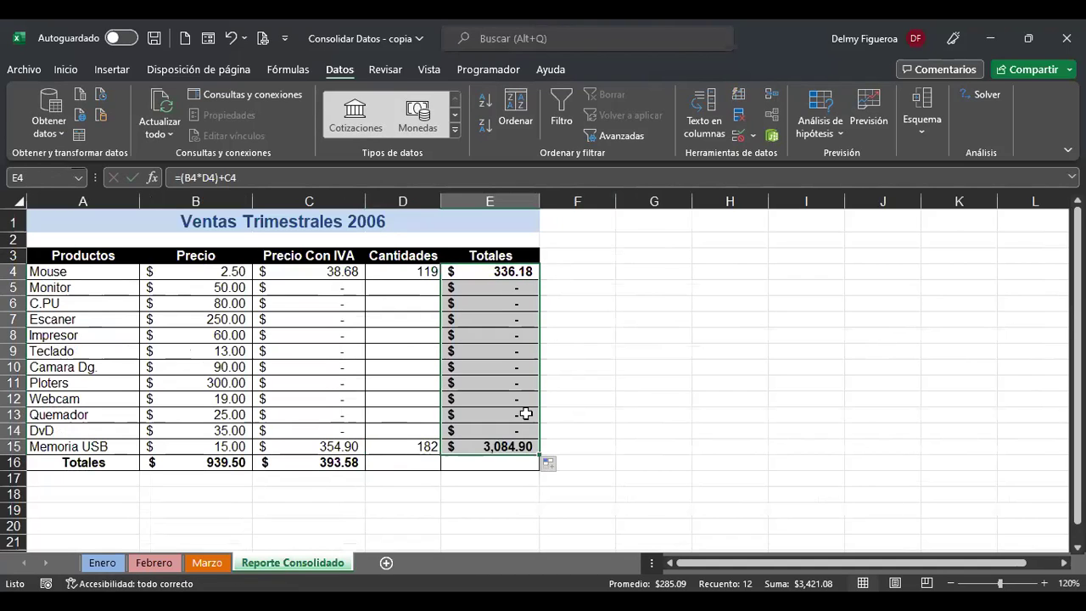
pyautogui.click(493, 447)
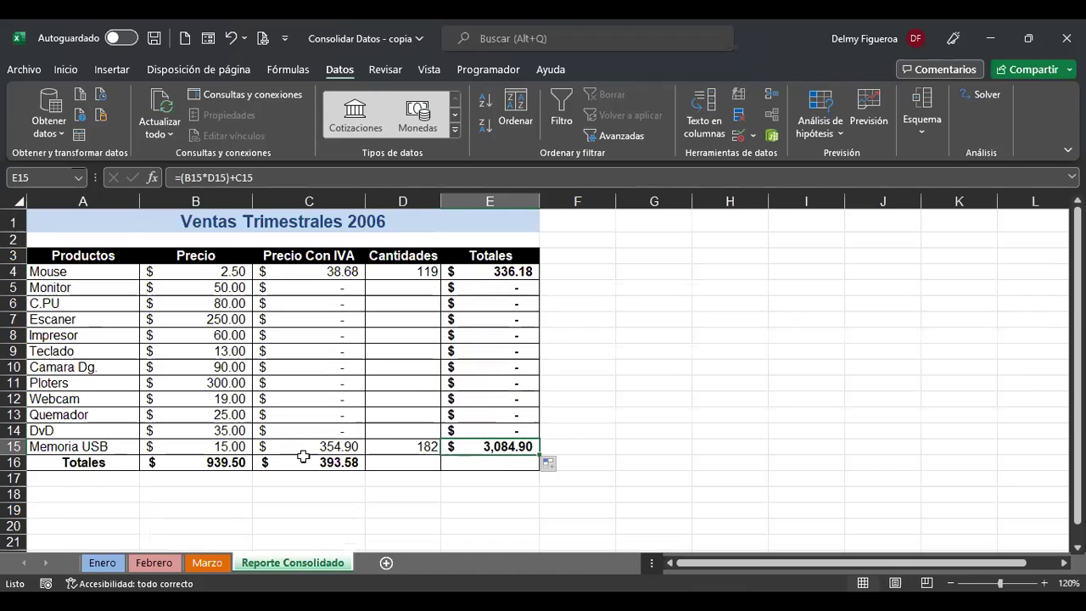
# Delete the Enero, Febrero and Marzo $B$13 references stored in Consolidate, and reopen the dialog to check its reference list
pyautogui.click(417, 289)
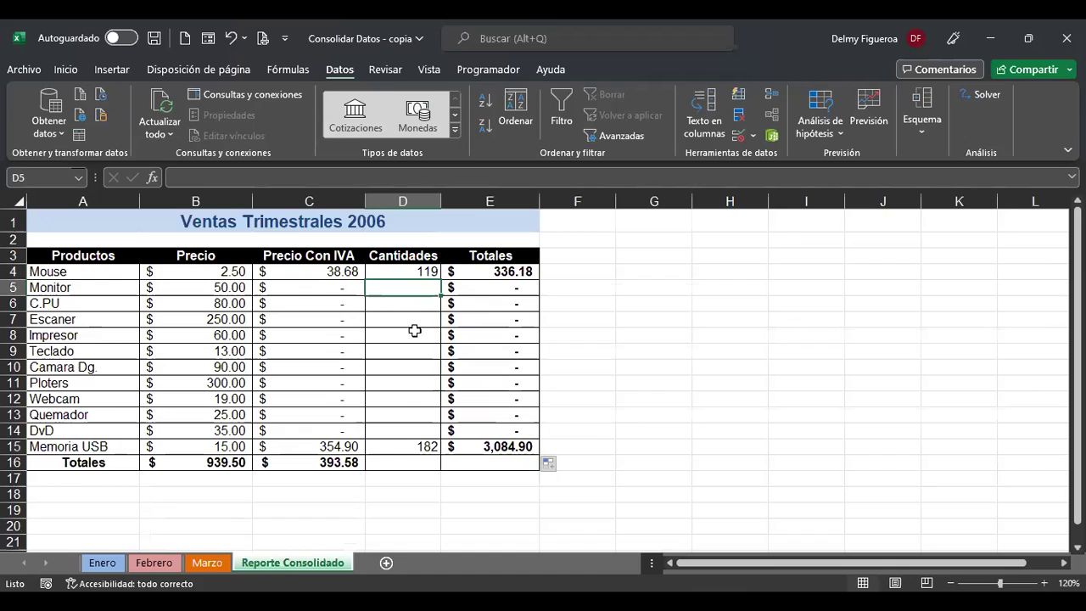
pyautogui.click(773, 96)
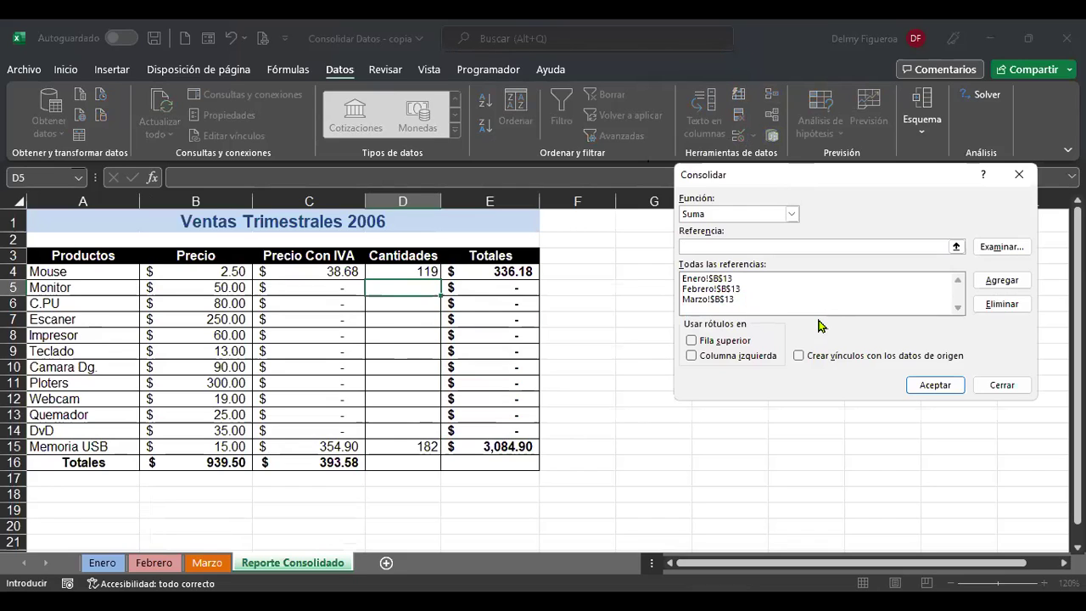
pyautogui.click(717, 280)
pyautogui.click(1018, 304)
pyautogui.click(768, 280)
pyautogui.click(1003, 304)
pyautogui.click(729, 280)
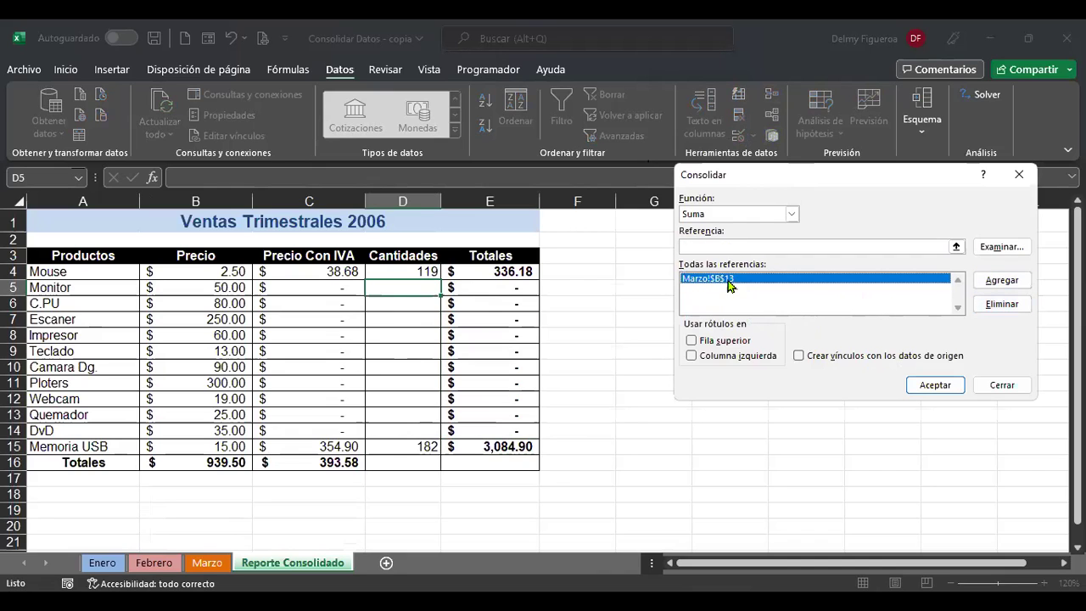
pyautogui.click(1010, 305)
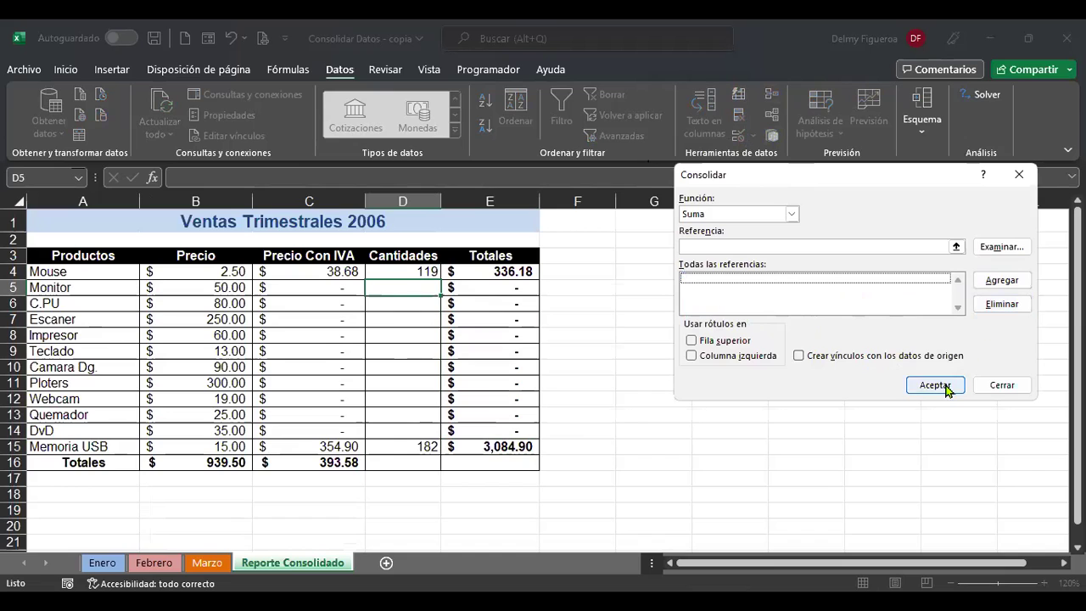
pyautogui.press('Return')
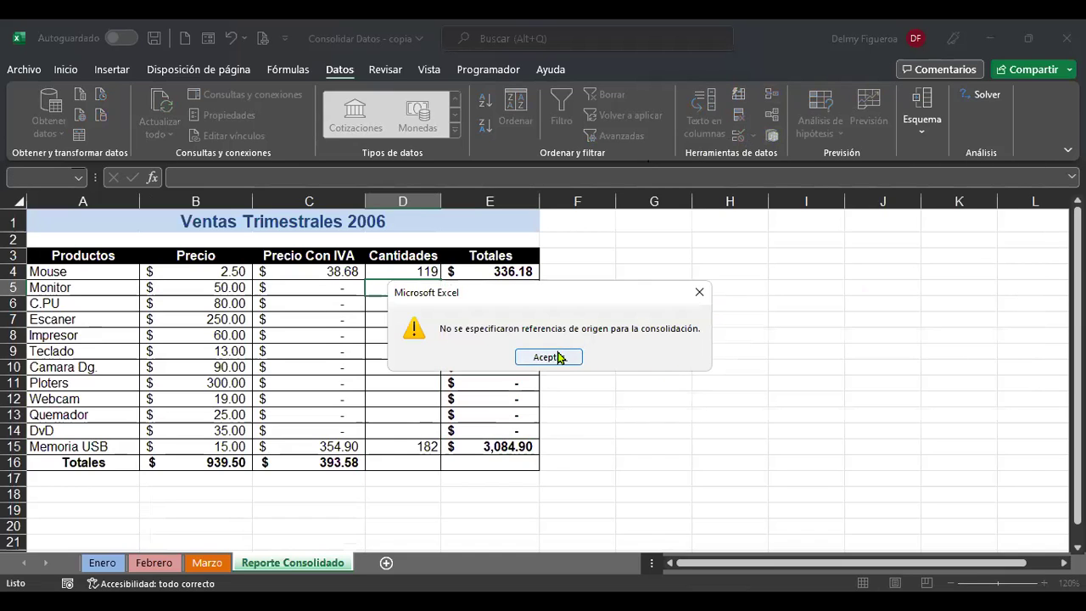
pyautogui.click(551, 355)
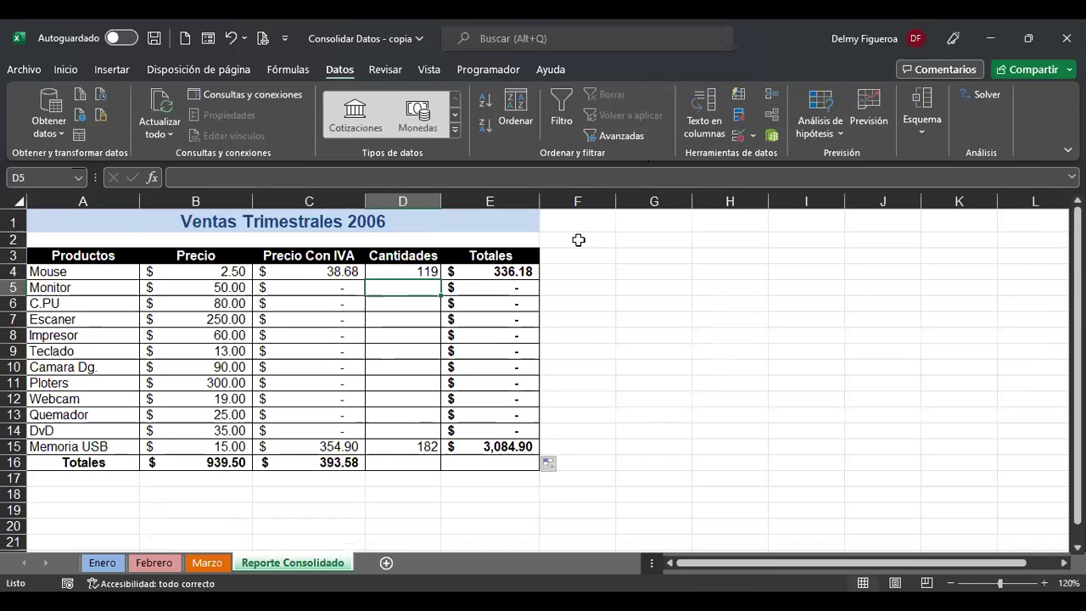
pyautogui.click(773, 96)
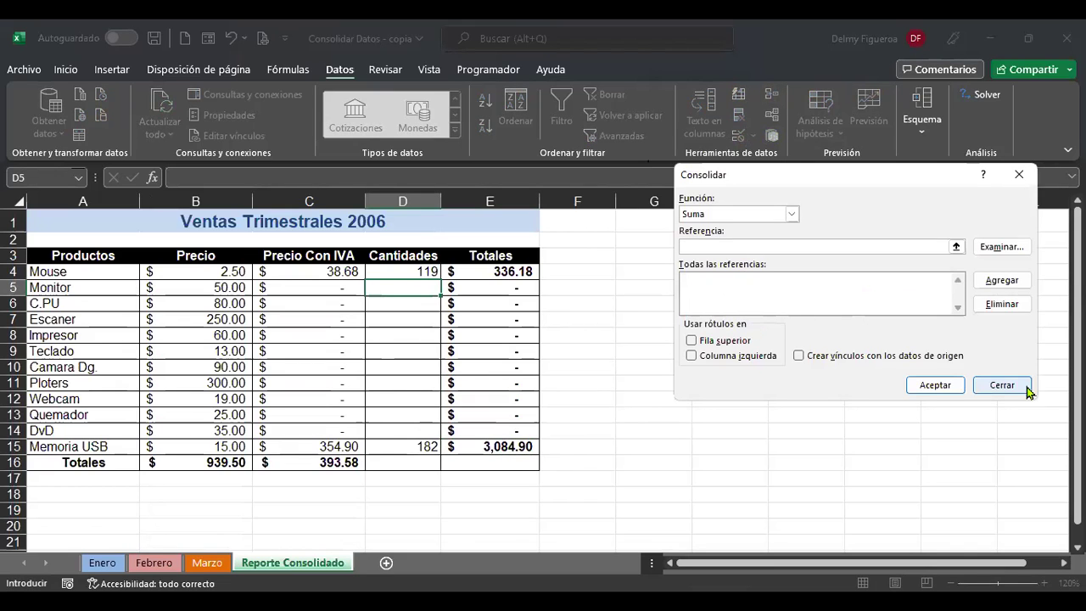
pyautogui.click(1001, 386)
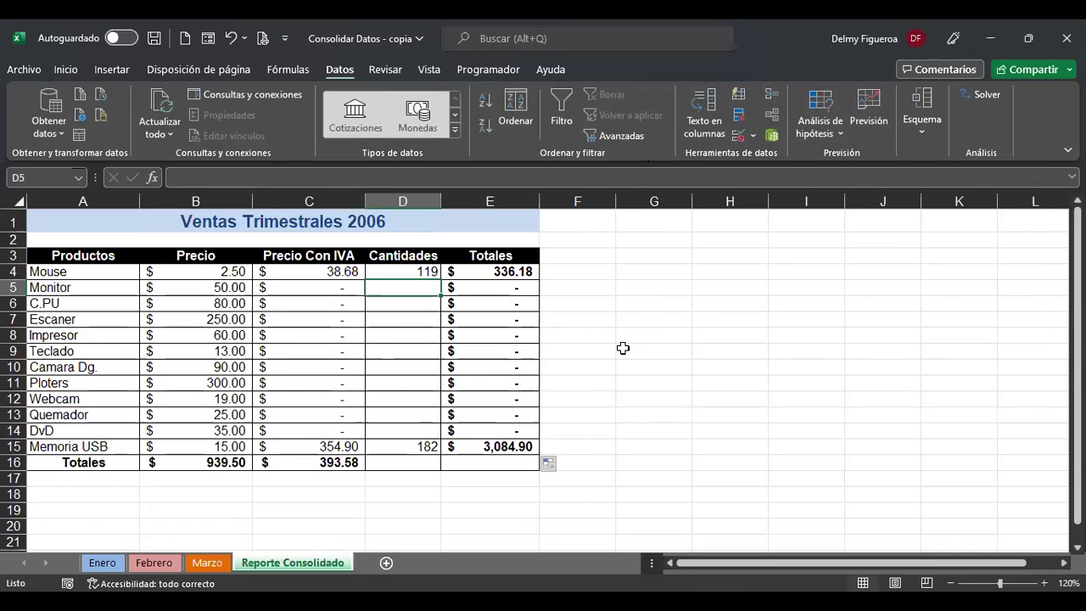
# Clear the Cantidades cells D4:D15 in Reporte Consolidado
pyautogui.click(424, 272)
pyautogui.moveTo(425, 272); pyautogui.dragTo(420, 442)
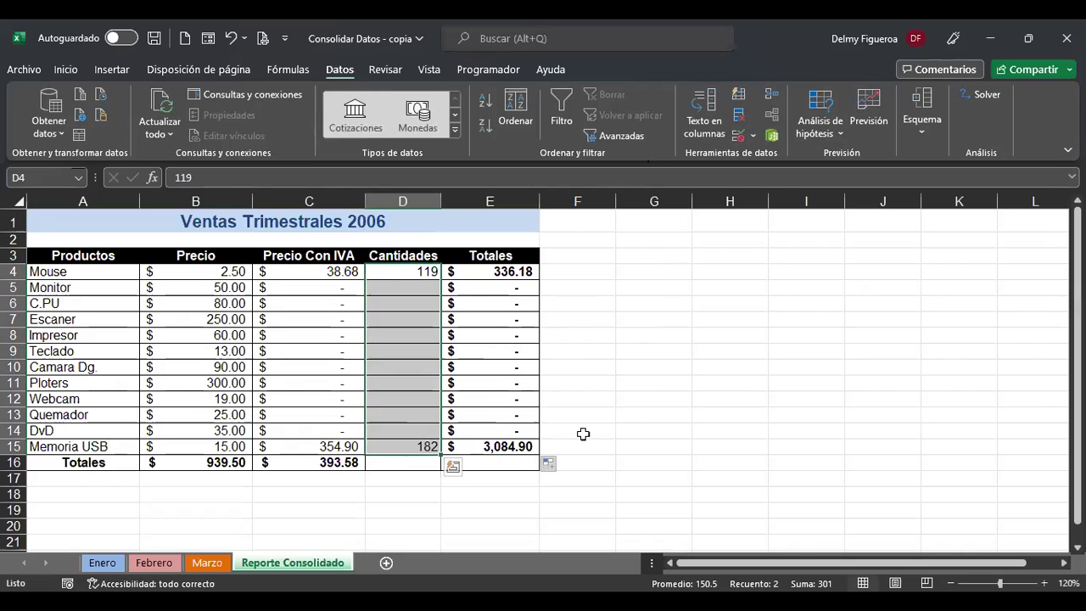
pyautogui.press('Delete')
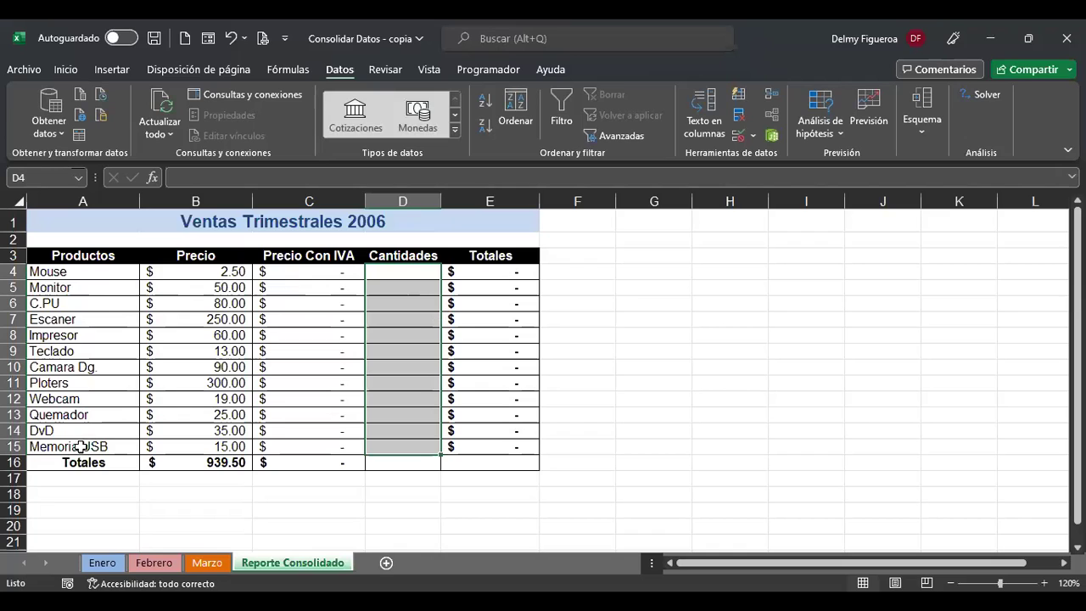
# Compare the product names in A4:A15 of Reporte Consolidado with those in A2:A13 of the Marzo sheet
pyautogui.moveTo(102, 274); pyautogui.dragTo(100, 443)
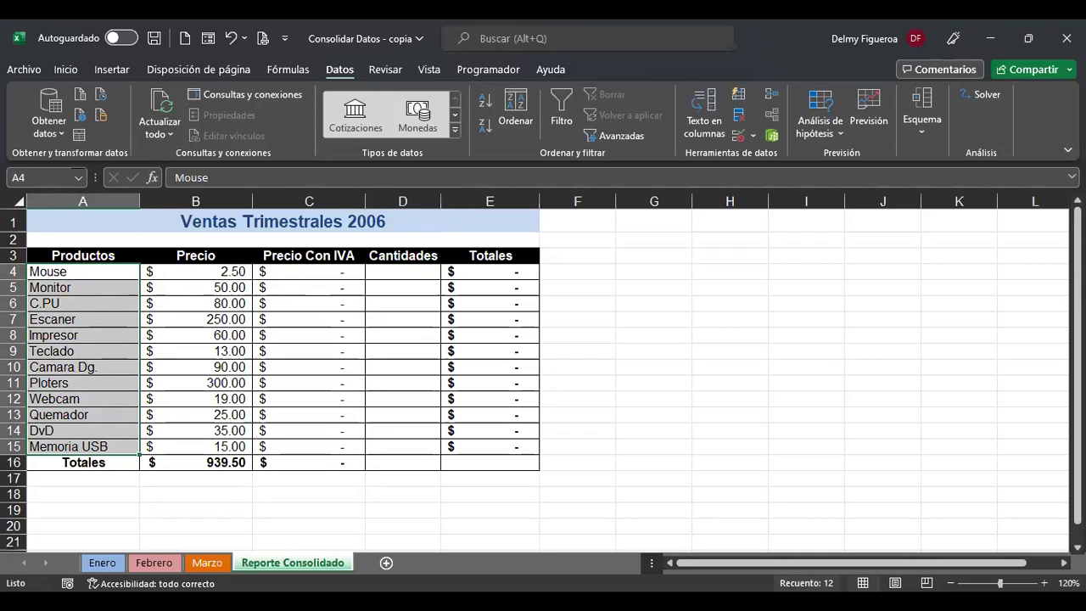
pyautogui.click(217, 567)
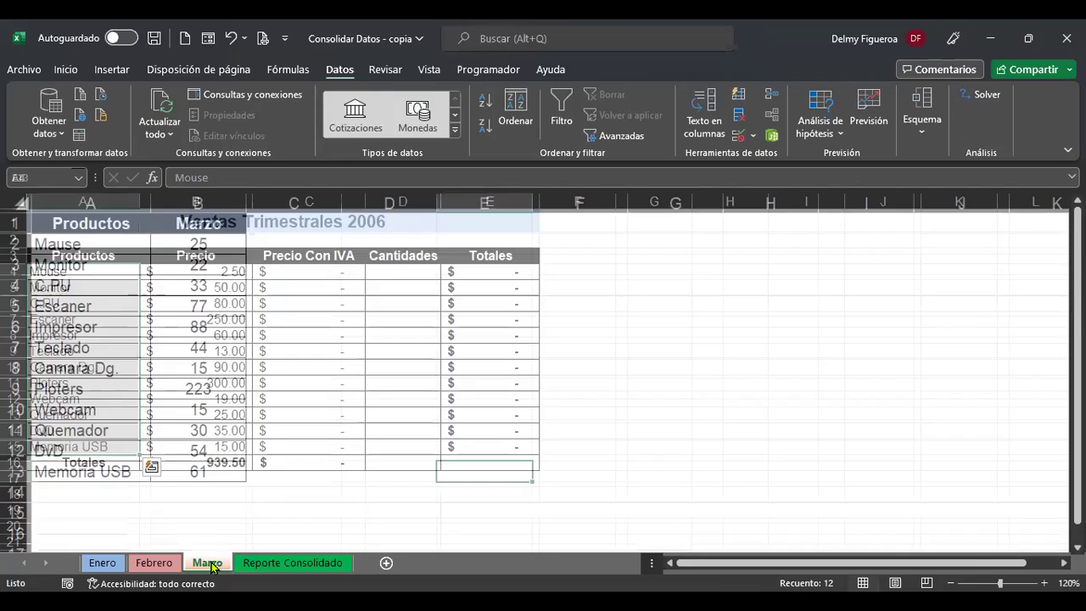
pyautogui.moveTo(110, 244); pyautogui.dragTo(103, 472)
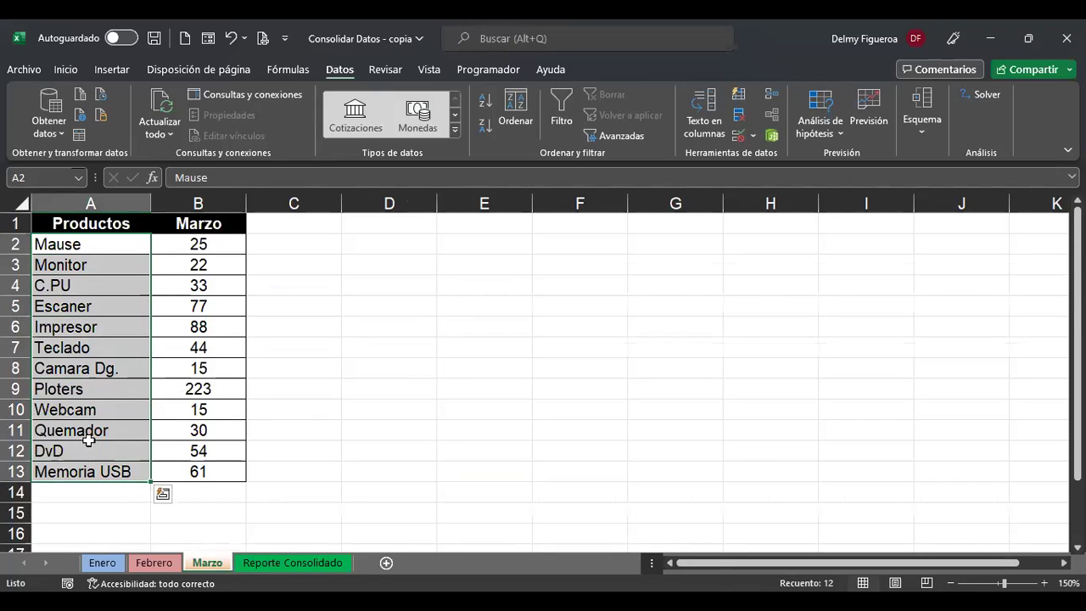
# For Cantidades cells D4:D15 in Reporte Consolidado, start a Suma consolidation and add Enero!$B$2:$B$13 as its first reference
pyautogui.click(270, 553)
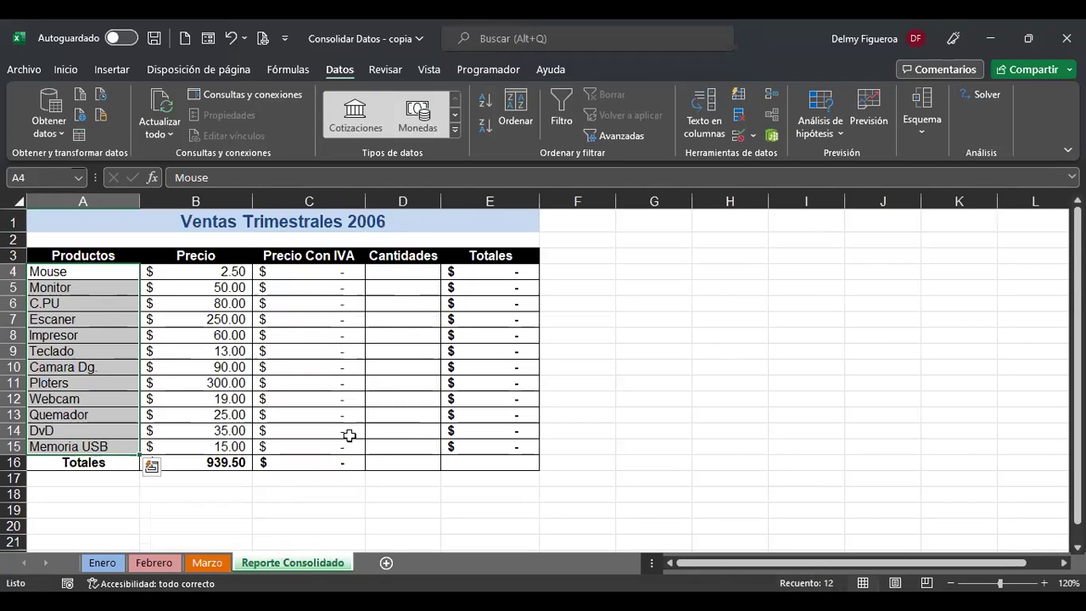
pyautogui.moveTo(410, 271); pyautogui.dragTo(408, 445)
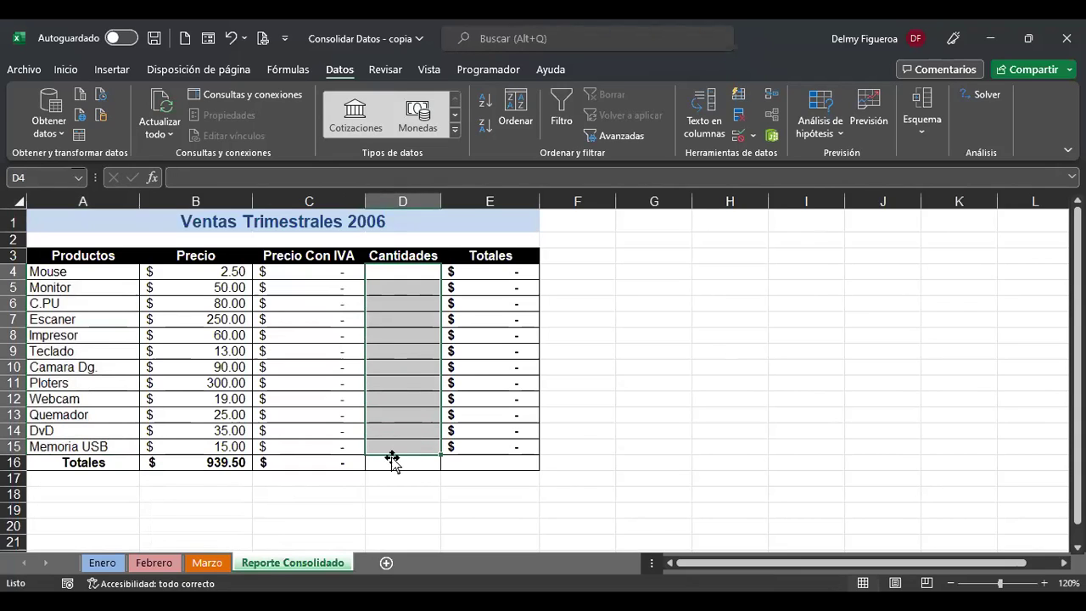
pyautogui.click(772, 98)
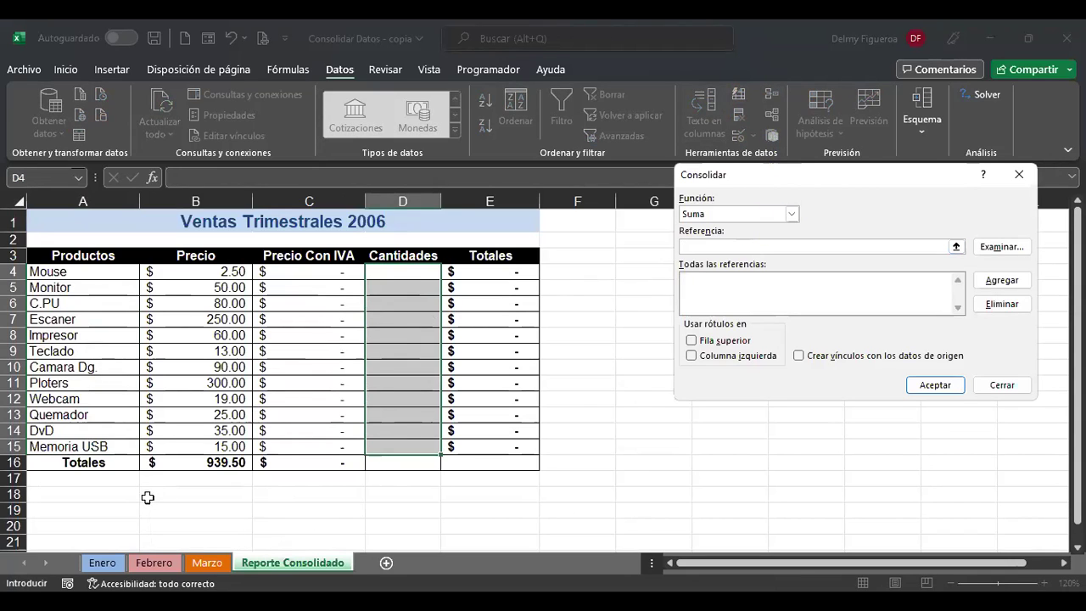
pyautogui.click(103, 564)
pyautogui.click(207, 242)
pyautogui.keyDown('shift'); pyautogui.click(202, 471); pyautogui.keyUp('shift')
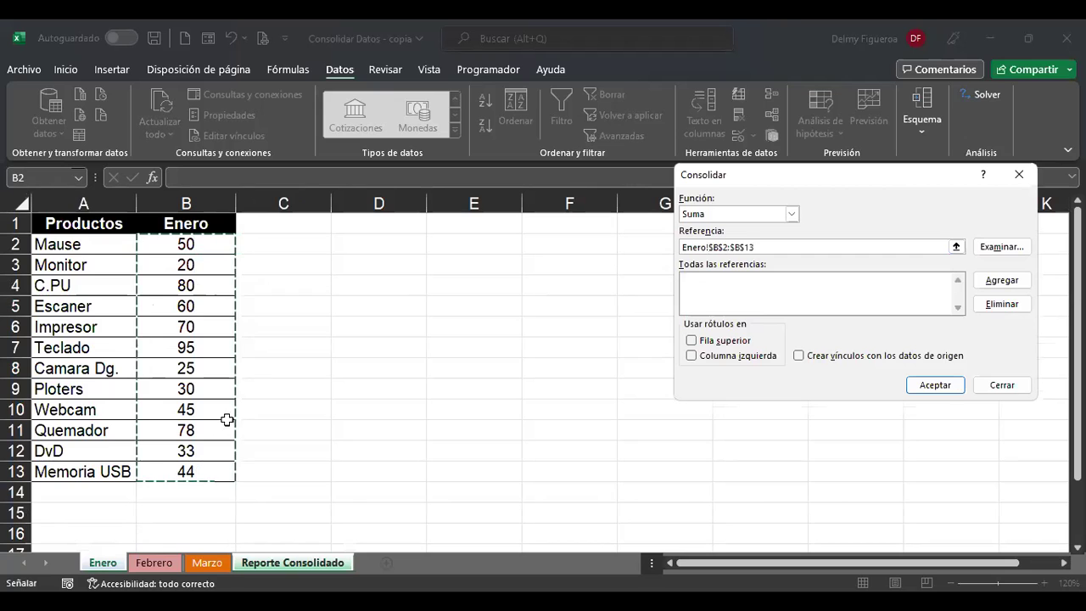
pyautogui.click(1001, 280)
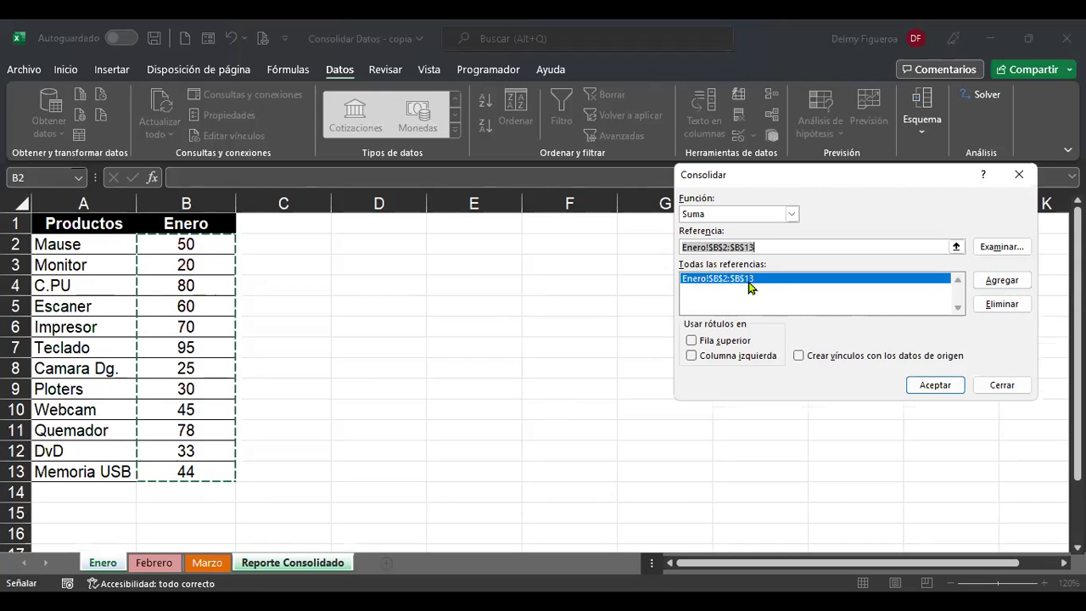
# Add Febrero!$B$2:$B$13 and Marzo!$B$2:$B$13 as references and run the consolidation into the Cantidades column
pyautogui.click(156, 564)
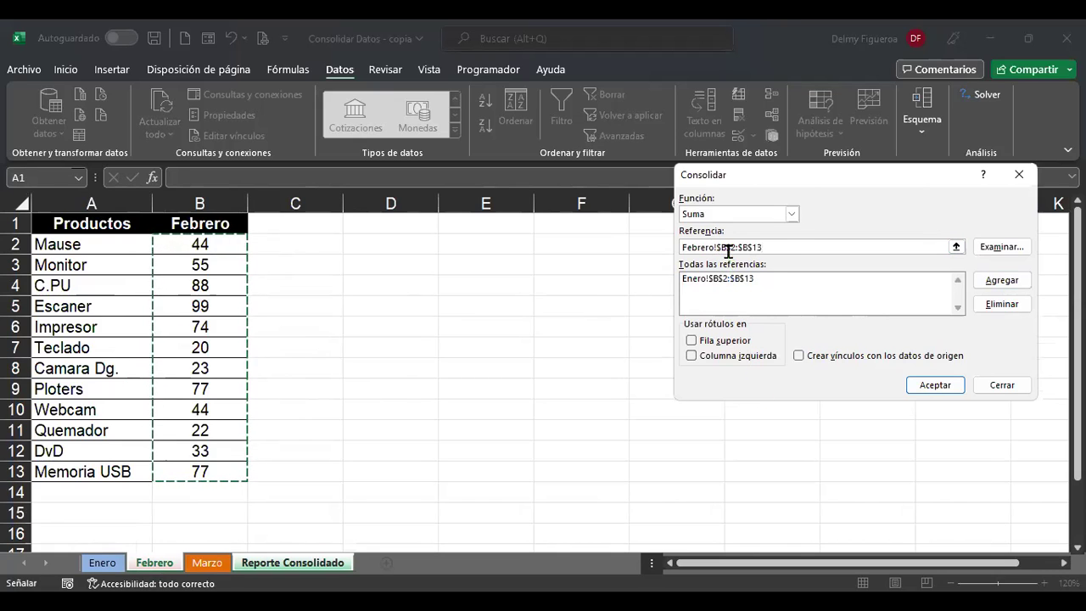
pyautogui.click(1013, 286)
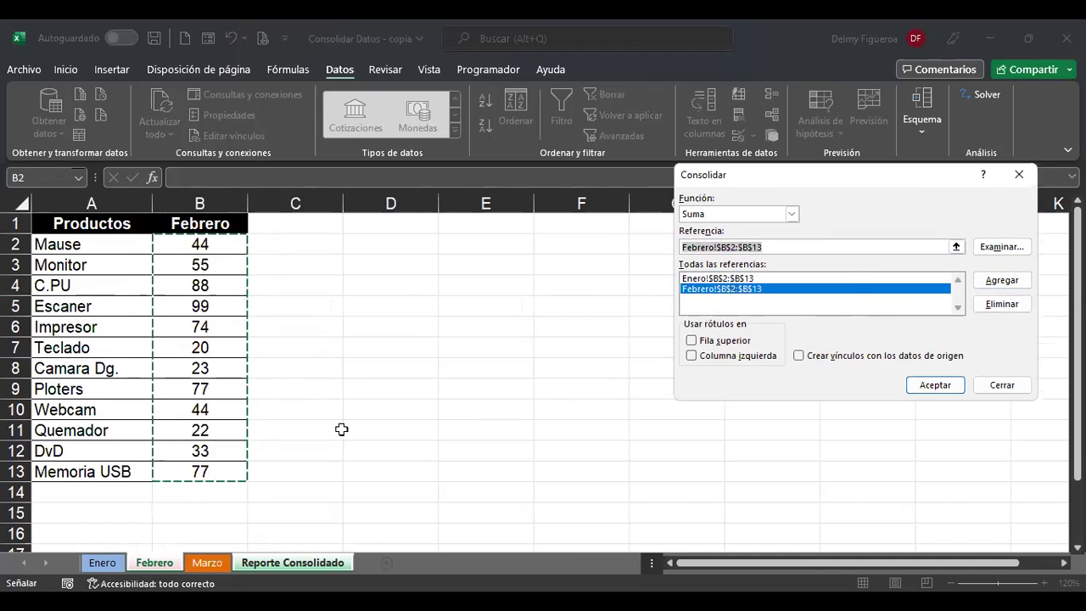
pyautogui.click(208, 563)
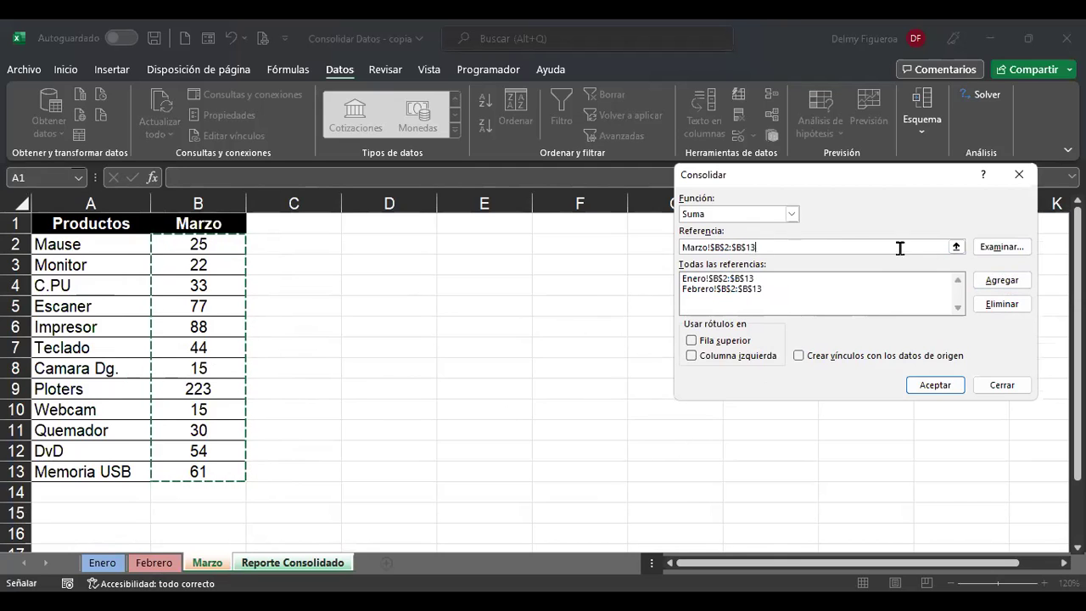
pyautogui.click(1009, 281)
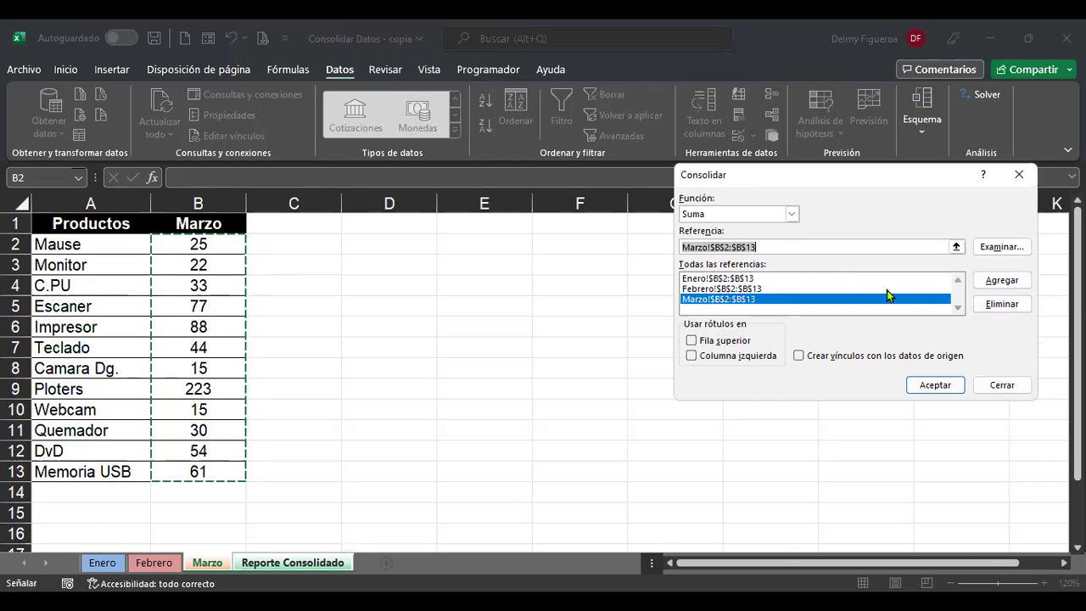
pyautogui.click(935, 385)
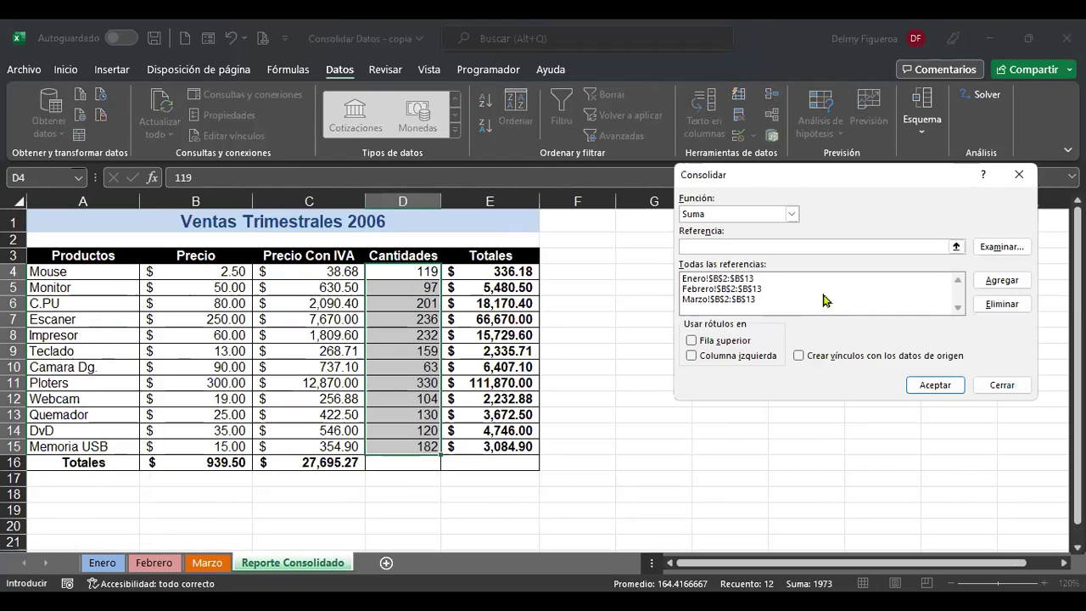
# Try to consolidate the three monthly ranges again with labels taken from the top row (Fila superior)
pyautogui.click(692, 341)
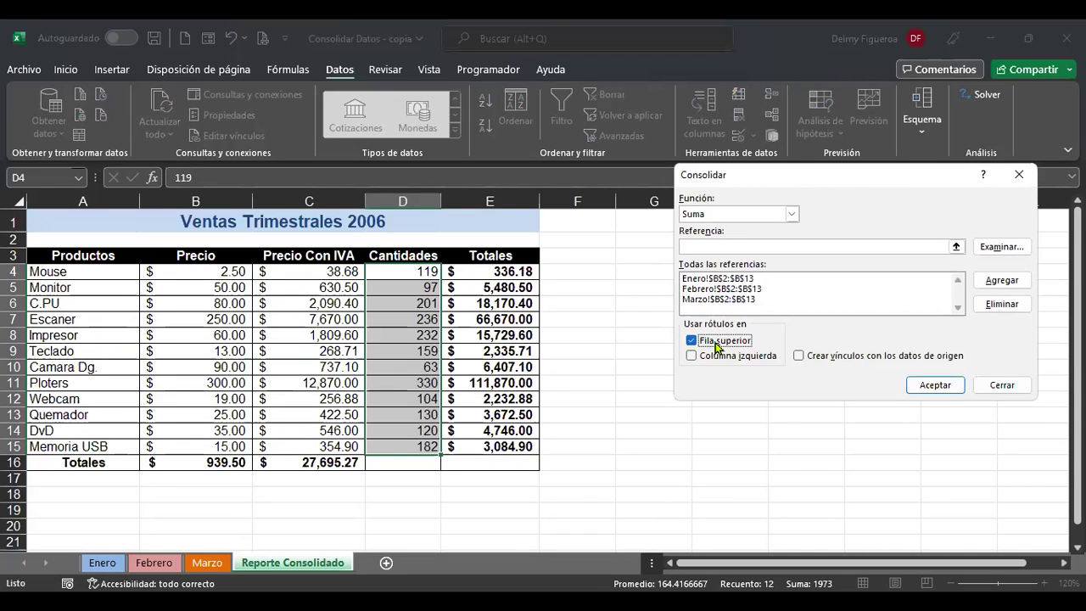
pyautogui.click(923, 387)
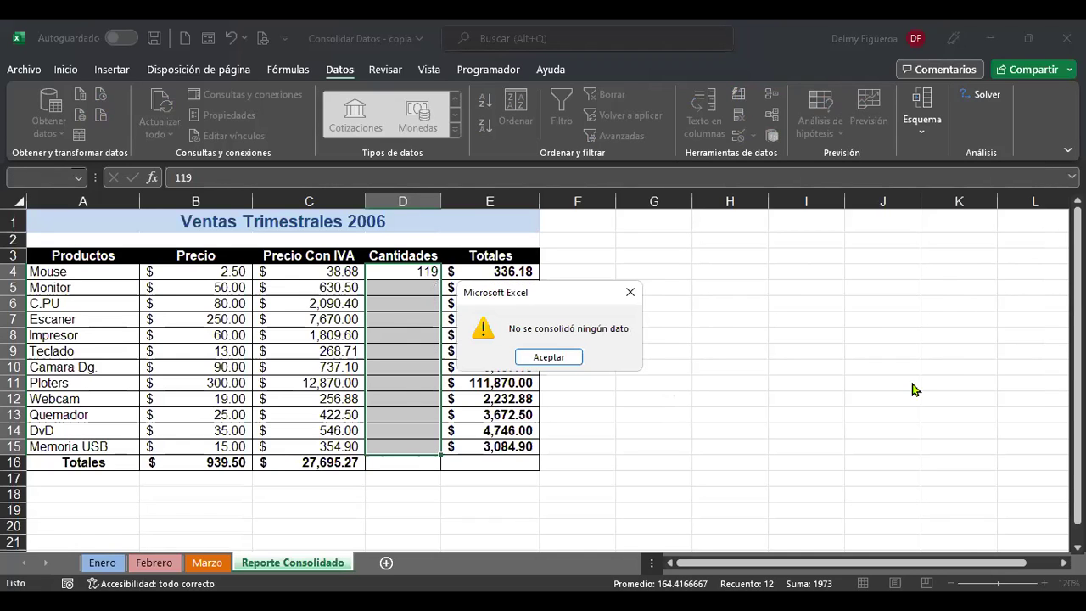
pyautogui.click(570, 363)
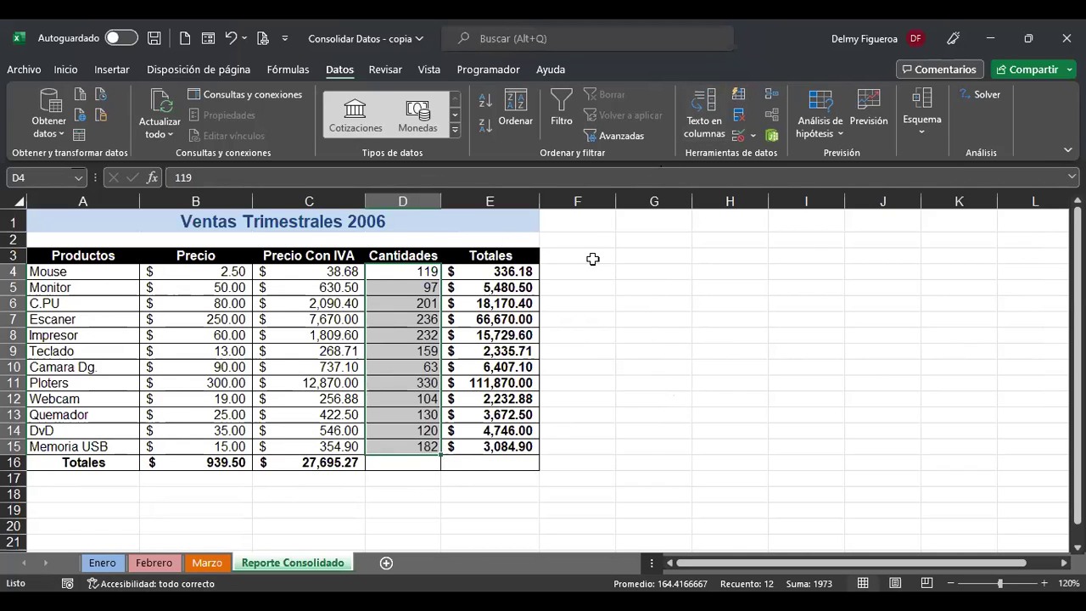
# Check the labels in the month sheets and try consolidating with Columna izquierda labels instead of Fila superior
pyautogui.click(207, 563)
pyautogui.click(155, 563)
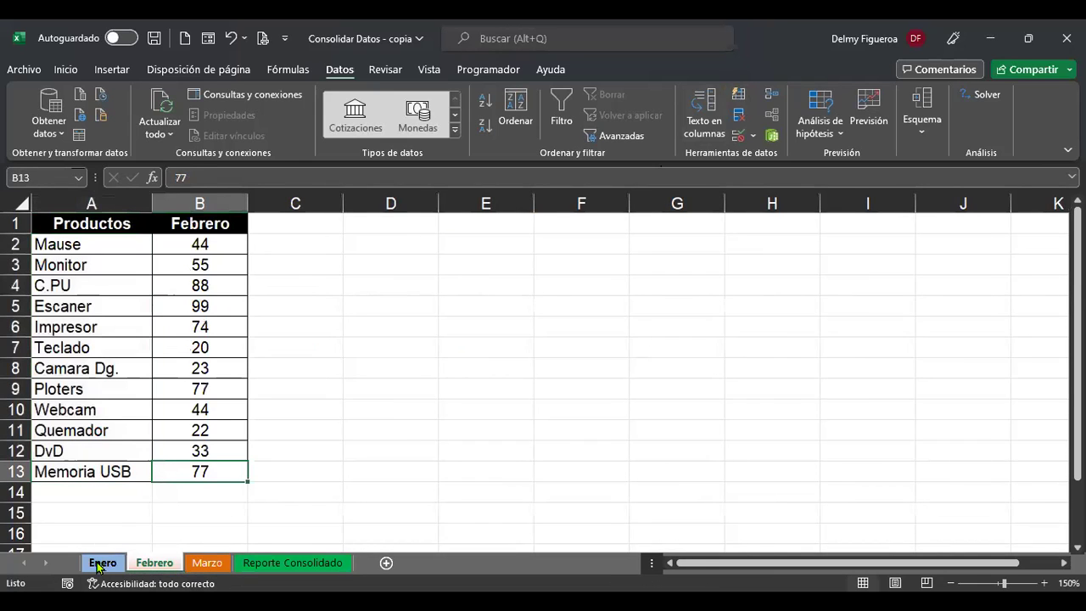
pyautogui.click(102, 563)
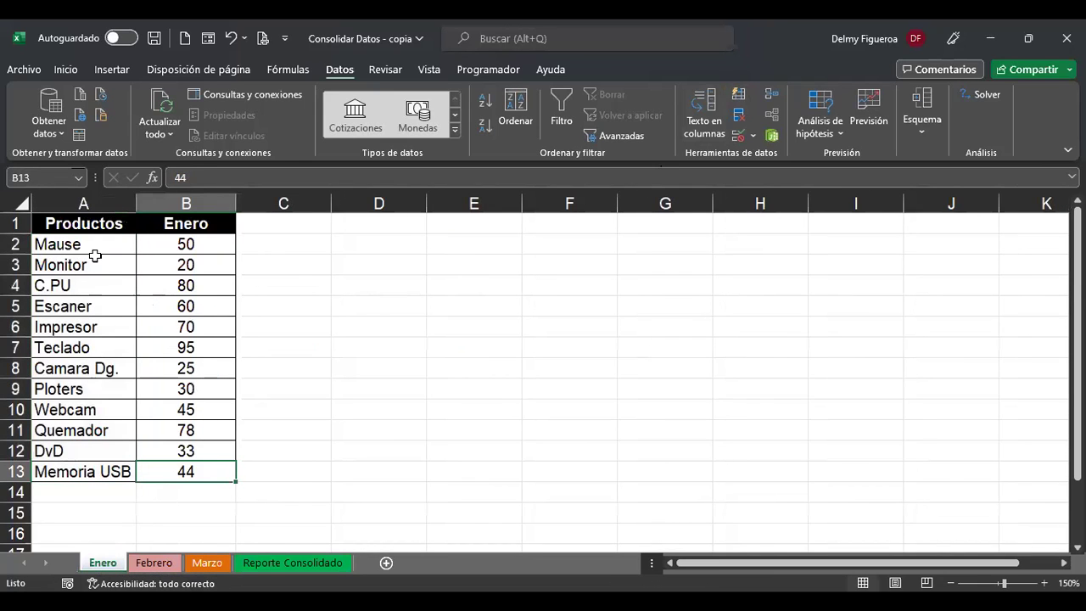
pyautogui.click(297, 563)
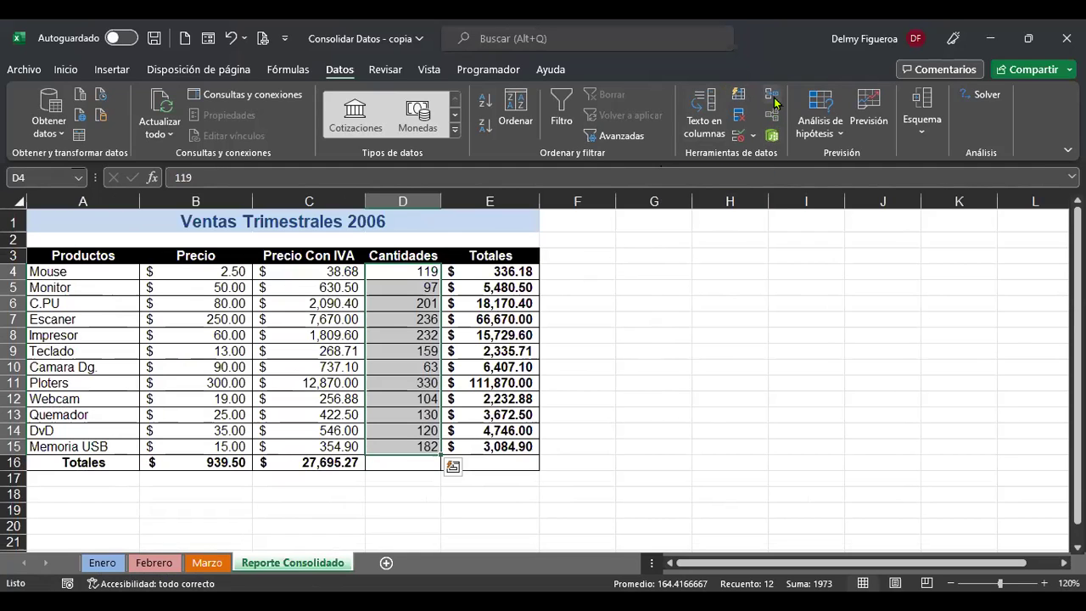
pyautogui.click(693, 357)
pyautogui.click(735, 342)
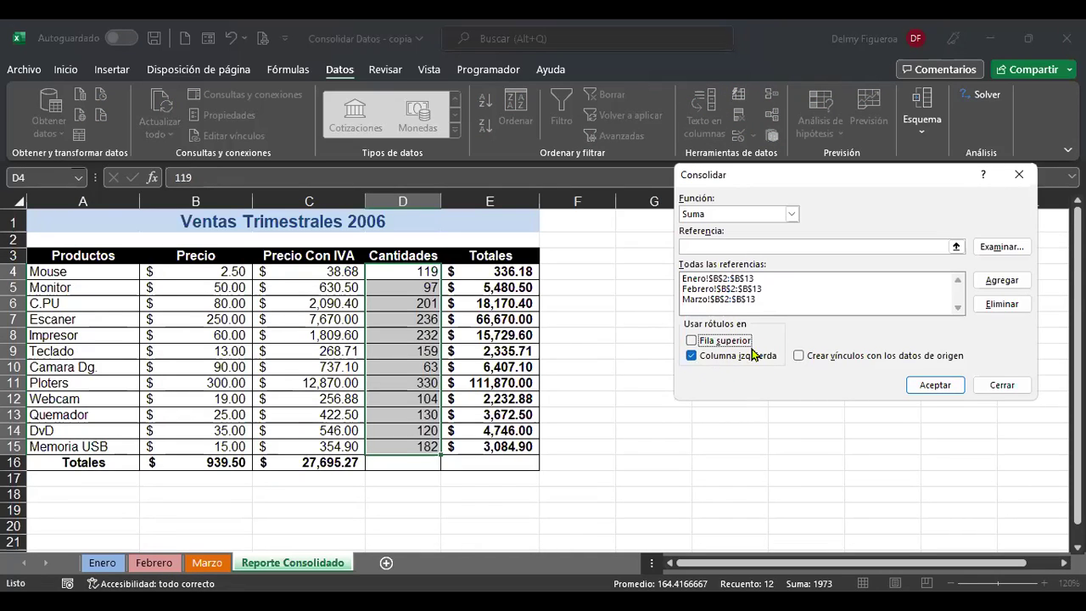
pyautogui.click(936, 386)
pyautogui.click(549, 357)
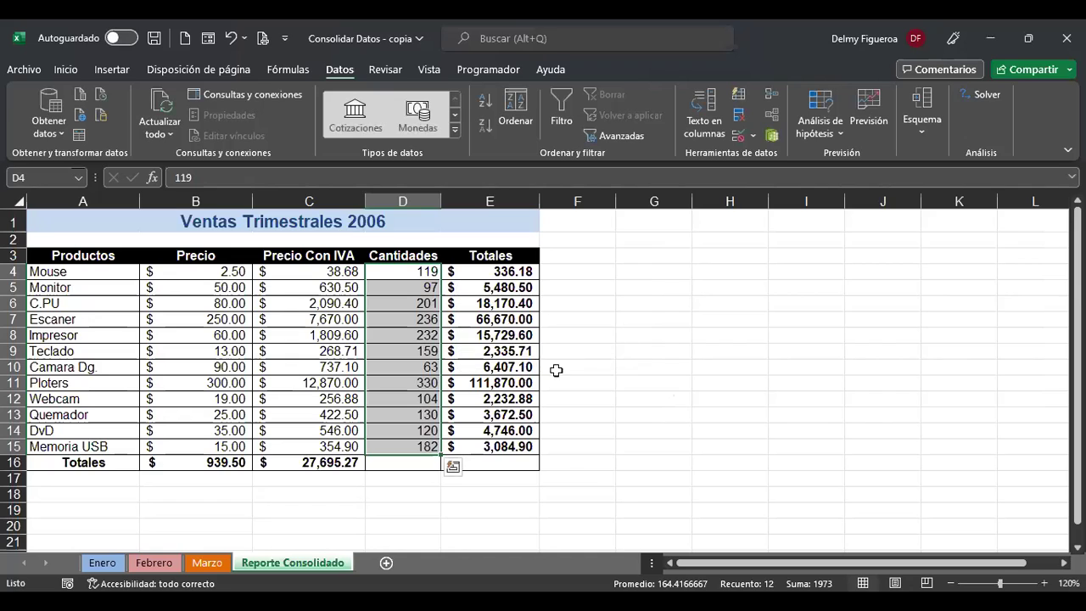
# Clear Cantidades cells D4:D15 and try the consolidation again with the Columna izquierda label option
pyautogui.press('Delete')
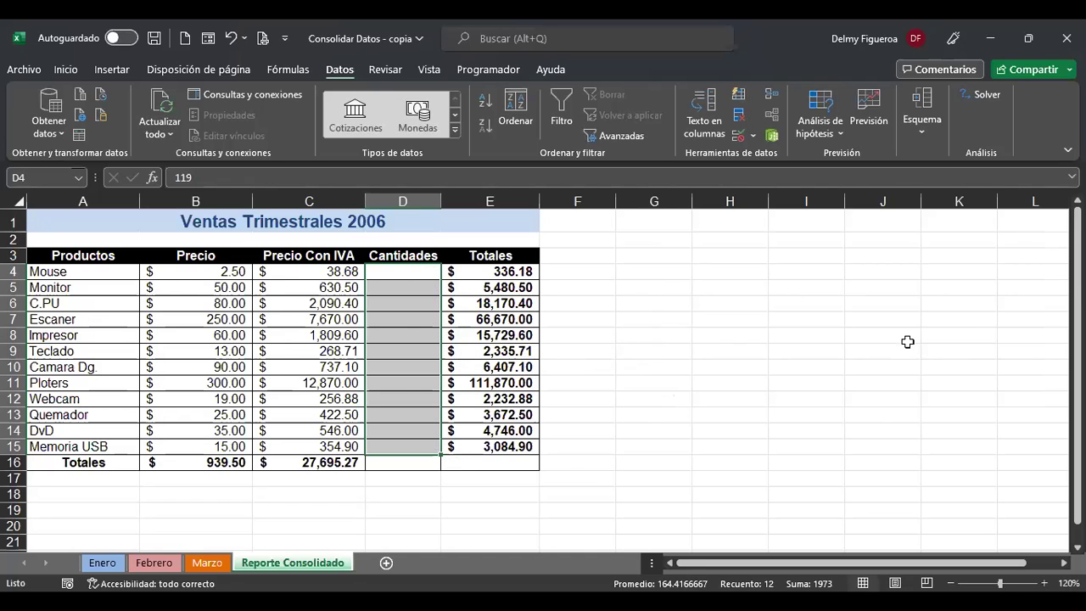
pyautogui.click(770, 101)
pyautogui.click(691, 356)
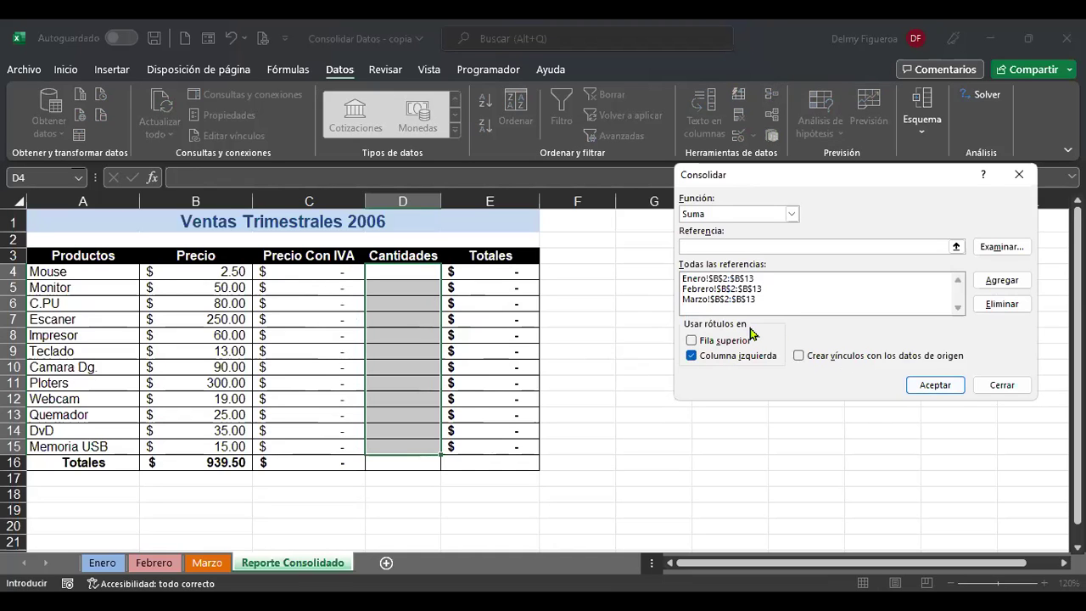
pyautogui.click(938, 384)
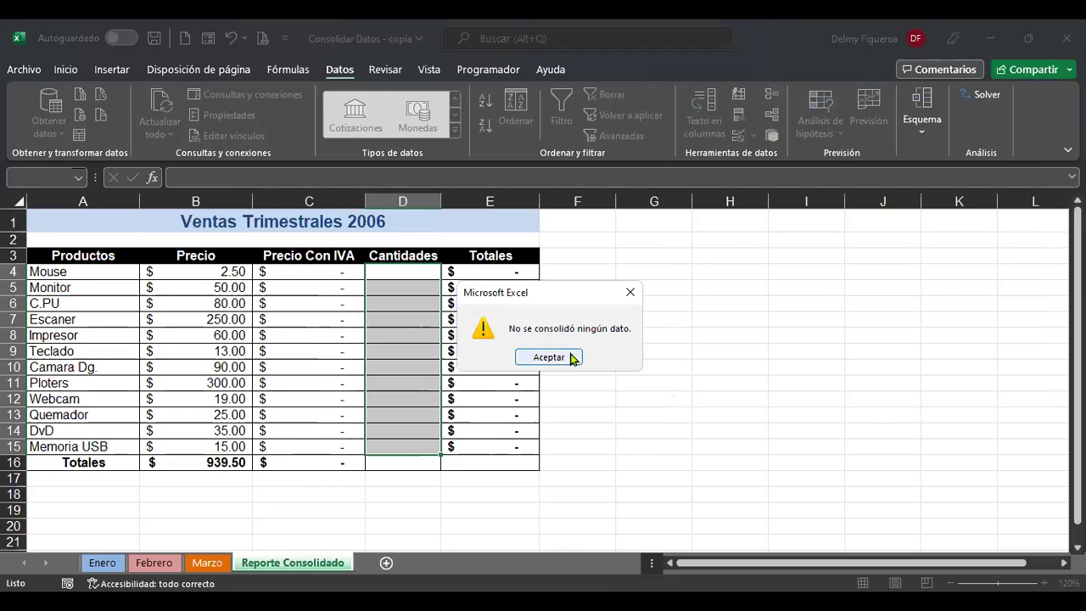
pyautogui.click(549, 357)
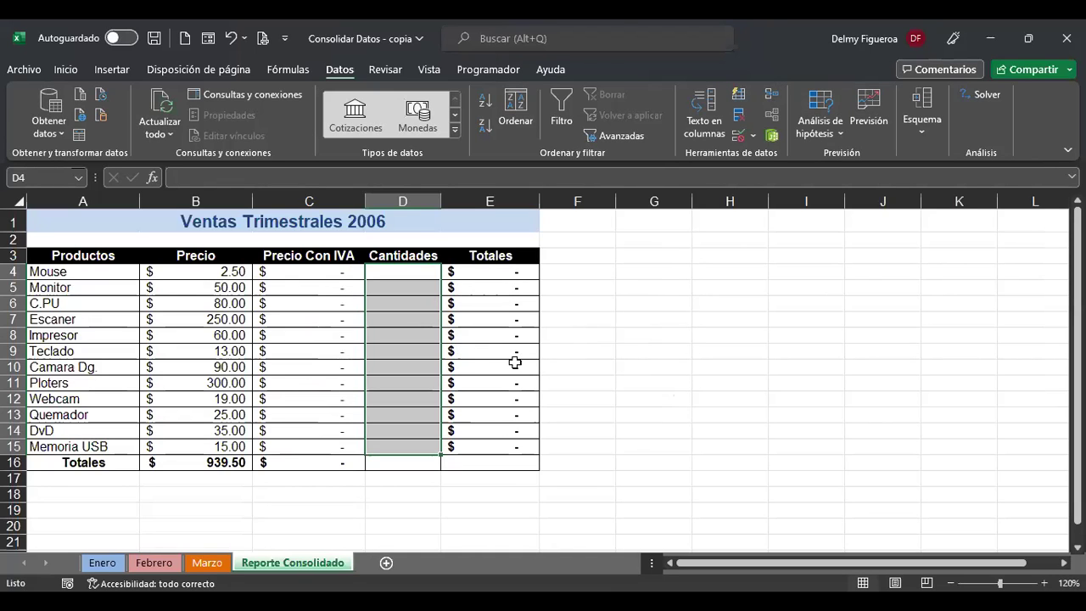
# Turn off the Columna izquierda label option in the Consolidate settings and close them
pyautogui.click(767, 99)
pyautogui.click(691, 356)
pyautogui.click(1001, 384)
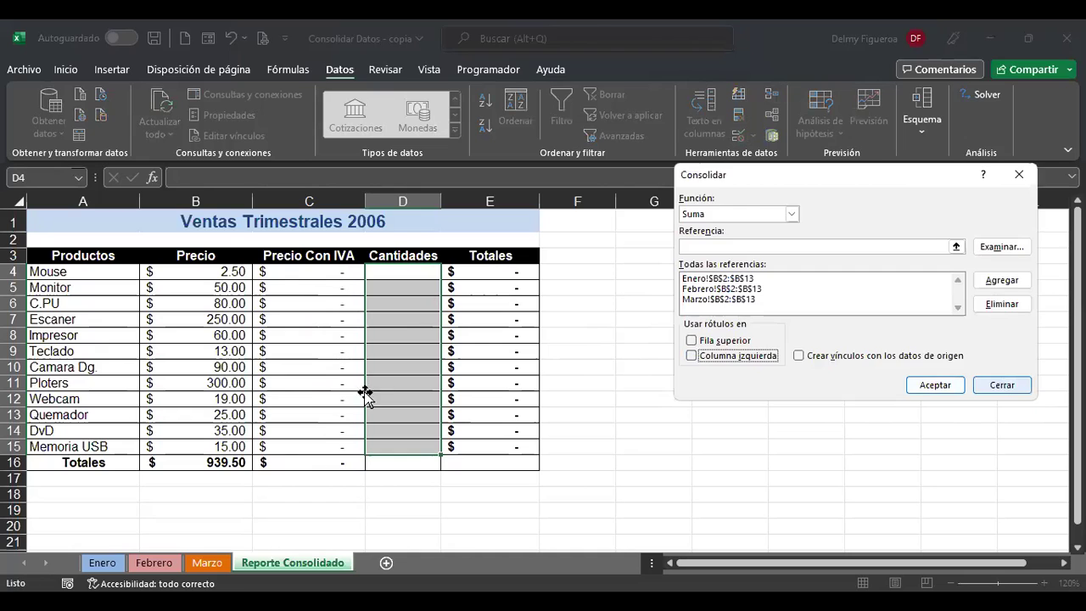
# Review the month sheets, then consolidate their quantities into D4:D15 of Reporte Consolidado with links to the source data enabled
pyautogui.click(221, 563)
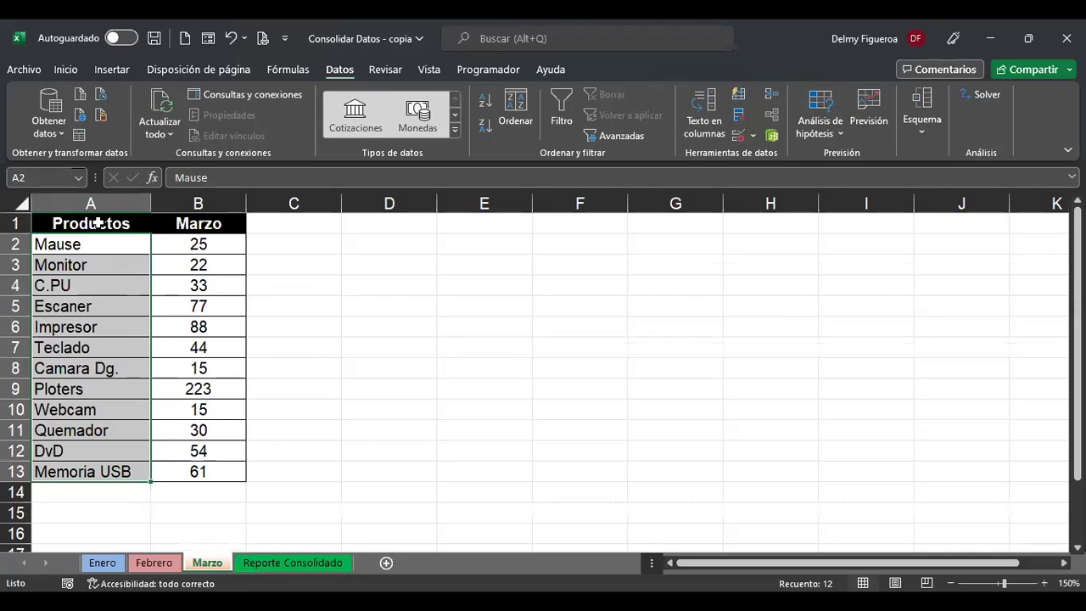
pyautogui.click(153, 564)
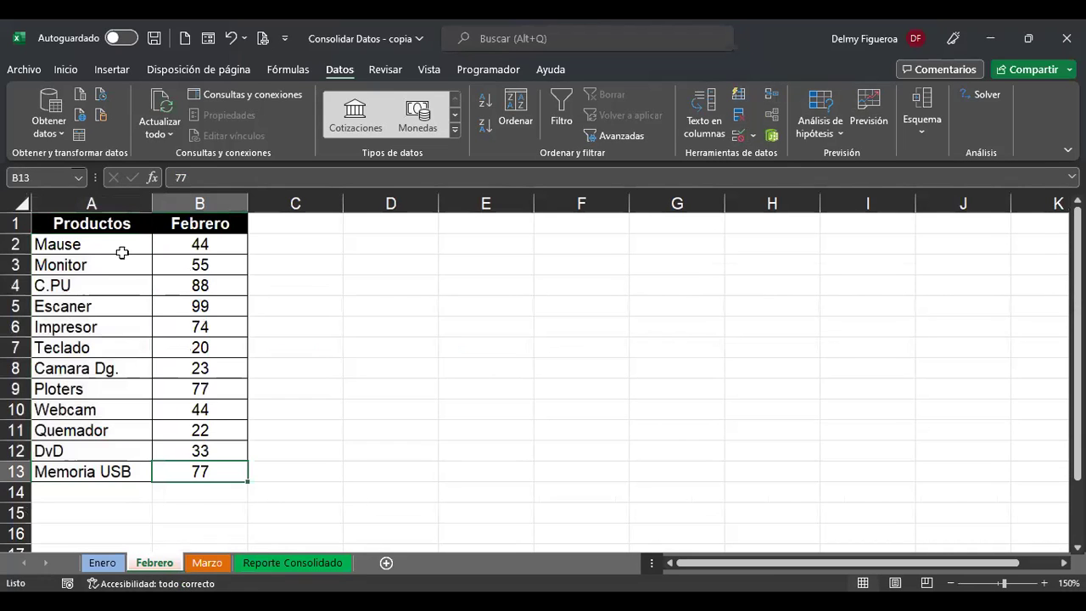
pyautogui.click(102, 566)
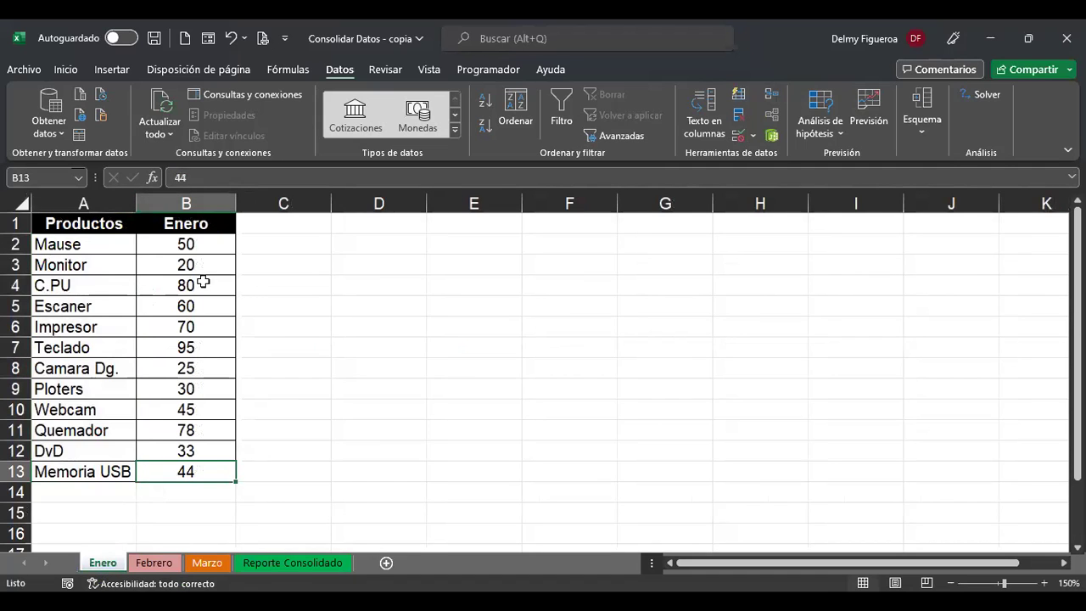
pyautogui.click(285, 565)
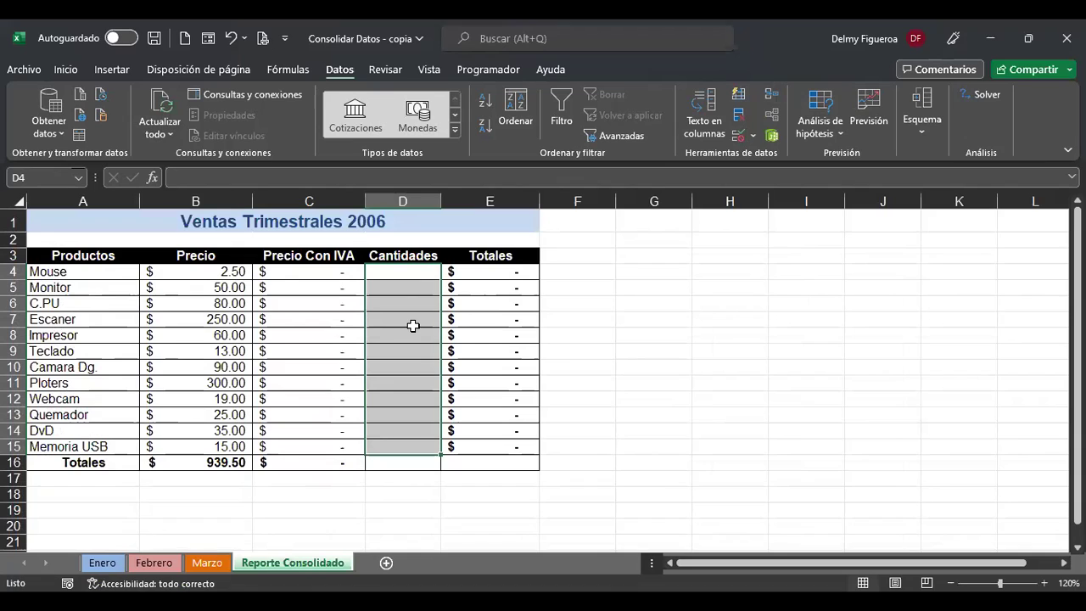
pyautogui.click(770, 97)
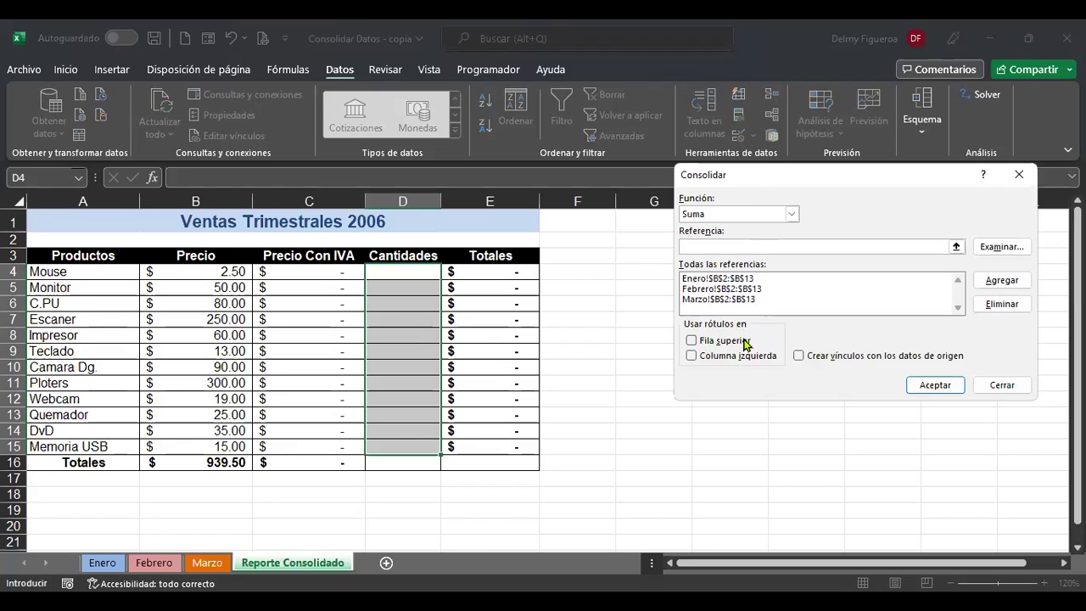
pyautogui.click(800, 356)
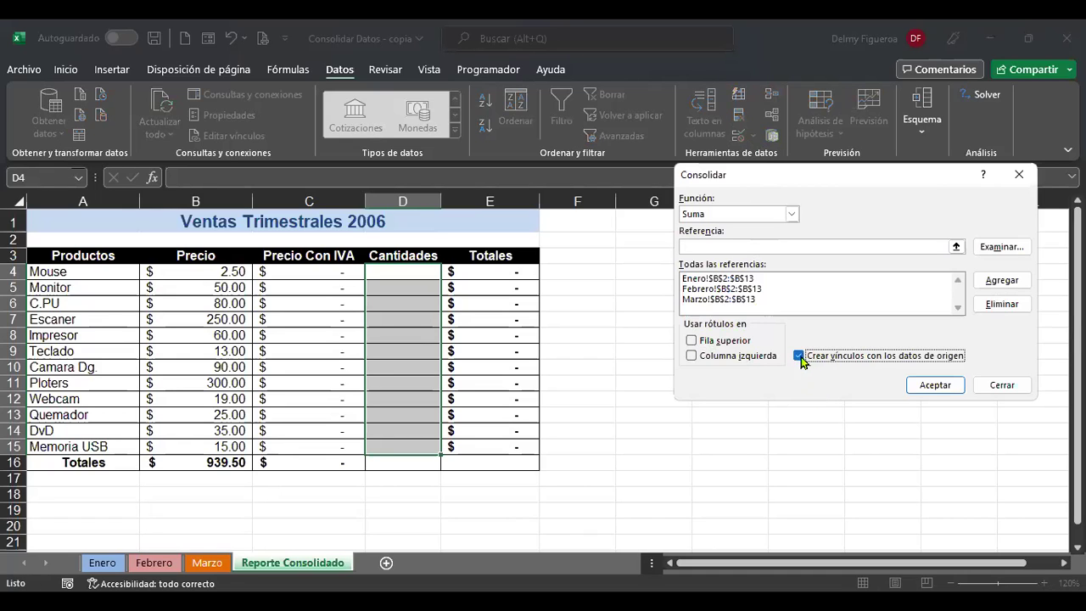
pyautogui.click(936, 385)
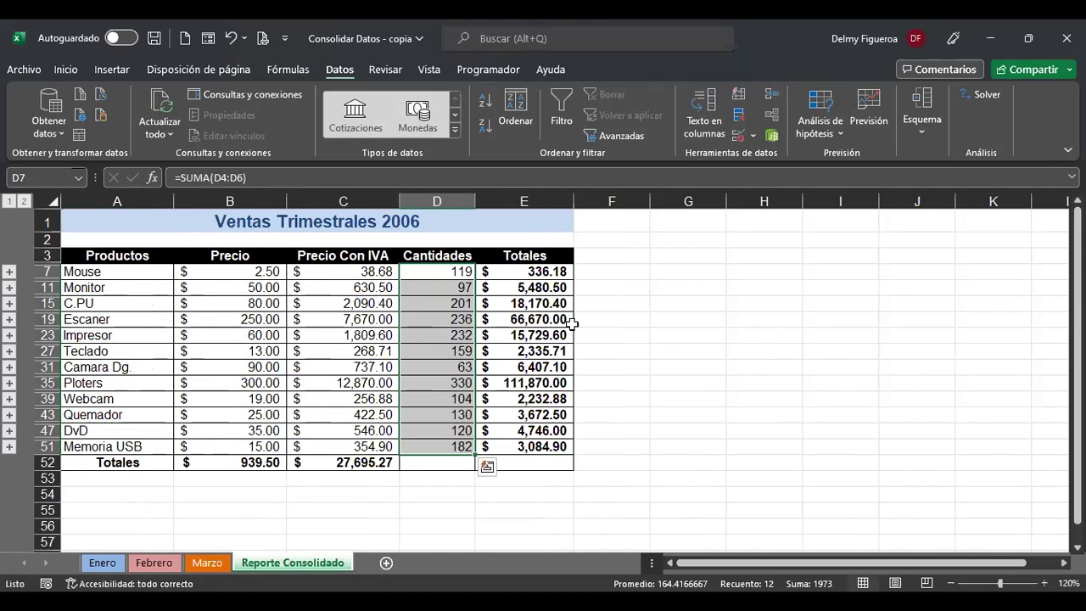
# Examine the Cantidades formulas for Monitor, C.PU, Impresor, Ploters and Webcam alongside the source data in the month sheets
pyautogui.click(469, 284)
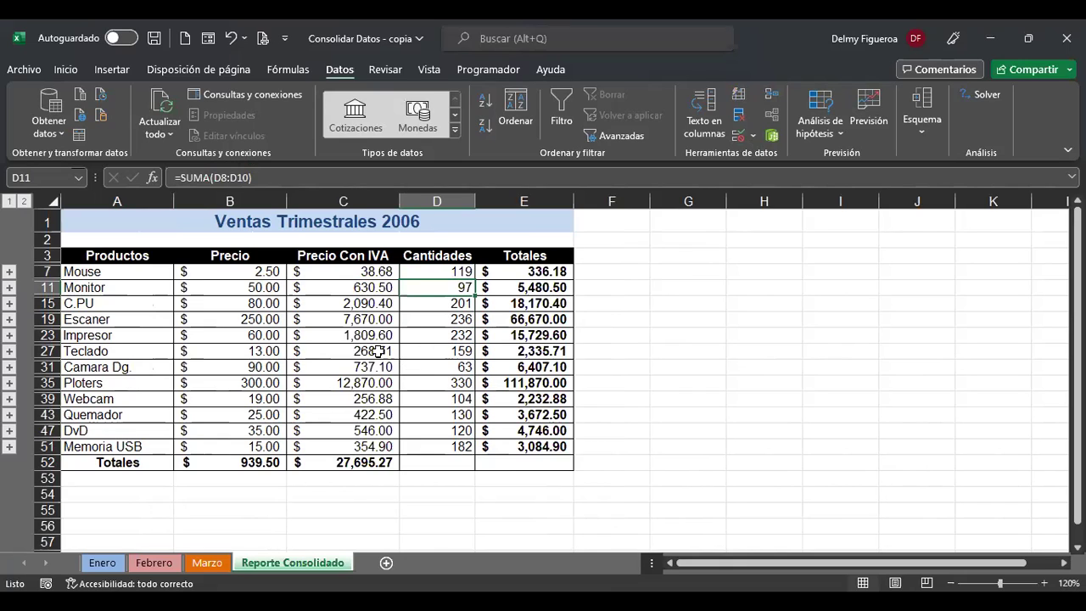
pyautogui.click(207, 563)
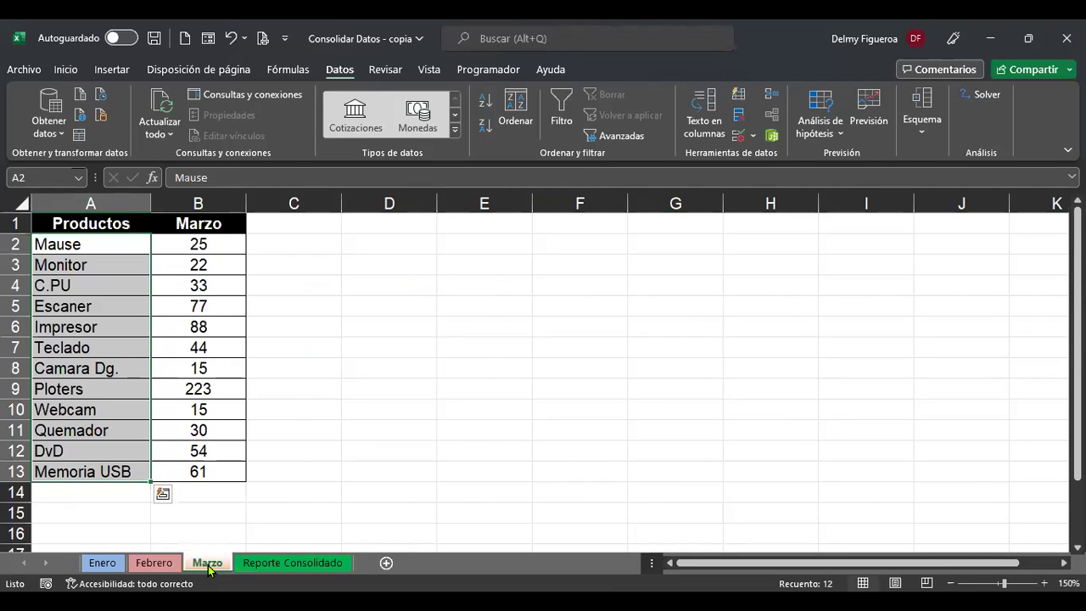
pyautogui.click(280, 564)
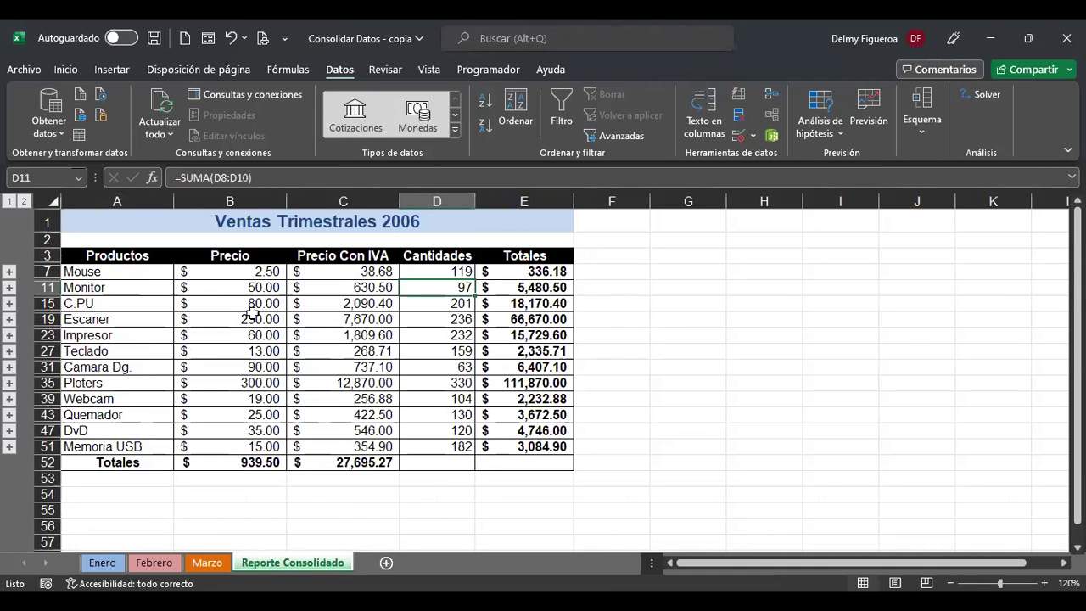
pyautogui.click(212, 564)
pyautogui.click(144, 564)
pyautogui.click(119, 564)
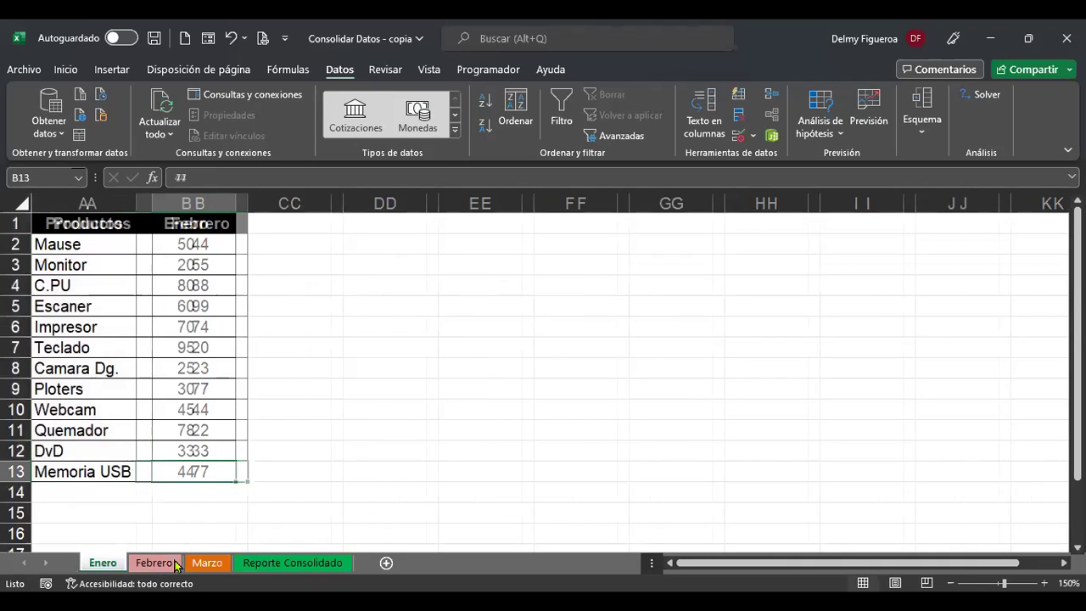
pyautogui.click(288, 563)
pyautogui.click(439, 304)
pyautogui.click(439, 335)
pyautogui.click(438, 383)
pyautogui.click(439, 405)
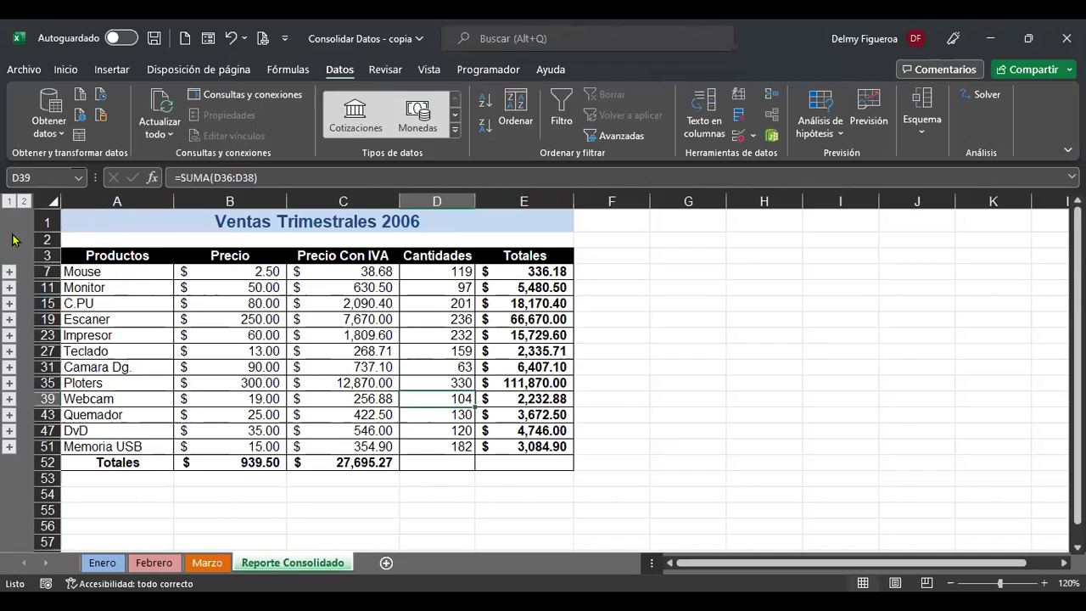
# Expand the outline to examine the source-linked formulas in the Cantidades detail rows down to Memoria USB, then collapse it again
pyautogui.click(24, 201)
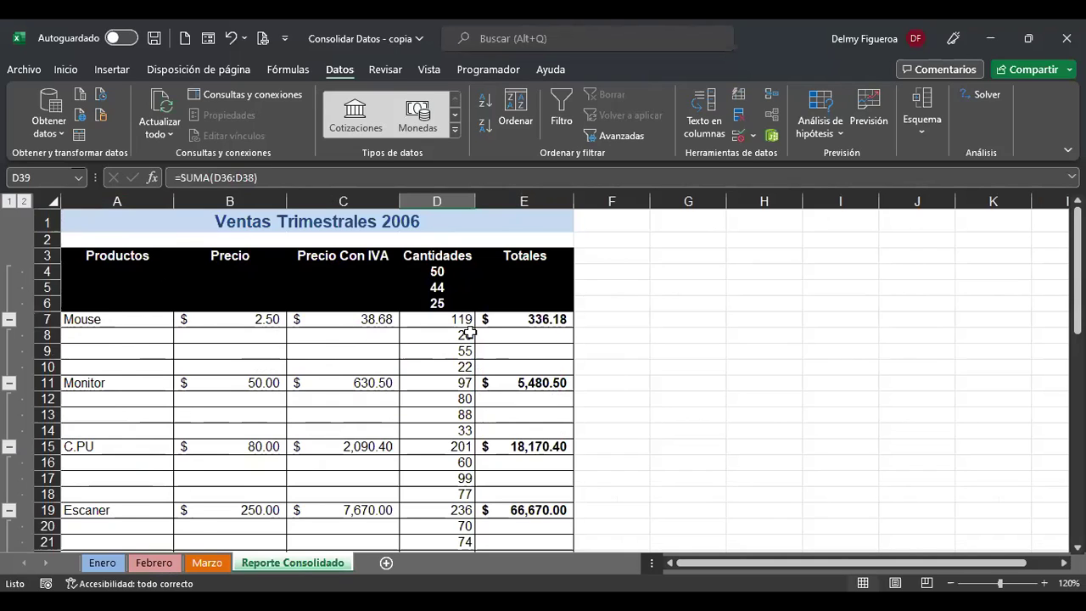
pyautogui.moveTo(450, 319); pyautogui.dragTo(446, 368)
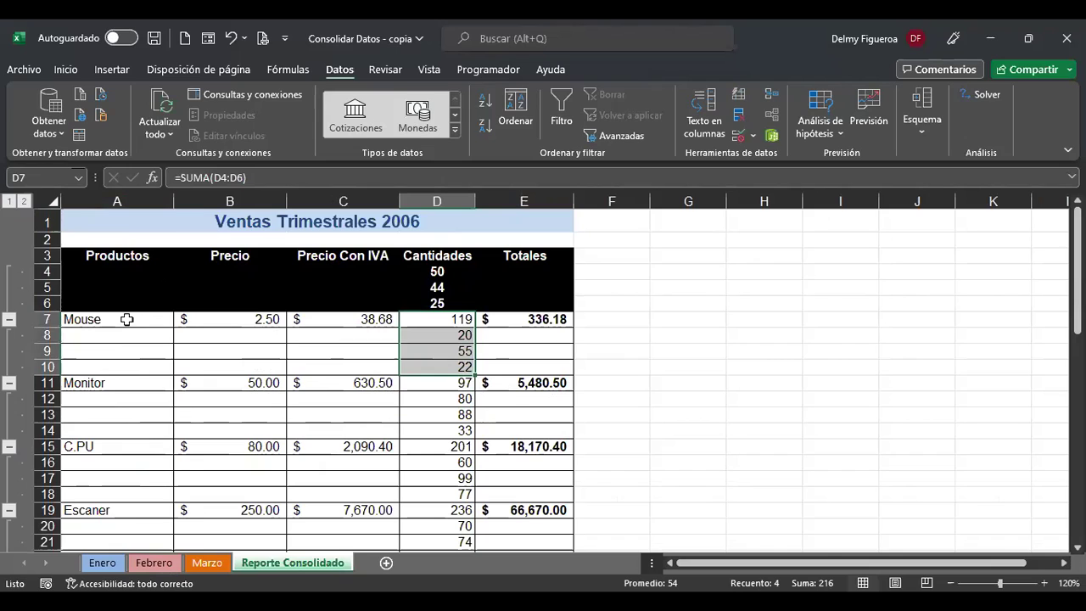
pyautogui.click(445, 319)
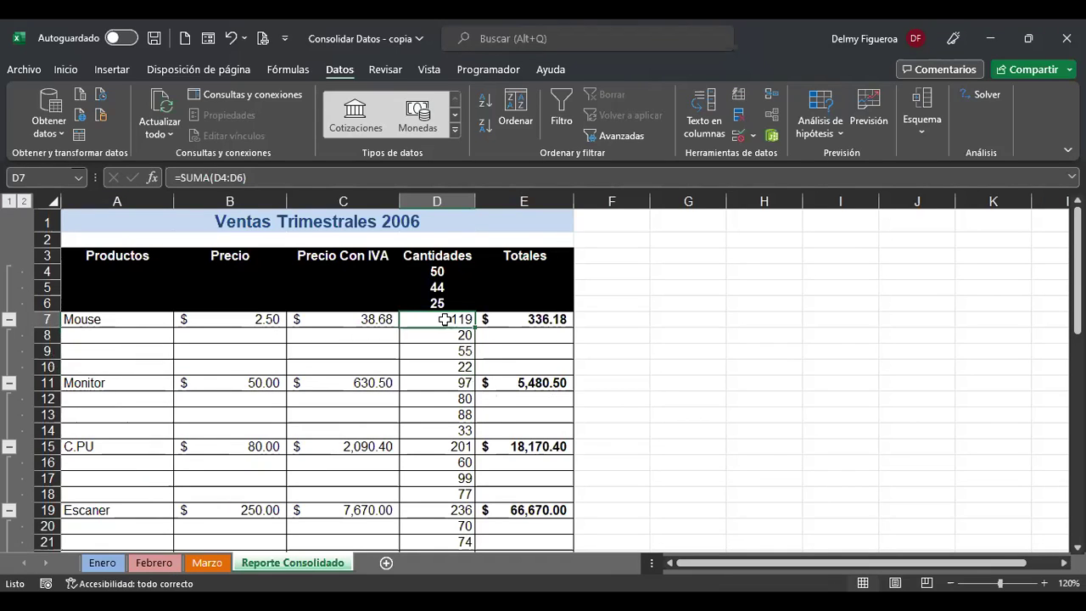
pyautogui.click(450, 335)
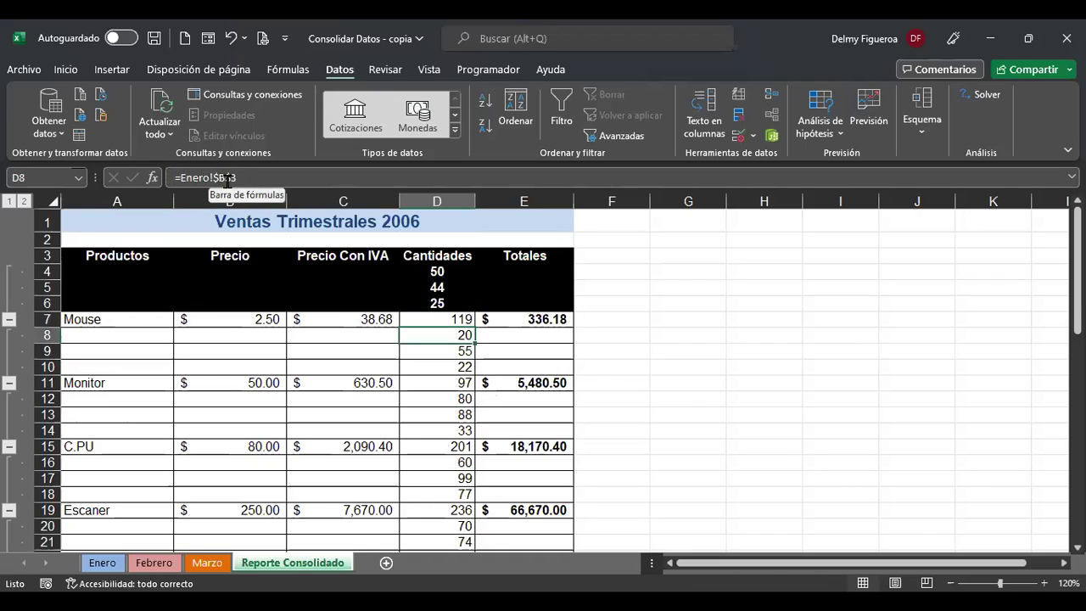
pyautogui.click(445, 352)
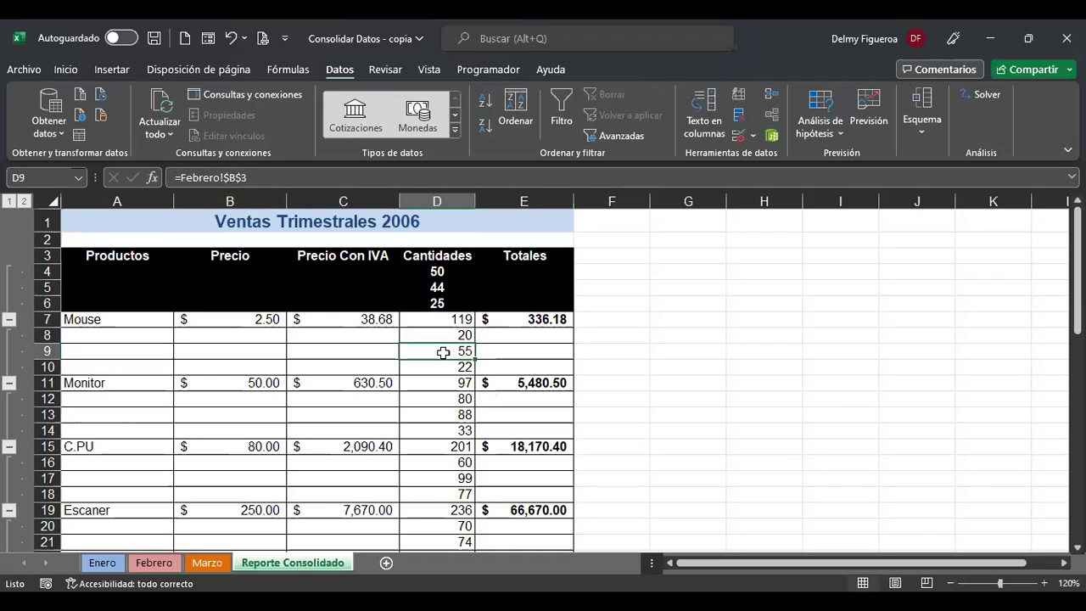
pyautogui.click(454, 366)
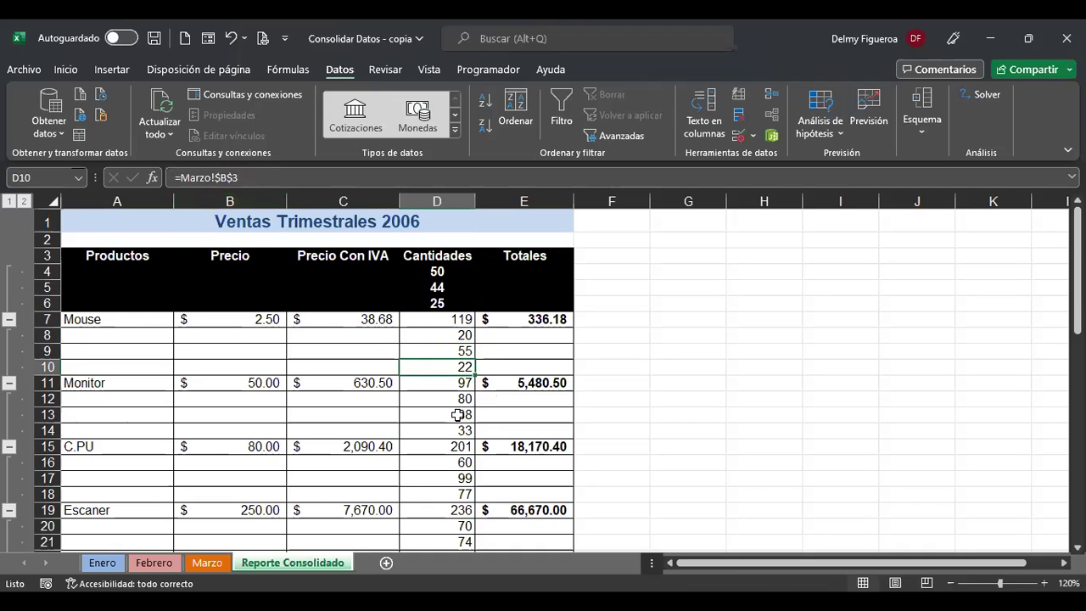
pyautogui.scroll(-3, 456, 433)
pyautogui.scroll(-6, 456, 433)
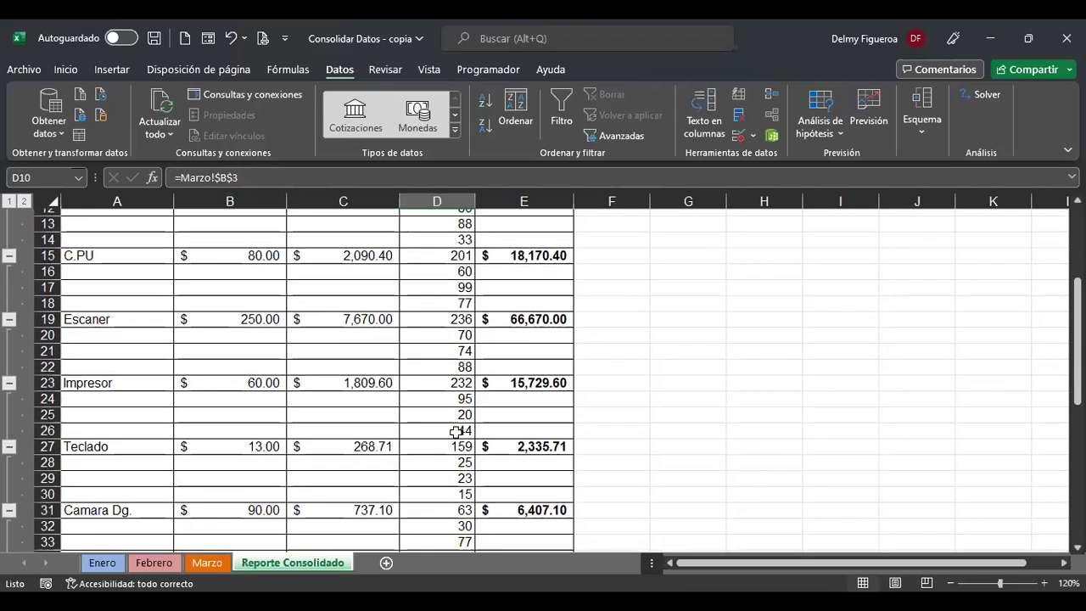
pyautogui.scroll(-3, 457, 432)
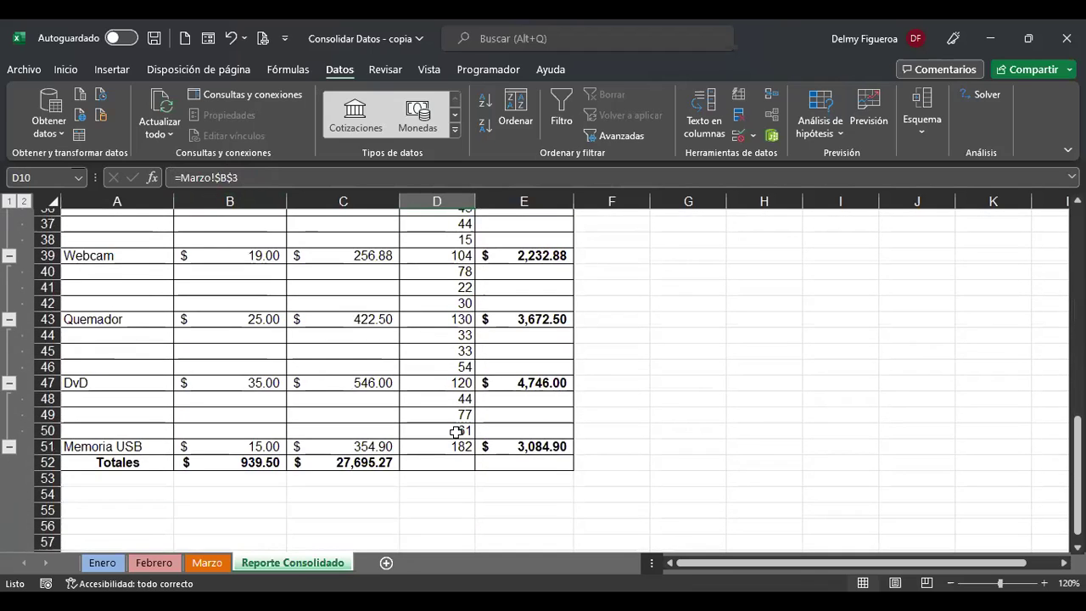
pyautogui.scroll(12, 456, 433)
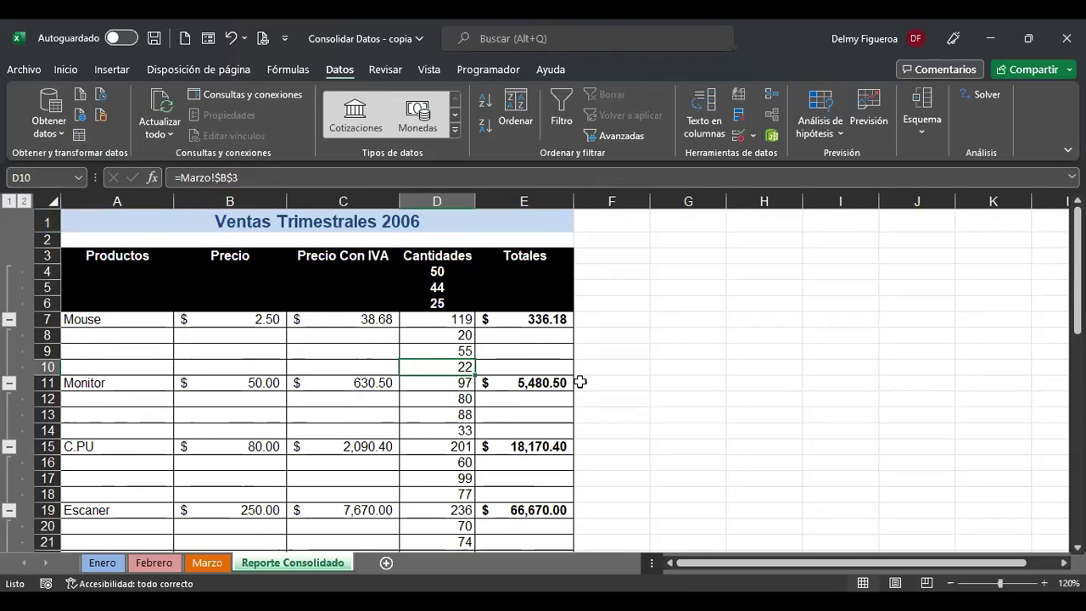
pyautogui.click(11, 202)
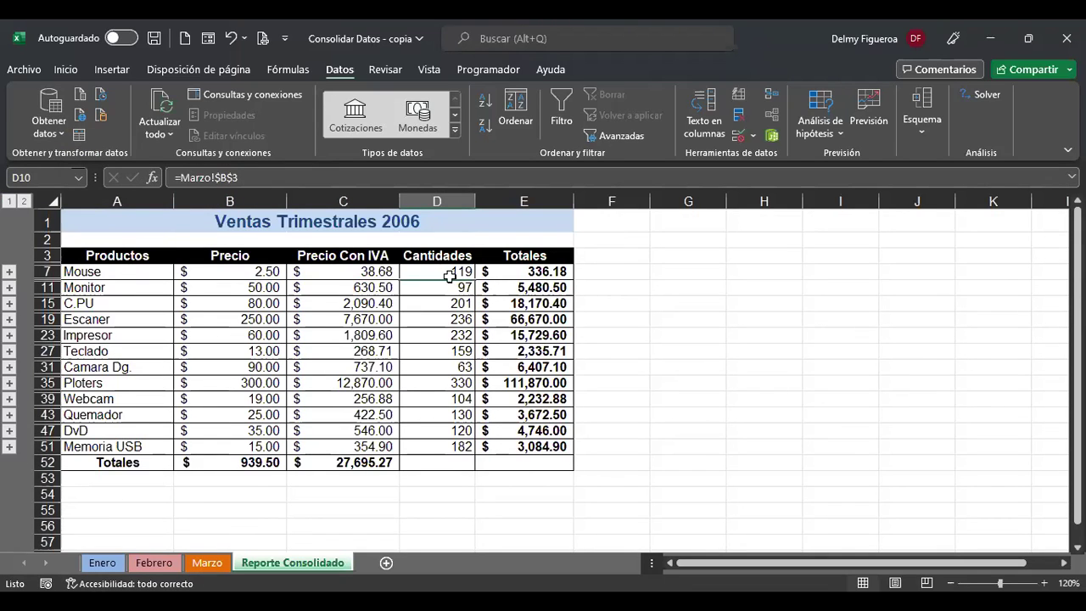
# Set the Mause quantity on the Marzo sheet to 20 and check the linked Mouse total in Reporte Consolidado
pyautogui.click(221, 566)
pyautogui.click(198, 243)
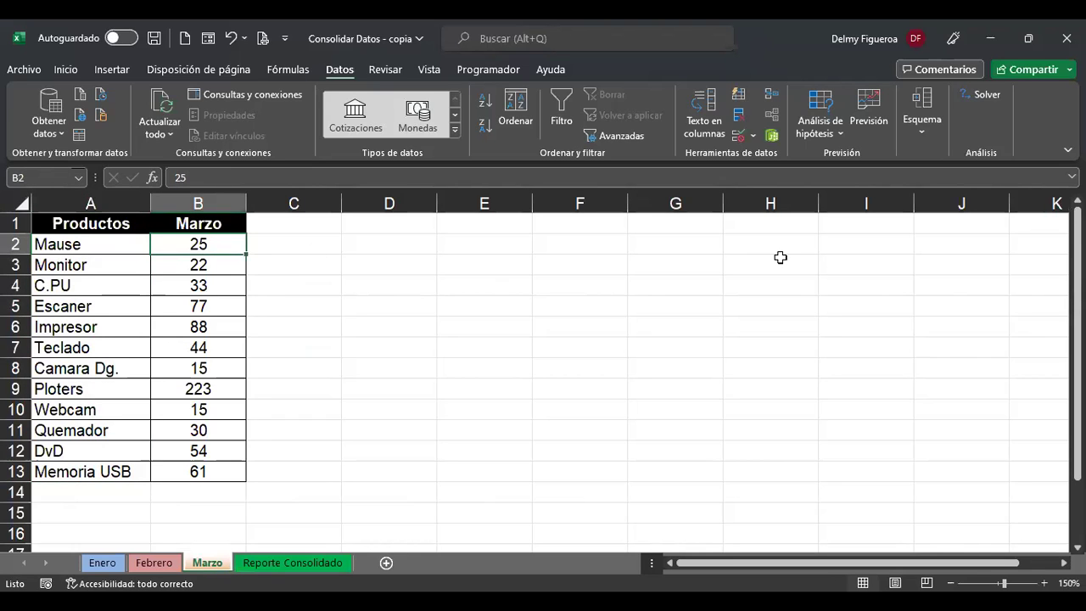
pyautogui.write('20')
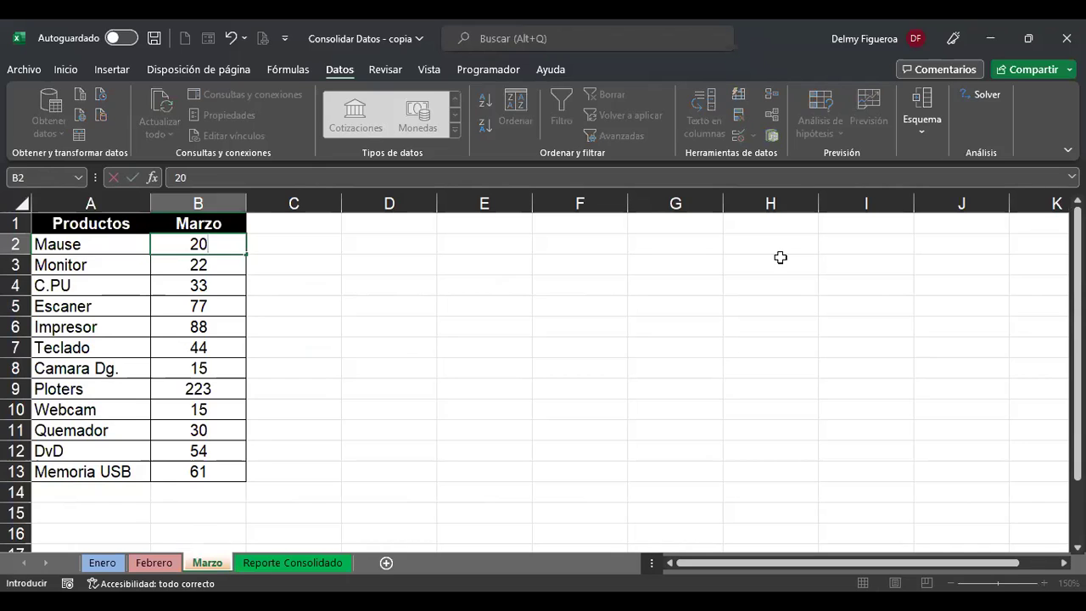
pyautogui.press('Return')
pyautogui.hotkey('ctrl', 'pagedown')
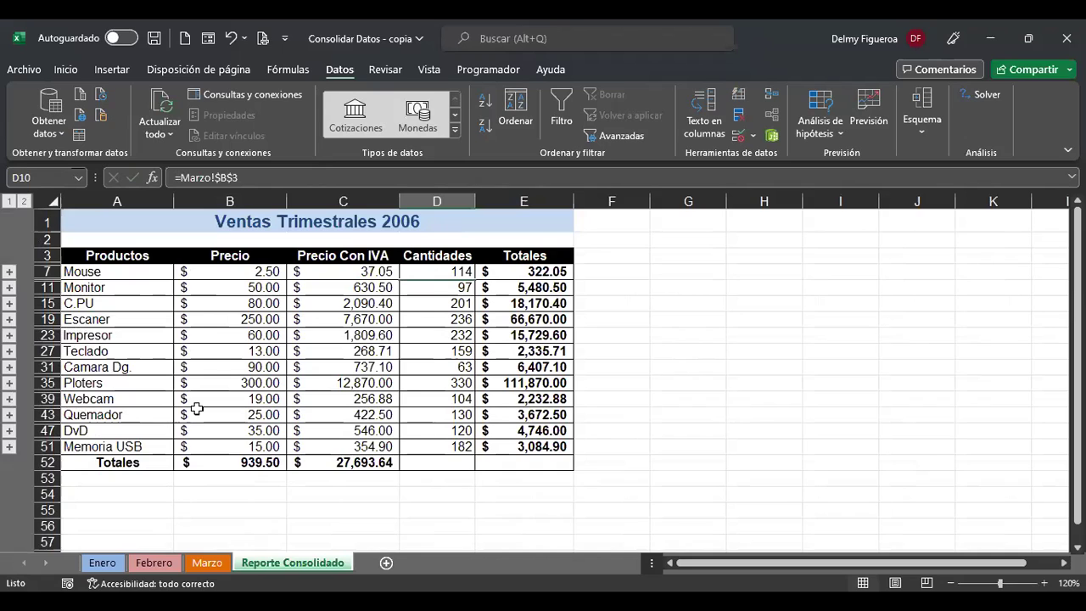
# Add a blank worksheet after Reporte Consolidado and review the Marzo and Enero tables before returning to it
pyautogui.click(387, 567)
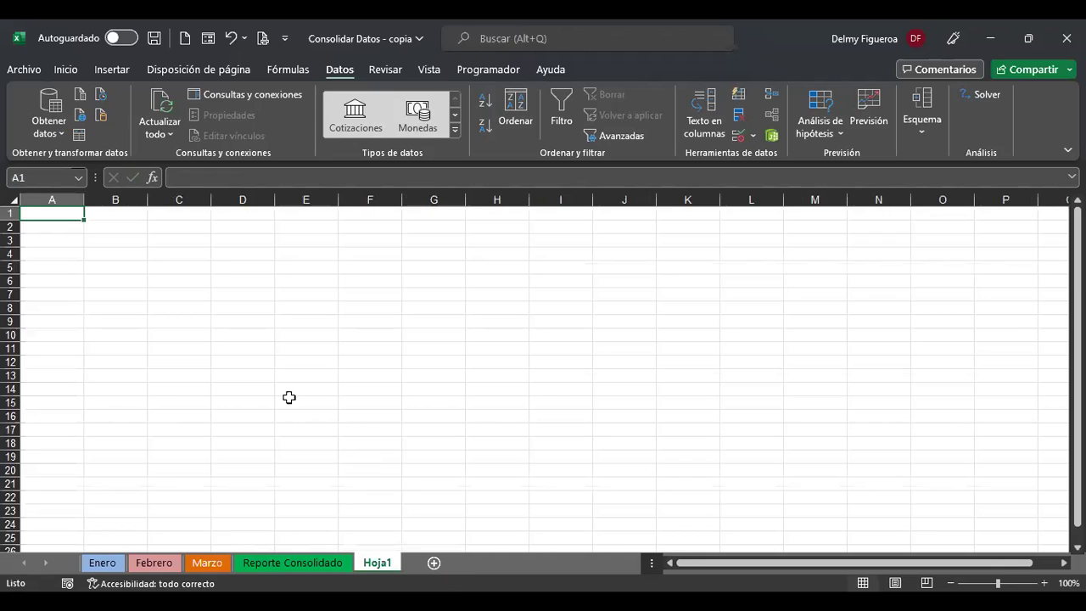
pyautogui.scroll(3, 288, 397)
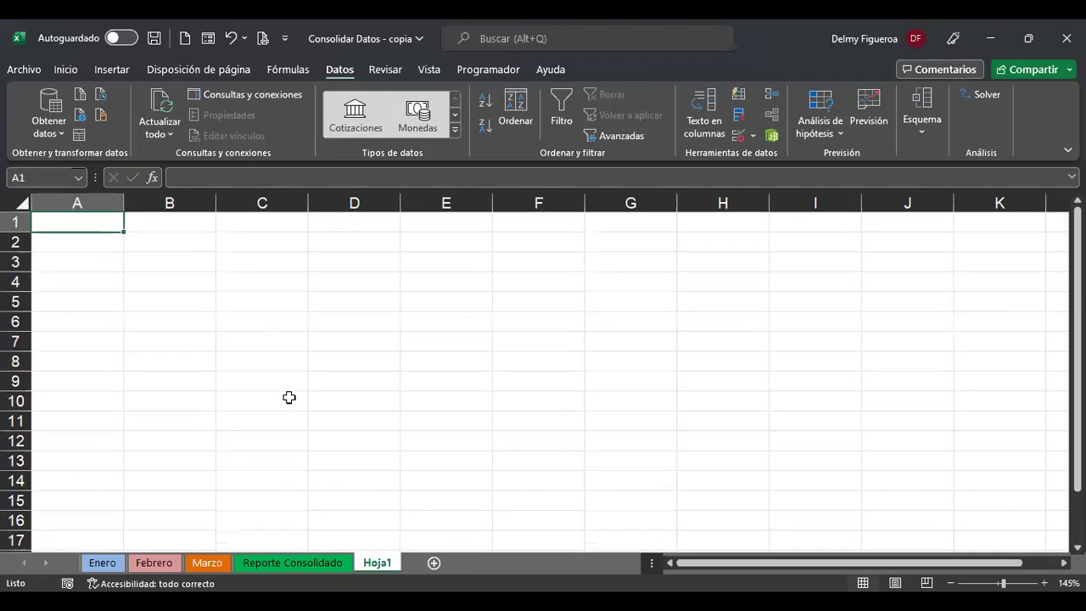
pyautogui.click(213, 564)
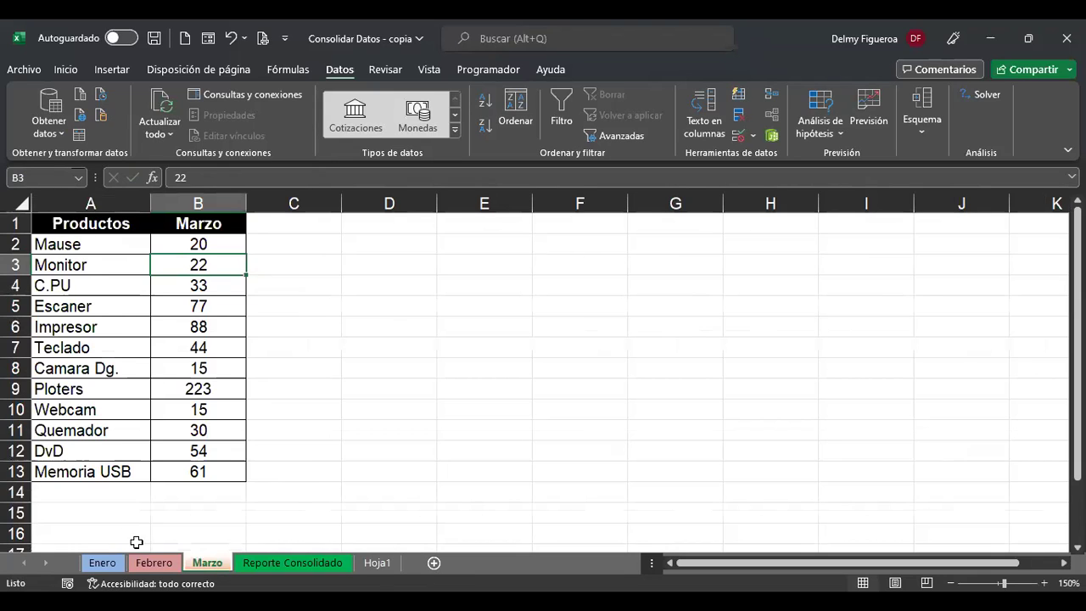
pyautogui.click(104, 563)
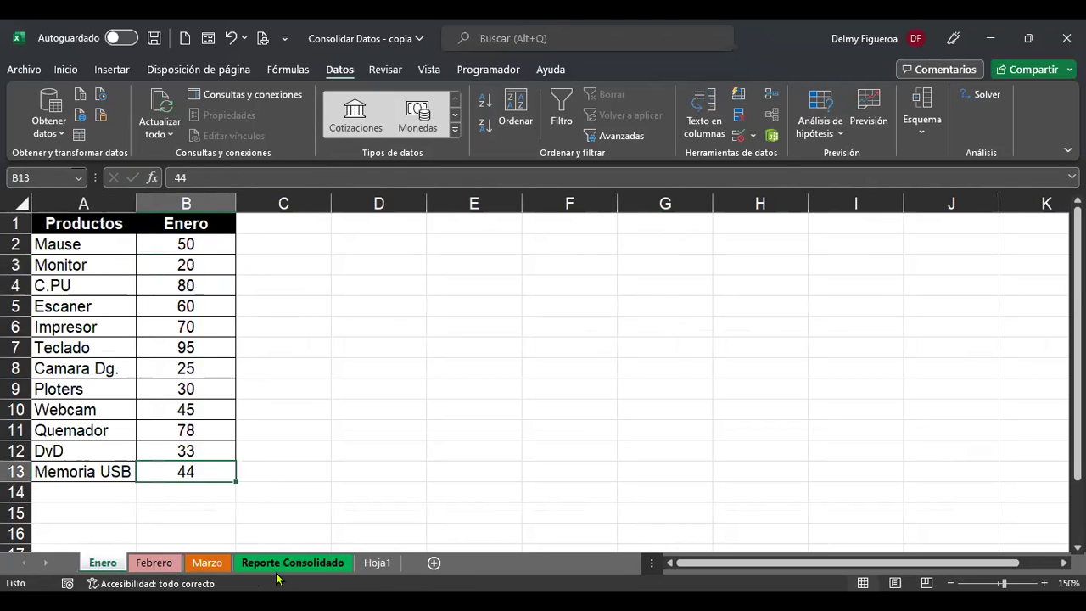
pyautogui.click(381, 567)
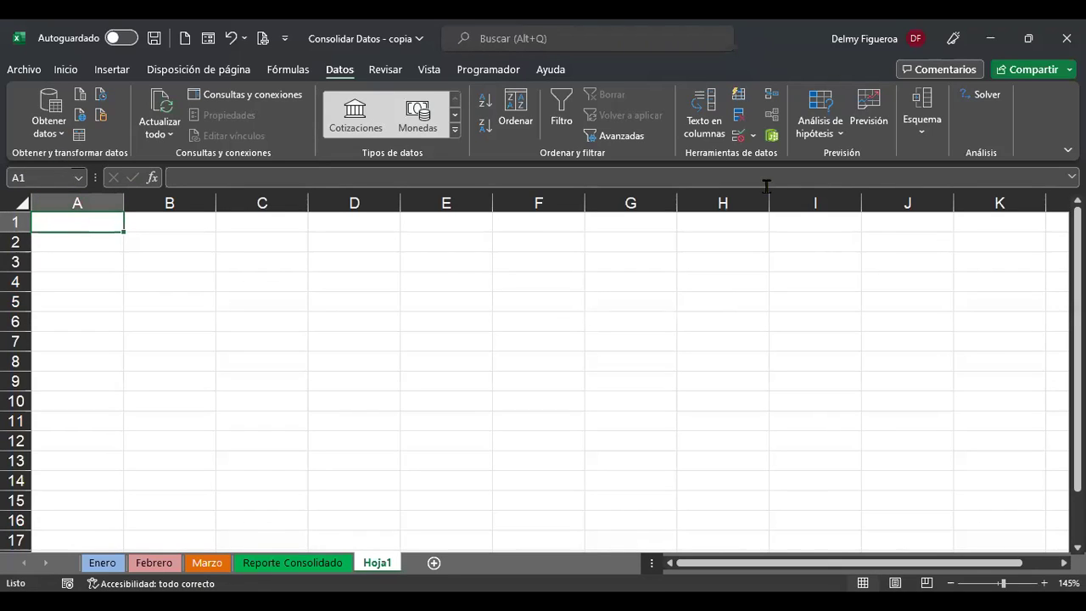
# Start a Suma consolidation at A1 of the blank sheet and add Enero range A1:B13, including its headings, as a reference
pyautogui.click(773, 95)
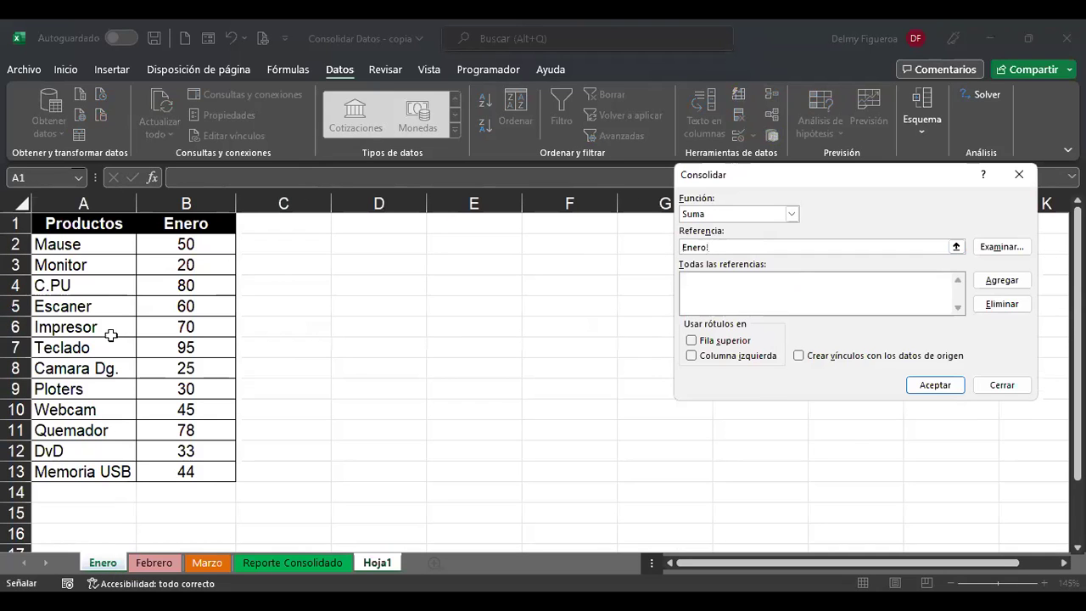
pyautogui.click(81, 221)
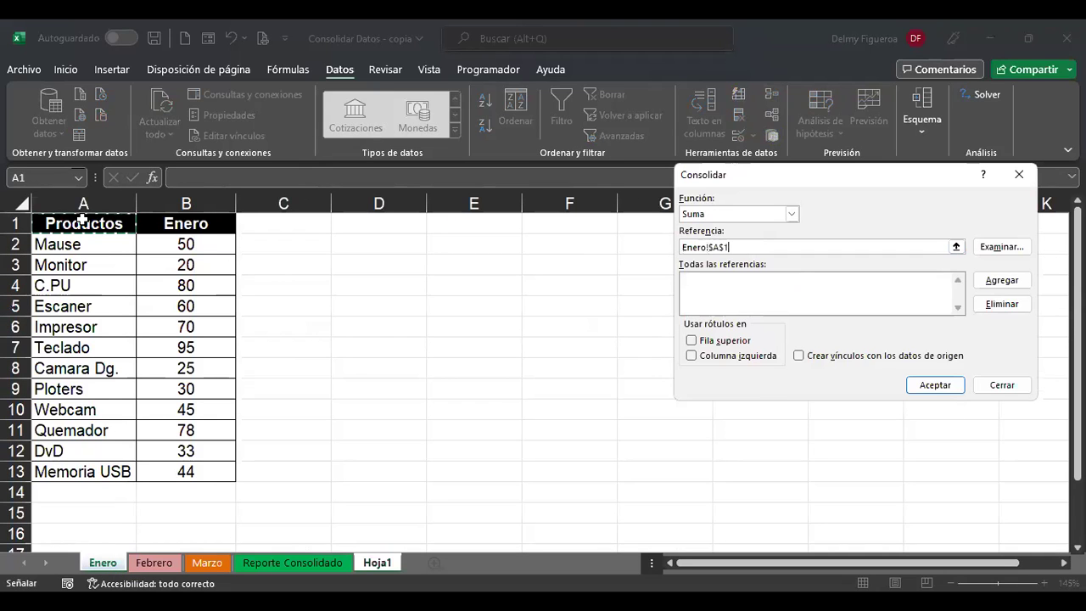
pyautogui.keyDown('shift'); pyautogui.click(199, 471); pyautogui.keyUp('shift')
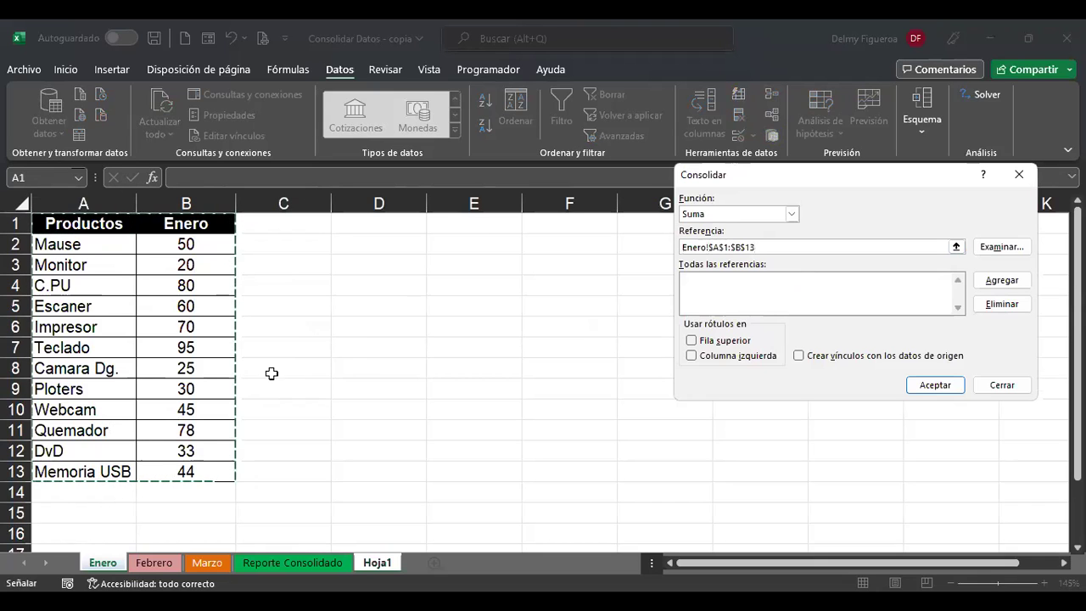
pyautogui.click(1002, 281)
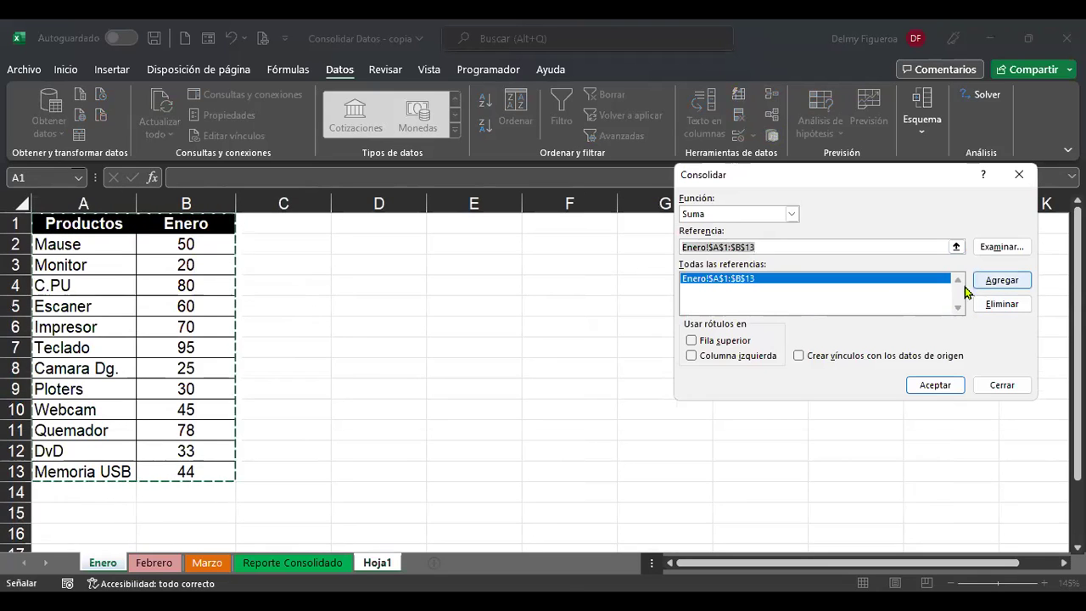
# Add Febrero and Marzo ranges A1:B13 as references and run the consolidation with no label or source-link options
pyautogui.click(153, 562)
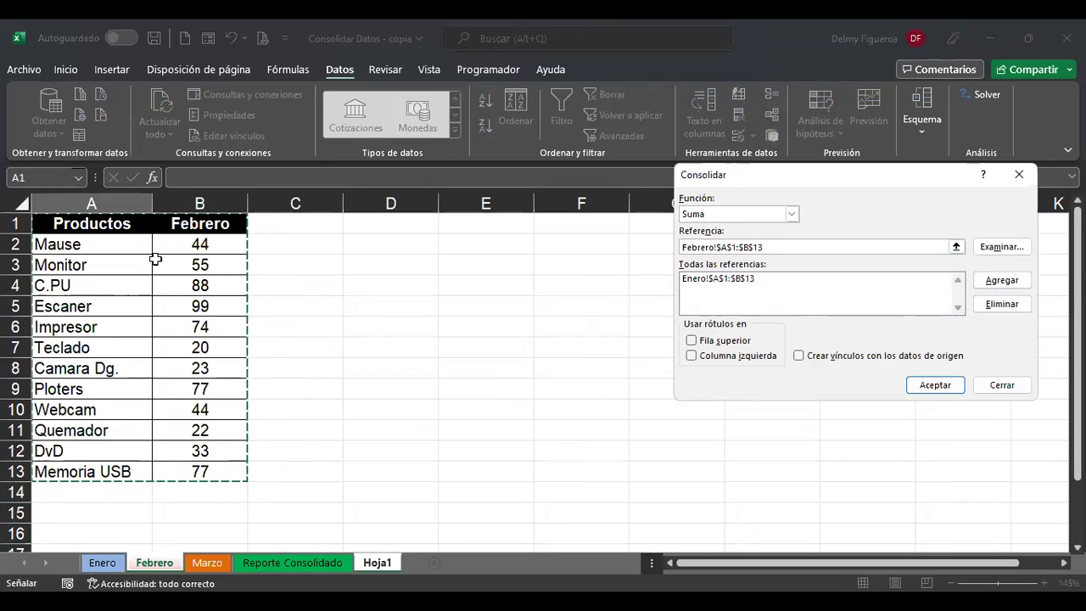
pyautogui.click(1013, 282)
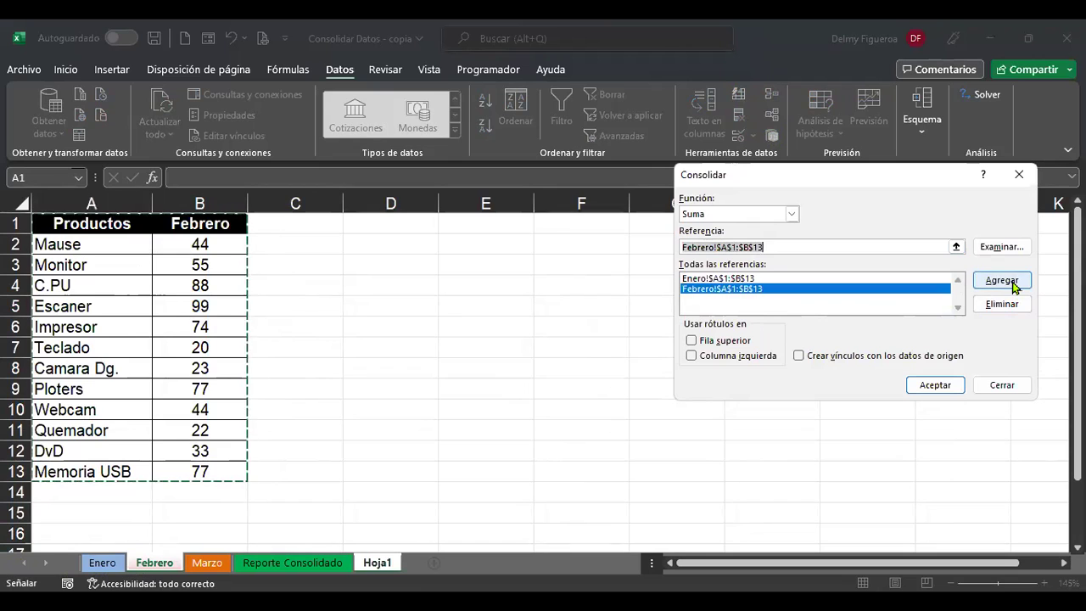
pyautogui.click(212, 563)
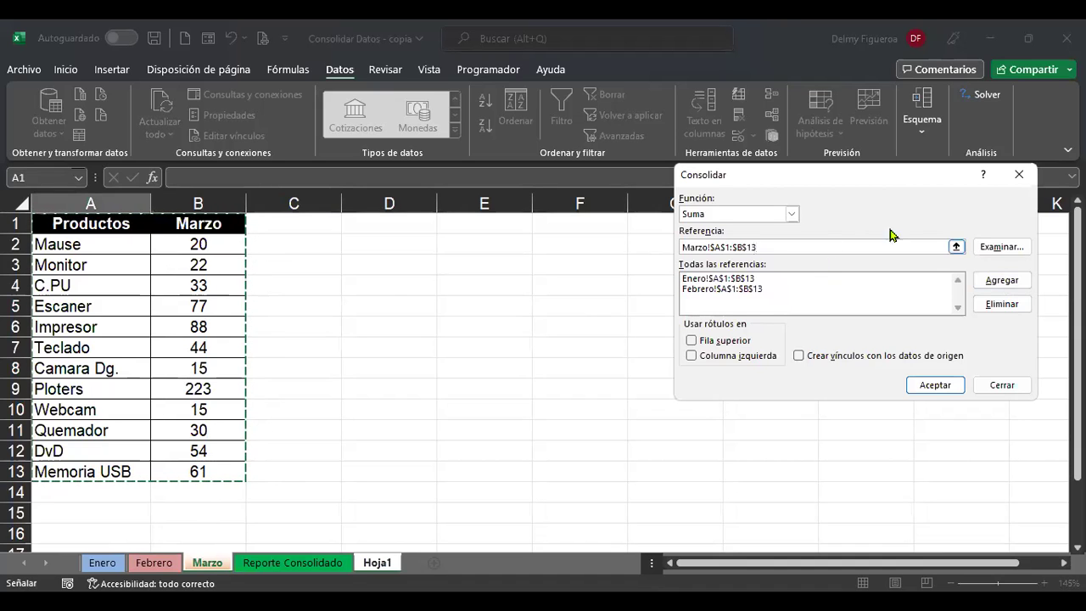
pyautogui.click(1006, 282)
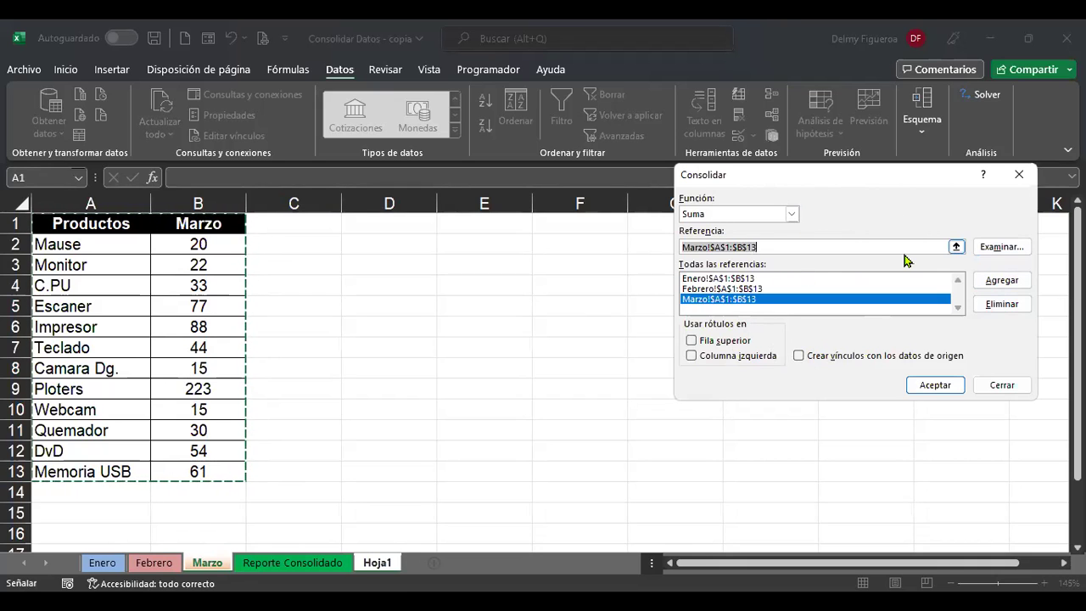
pyautogui.click(936, 385)
# Examine the consolidated results in column B of the new sheet for missing labels and whether cells hold formulas or plain values
pyautogui.click(448, 416)
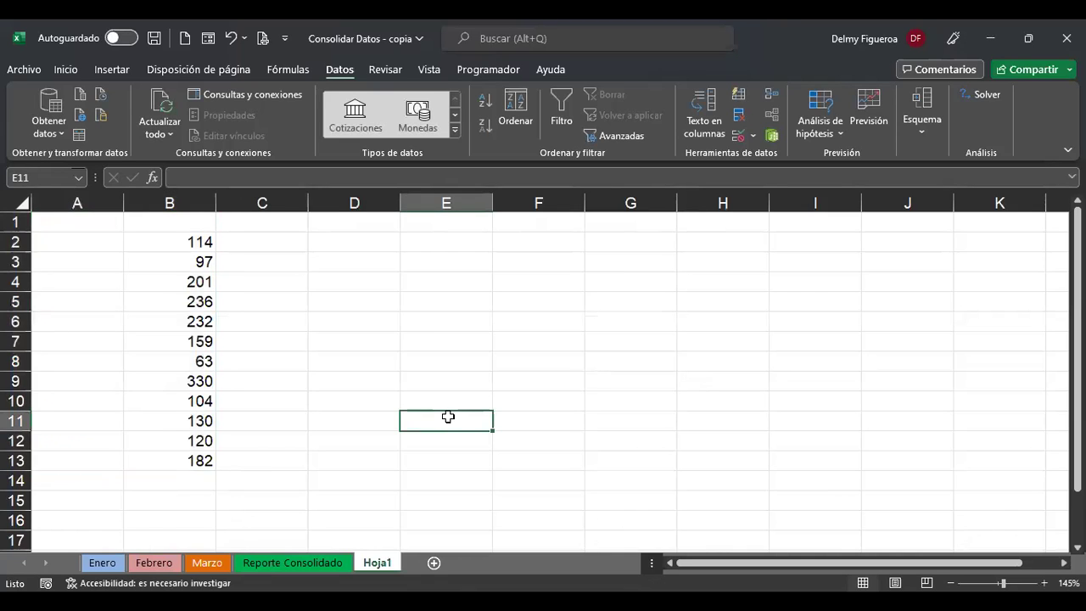
pyautogui.hotkey('ctrl', 'Home')
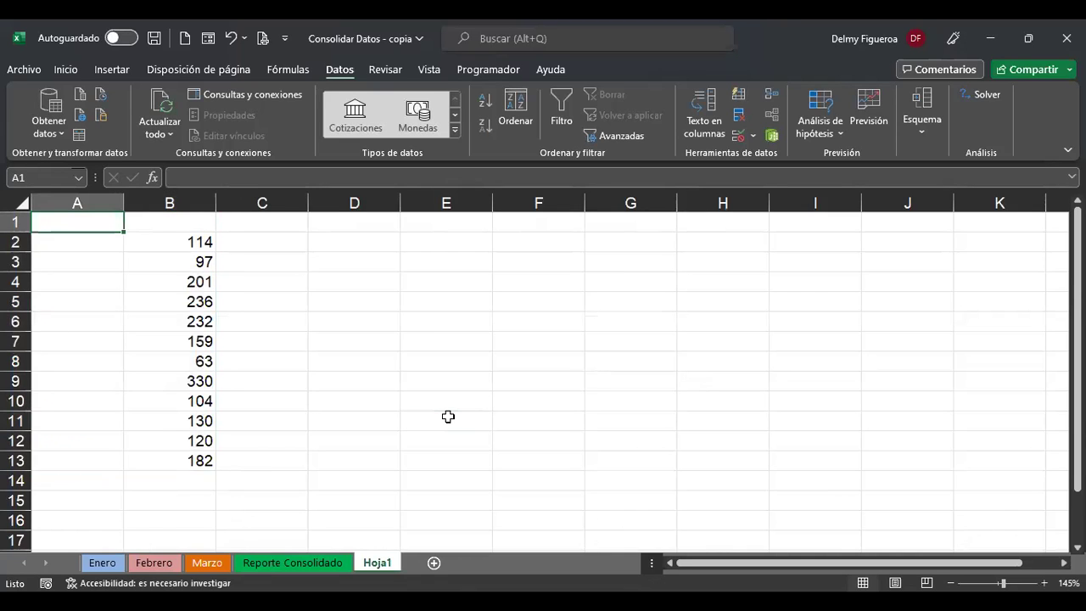
pyautogui.click(182, 239)
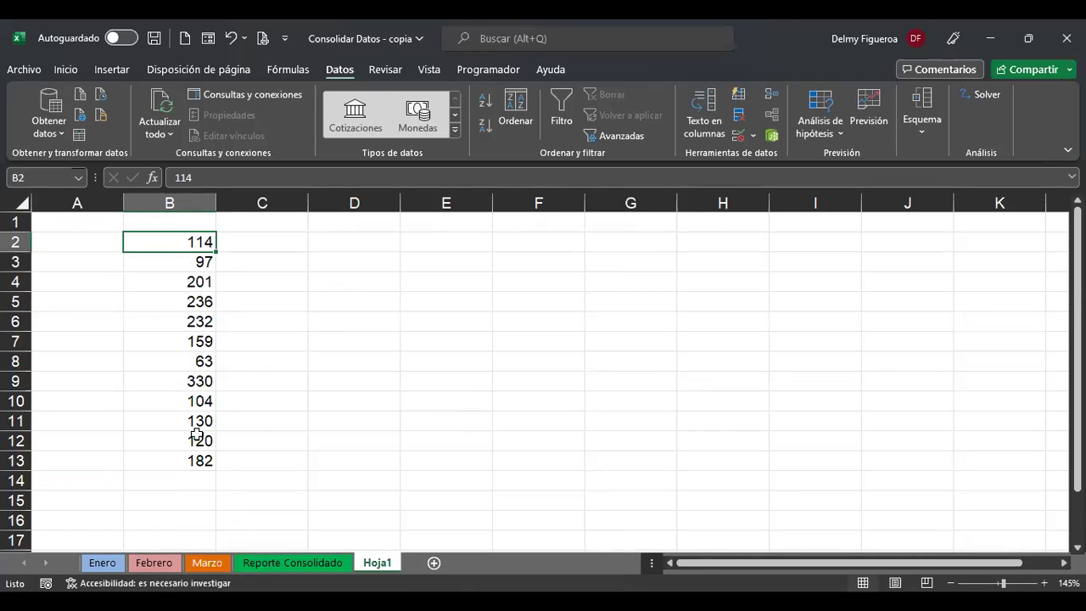
pyautogui.click(154, 224)
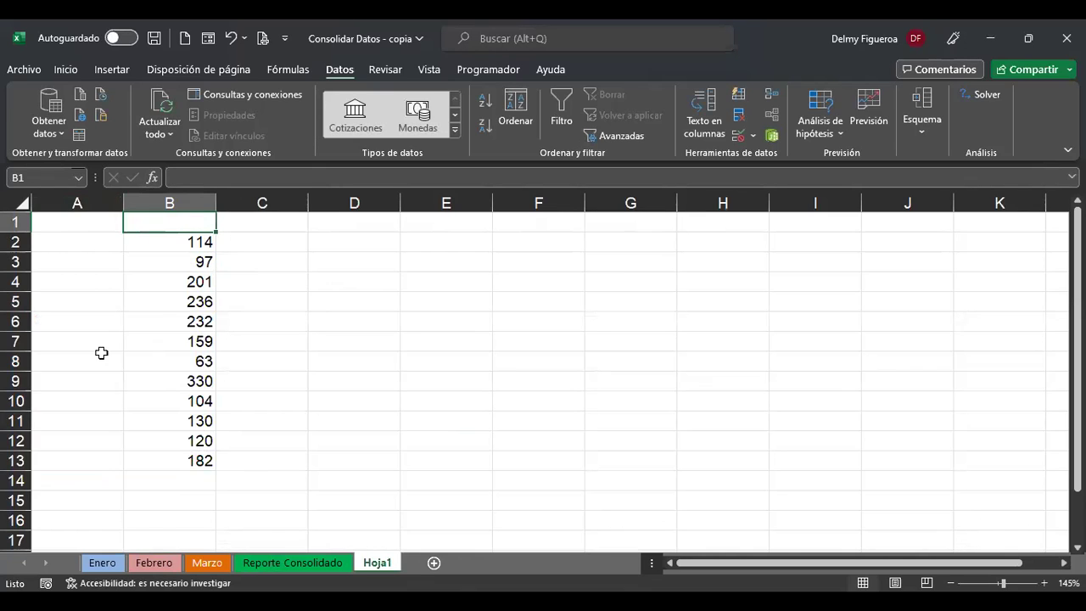
pyautogui.click(183, 266)
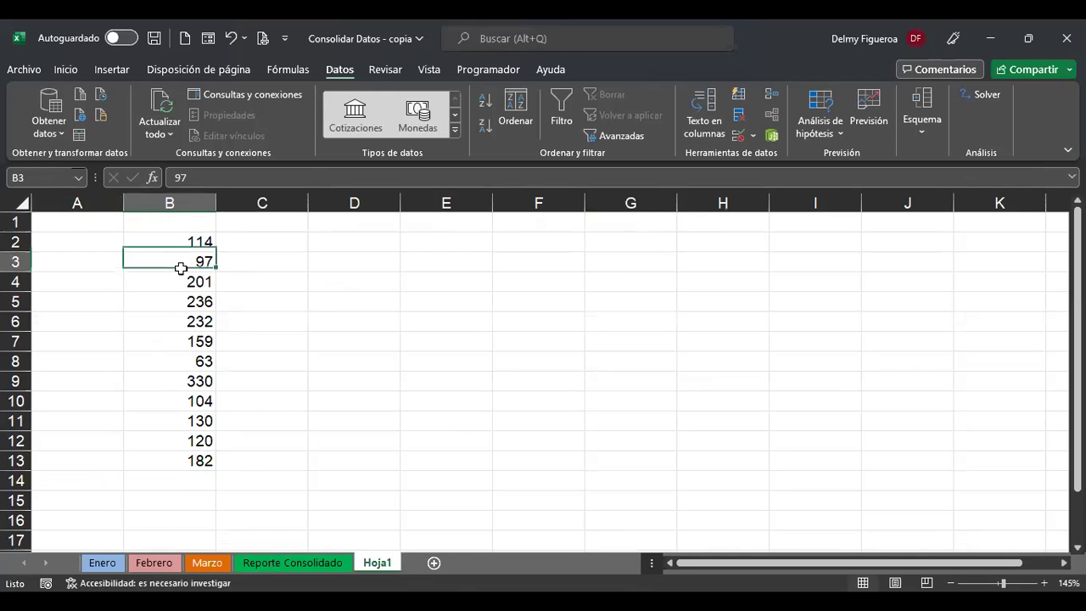
pyautogui.click(187, 354)
pyautogui.click(193, 278)
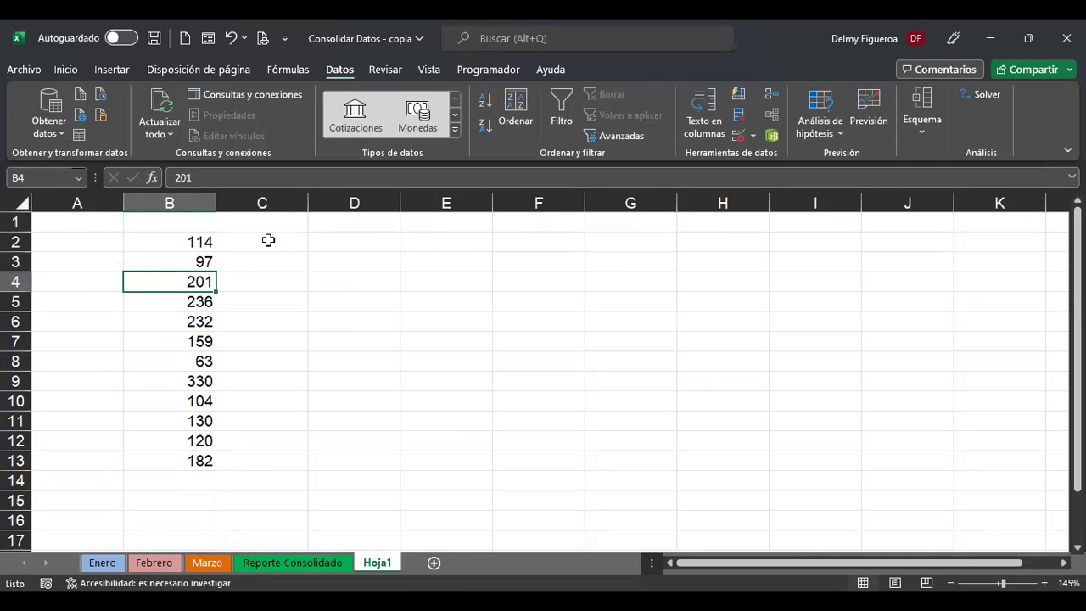
pyautogui.click(195, 243)
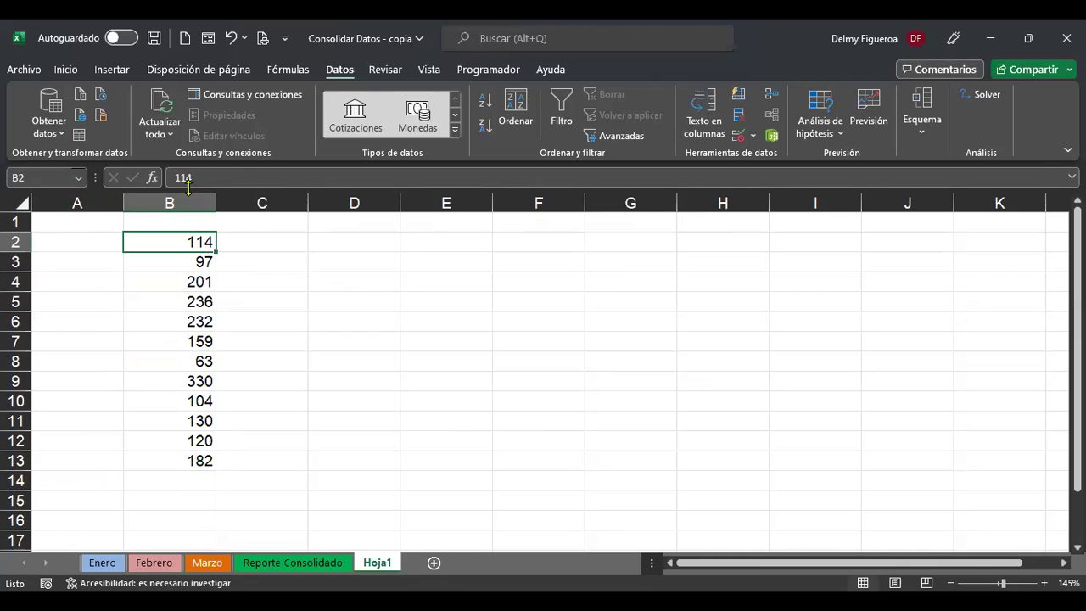
pyautogui.click(200, 384)
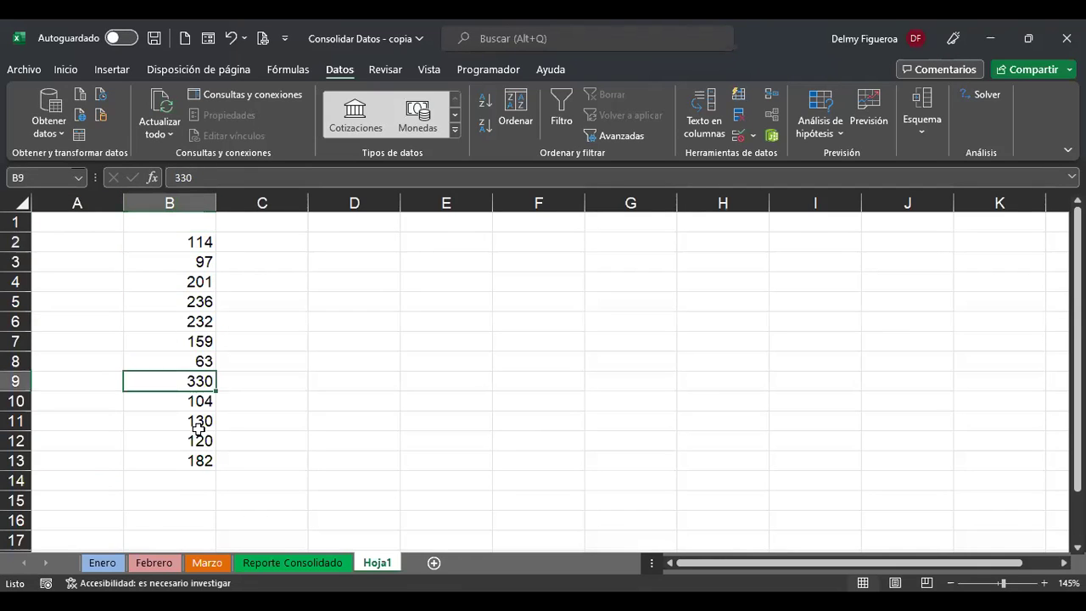
pyautogui.click(199, 425)
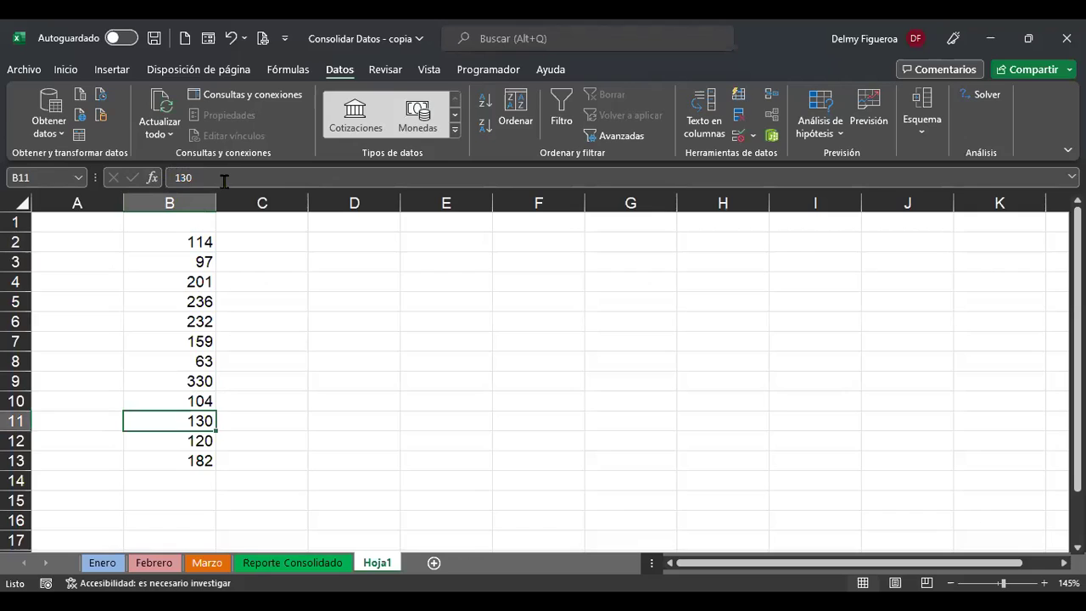
# Consolidate the three months at B5 of Hoja1 with top-row labels, left-column labels and source links, and inspect the Mause formula for Enero
pyautogui.click(196, 301)
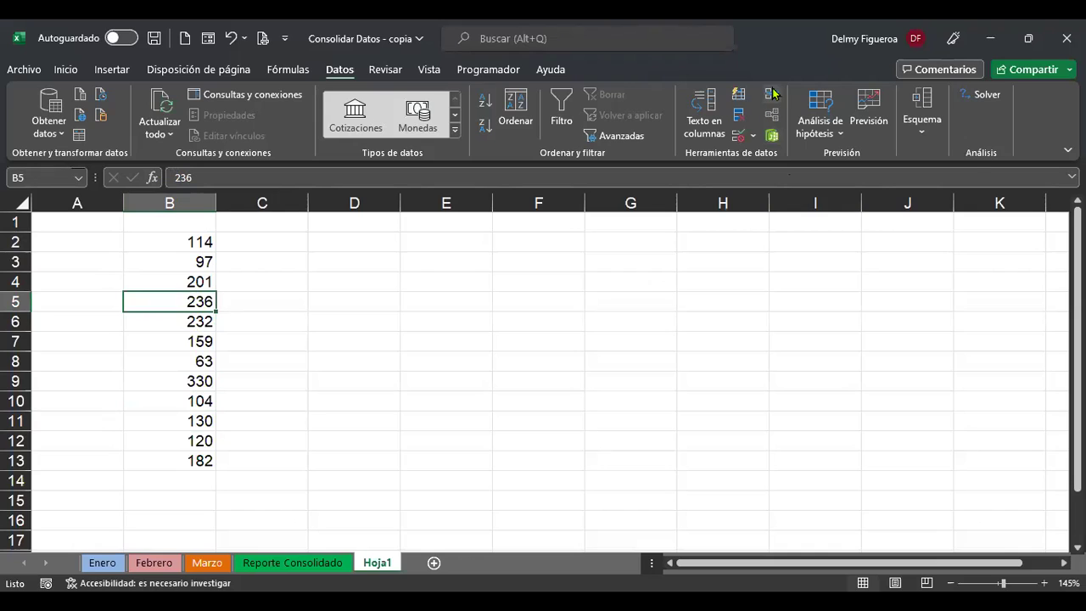
pyautogui.click(766, 108)
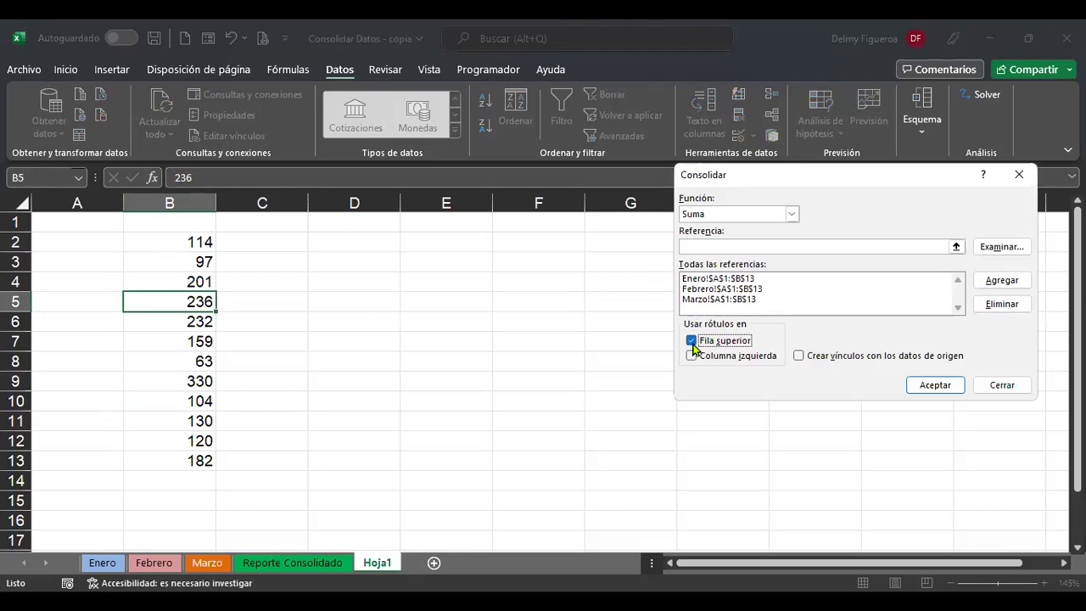
pyautogui.click(692, 357)
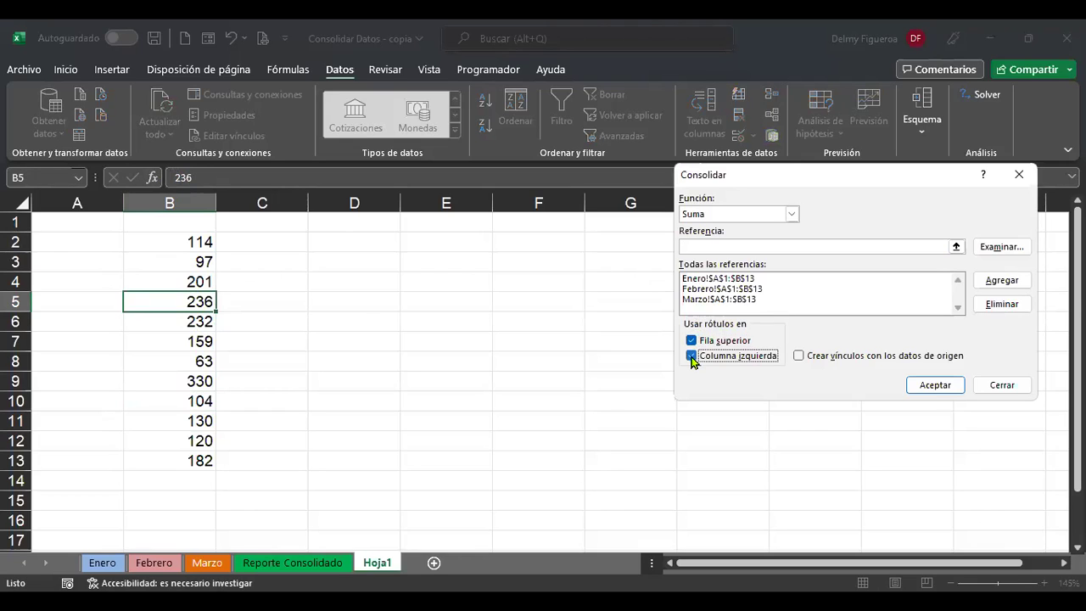
pyautogui.click(799, 357)
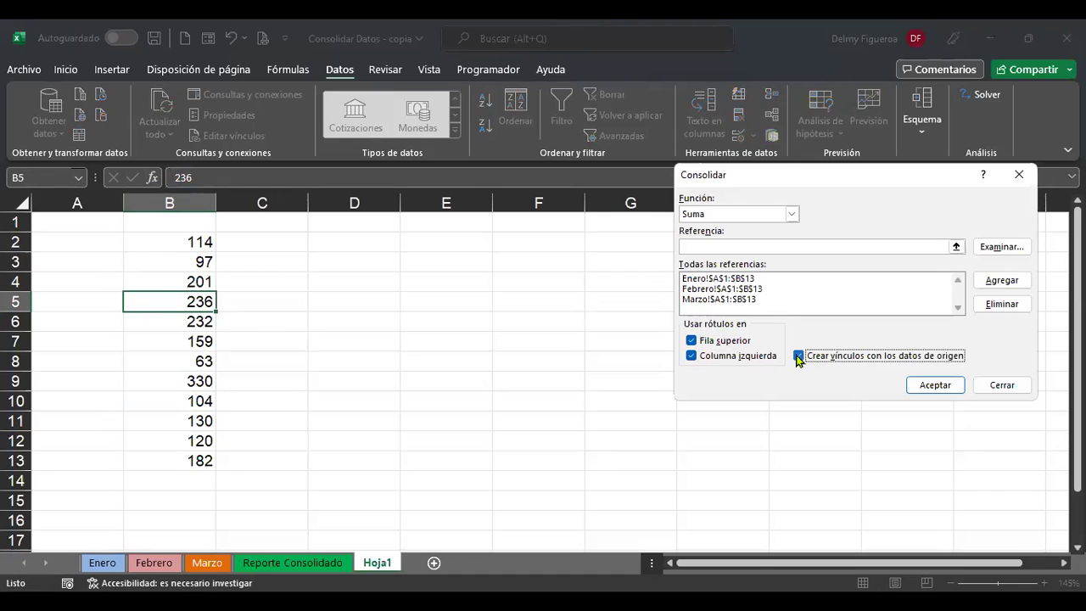
pyautogui.click(935, 385)
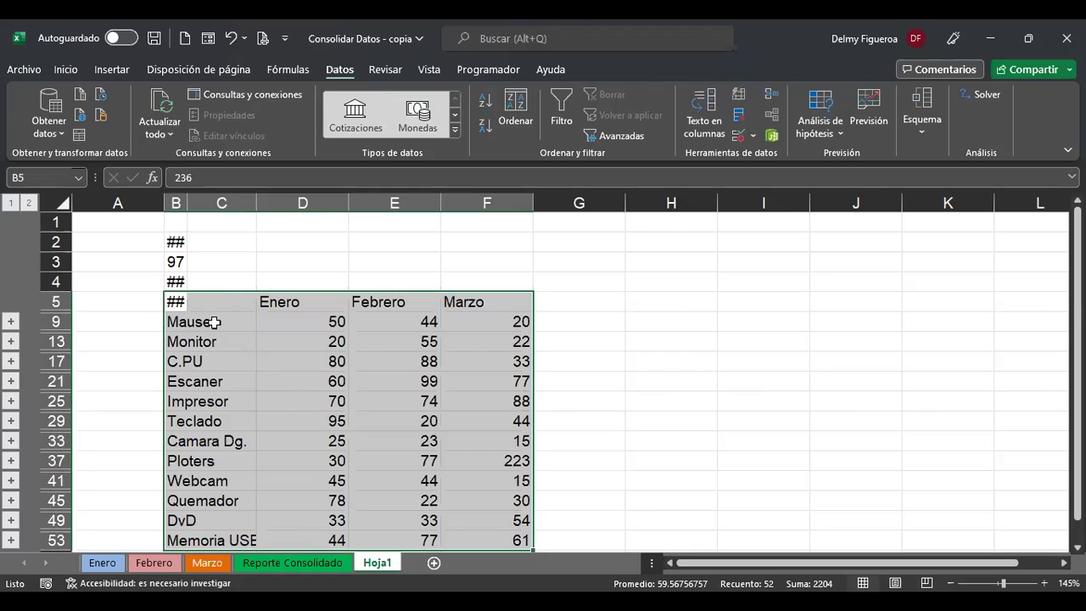
pyautogui.click(296, 322)
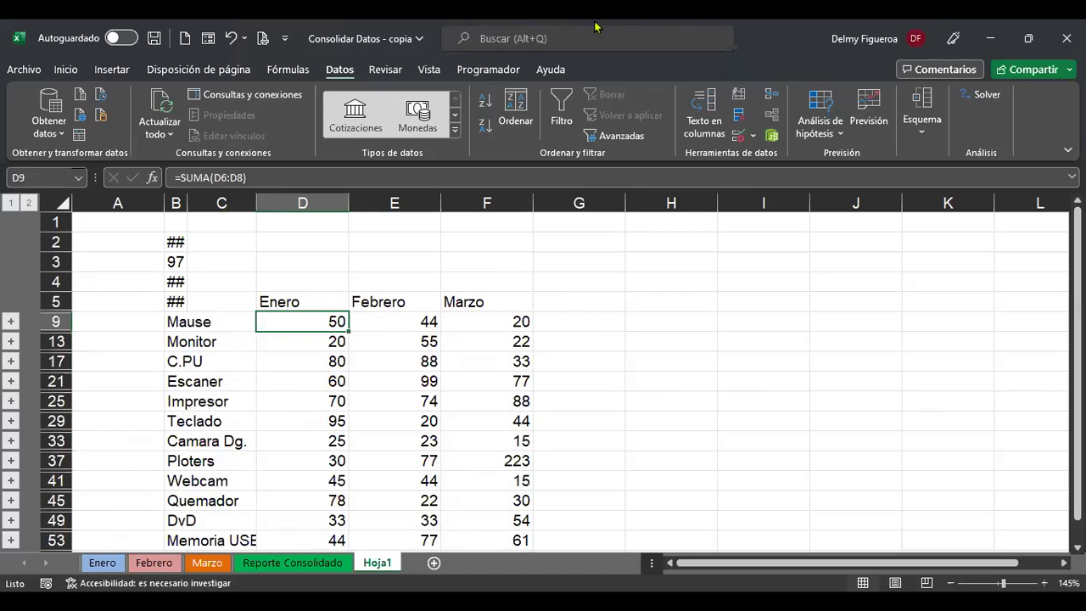
# Try to repeat the consolidation at D9 with top-row labels and source links but without left-column labels
pyautogui.click(773, 99)
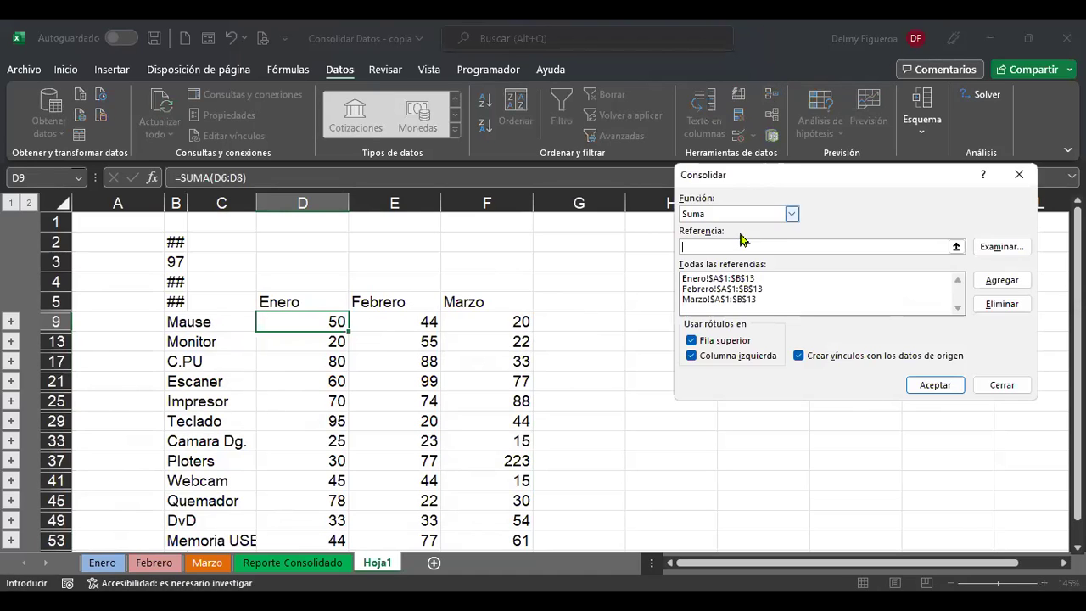
pyautogui.click(691, 356)
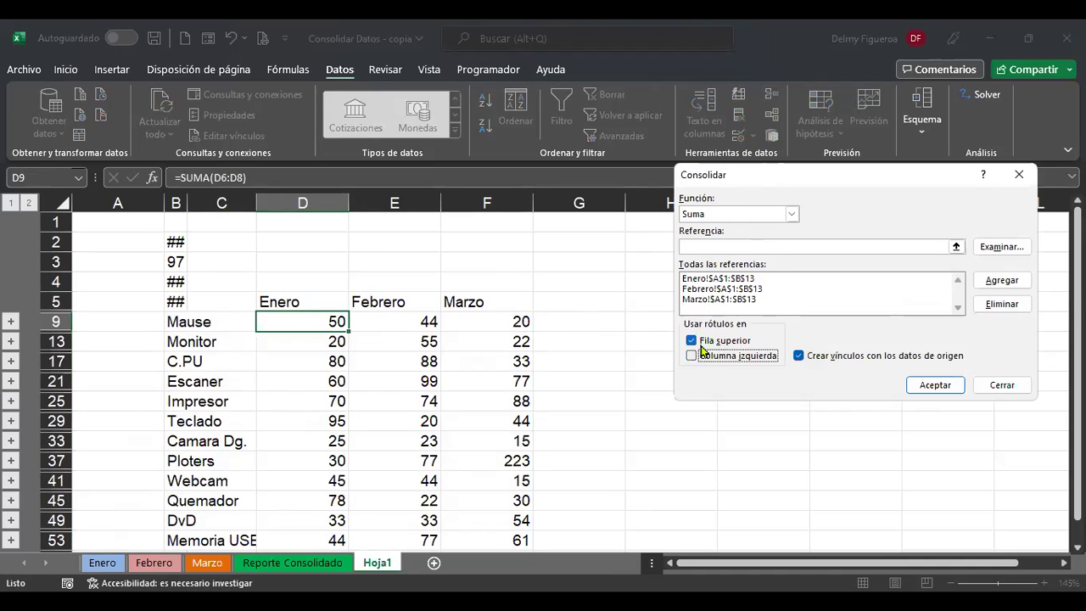
pyautogui.click(946, 384)
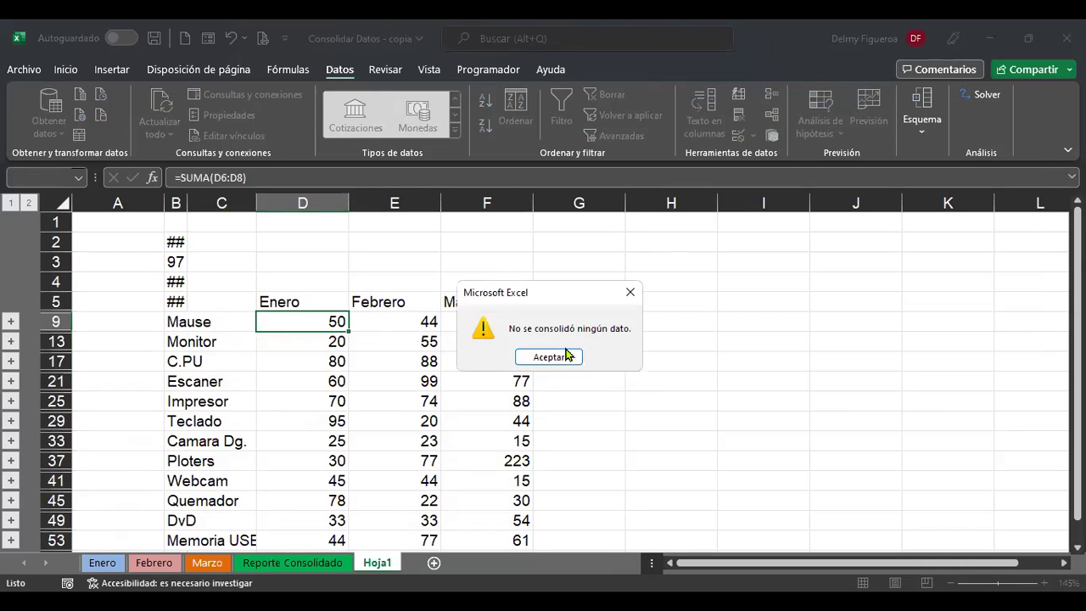
pyautogui.click(563, 359)
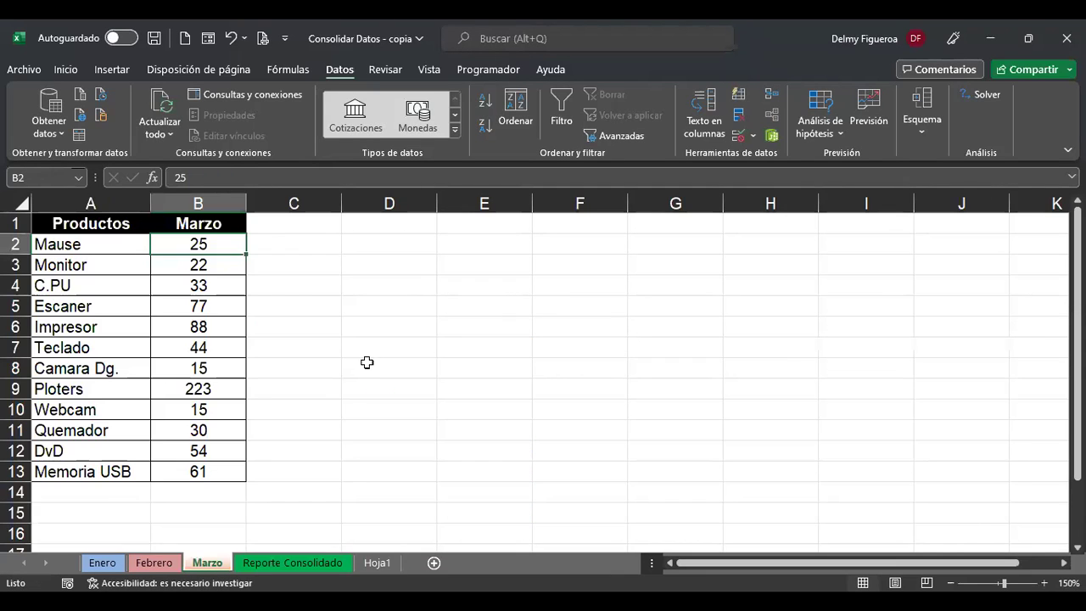
# Review the linked quantities in Reporte Consolidado and Hoja1, and clear all cell contents of Hoja1
pyautogui.click(373, 563)
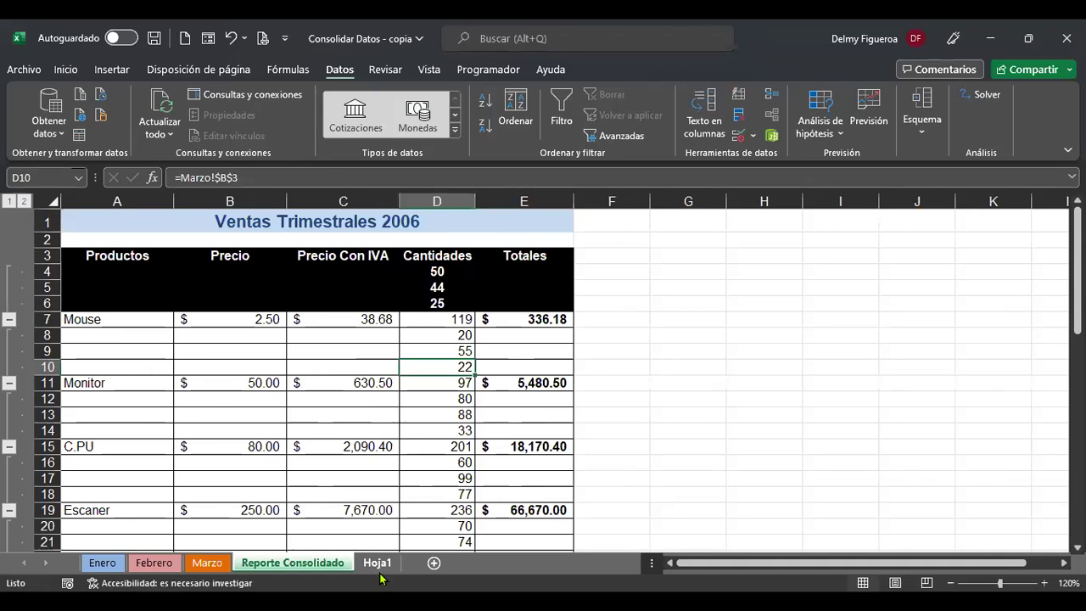
pyautogui.click(379, 566)
pyautogui.click(62, 201)
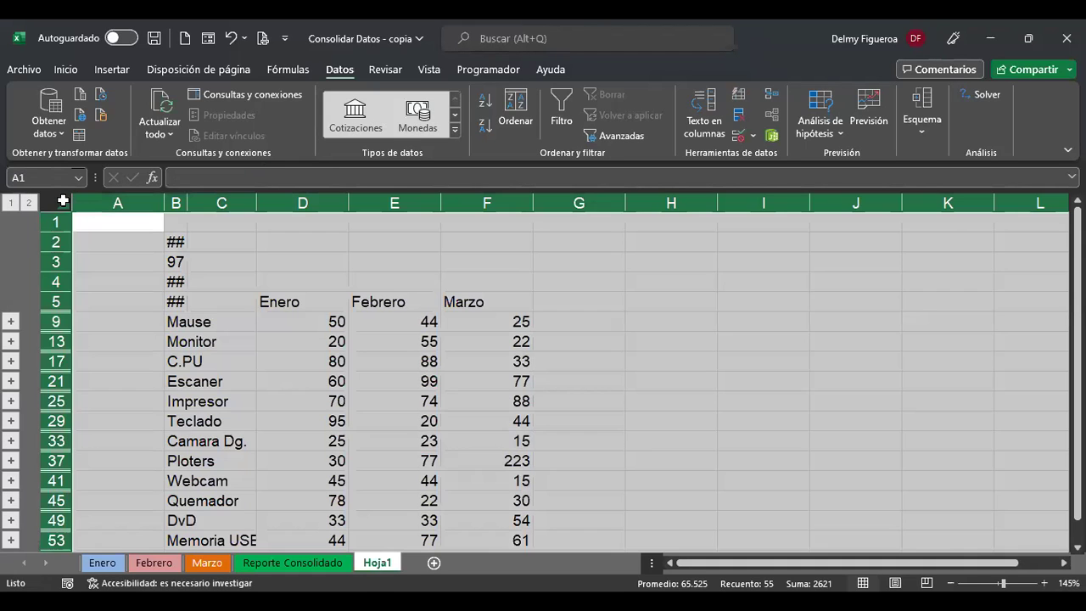
pyautogui.press('Delete')
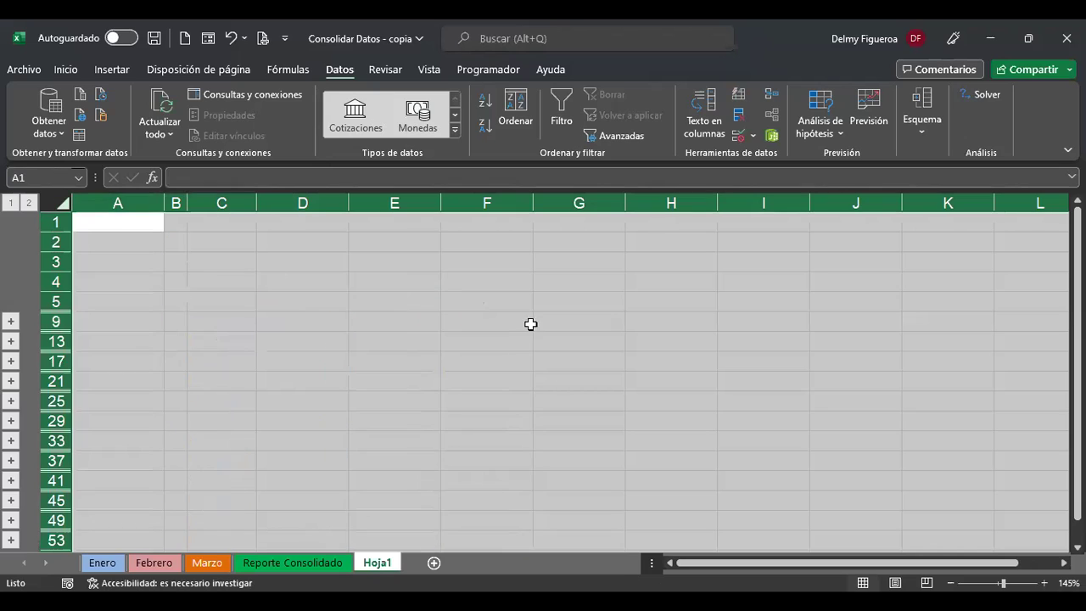
# Remove the Enero, Febrero and Marzo references from the consolidation on Hoja1 and try to run it without any references
pyautogui.click(772, 95)
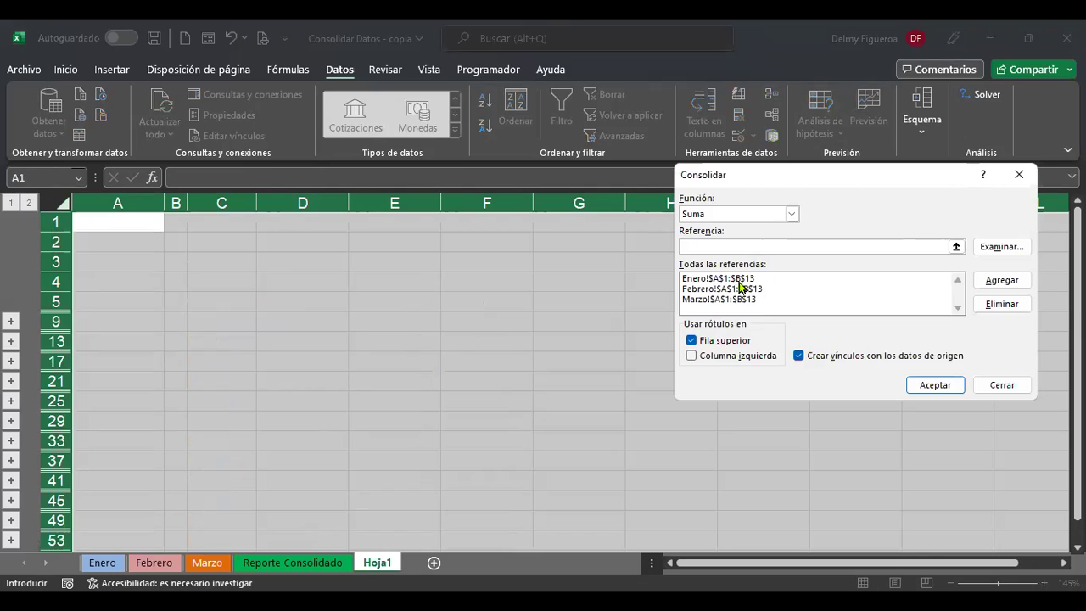
pyautogui.click(740, 281)
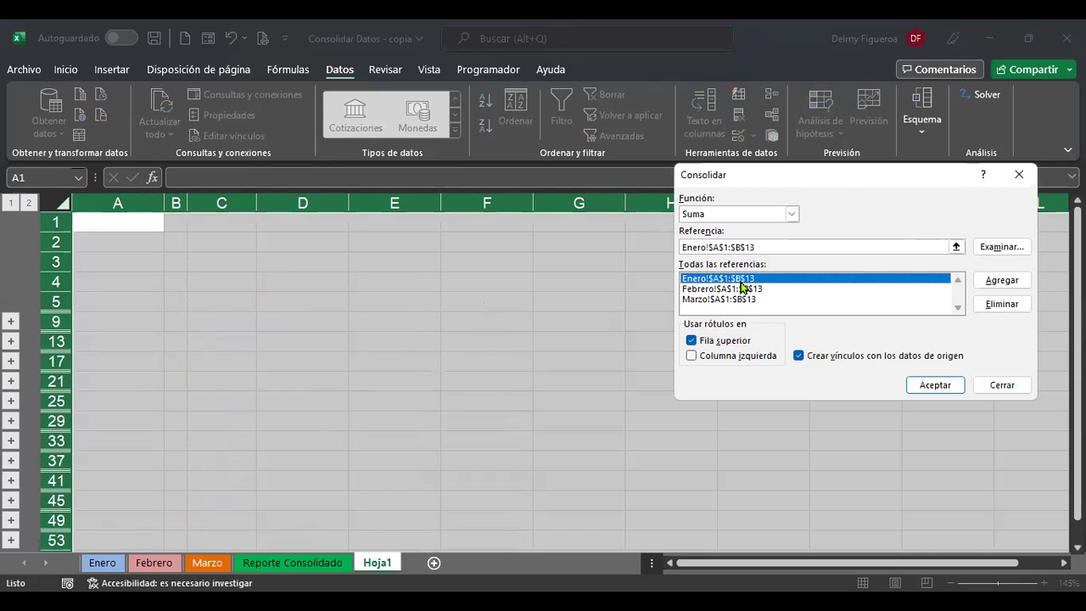
pyautogui.click(1001, 305)
pyautogui.click(744, 281)
pyautogui.click(1001, 306)
pyautogui.click(740, 281)
pyautogui.click(1002, 306)
pyautogui.click(943, 386)
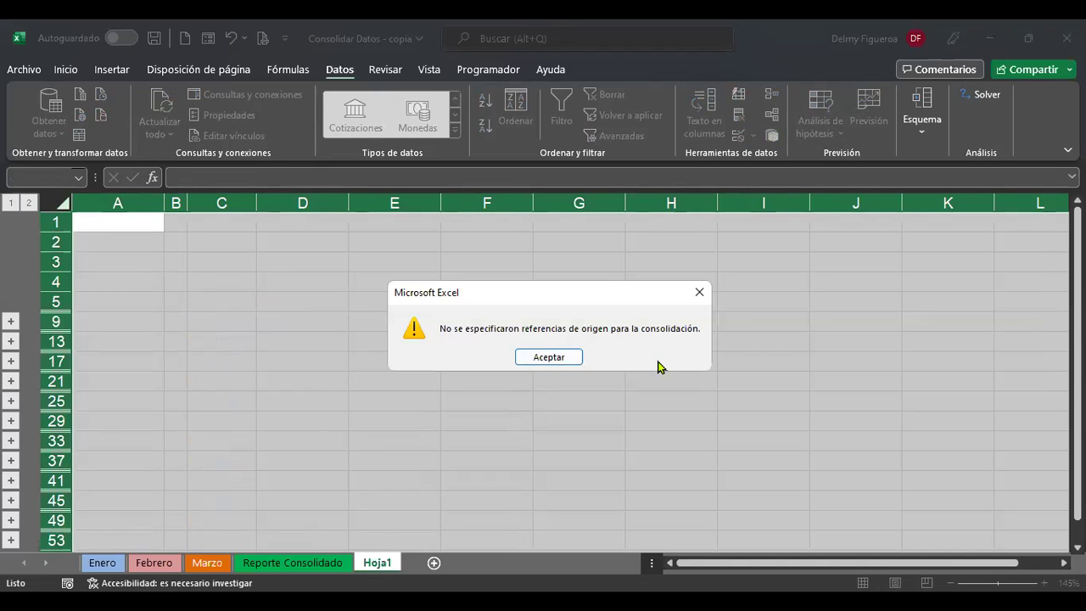
pyautogui.click(549, 357)
# Expand and collapse the outline levels left on the emptied Hoja1 to check for remaining content
pyautogui.click(174, 243)
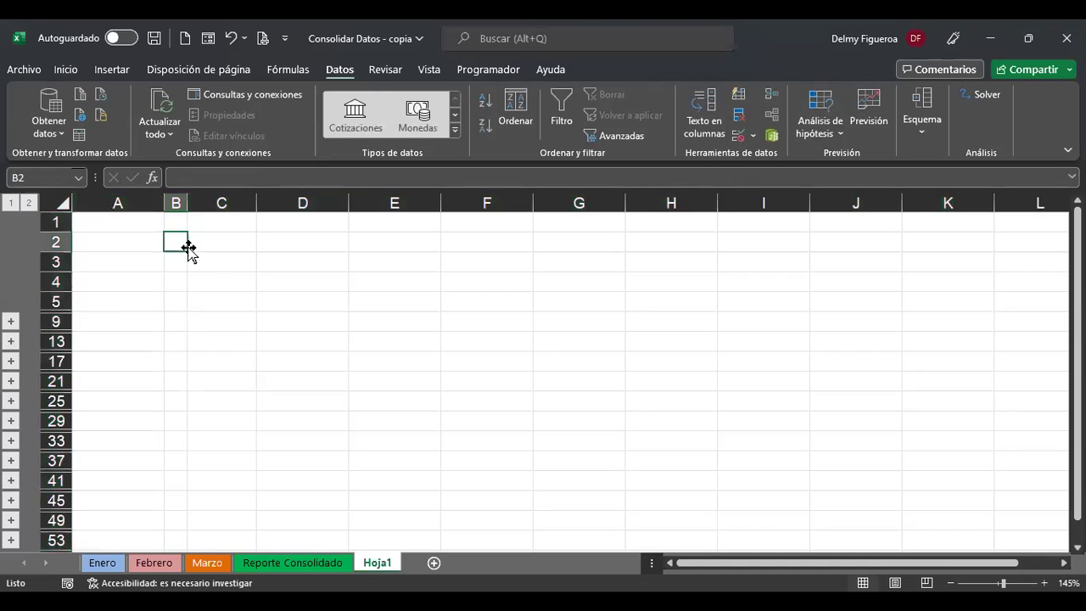
pyautogui.click(28, 202)
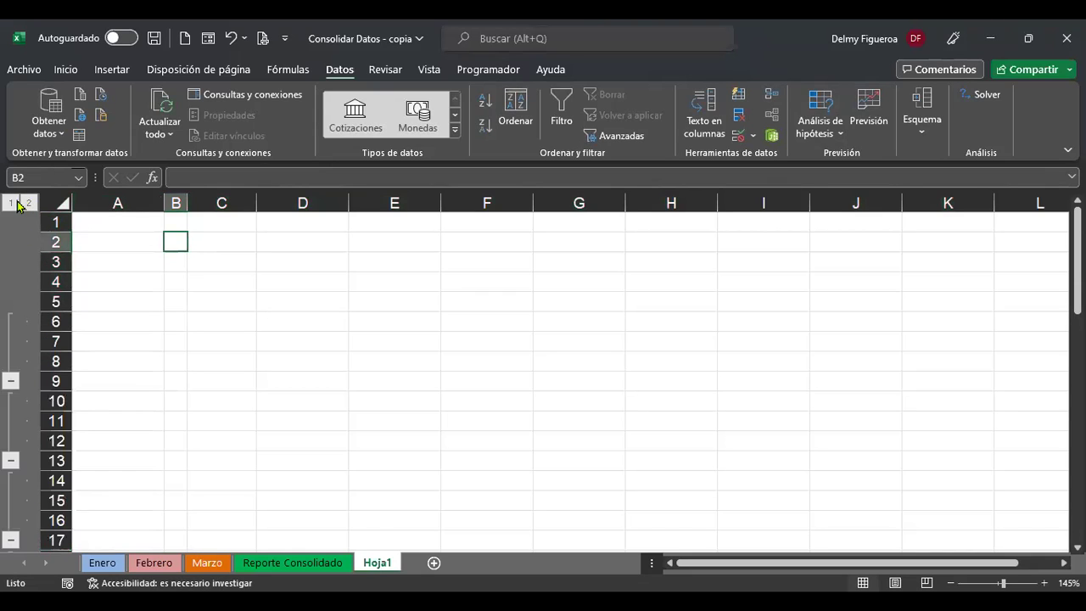
pyautogui.click(12, 203)
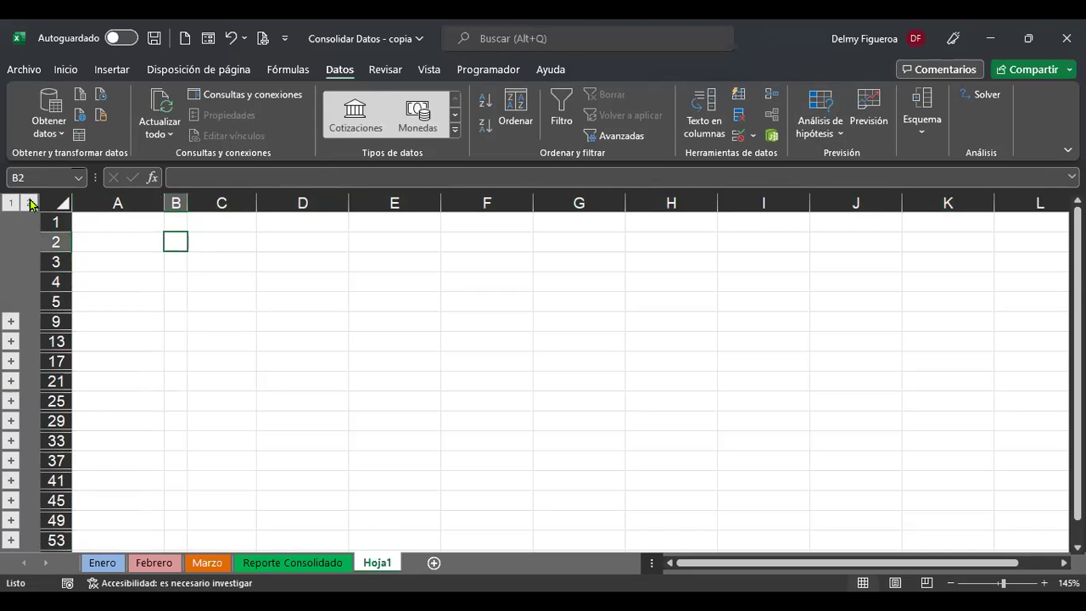
pyautogui.click(30, 203)
pyautogui.click(11, 203)
pyautogui.click(116, 221)
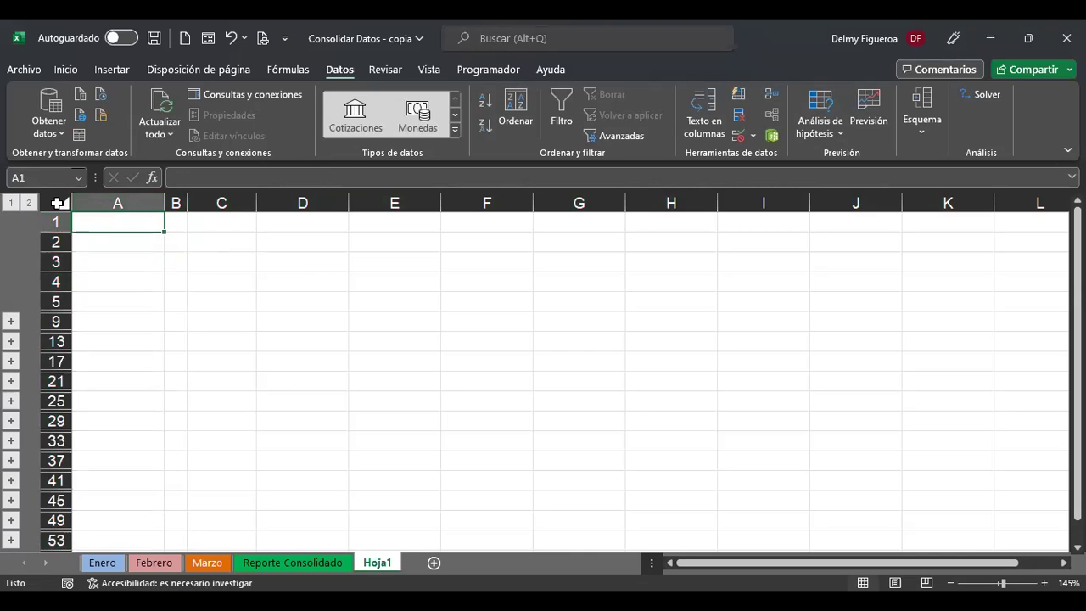
# Delete the Hoja1 worksheet and collapse the outline in Reporte Consolidado to its summary rows
pyautogui.rightClick(379, 560)
pyautogui.click(425, 360)
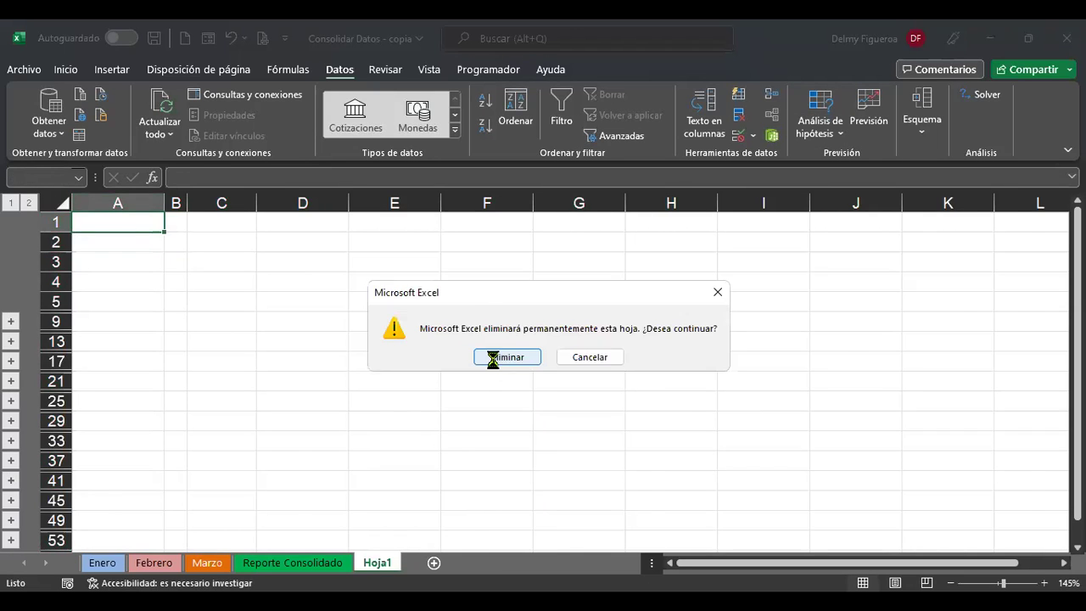
pyautogui.click(496, 357)
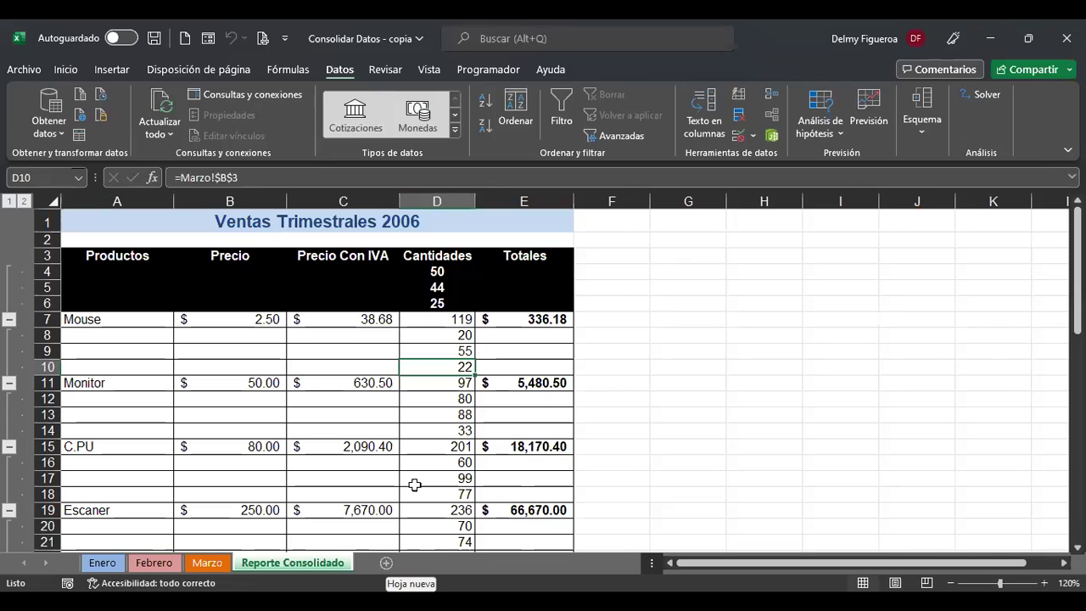
pyautogui.click(9, 201)
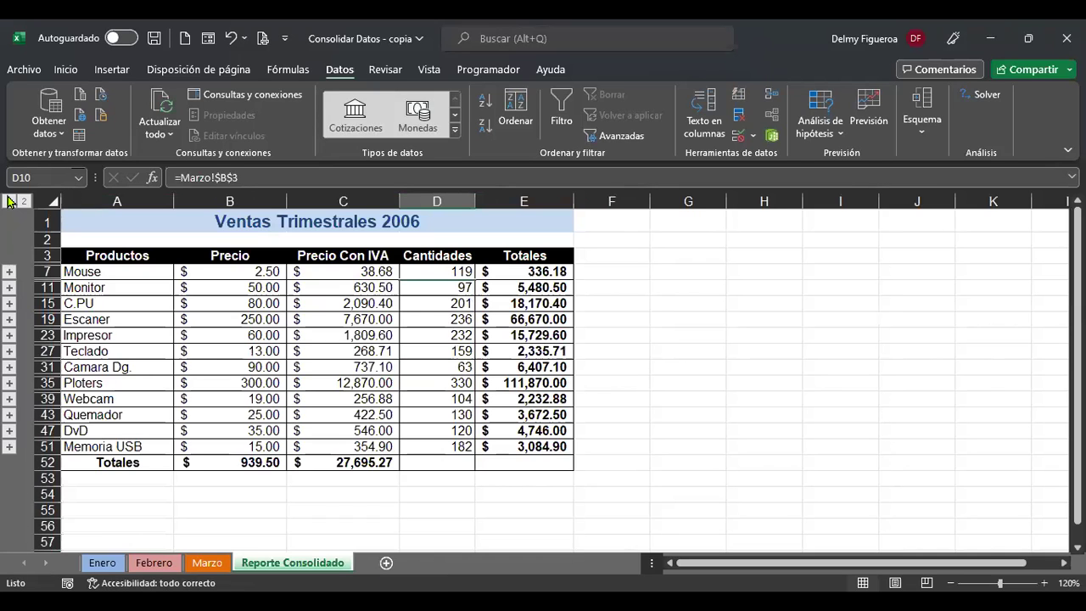
# Add a new blank worksheet and start a Suma consolidation at A1 with Enero range A1:B13 as the first reference
pyautogui.click(386, 563)
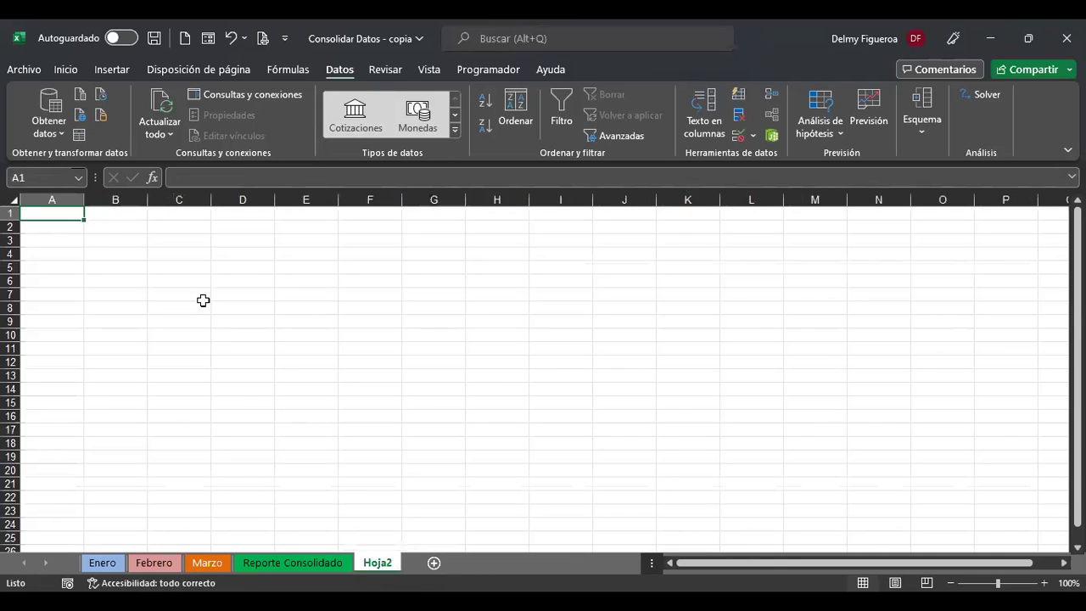
pyautogui.keyDown('ctrl'); pyautogui.scroll(6, 268, 406); pyautogui.keyUp('ctrl')
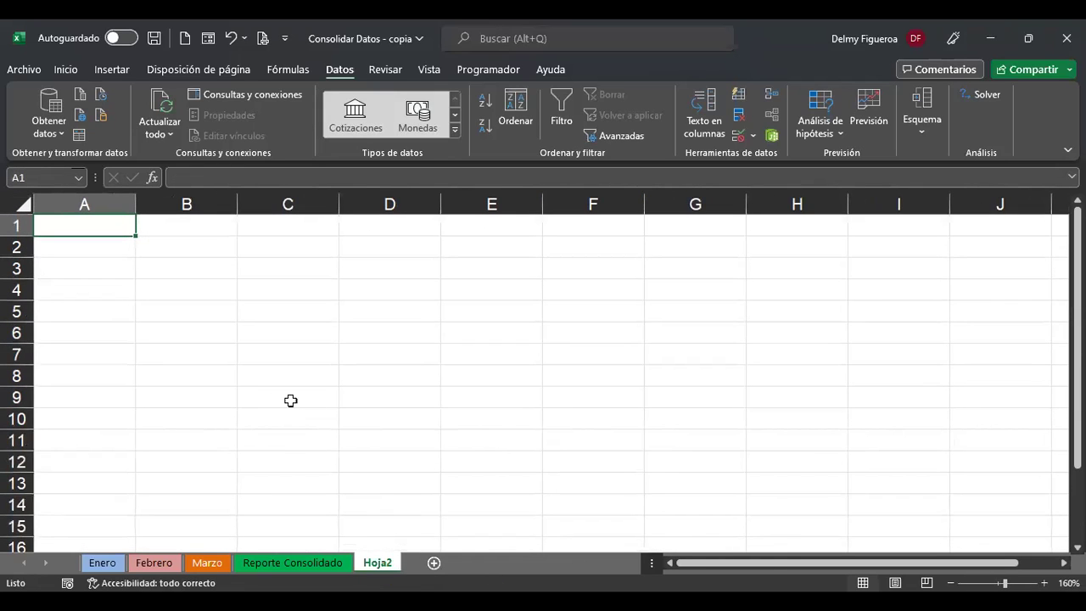
pyautogui.click(778, 83)
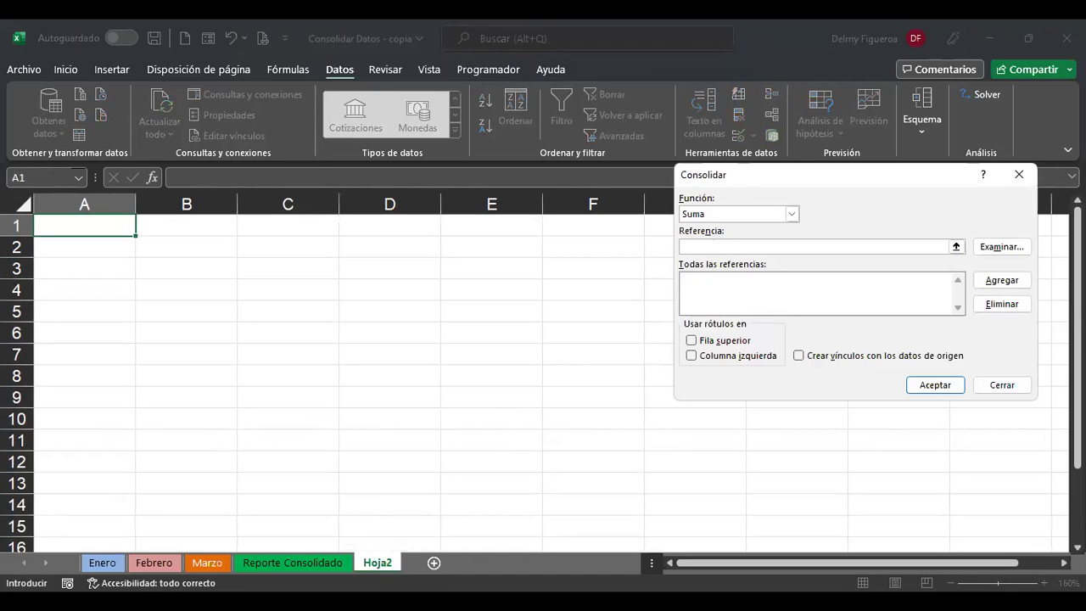
pyautogui.click(101, 563)
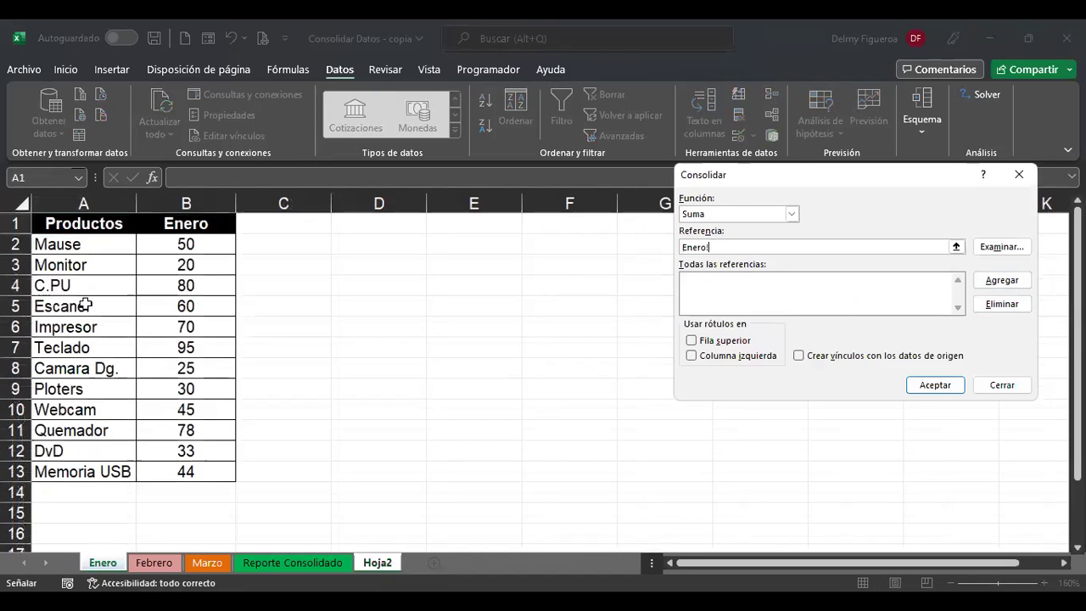
pyautogui.click(88, 223)
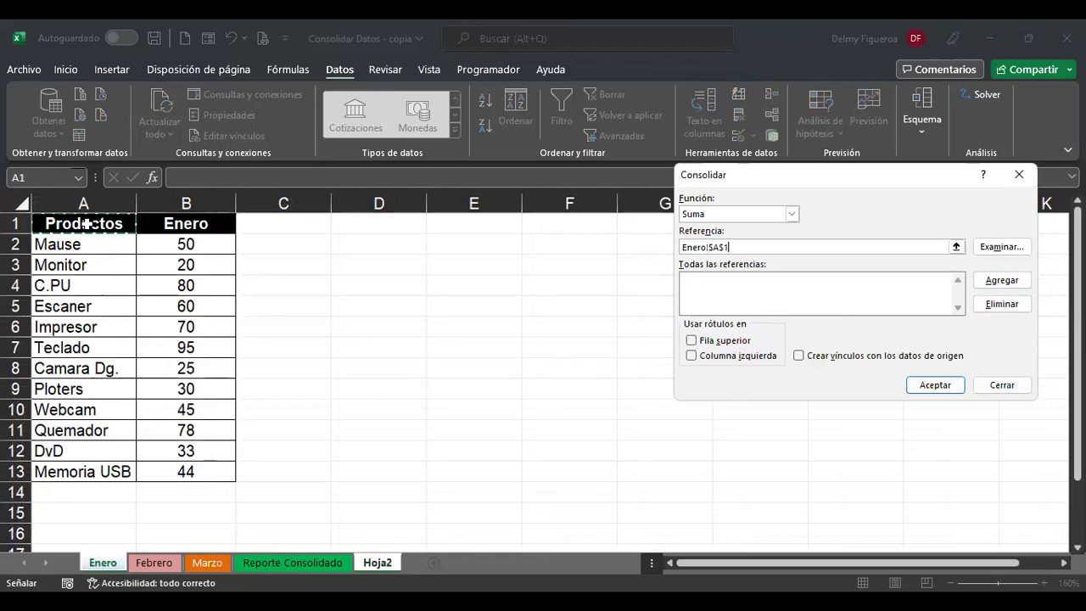
pyautogui.keyDown('shift'); pyautogui.click(208, 477); pyautogui.keyUp('shift')
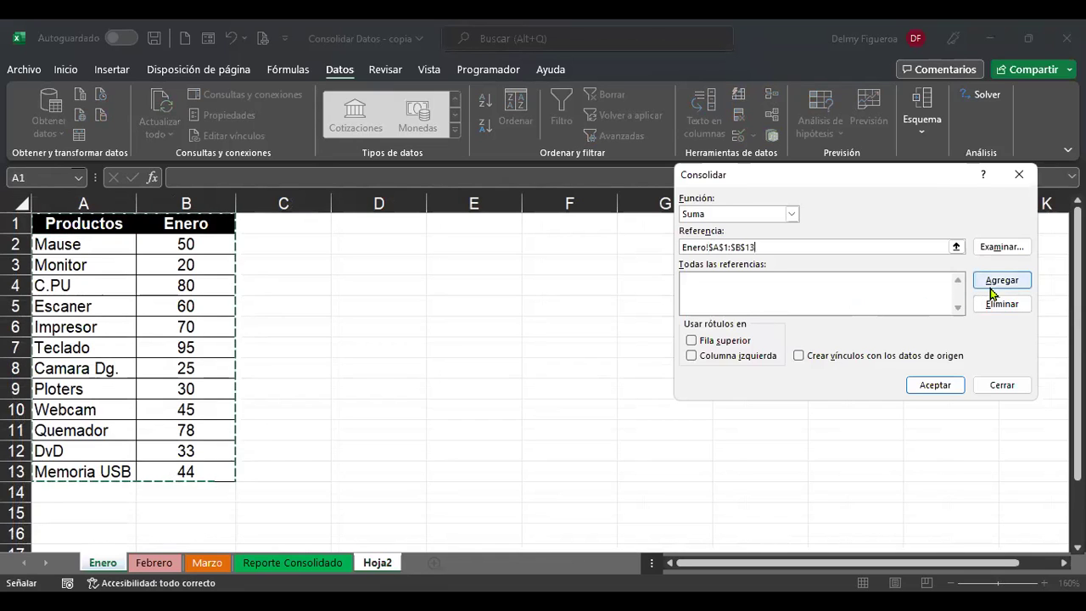
pyautogui.click(1001, 282)
# Add Febrero and Marzo ranges A1:B13 as references and run the consolidation with top-row and left-column labels, without source links
pyautogui.click(154, 563)
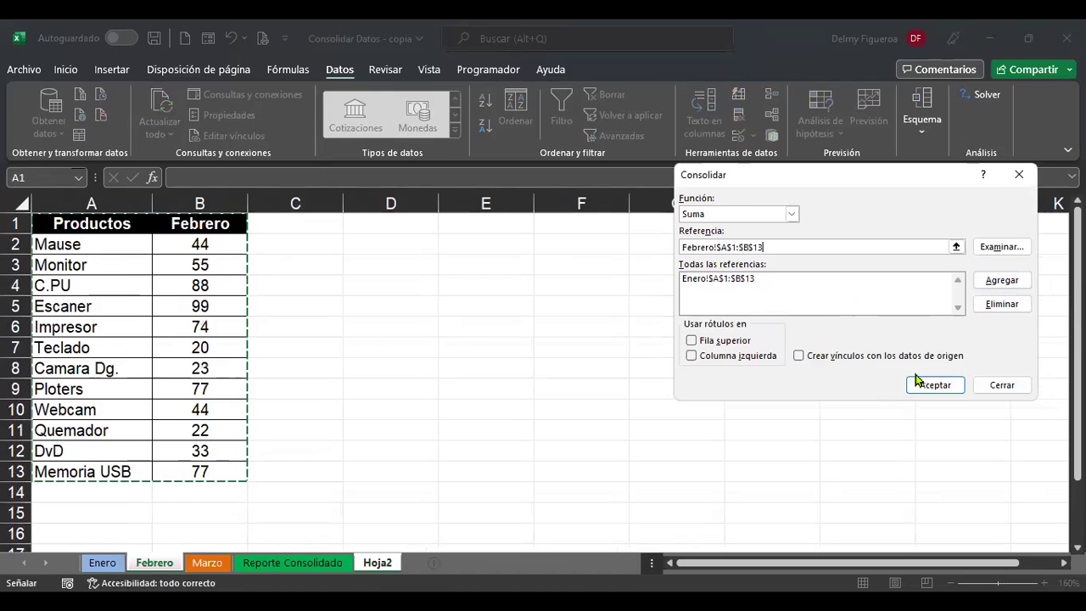
pyautogui.click(1001, 282)
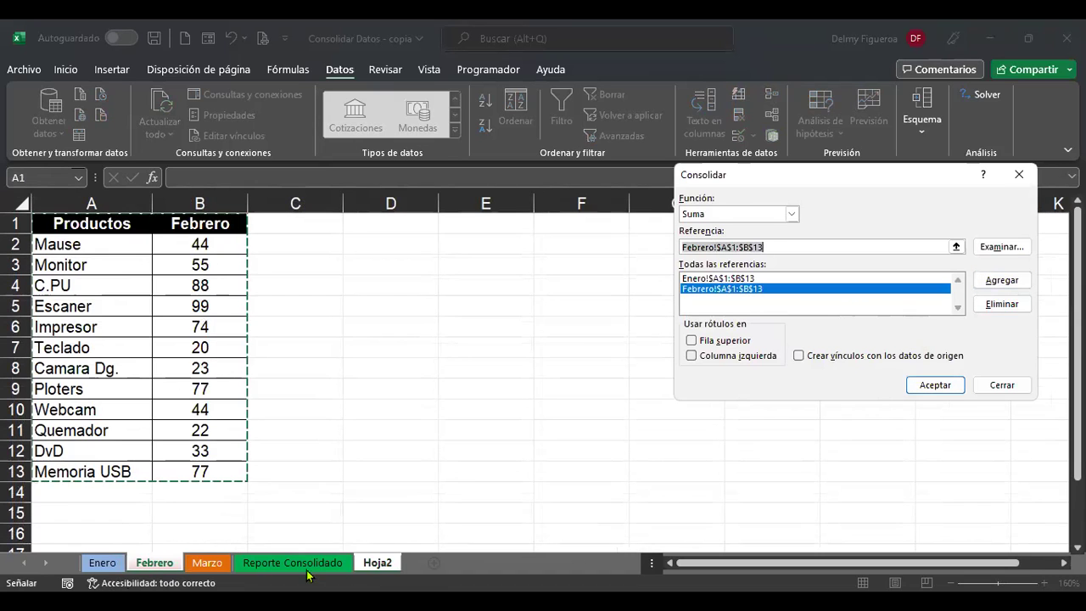
pyautogui.click(212, 562)
pyautogui.click(1014, 285)
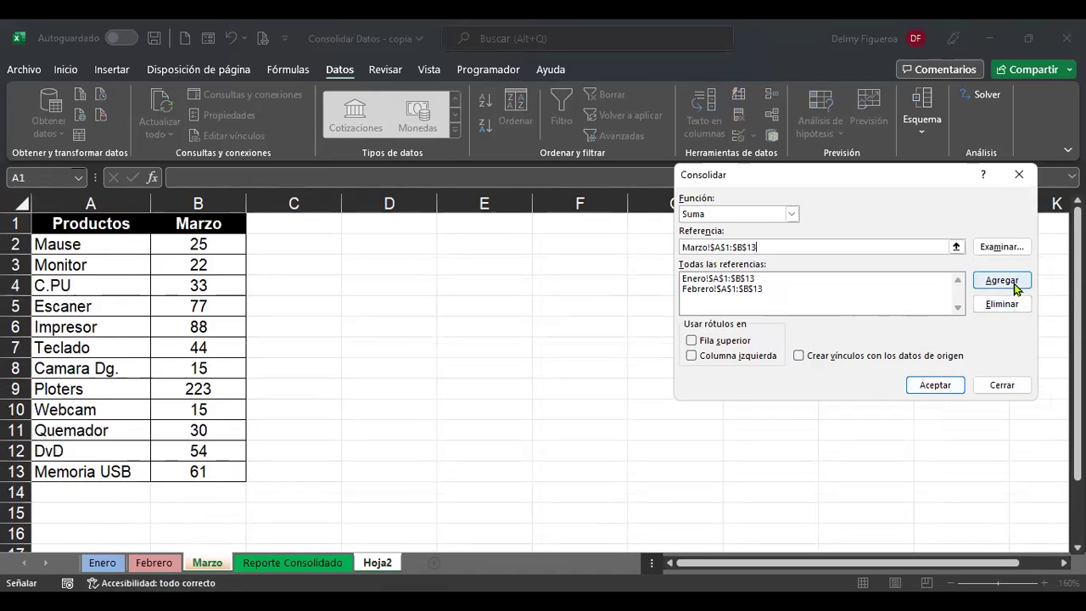
pyautogui.click(692, 341)
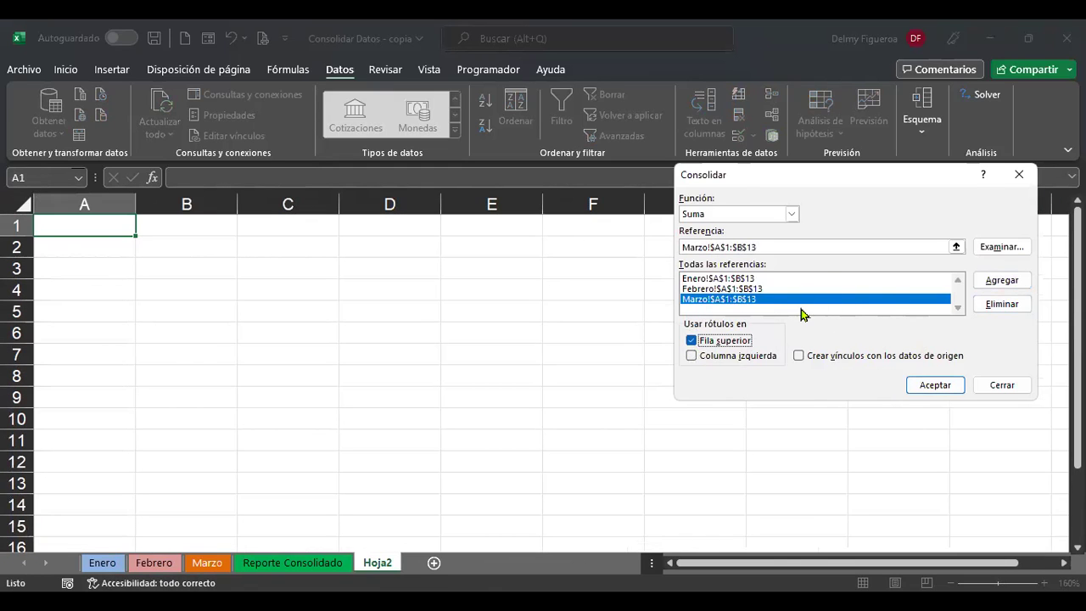
pyautogui.click(692, 356)
pyautogui.click(960, 386)
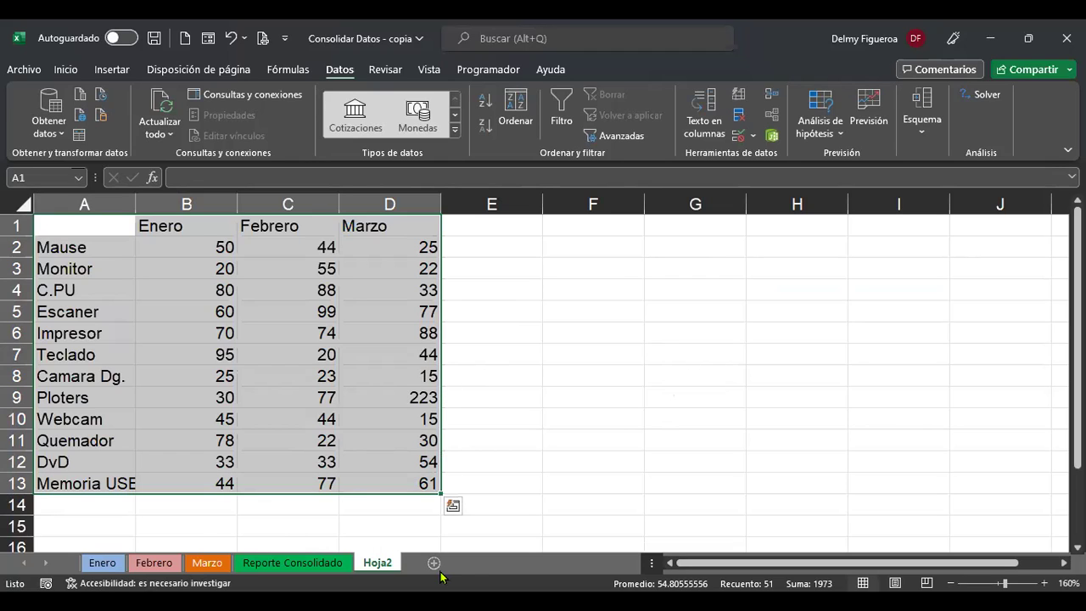
# Rerun the Suma consolidation on Hoja2 with top-row labels only, turning off the left-column labels
pyautogui.click(768, 99)
pyautogui.click(692, 356)
pyautogui.click(692, 340)
pyautogui.click(691, 341)
pyautogui.click(692, 341)
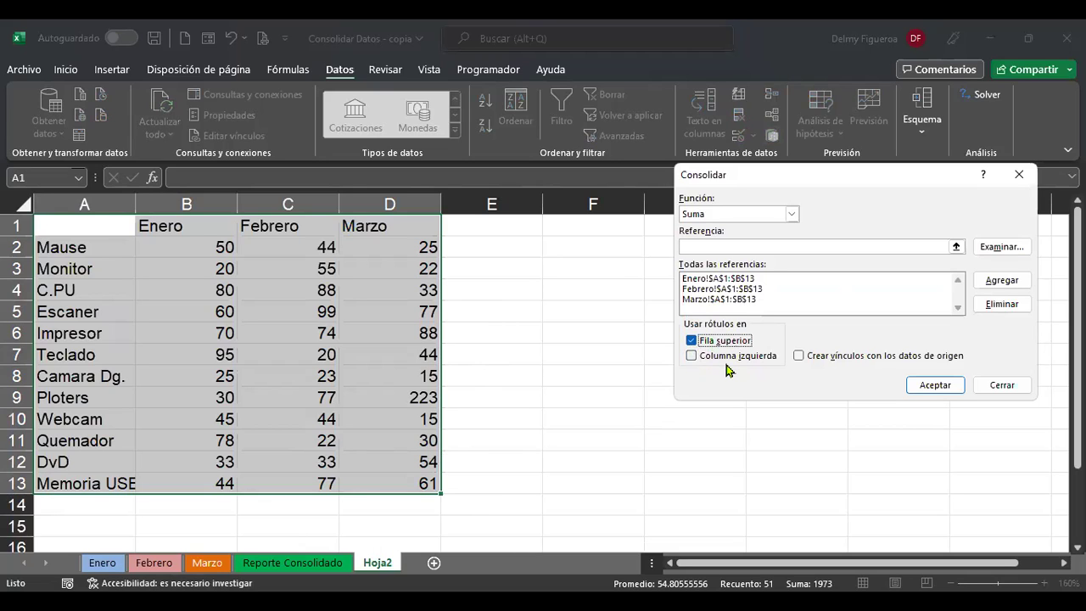
pyautogui.click(922, 387)
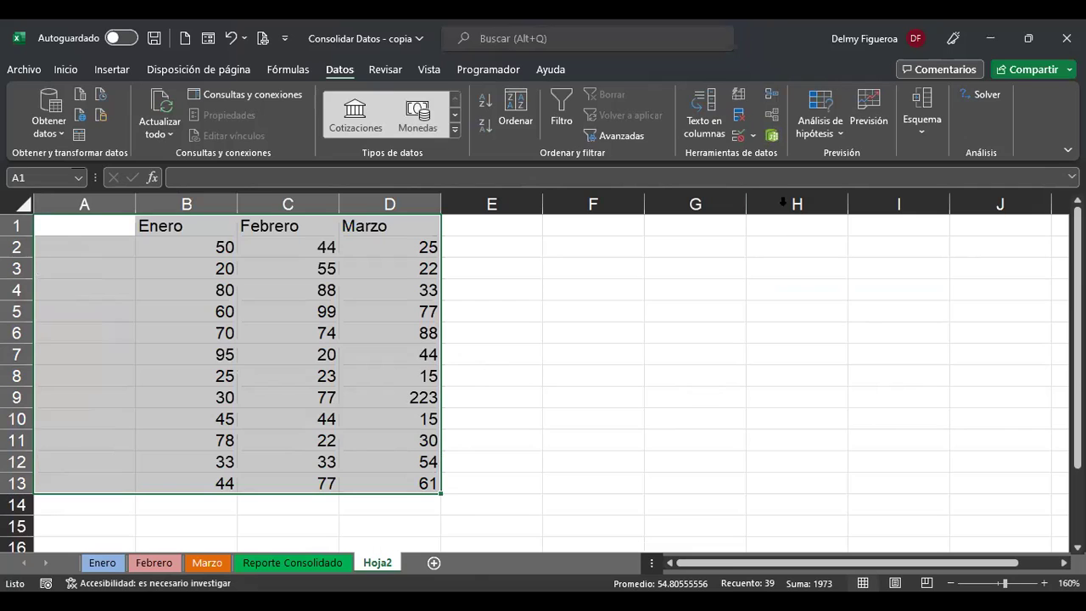
# Repeat the consolidation on Hoja2 with left-column labels on and top-row labels off
pyautogui.click(767, 98)
pyautogui.click(691, 355)
pyautogui.click(701, 342)
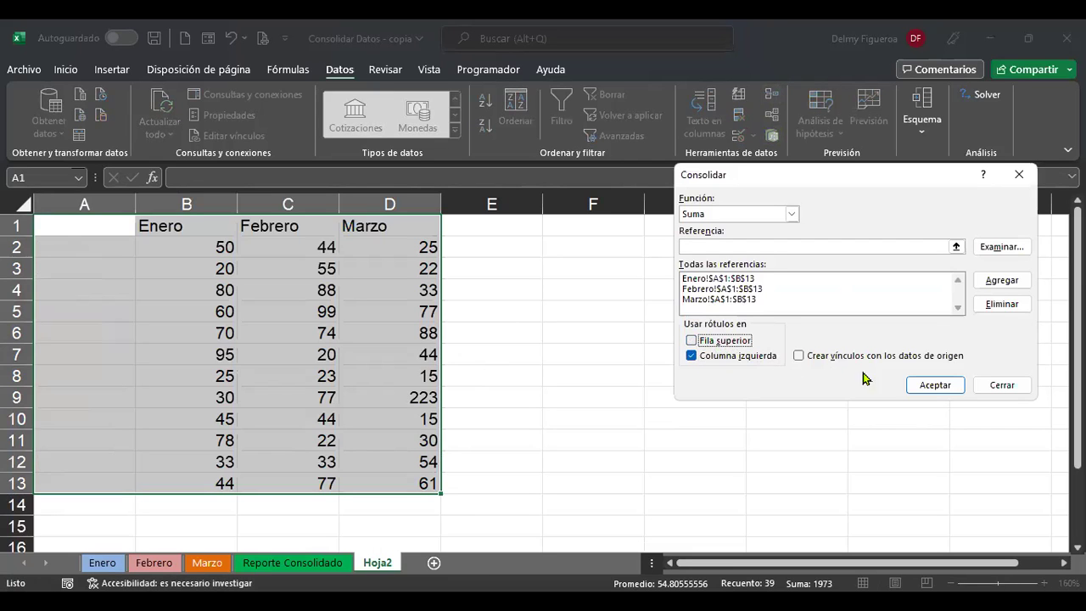
pyautogui.click(935, 386)
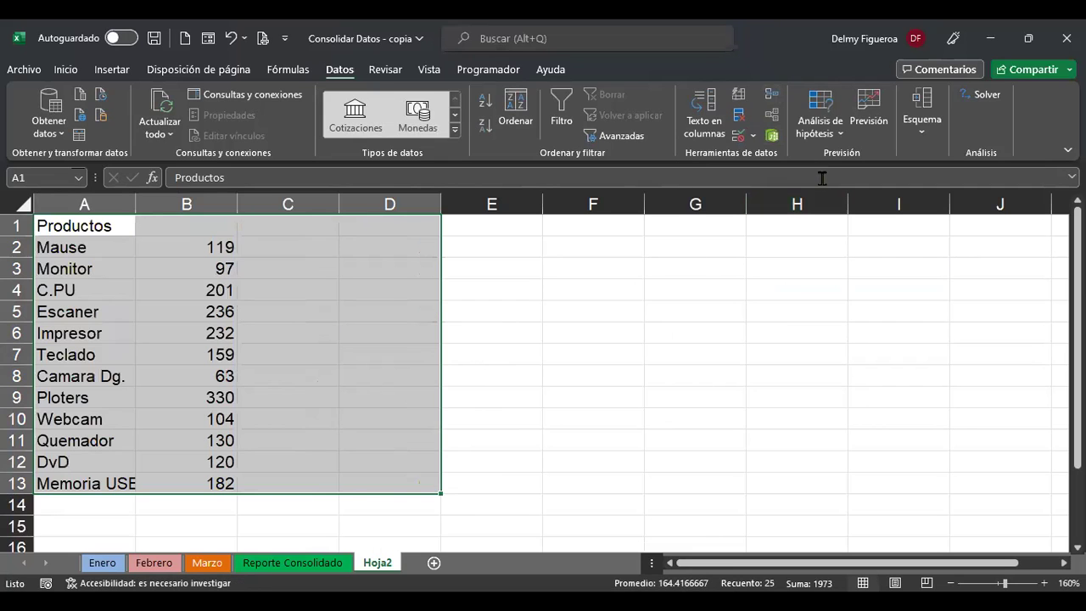
# Compare the column headings in the Enero, Febrero, Marzo and Reporte Consolidado sheets with the Hoja2 consolidation and its label options
pyautogui.click(775, 96)
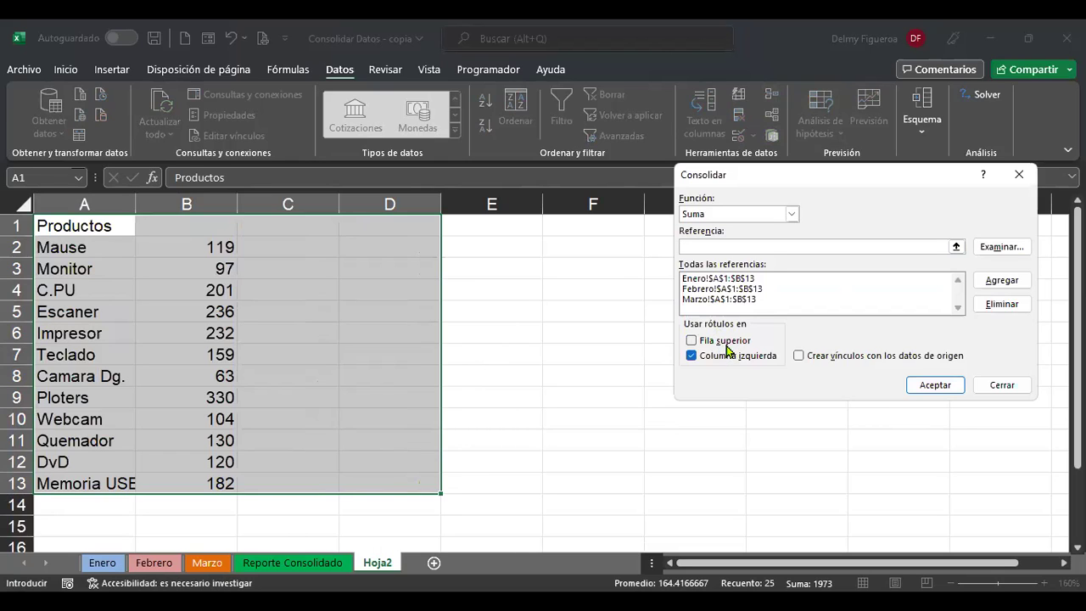
pyautogui.click(987, 386)
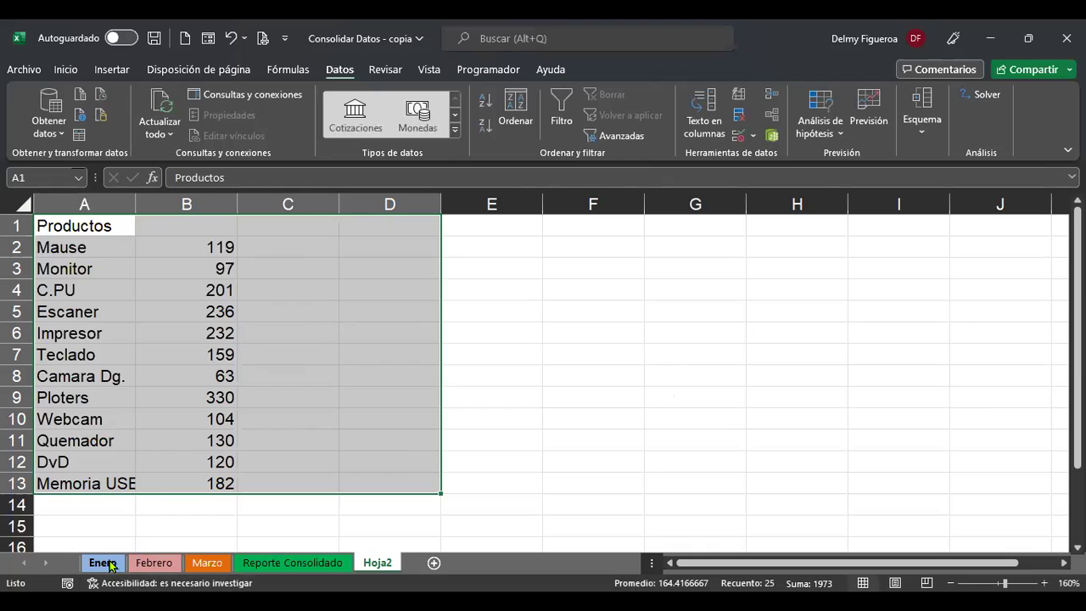
pyautogui.click(154, 563)
pyautogui.click(293, 563)
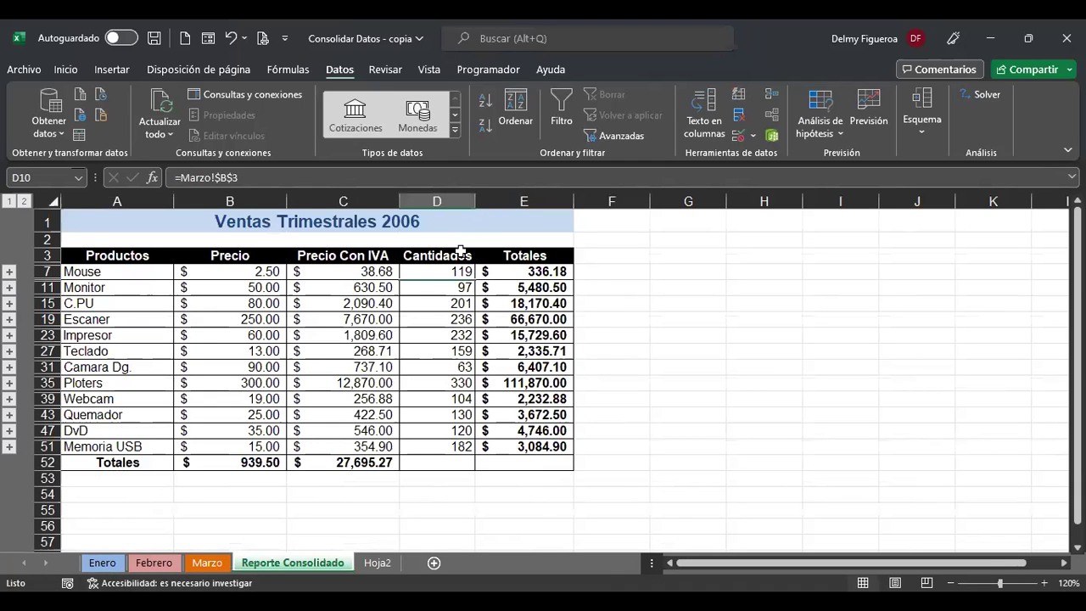
pyautogui.click(100, 564)
pyautogui.click(153, 563)
pyautogui.click(207, 563)
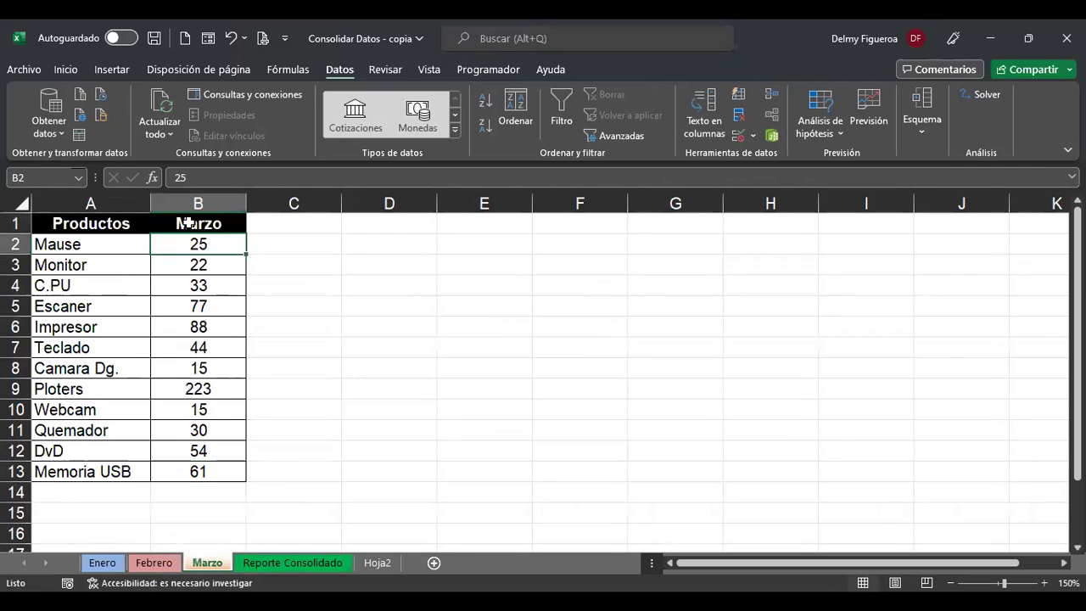
pyautogui.click(103, 563)
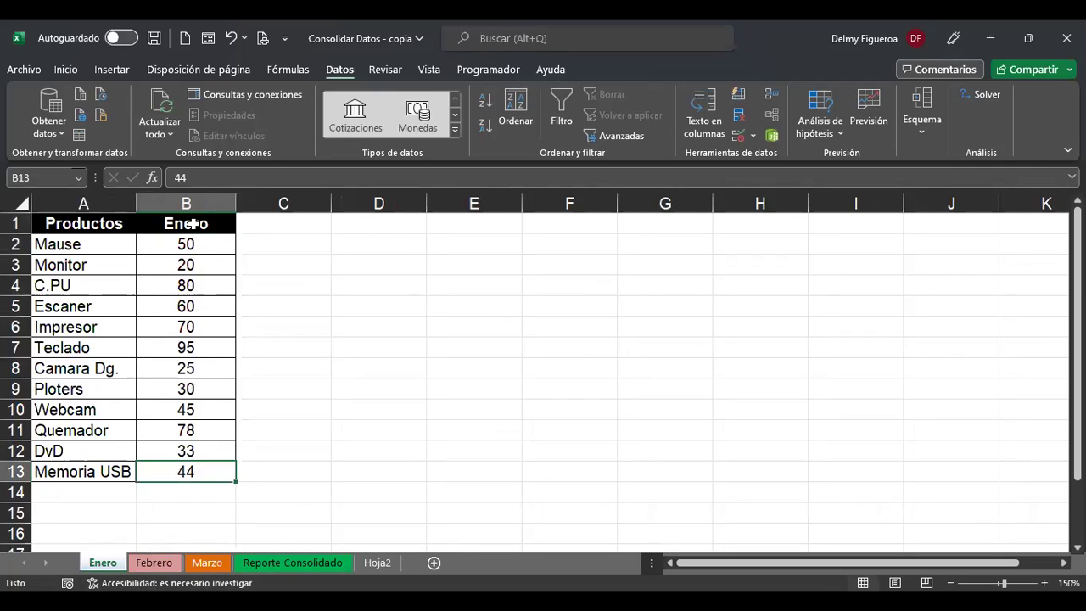
pyautogui.click(158, 563)
pyautogui.click(209, 563)
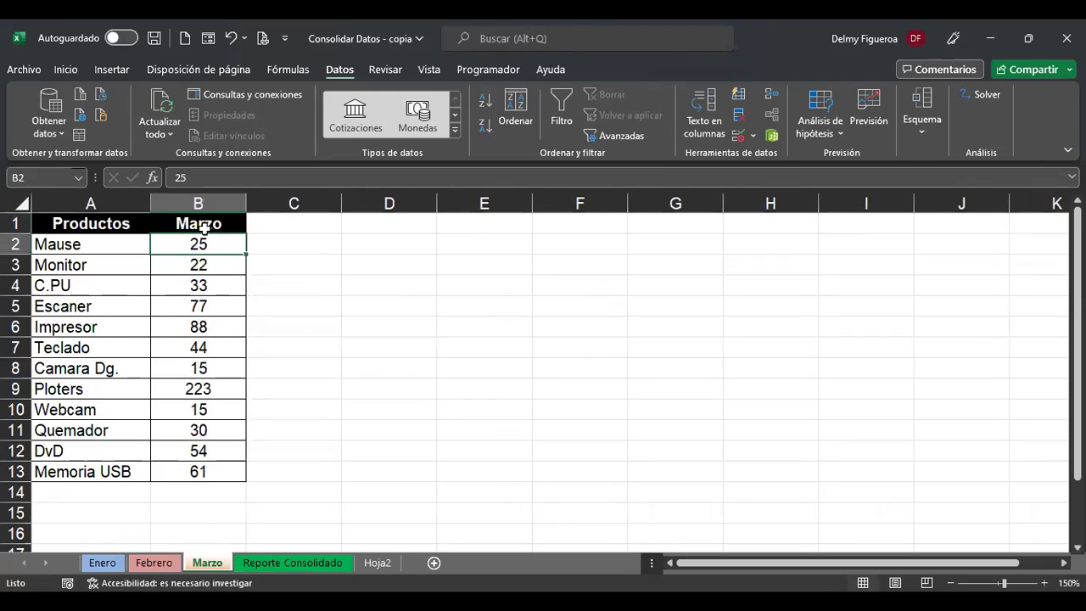
pyautogui.click(378, 562)
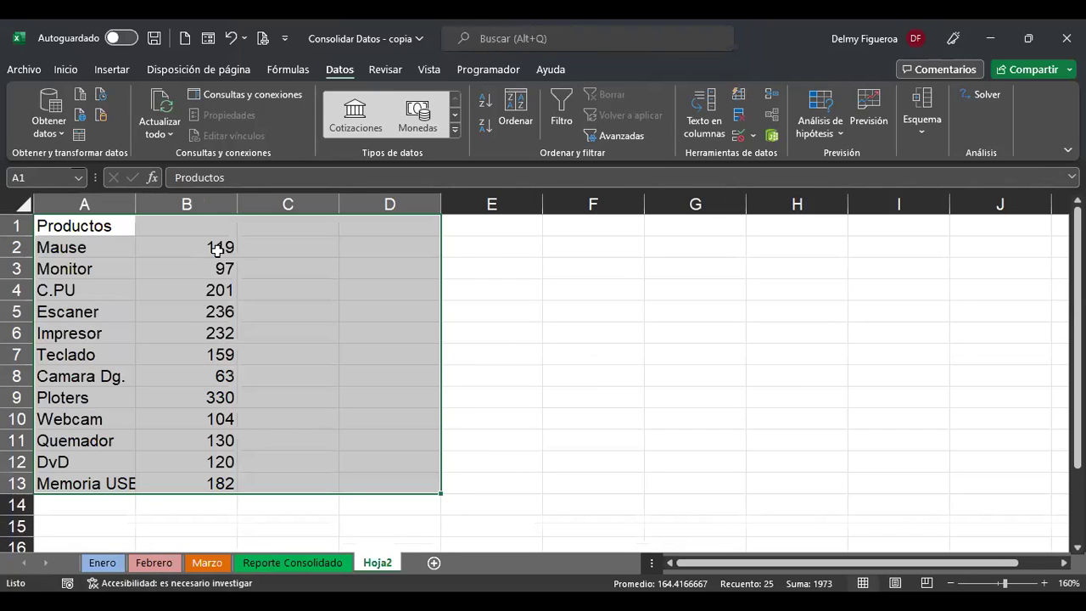
# Consolidate the three month ranges again at Hoja2 cell A1 using both top-row and left-column labels
pyautogui.click(111, 224)
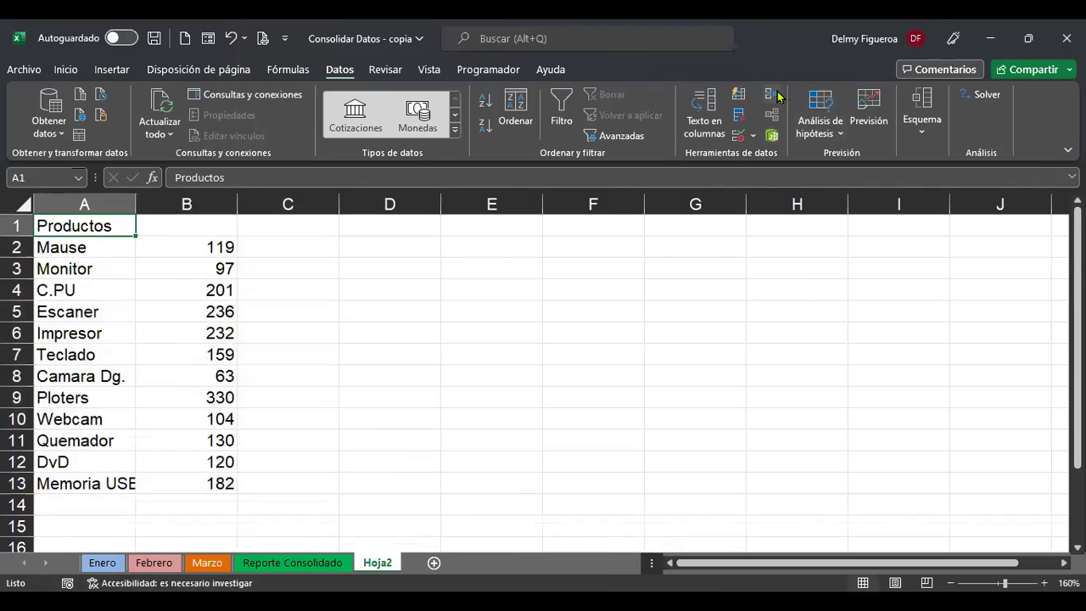
pyautogui.click(772, 135)
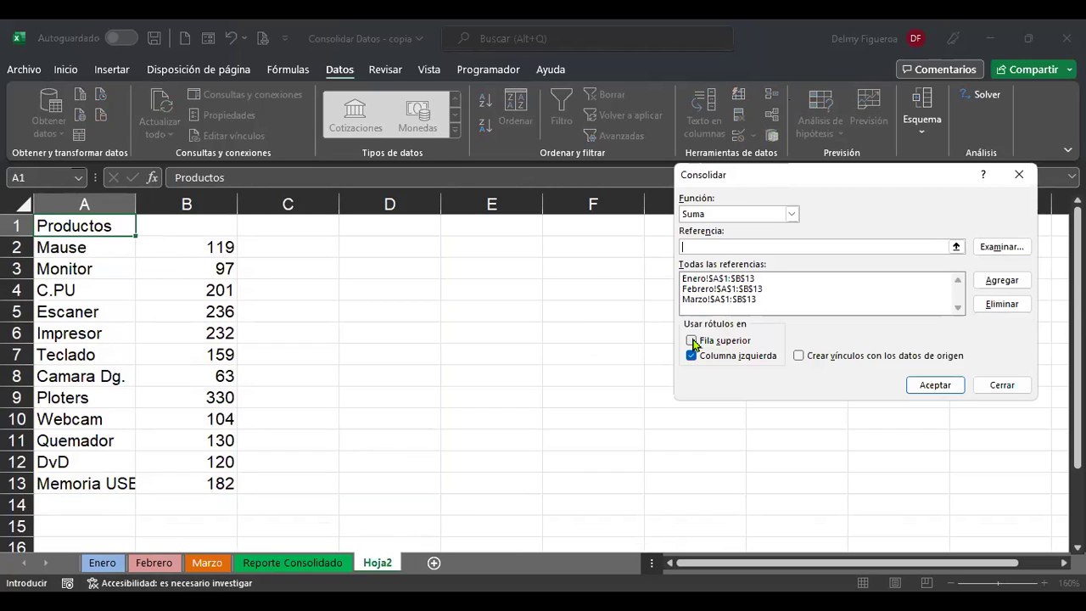
pyautogui.click(692, 340)
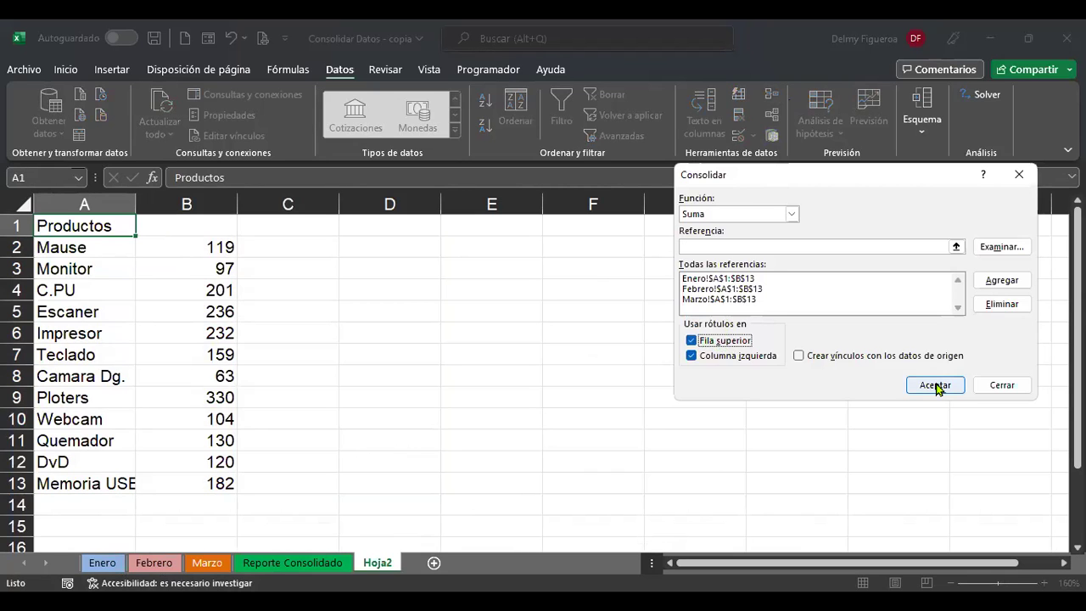
pyautogui.press('Return')
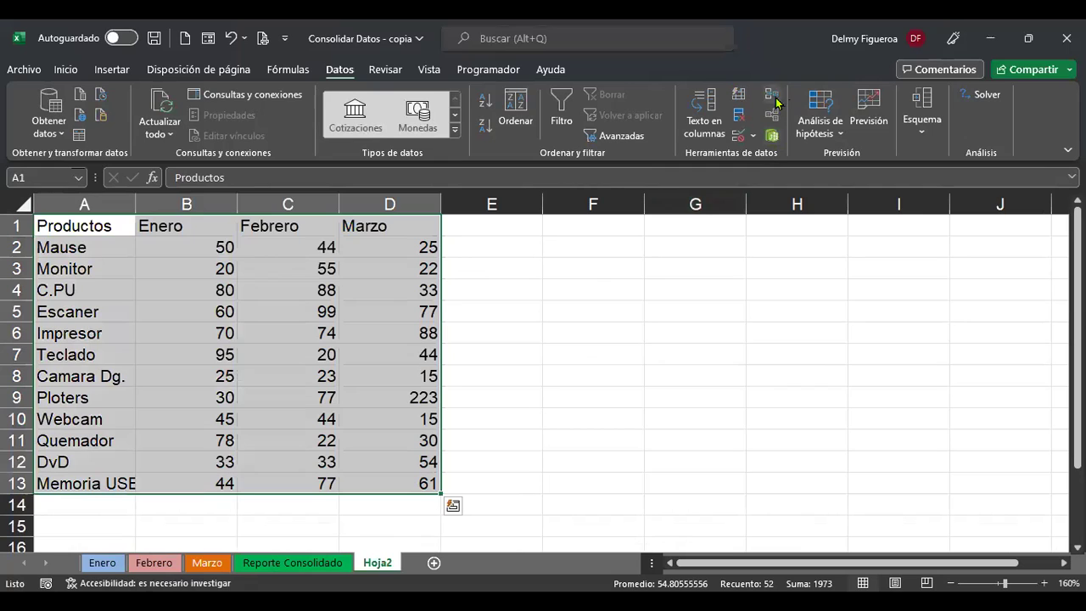
# Turn off the top-row labels, rerun the Hoja2 consolidation with only left-column labels, and inspect the quantities in B2:B13
pyautogui.click(693, 341)
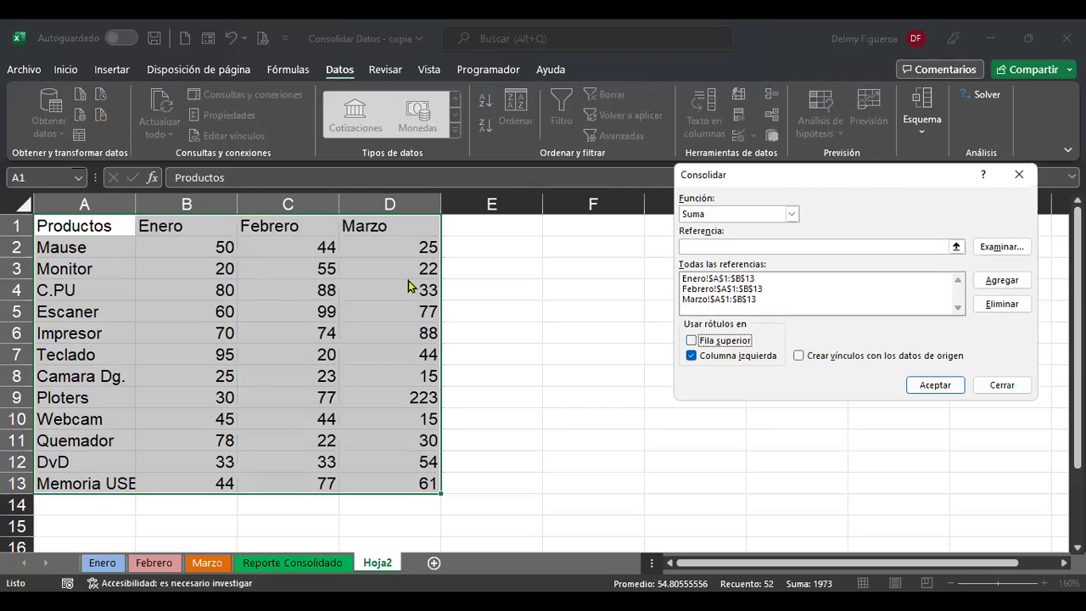
pyautogui.click(935, 385)
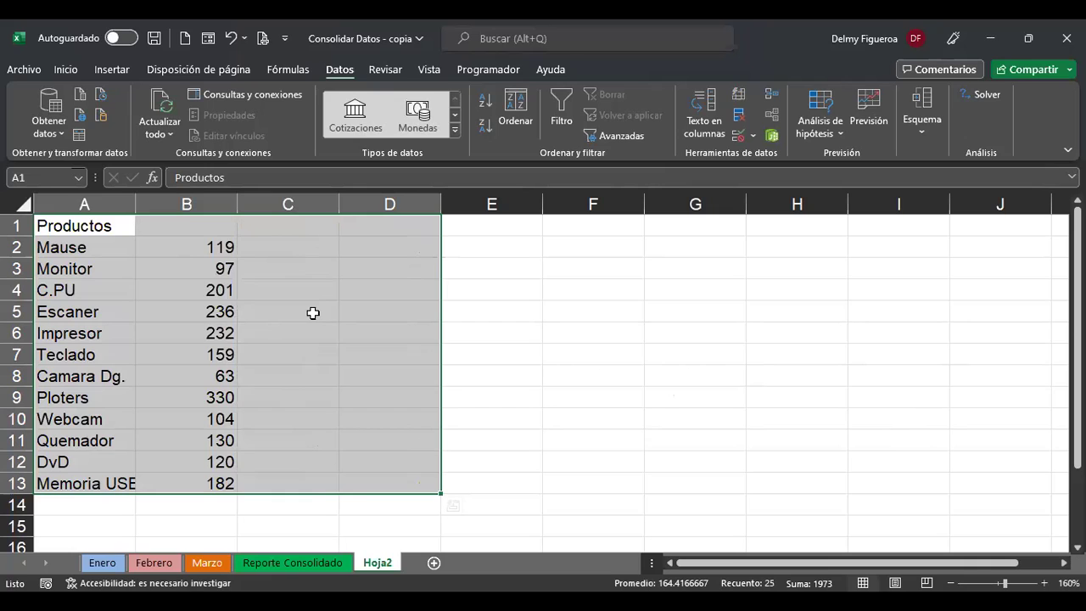
pyautogui.moveTo(189, 247); pyautogui.dragTo(192, 482)
pyautogui.click(288, 365)
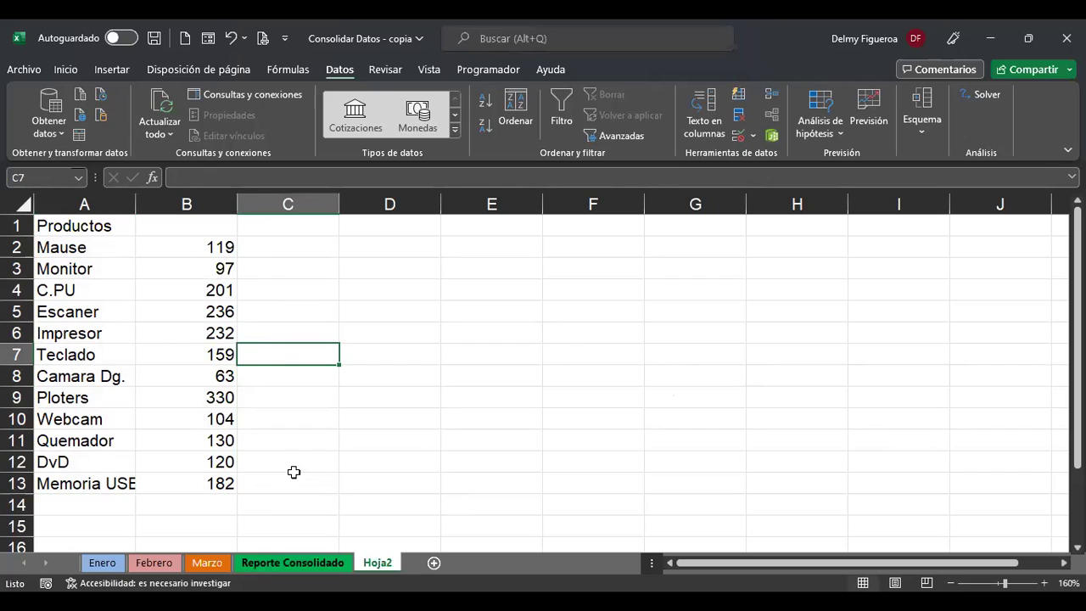
pyautogui.click(191, 244)
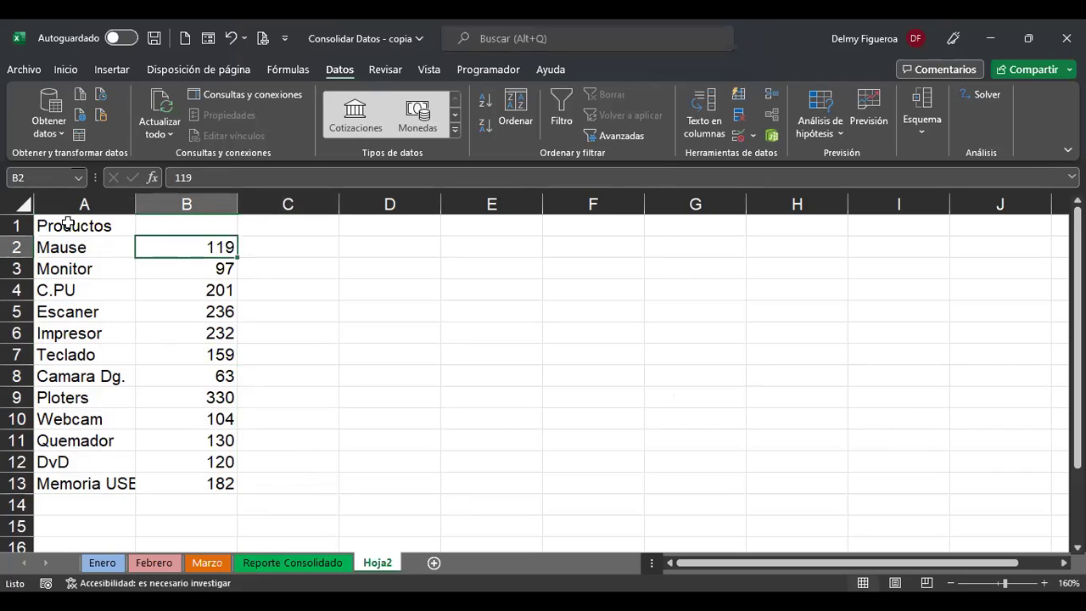
# Insert a new blank worksheet after Hoja2 for another consolidation
pyautogui.rightClick(377, 563)
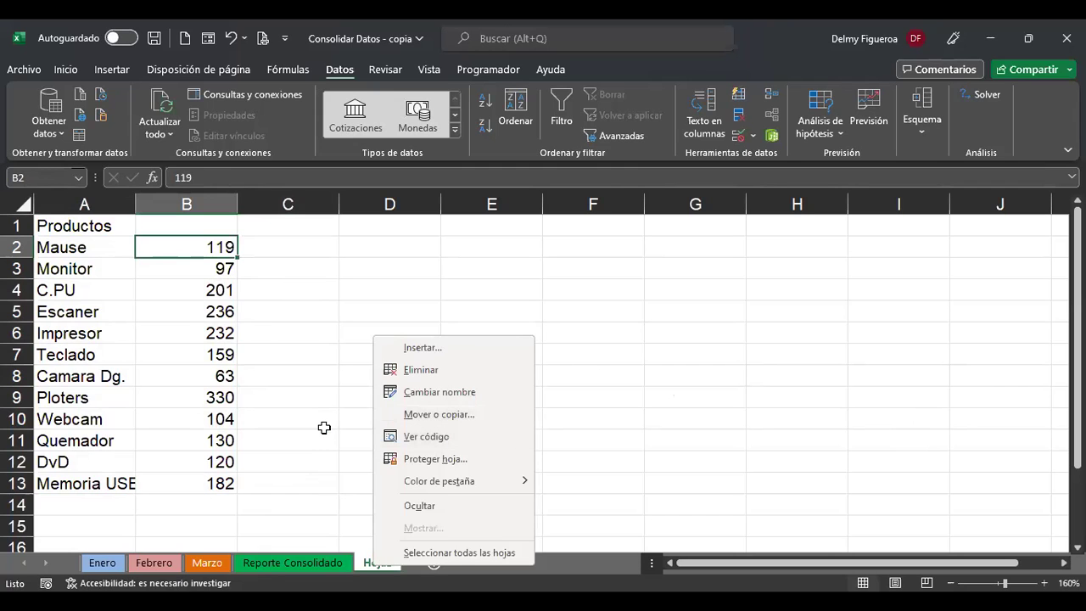
pyautogui.press('Escape')
pyautogui.hotkey('shift', 'F11')
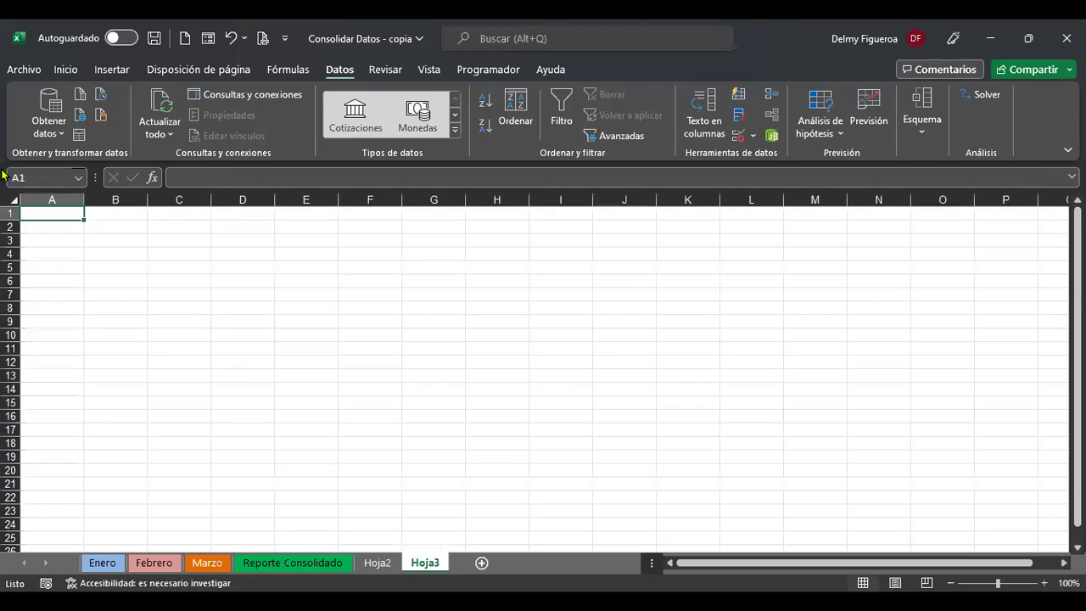
pyautogui.click(379, 564)
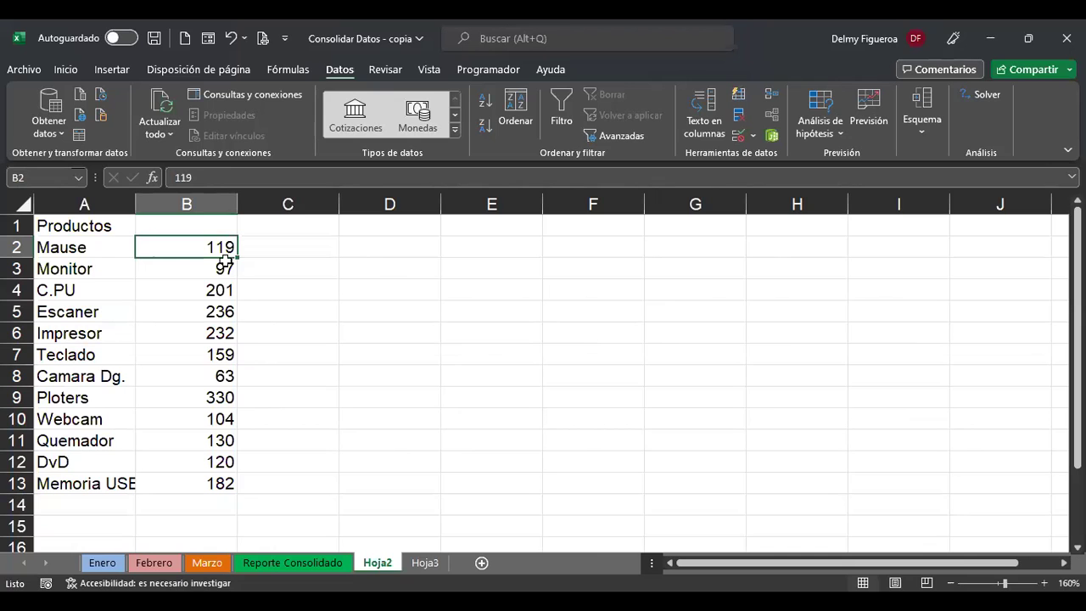
pyautogui.hotkey('ctrl', 'pagedown')
pyautogui.scroll(3, 264, 371)
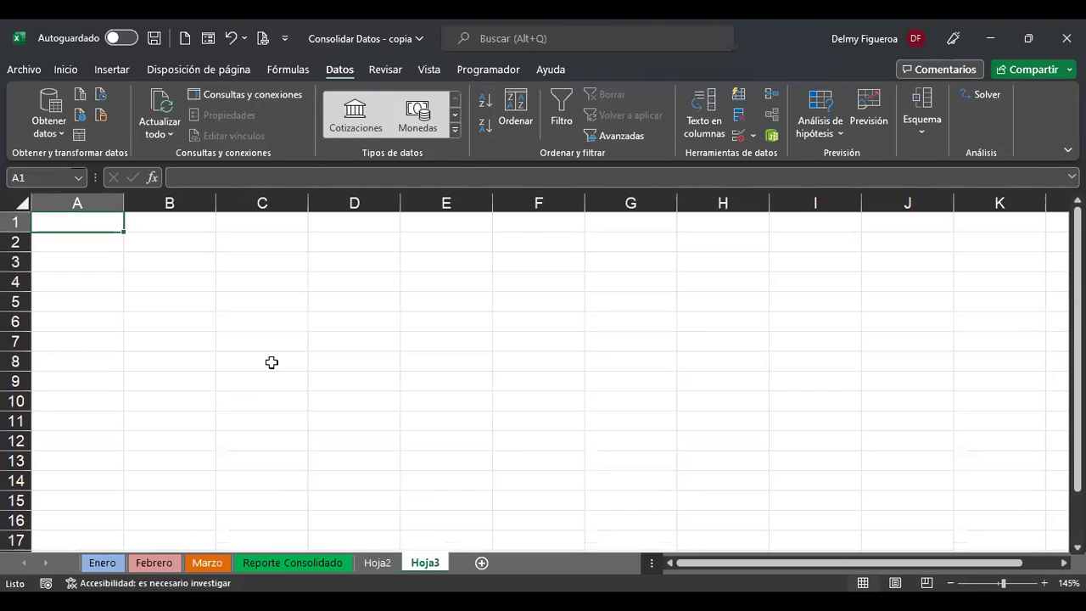
pyautogui.click(767, 92)
pyautogui.click(1010, 280)
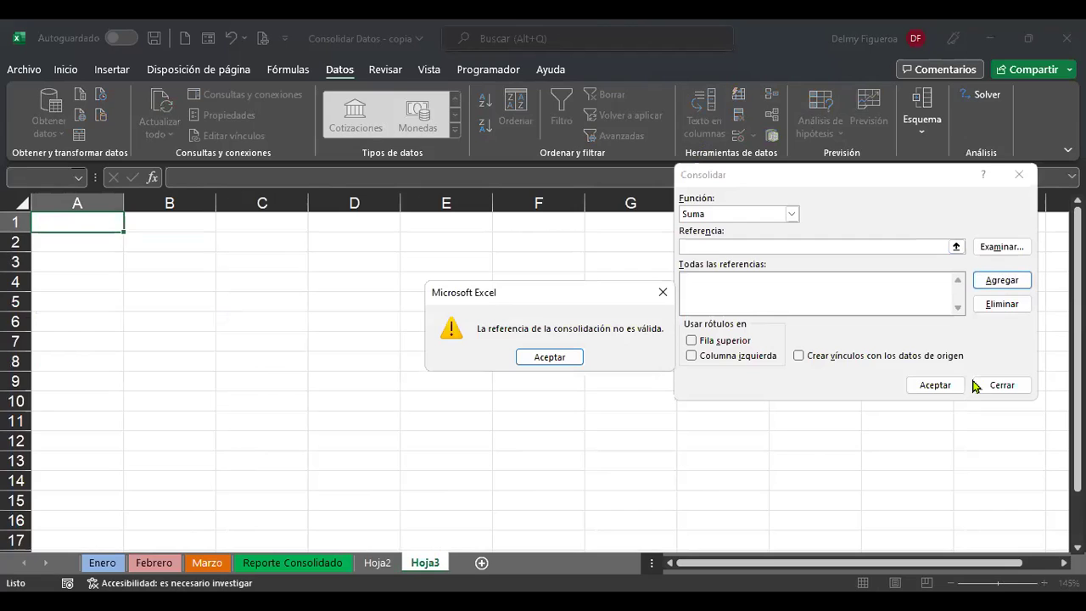
pyautogui.click(567, 357)
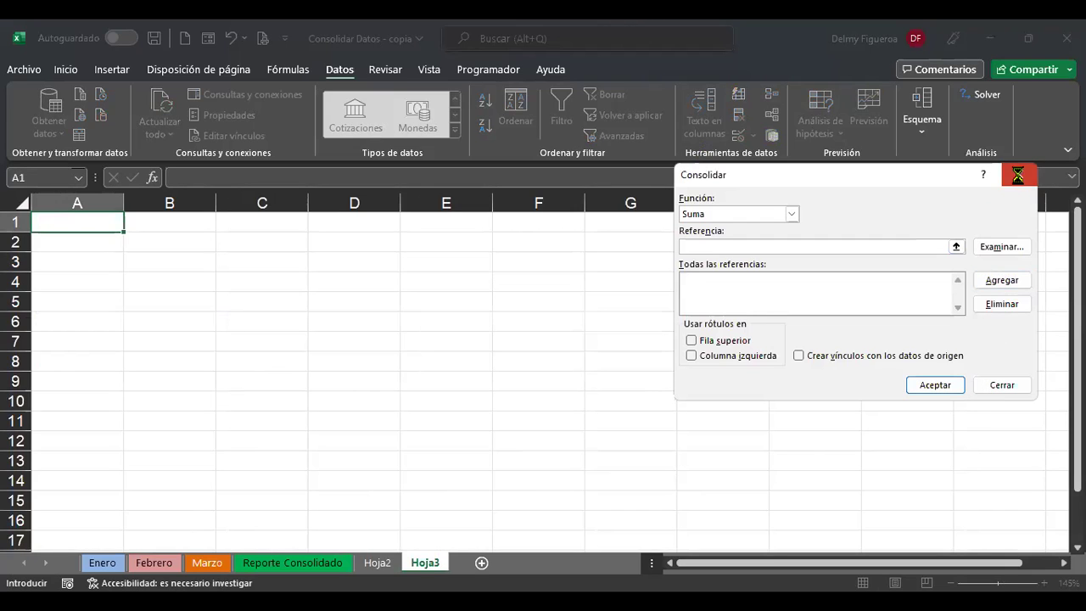
pyautogui.click(1019, 174)
# Assign the range name Enero to cells A1:B13 of the Enero sheet
pyautogui.click(117, 564)
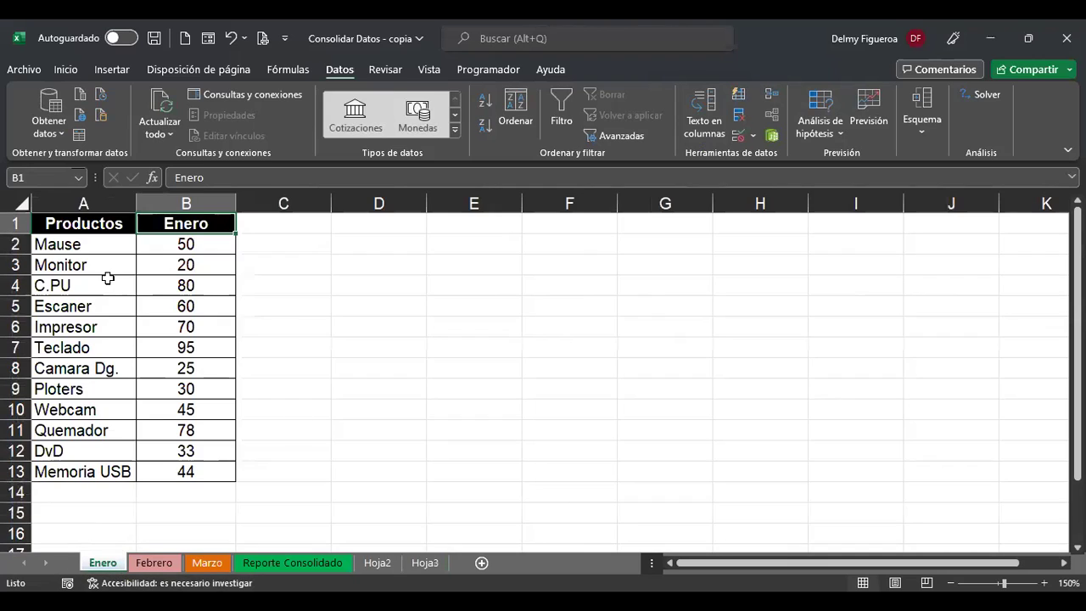
pyautogui.moveTo(101, 224); pyautogui.dragTo(207, 469)
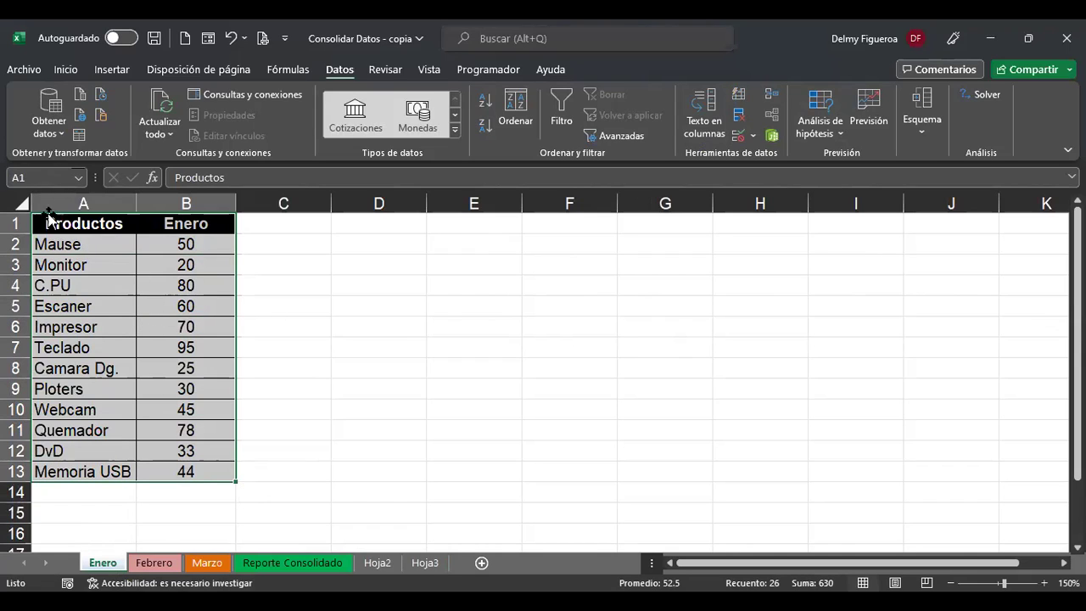
pyautogui.click(45, 177)
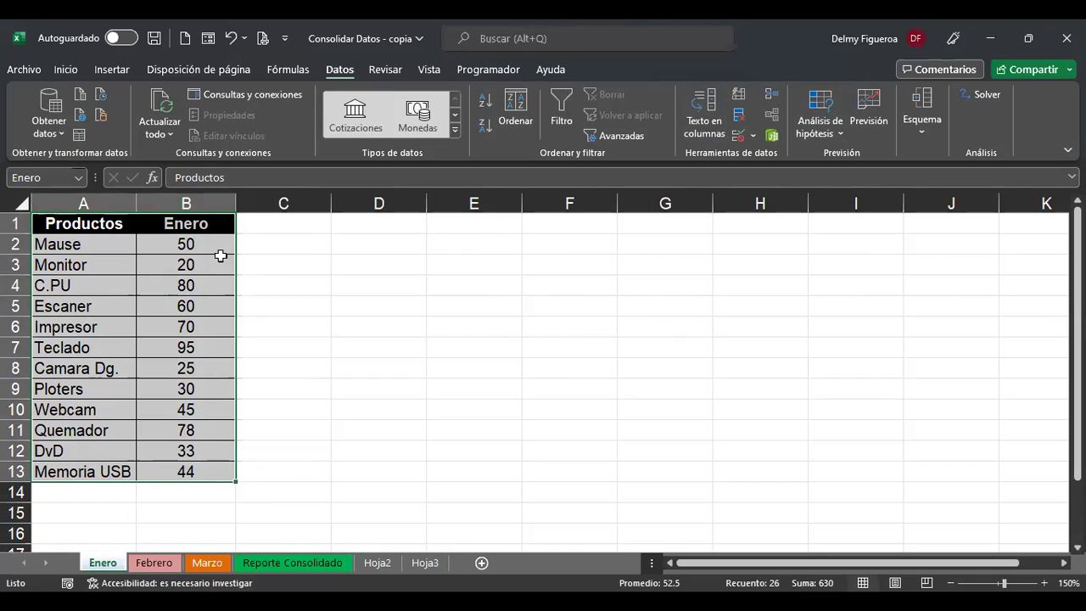
# Assign the range name Febrero to cells A1:B13 of the Febrero sheet
pyautogui.click(154, 562)
pyautogui.moveTo(99, 225); pyautogui.dragTo(240, 482)
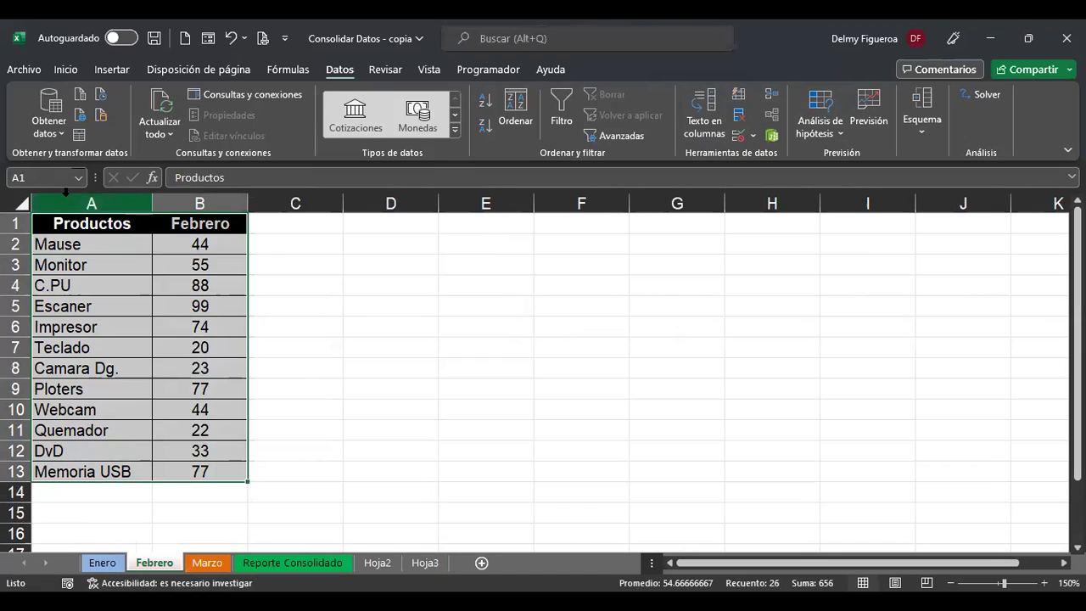
pyautogui.write('F')
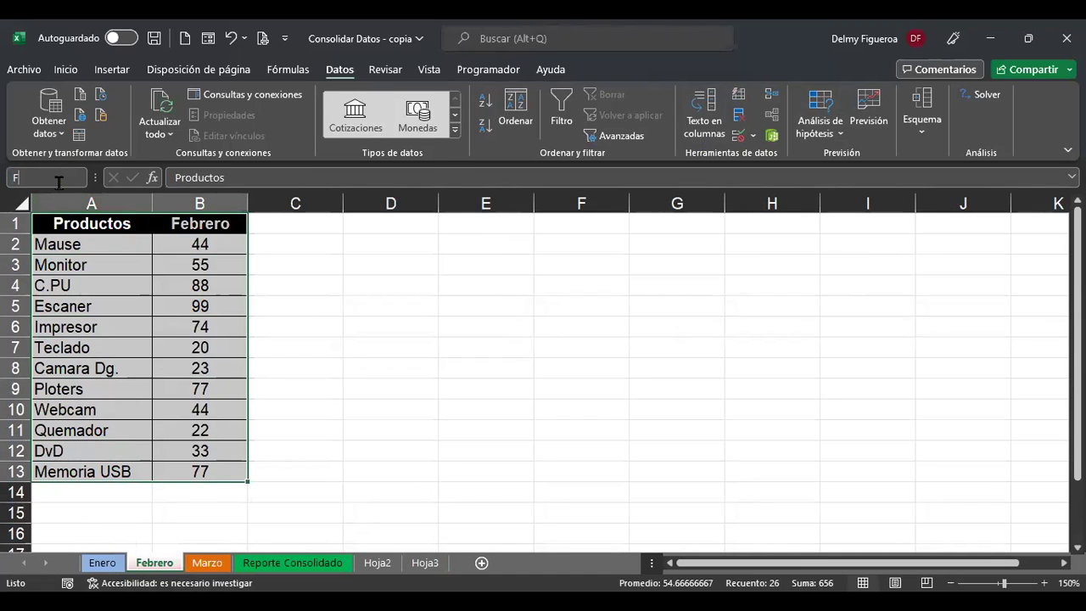
pyautogui.write('ebrero')
pyautogui.press('Return')
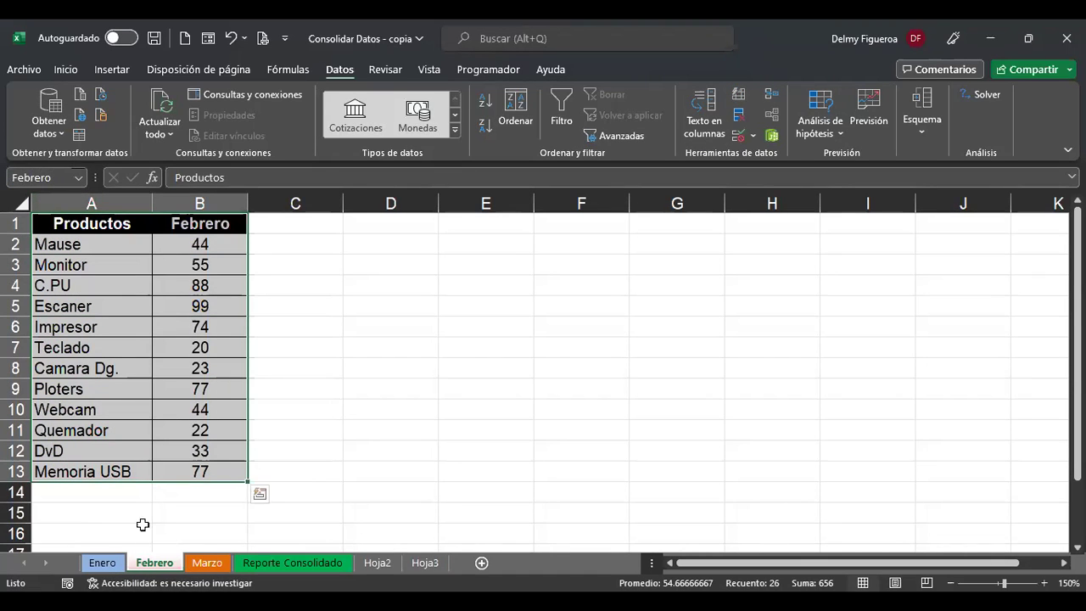
# Name the range A1:B13 of the Marzo sheet after its month
pyautogui.click(207, 563)
pyautogui.moveTo(93, 223); pyautogui.dragTo(221, 475)
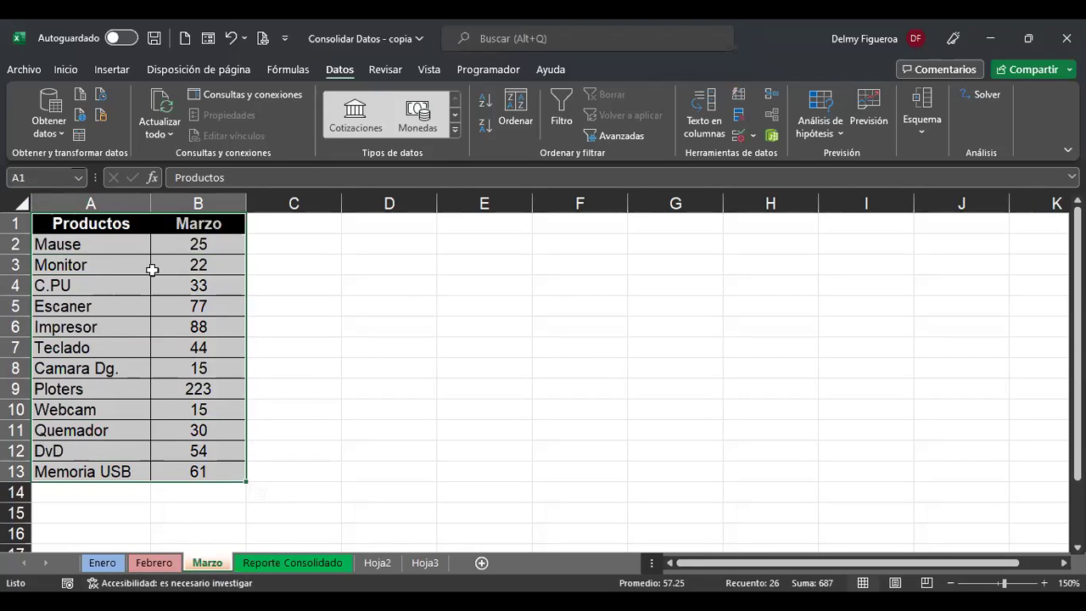
pyautogui.click(46, 172)
pyautogui.press('Return')
# Review the quantities in Reporte Consolidado and Hoja2, and return to the blank Hoja3 worksheet
pyautogui.click(346, 568)
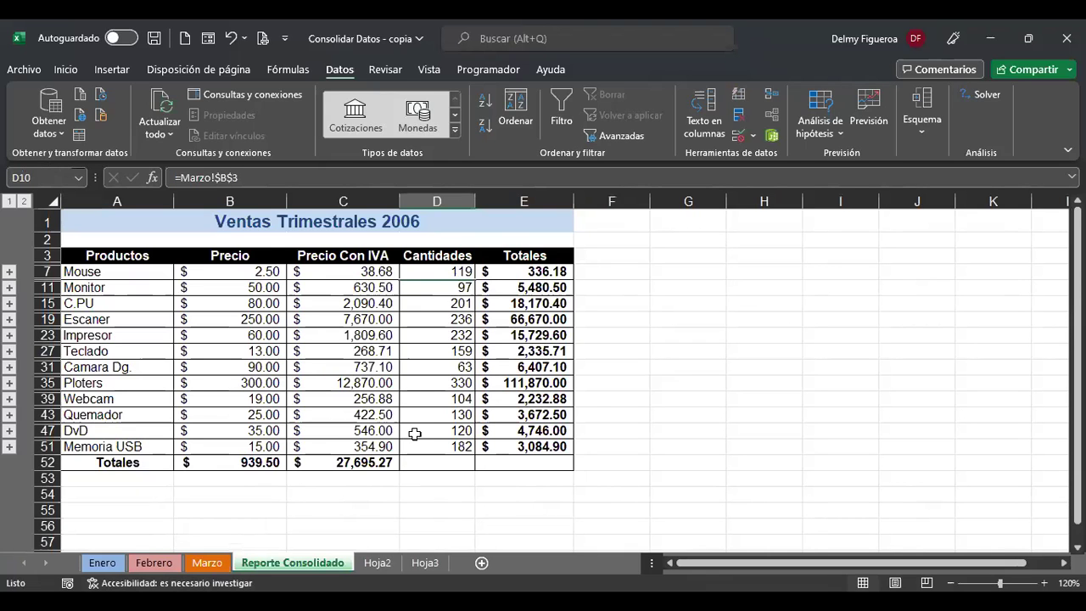
pyautogui.click(377, 567)
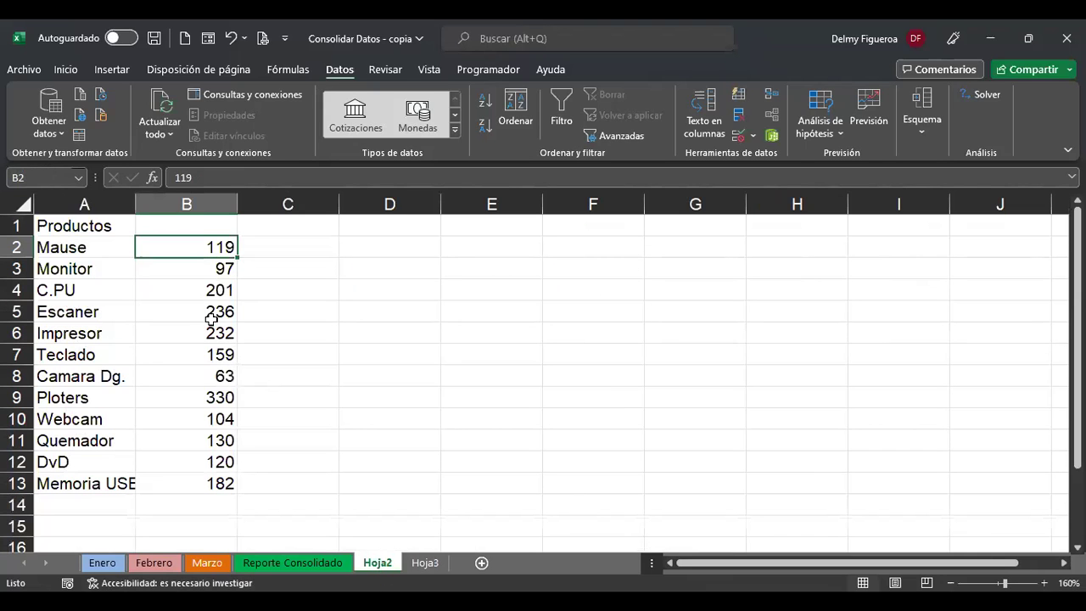
pyautogui.hotkey('ctrl', 'pagedown')
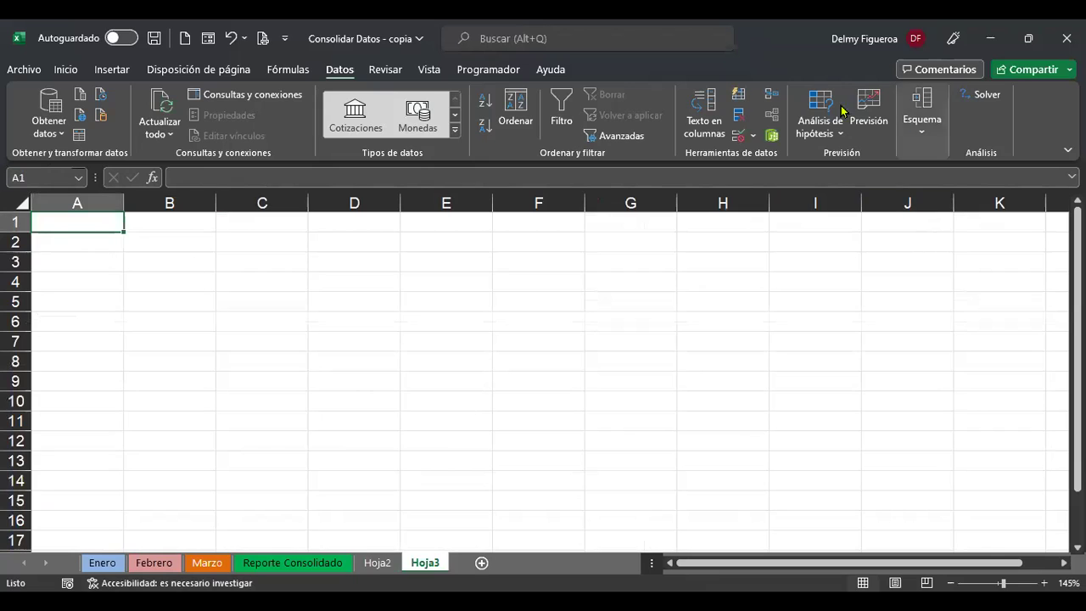
pyautogui.click(768, 99)
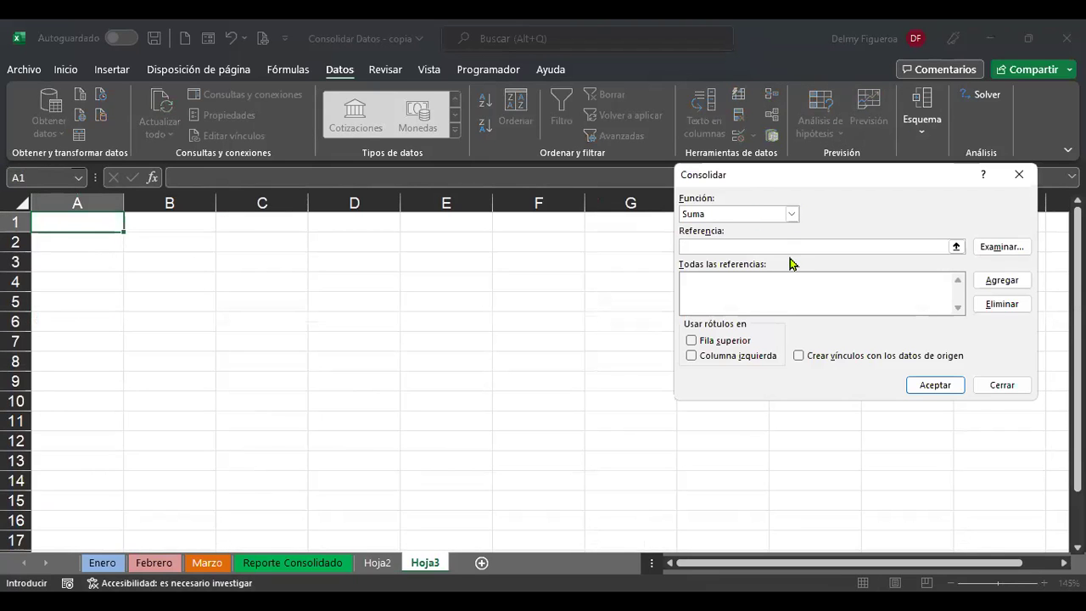
pyautogui.press('F3')
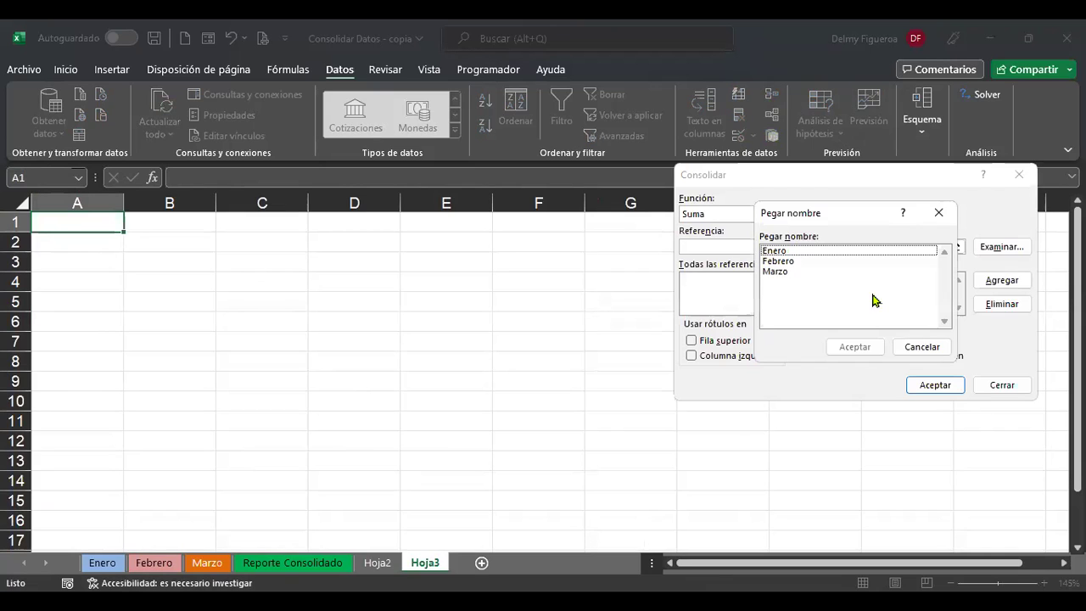
pyautogui.click(921, 347)
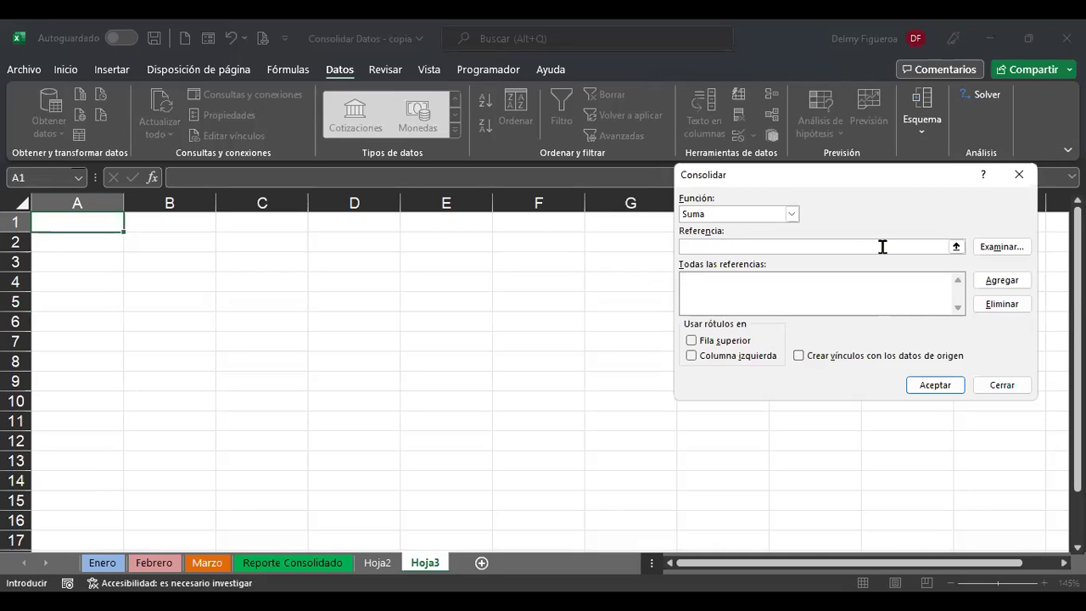
pyautogui.click(1000, 388)
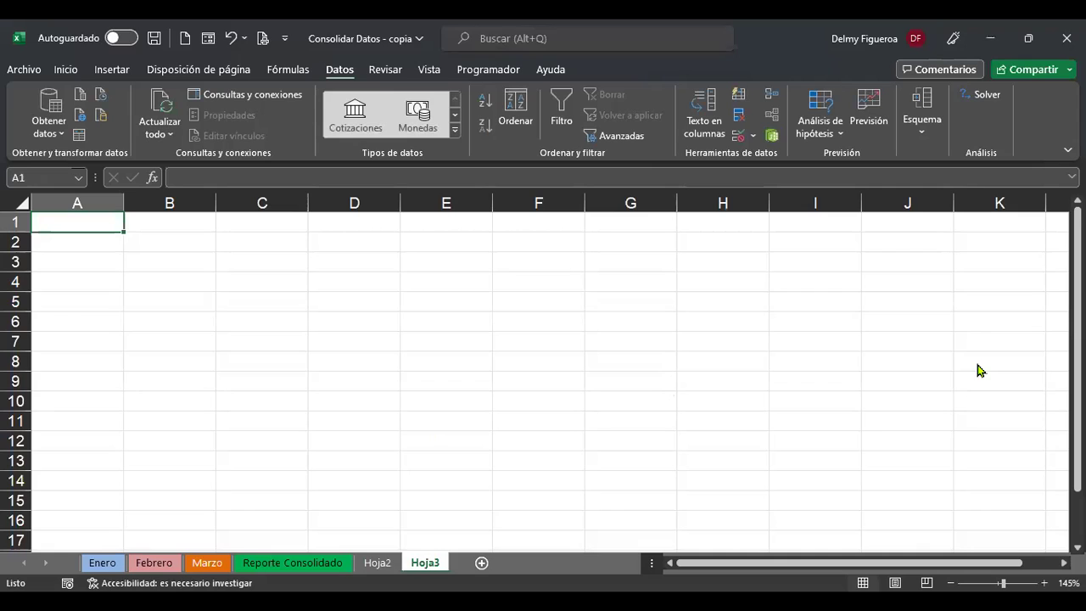
pyautogui.press('F3')
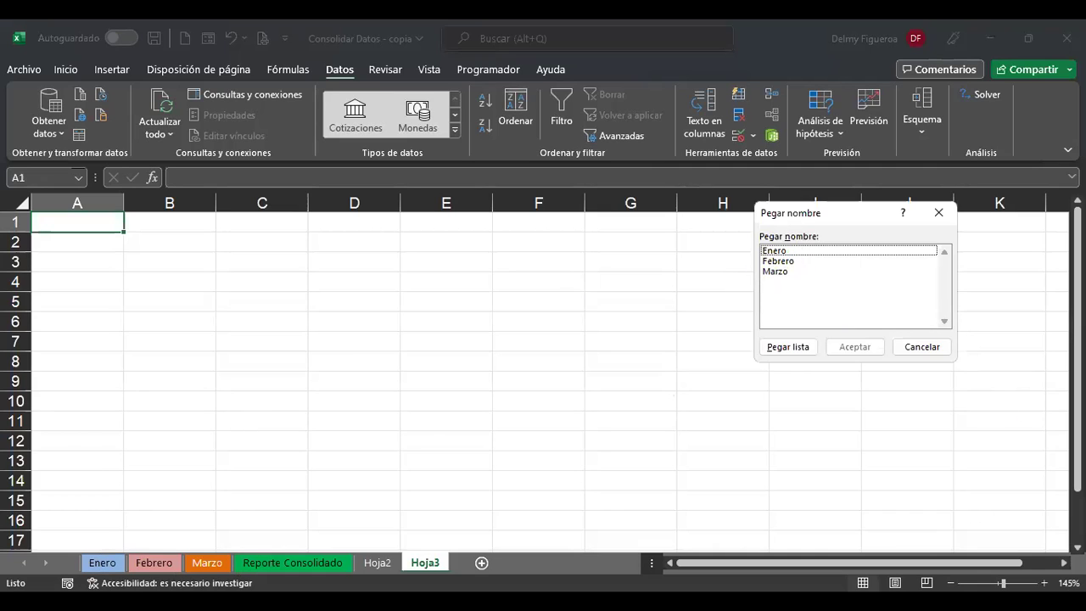
pyautogui.click(922, 350)
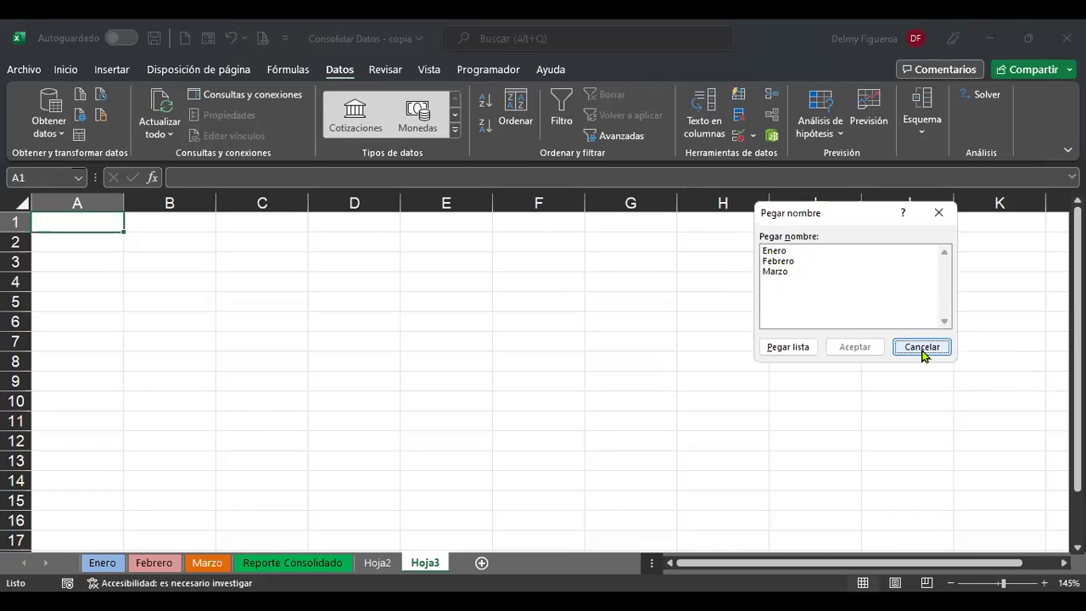
# Start a Suma consolidation on Hoja3 and add the named range Enero as its first reference
pyautogui.click(768, 99)
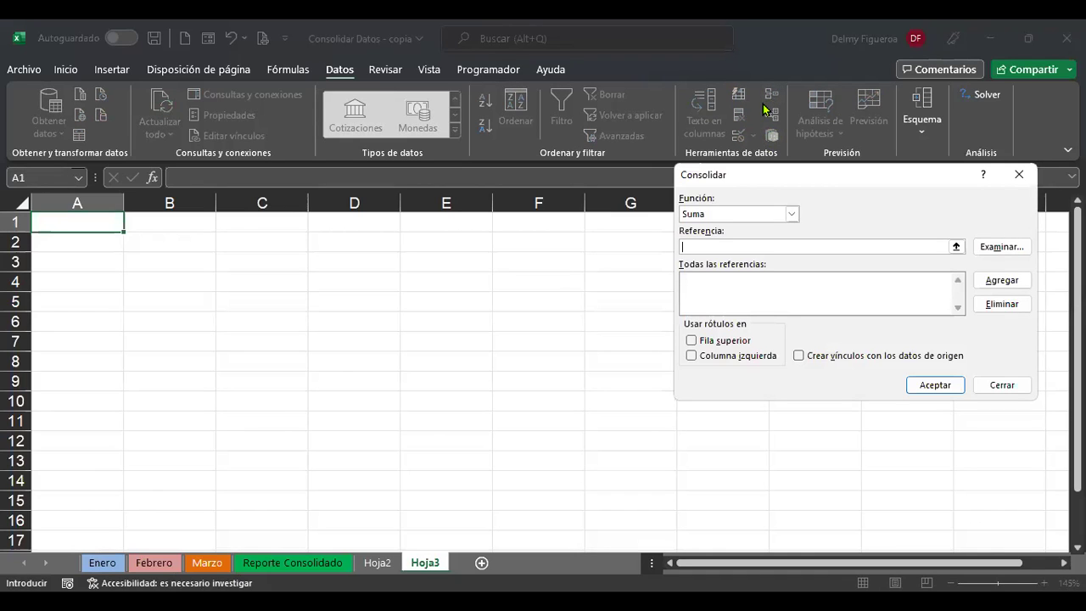
pyautogui.press('F3')
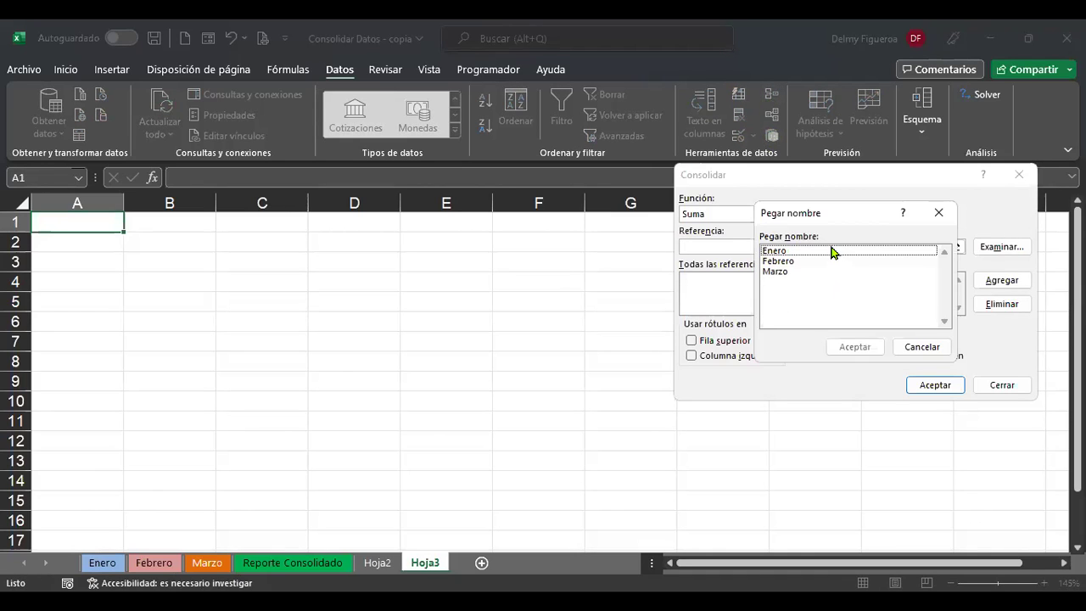
pyautogui.click(789, 251)
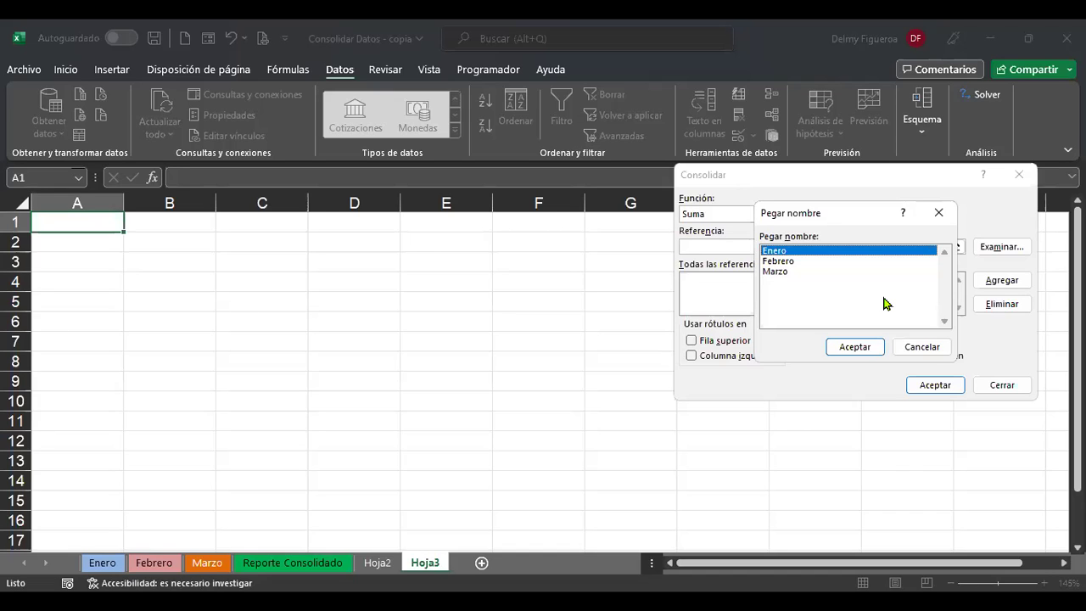
pyautogui.moveTo(865, 347); pyautogui.dragTo(795, 347)
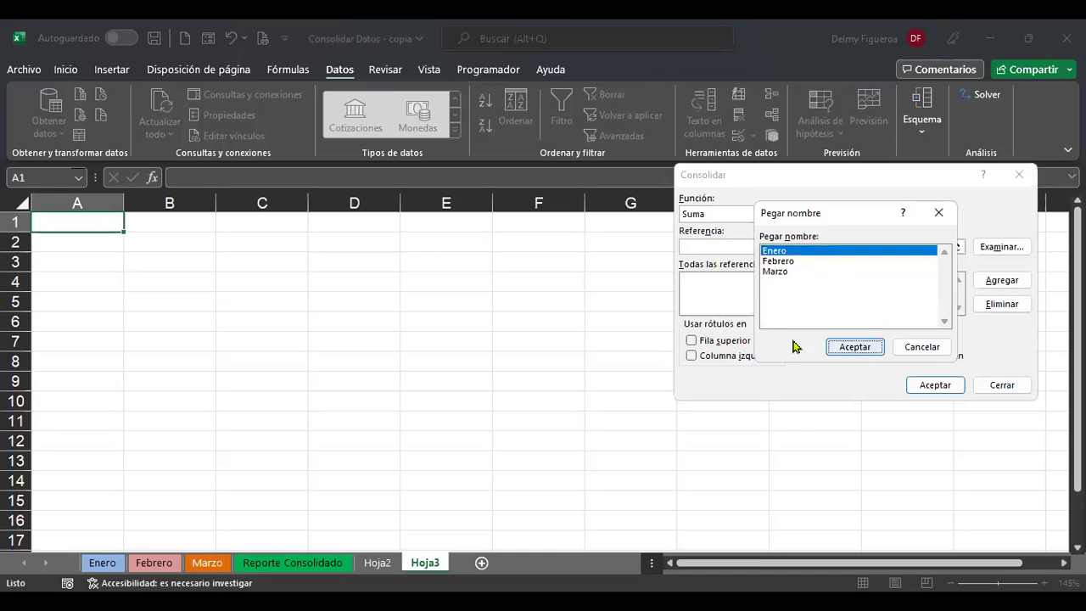
pyautogui.click(1006, 281)
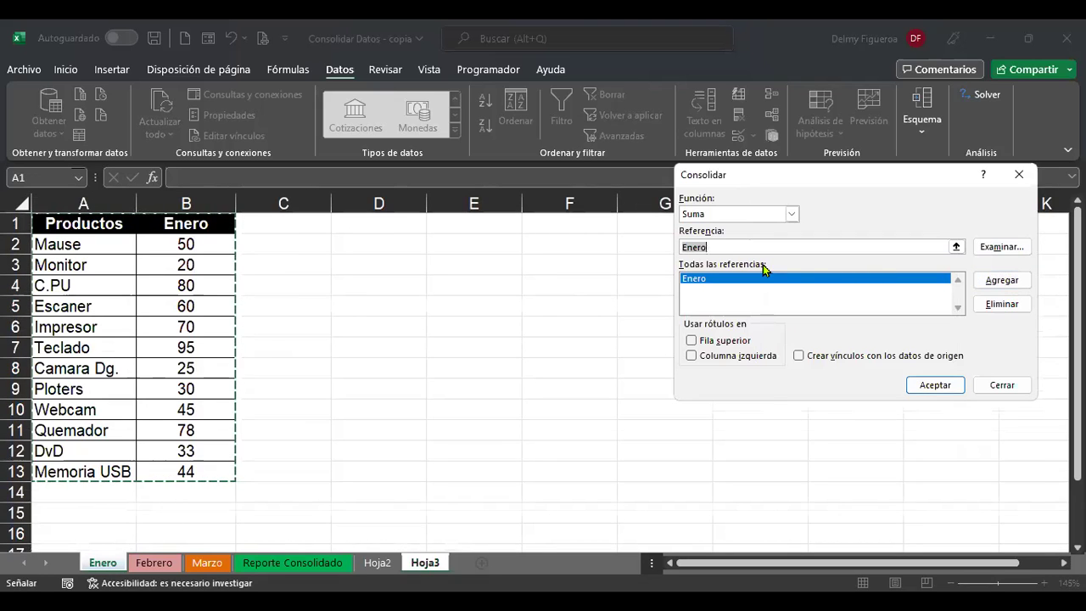
# Add the named ranges Febrero and Marzo to the consolidation references
pyautogui.press('F3')
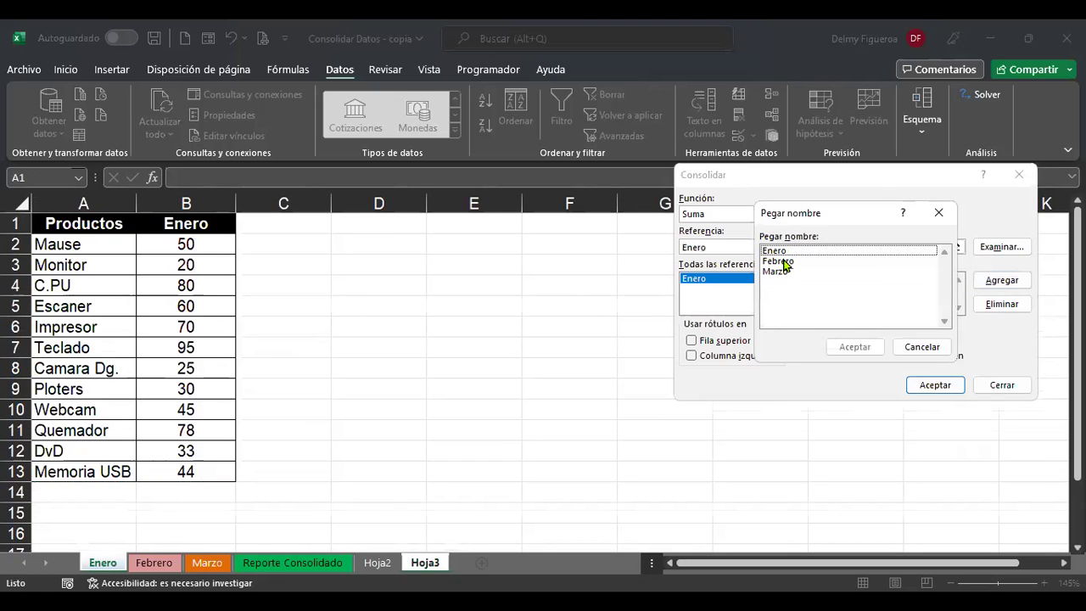
pyautogui.click(785, 262)
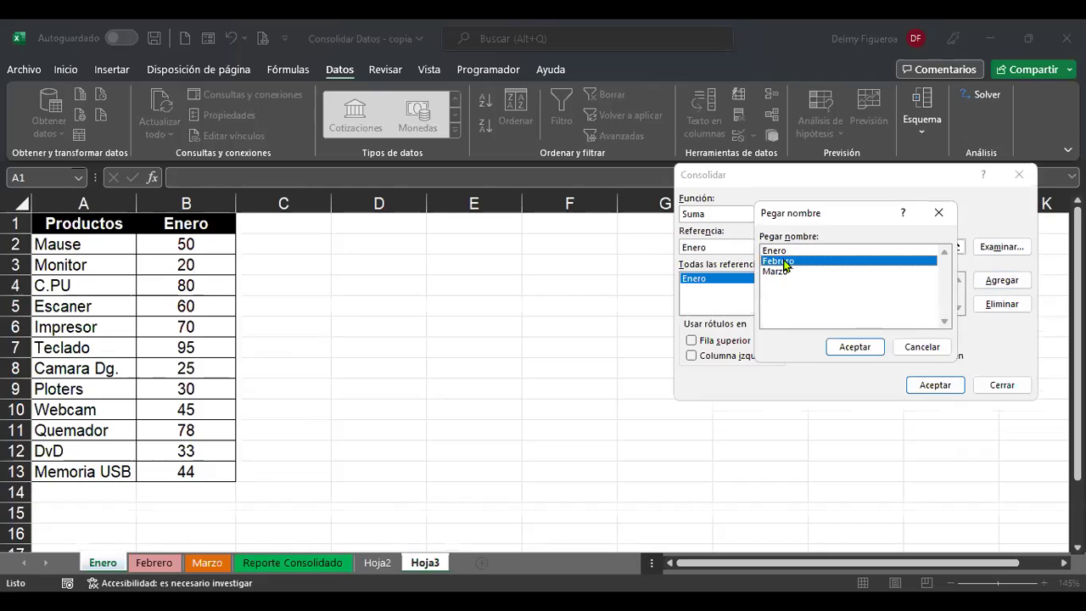
pyautogui.click(855, 346)
pyautogui.click(1017, 283)
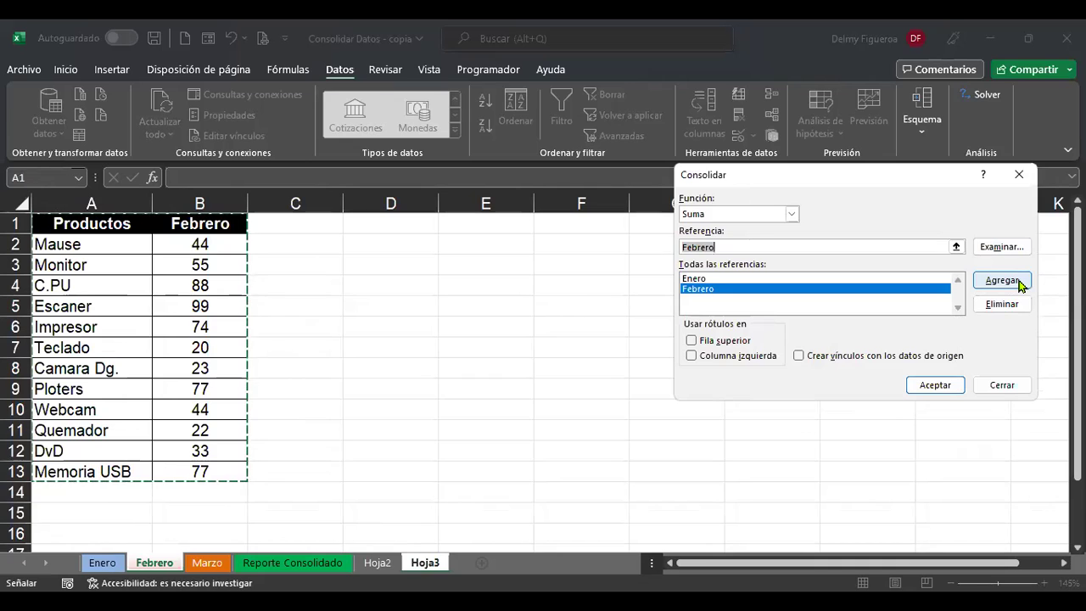
pyautogui.press('F3')
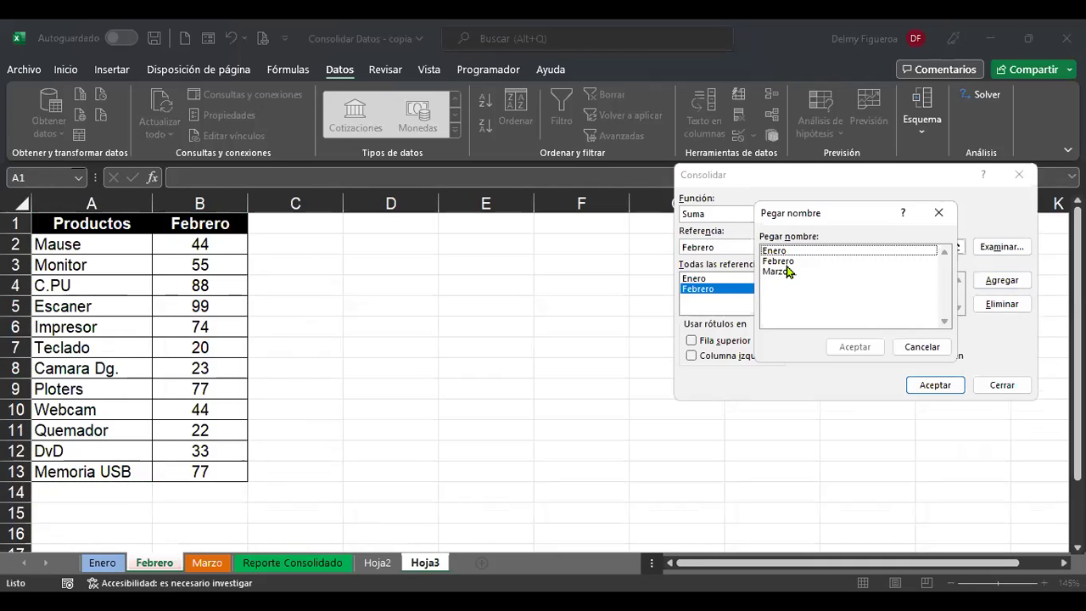
pyautogui.click(782, 274)
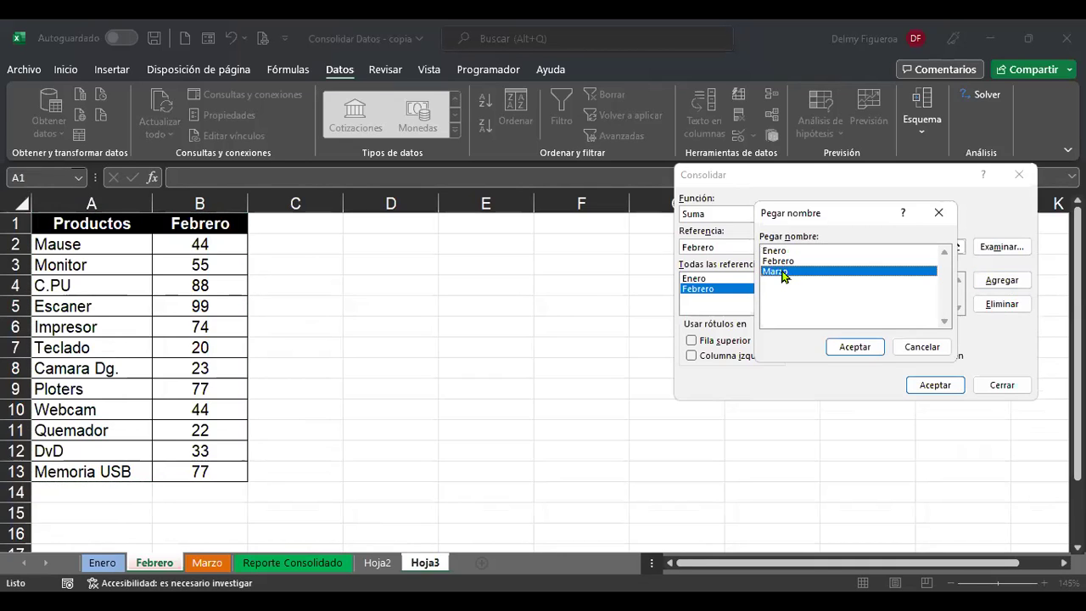
pyautogui.click(856, 348)
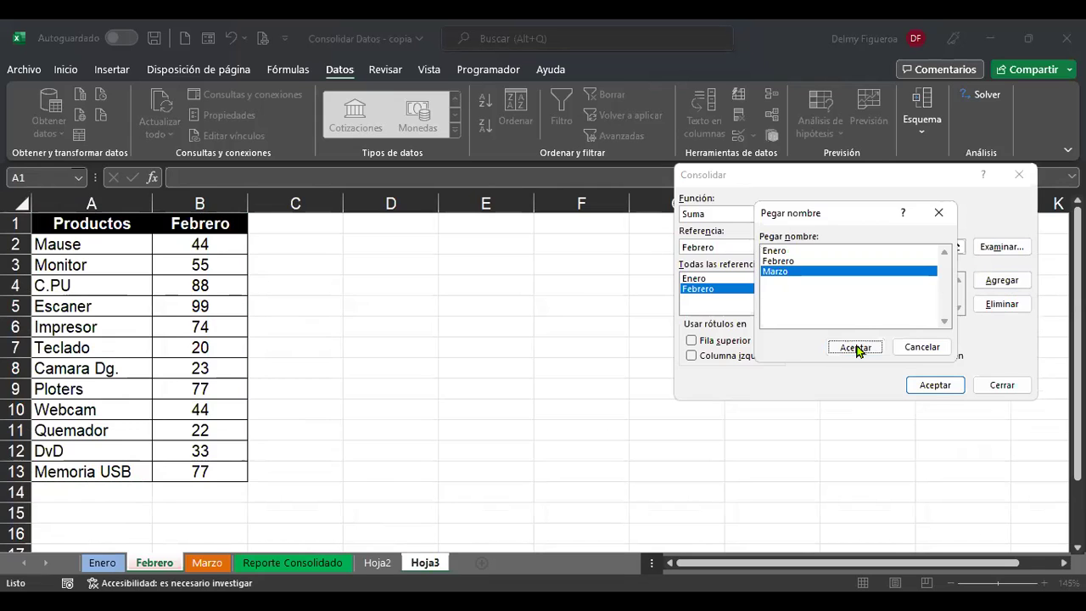
pyautogui.click(984, 280)
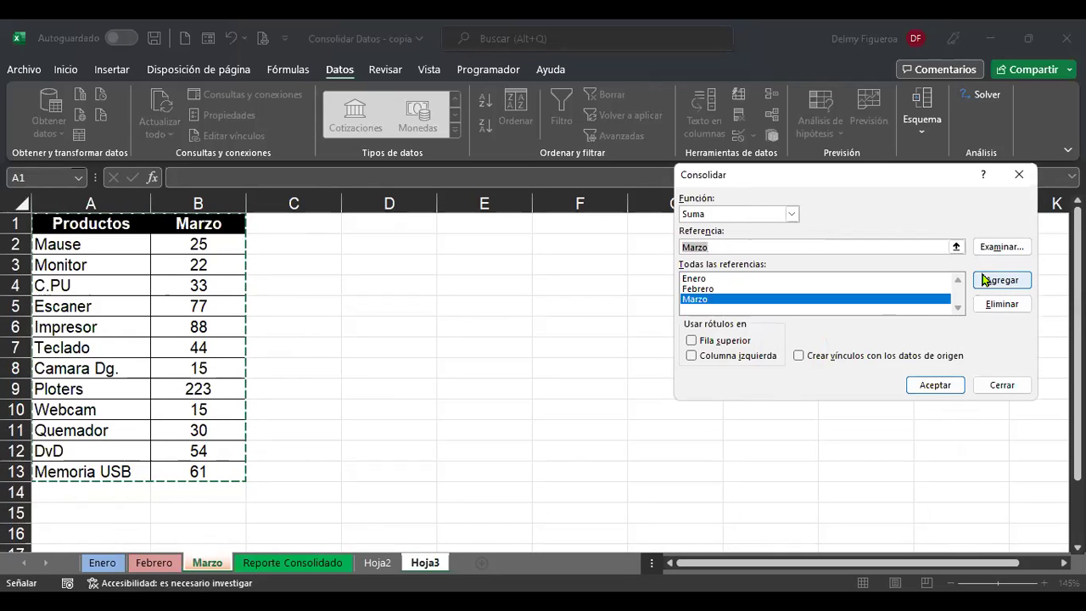
# Run the consolidation with labels from the top row and left column and links to the source data
pyautogui.click(692, 340)
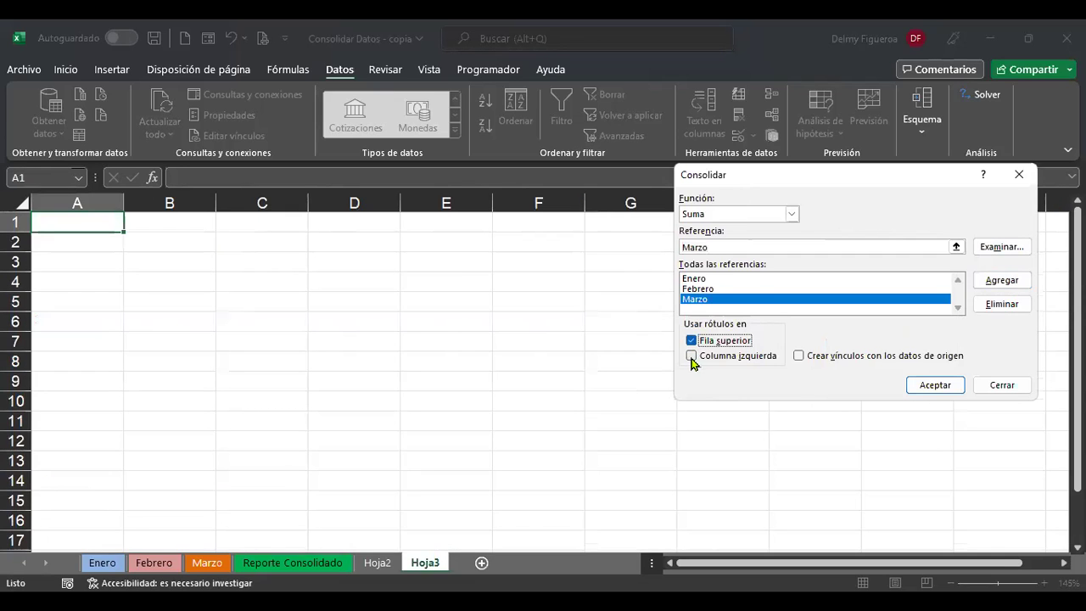
pyautogui.click(692, 357)
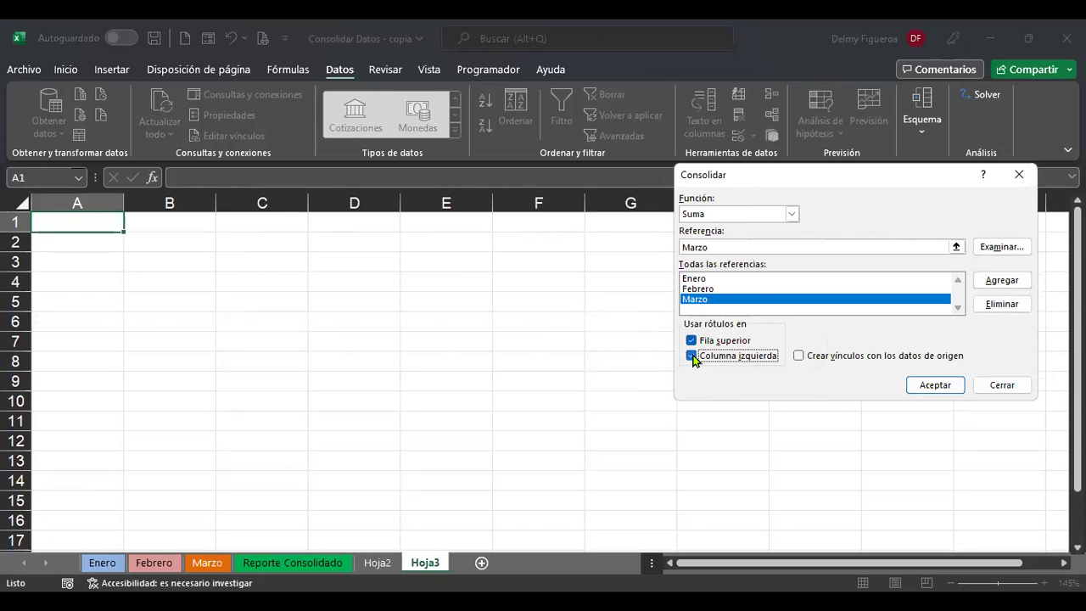
pyautogui.click(799, 358)
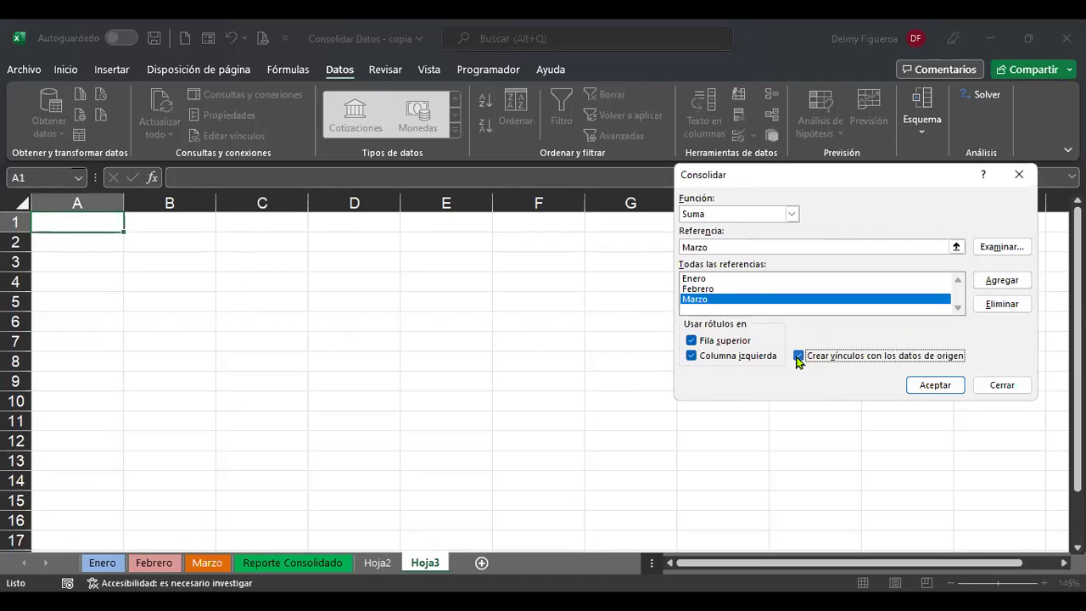
pyautogui.click(932, 386)
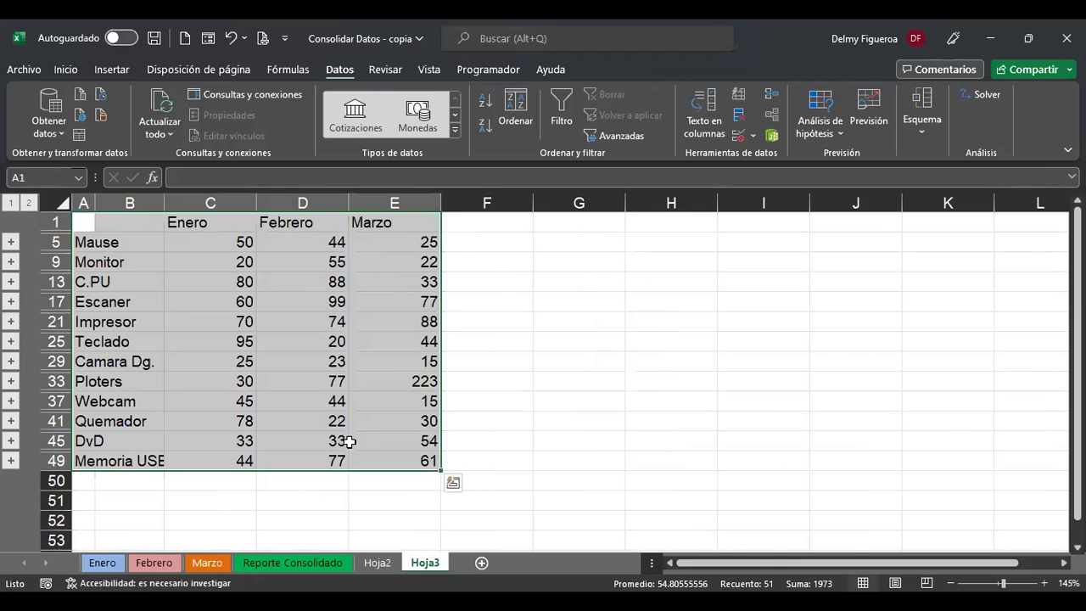
# Correct the product name in cell A2 of the Enero sheet to Mouse
pyautogui.hotkey('ctrl', 'pageup')
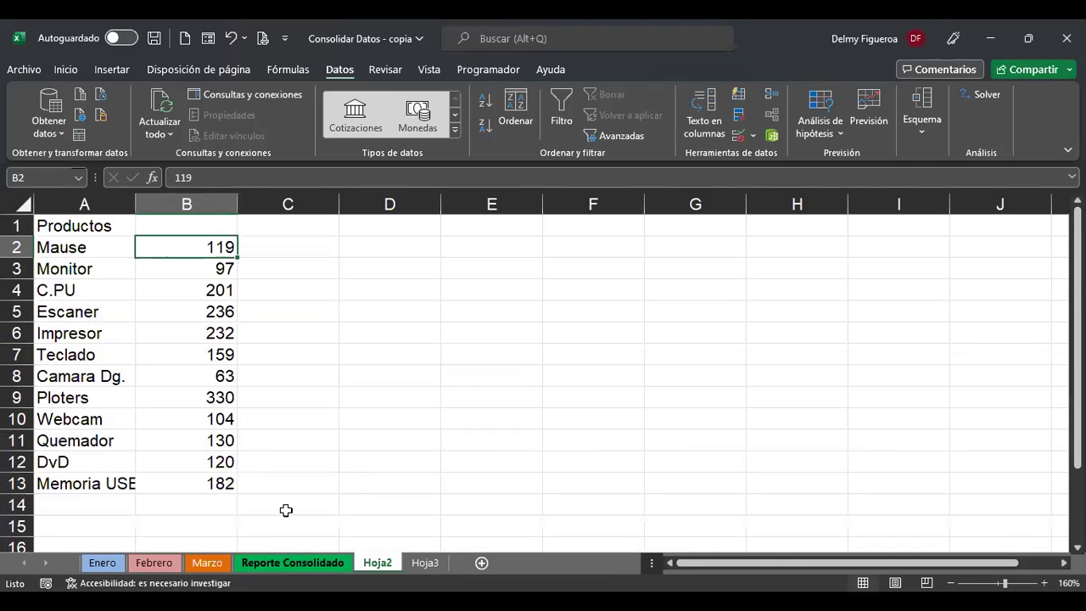
pyautogui.hotkey('ctrl', 'pageup')
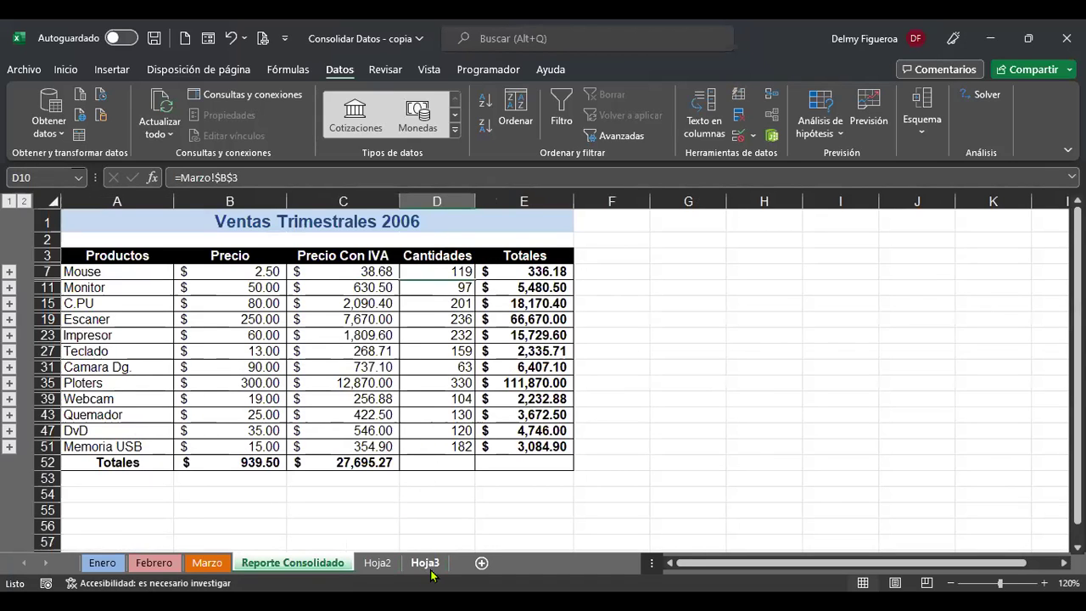
pyautogui.click(105, 564)
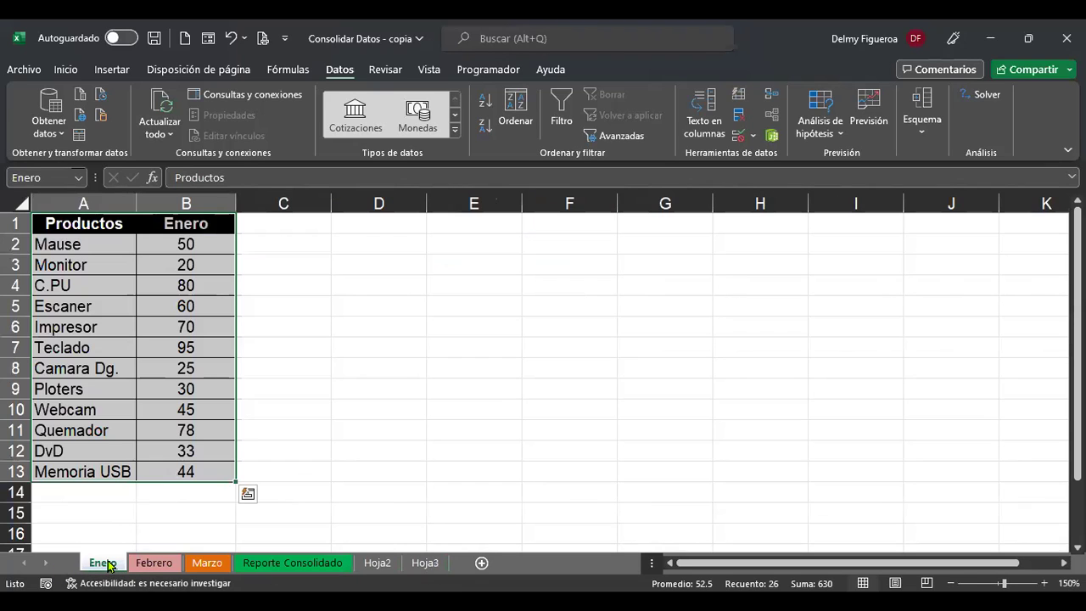
pyautogui.click(116, 245)
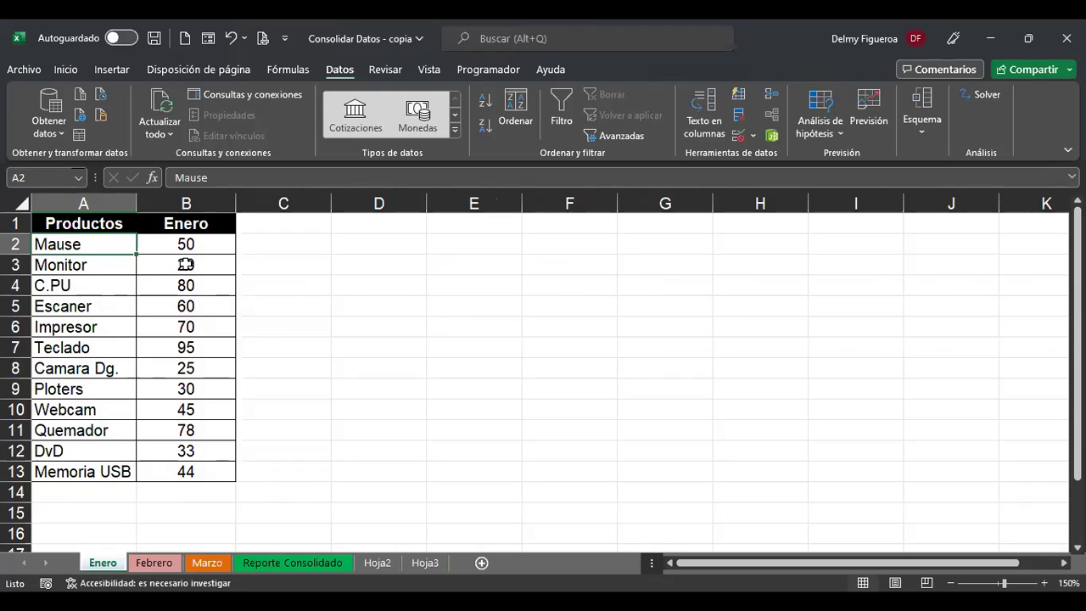
pyautogui.doubleClick(53, 244)
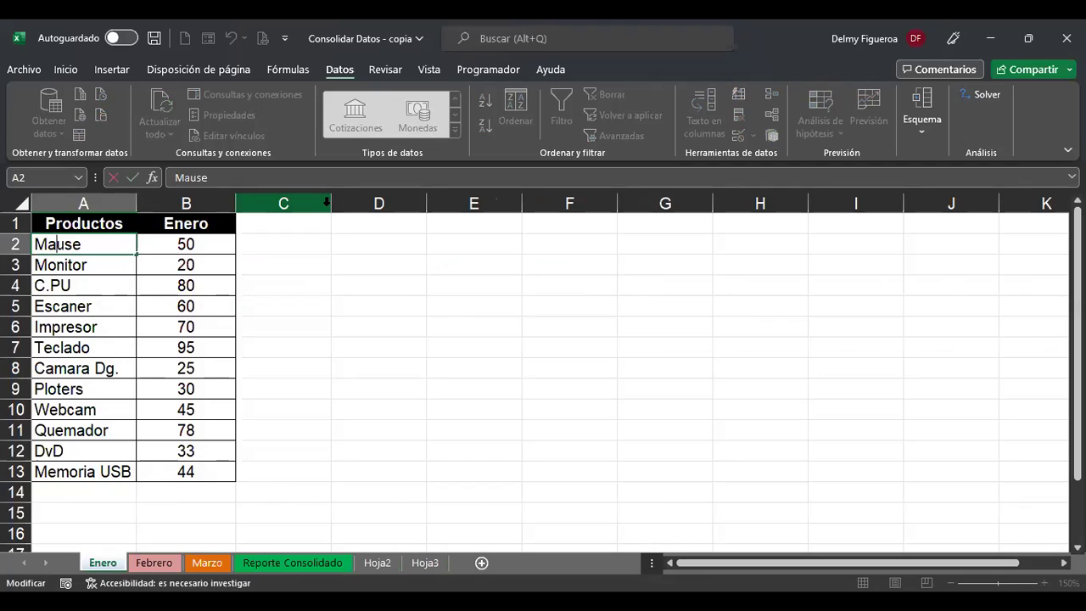
pyautogui.press('BackSpace')
pyautogui.write('o')
pyautogui.press('Return')
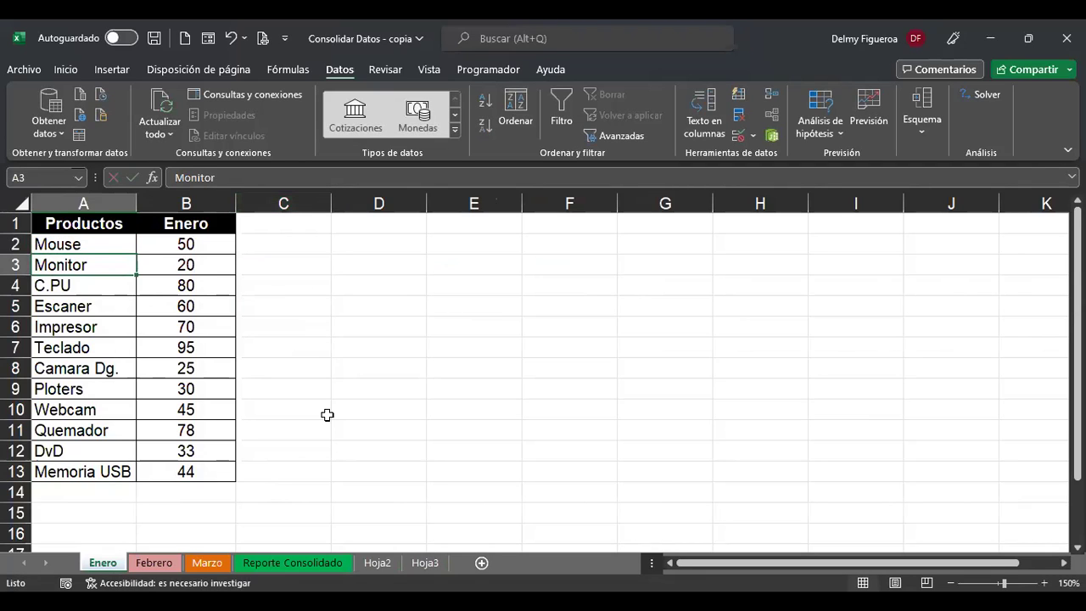
# Check the first product's name in Reporte Consolidado, Hoja2 and Hoja3, expanding and collapsing the outline detail in Hoja3
pyautogui.hotkey('ctrl', 'pagedown')
pyautogui.hotkey('ctrl', 'pagedown')
pyautogui.hotkey('ctrl', 'pagedown')
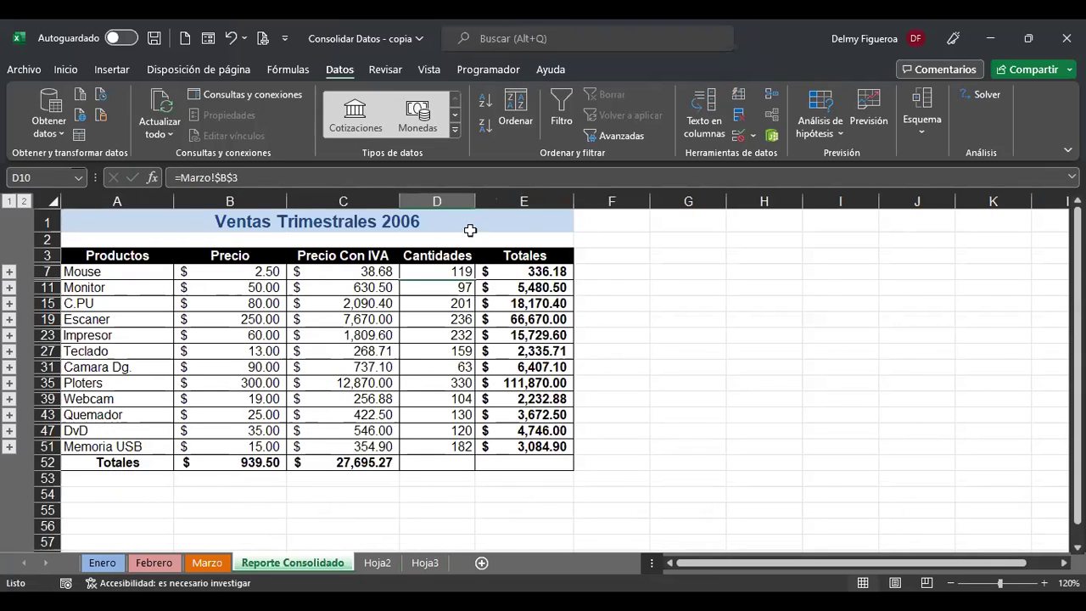
pyautogui.click(123, 271)
pyautogui.hotkey('ctrl', 'pagedown')
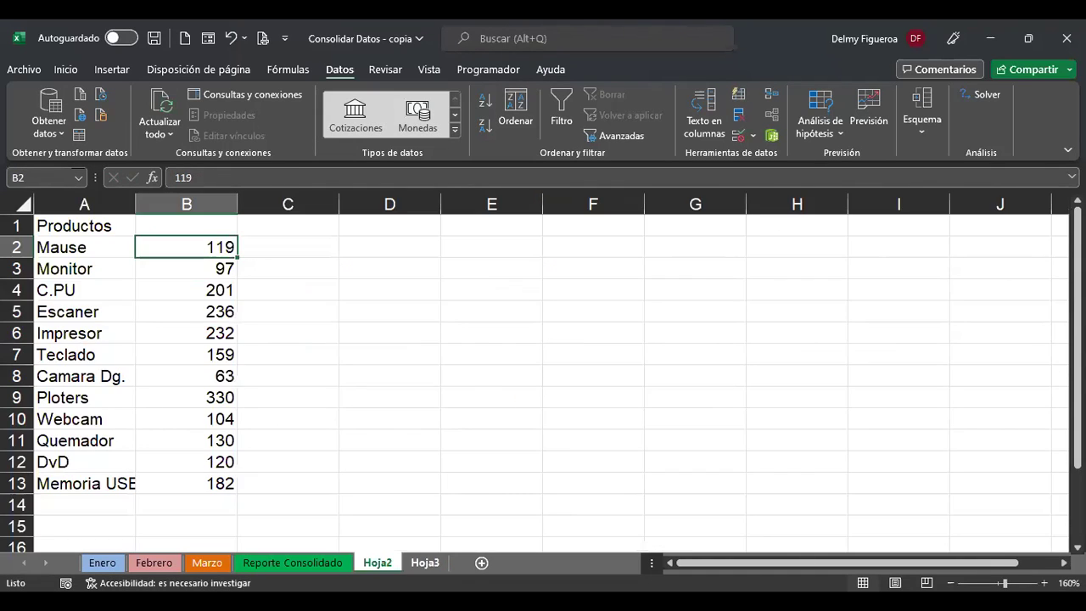
pyautogui.click(84, 249)
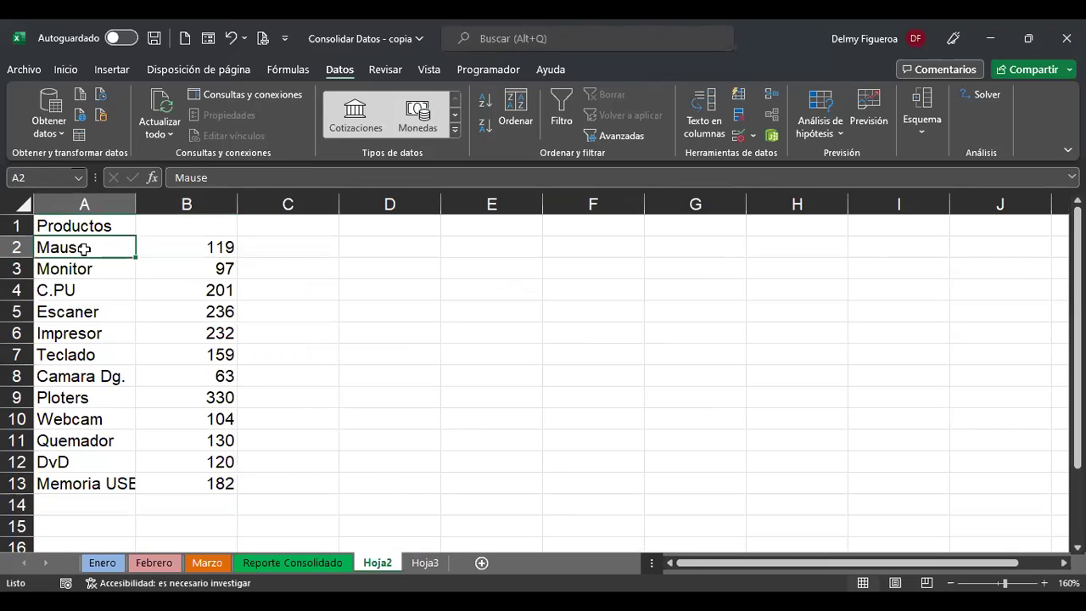
pyautogui.hotkey('ctrl', 'pagedown')
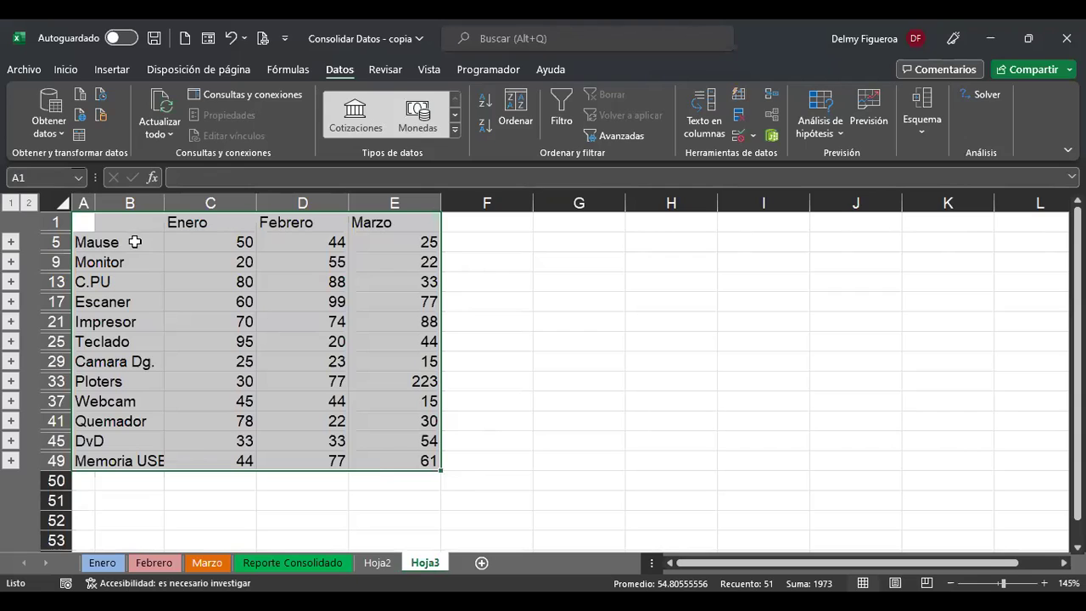
pyautogui.click(30, 203)
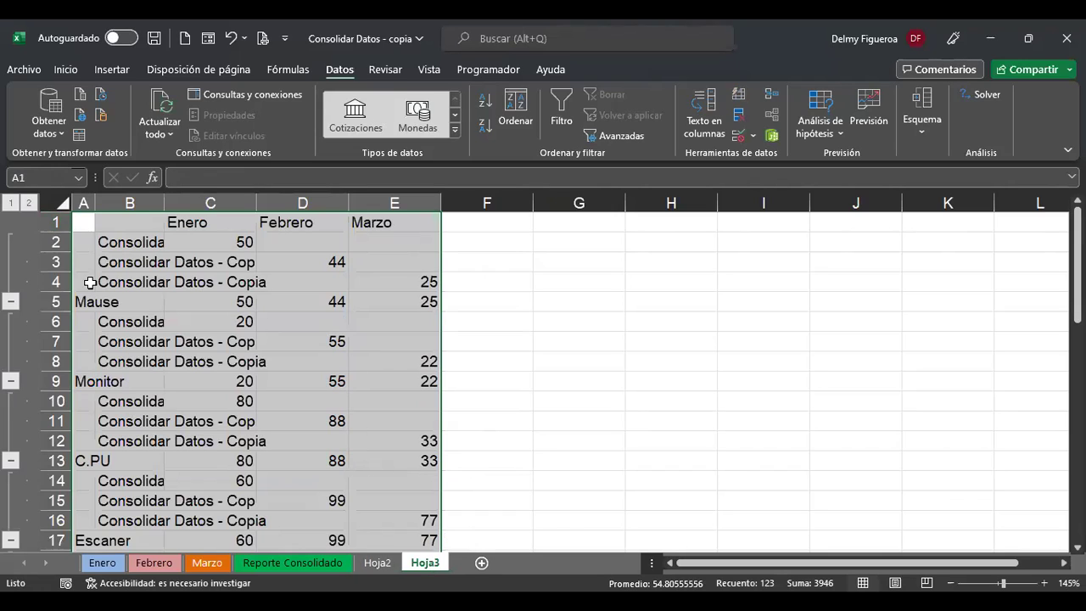
pyautogui.click(9, 203)
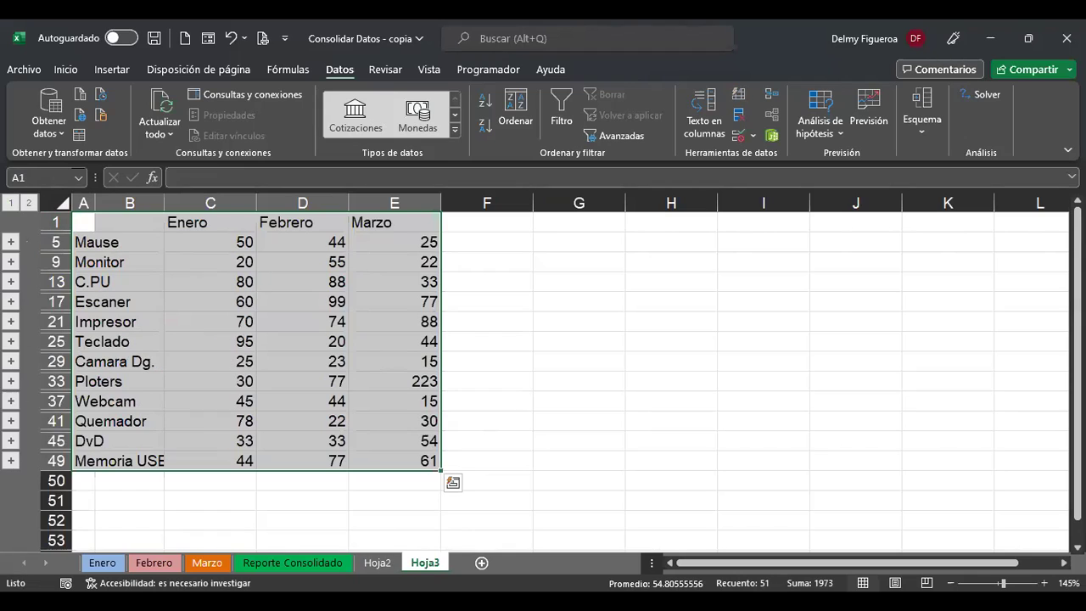
# Compare the first product's name and January quantity in the Enero sheet with the consolidations in Hoja3 and Hoja2
pyautogui.click(101, 562)
pyautogui.click(103, 245)
pyautogui.click(188, 246)
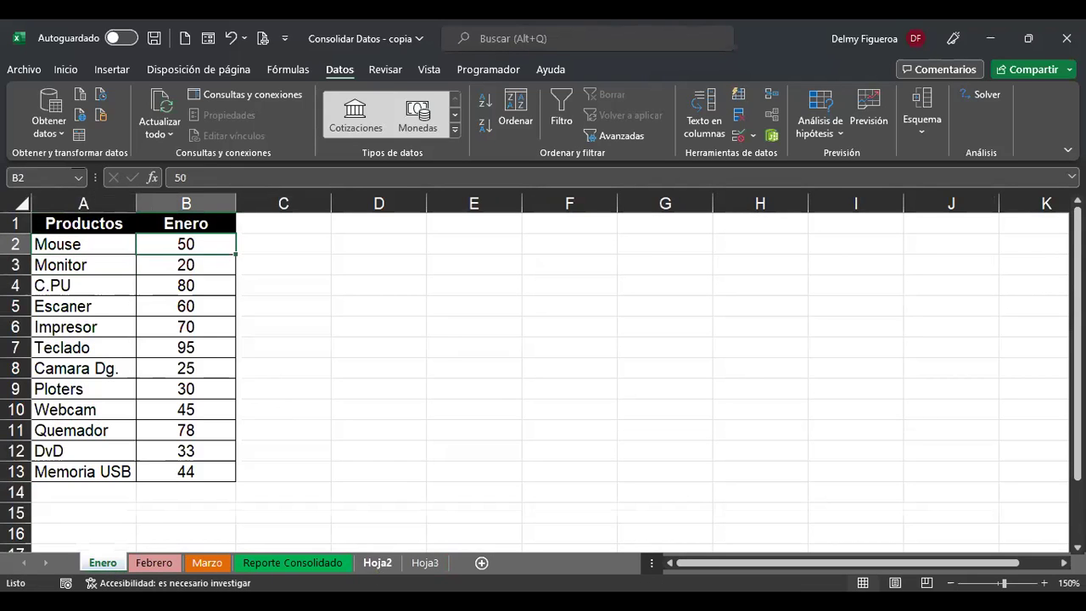
pyautogui.click(432, 564)
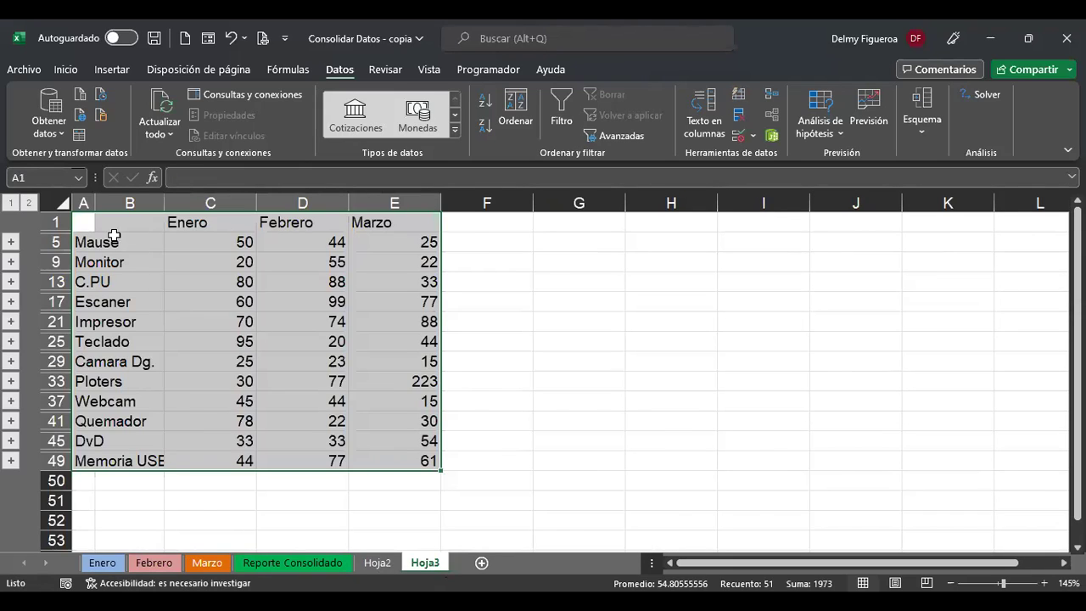
pyautogui.click(100, 237)
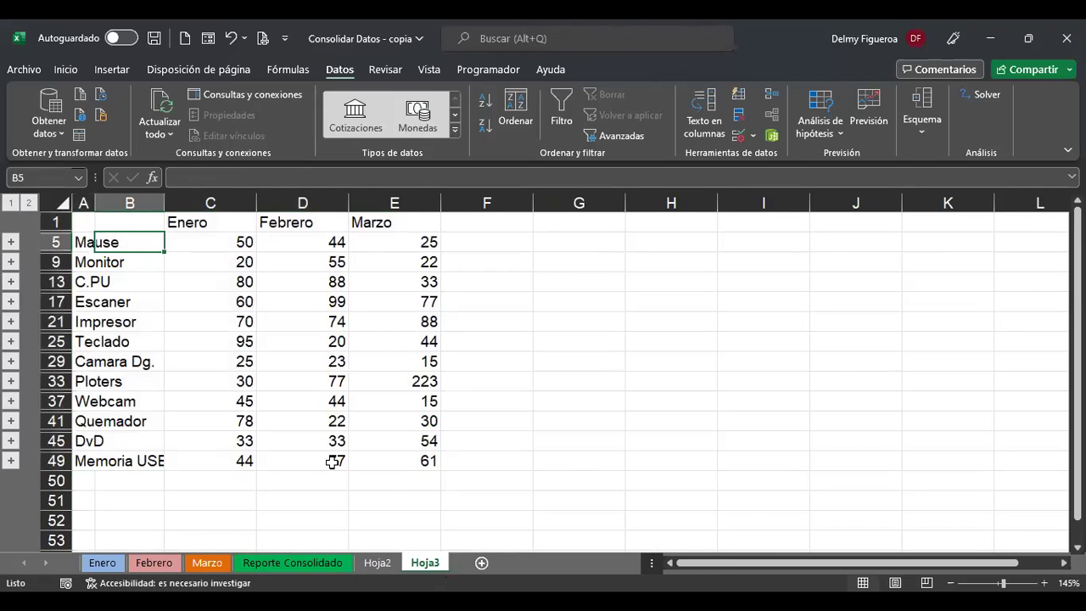
pyautogui.hotkey('ctrl', 'pageup')
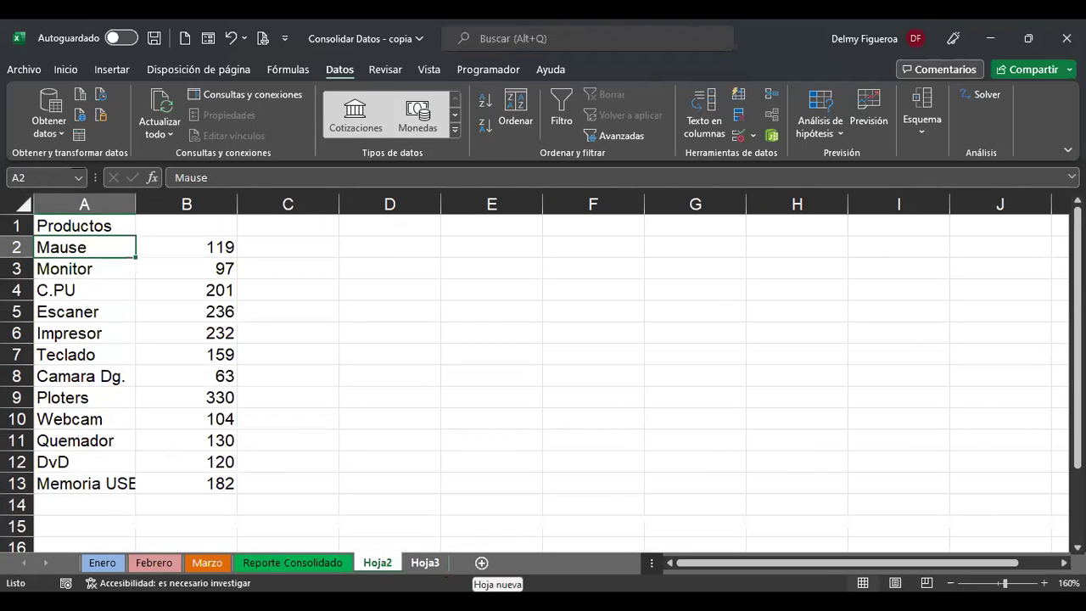
pyautogui.hotkey('ctrl', 'pagedown')
# Add a new sheet and use the named range Enero as the first reference of a Suma consolidation there
pyautogui.click(481, 563)
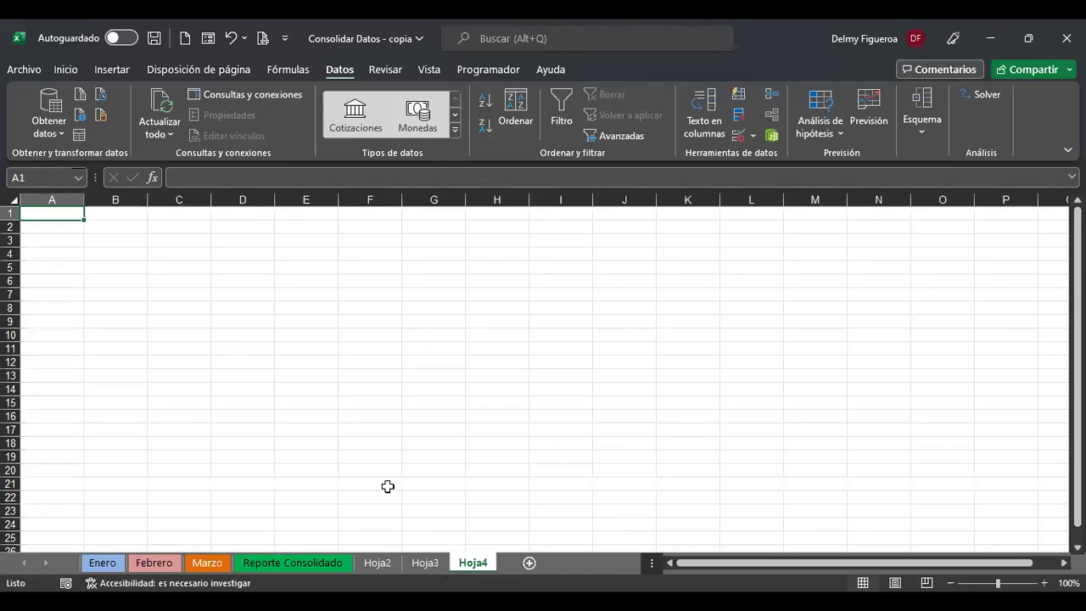
pyautogui.keyDown('ctrl'); pyautogui.scroll(3, 291, 424); pyautogui.keyUp('ctrl')
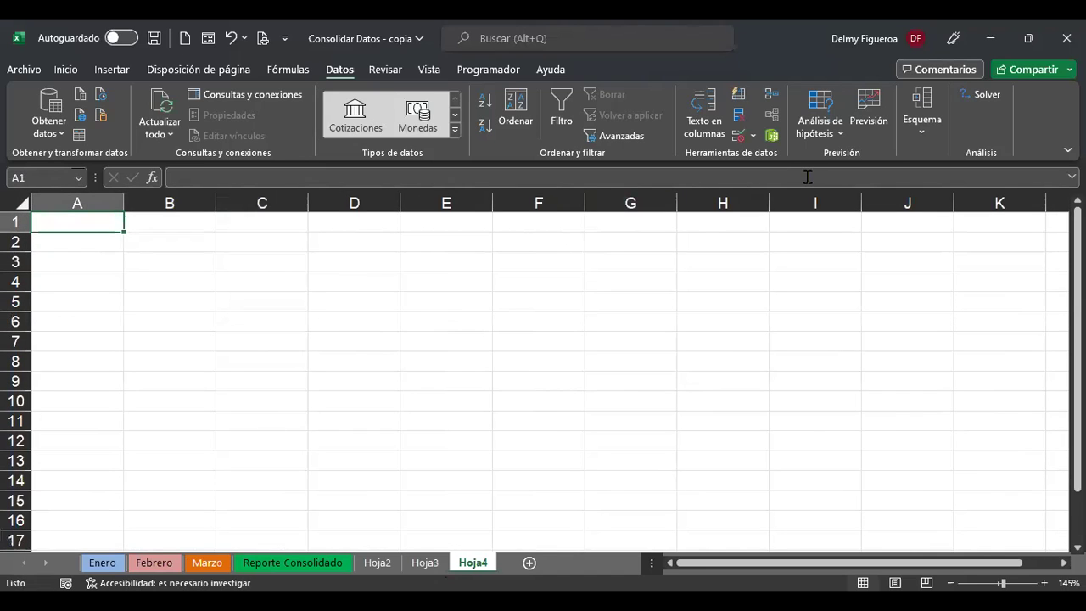
pyautogui.click(769, 95)
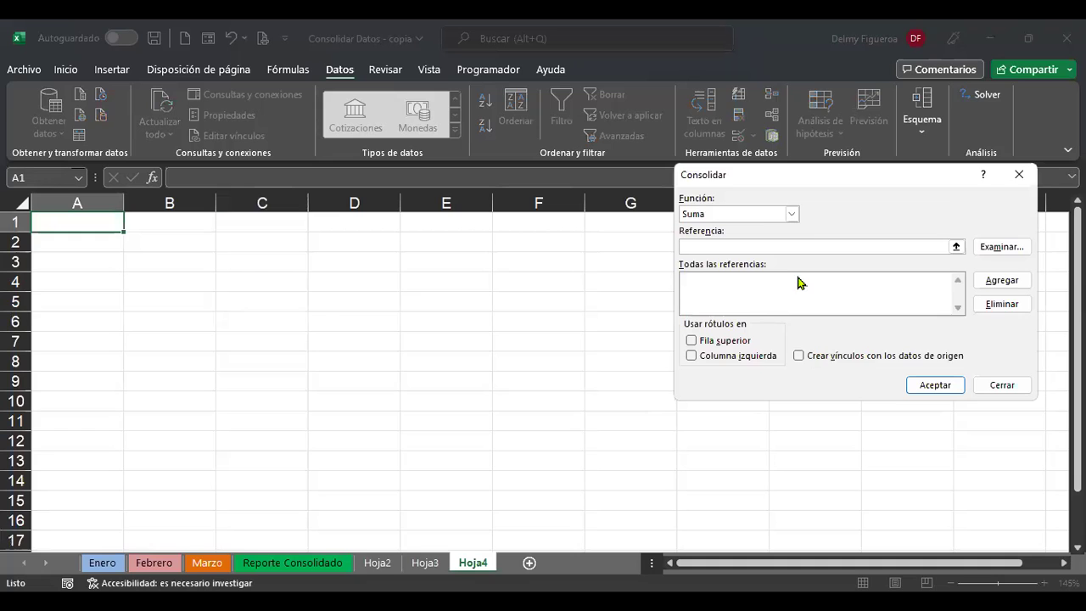
pyautogui.press('F3')
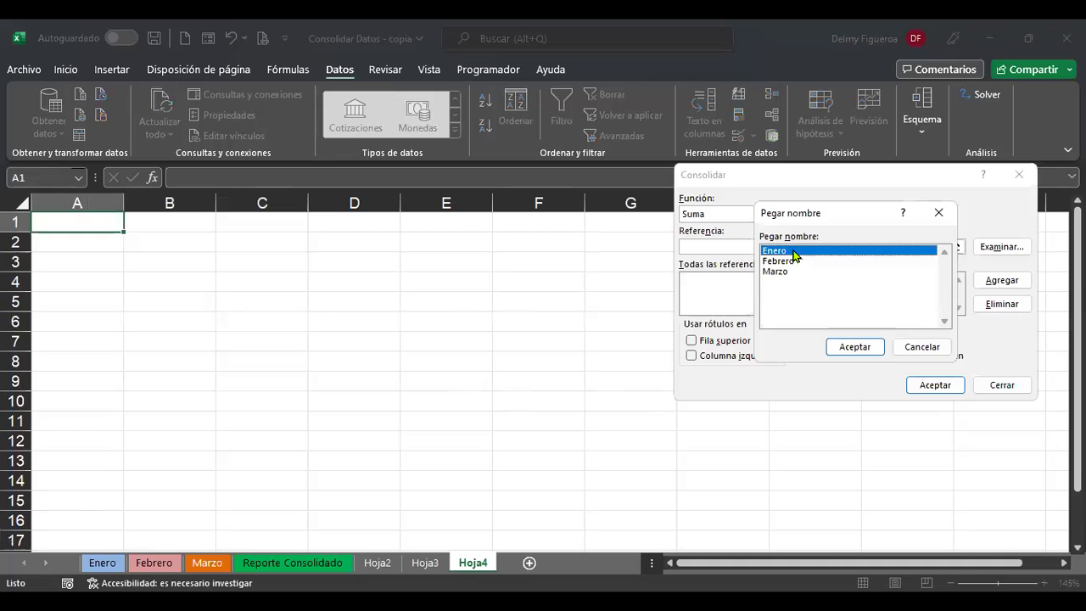
pyautogui.press('Return')
pyautogui.click(1002, 280)
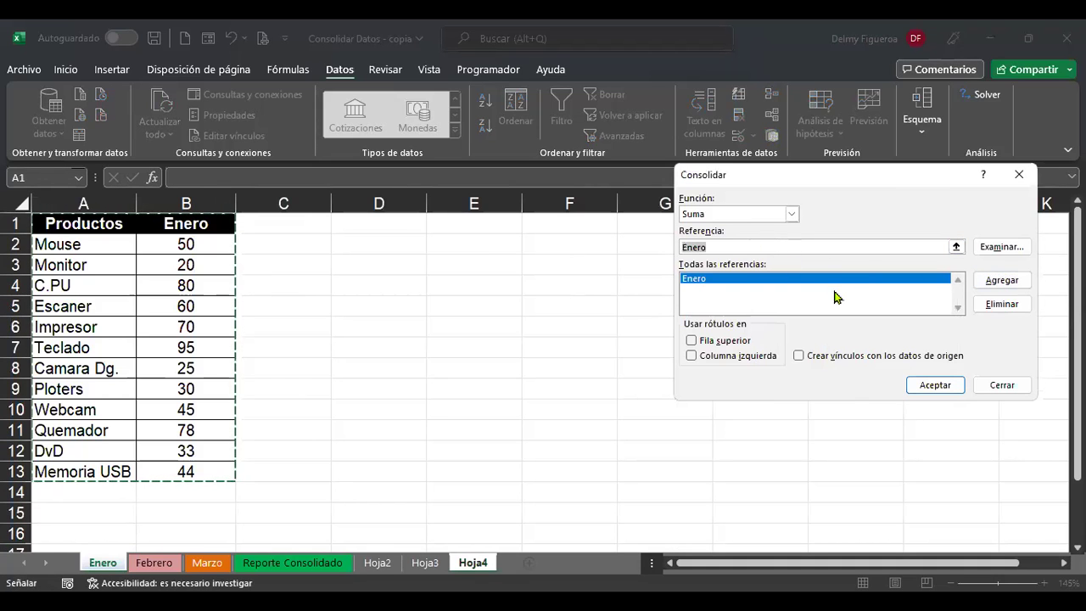
# Include the named ranges Febrero and Marzo as the second and third consolidation references
pyautogui.press('F3')
pyautogui.click(806, 262)
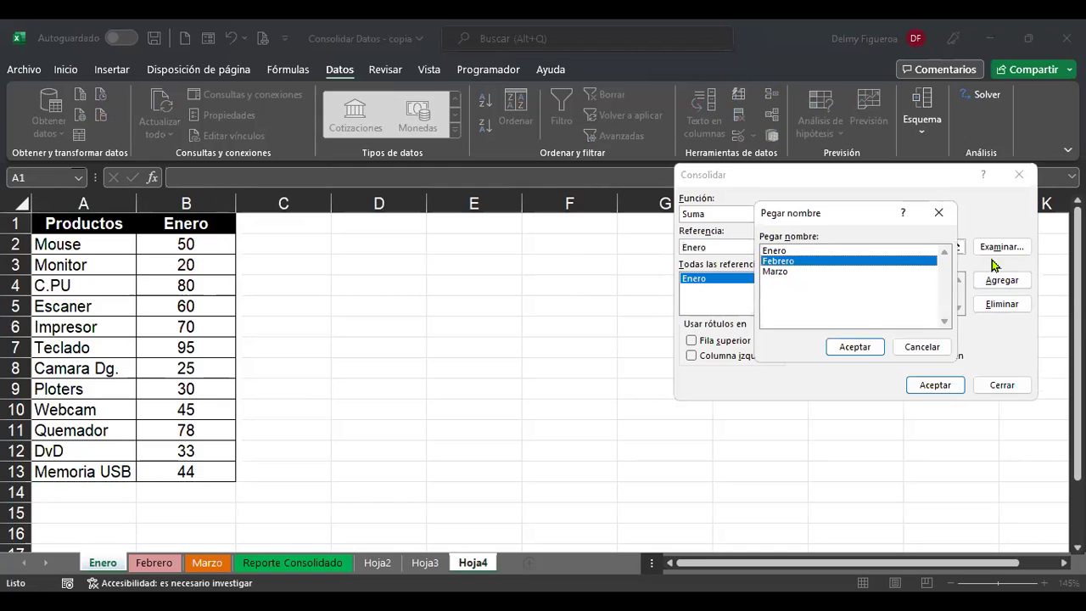
pyautogui.click(855, 347)
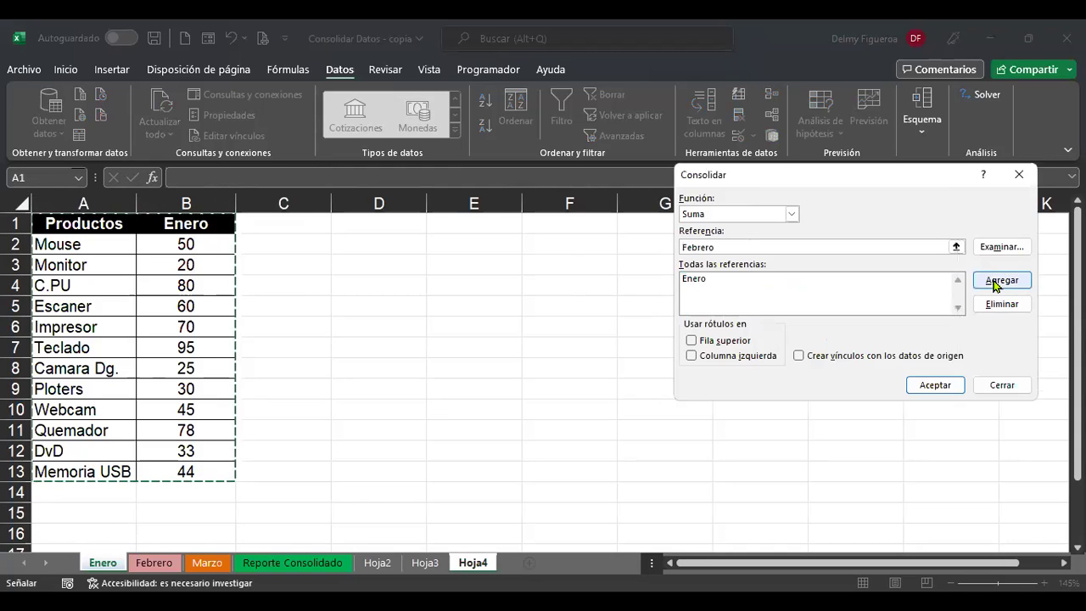
pyautogui.click(1002, 280)
pyautogui.press('F3')
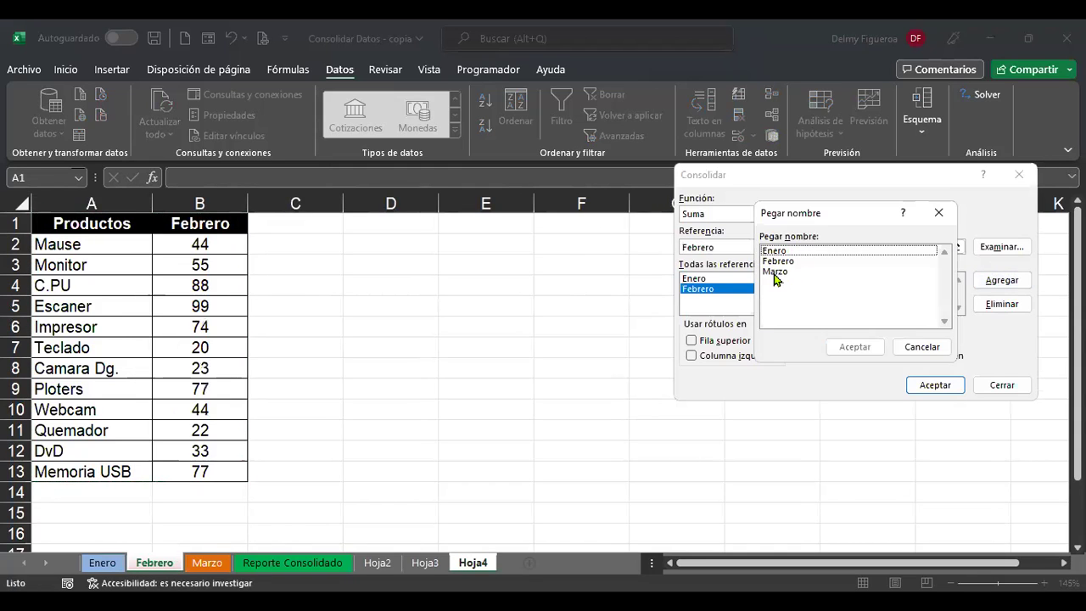
pyautogui.click(779, 274)
pyautogui.click(856, 347)
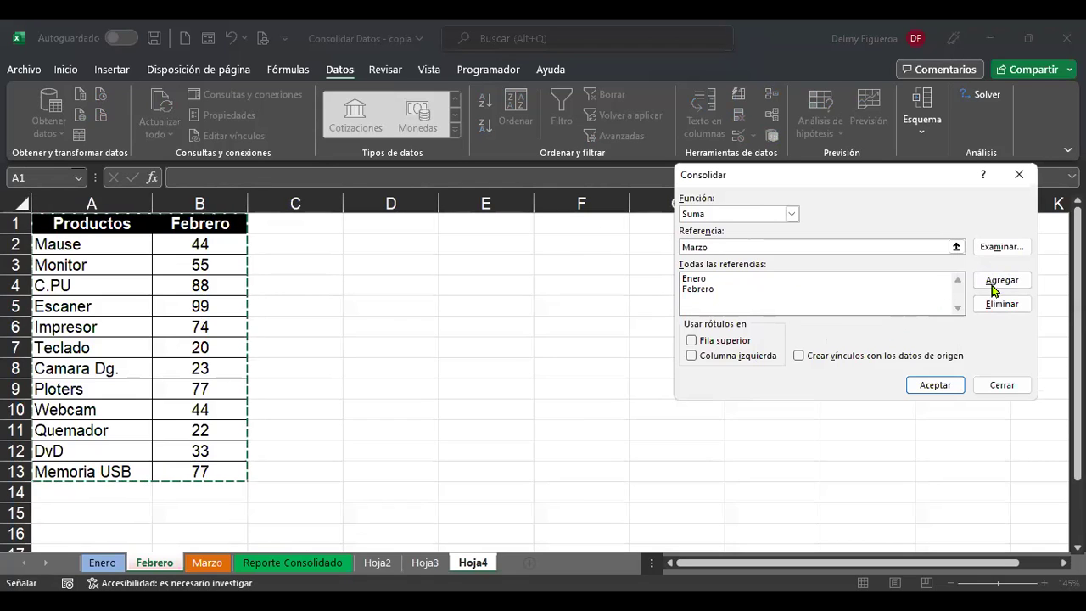
pyautogui.click(1001, 284)
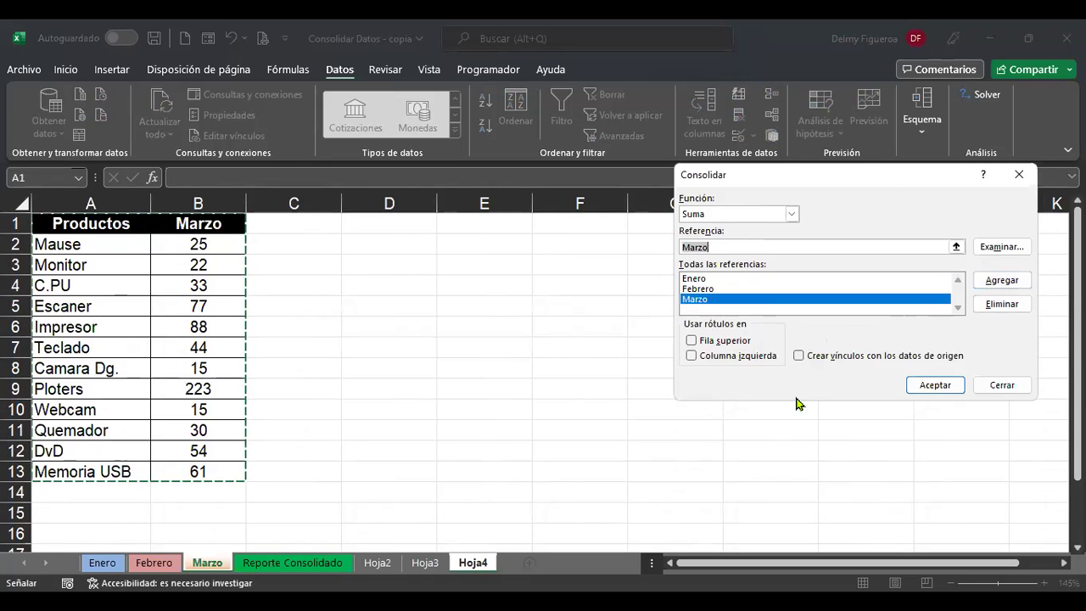
# Run the Hoja4 consolidation without labels, and run it again with labels from the top row only
pyautogui.click(692, 341)
pyautogui.press('Return')
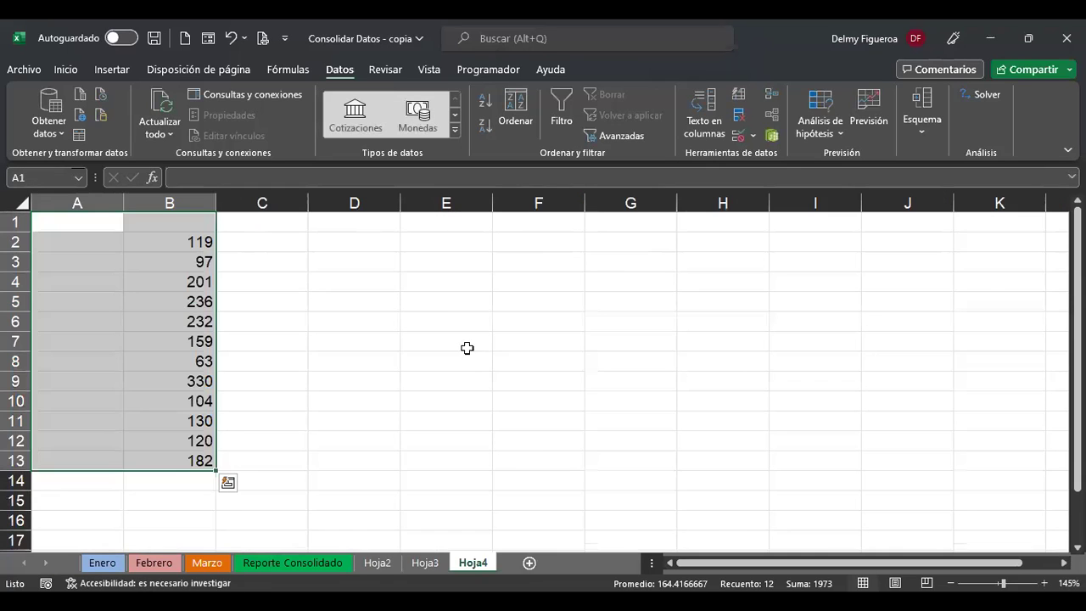
pyautogui.click(773, 94)
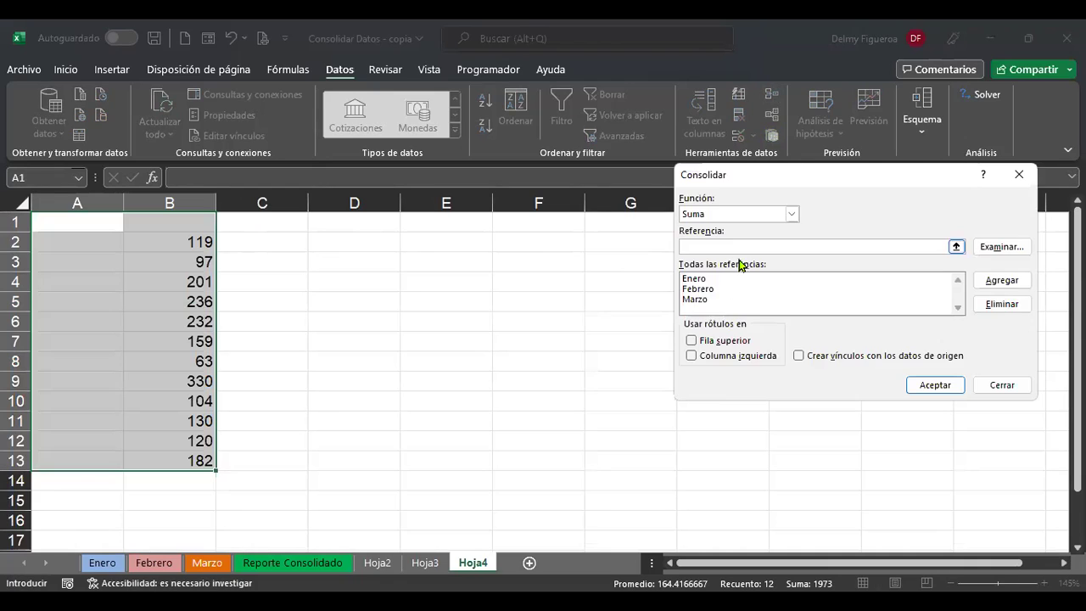
pyautogui.click(691, 342)
pyautogui.click(919, 386)
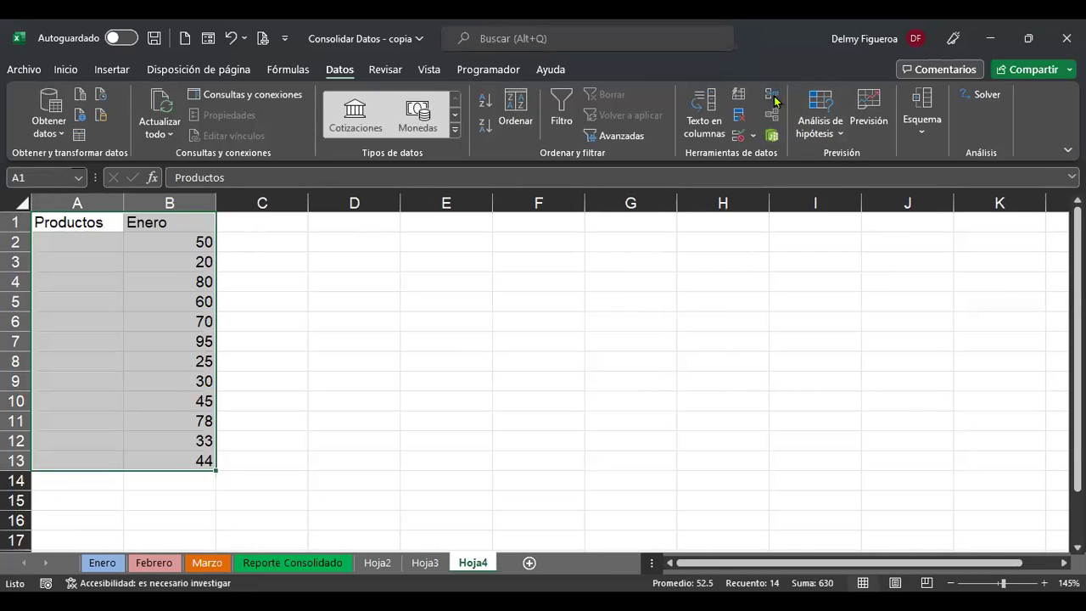
# Repeat the consolidation using labels from both the top row and the left column, without source links
pyautogui.click(774, 123)
pyautogui.click(692, 355)
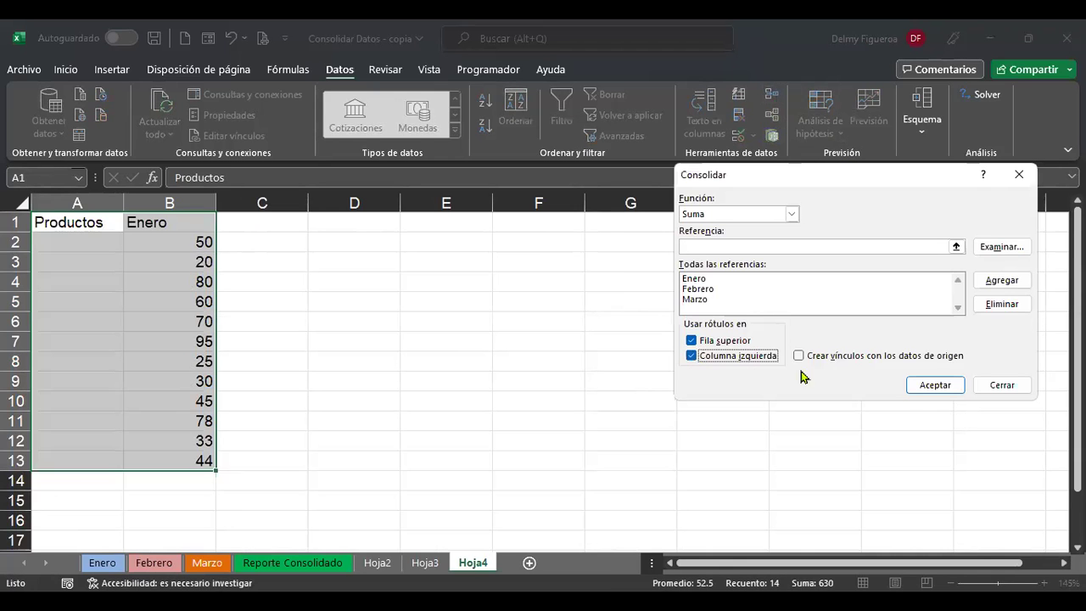
pyautogui.click(925, 386)
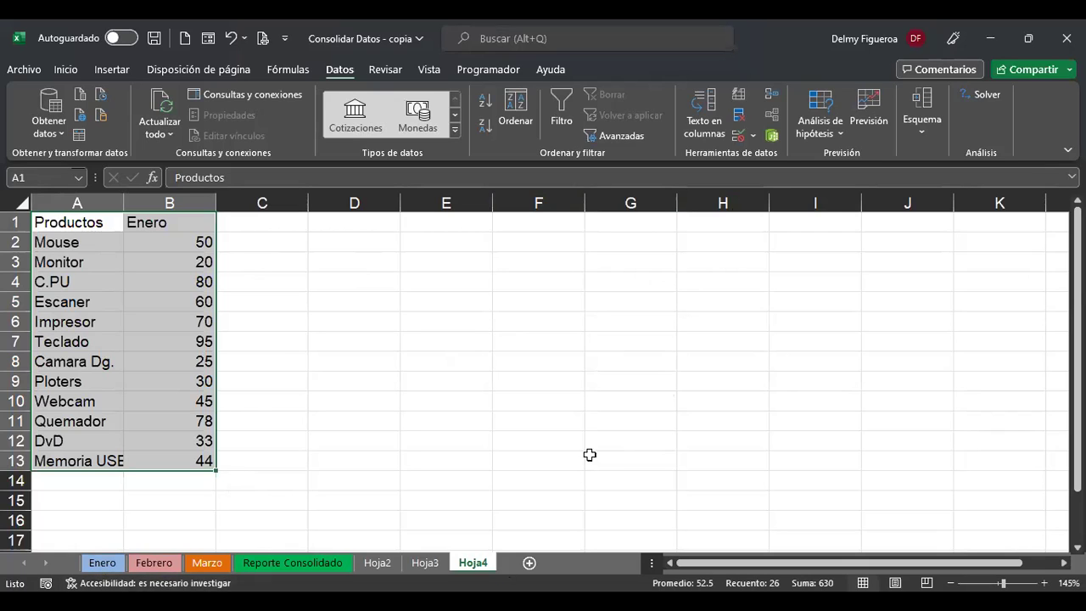
# Review the Enero, Febrero and Marzo references, rerun the consolidation with the same labels, and inspect the resulting quantities
pyautogui.click(769, 97)
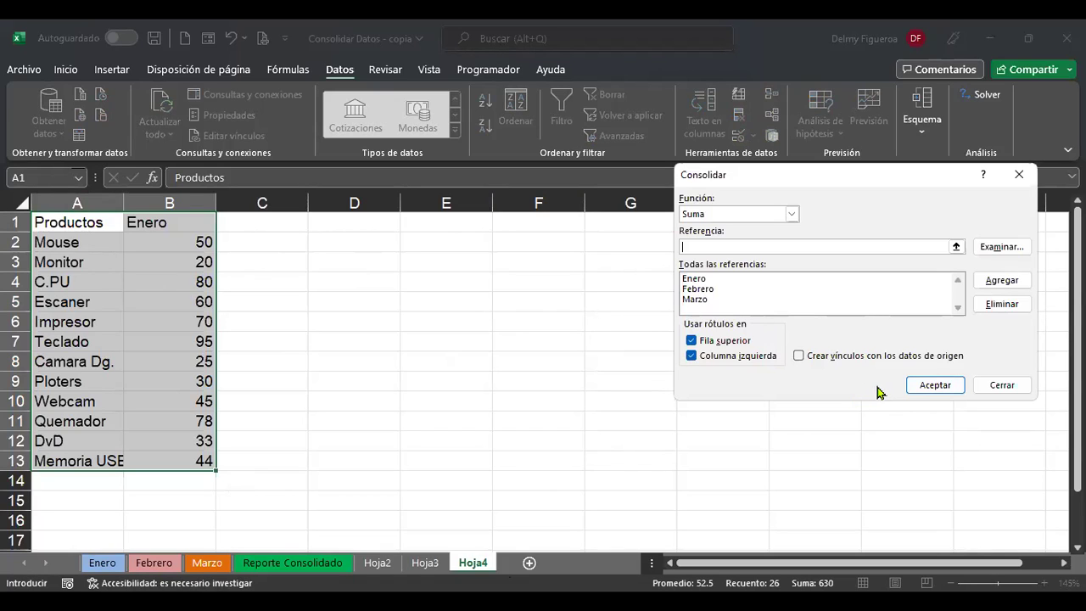
pyautogui.click(703, 282)
pyautogui.click(702, 290)
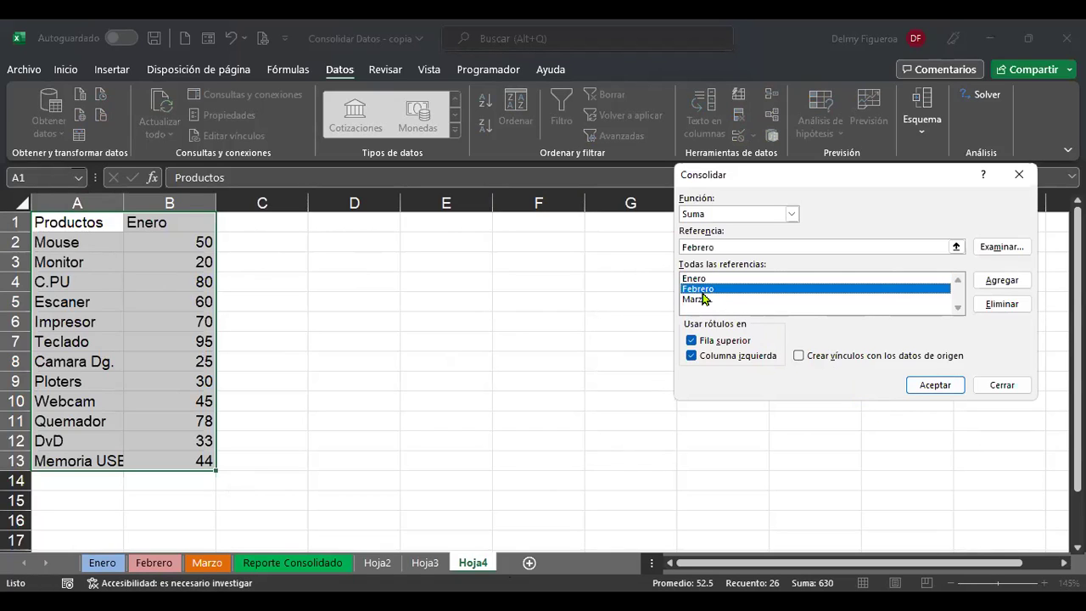
pyautogui.click(705, 300)
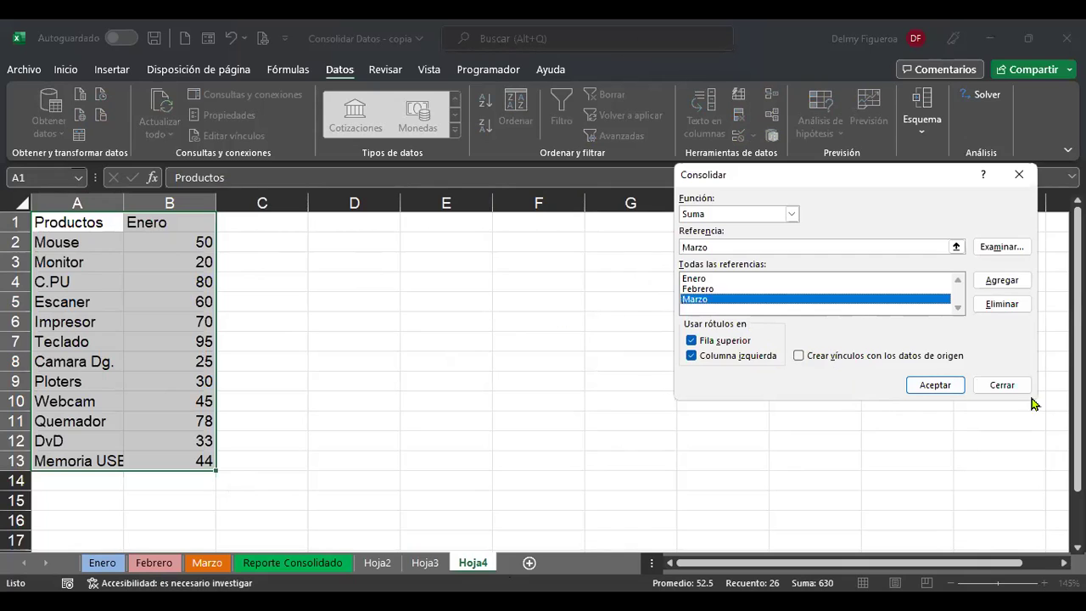
pyautogui.click(934, 385)
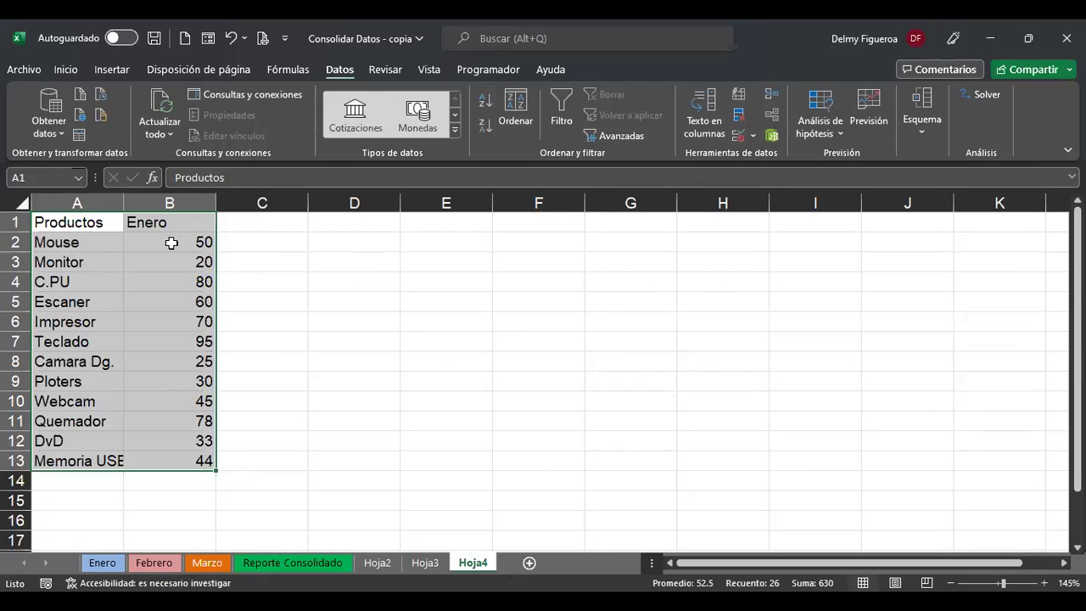
pyautogui.click(172, 242)
pyautogui.click(170, 287)
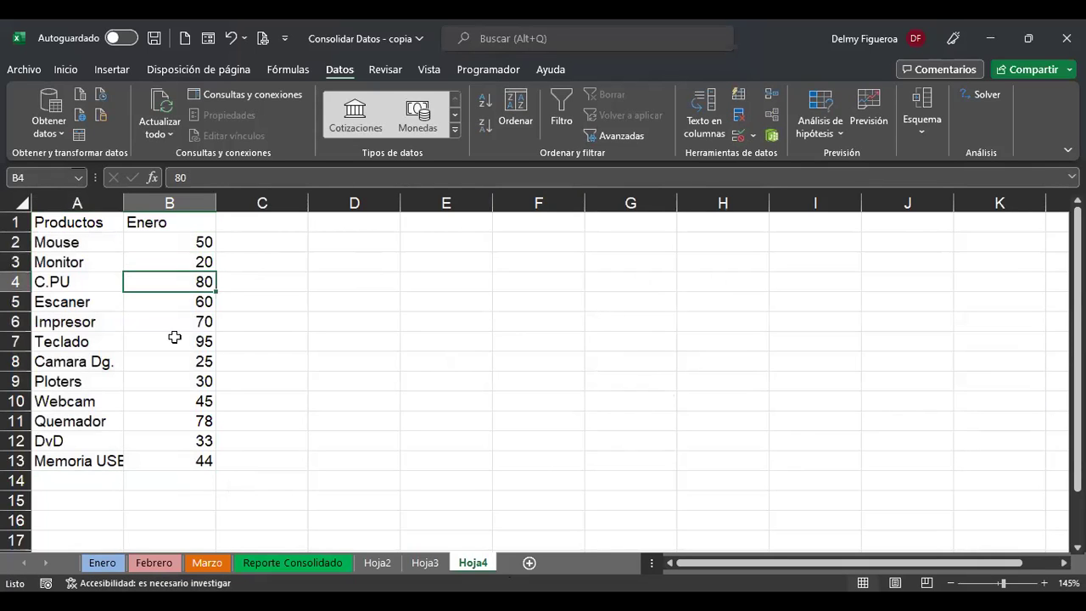
# Run the consolidation at cell B7 with top-row and left-column labels and links to the source data
pyautogui.click(174, 337)
pyautogui.click(772, 96)
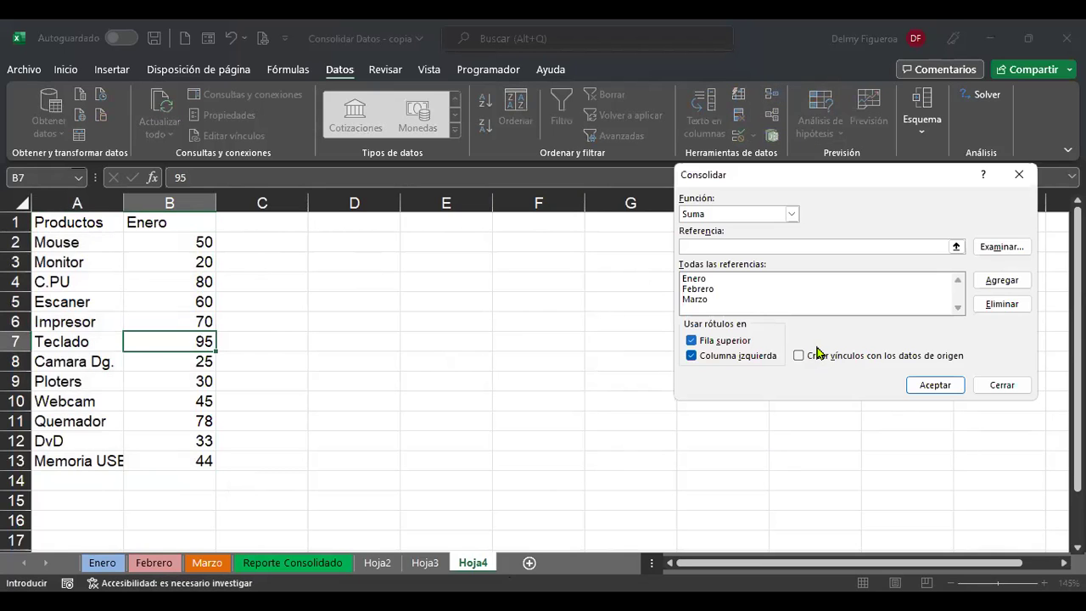
pyautogui.click(799, 357)
pyautogui.click(935, 384)
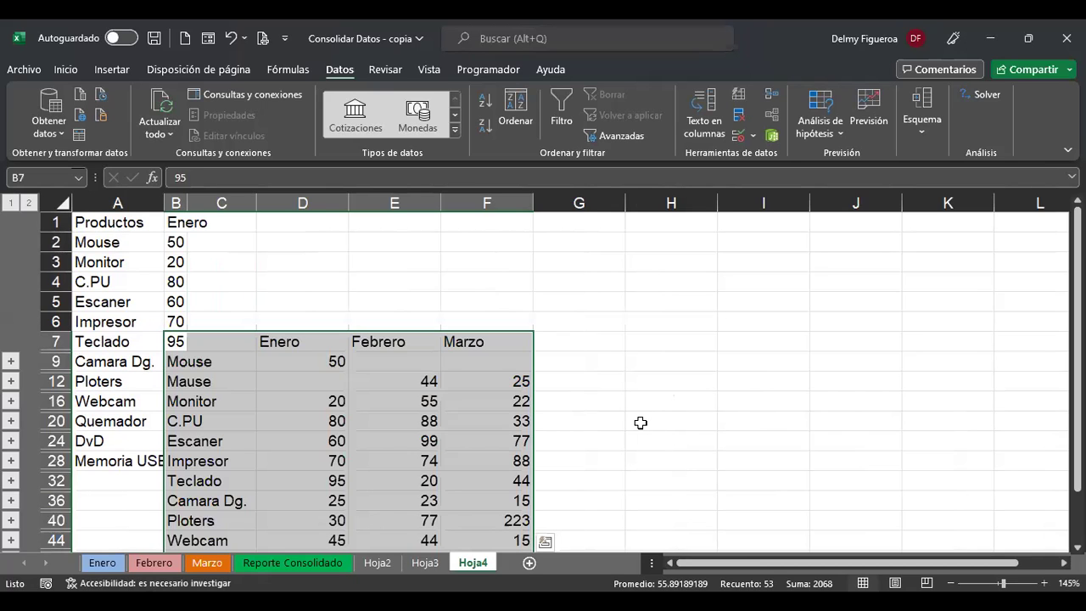
# Compare the result with Hoja3 and clear all cell contents from Hoja4
pyautogui.hotkey('ctrl', 'pageup')
pyautogui.hotkey('ctrl', 'pagedown')
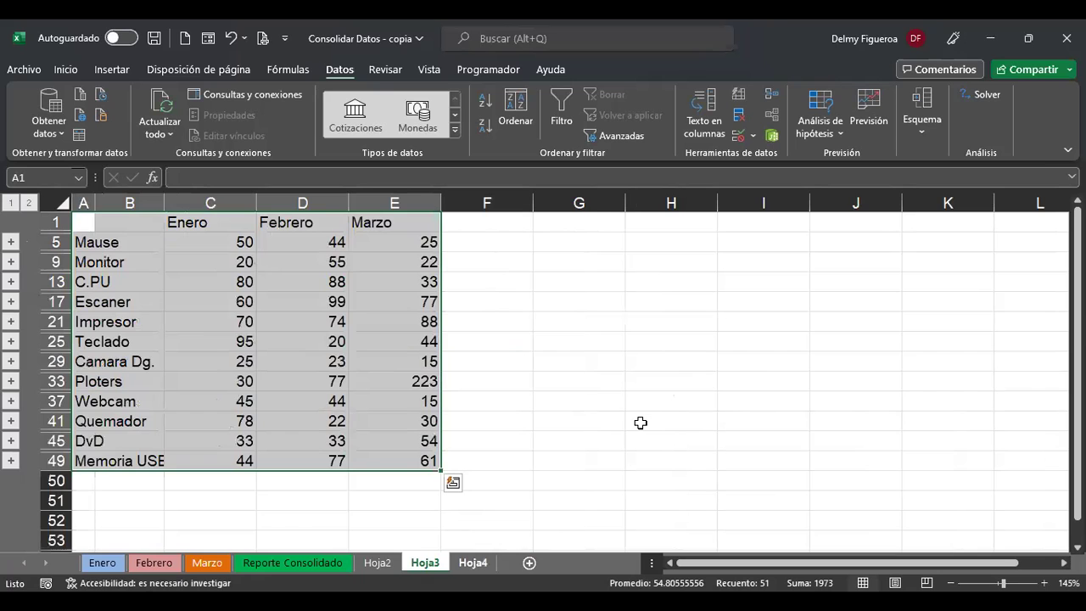
pyautogui.hotkey('ctrl', 'pagedown')
pyautogui.moveTo(85, 221); pyautogui.dragTo(774, 567)
pyautogui.click(58, 204)
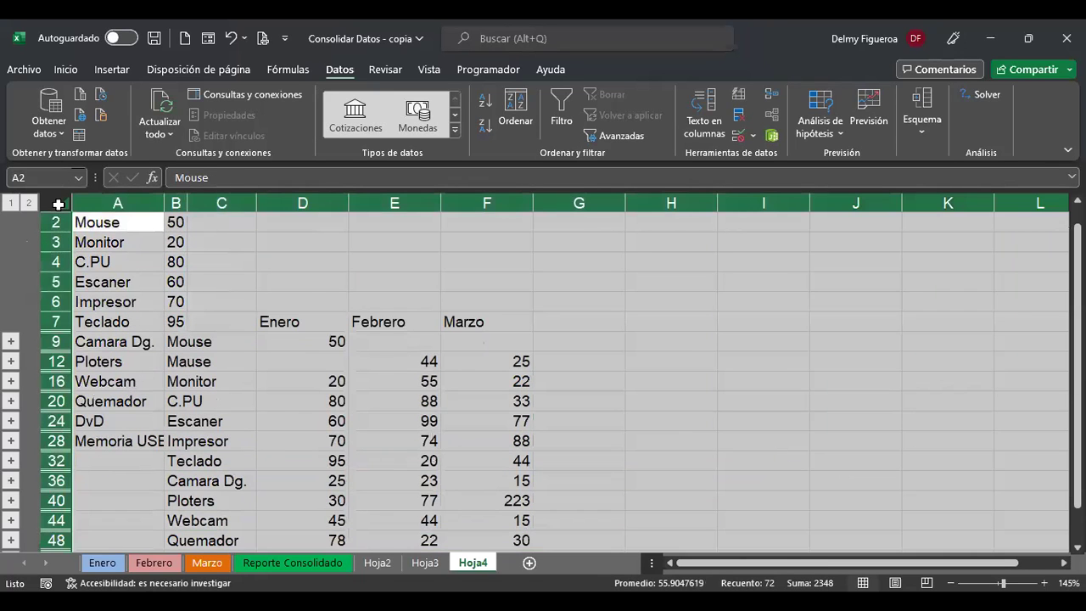
pyautogui.press('Delete')
pyautogui.click(121, 225)
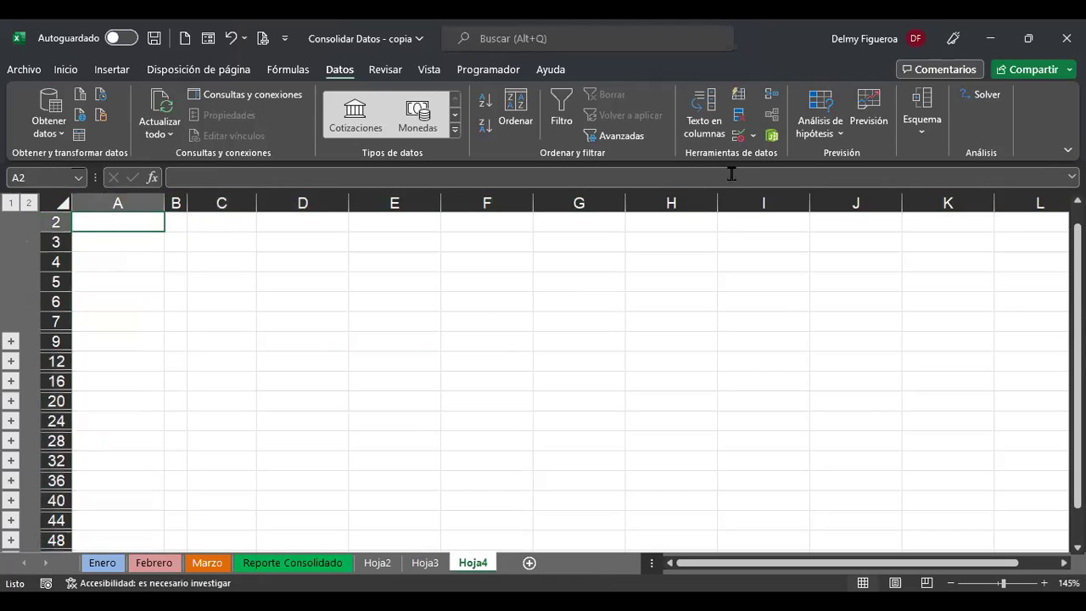
# Consolidate the three ranges at cell A2 of Hoja4 with both label options and source links, and autofit column C
pyautogui.click(773, 98)
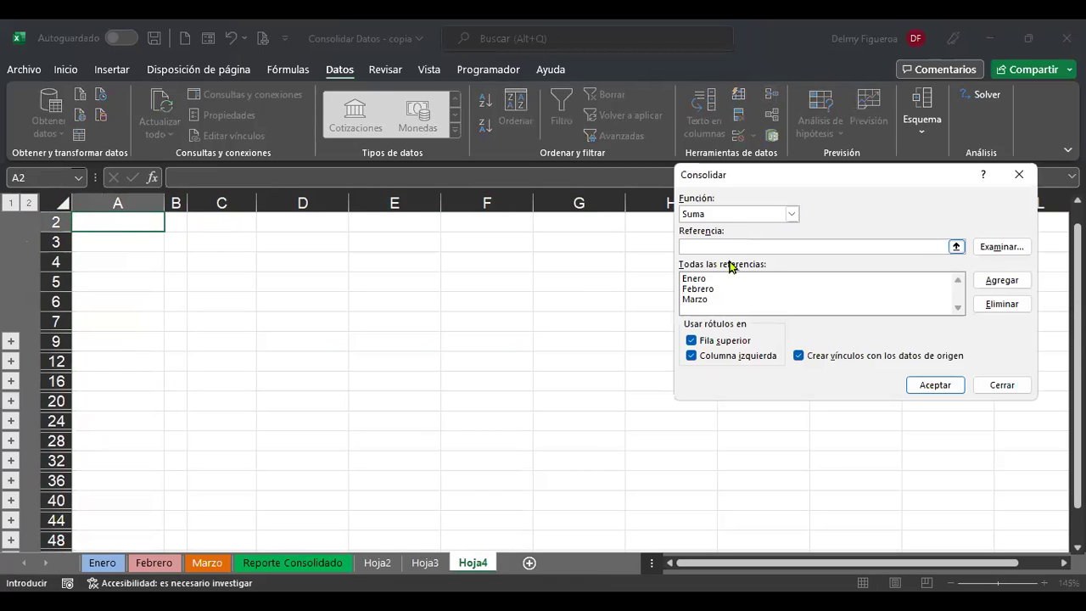
pyautogui.click(936, 384)
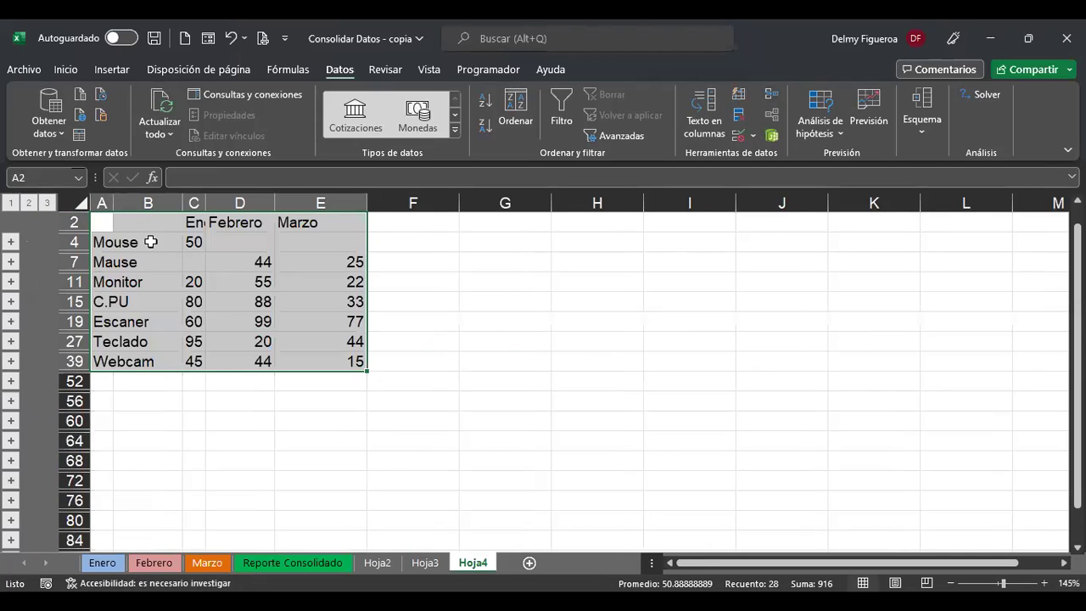
pyautogui.click(150, 242)
pyautogui.doubleClick(206, 203)
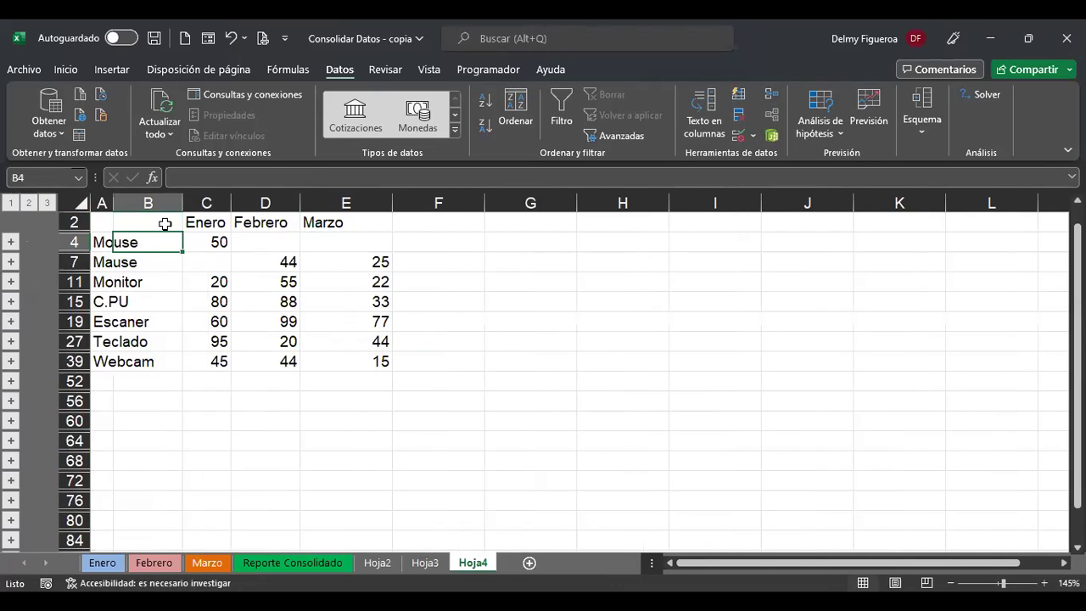
pyautogui.click(102, 241)
pyautogui.click(504, 265)
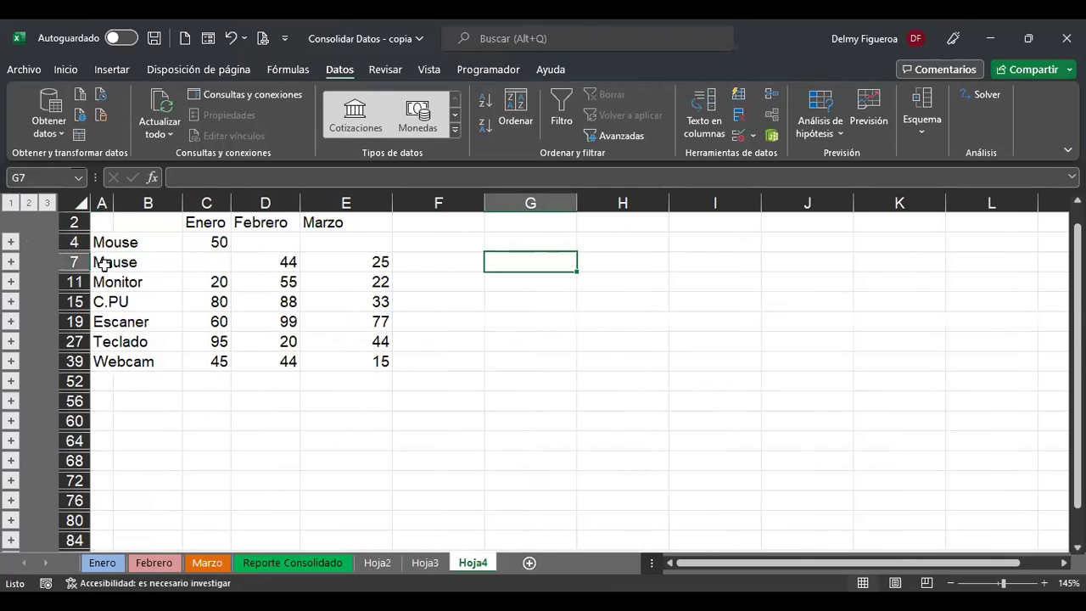
# Compare the first product's name across the Enero, Febrero and Marzo sheets and return to the consolidated result in Hoja4
pyautogui.click(103, 563)
pyautogui.click(64, 243)
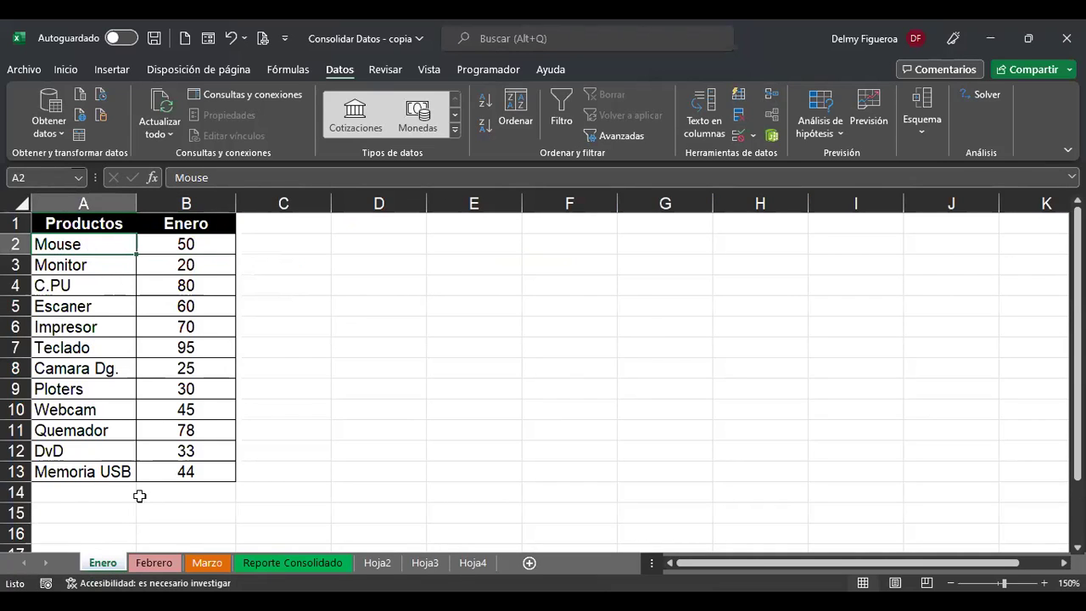
pyautogui.click(168, 567)
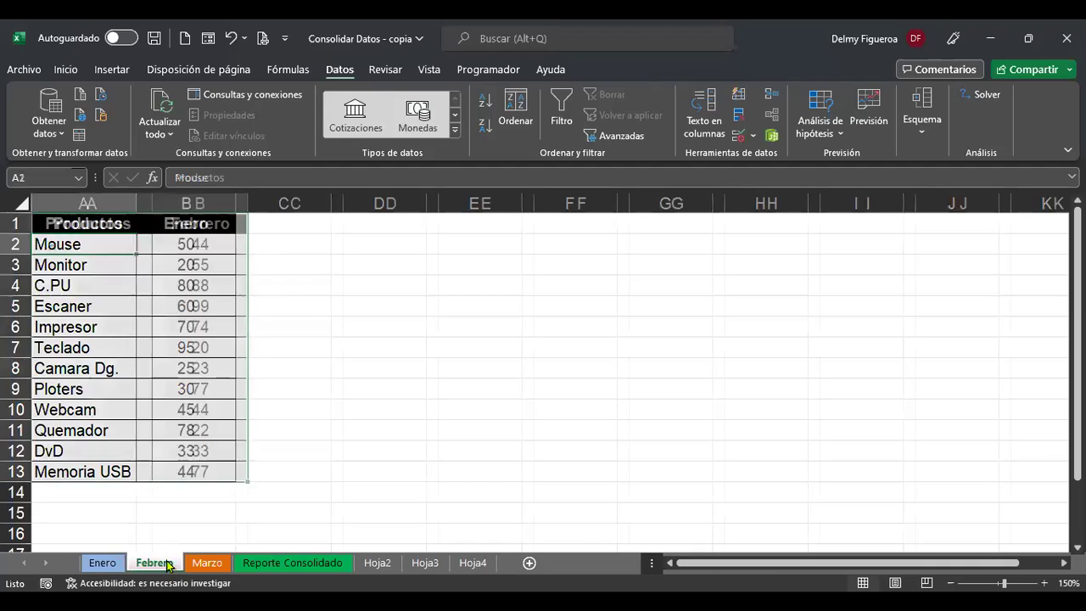
pyautogui.click(207, 563)
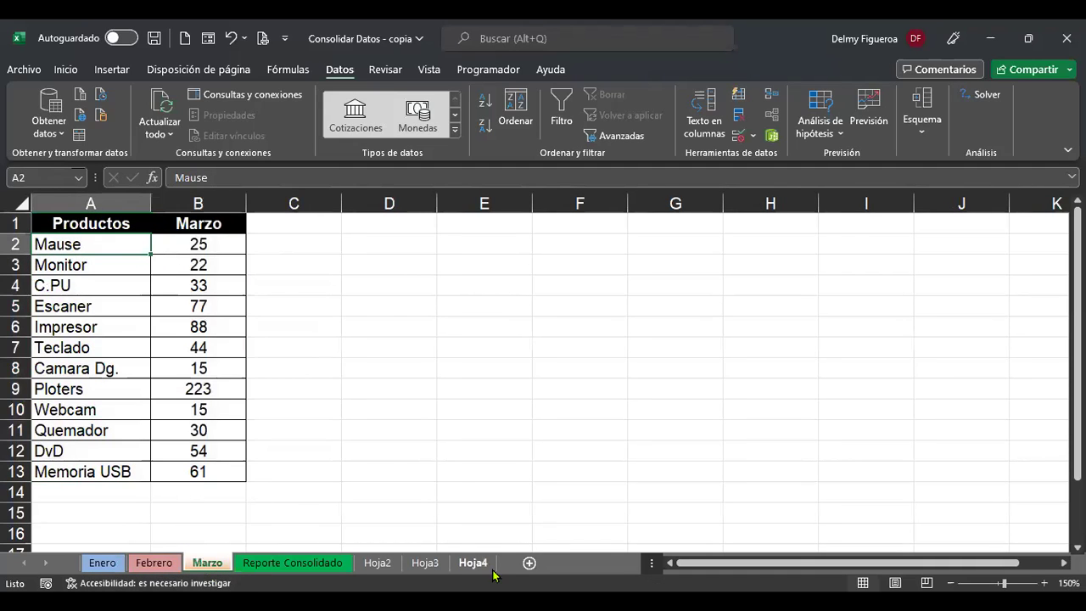
pyautogui.click(492, 568)
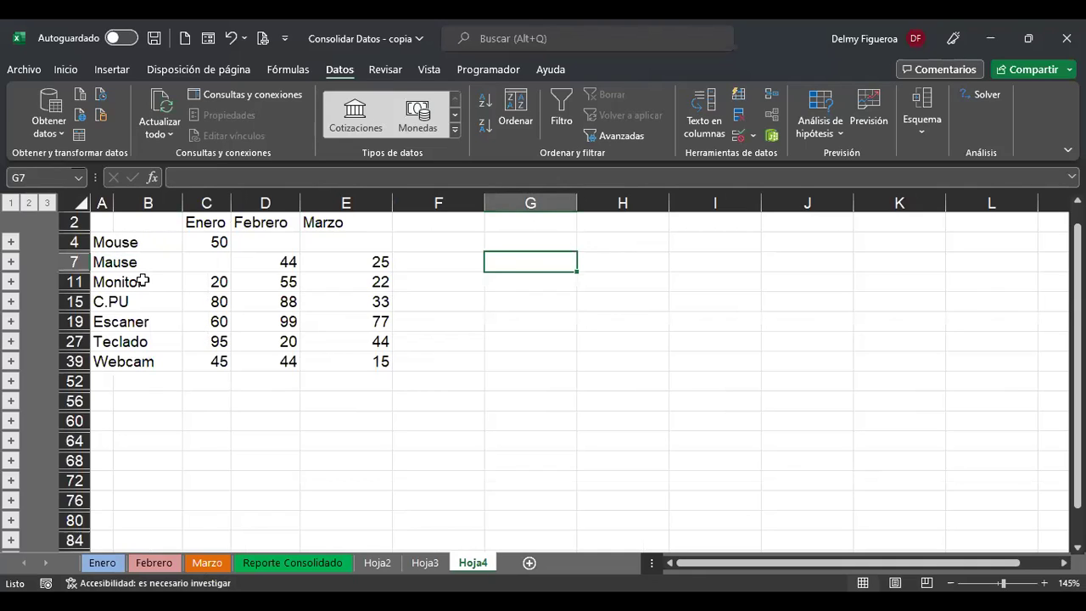
# Examine the Mouse and Mause rows in Hoja4, checking the Enero, Febrero and Marzo cells of each
pyautogui.moveTo(285, 244); pyautogui.dragTo(317, 242)
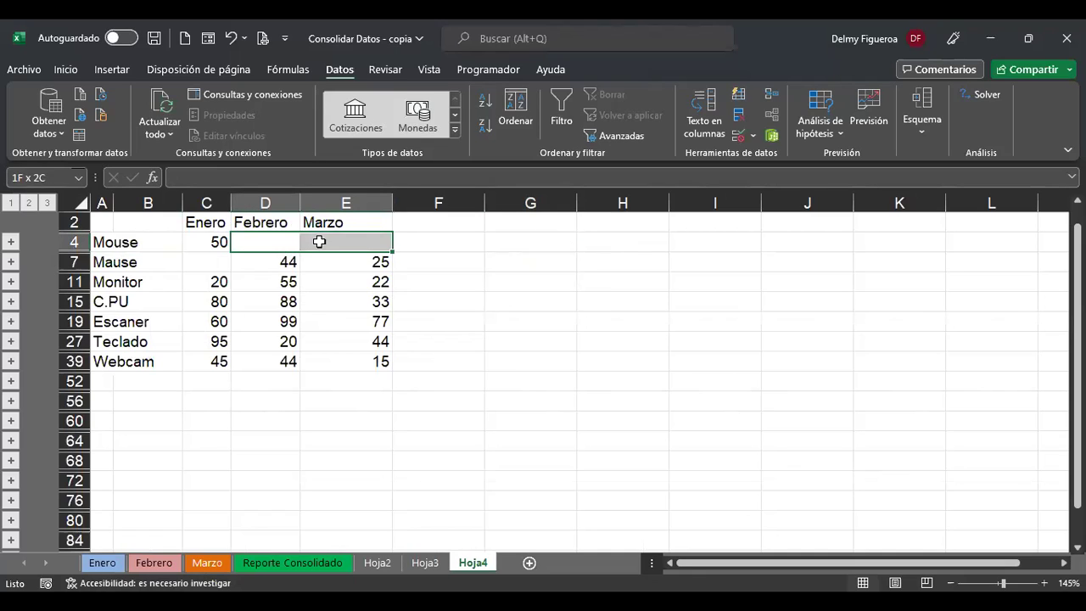
pyautogui.click(107, 244)
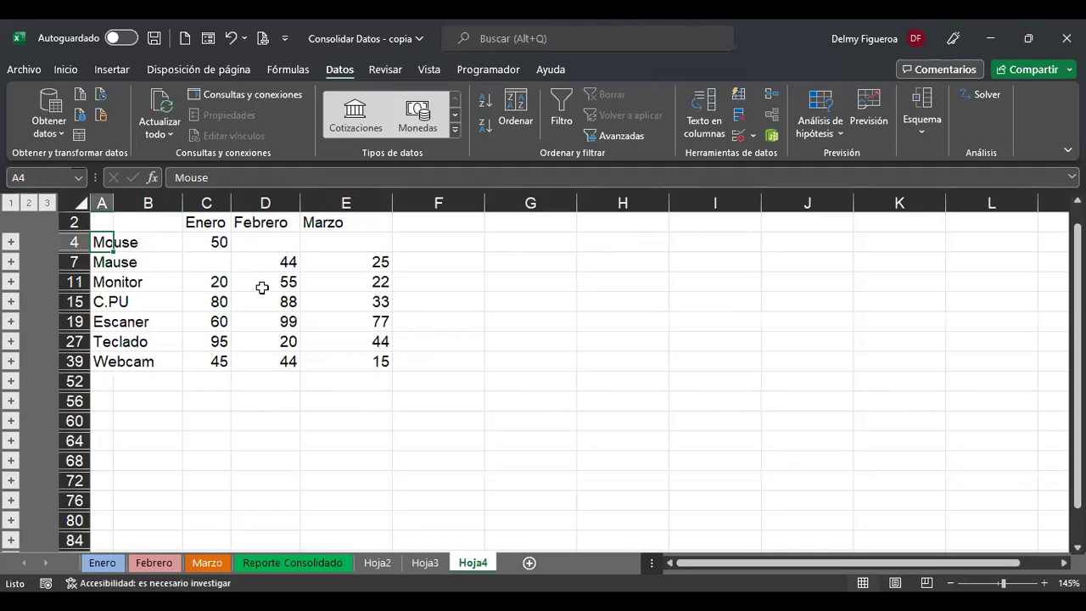
pyautogui.click(548, 233)
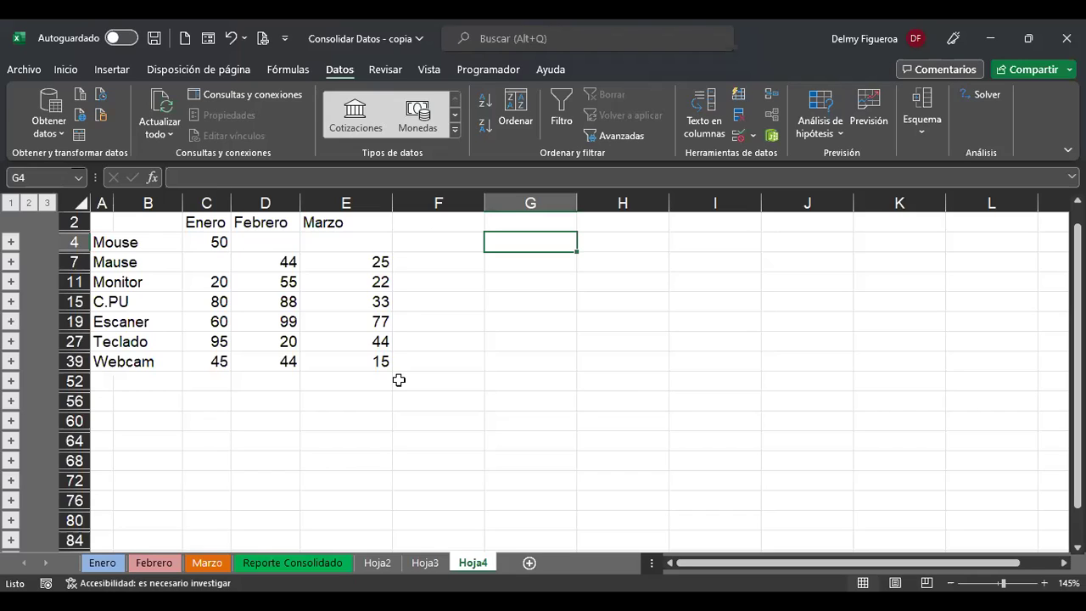
pyautogui.click(219, 240)
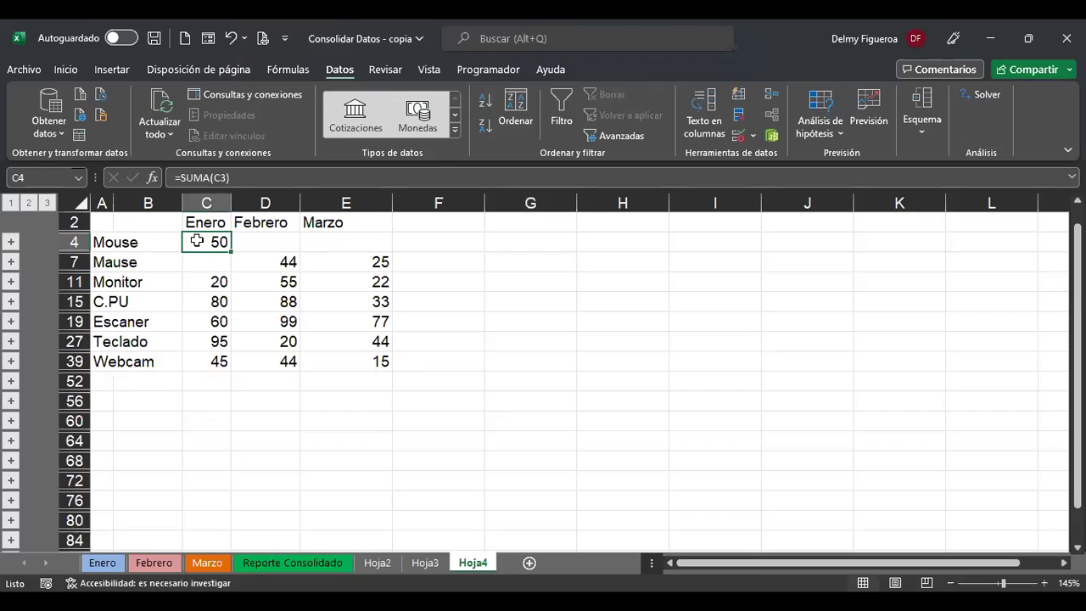
pyautogui.moveTo(289, 242); pyautogui.dragTo(316, 243)
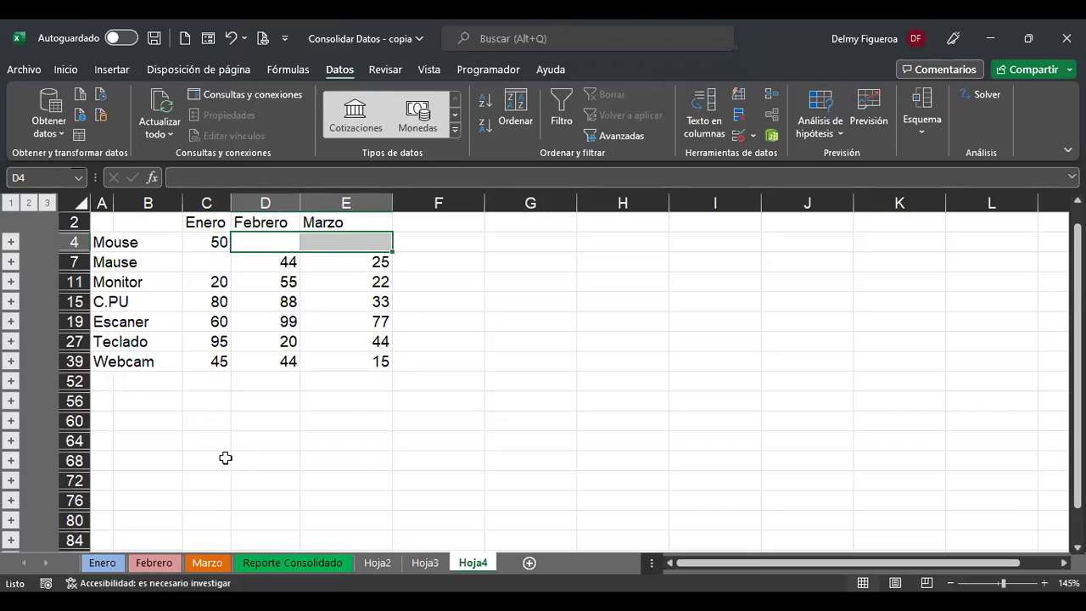
pyautogui.click(107, 239)
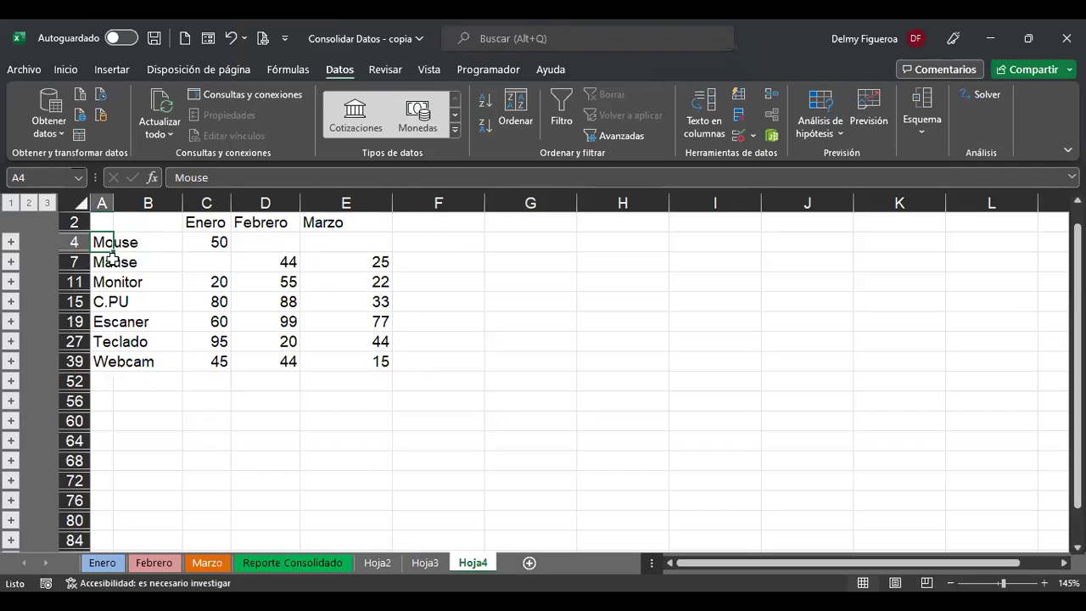
pyautogui.click(108, 261)
pyautogui.click(215, 262)
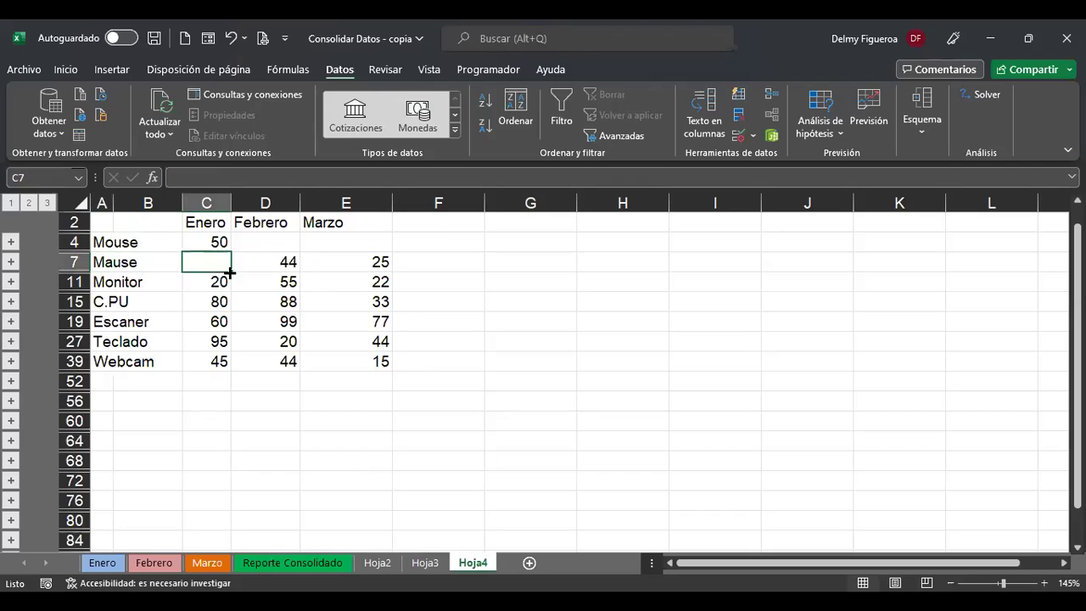
pyautogui.click(367, 259)
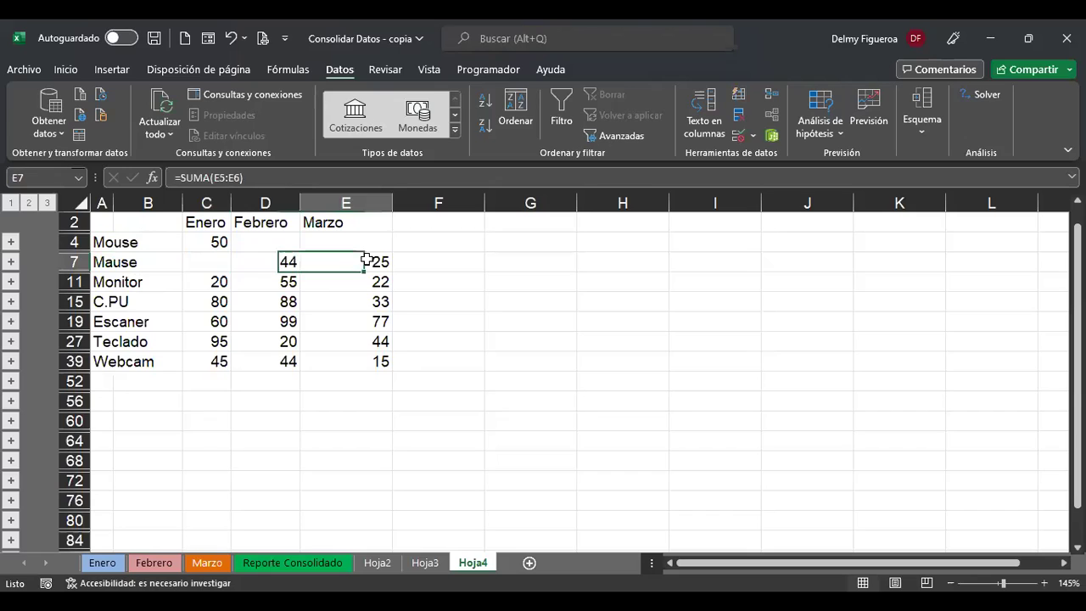
pyautogui.click(378, 242)
pyautogui.click(269, 235)
pyautogui.click(348, 238)
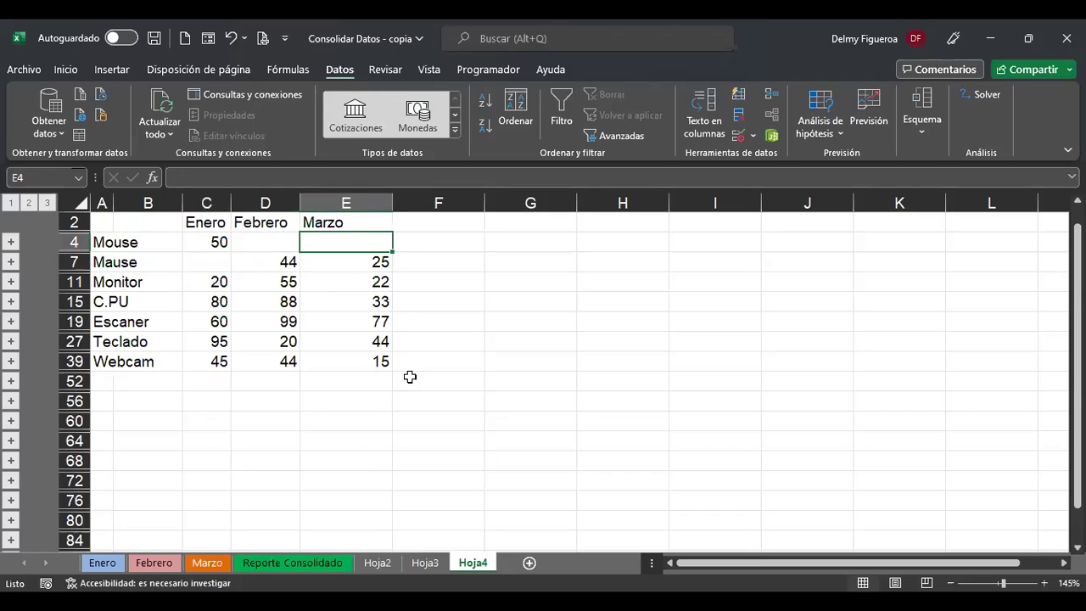
# Delete the entire Teclado row, row 7, from the Febrero sheet
pyautogui.click(102, 563)
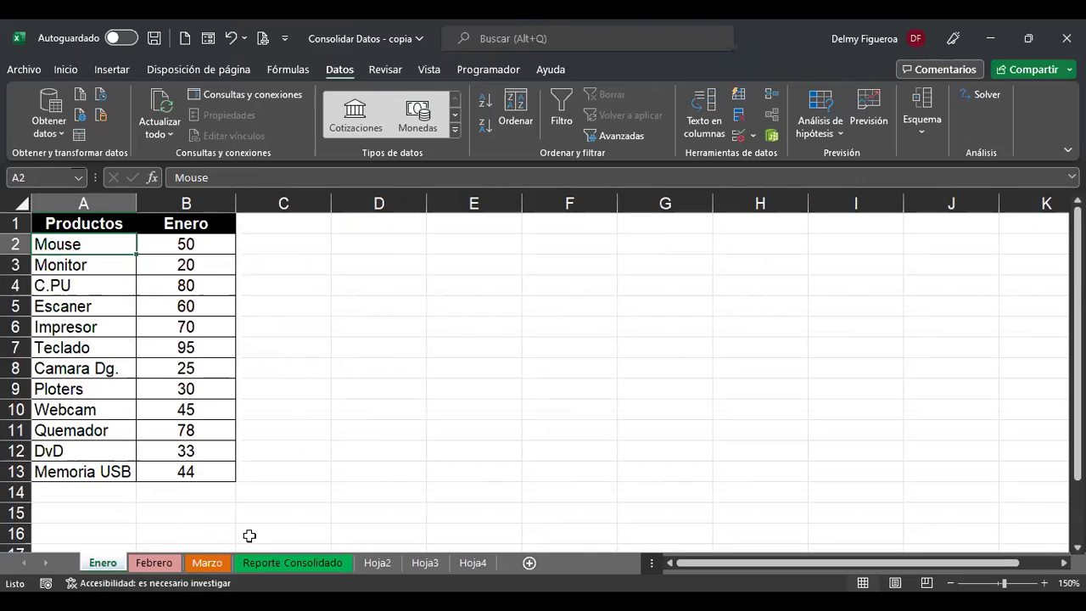
pyautogui.click(14, 389)
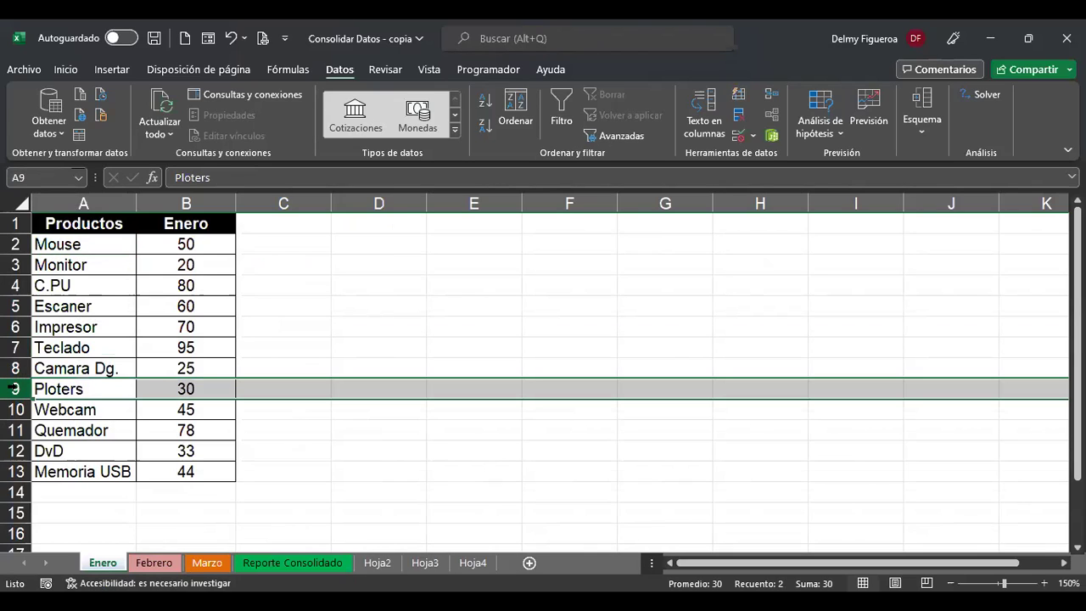
pyautogui.click(156, 563)
pyautogui.click(281, 347)
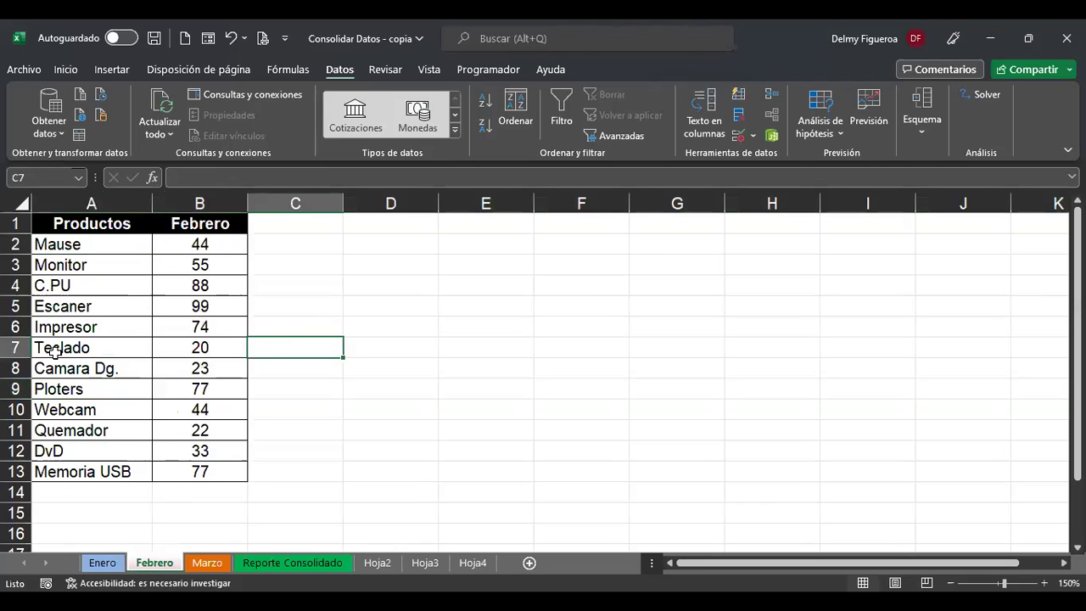
pyautogui.click(16, 348)
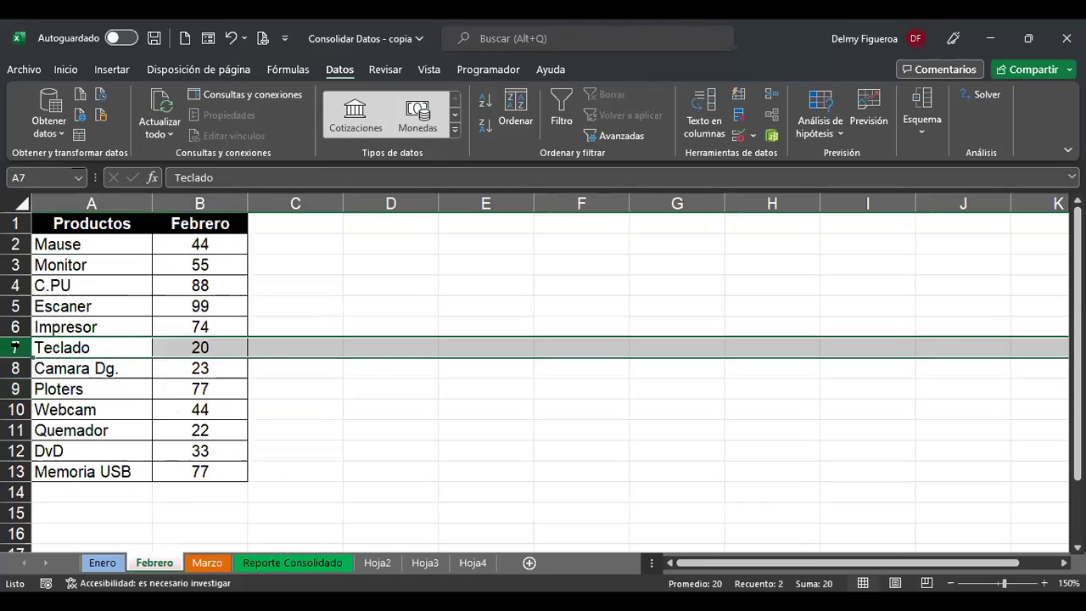
pyautogui.rightClick(23, 348)
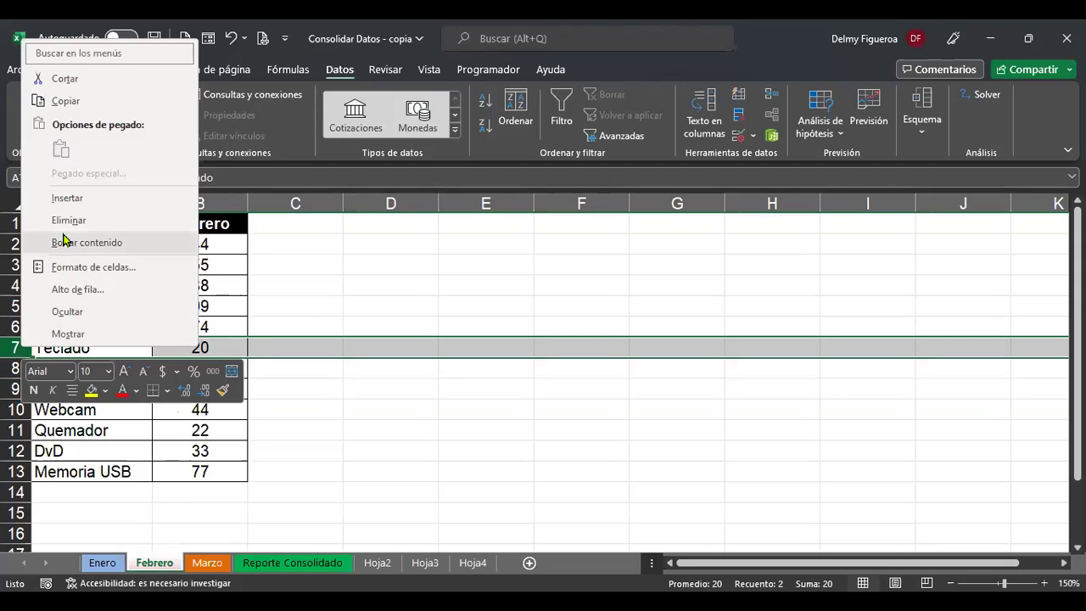
pyautogui.click(73, 221)
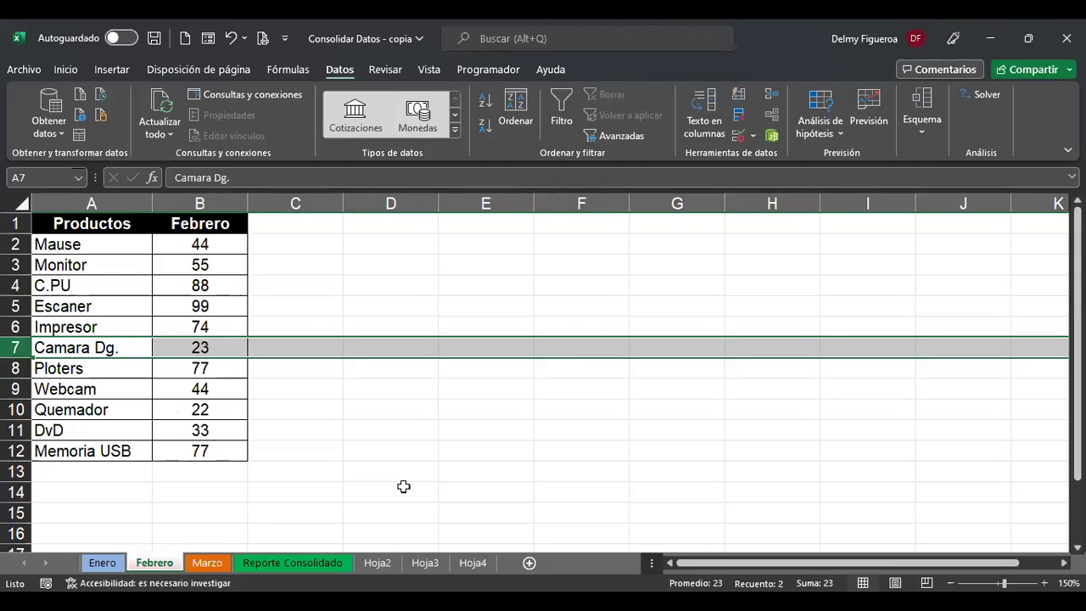
# Return to Hoja4 and check how the linked consolidation reacts to the deleted Febrero row
pyautogui.hotkey('ctrl', 'pagedown')
pyautogui.hotkey('ctrl', 'pagedown')
pyautogui.hotkey('ctrl', 'pagedown')
pyautogui.hotkey('ctrl', 'pagedown')
pyautogui.hotkey('ctrl', 'pagedown')
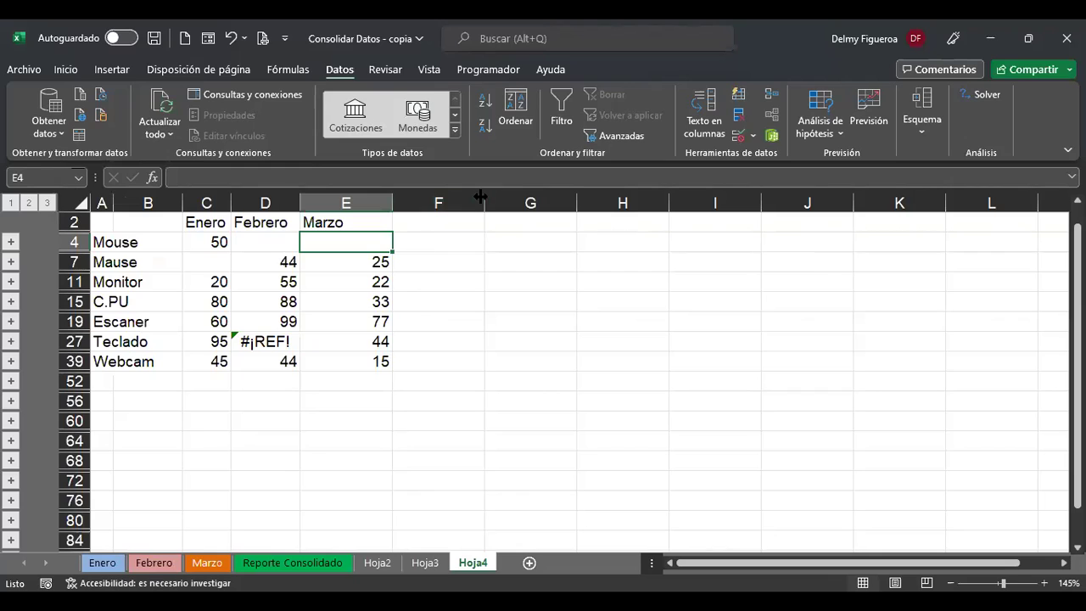
# Consolidate the Enero, Febrero and Marzo ranges again by sum at cell G2 of Hoja4, keeping the existing label and link options
pyautogui.click(291, 340)
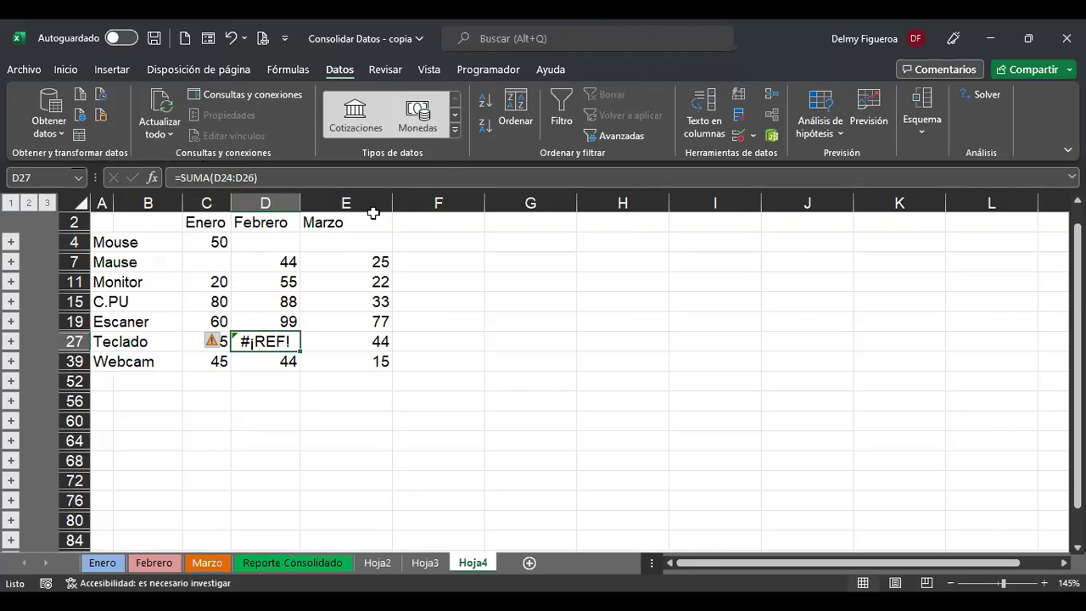
pyautogui.click(525, 222)
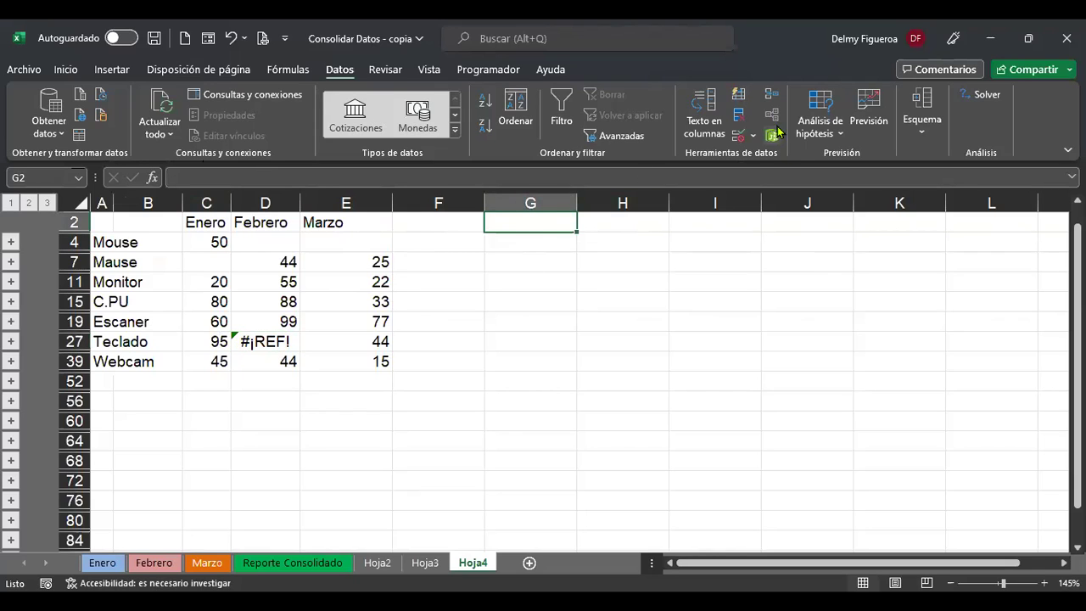
pyautogui.click(773, 100)
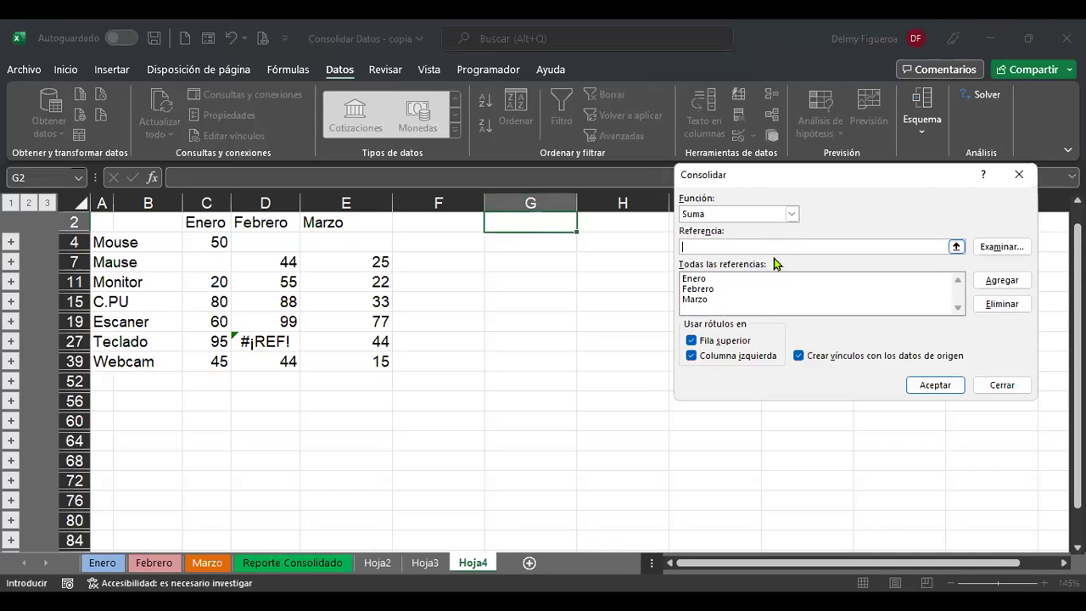
pyautogui.click(935, 386)
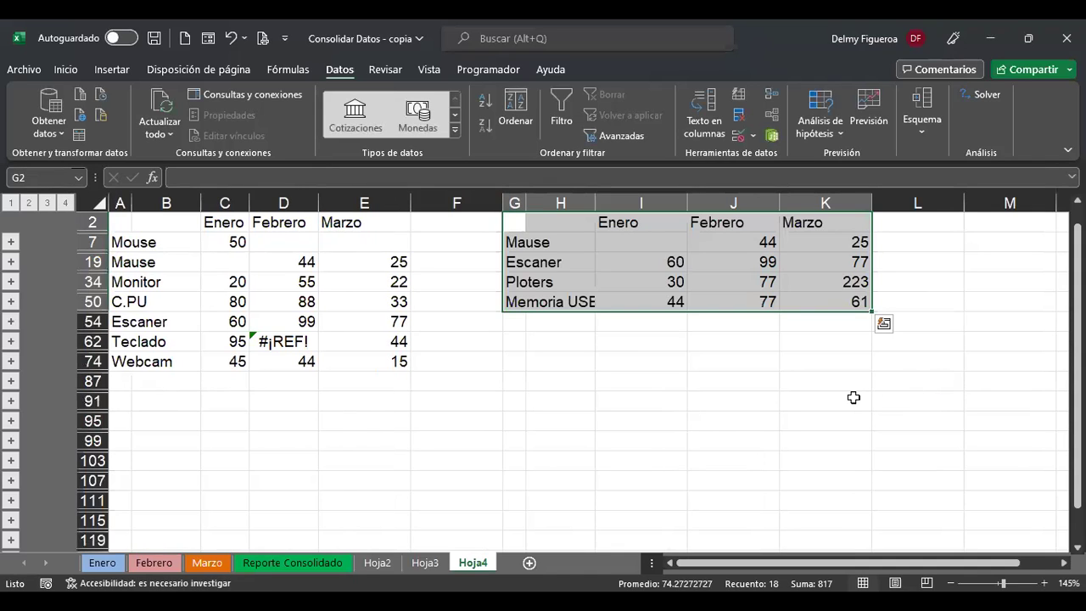
# Clear the contents of the second consolidated table on Hoja4, covering the range G2:L74
pyautogui.scroll(1, 836, 396)
pyautogui.scroll(-1, 836, 396)
pyautogui.scroll(1, 562, 342)
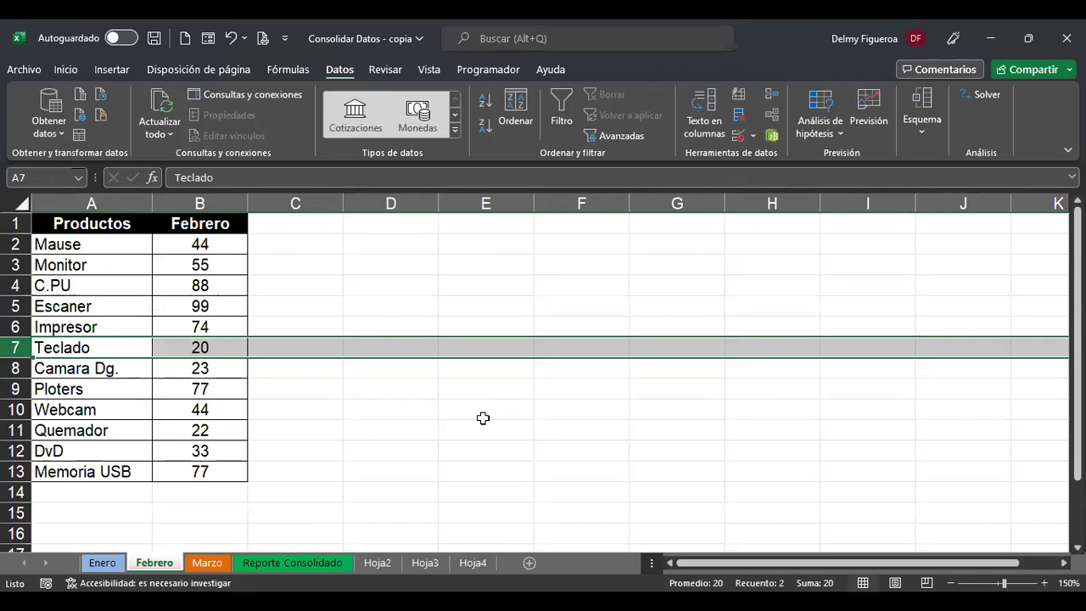
pyautogui.click(473, 563)
pyautogui.moveTo(518, 242); pyautogui.dragTo(949, 384)
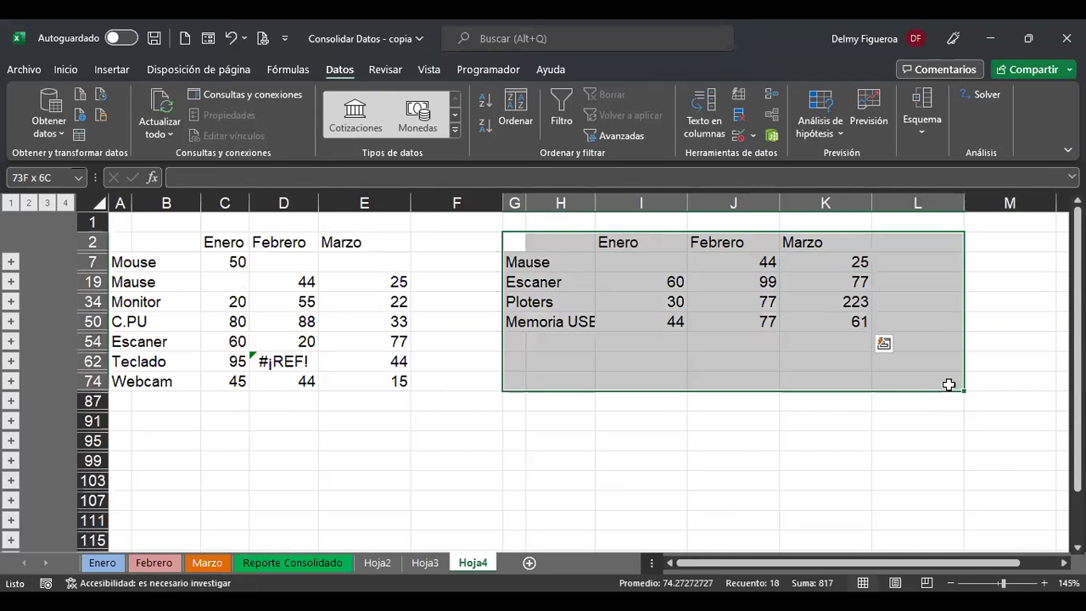
pyautogui.press('Delete')
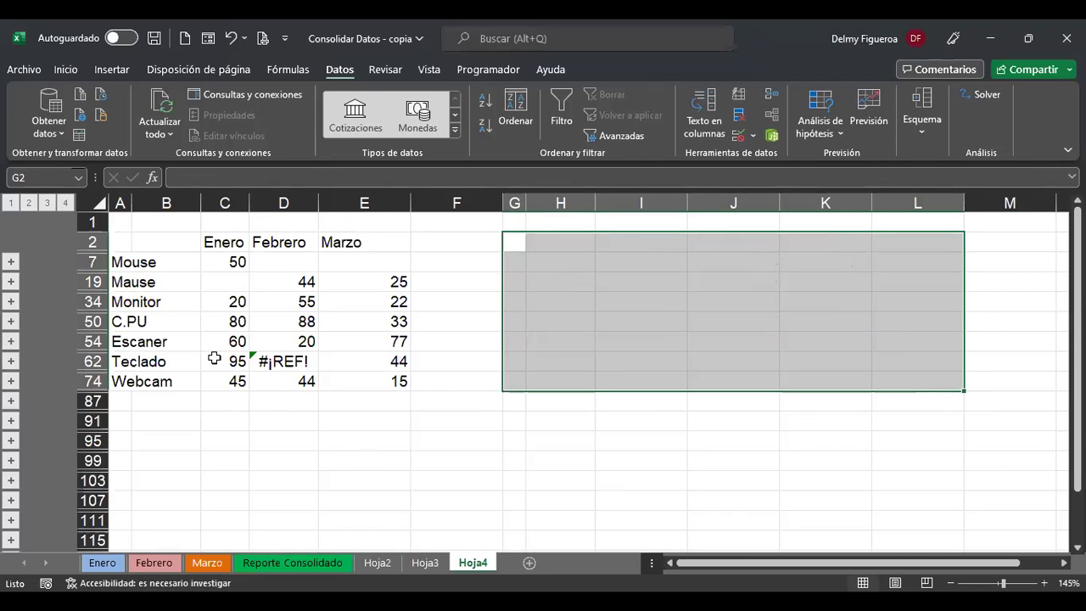
# Compare the product lists on the Enero, Febrero and Marzo sheets, including the spelling of the first product
pyautogui.click(145, 564)
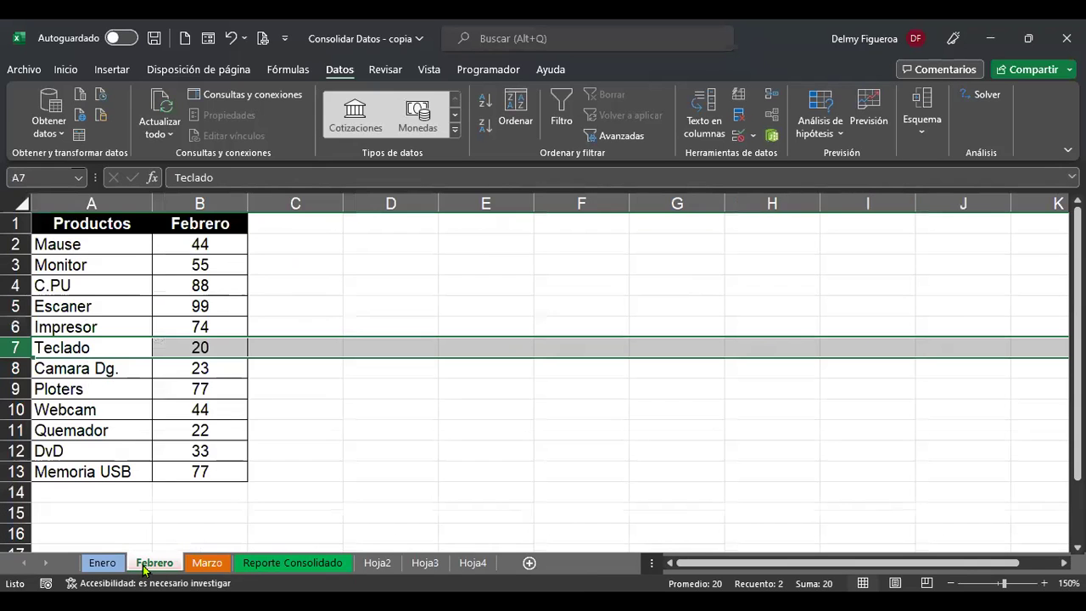
pyautogui.click(102, 563)
pyautogui.click(410, 412)
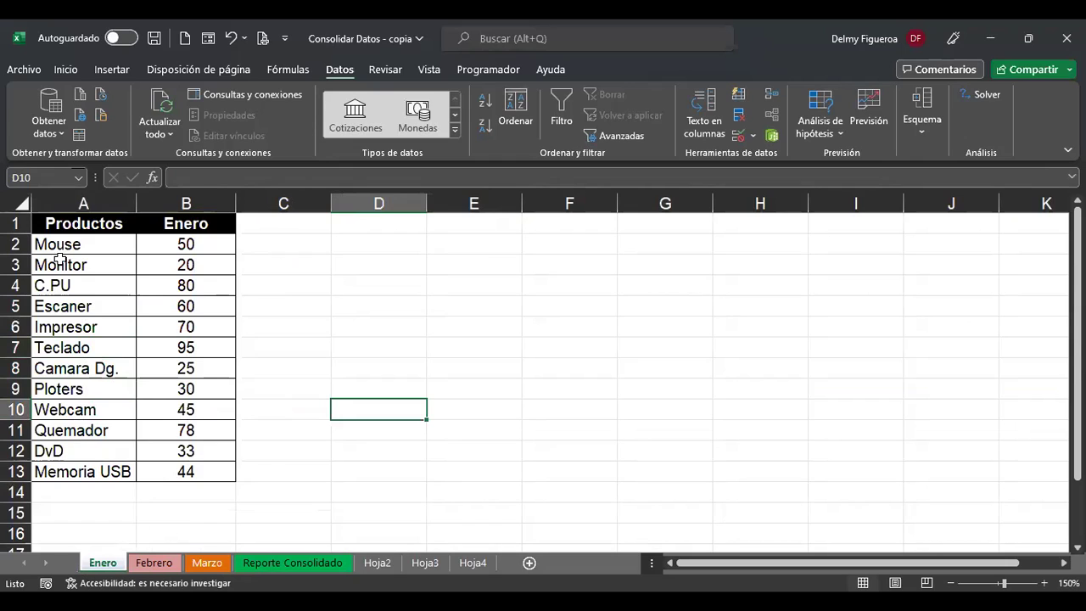
pyautogui.click(107, 245)
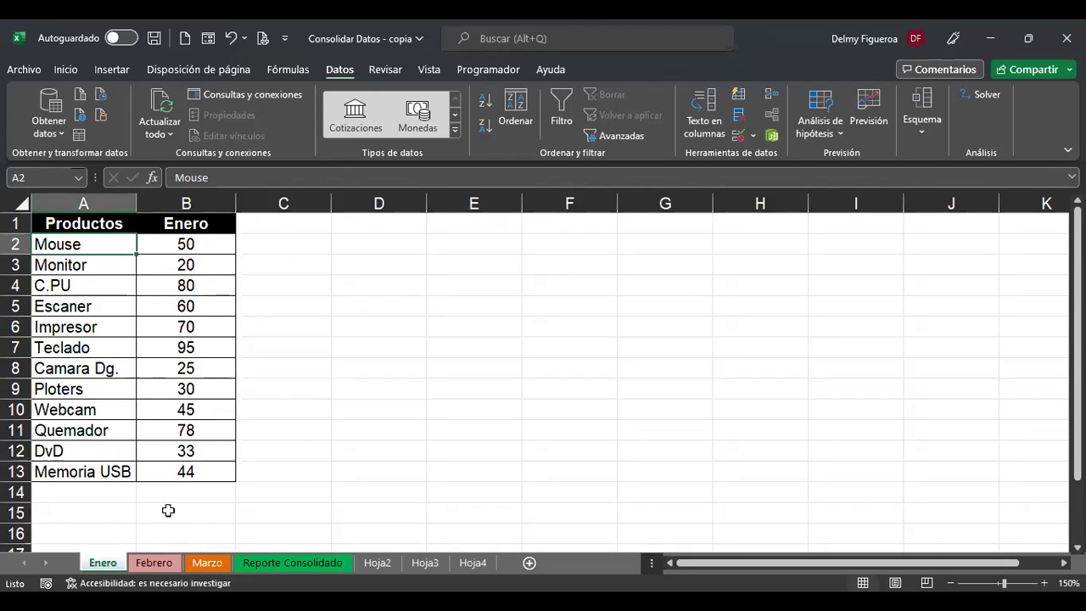
pyautogui.click(156, 563)
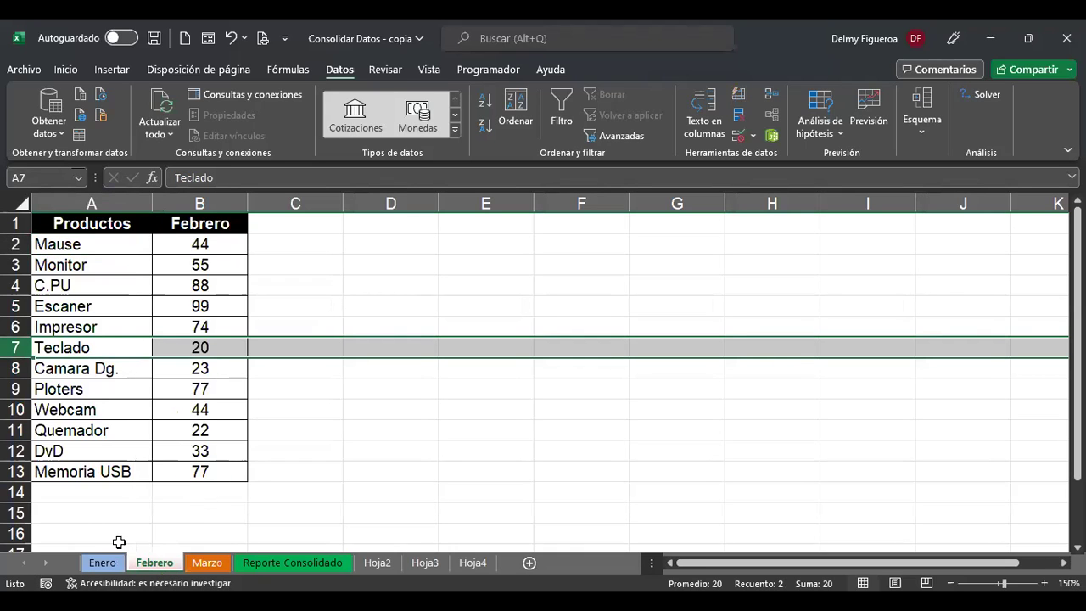
pyautogui.click(102, 562)
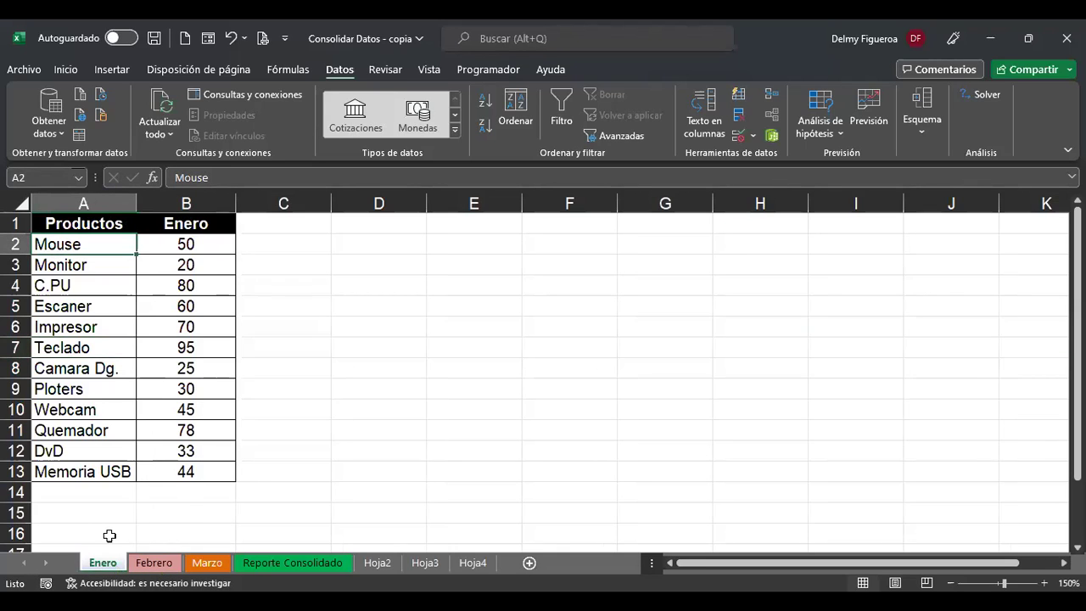
pyautogui.click(170, 564)
pyautogui.click(208, 564)
# Delete the whole Teclado row from the Febrero sheet
pyautogui.click(154, 564)
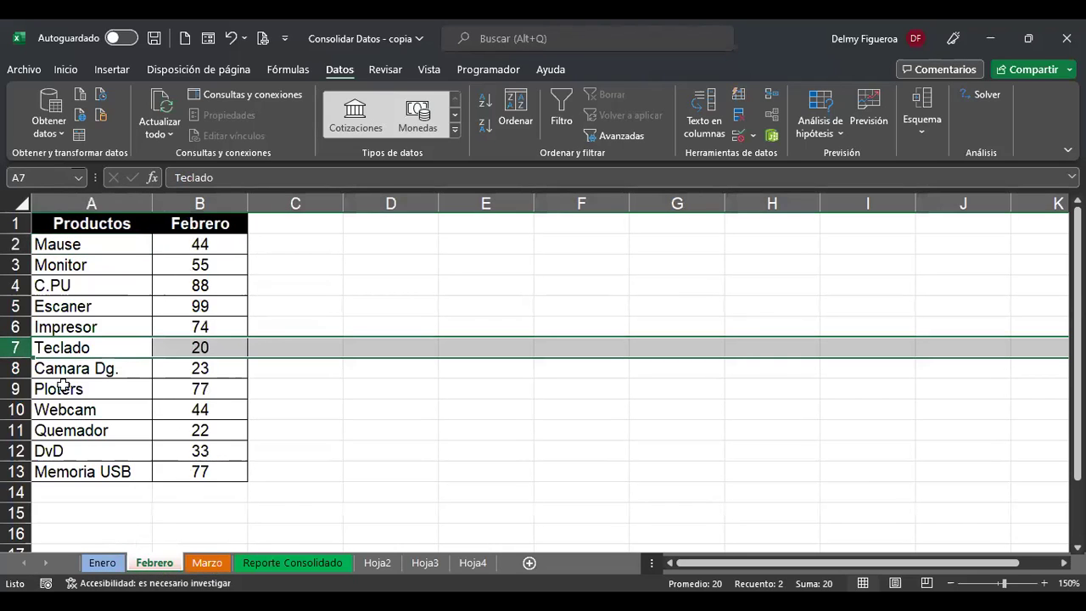
pyautogui.rightClick(23, 347)
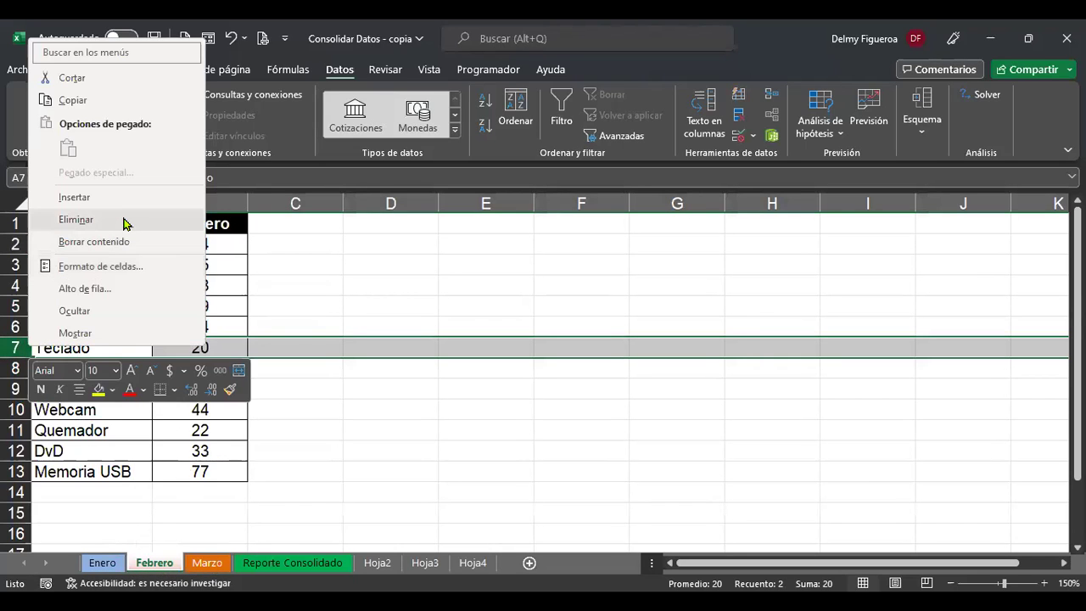
pyautogui.click(124, 223)
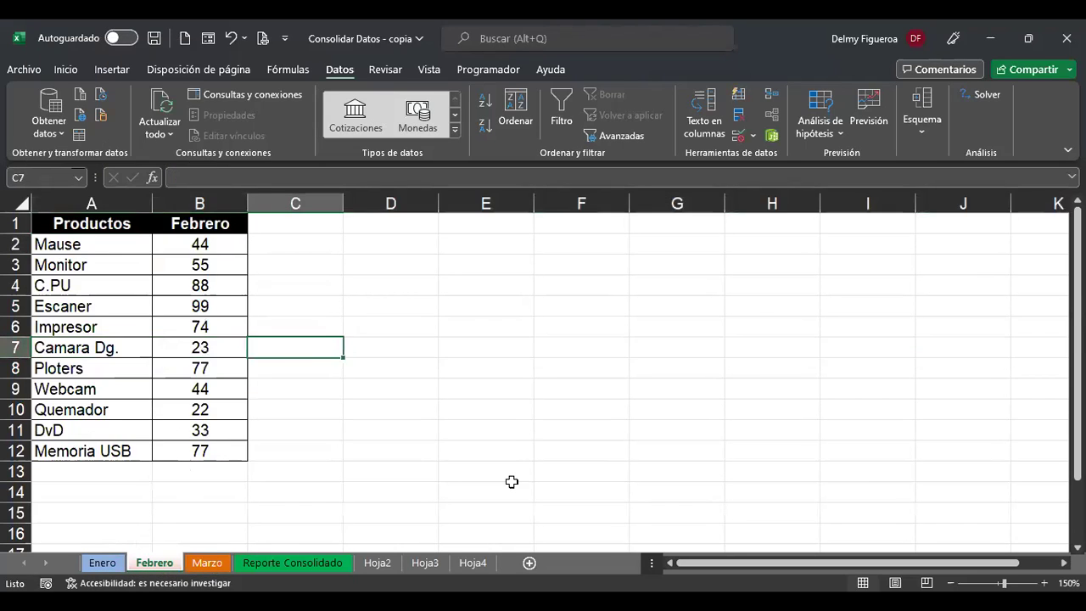
# Insert a new worksheet and start a sum consolidation at A1 with the named range Enero as its first reference
pyautogui.click(528, 563)
pyautogui.keyDown('ctrl'); pyautogui.scroll(3, 269, 360); pyautogui.keyUp('ctrl')
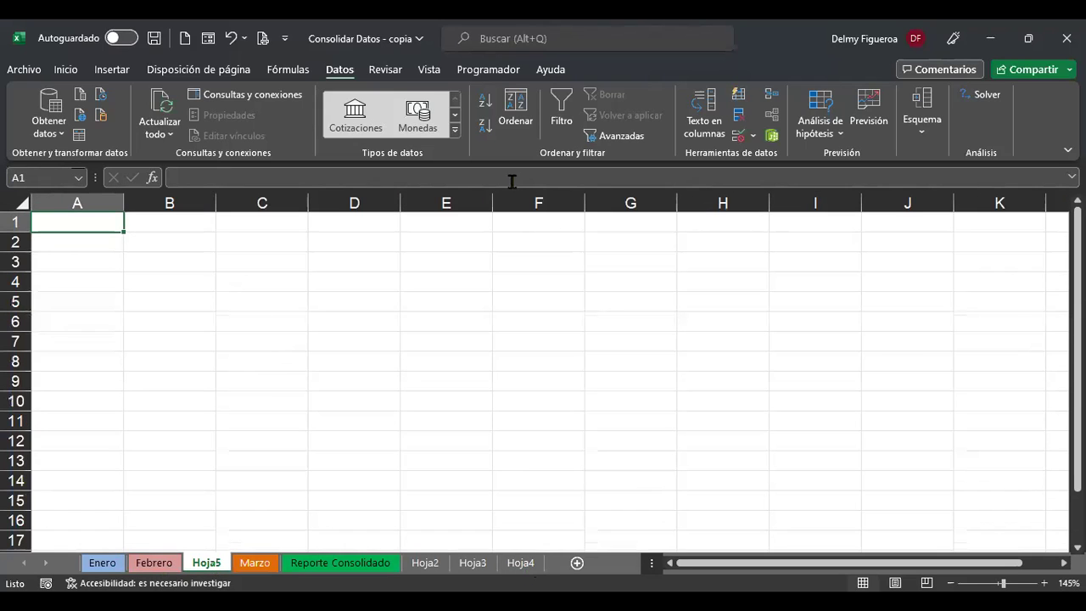
pyautogui.click(772, 96)
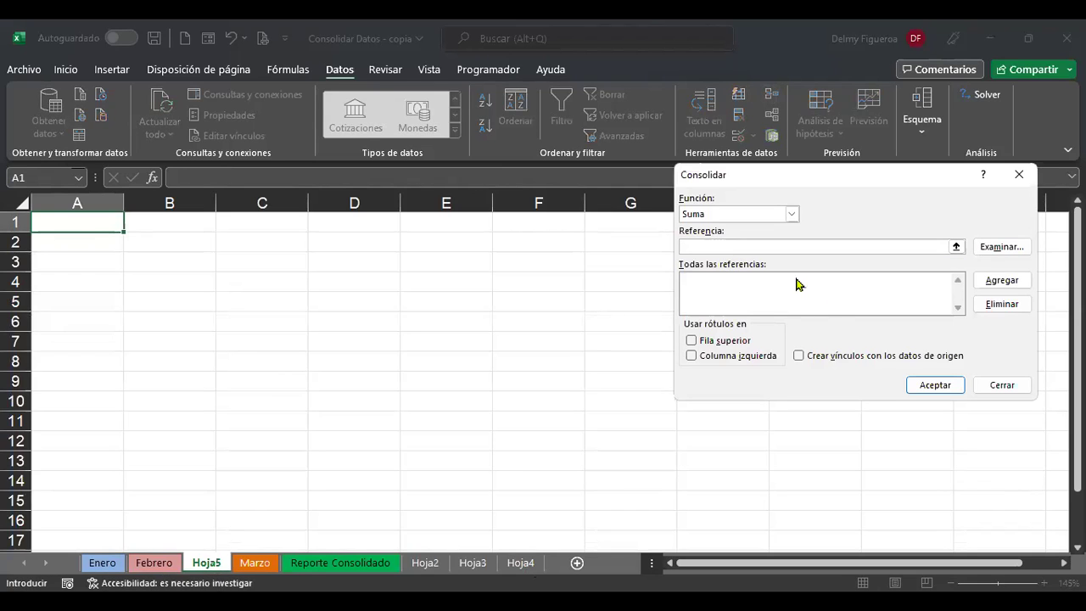
pyautogui.press('F3')
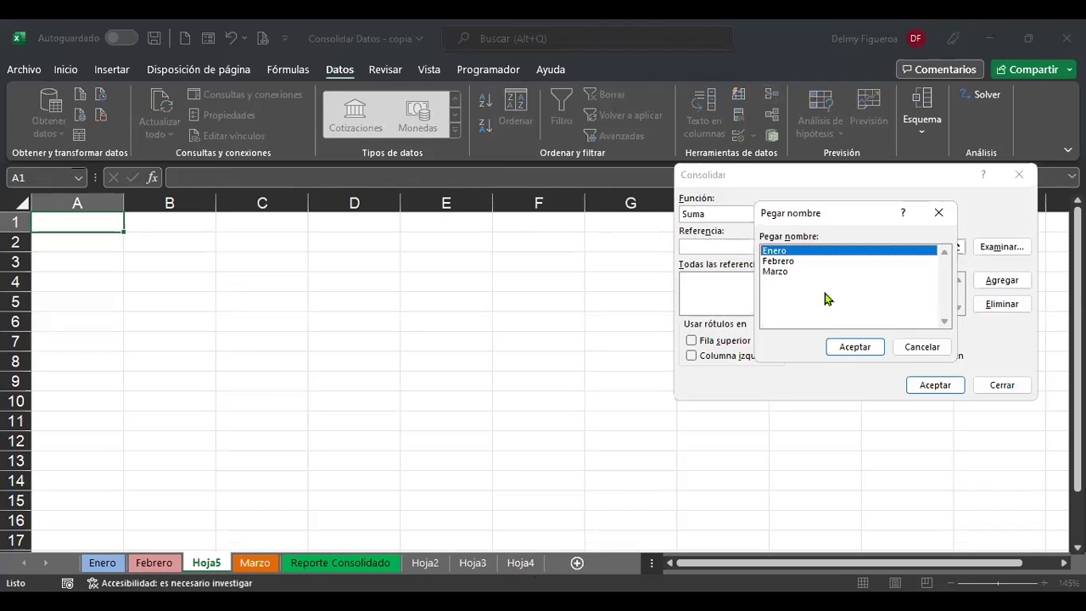
pyautogui.click(854, 348)
pyautogui.click(988, 281)
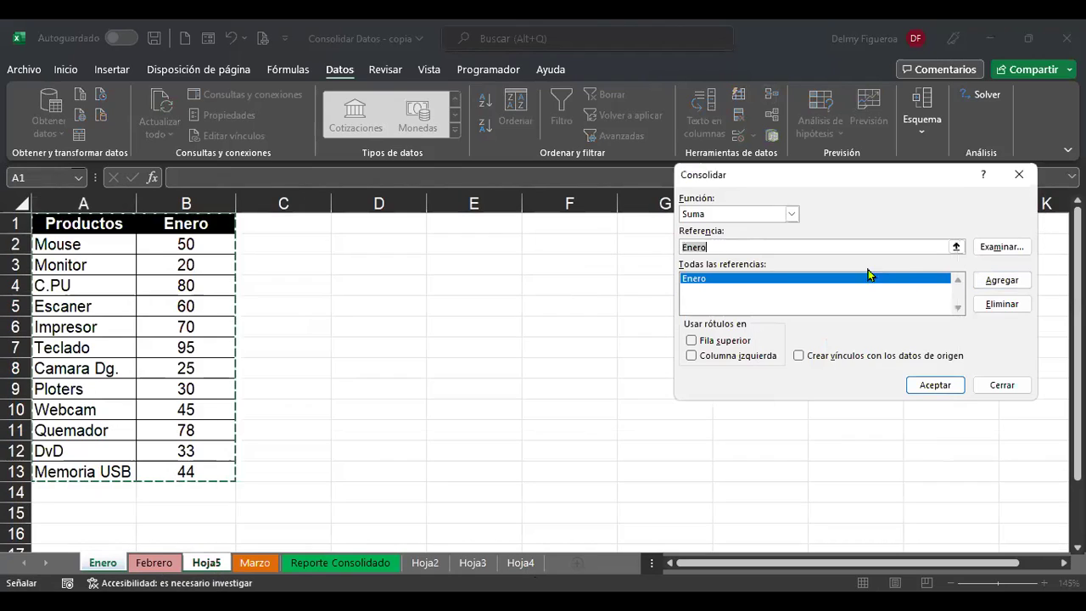
# Add the named range Febrero to the consolidation references
pyautogui.press('F3')
pyautogui.click(785, 262)
pyautogui.click(800, 272)
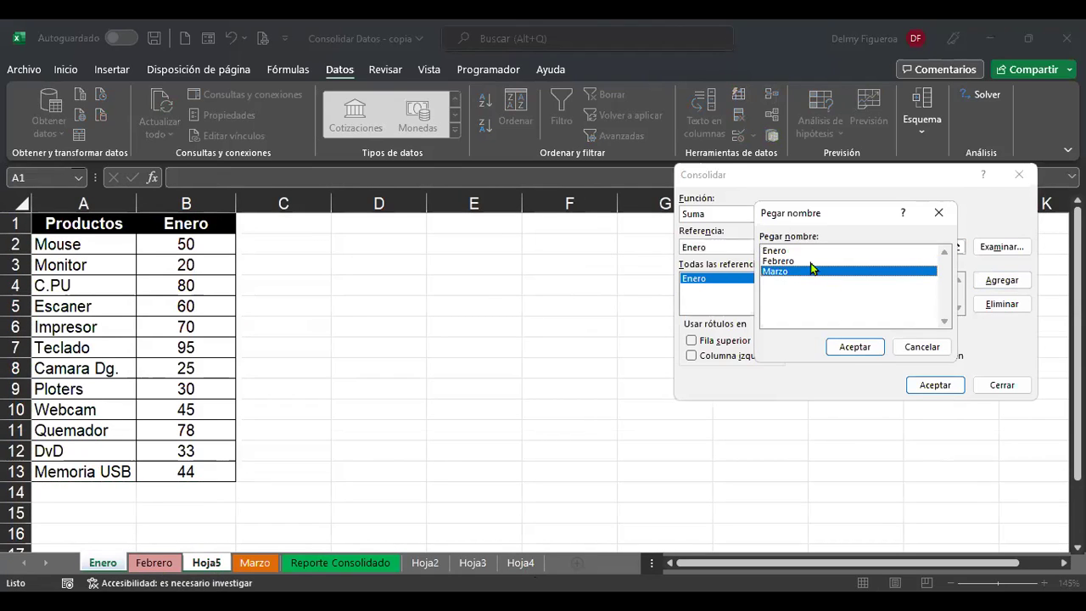
pyautogui.click(812, 262)
pyautogui.click(874, 348)
pyautogui.click(995, 282)
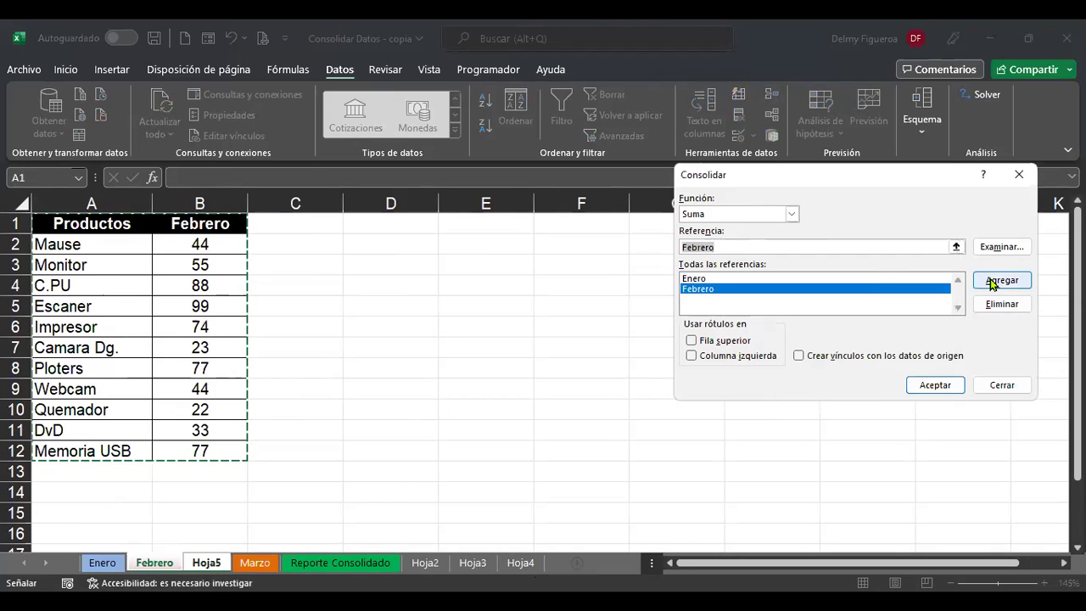
# Choose the named range Marzo as the third consolidation reference
pyautogui.press('F3')
pyautogui.click(785, 271)
pyautogui.click(864, 349)
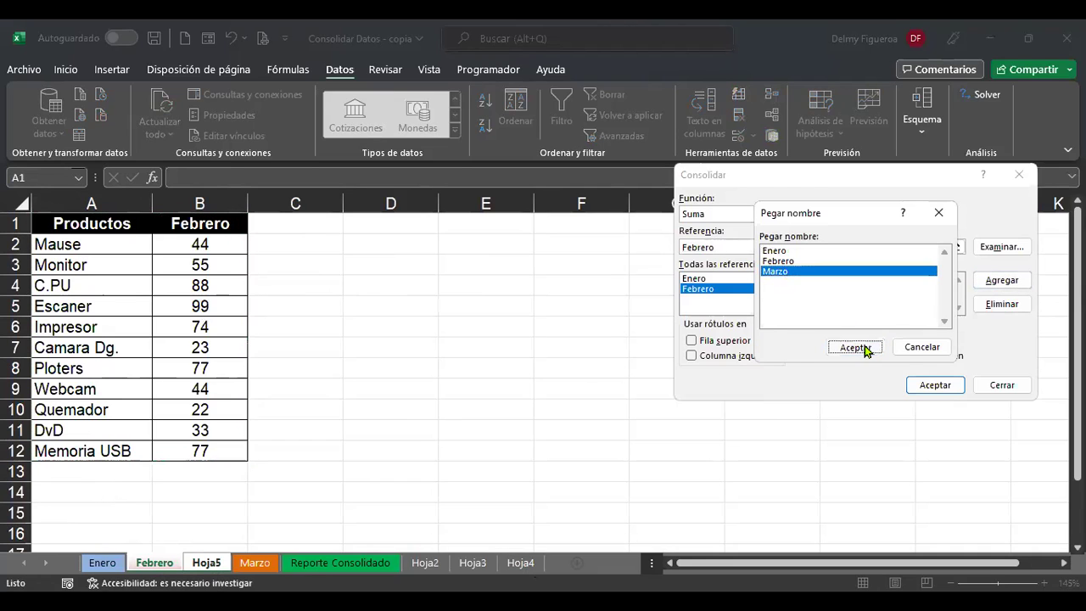
# Use labels from the top row and left column, create links to the source data, and run the consolidation
pyautogui.click(692, 341)
pyautogui.click(691, 356)
pyautogui.click(798, 356)
pyautogui.click(935, 385)
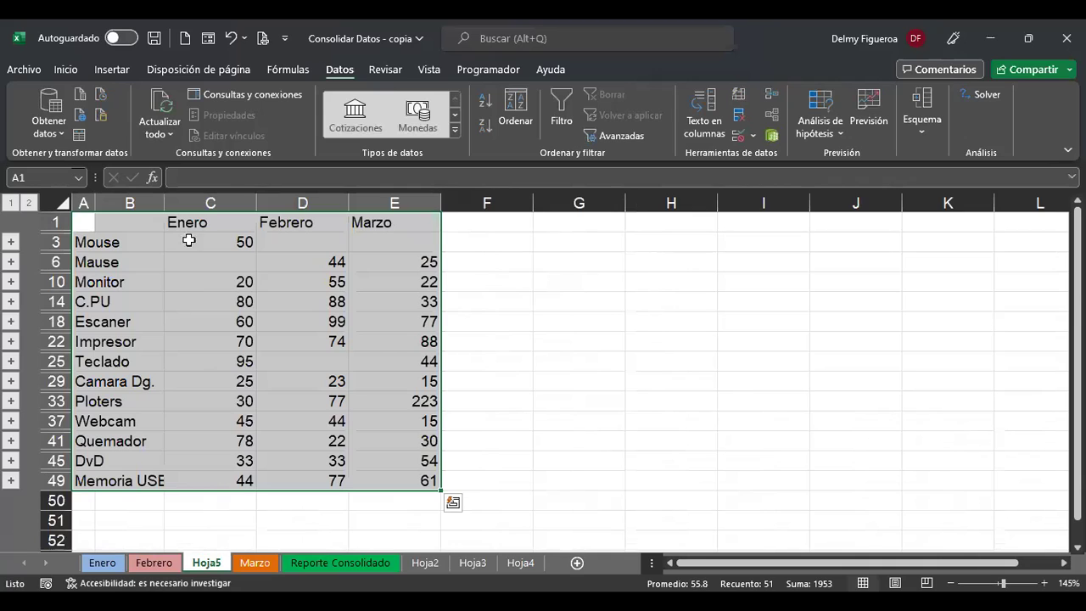
# Rerun the consolidation on Hoja5 from cell D25, in the Teclado row under Febrero, with top-row labels turned off
pyautogui.moveTo(151, 240); pyautogui.dragTo(397, 273)
pyautogui.click(128, 362)
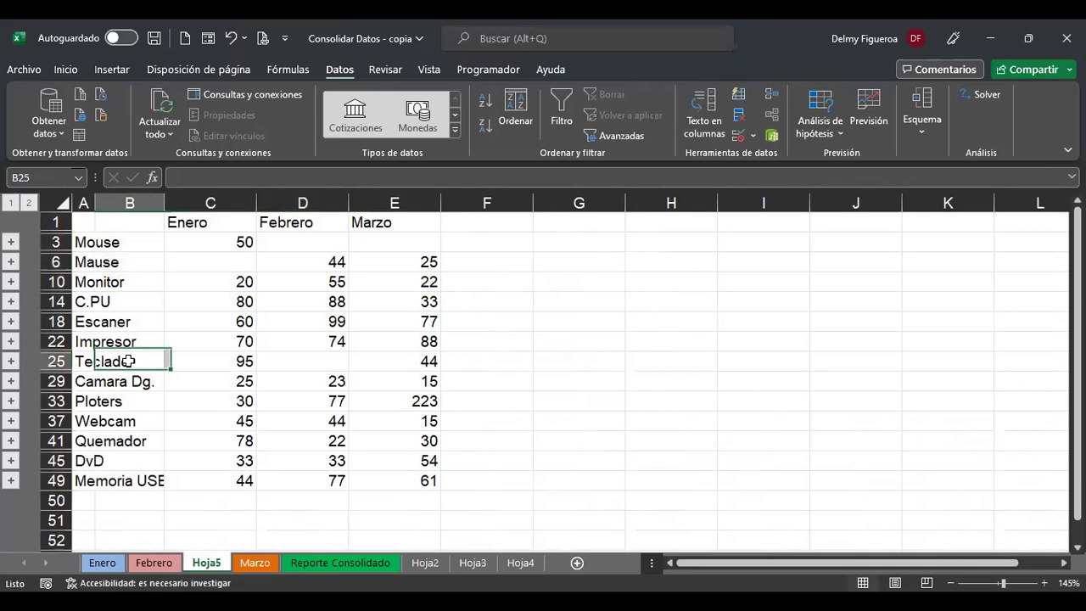
pyautogui.click(325, 362)
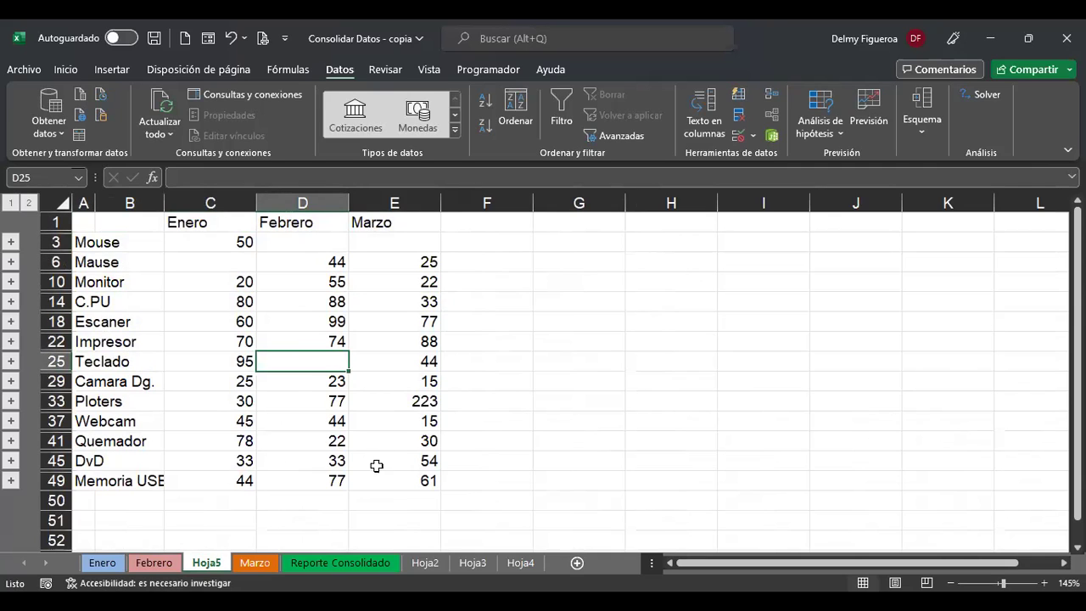
pyautogui.click(771, 101)
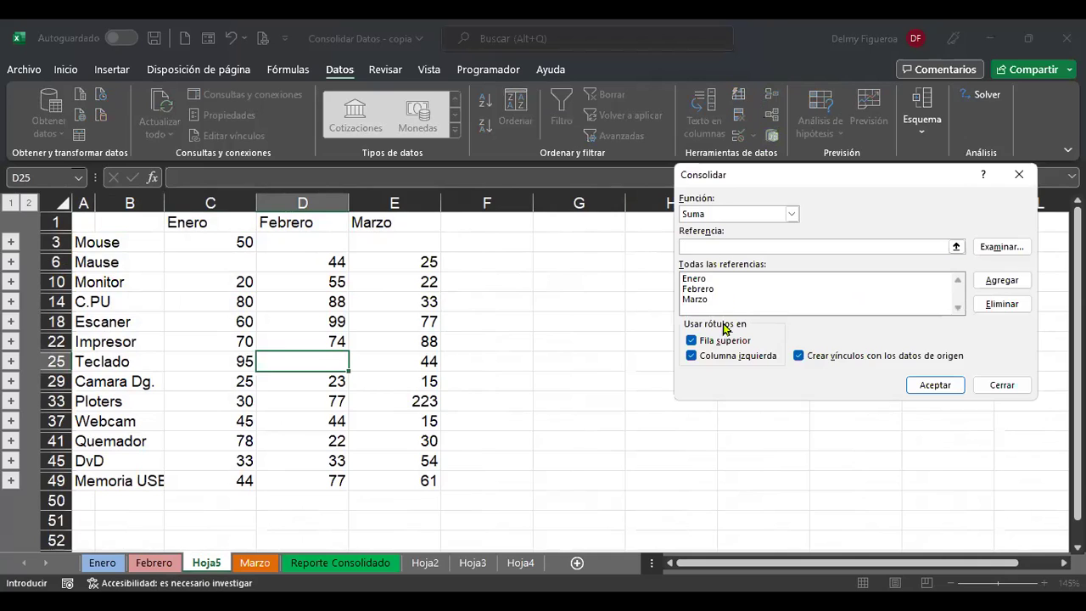
pyautogui.click(691, 342)
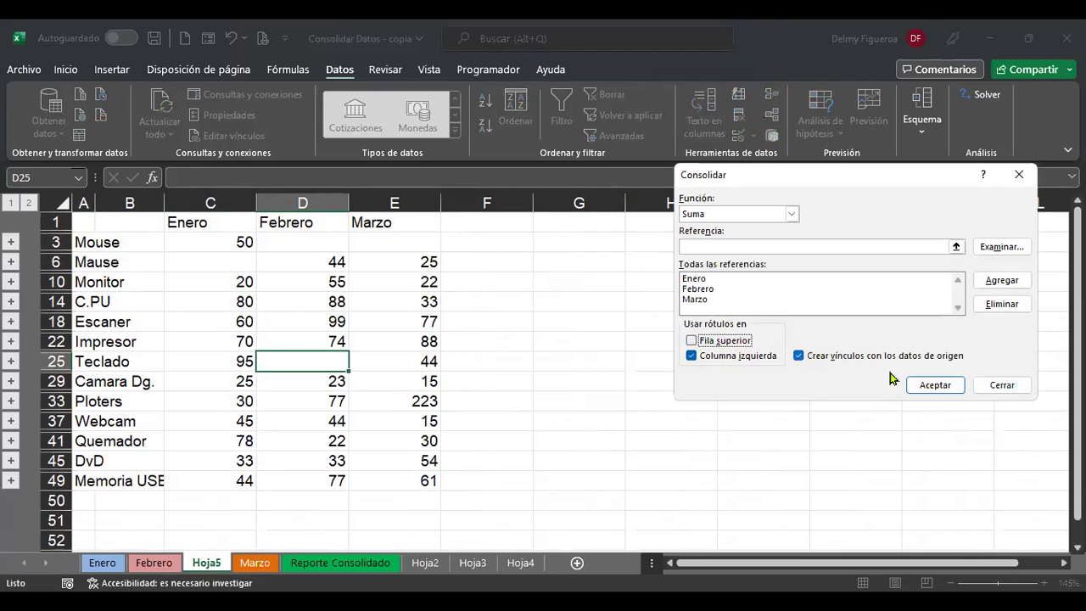
pyautogui.click(933, 386)
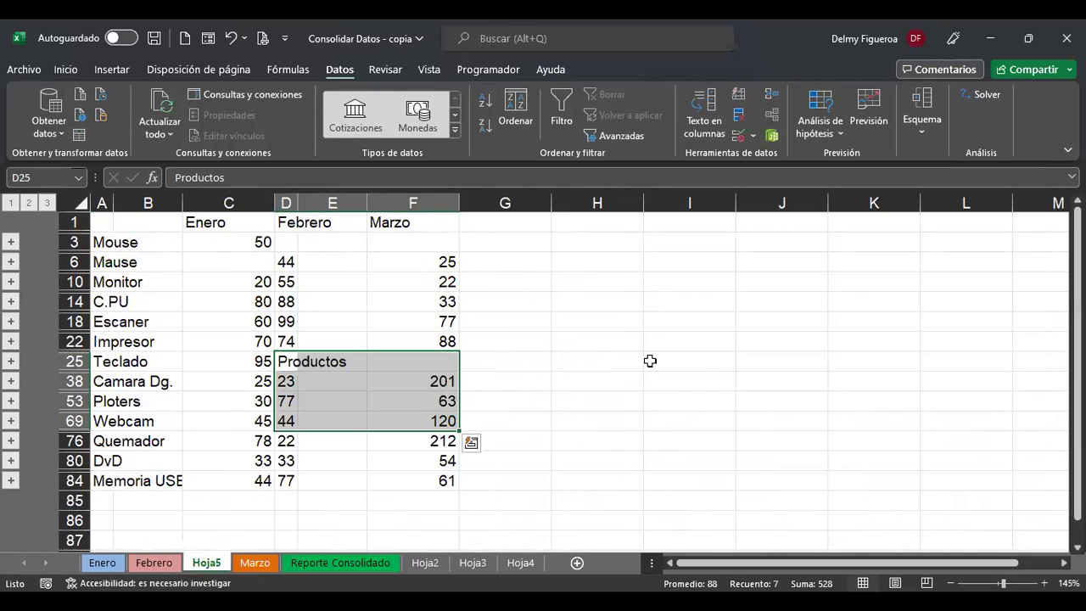
# Undo the deletion of the Teclado row on the Febrero sheet and return to Hoja4
pyautogui.hotkey('ctrl', 'pageup')
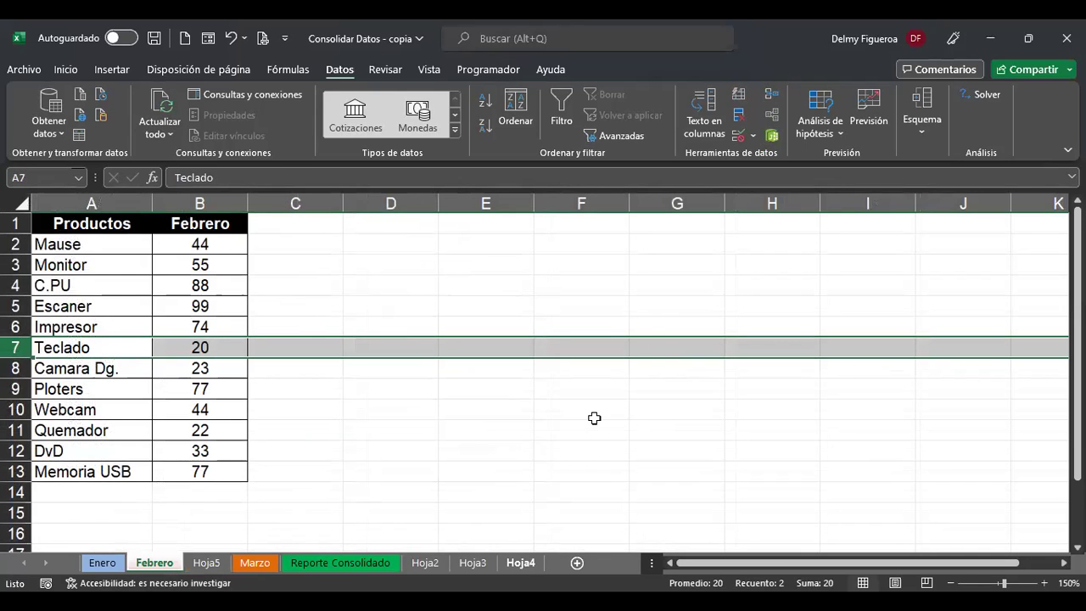
pyautogui.click(530, 567)
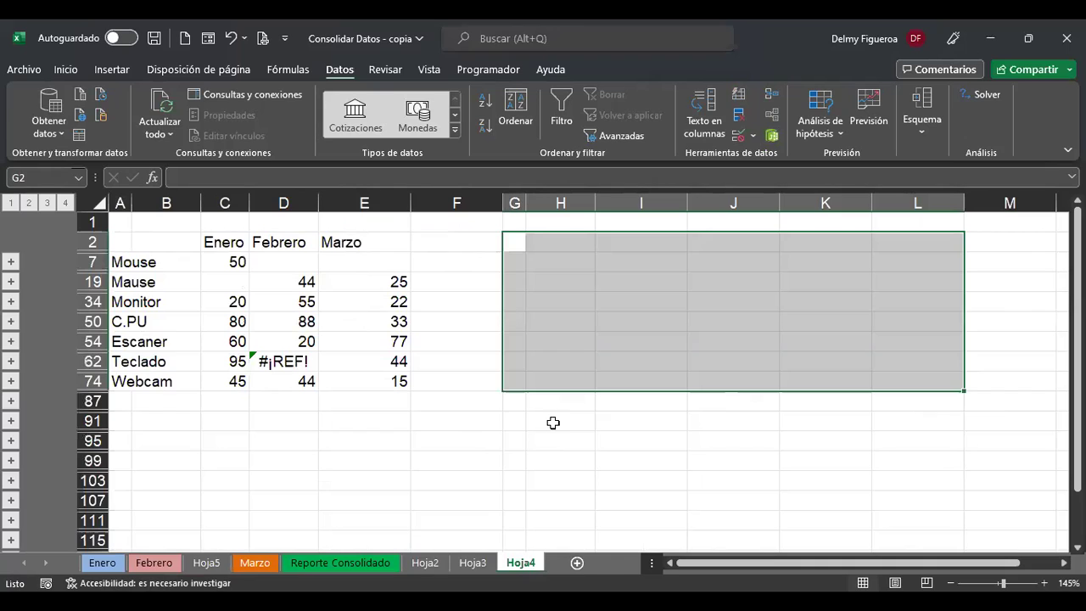
pyautogui.click(564, 361)
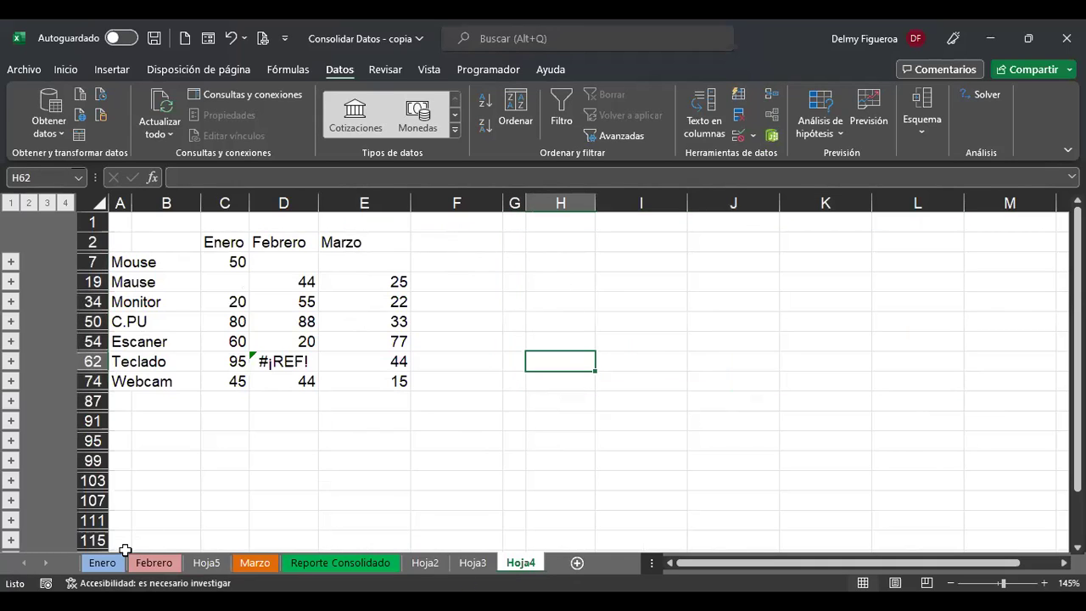
# Review the product lists on the Enero and Febrero sheets and compare them with the consolidated table on Hoja5
pyautogui.click(103, 563)
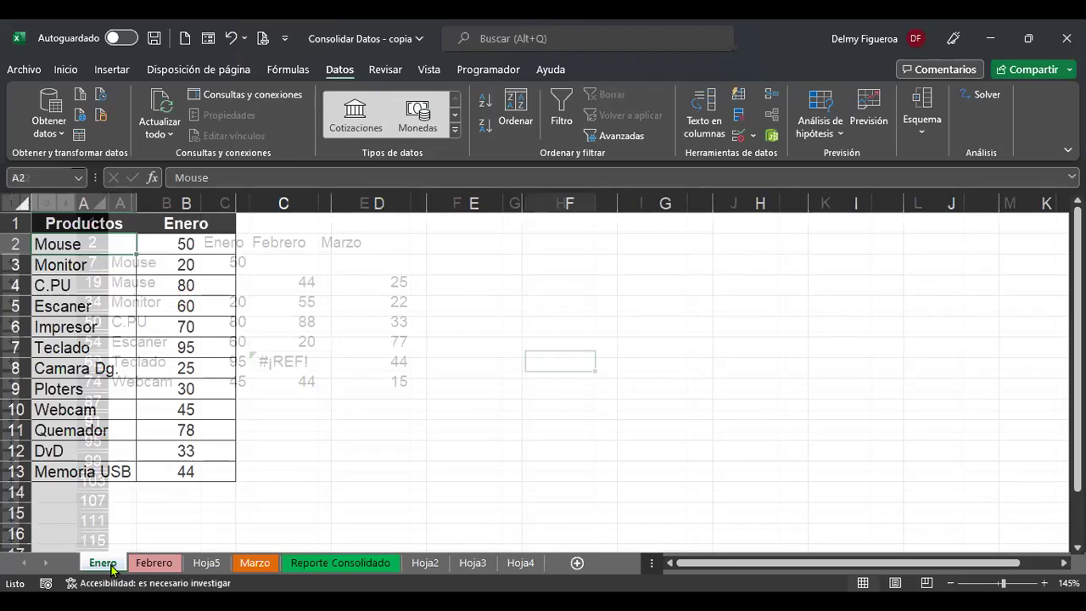
pyautogui.click(98, 263)
pyautogui.click(100, 326)
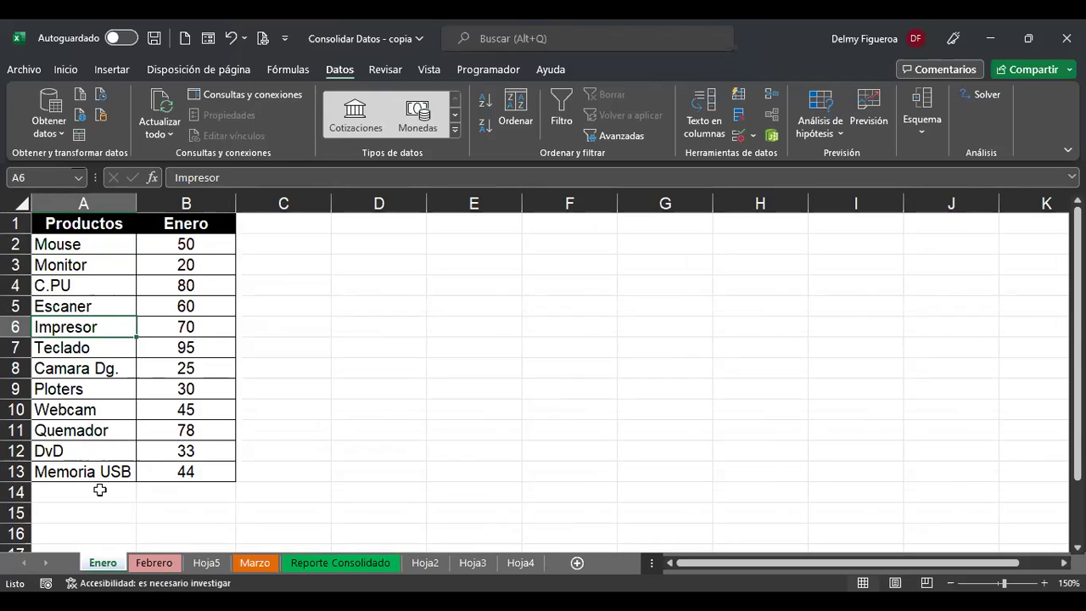
pyautogui.click(99, 490)
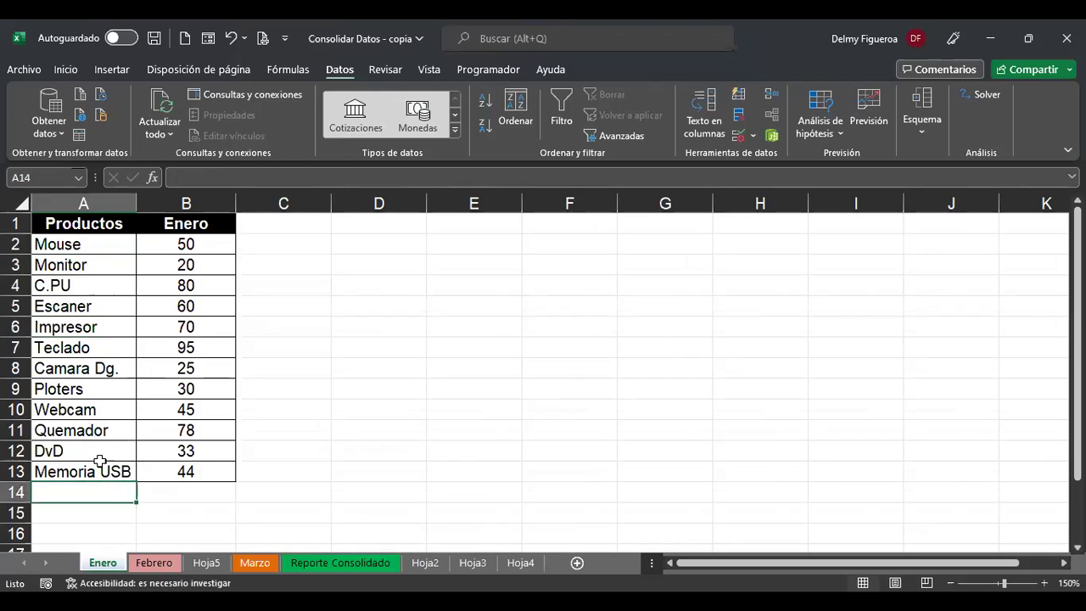
pyautogui.click(155, 563)
pyautogui.click(206, 563)
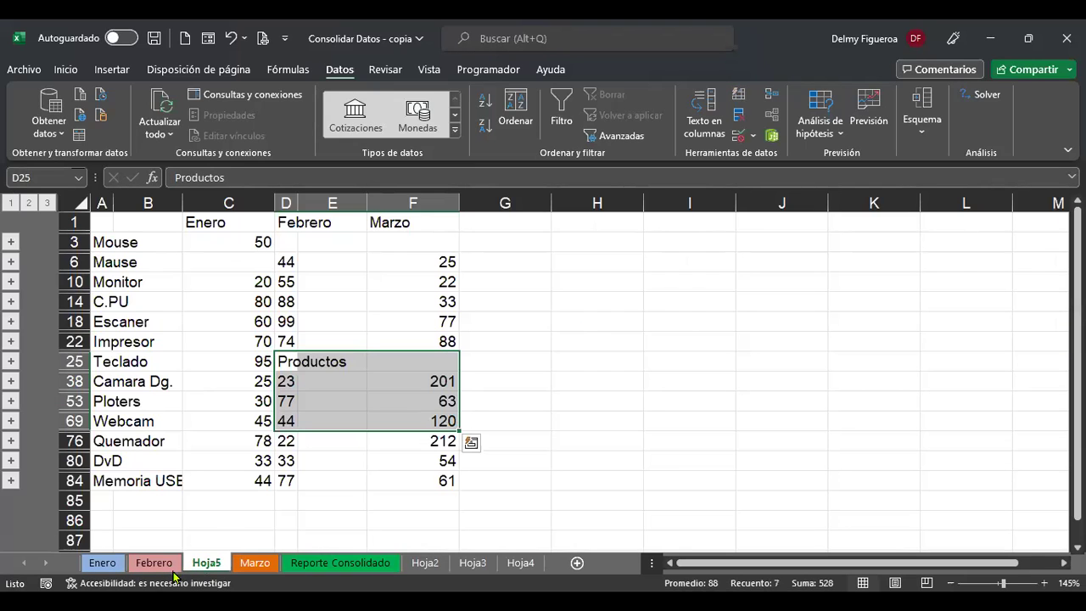
# Compare the Teclado entry on the Marzo sheet with the Teclado row of the consolidated table on Hoja5
pyautogui.click(589, 359)
pyautogui.click(255, 562)
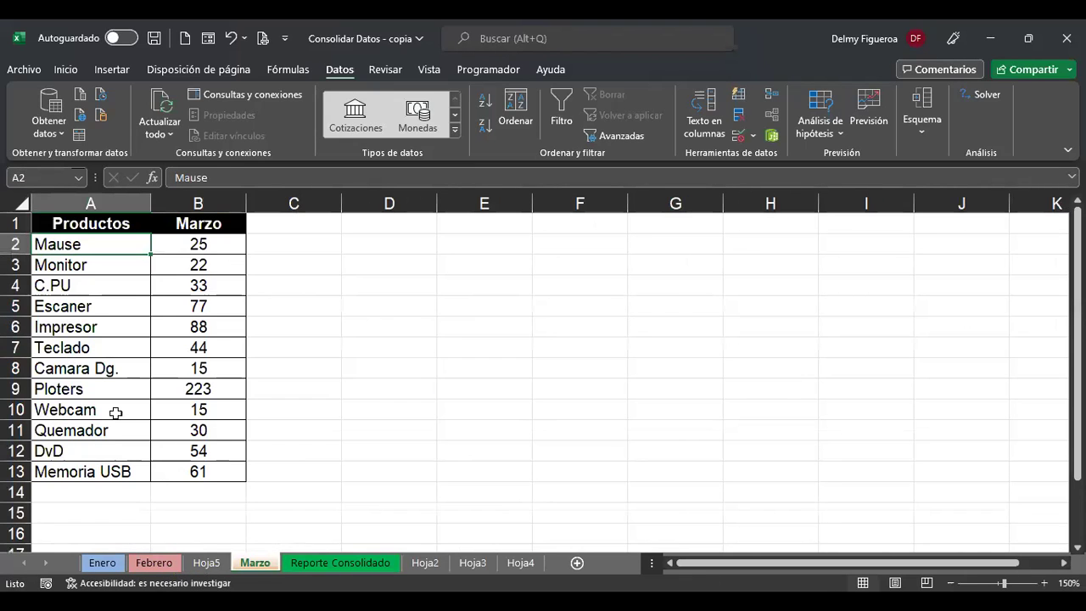
pyautogui.click(85, 346)
pyautogui.click(206, 563)
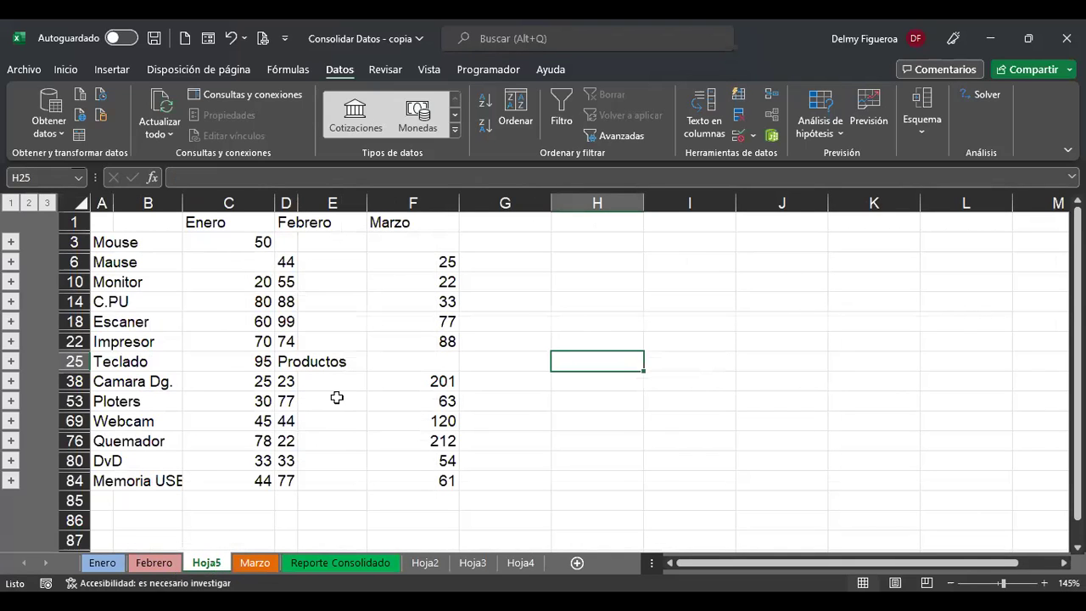
pyautogui.click(249, 565)
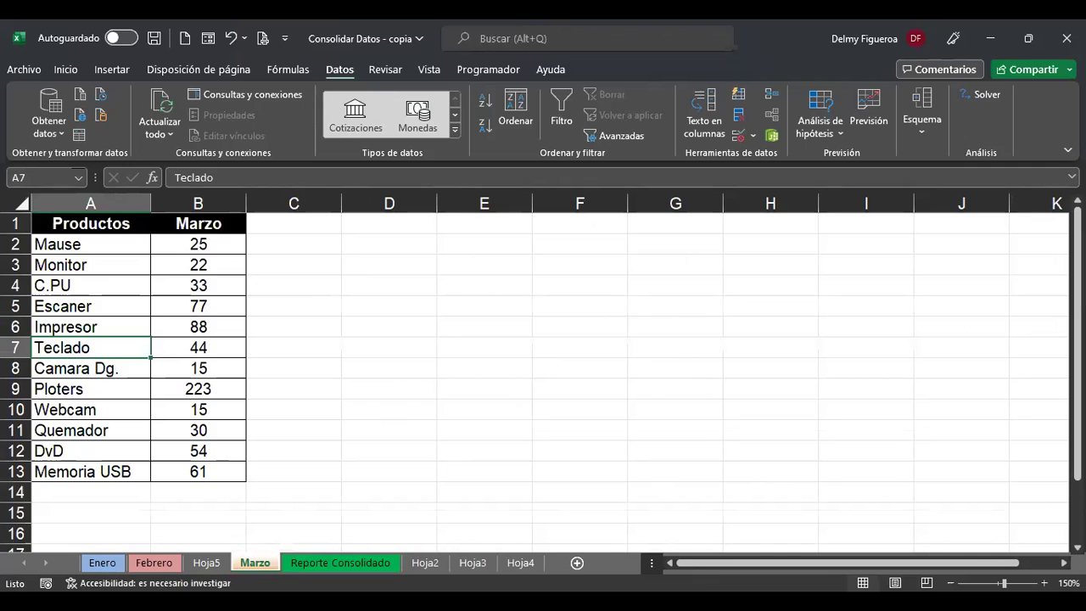
pyautogui.click(216, 564)
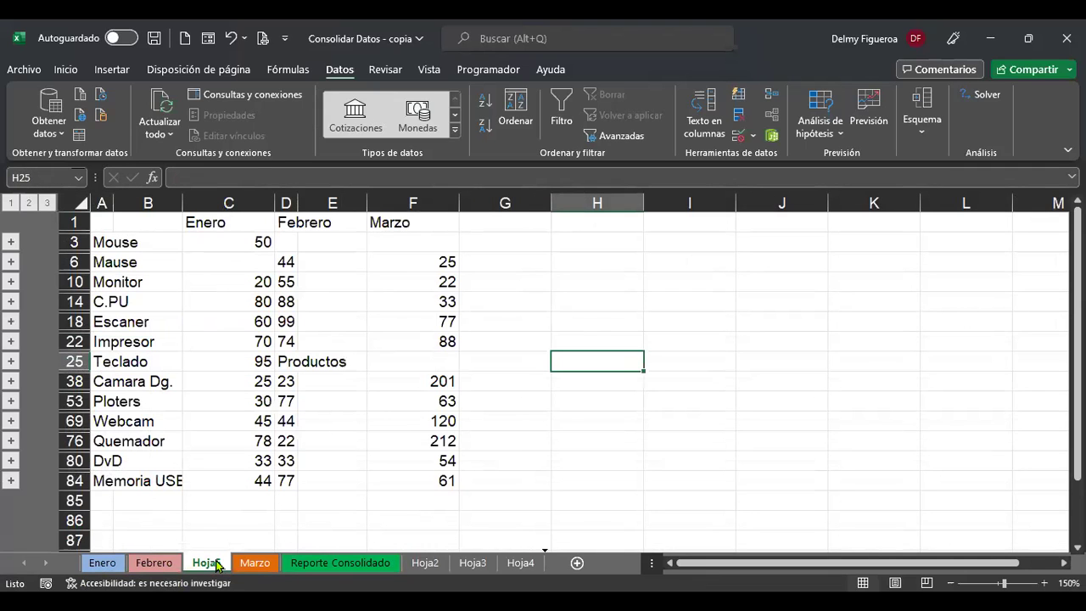
# Move the Hoja5 sheet to the end of the workbook, after Hoja4, and return to the Enero sheet
pyautogui.moveTo(216, 564); pyautogui.dragTo(545, 564)
pyautogui.click(102, 563)
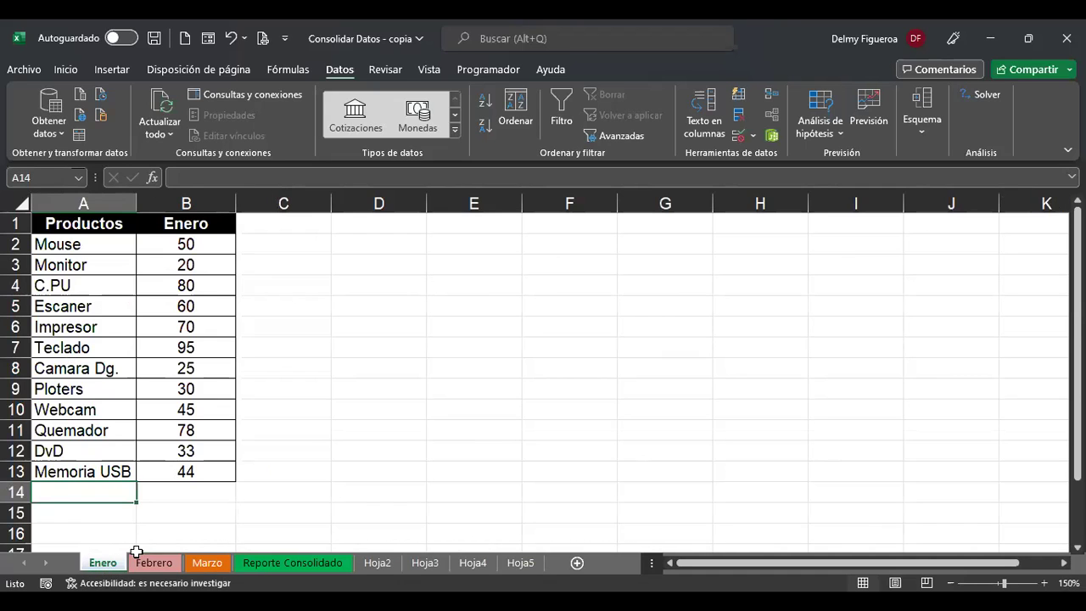
pyautogui.click(295, 325)
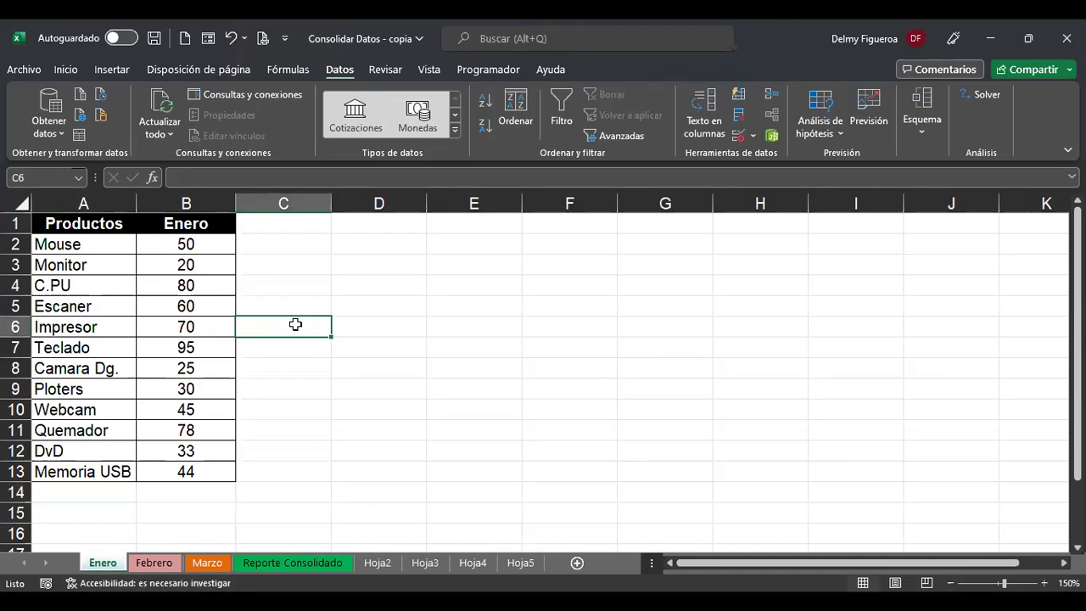
# Review the Febrero and Marzo sheets, the Reporte Consolidado sheet and the consolidation sheets from Hoja2 through Hoja5
pyautogui.click(153, 562)
pyautogui.click(207, 562)
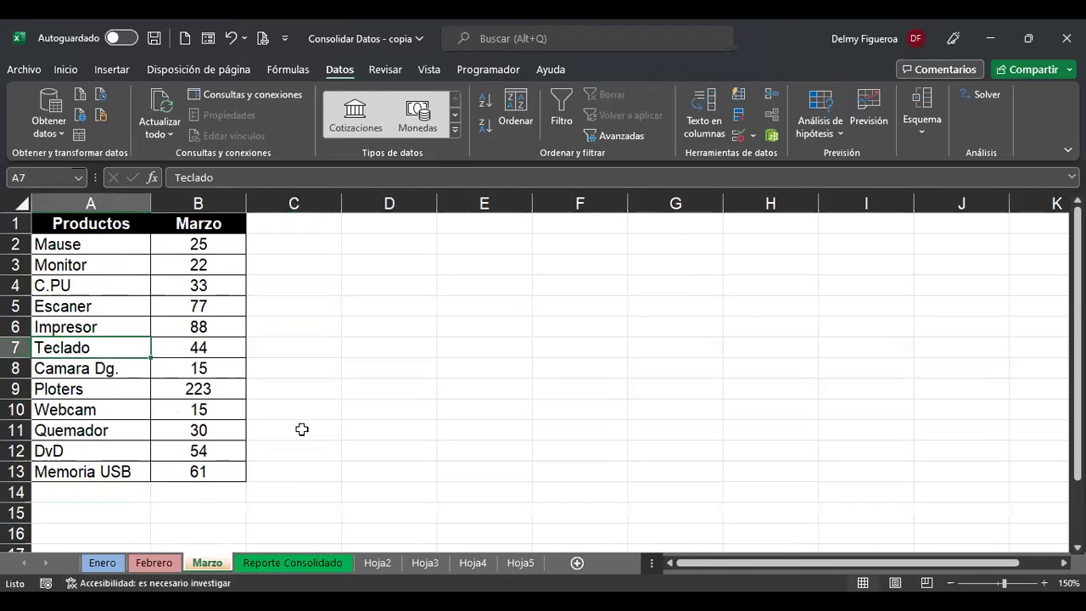
pyautogui.click(304, 415)
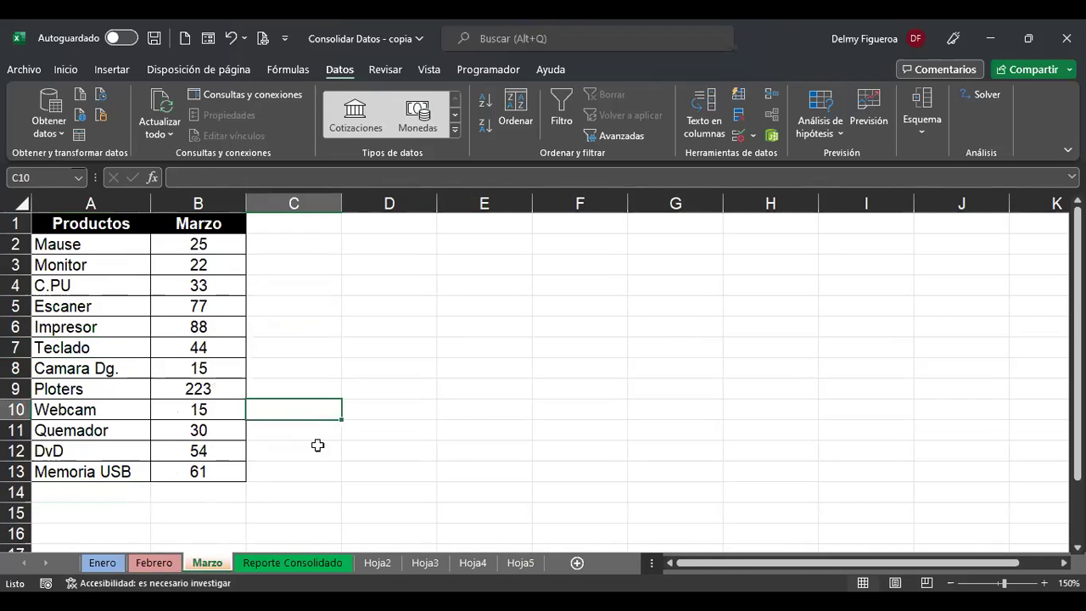
pyautogui.hotkey('ctrl', 'Home')
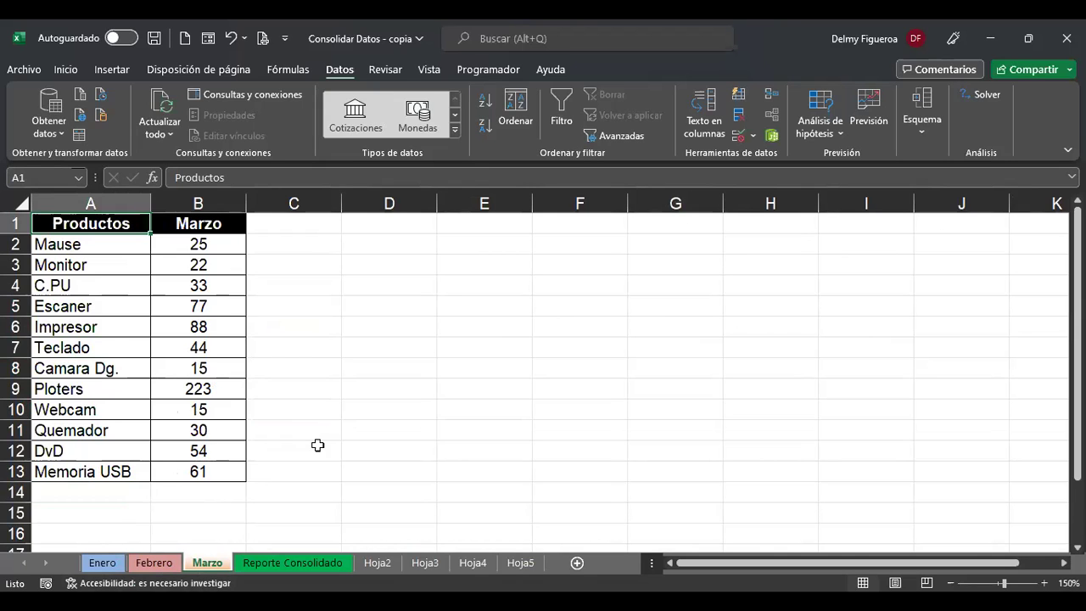
pyautogui.click(312, 570)
pyautogui.hotkey('ctrl', 'pagedown')
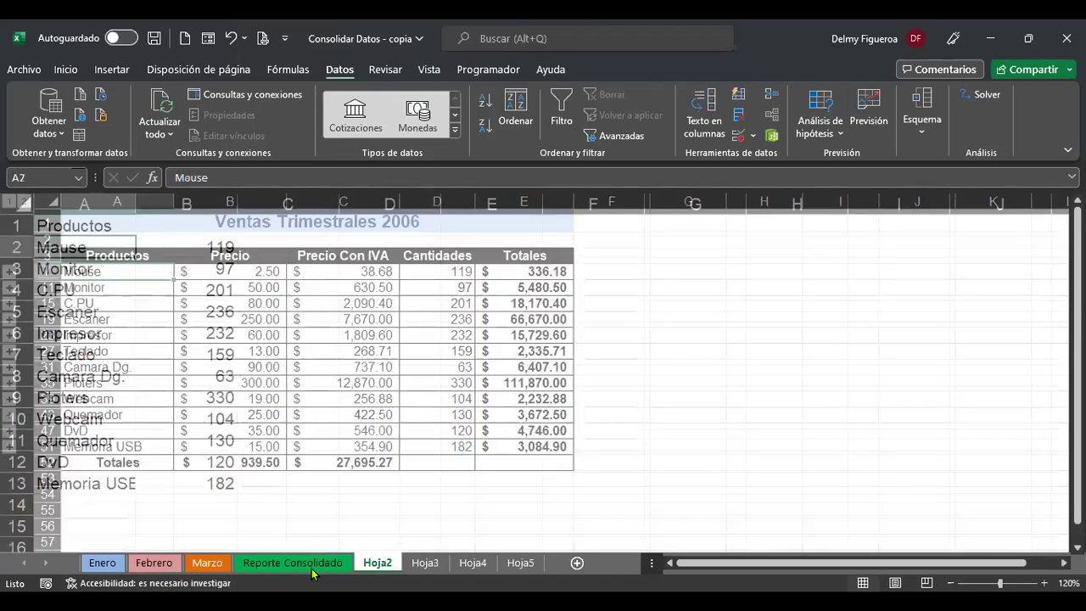
pyautogui.hotkey('ctrl', 'pagedown')
pyautogui.hotkey('ctrl', 'pagedown')
pyautogui.hotkey('ctrl', 'pagedown')
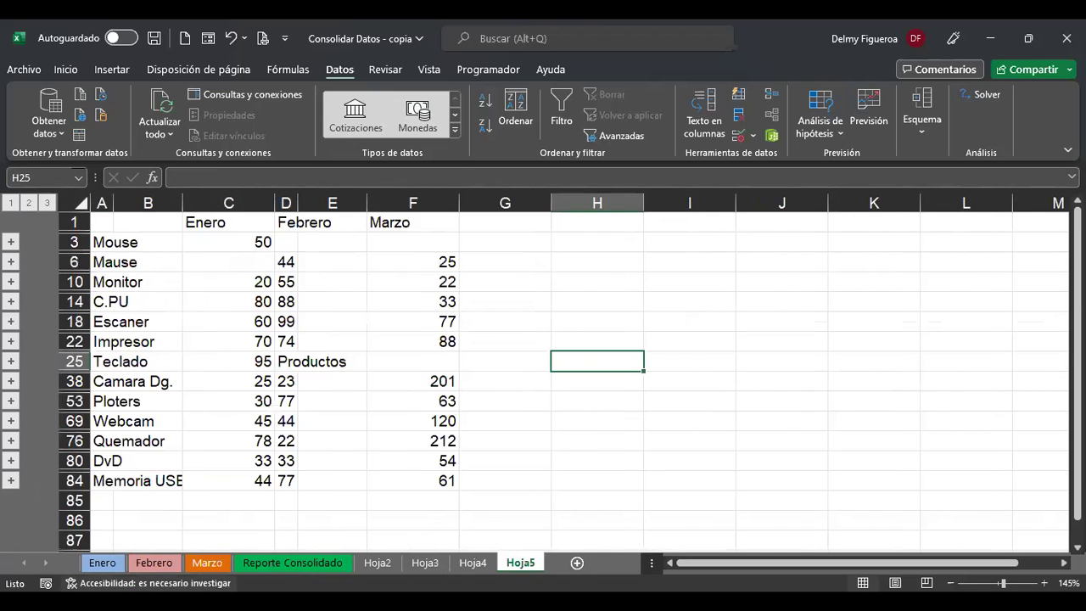
# Add a new sheet, enter the title "Departamento 1" in D4 and fit column D to its text
pyautogui.click(577, 564)
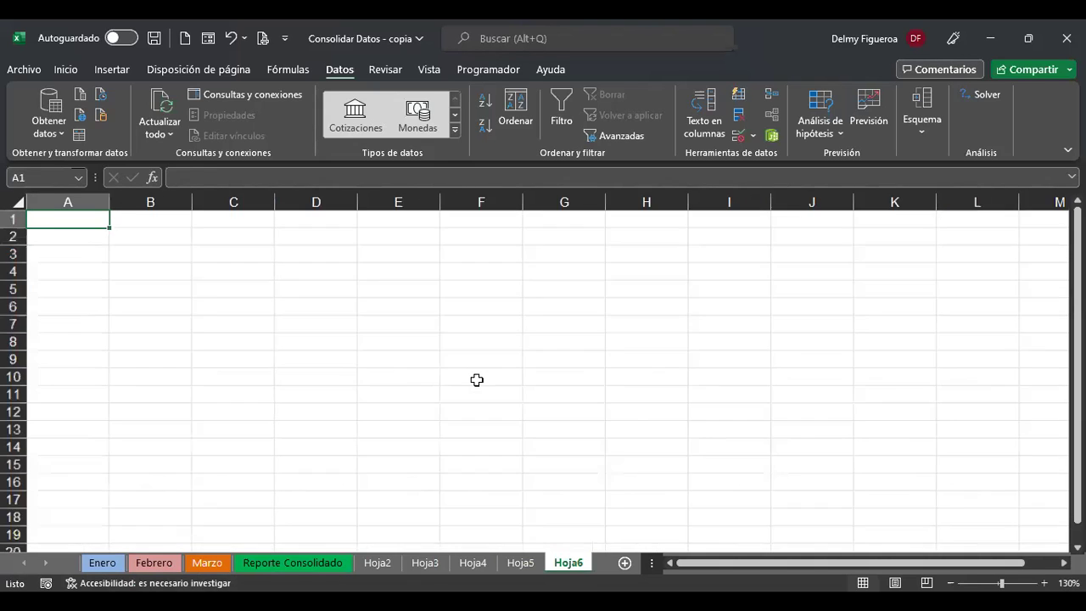
pyautogui.keyDown('ctrl'); pyautogui.scroll(2, 477, 380); pyautogui.keyUp('ctrl')
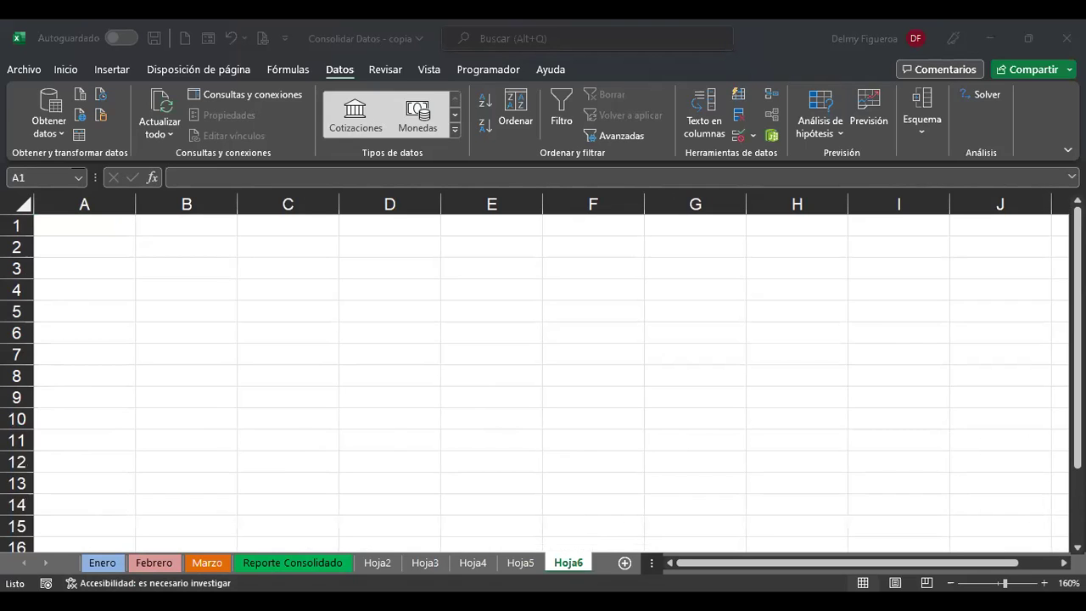
pyautogui.click(402, 291)
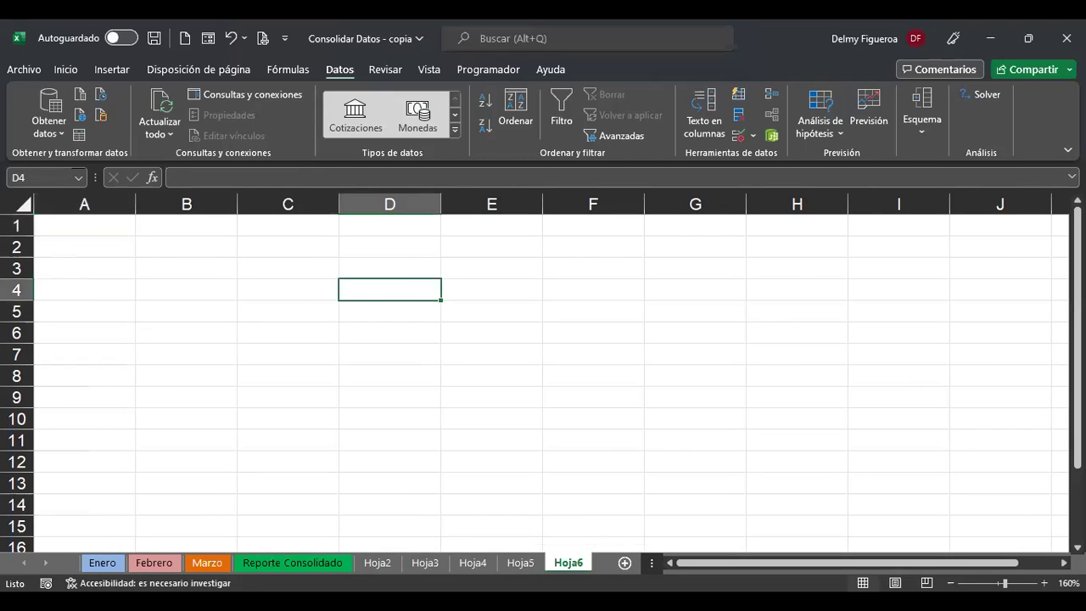
pyautogui.write('Departamento 1')
pyautogui.press('Return')
pyautogui.click(389, 289)
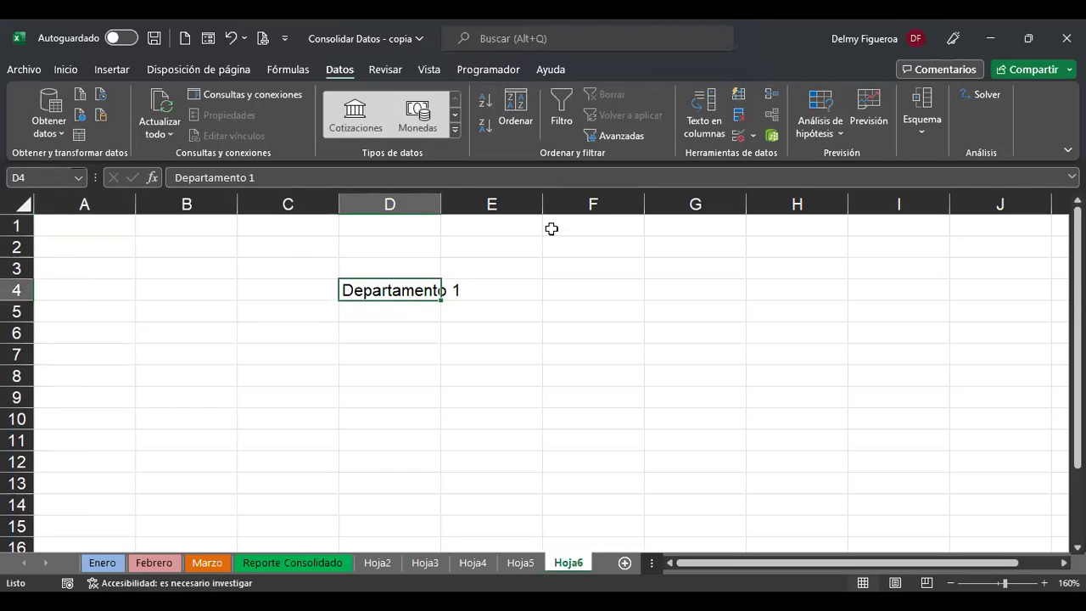
pyautogui.doubleClick(441, 204)
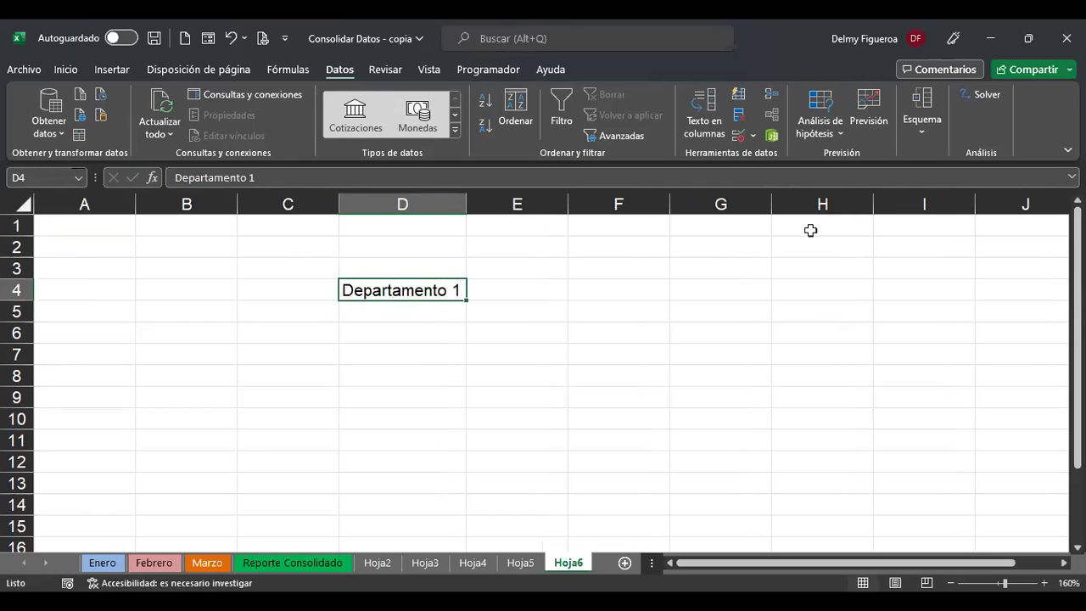
# Enter the heading "Mes/Sem" in D5 and list the months Enero to Abril in D6:D9
pyautogui.press('Return')
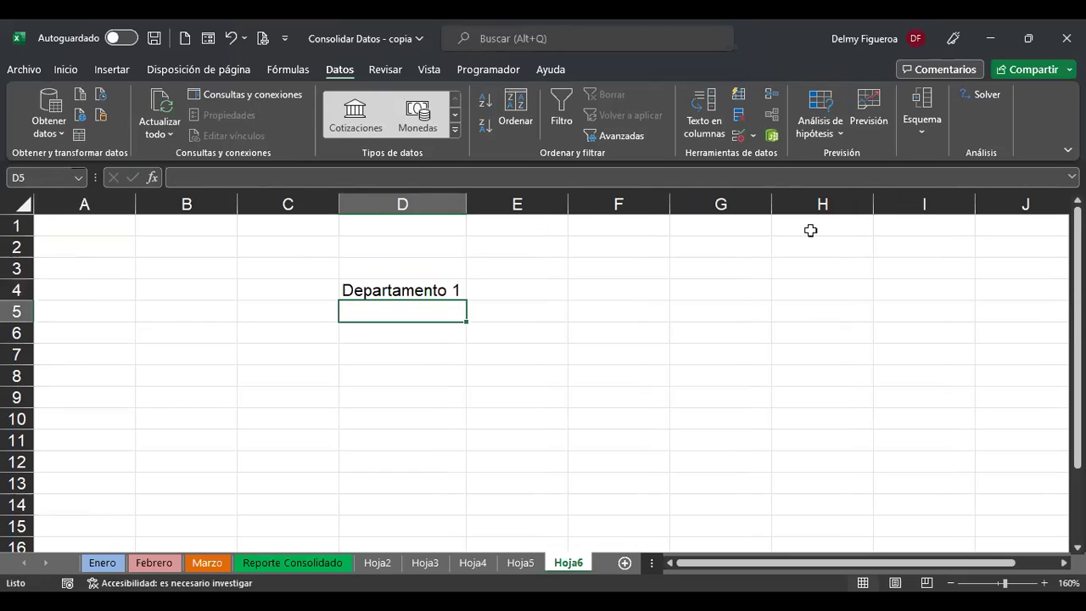
pyautogui.write('Mes/Sem')
pyautogui.press('Return')
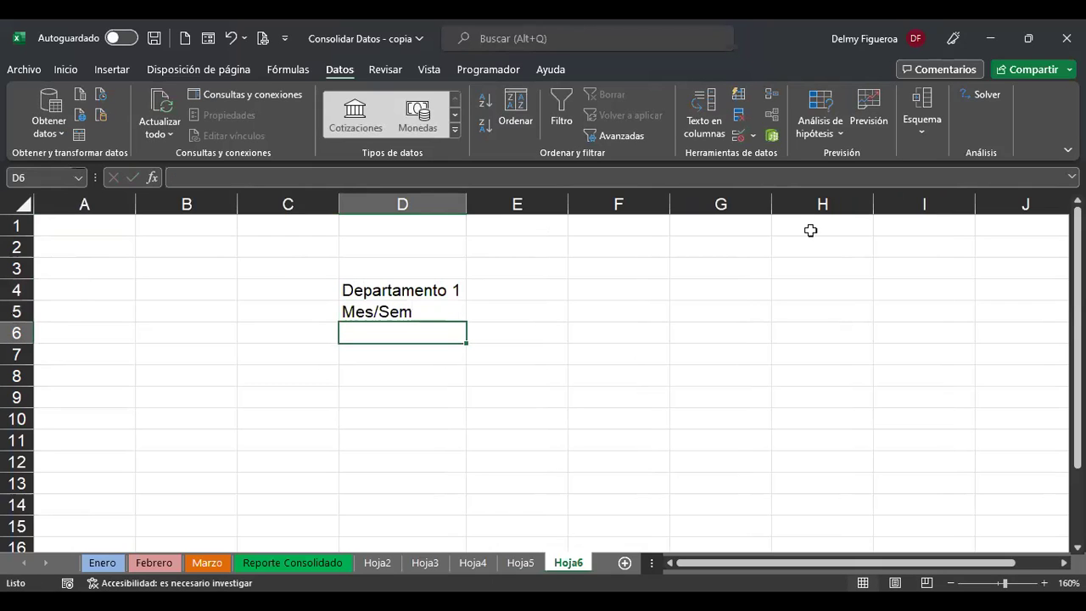
pyautogui.write('Enero')
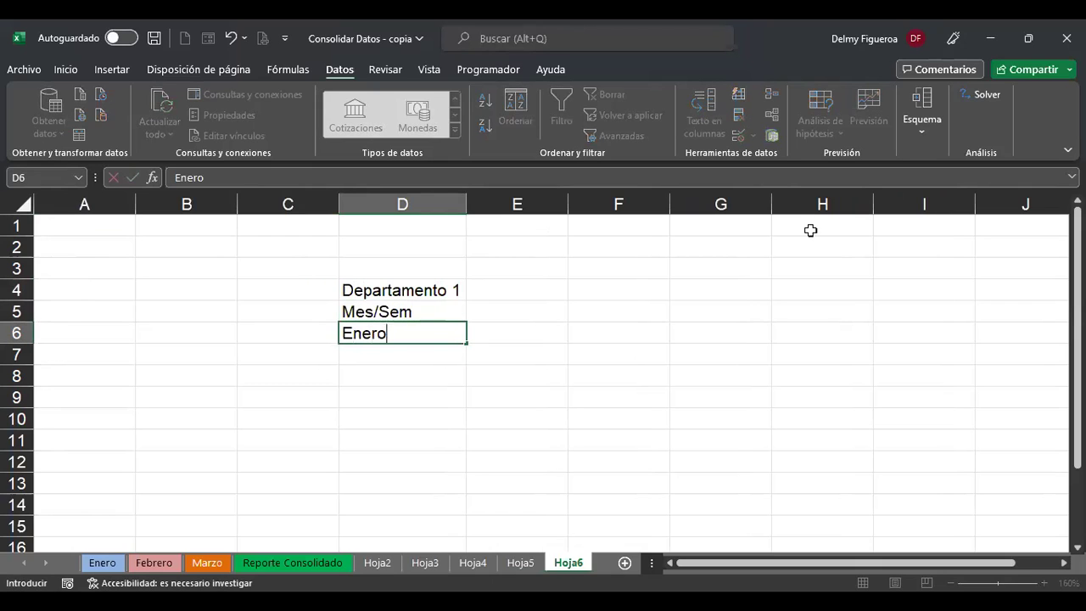
pyautogui.press('Return')
pyautogui.write('Febrero')
pyautogui.press('Return')
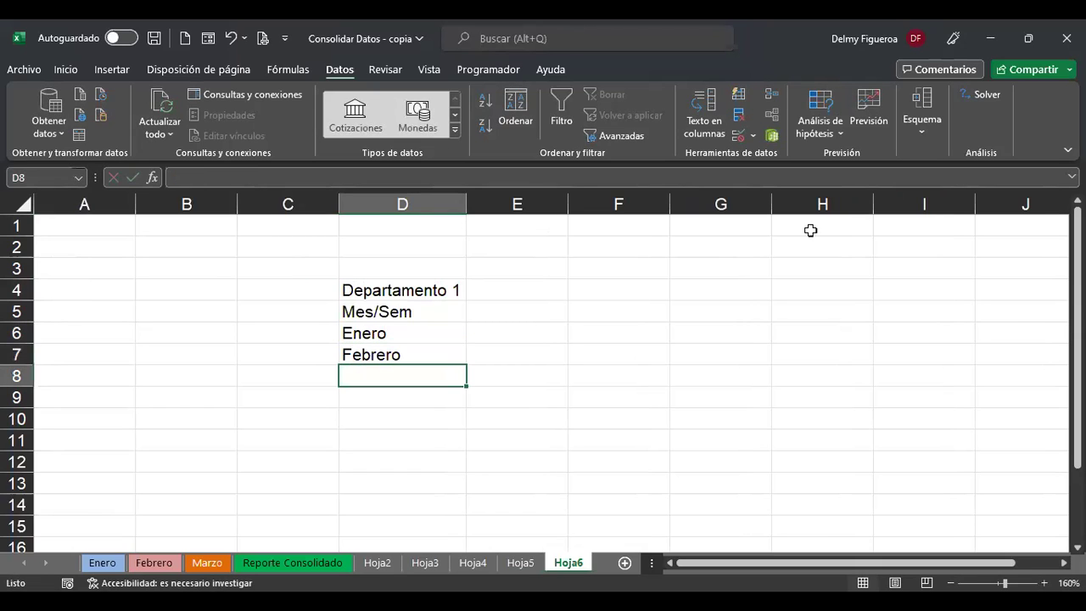
pyautogui.moveTo(414, 340); pyautogui.dragTo(460, 400)
# Fill the week headings "Sem. 1" to "Sem. 4" across E5:H5
pyautogui.click(504, 313)
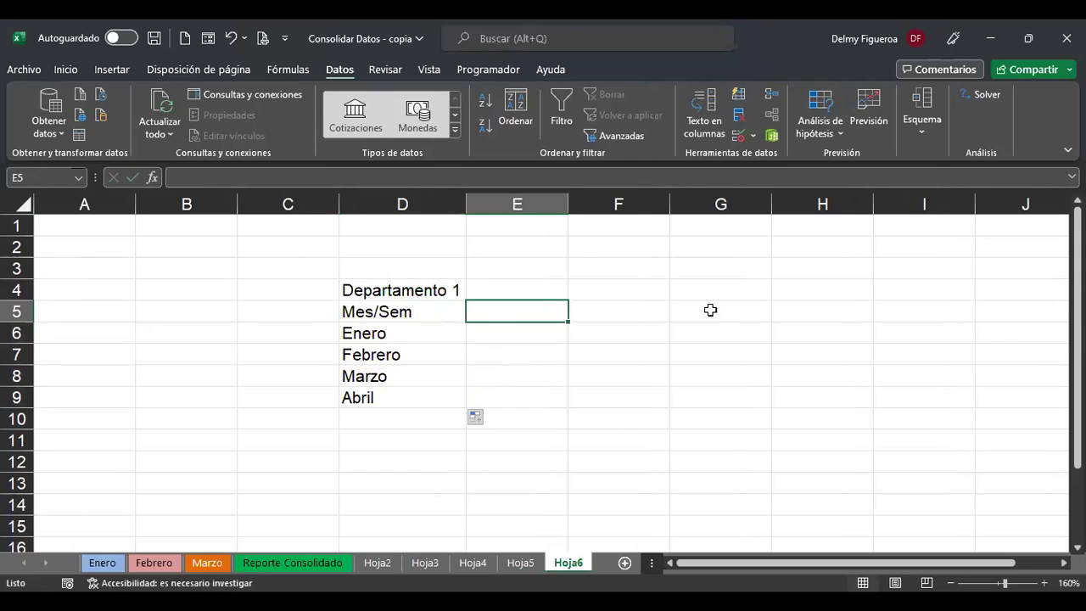
pyautogui.write('Sem. 1')
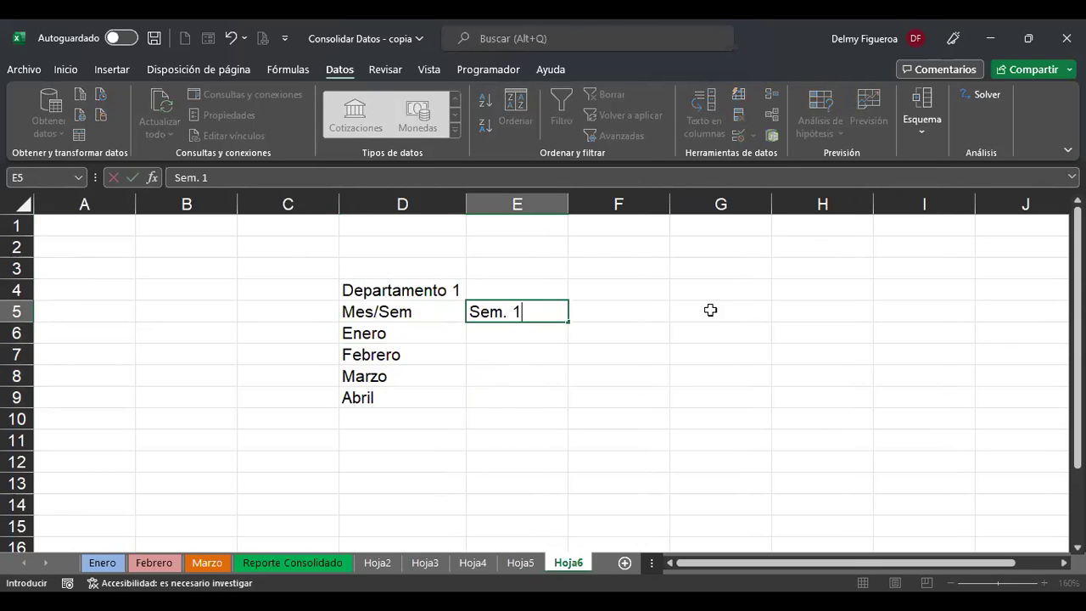
pyautogui.press('Return')
pyautogui.press('Up')
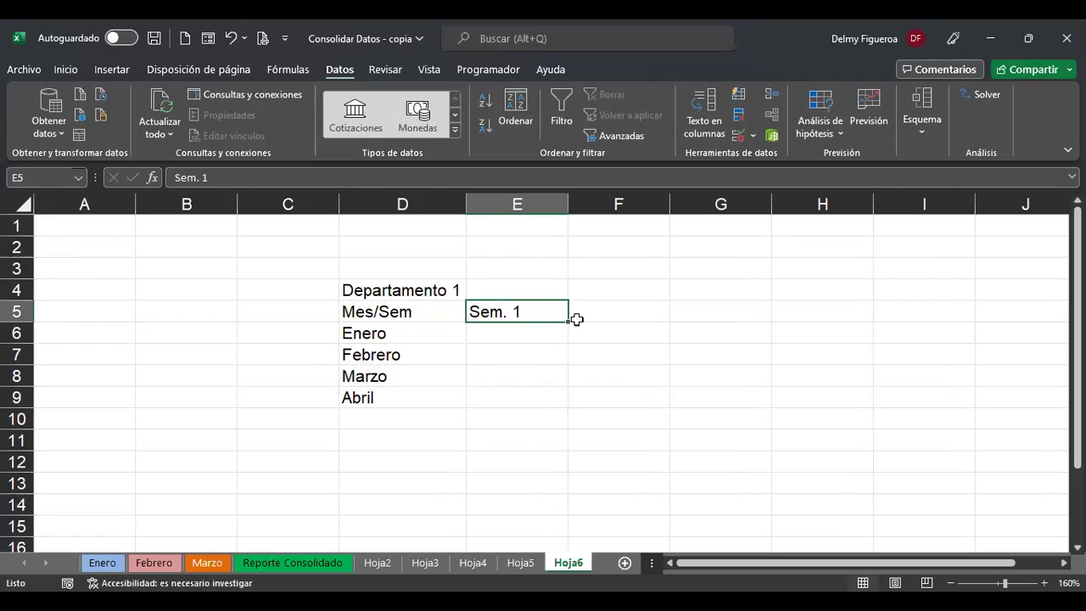
pyautogui.moveTo(596, 332); pyautogui.dragTo(841, 320)
# Enter the formula +ALEATORIO.ENTRE(100;500) in E6 for Enero, Sem. 1
pyautogui.click(533, 335)
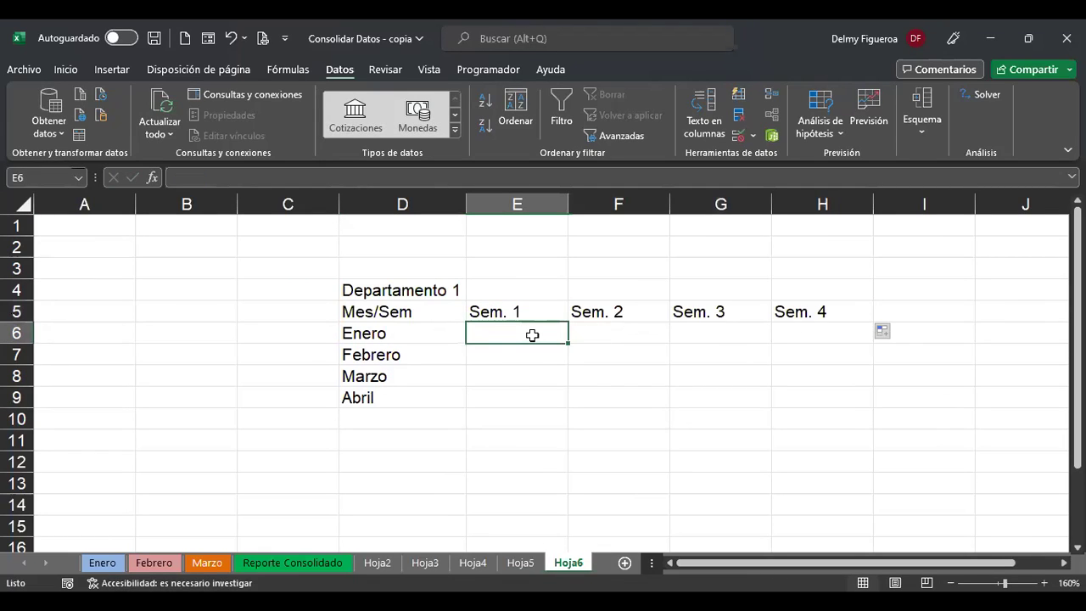
pyautogui.write('+a')
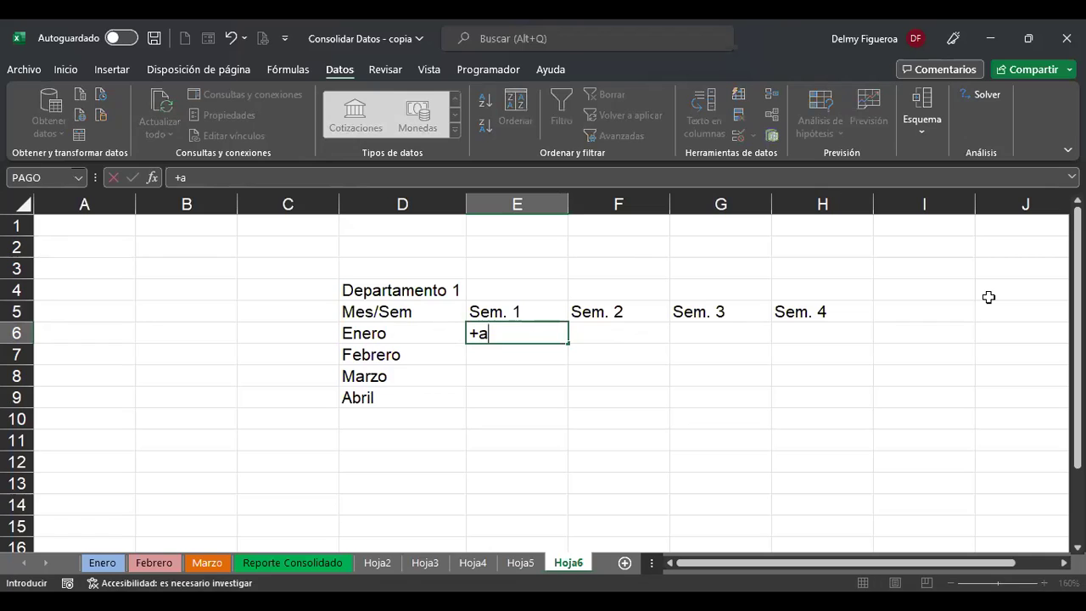
pyautogui.write('lea')
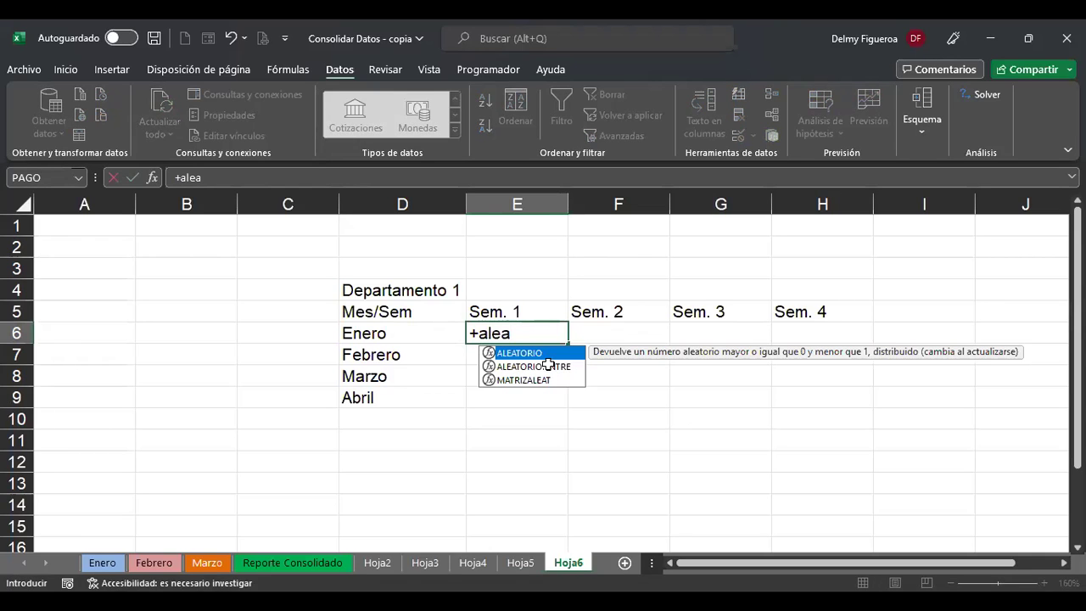
pyautogui.doubleClick(548, 364)
pyautogui.write('100')
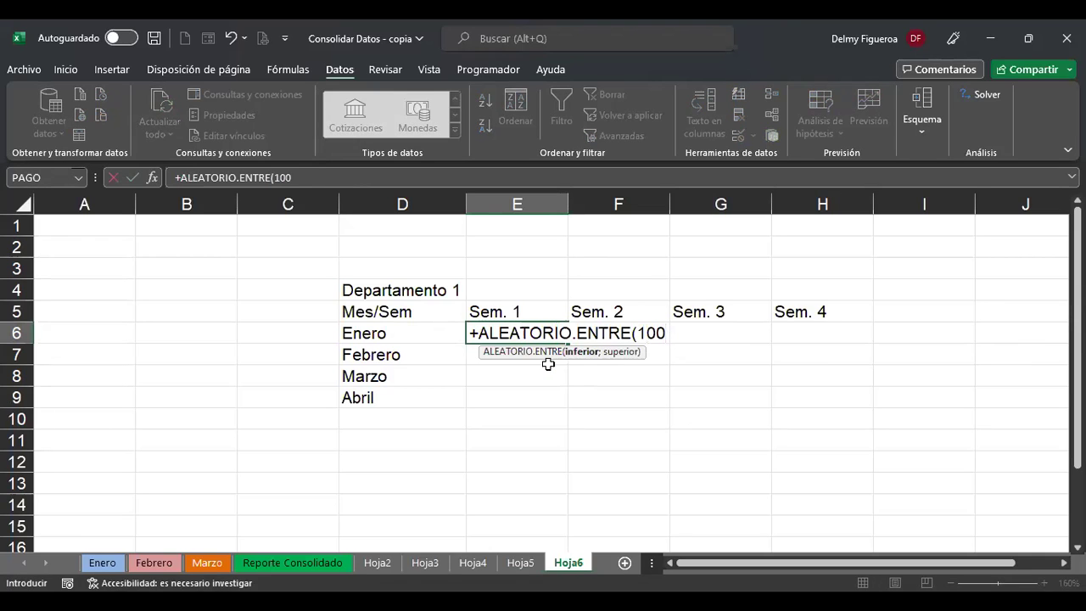
pyautogui.write(';500')
pyautogui.hotkey('ctrl', 'Return')
# Copy the random-number formula from E6 to the rest of the table, filling E6:H9
pyautogui.hotkey('ctrl', 'c')
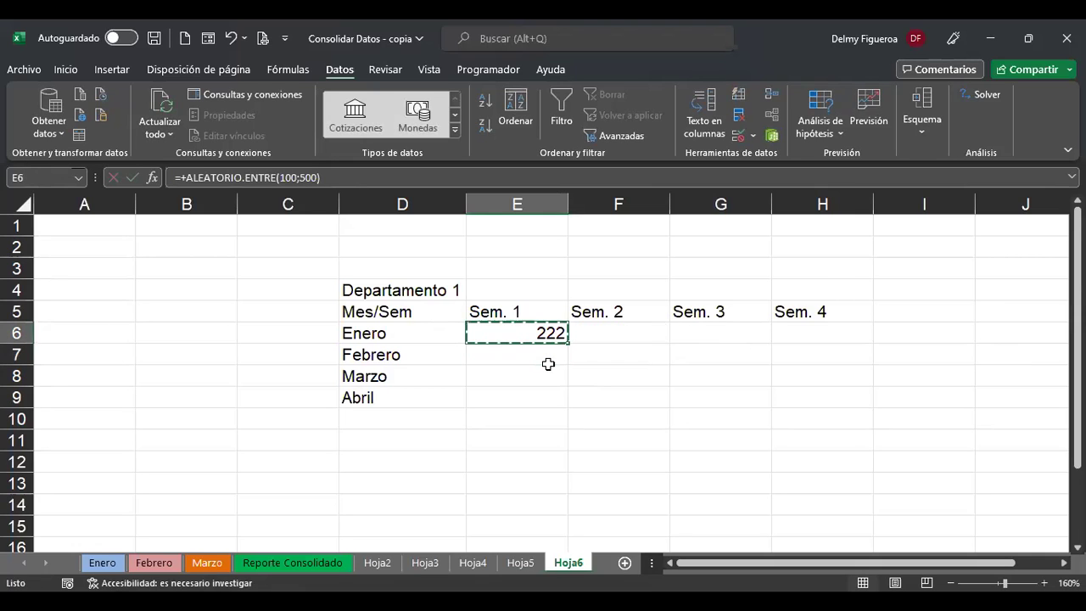
pyautogui.hotkey('shift', 'Right')
pyautogui.hotkey('shift', 'Right')
pyautogui.hotkey('shift', 'Right')
pyautogui.hotkey('ctrl', 'v')
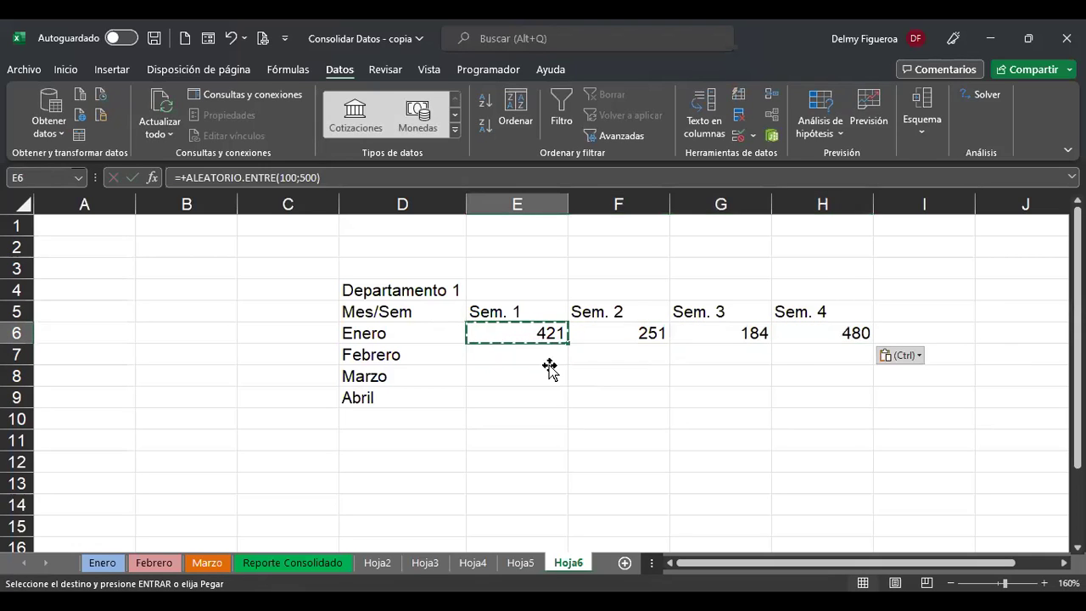
pyautogui.press('Down')
pyautogui.hotkey('shift', 'Right')
pyautogui.hotkey('shift', 'Right')
pyautogui.hotkey('shift', 'Right')
pyautogui.hotkey('shift', 'Down')
pyautogui.hotkey('shift', 'Down')
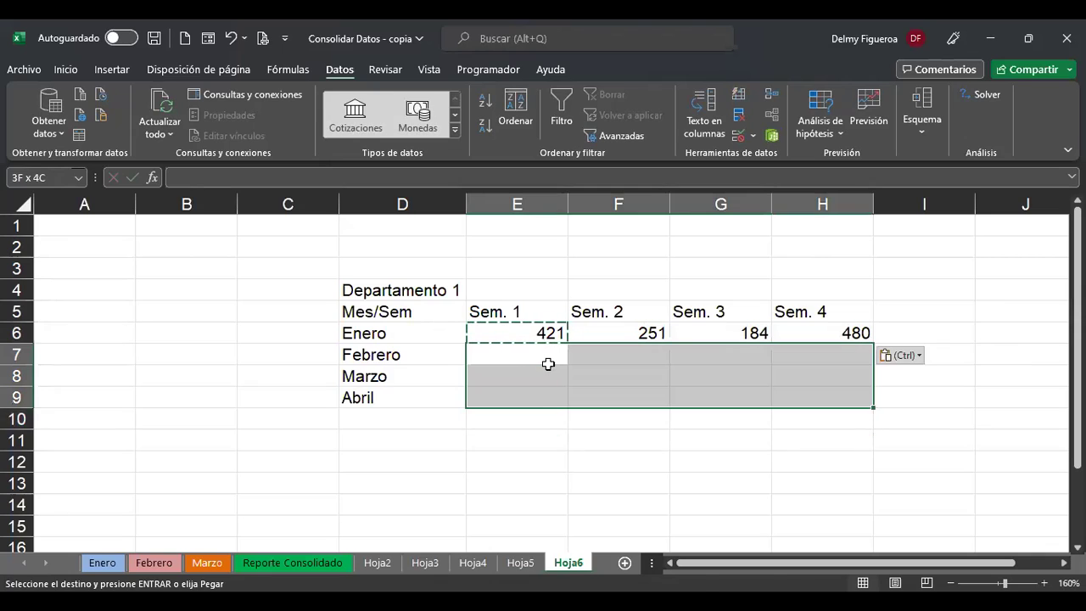
pyautogui.press('Return')
# Copy the whole Departamento 1 table, D4:H9, and paste the duplicate starting at J4
pyautogui.press('Left')
pyautogui.press('Up')
pyautogui.press('Up')
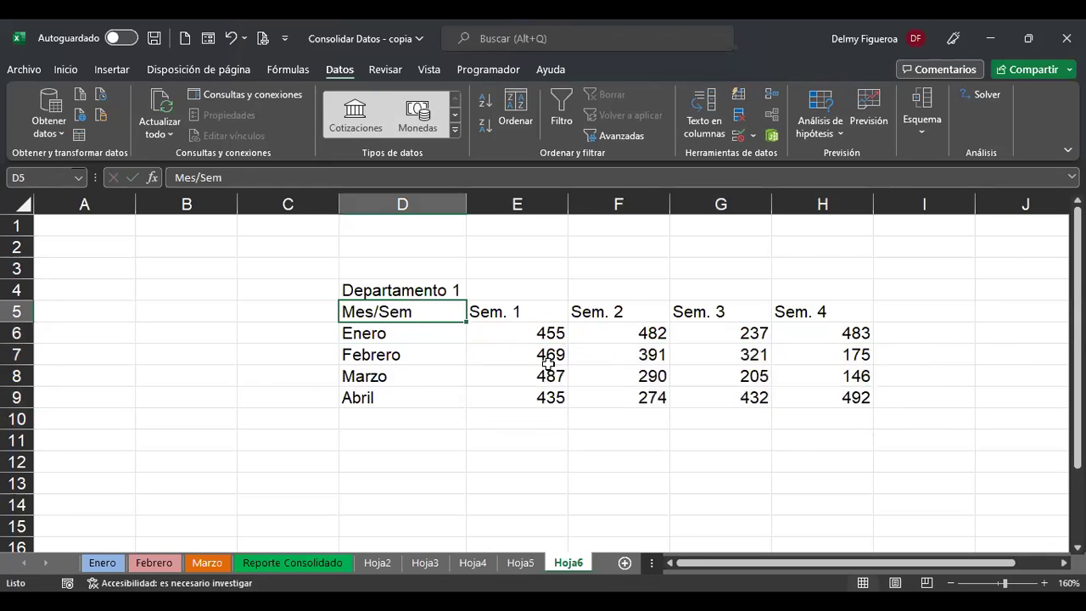
pyautogui.press('Up')
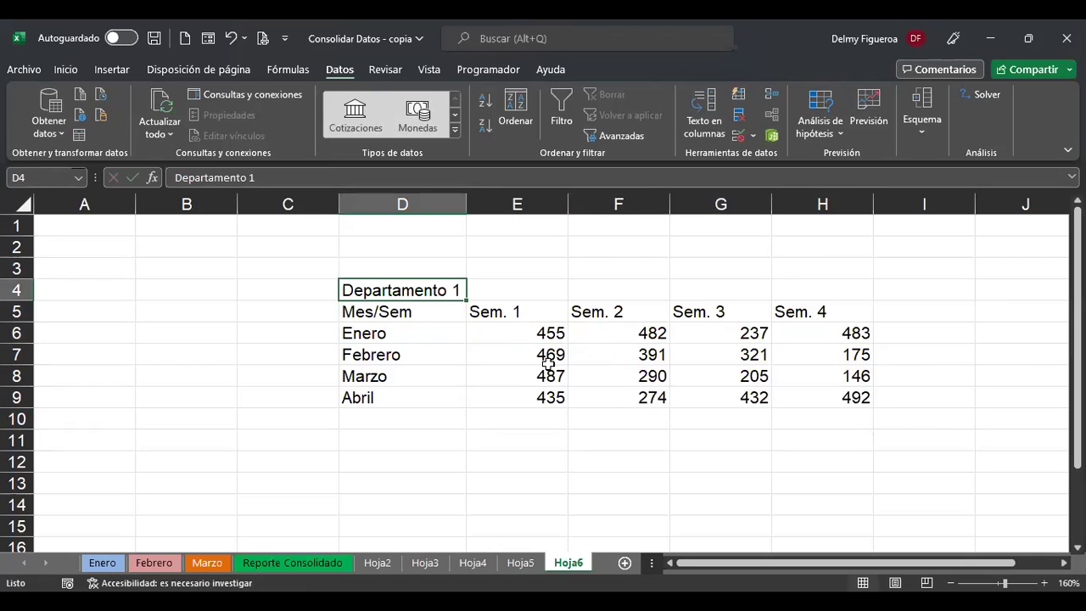
pyautogui.hotkey('shift', 'Down')
pyautogui.hotkey('shift', 'Down')
pyautogui.hotkey('shift', 'Down')
pyautogui.hotkey('shift', 'Down')
pyautogui.hotkey('shift', 'Down')
pyautogui.hotkey('shift', 'Right')
pyautogui.hotkey('shift', 'Right')
pyautogui.hotkey('shift', 'Right')
pyautogui.hotkey('shift', 'Right')
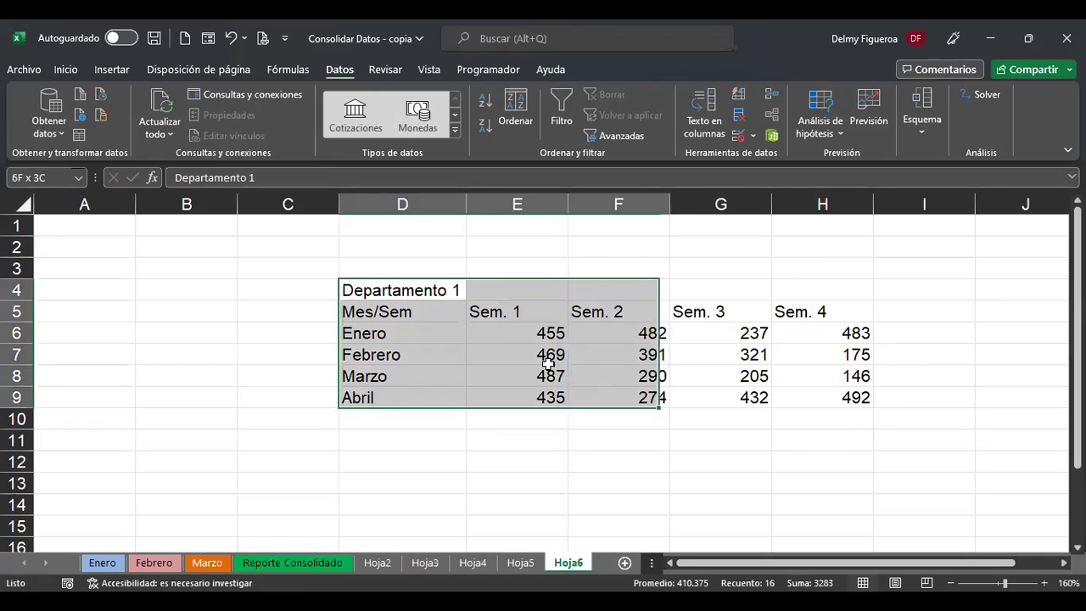
pyautogui.hotkey('ctrl', 'c')
pyautogui.press('Right')
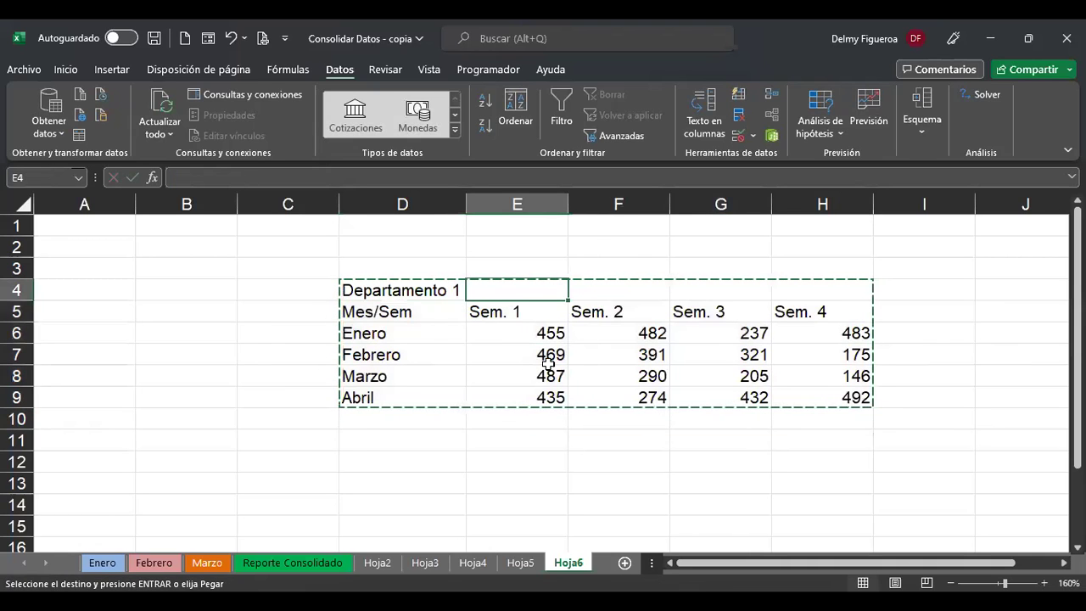
pyautogui.press('Right')
pyautogui.press('Right')
pyautogui.press('Right')
pyautogui.press('Right')
pyautogui.press('Right')
pyautogui.hotkey('ctrl', 'v')
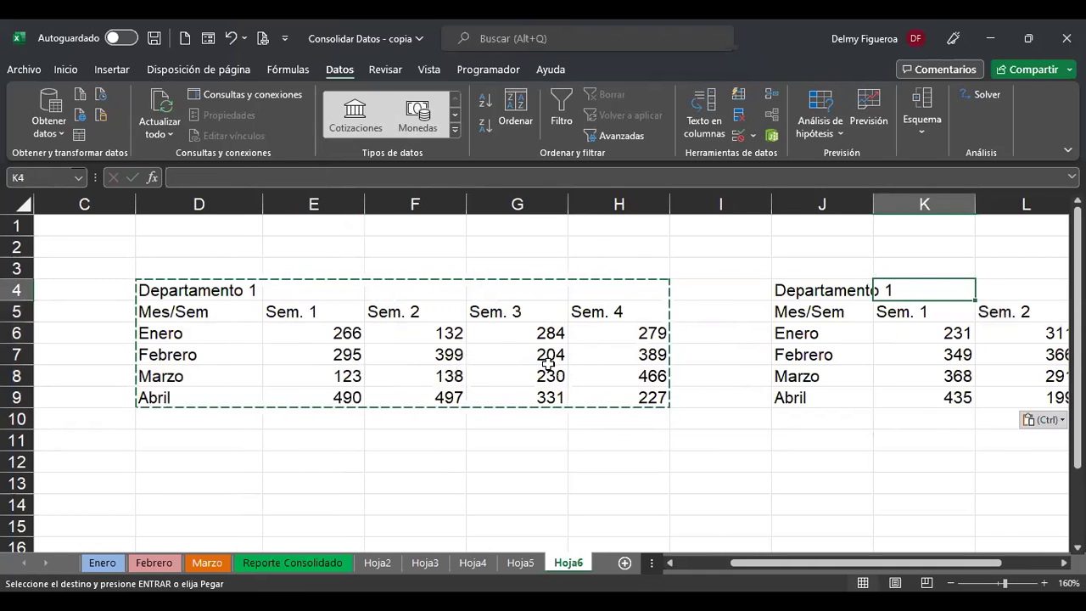
# Change the title of the duplicated table in J4 to "Departamento 2"
pyautogui.press('F2')
pyautogui.press('BackSpace')
pyautogui.write('2')
pyautogui.press('Return')
# Set the Departamento 2 months in J6:J9 to Febrero through Mayo by copying J7:J9 up to J6 and entering "Mayo" in J9
pyautogui.press('Return')
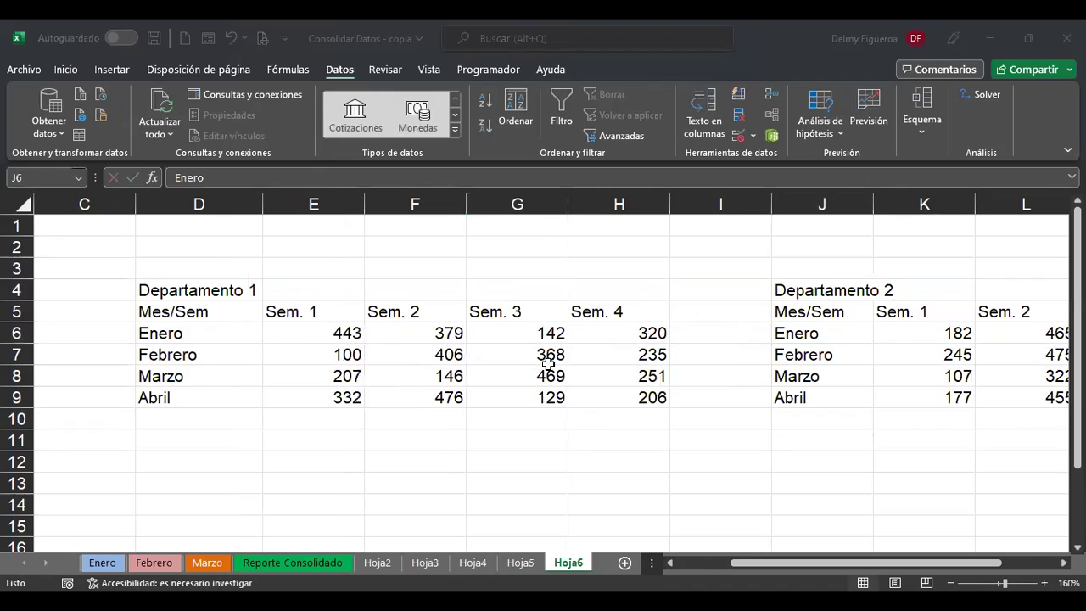
pyautogui.hotkey('shift', 'Down')
pyautogui.hotkey('shift', 'Down')
pyautogui.hotkey('shift', 'Down')
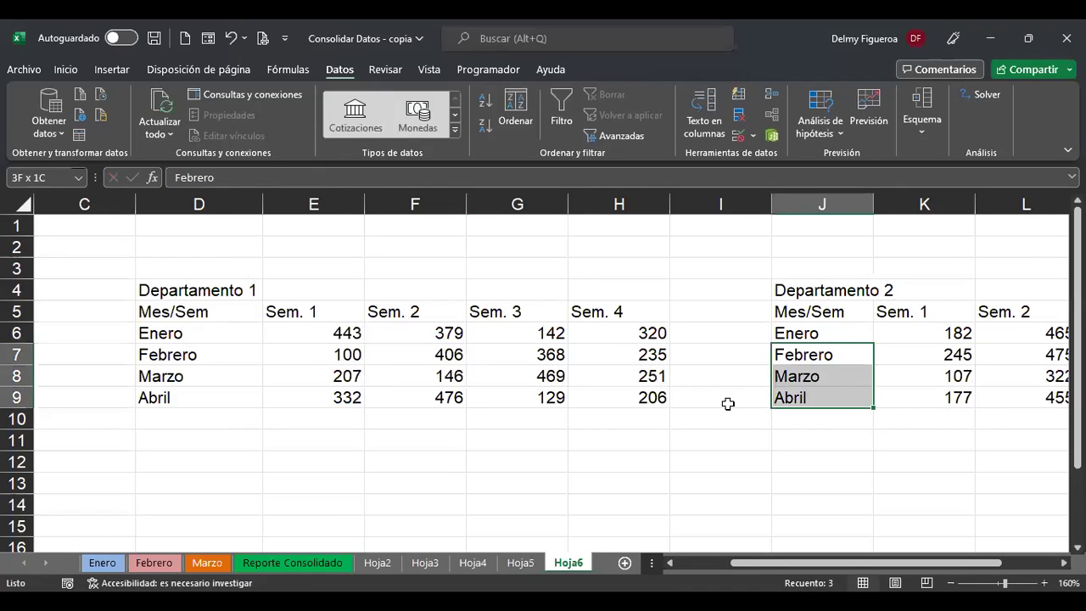
pyautogui.hotkey('ctrl', 'c')
pyautogui.press('Return')
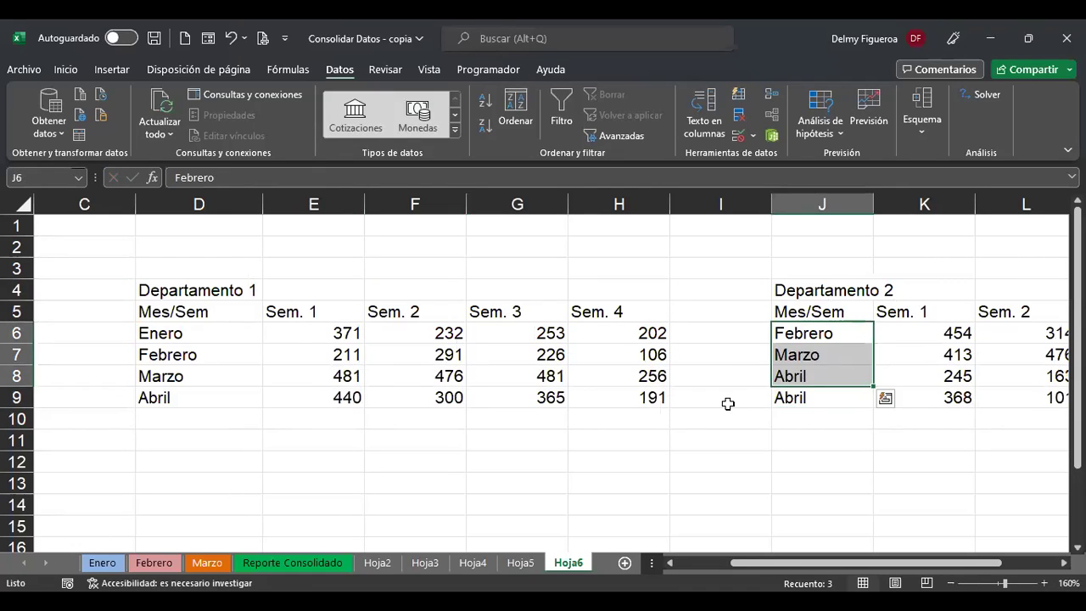
pyautogui.press('Down')
pyautogui.press('Down')
pyautogui.press('Down')
pyautogui.write('Mayo')
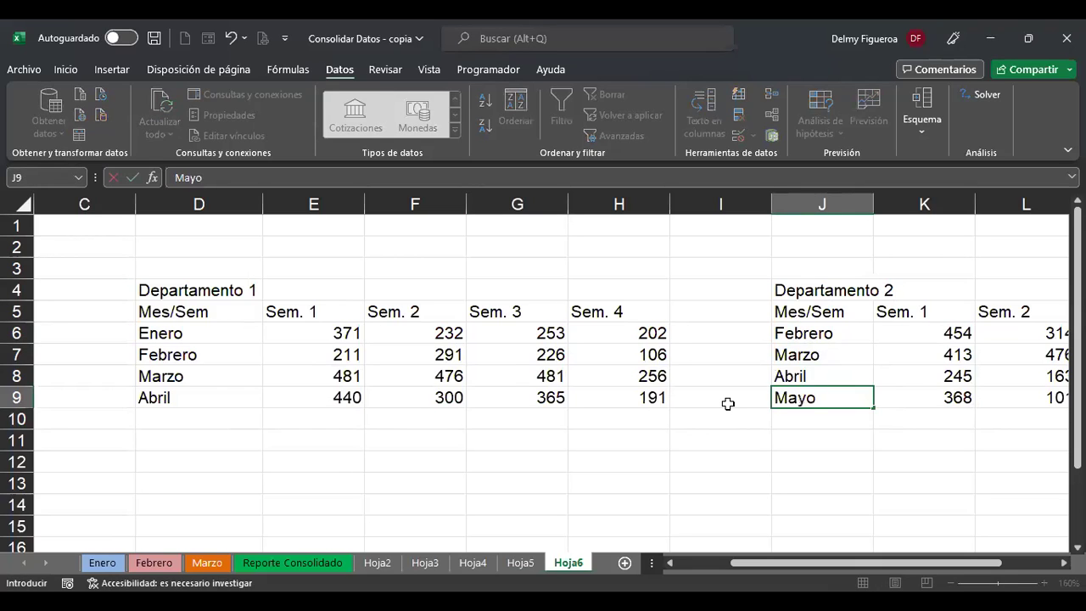
pyautogui.press('Return')
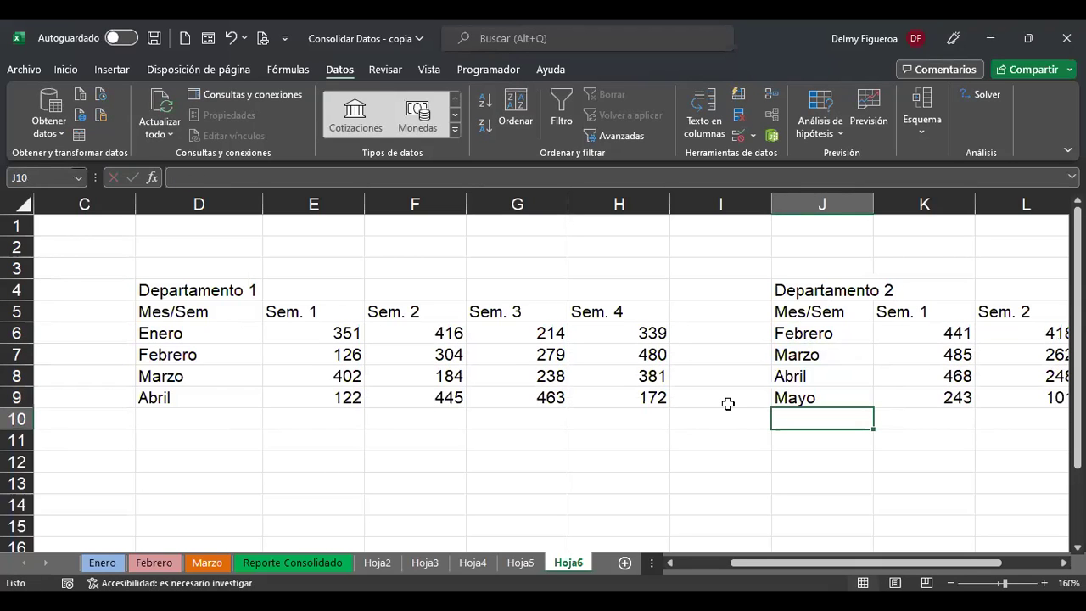
# Copy the whole Departamento 1 table, D4:H9, and paste the duplicate starting at D12
pyautogui.press('Left')
pyautogui.press('Left')
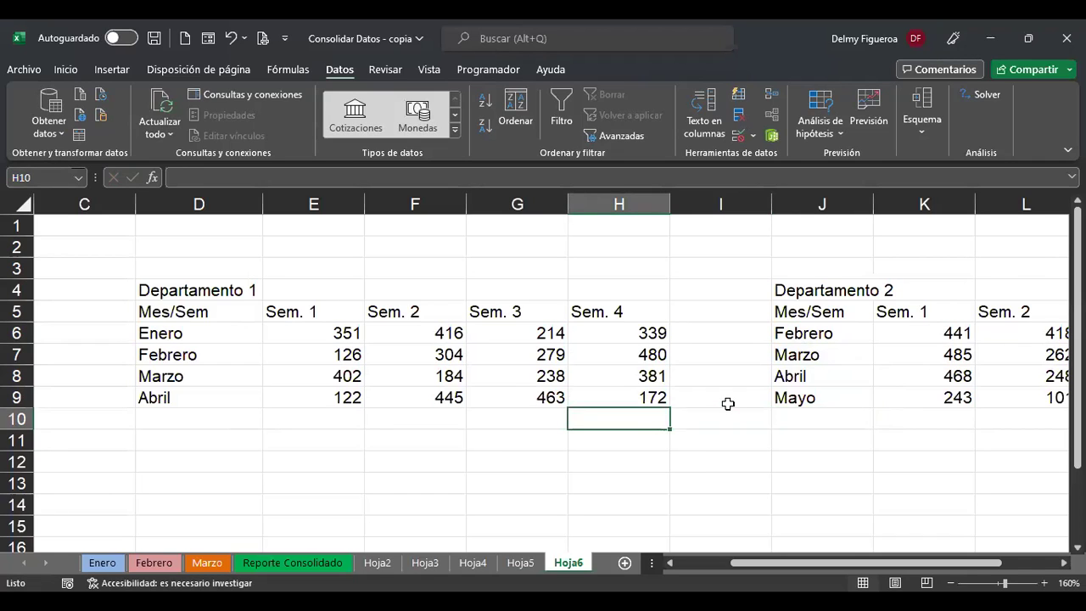
pyautogui.press('Up')
pyautogui.press('Up')
pyautogui.press('Up')
pyautogui.press('Up')
pyautogui.press('Up')
pyautogui.press('Left')
pyautogui.press('Left')
pyautogui.press('Left')
pyautogui.press('Up')
pyautogui.press('Left')
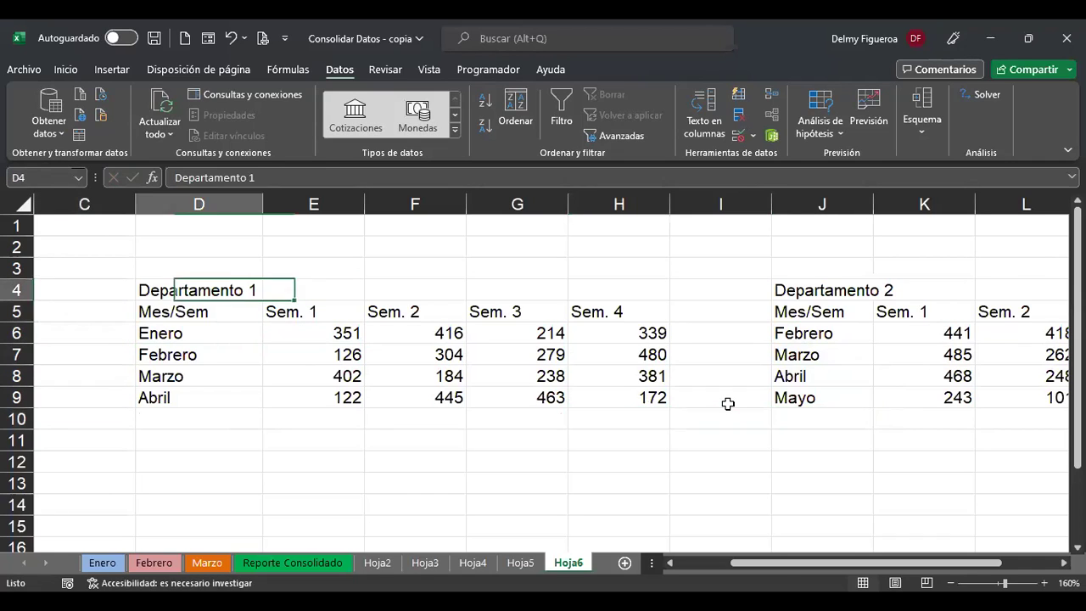
pyautogui.hotkey('shift', 'Down')
pyautogui.hotkey('shift', 'Down')
pyautogui.hotkey('shift', 'Down')
pyautogui.hotkey('shift', 'Down')
pyautogui.hotkey('shift', 'Right')
pyautogui.hotkey('shift', 'Right')
pyautogui.hotkey('shift', 'Right')
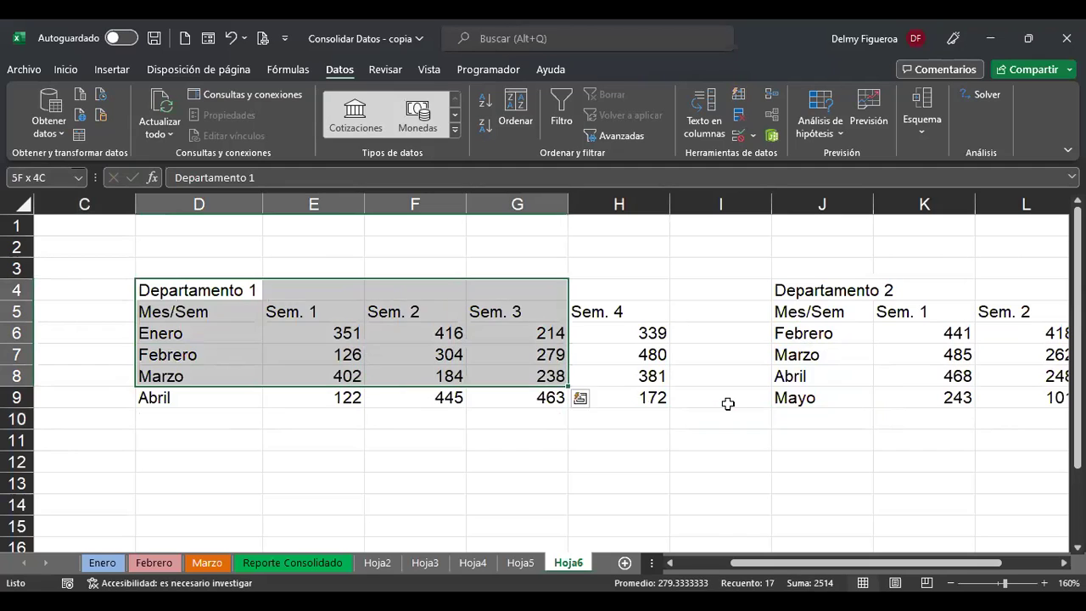
pyautogui.hotkey('shift', 'Right')
pyautogui.hotkey('shift', 'Down')
pyautogui.hotkey('ctrl', 'c')
pyautogui.press('Down')
pyautogui.press('Down')
pyautogui.press('Down')
pyautogui.press('Down')
pyautogui.press('Down')
pyautogui.press('Down')
pyautogui.press('Down')
pyautogui.press('Down')
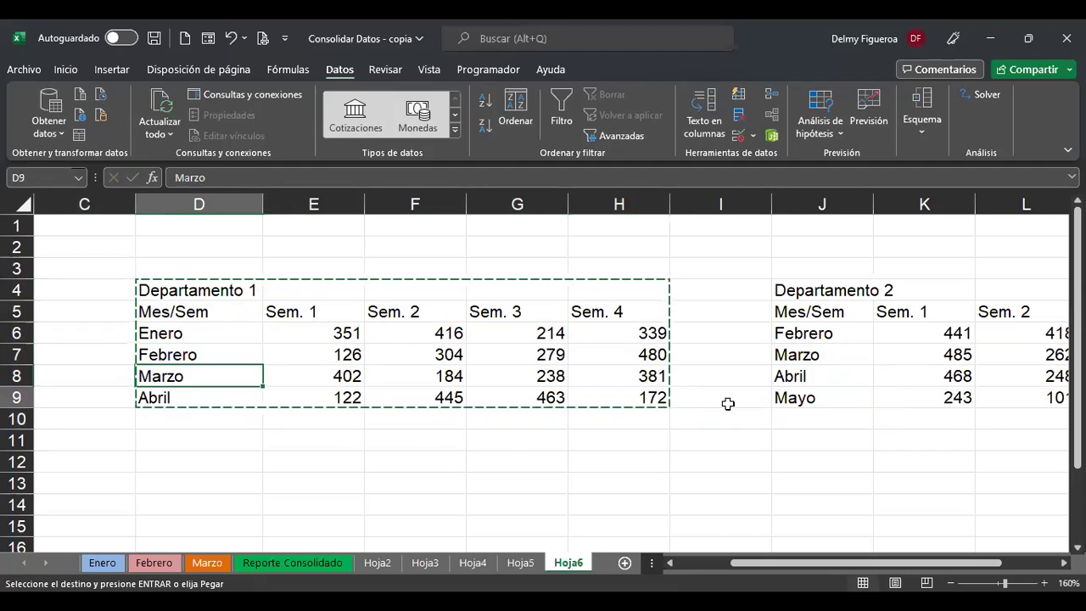
pyautogui.hotkey('ctrl', 'v')
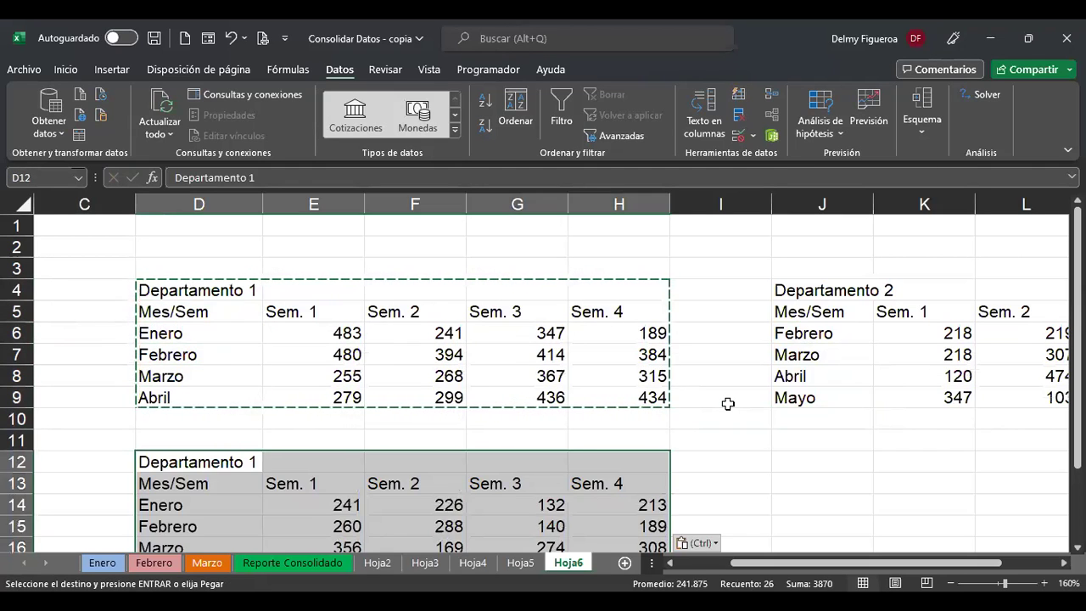
# Change the title of the duplicated table in D12 to "Departamento 3"
pyautogui.press('F2')
pyautogui.write('3')
pyautogui.press('Return')
# Copy Marzo and Abril from D16:D17 over the first two months of the Departamento 3 table, D14:D15
pyautogui.press('Down')
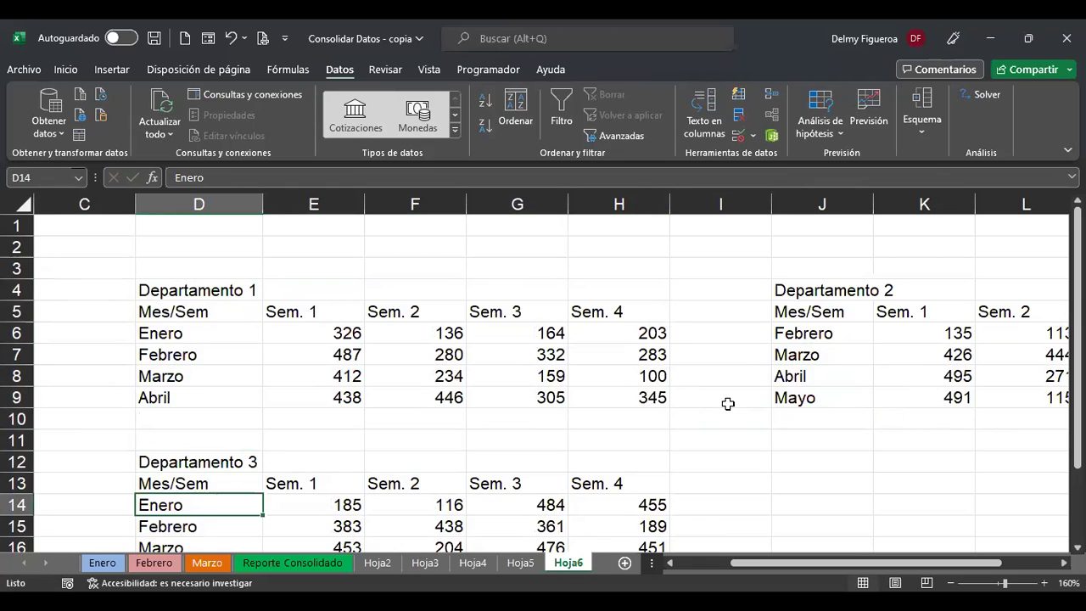
pyautogui.press('Down')
pyautogui.press('Down')
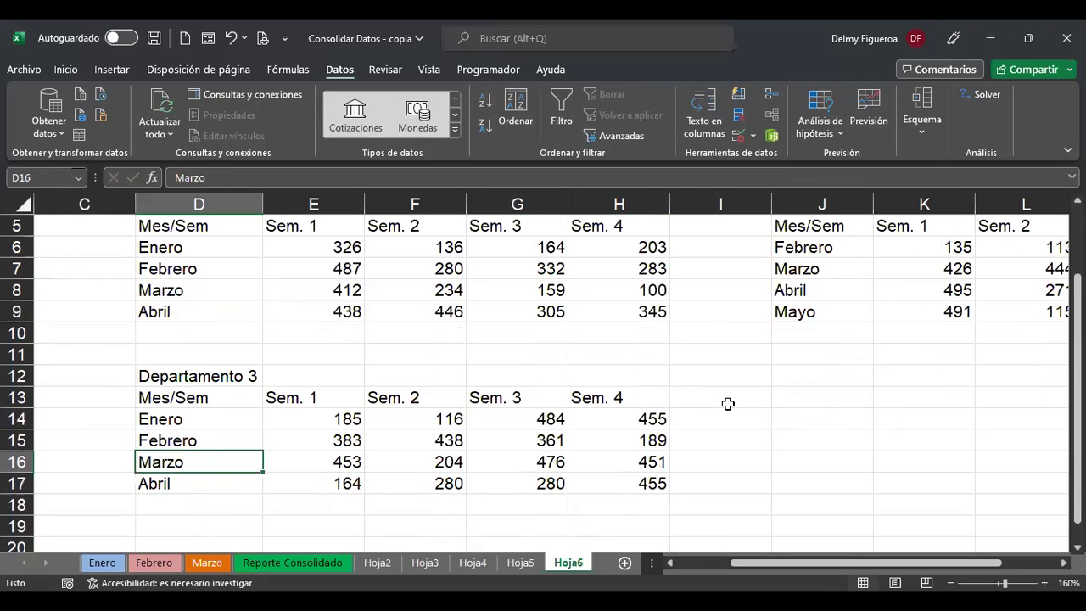
pyautogui.hotkey('shift', 'Down')
pyautogui.hotkey('ctrl', 'c')
pyautogui.press('Up')
pyautogui.press('Up')
pyautogui.press('Up')
pyautogui.press('Down')
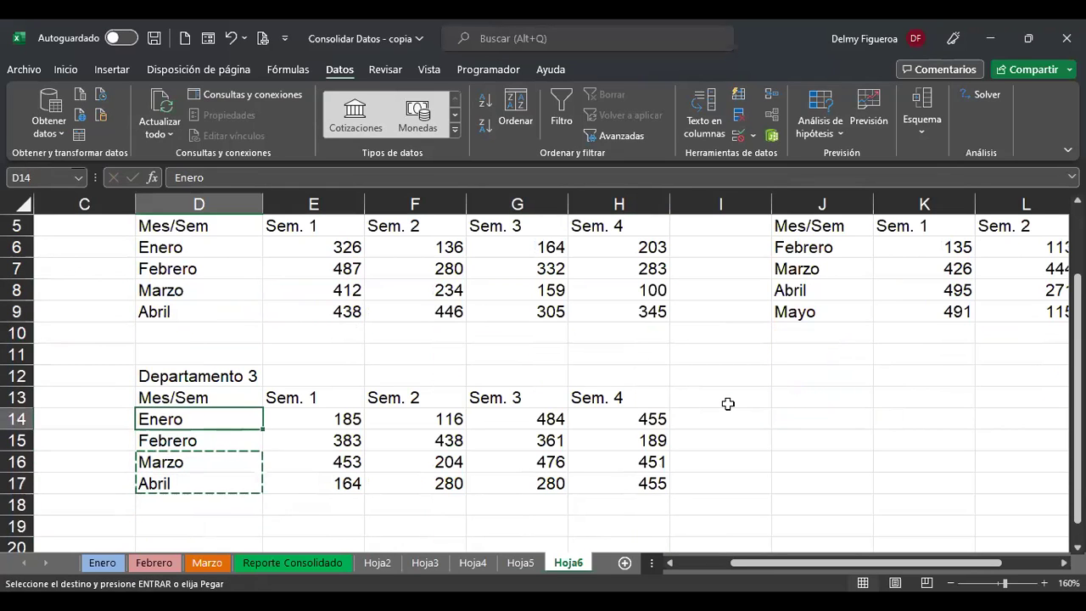
pyautogui.press('Return')
# Enter the months "Mayo", "Junio" and "Julio" in D16:D18 of the Departamento 3 table
pyautogui.press('Down')
pyautogui.press('Down')
pyautogui.write('Mayo')
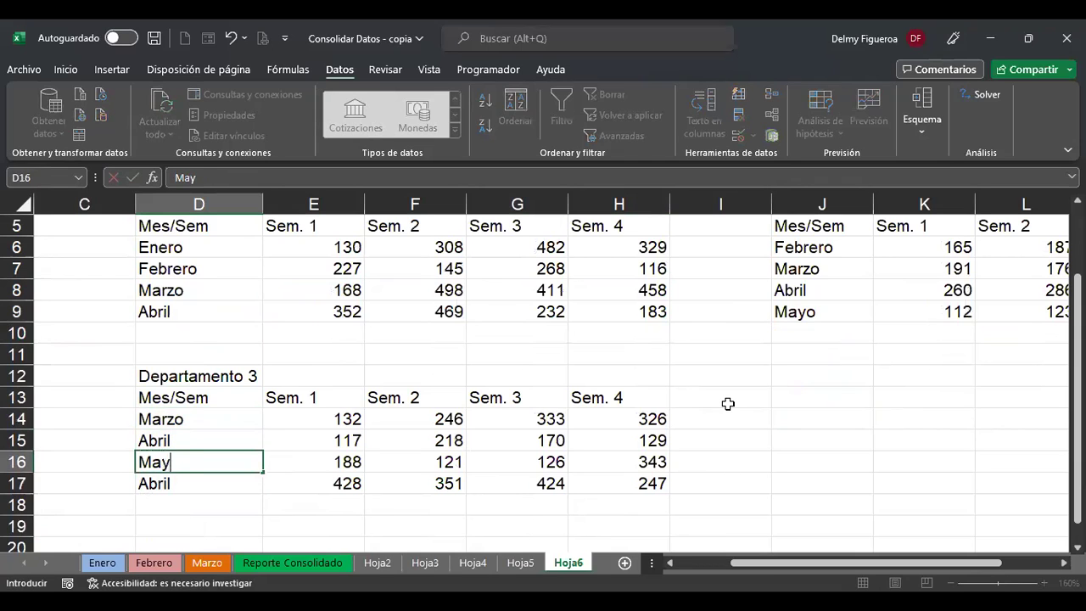
pyautogui.press('Return')
pyautogui.write('Junio')
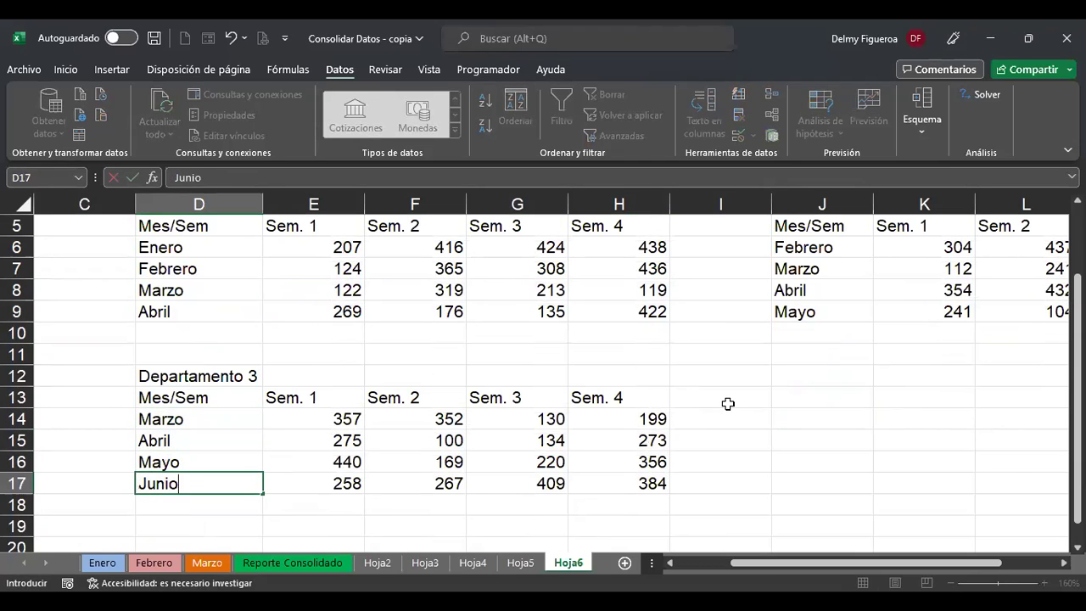
pyautogui.press('Return')
pyautogui.write('Julio')
pyautogui.press('Return')
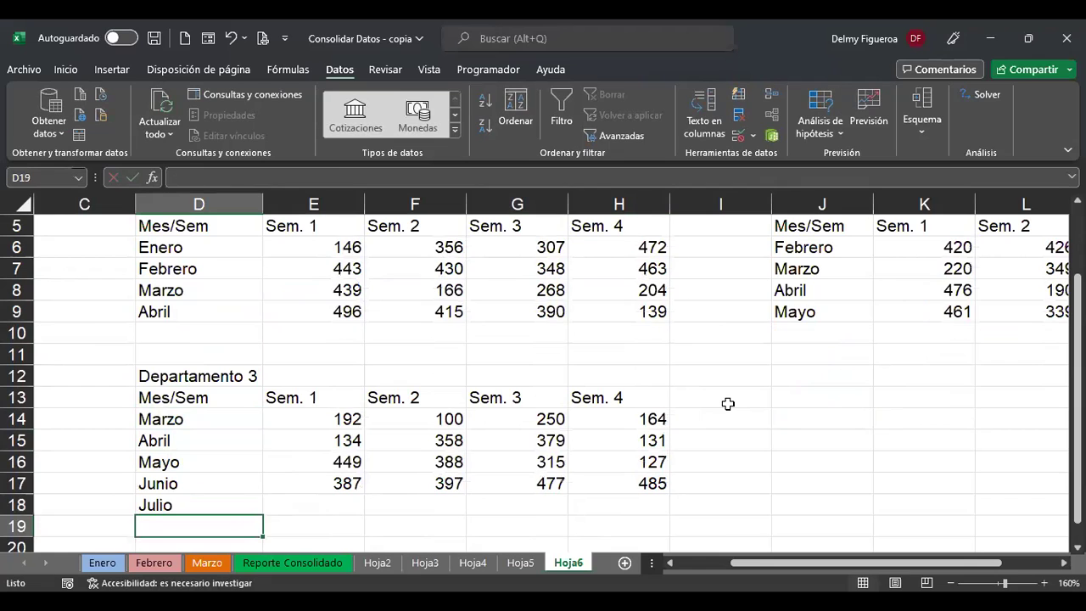
# Review the month rows and week columns of the three department tables to compare their layout
pyautogui.scroll(1, 383, 430)
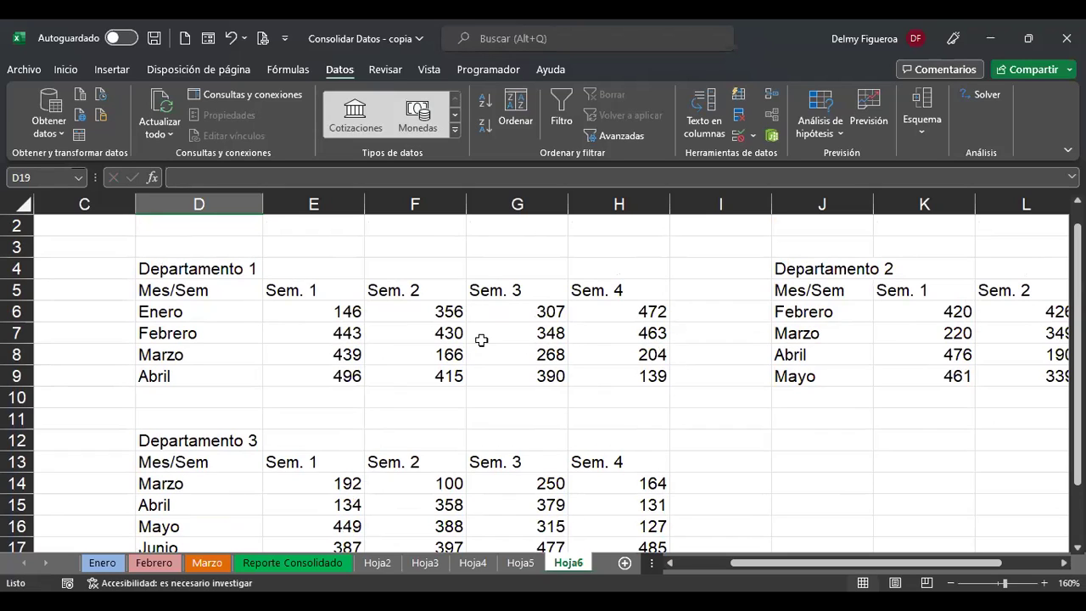
pyautogui.moveTo(201, 307); pyautogui.dragTo(210, 366)
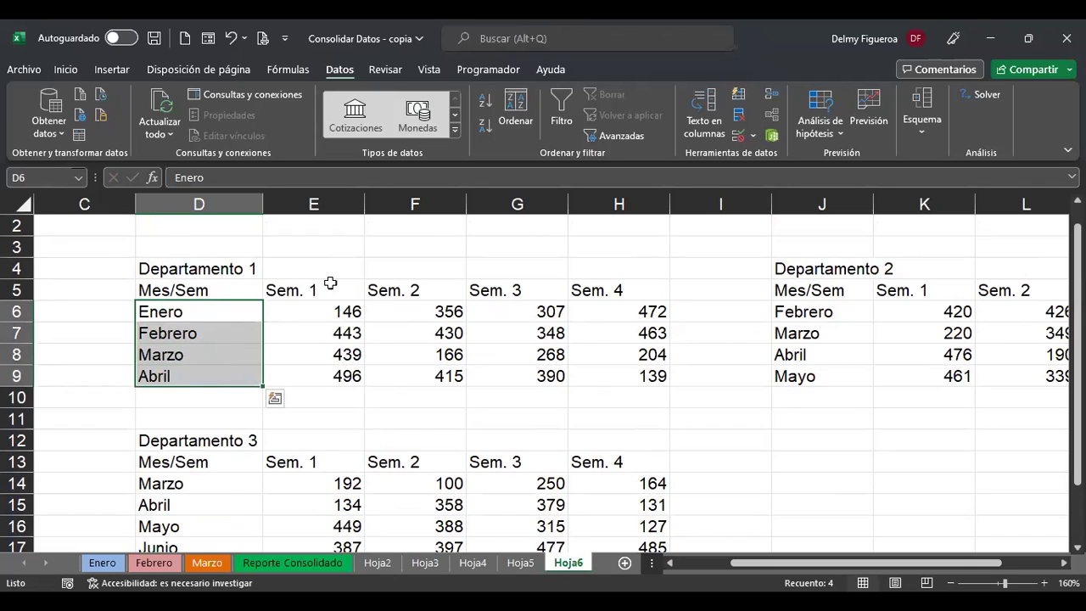
pyautogui.click(846, 315)
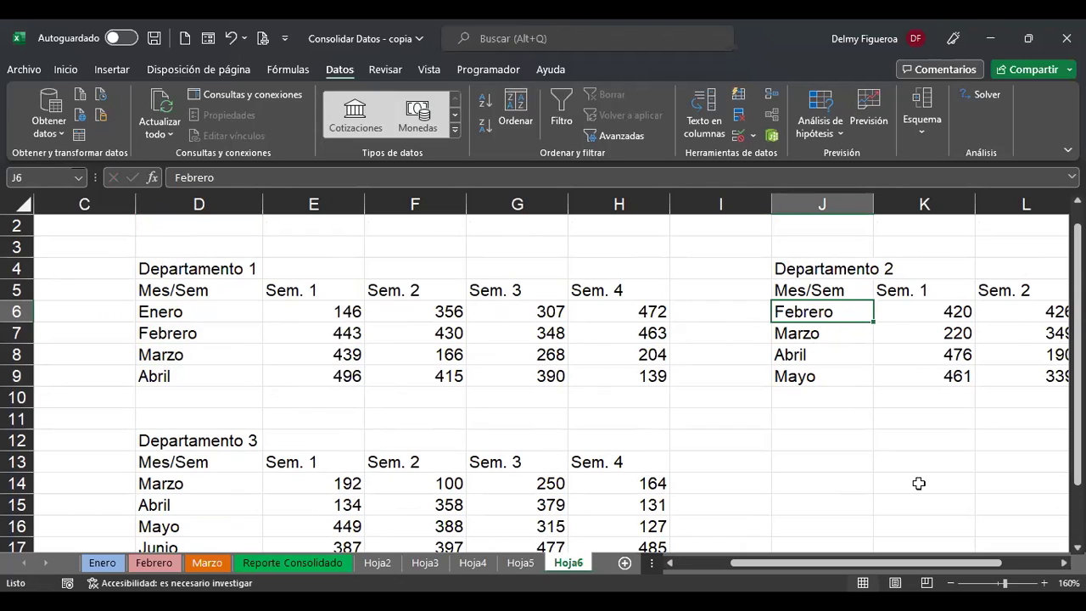
pyautogui.hscroll(2, 919, 482)
pyautogui.hscroll(-4, 919, 483)
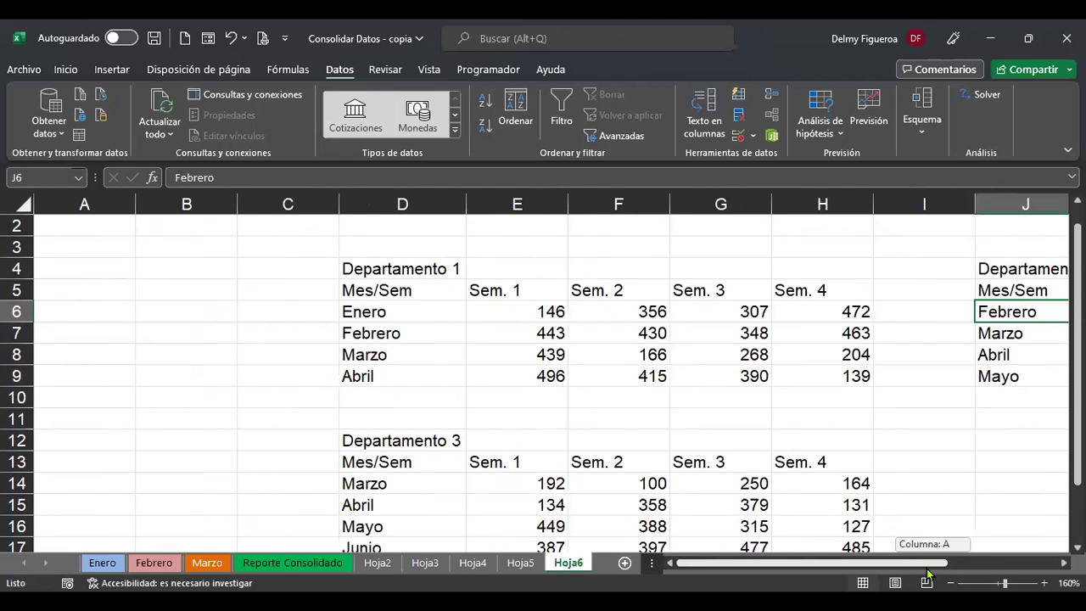
pyautogui.scroll(-2, 755, 408)
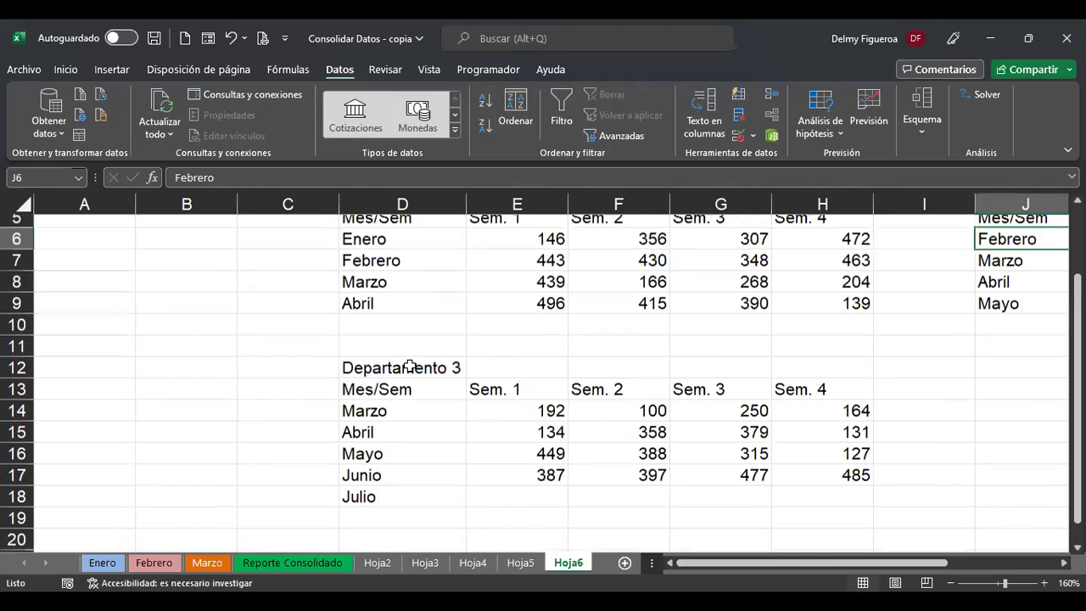
pyautogui.scroll(1, 410, 363)
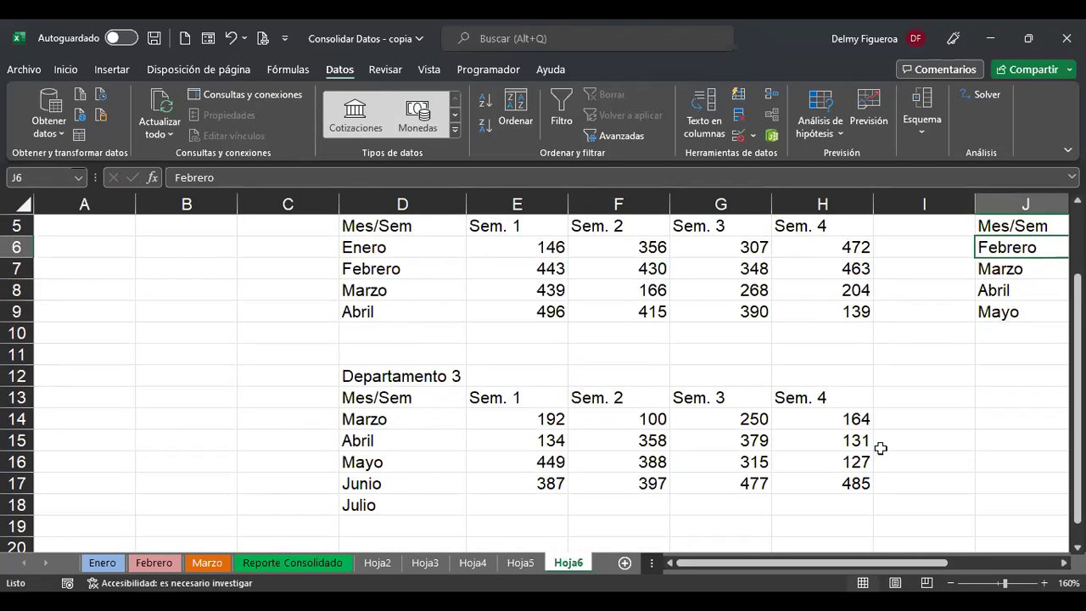
pyautogui.scroll(2, 881, 445)
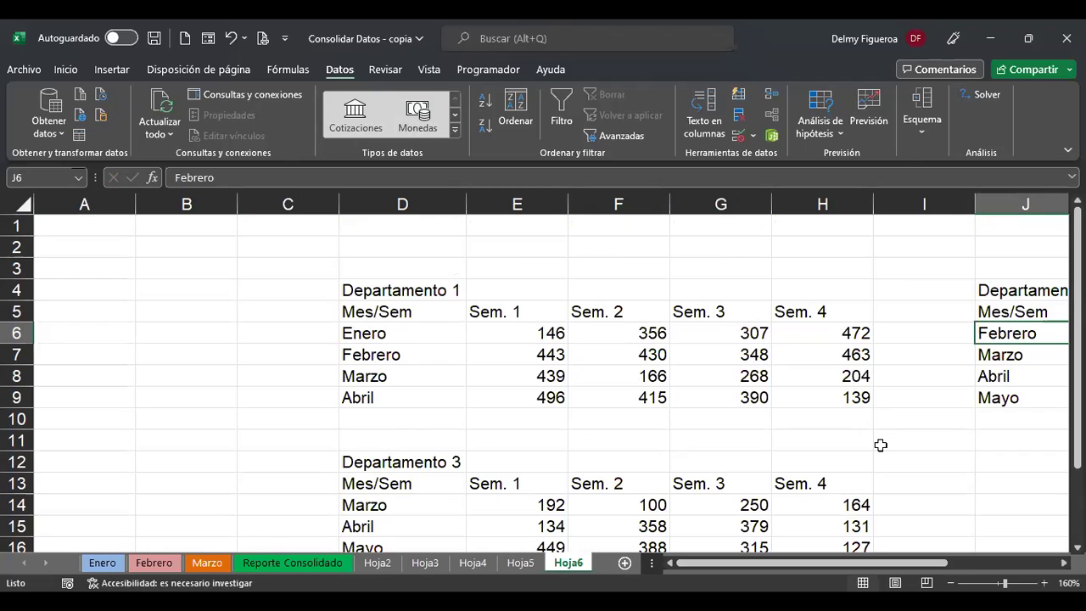
pyautogui.hotkey('ctrl', 'Home')
pyautogui.scroll(-1, 740, 333)
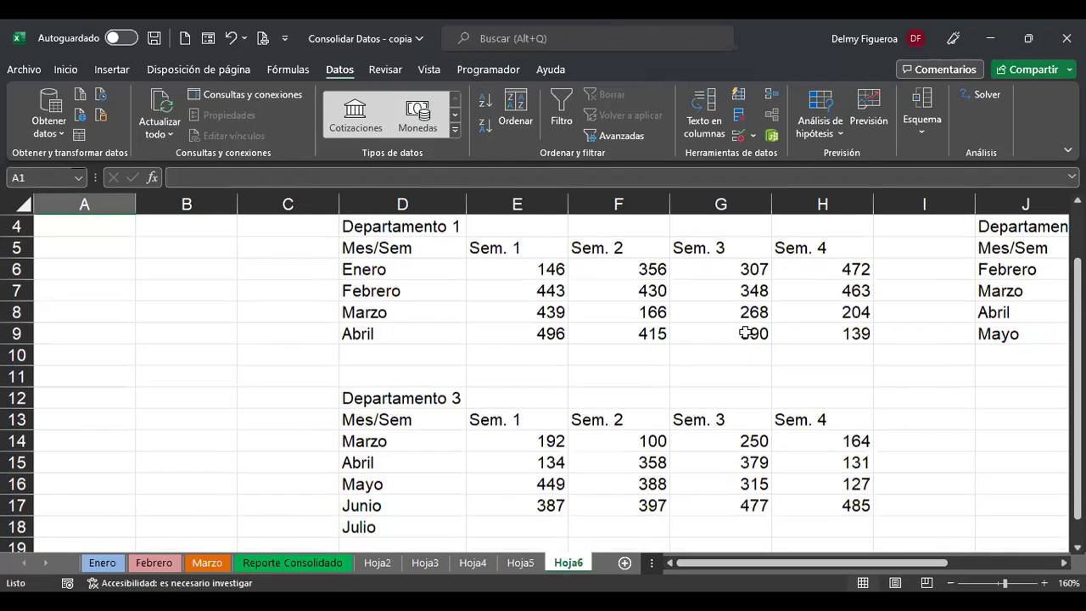
pyautogui.hscroll(5, 553, 420)
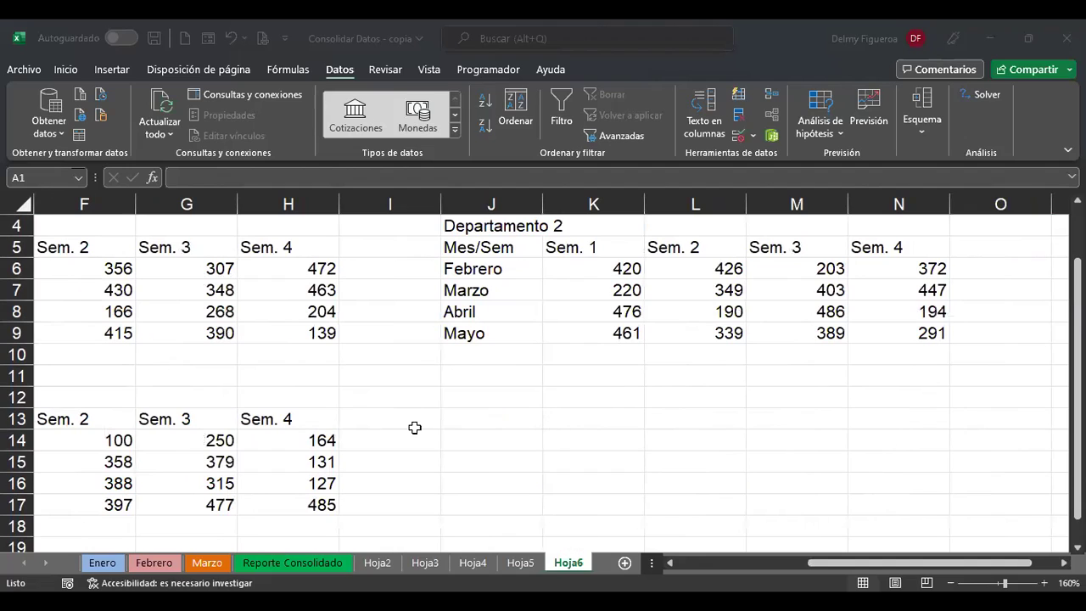
pyautogui.click(495, 417)
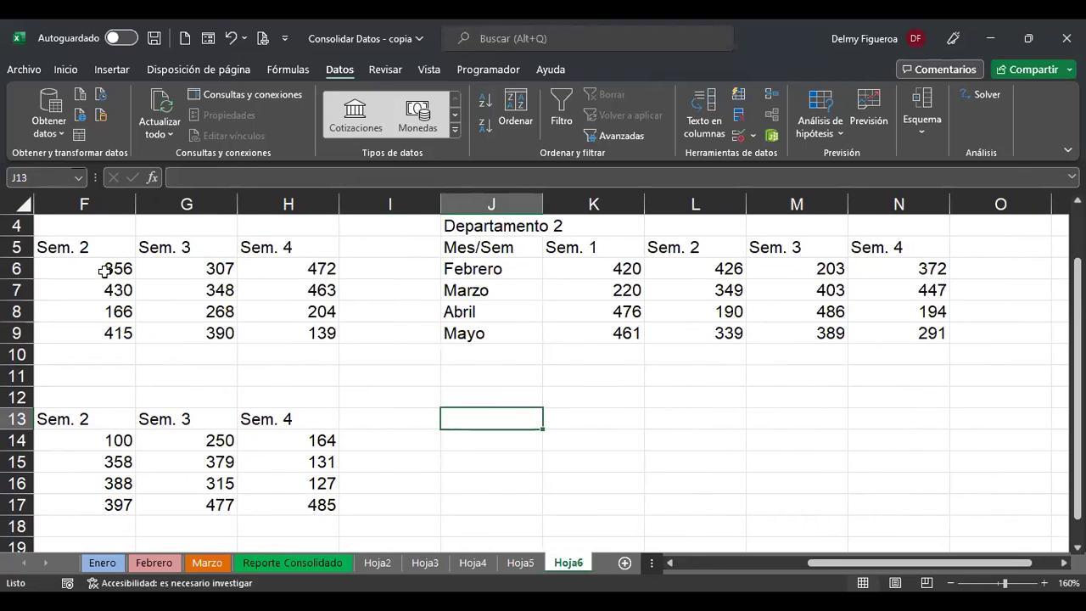
pyautogui.hotkey('ctrl', 'Home')
# Replace the random-number formulas of Departamento 1 in E6:H9 with their fixed values
pyautogui.scroll(-2, 547, 380)
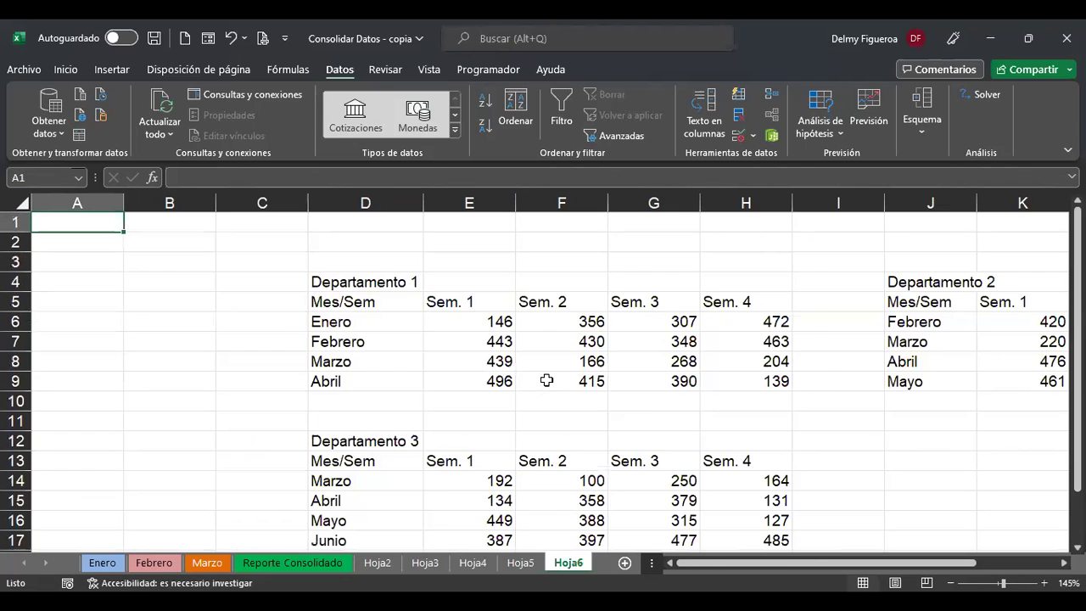
pyautogui.moveTo(437, 311); pyautogui.dragTo(694, 357)
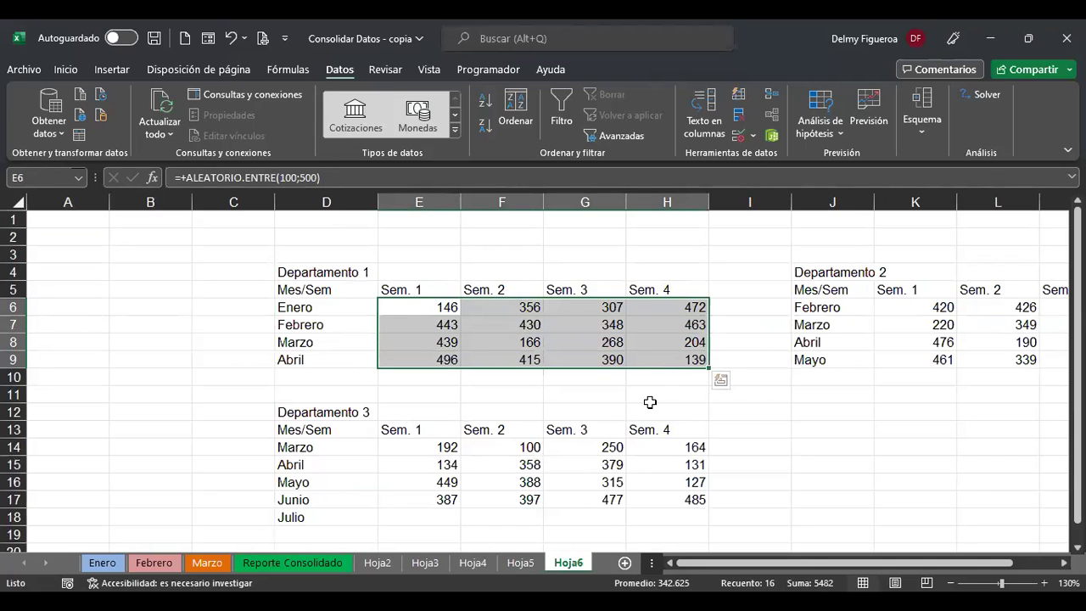
pyautogui.hotkey('ctrl', 'c')
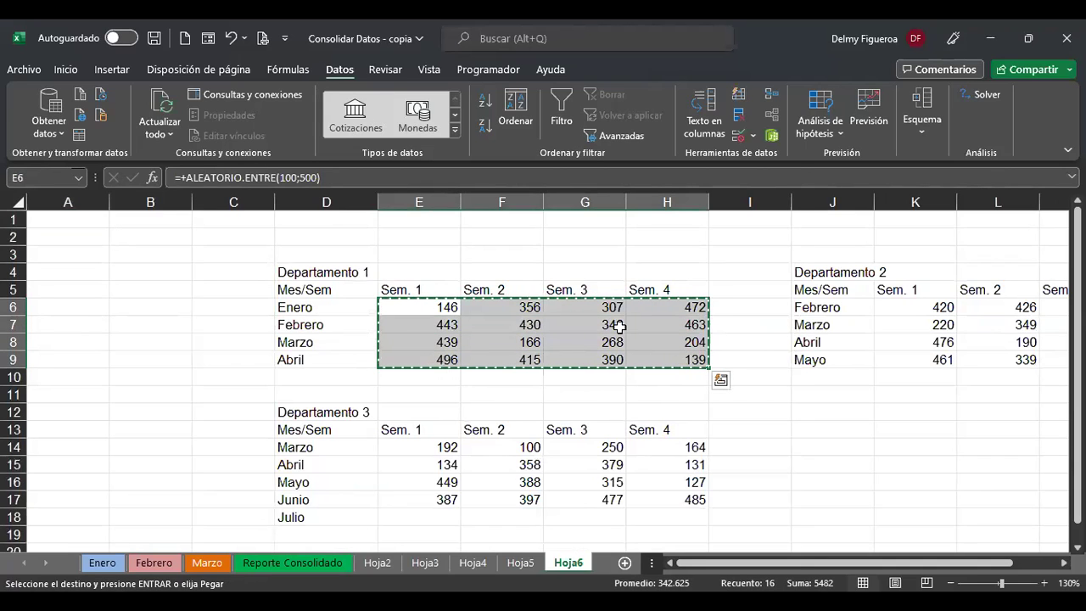
pyautogui.rightClick(620, 327)
pyautogui.click(687, 227)
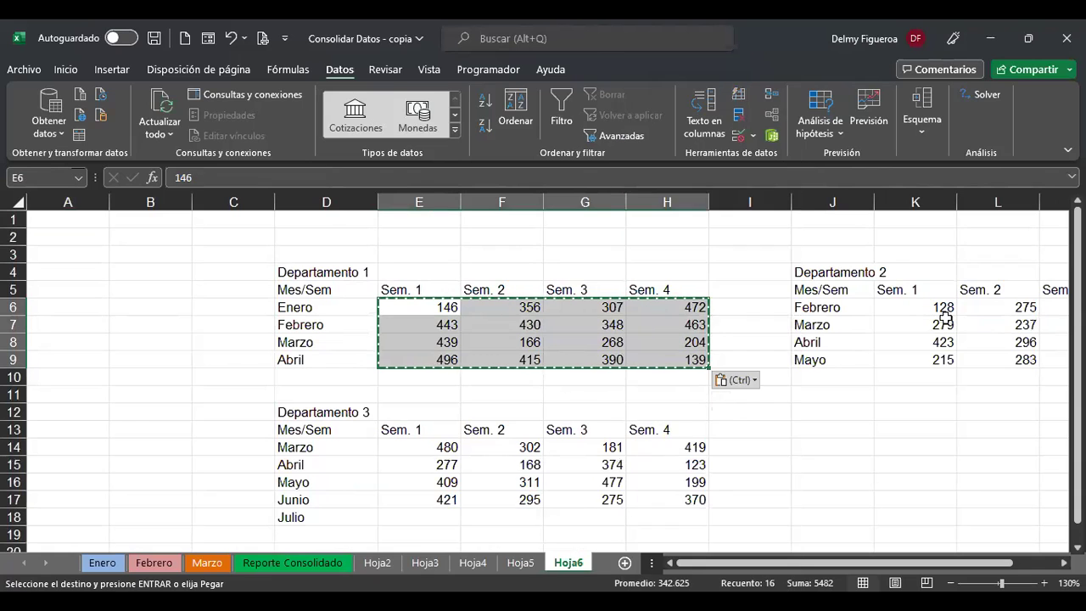
# Replace the random-number formulas of Departamento 2 in K6:N9 with their fixed values
pyautogui.click(944, 309)
pyautogui.hotkey('shift', 'Right')
pyautogui.hotkey('shift', 'Right')
pyautogui.hotkey('shift', 'Right')
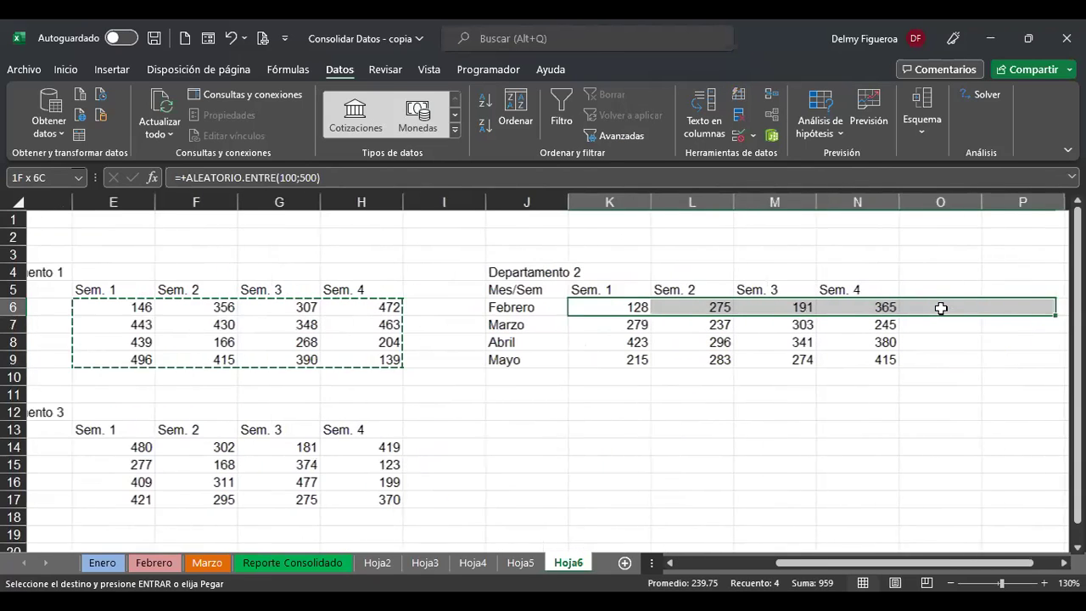
pyautogui.hotkey('shift', 'Left')
pyautogui.hotkey('shift', 'Right')
pyautogui.hotkey('shift', 'Right')
pyautogui.hotkey('shift', 'Left')
pyautogui.hotkey('shift', 'Down')
pyautogui.hotkey('shift', 'Down')
pyautogui.hotkey('shift', 'Down')
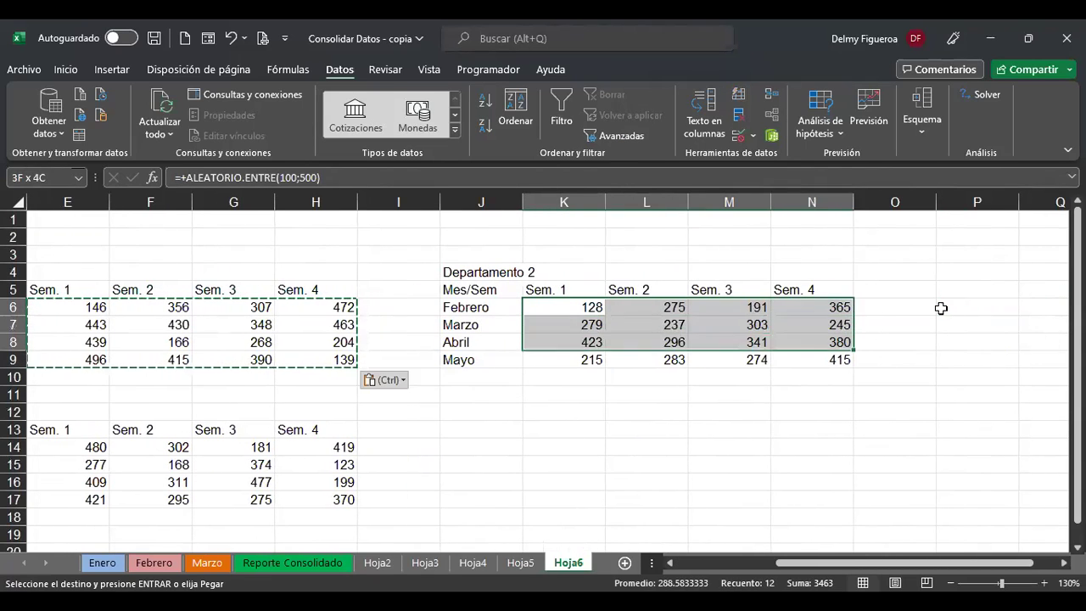
pyautogui.hotkey('ctrl', 'c')
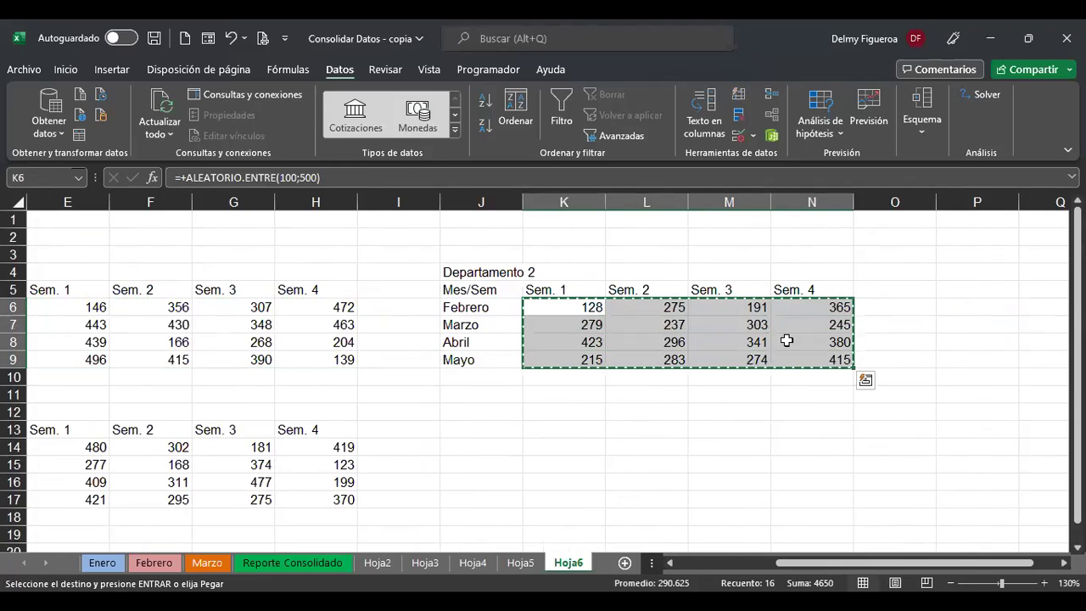
pyautogui.rightClick(840, 340)
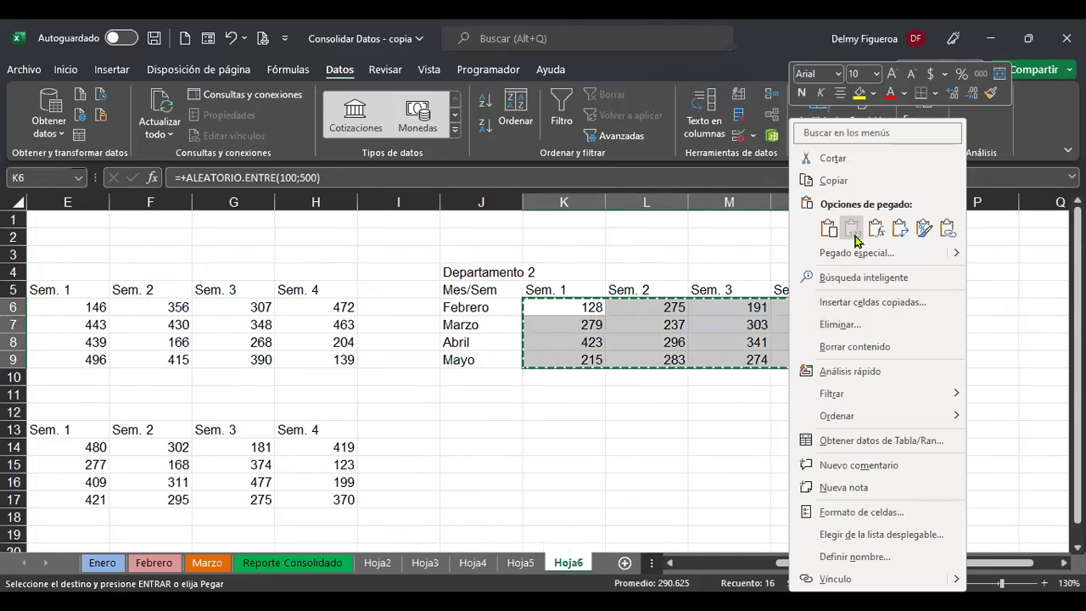
pyautogui.click(854, 241)
# Replace the random-number formulas of Departamento 3 in E14:H17 with their fixed values and spot-check a cell in each department table
pyautogui.moveTo(92, 448); pyautogui.dragTo(267, 473)
pyautogui.hotkey('shift', 'Right')
pyautogui.hotkey('shift', 'Down')
pyautogui.hotkey('shift', 'Down')
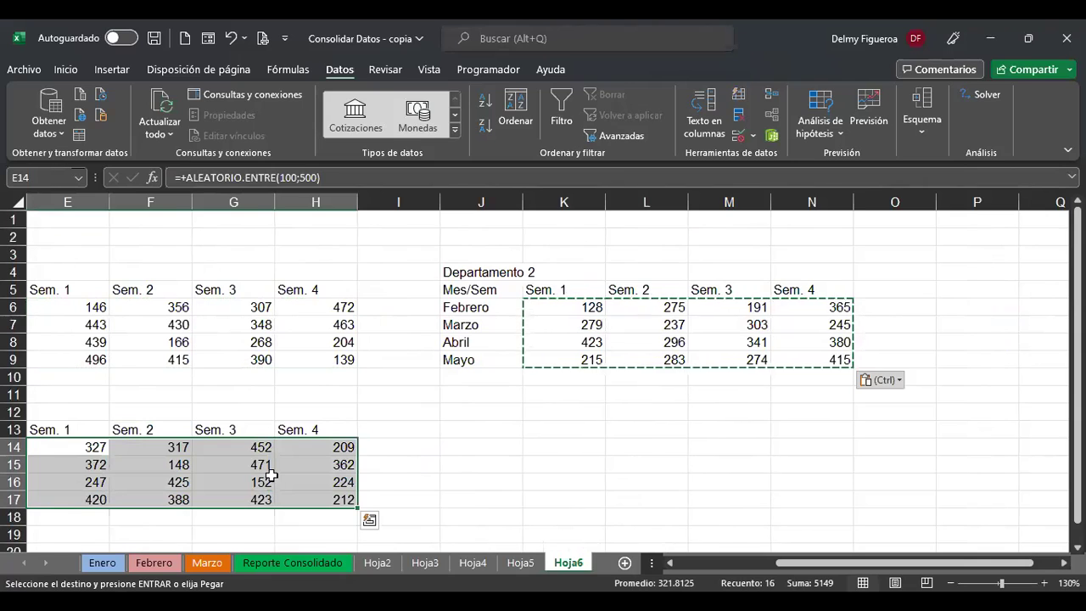
pyautogui.hotkey('ctrl', 'c')
pyautogui.rightClick(393, 281)
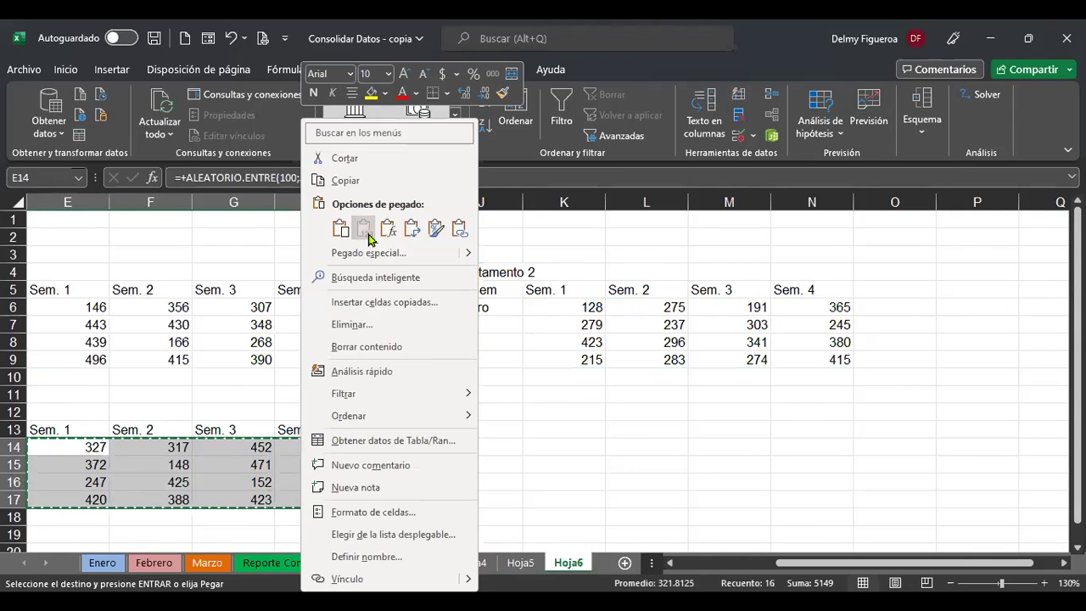
pyautogui.click(368, 240)
pyautogui.hotkey('ctrl', 'Home')
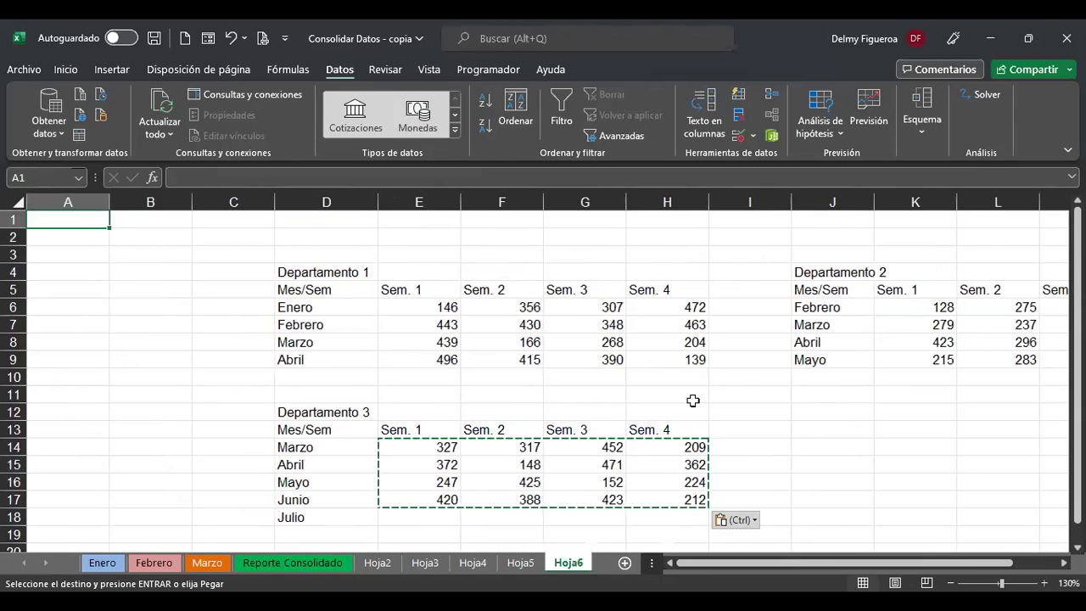
pyautogui.press('Escape')
pyautogui.click(499, 338)
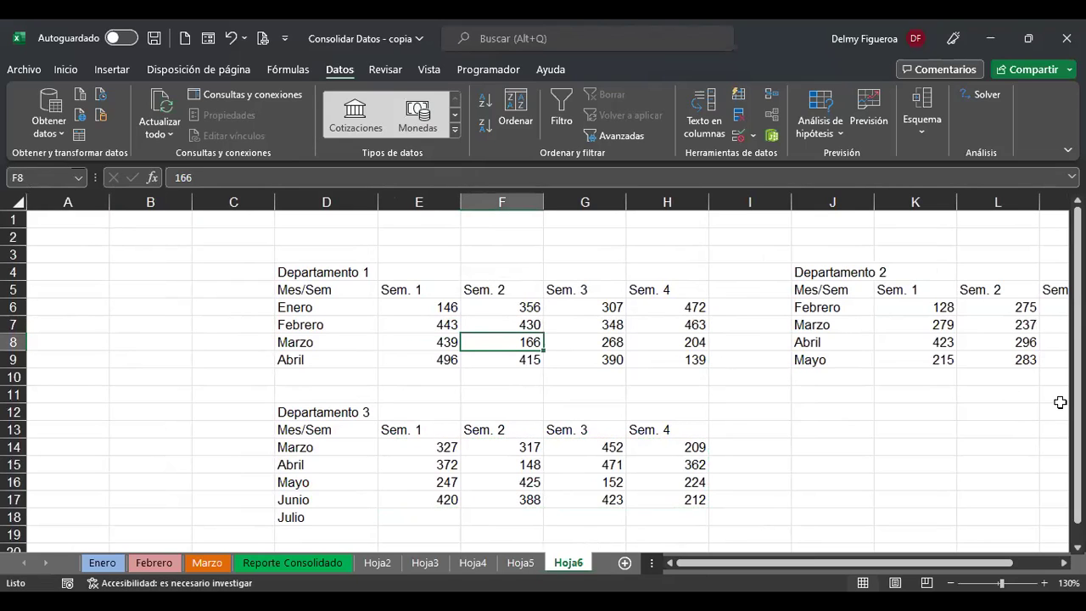
pyautogui.click(937, 328)
pyautogui.click(547, 465)
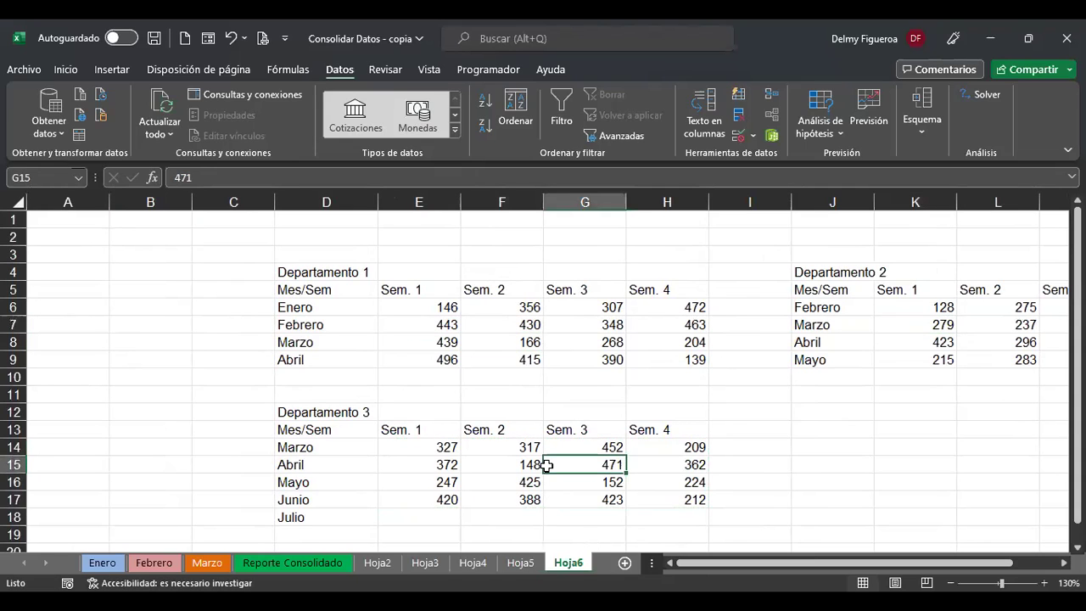
# Start a Suma consolidation at J13 and add the Departamento 1 range D5:H9 as its first reference
pyautogui.click(845, 430)
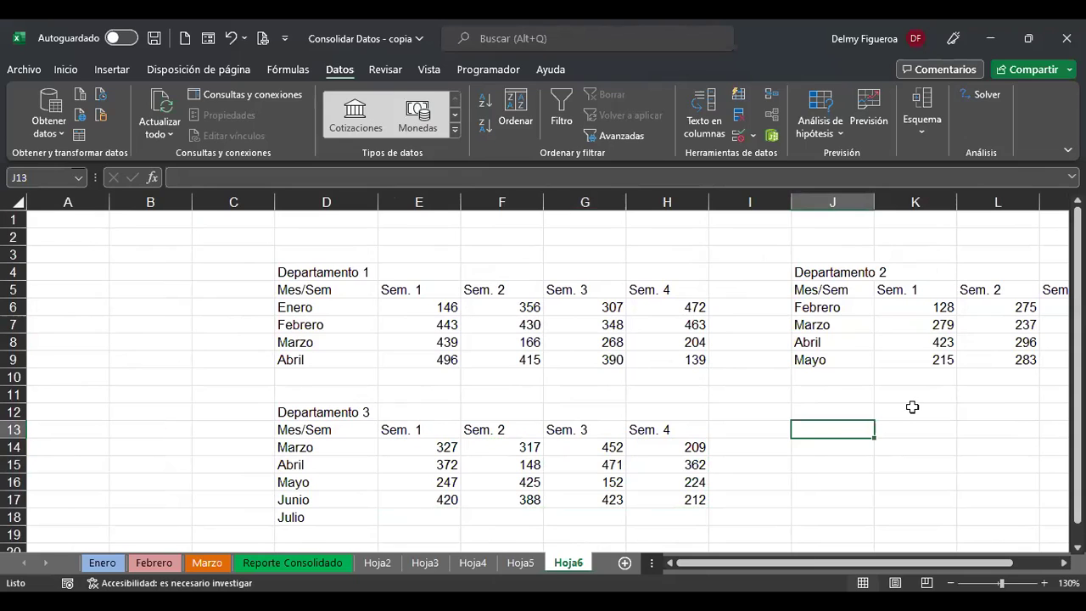
pyautogui.click(774, 100)
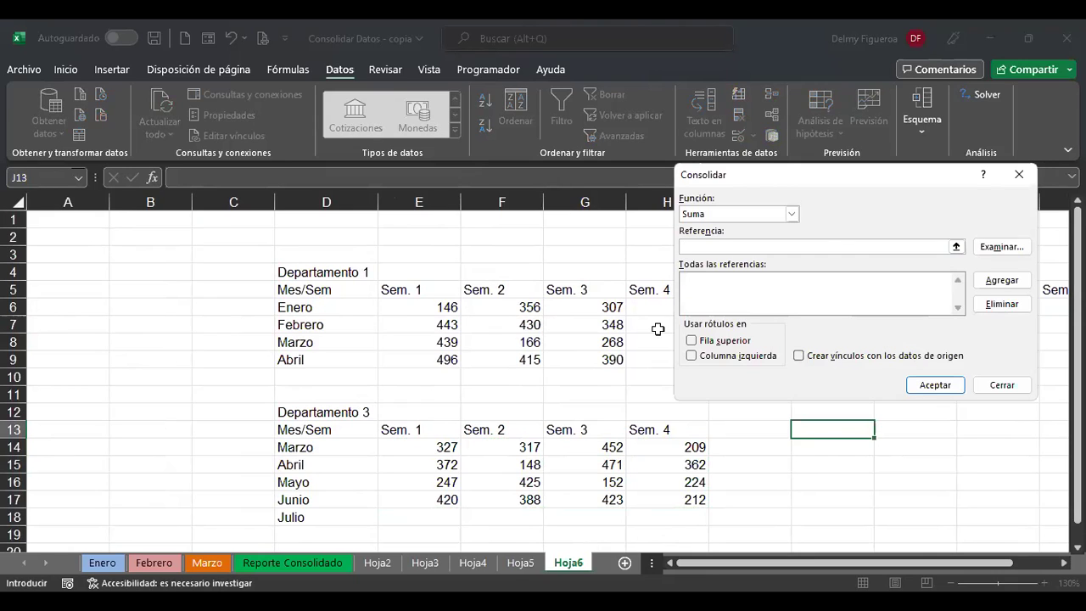
pyautogui.click(1004, 283)
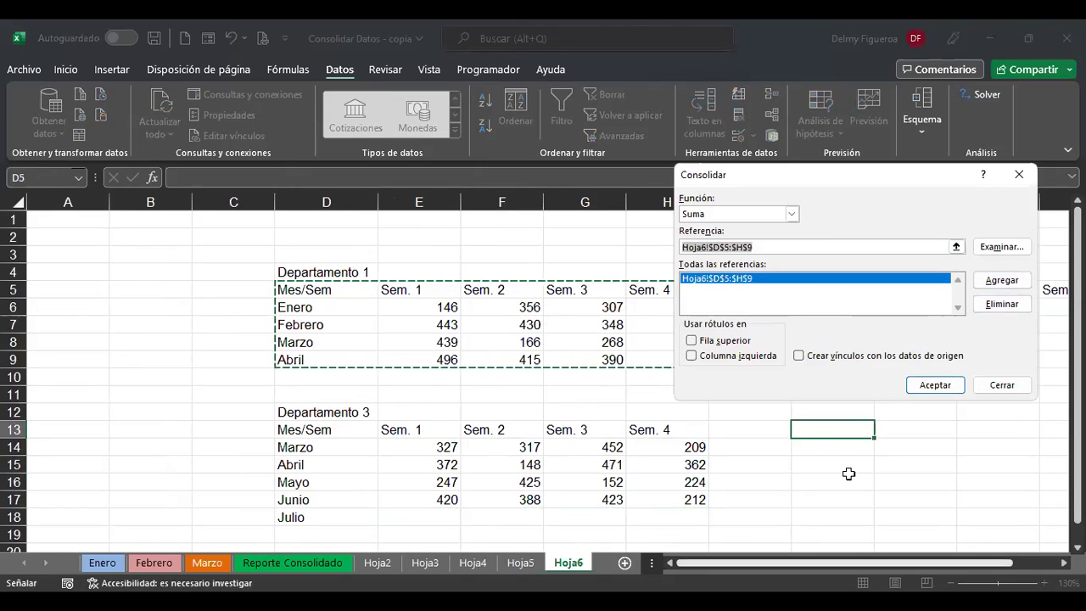
# Add the Departamento 2 range J5:N9 to the consolidation references
pyautogui.hscroll(2, 848, 473)
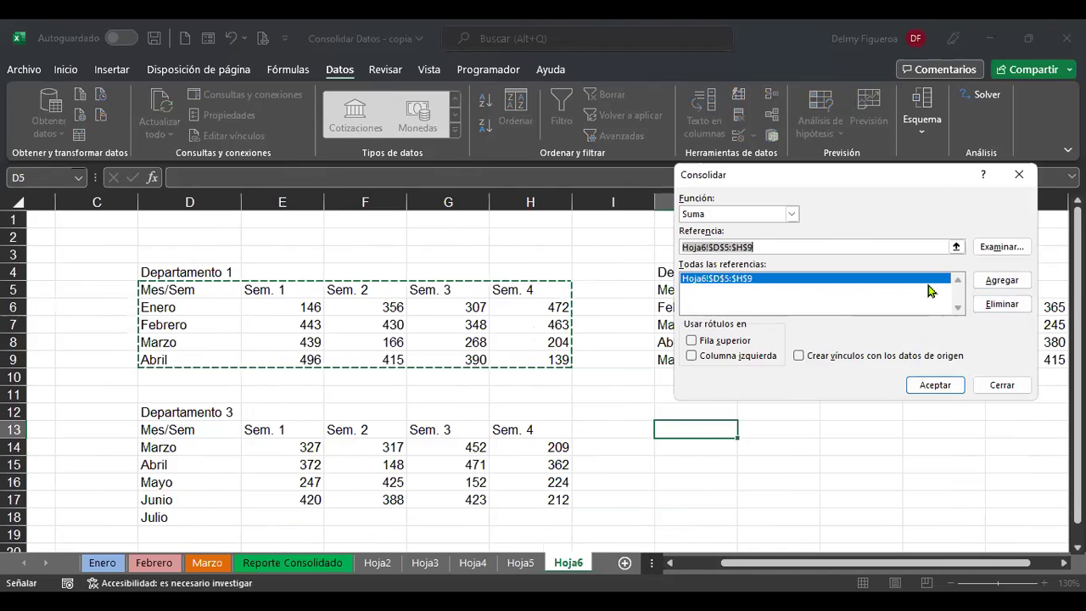
pyautogui.click(957, 247)
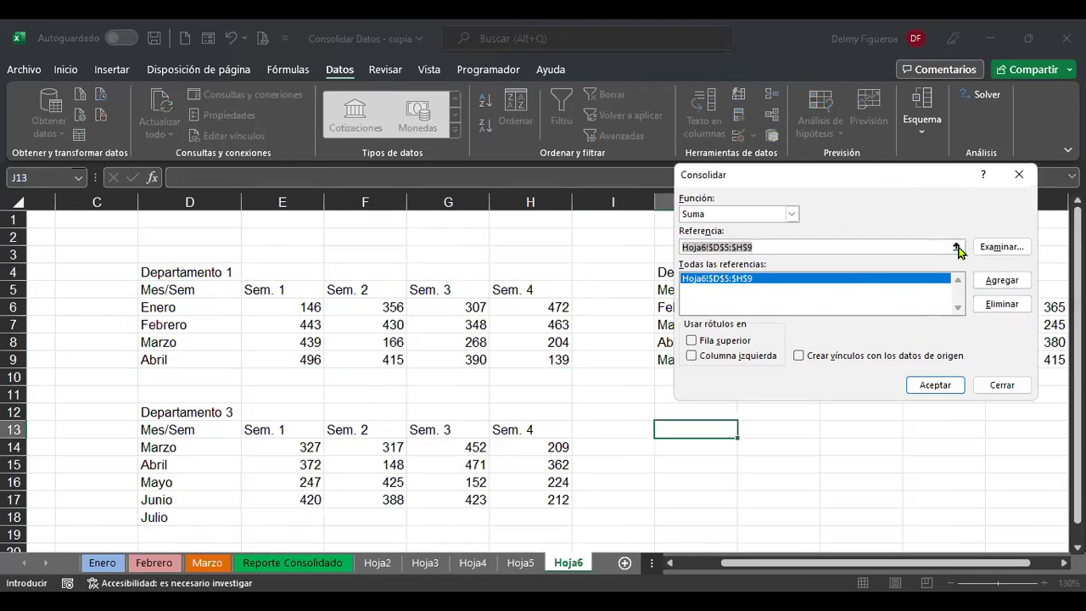
pyautogui.click(957, 247)
pyautogui.moveTo(703, 289); pyautogui.dragTo(800, 287)
pyautogui.moveTo(1004, 353); pyautogui.dragTo(984, 345)
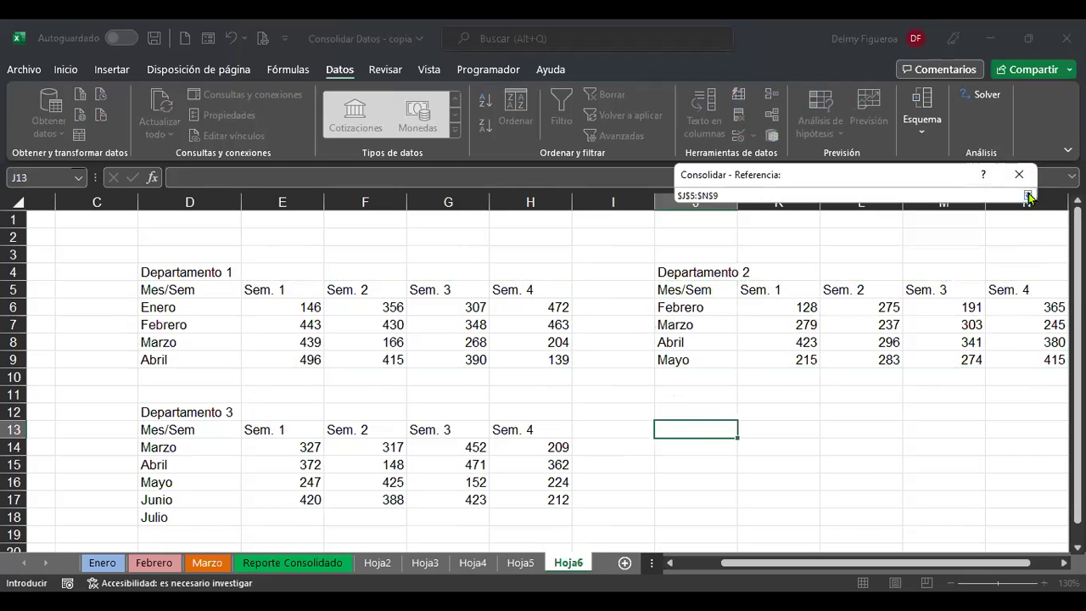
pyautogui.press('Return')
pyautogui.click(1010, 282)
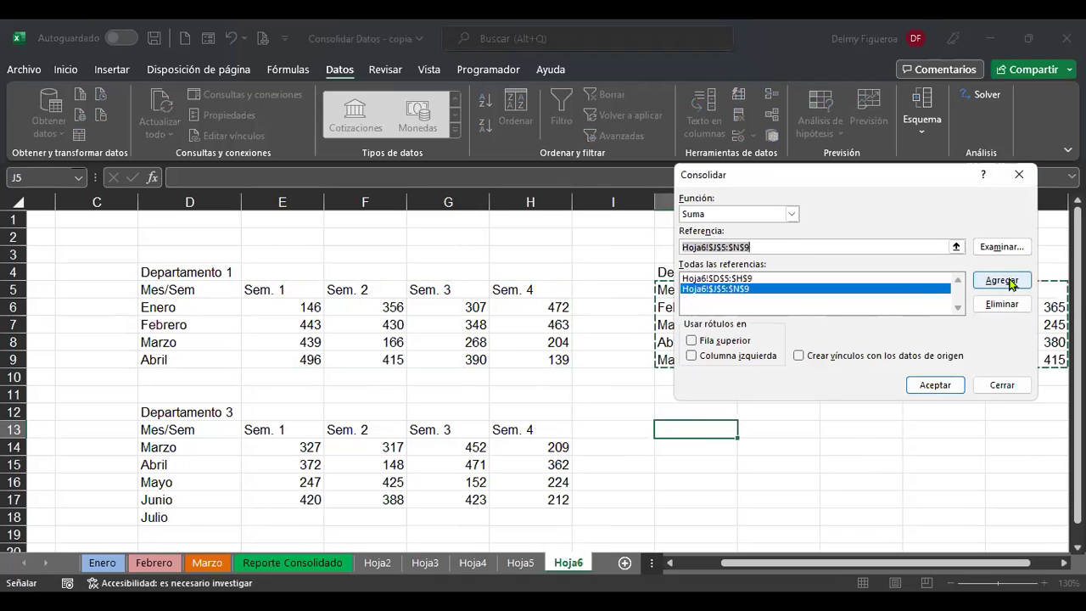
# Add the Departamento 3 range D13:H17 to the references and use labels from both the top row and the left column
pyautogui.click(183, 427)
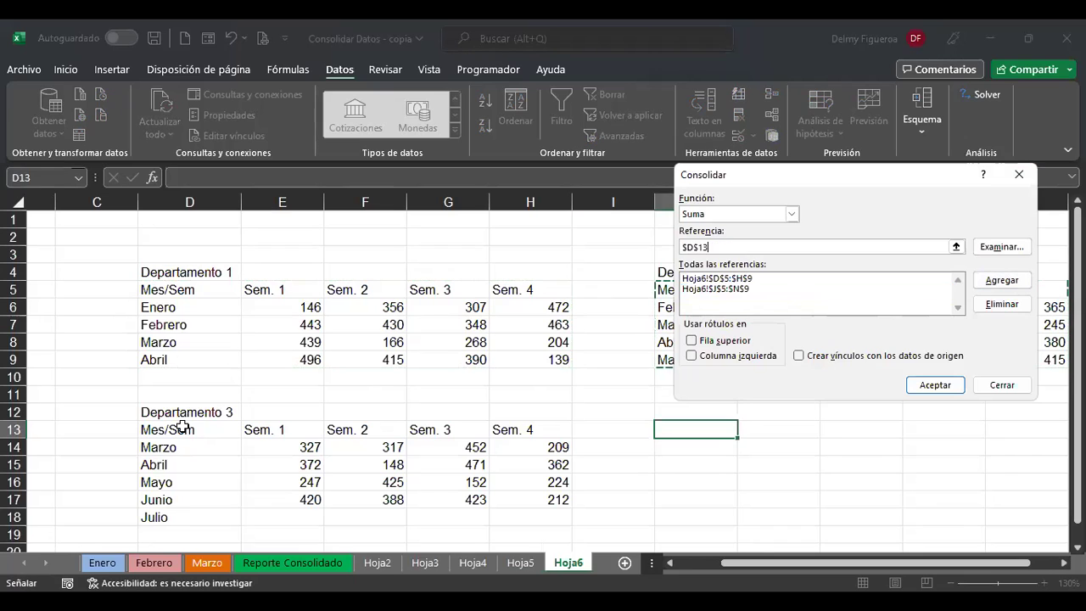
pyautogui.keyDown('shift'); pyautogui.click(552, 500); pyautogui.keyUp('shift')
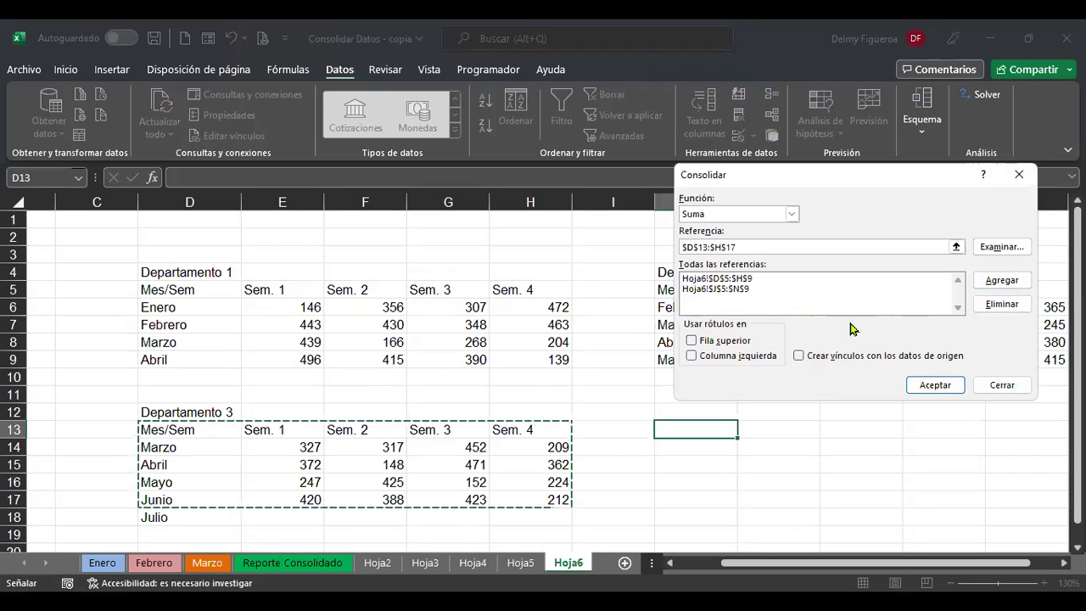
pyautogui.click(1004, 282)
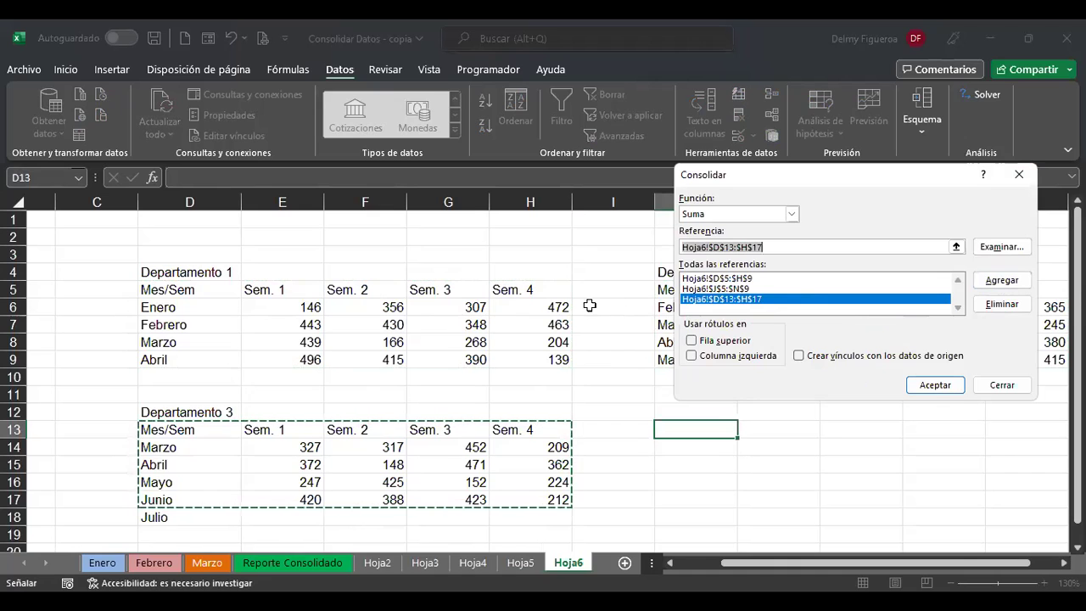
pyautogui.click(692, 341)
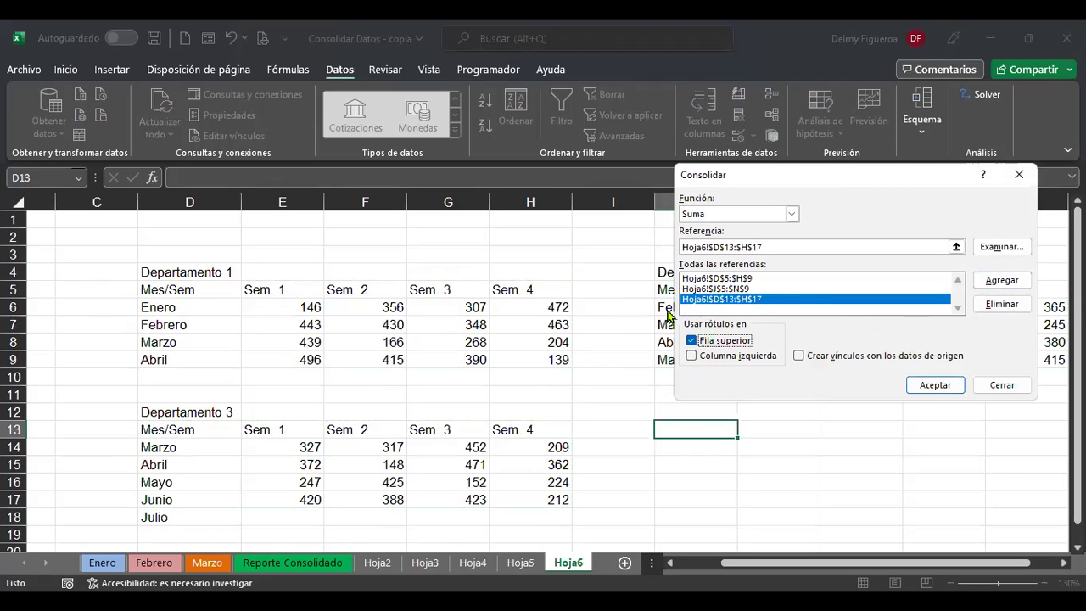
pyautogui.click(694, 358)
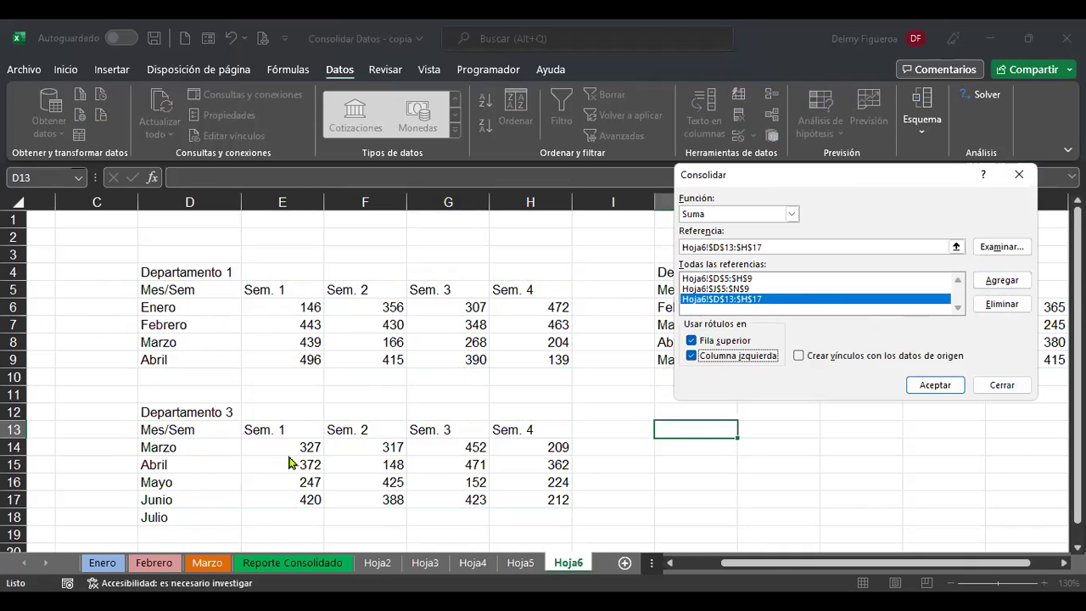
# Try to consolidate the three ranges on the same sheet with links to the source data
pyautogui.click(799, 357)
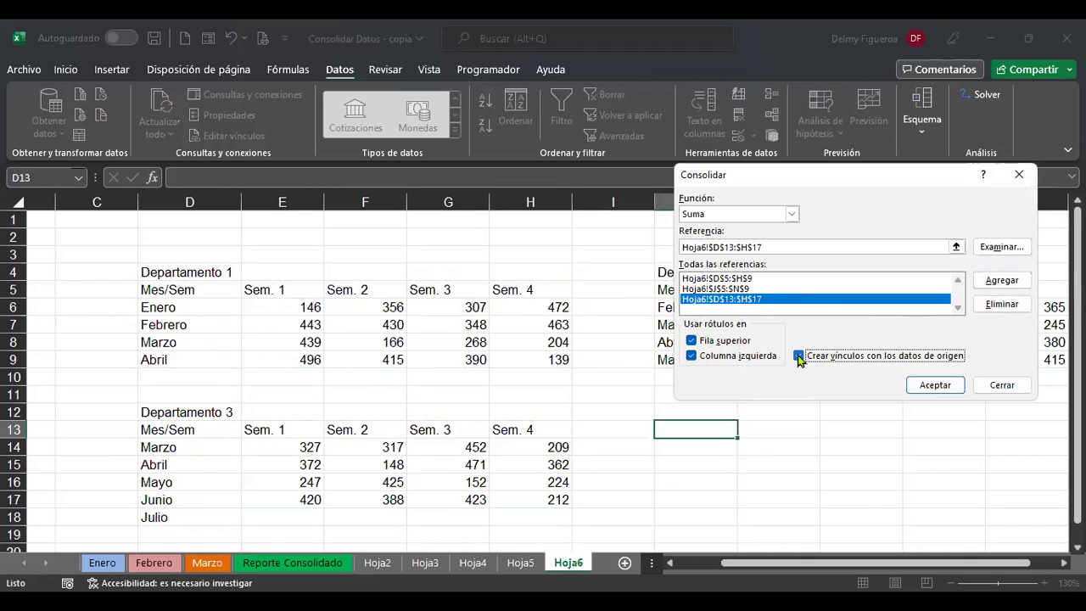
pyautogui.click(938, 385)
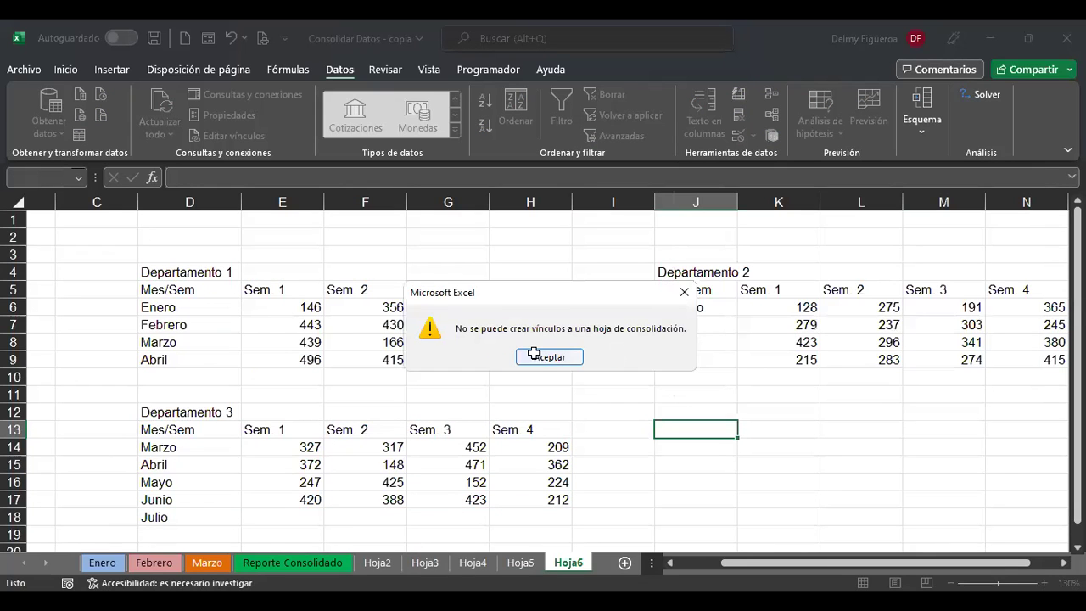
pyautogui.click(540, 360)
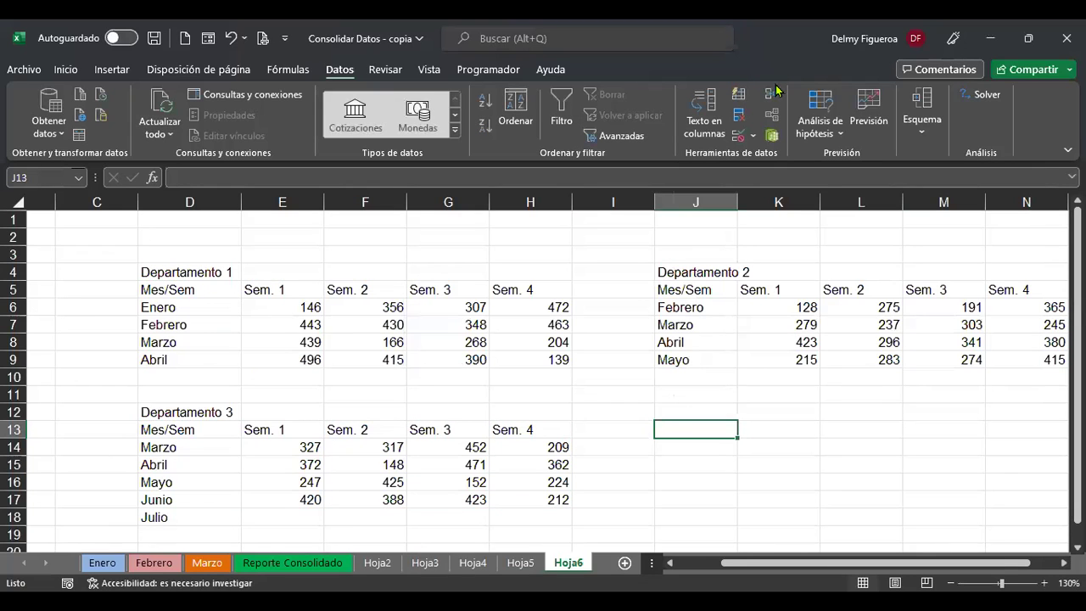
# Turn off the links to the source data and consolidate the three department ranges at J13
pyautogui.click(799, 355)
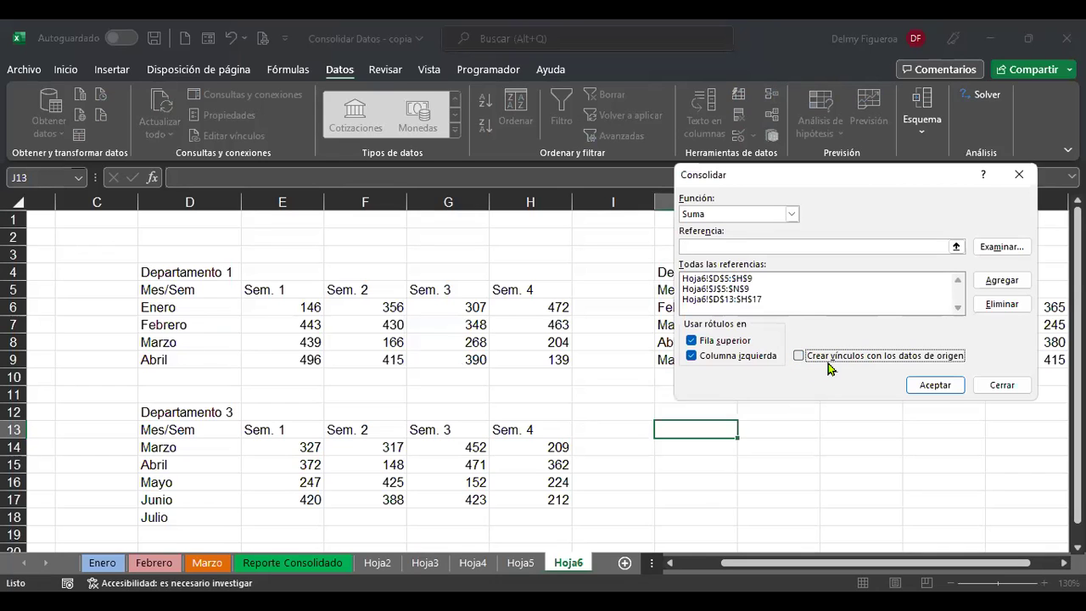
pyautogui.click(924, 385)
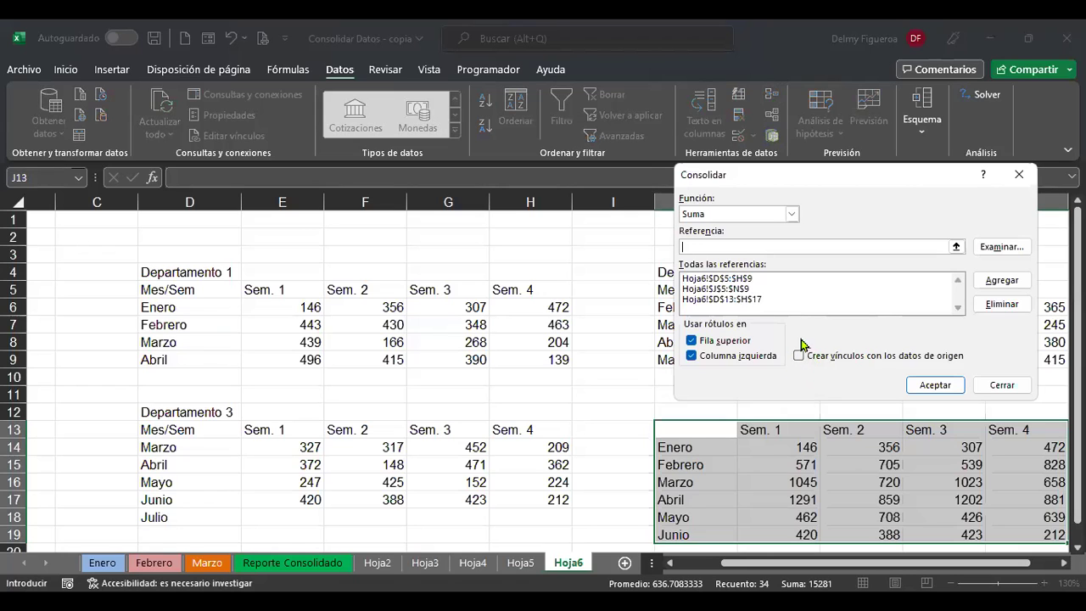
pyautogui.click(995, 387)
# Examine the consolidated Enero row and check the Febrero Sem. 1 total against E7 and K6 of Departamentos 1 and 2
pyautogui.click(801, 449)
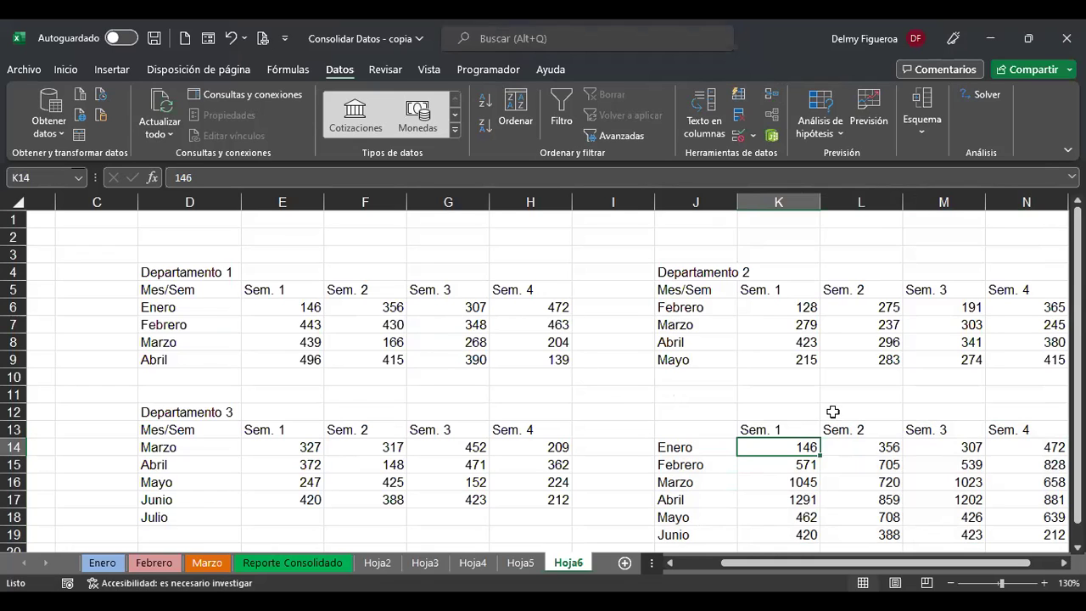
pyautogui.click(1022, 448)
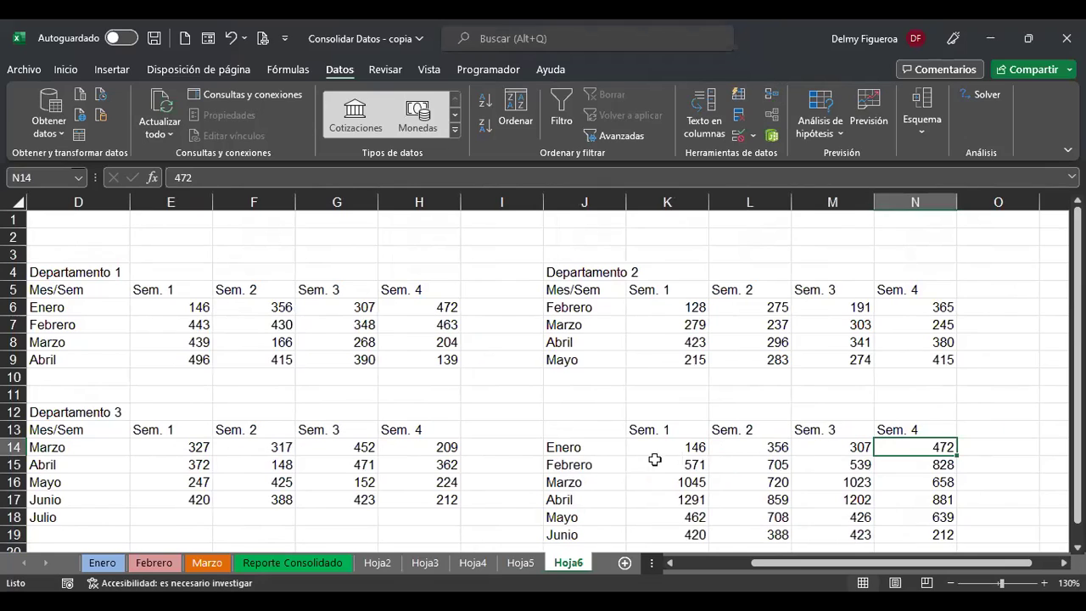
pyautogui.click(612, 465)
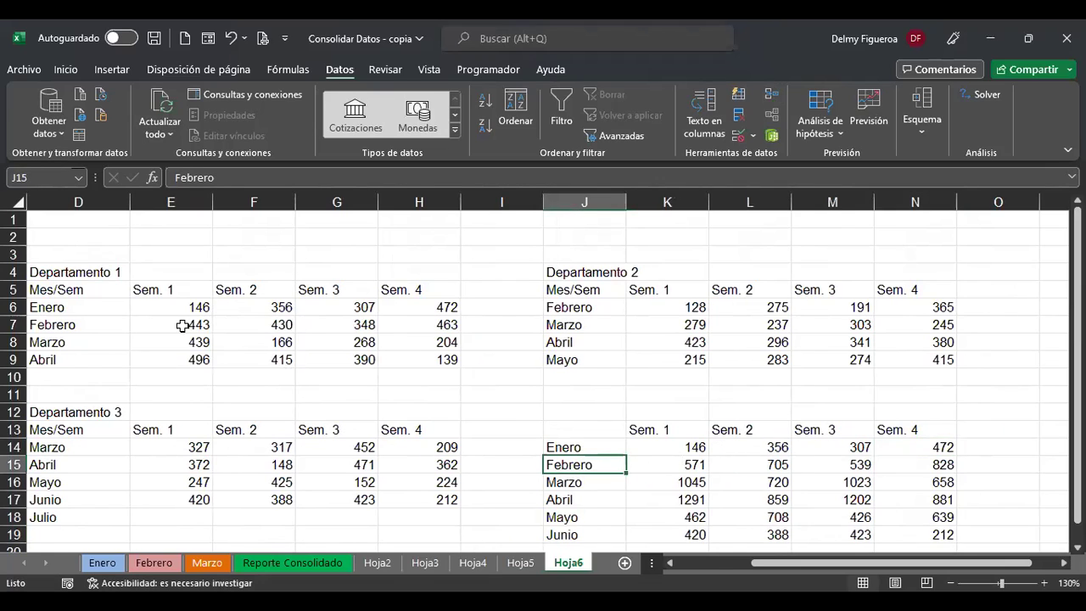
pyautogui.click(182, 323)
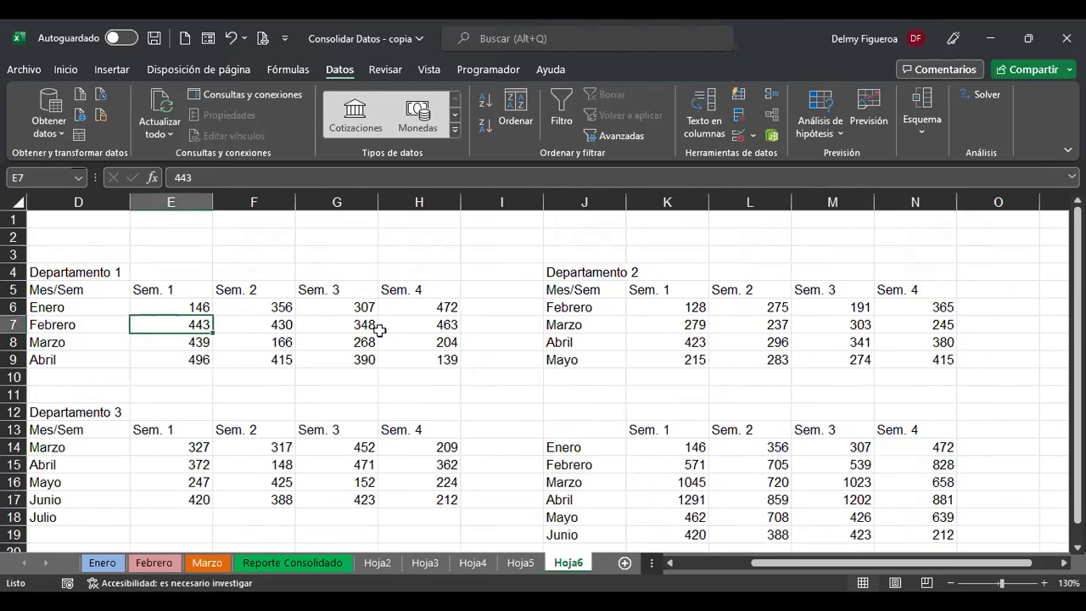
pyautogui.keyDown('ctrl'); pyautogui.click(693, 307); pyautogui.keyUp('ctrl')
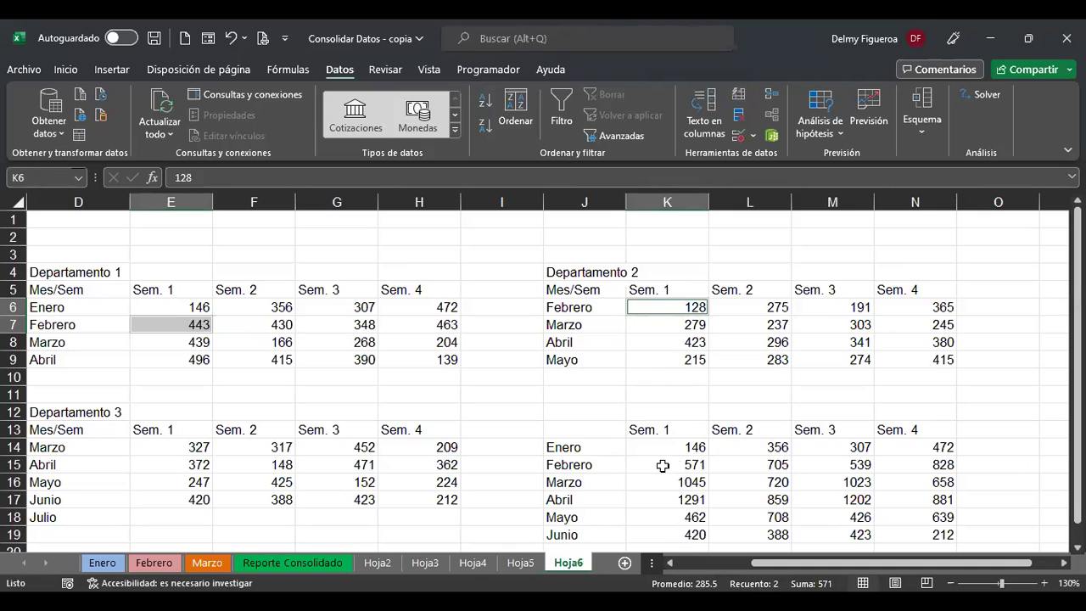
pyautogui.click(585, 465)
pyautogui.scroll(-1, 598, 469)
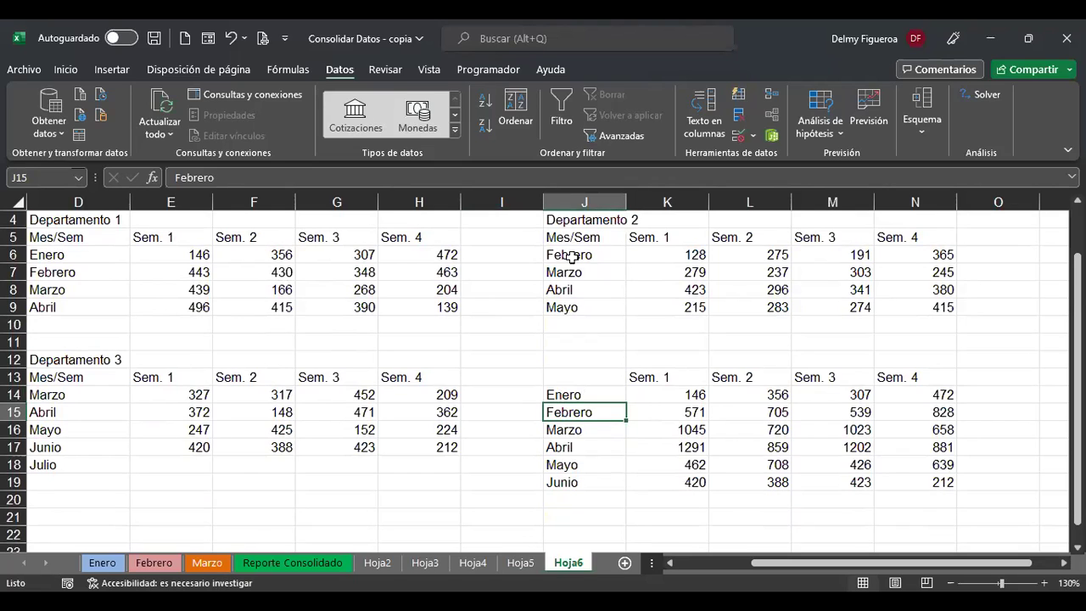
# Review the consolidated months in J14:J19 and compare the Febrero rows E7:H7 and K6:N6 of Departamentos 1 and 2
pyautogui.moveTo(589, 392); pyautogui.dragTo(589, 477)
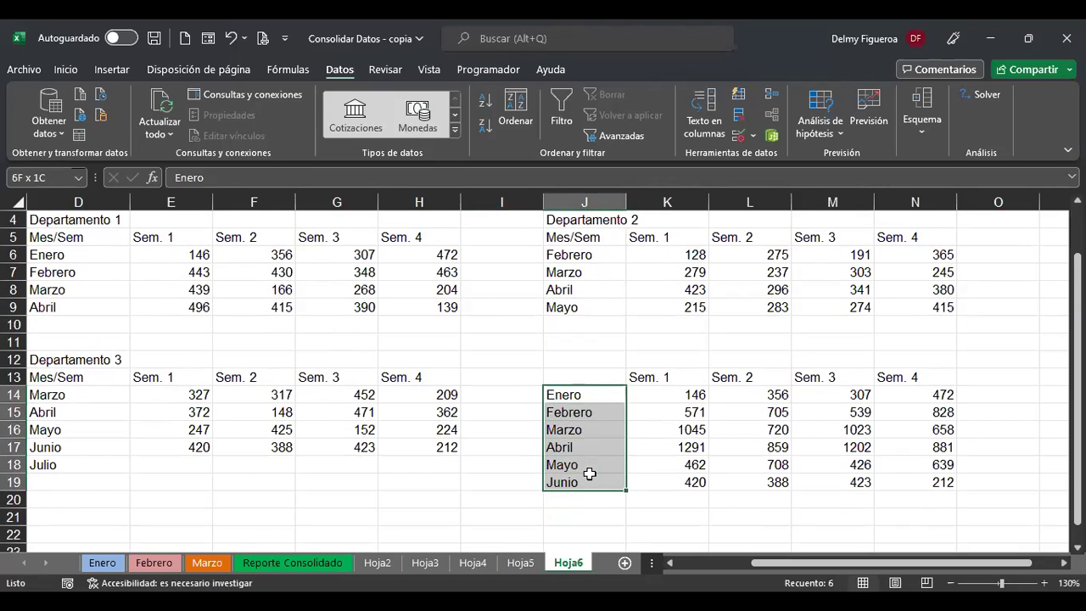
pyautogui.click(680, 413)
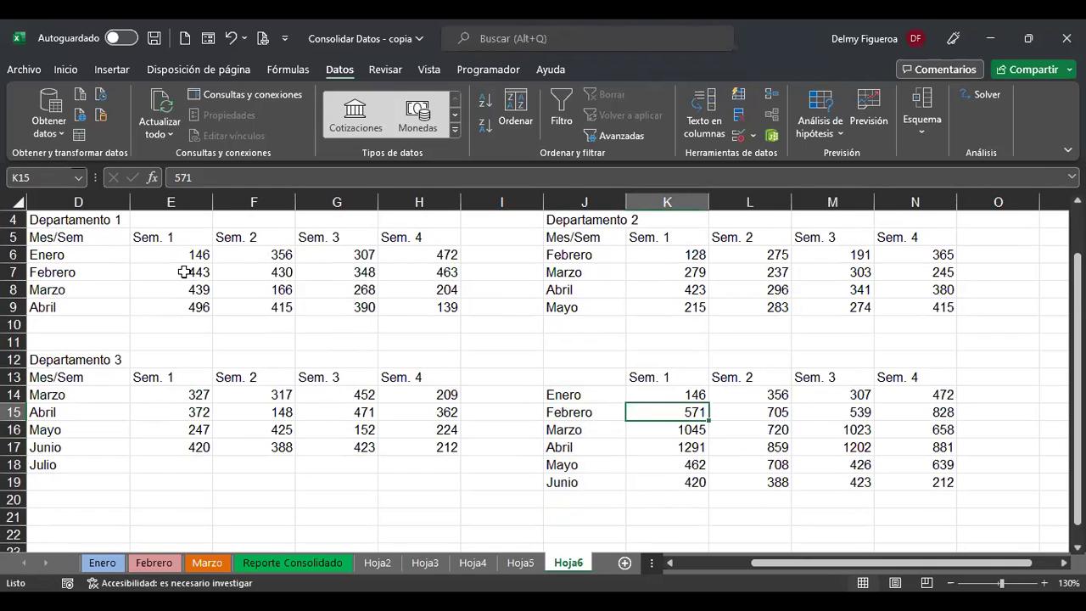
pyautogui.moveTo(184, 272); pyautogui.dragTo(417, 274)
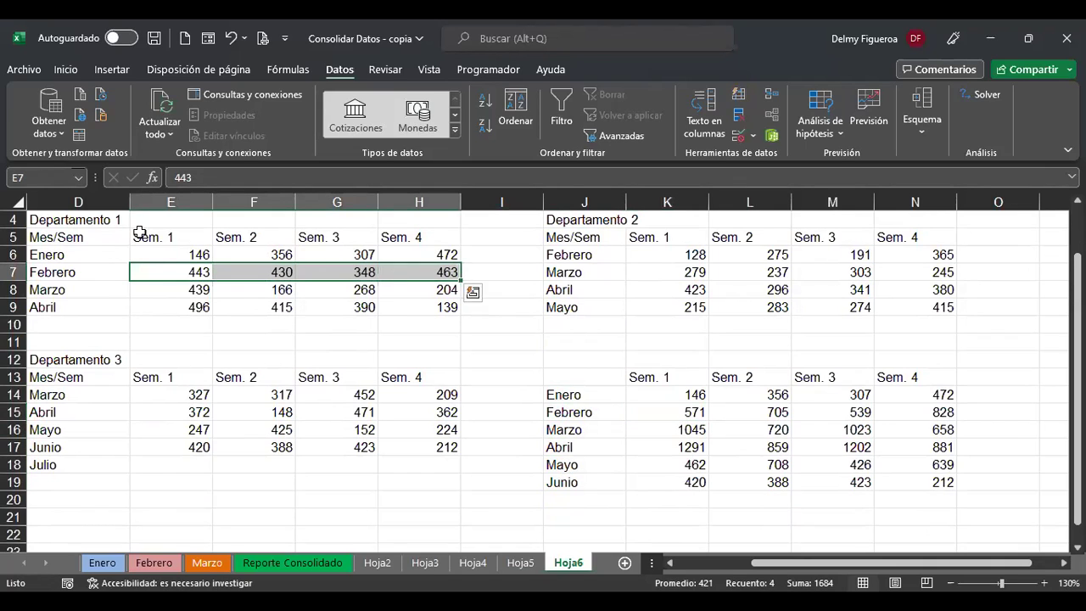
pyautogui.moveTo(677, 255); pyautogui.dragTo(897, 255)
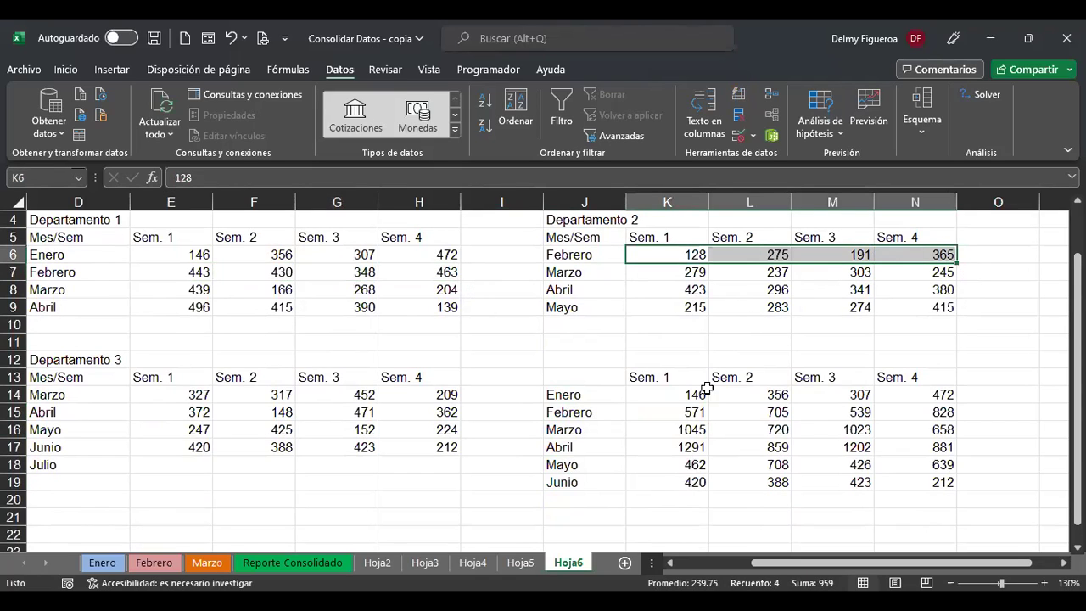
# Check the consolidated Marzo Sem. 1 total in K16 against the sum of E8, K7 and E14 of the three departments
pyautogui.click(684, 429)
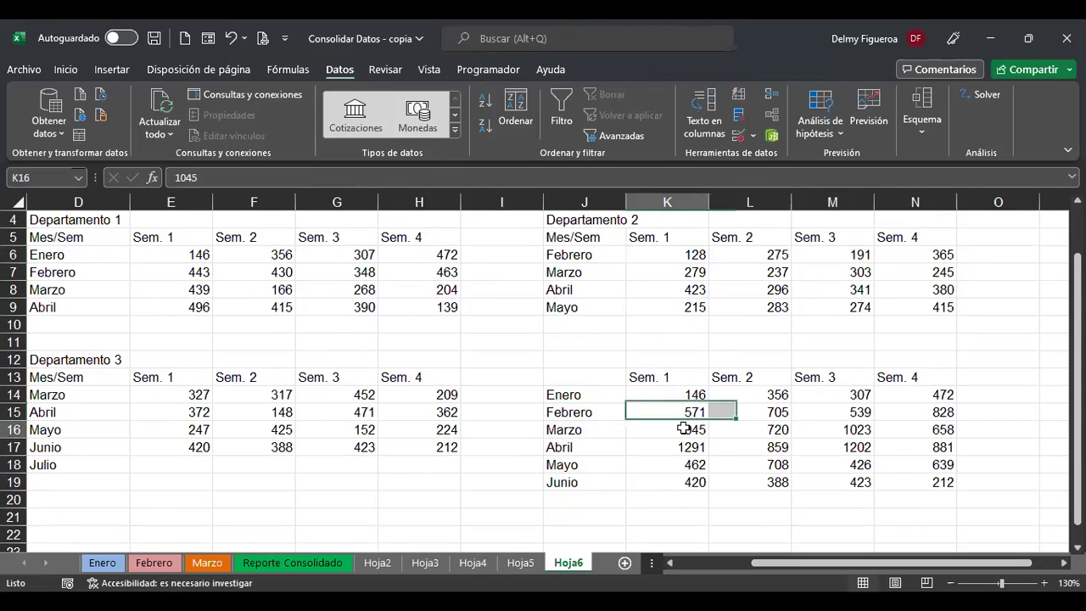
pyautogui.click(166, 288)
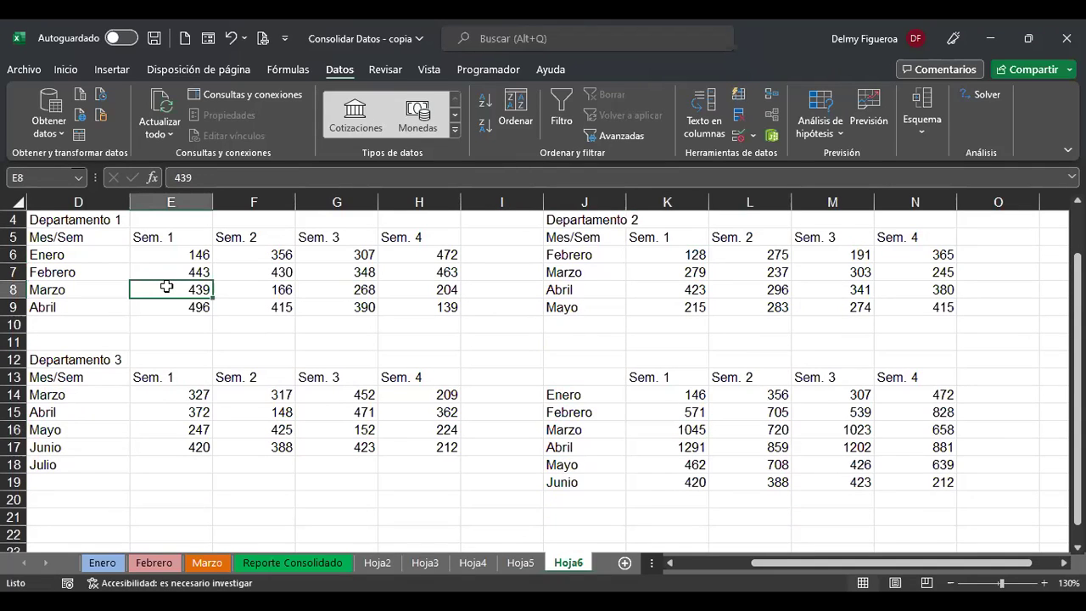
pyautogui.keyDown('ctrl'); pyautogui.click(690, 270); pyautogui.keyUp('ctrl')
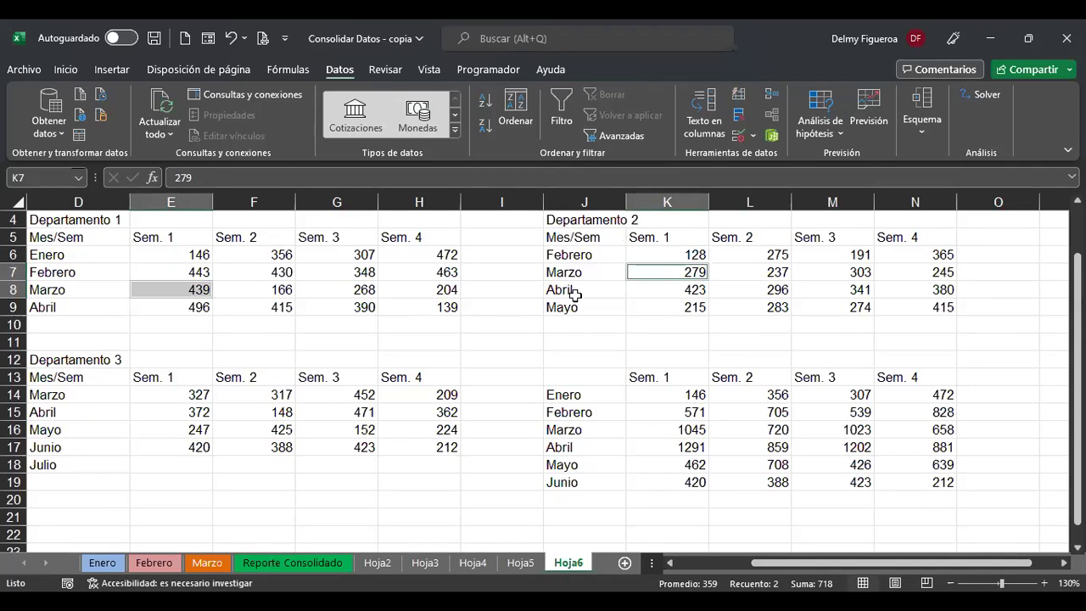
pyautogui.keyDown('ctrl'); pyautogui.click(188, 396); pyautogui.keyUp('ctrl')
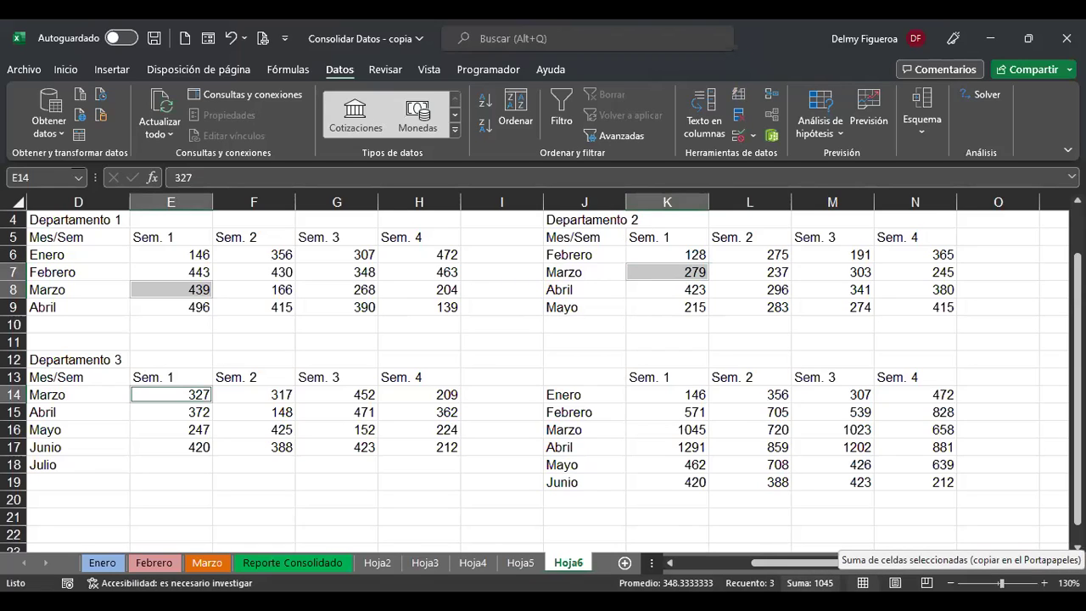
pyautogui.click(671, 430)
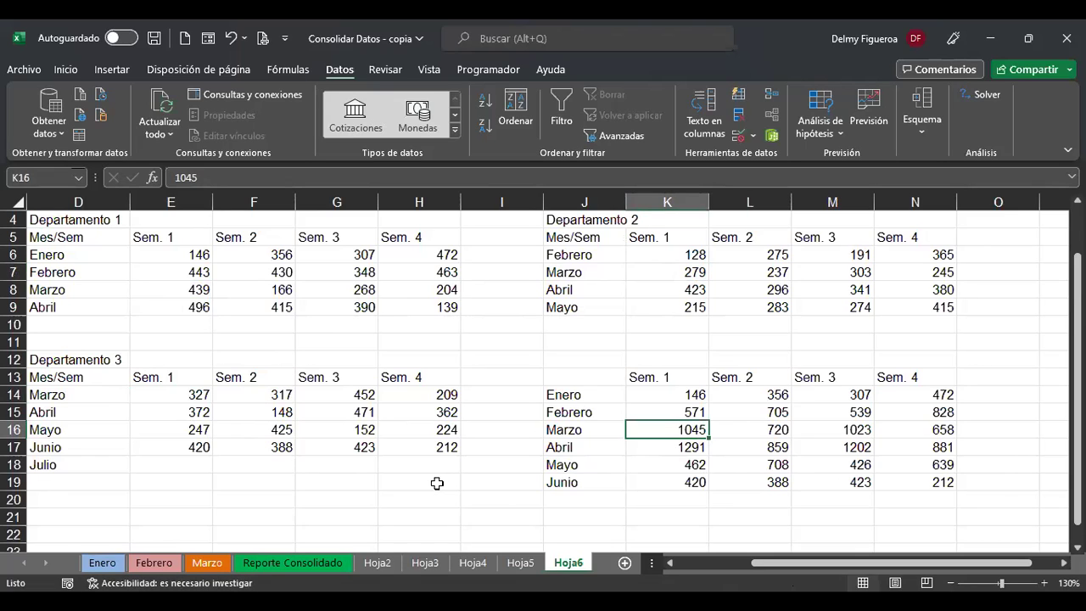
# Look through the product tables on the Enero, Febrero and Marzo sheets and return to Hoja6
pyautogui.click(105, 566)
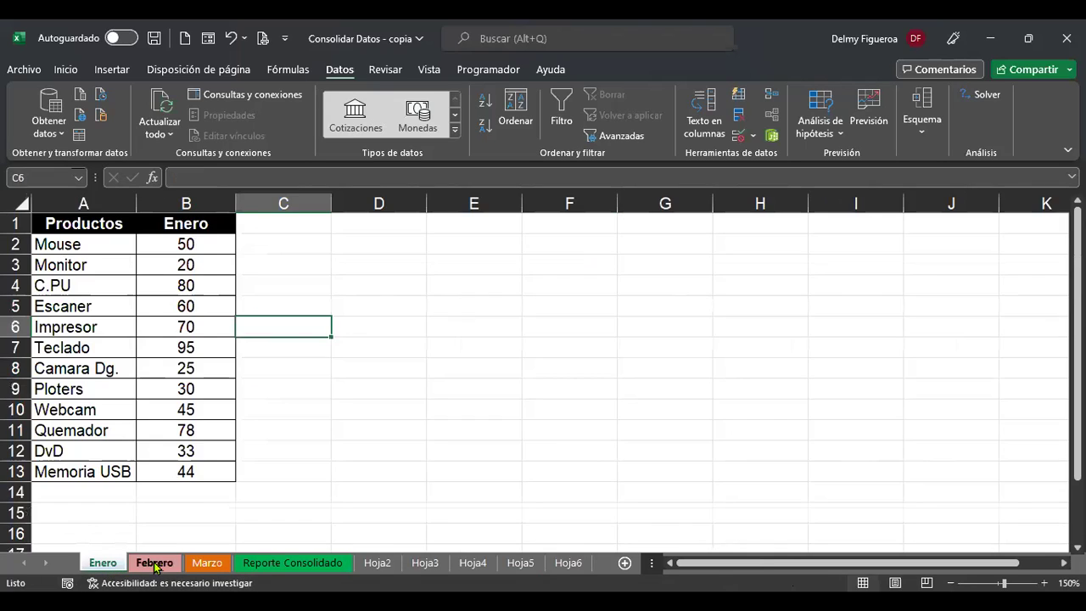
pyautogui.click(154, 564)
pyautogui.click(103, 564)
pyautogui.click(206, 564)
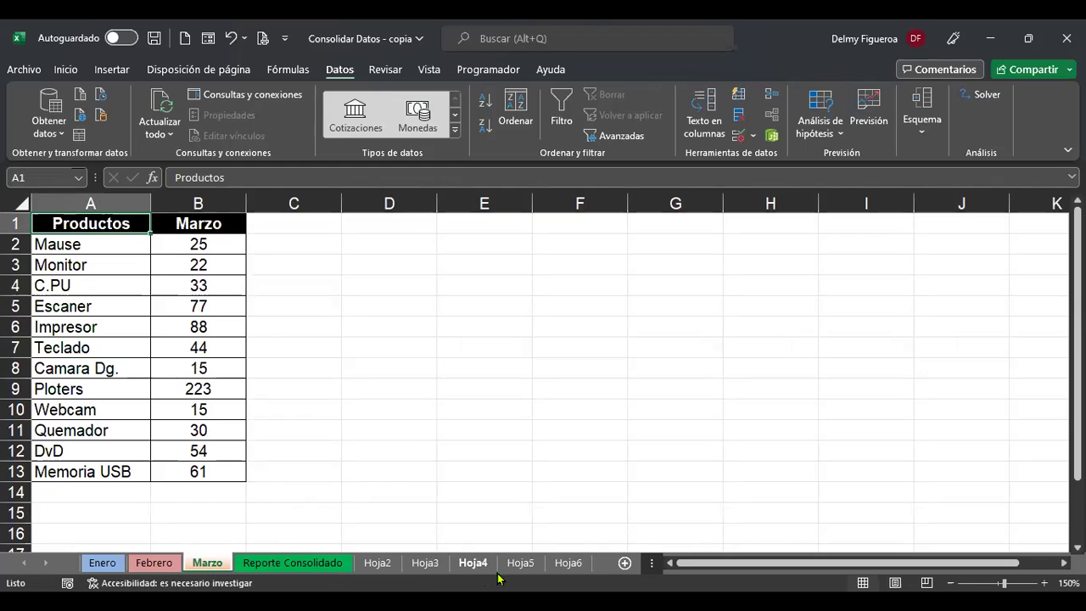
pyautogui.click(569, 563)
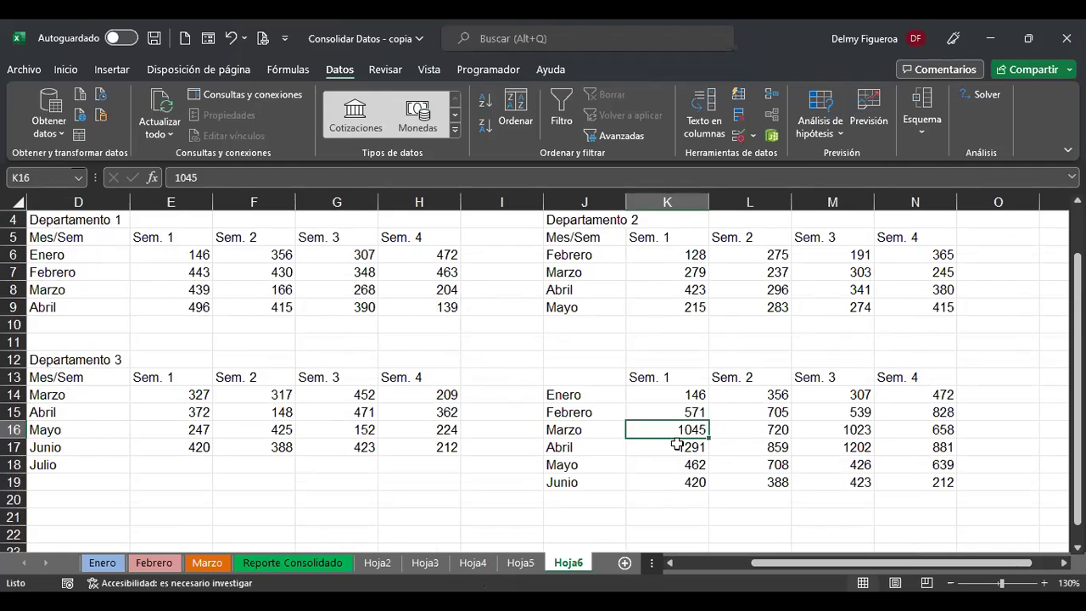
# Title the consolidated table "Consolidado" in cell J12
pyautogui.click(587, 398)
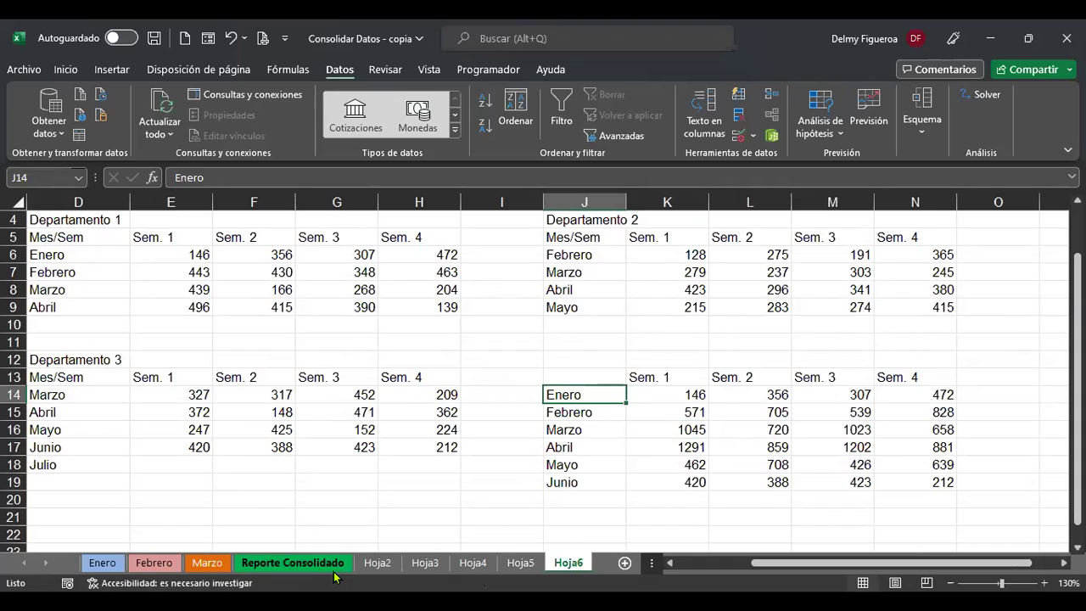
pyautogui.click(588, 361)
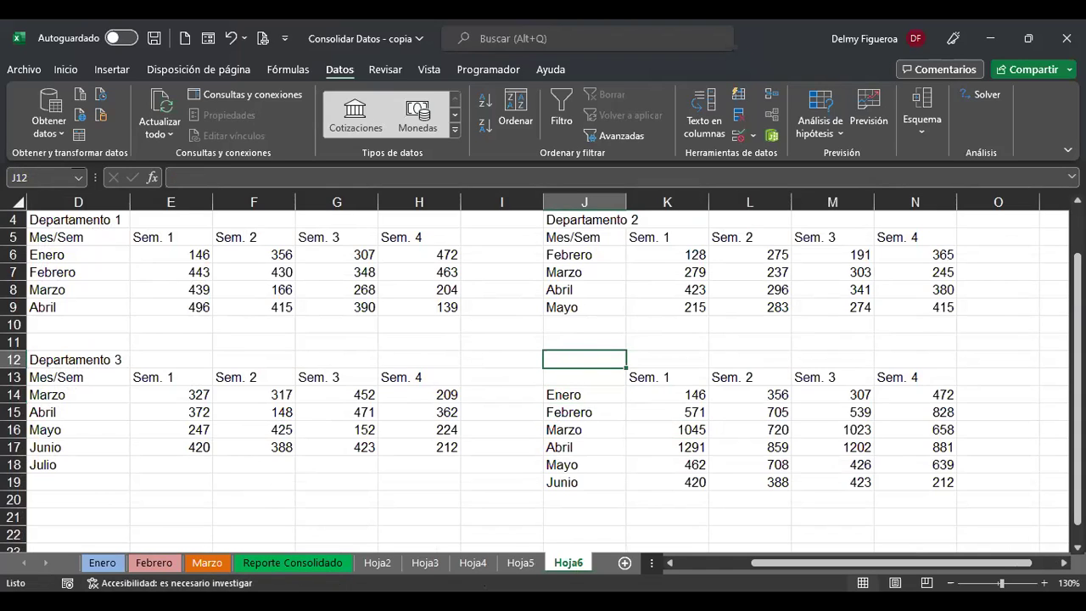
pyautogui.write('Consolidado')
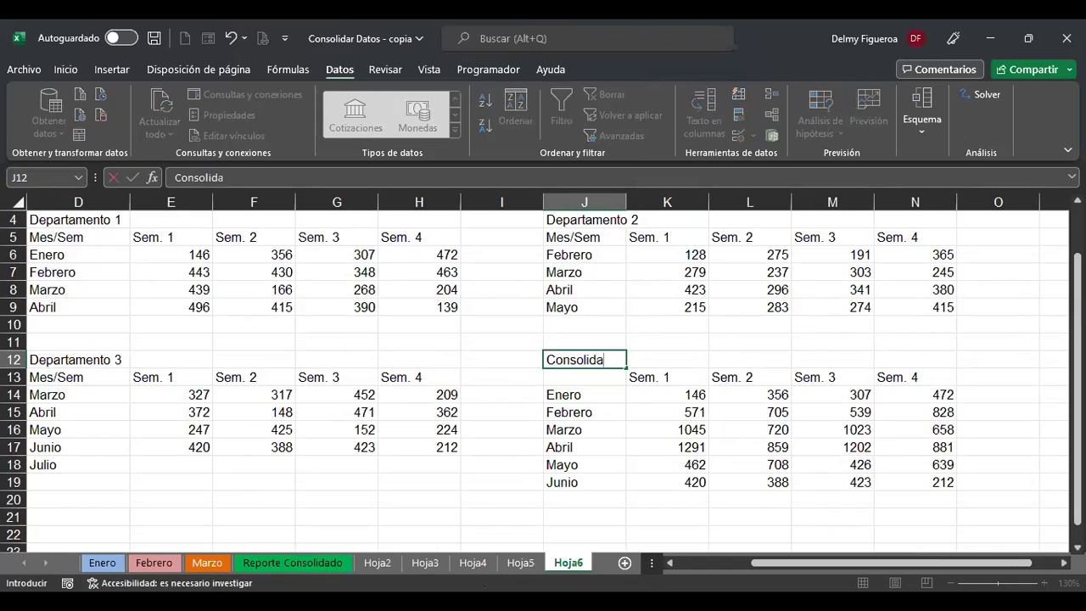
pyautogui.press('Return')
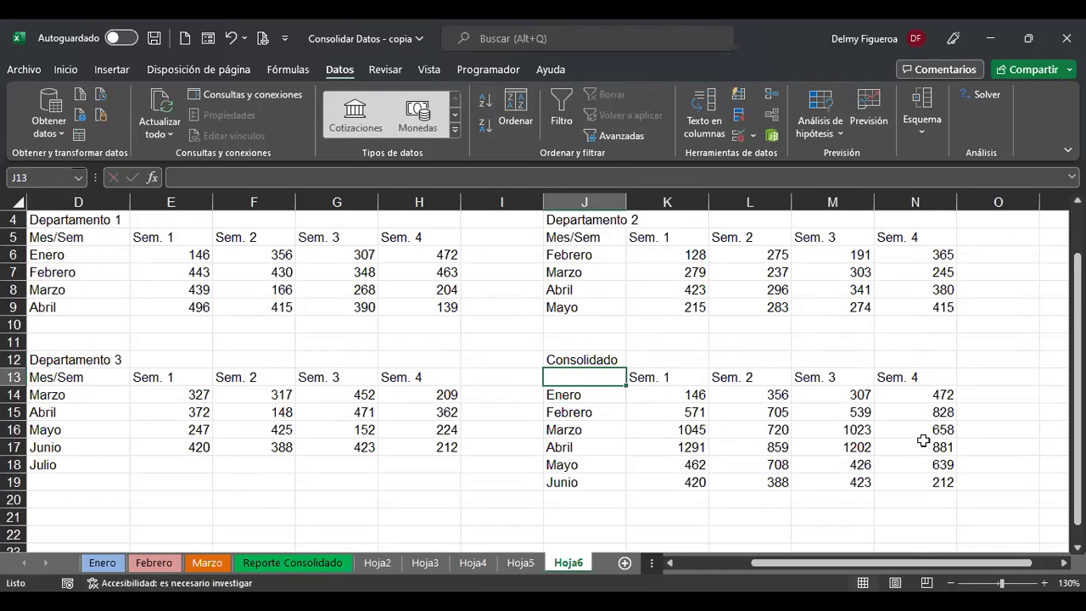
# Review the consolidated table in J12:N19 and the Departamento 1 week headings in E5:H5
pyautogui.click(577, 361)
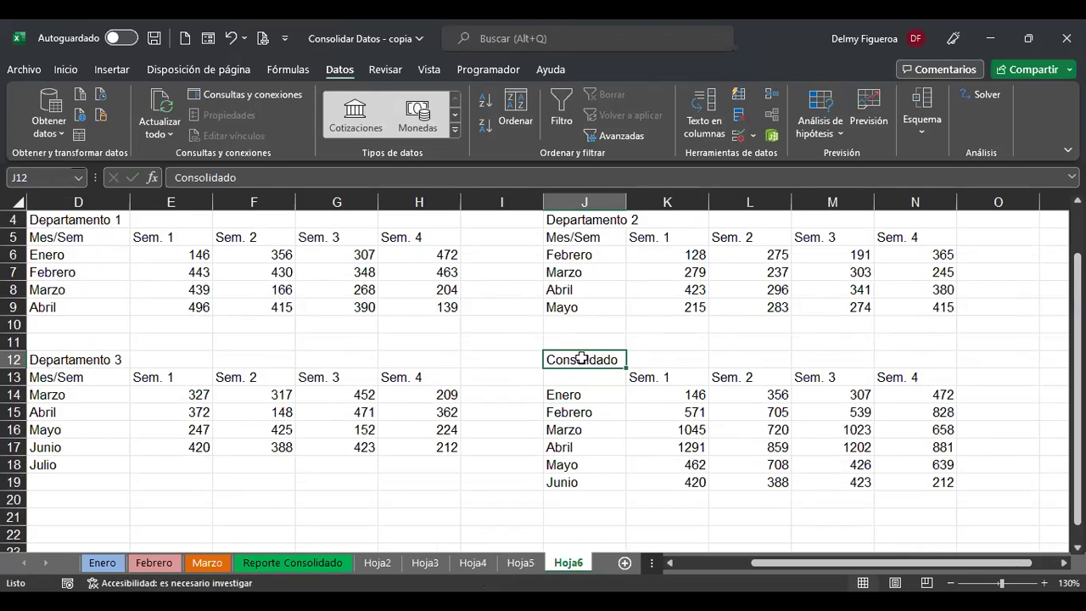
pyautogui.moveTo(590, 357); pyautogui.dragTo(956, 486)
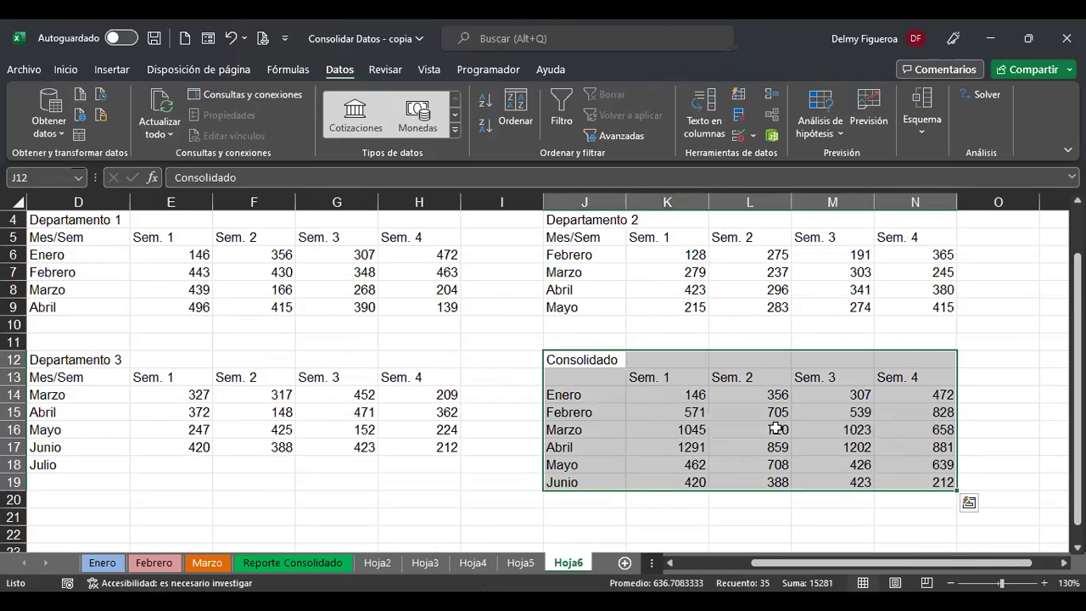
pyautogui.click(739, 416)
pyautogui.scroll(1, 740, 416)
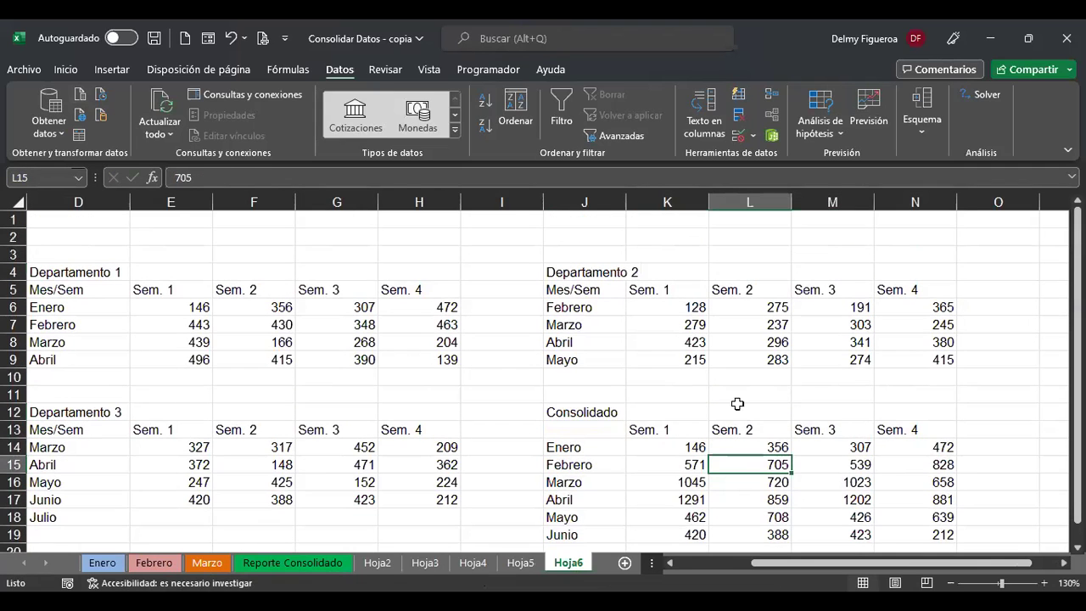
pyautogui.moveTo(172, 289); pyautogui.dragTo(428, 291)
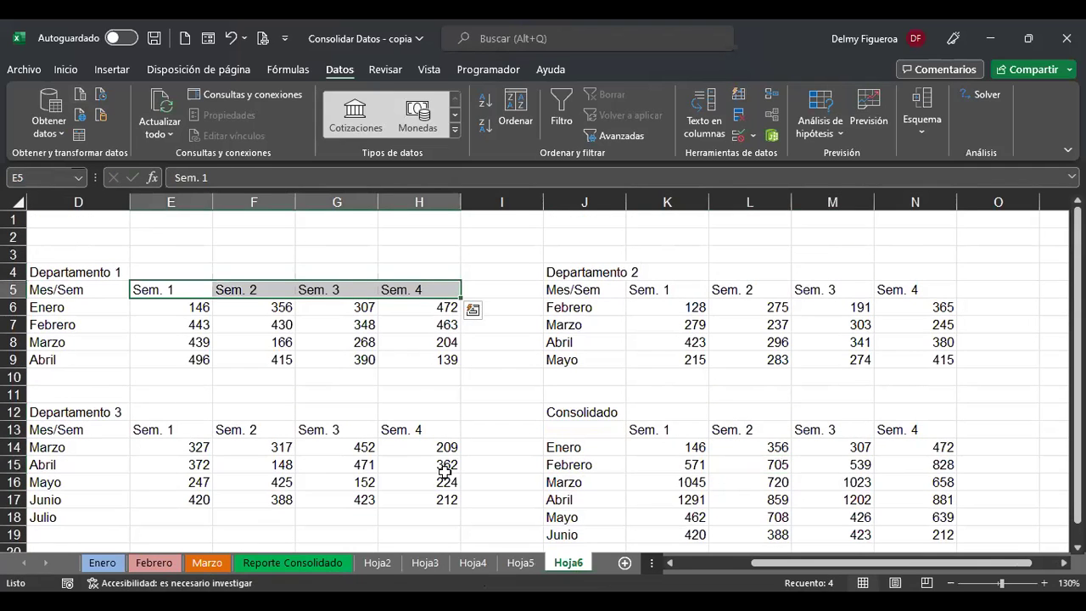
# Compare the layout of the monthly sheets Febrero, Enero and Marzo with the department tables on Hoja6
pyautogui.click(153, 564)
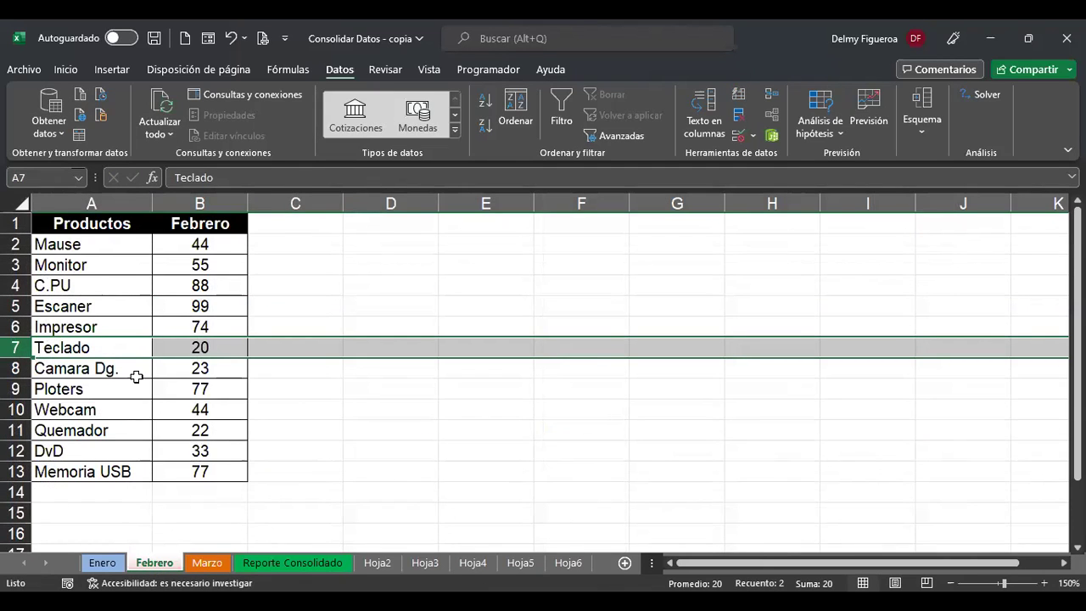
pyautogui.click(106, 563)
pyautogui.click(200, 563)
pyautogui.click(142, 564)
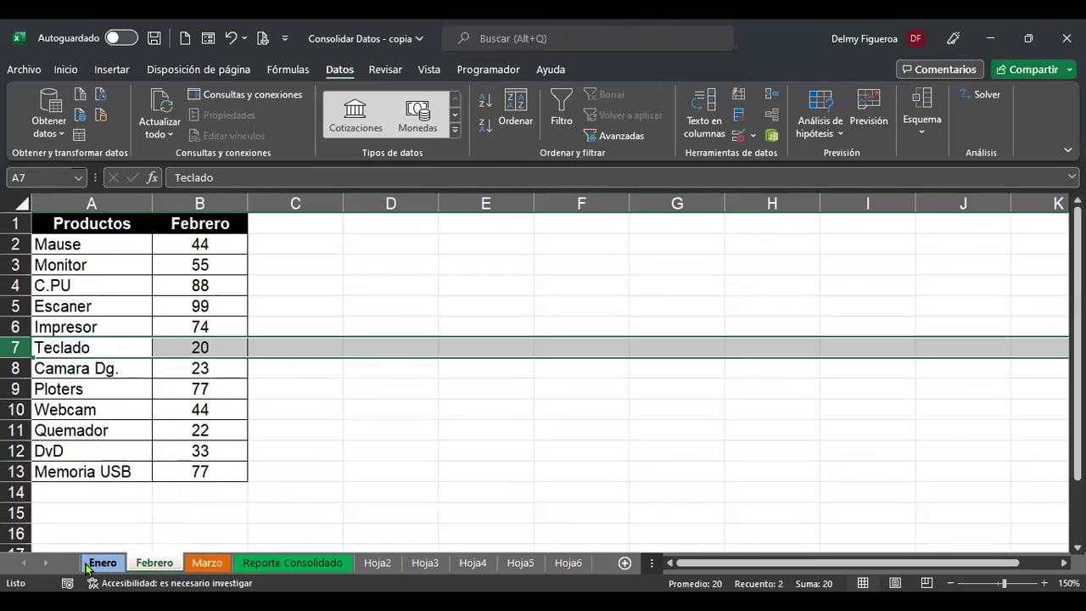
pyautogui.click(105, 564)
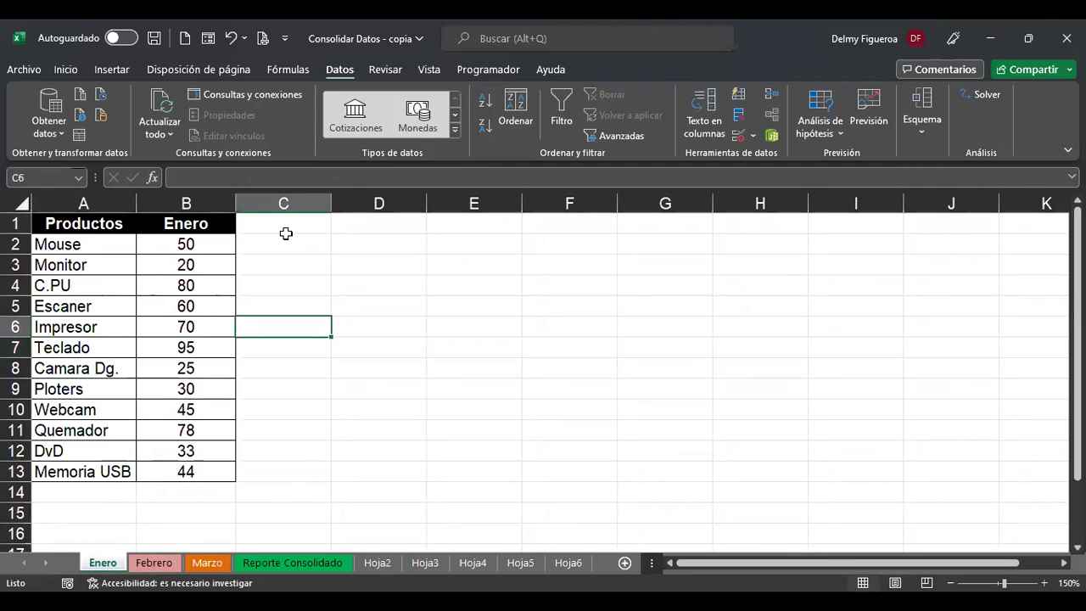
pyautogui.click(288, 240)
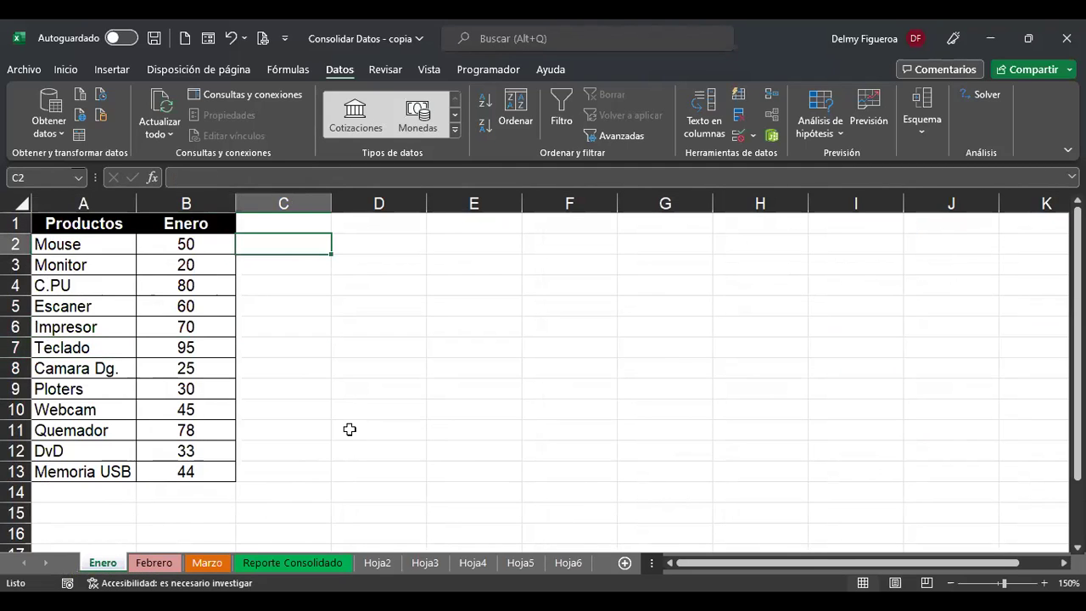
pyautogui.click(570, 564)
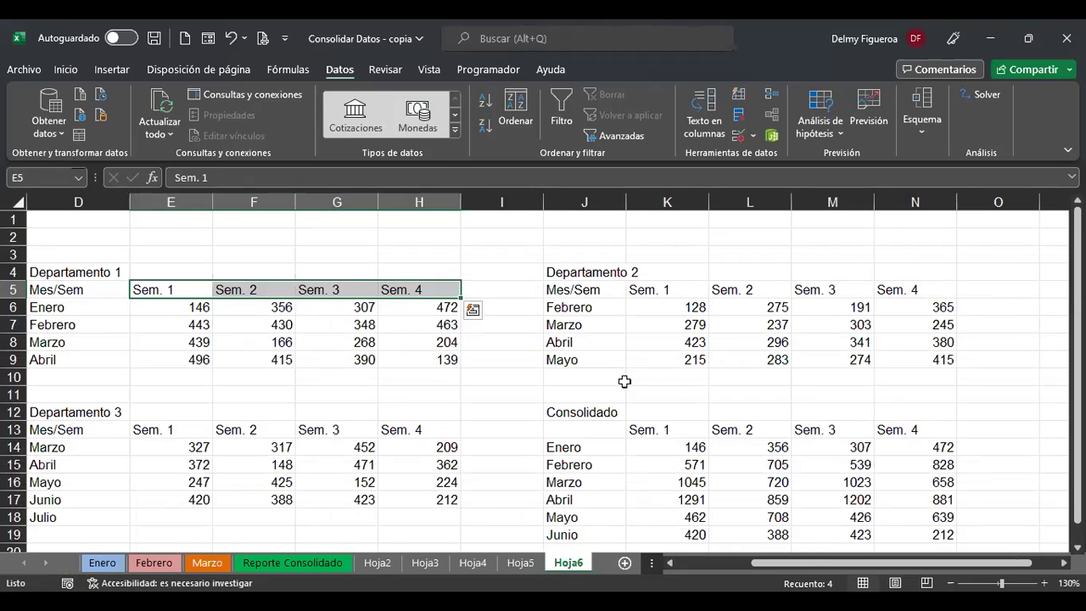
# Add a new worksheet and enter the row labels Café, Leche and Te in A2:A4
pyautogui.click(625, 563)
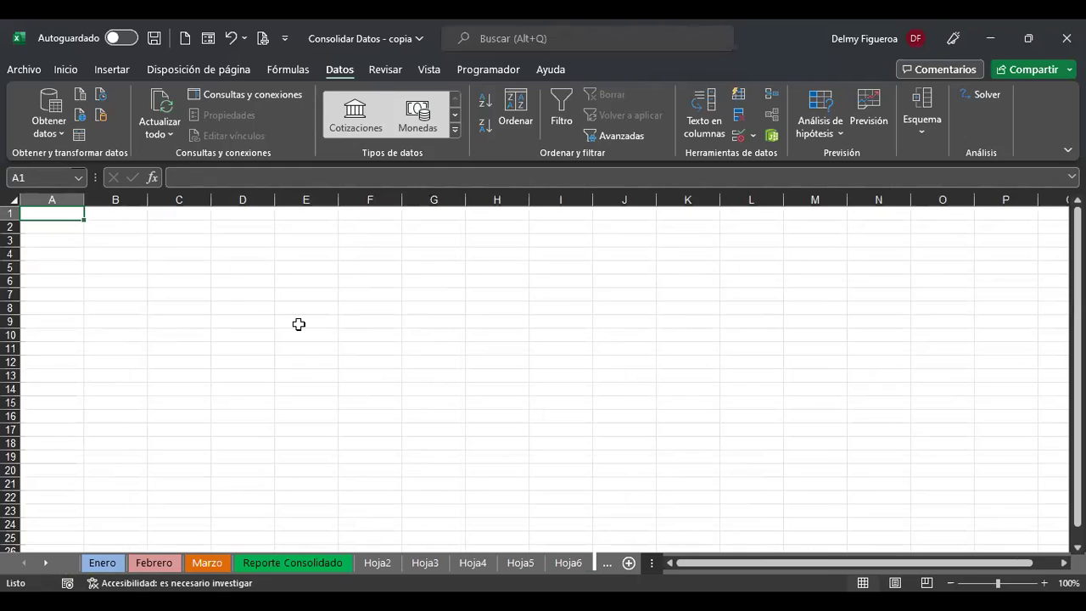
pyautogui.scroll(5, 298, 324)
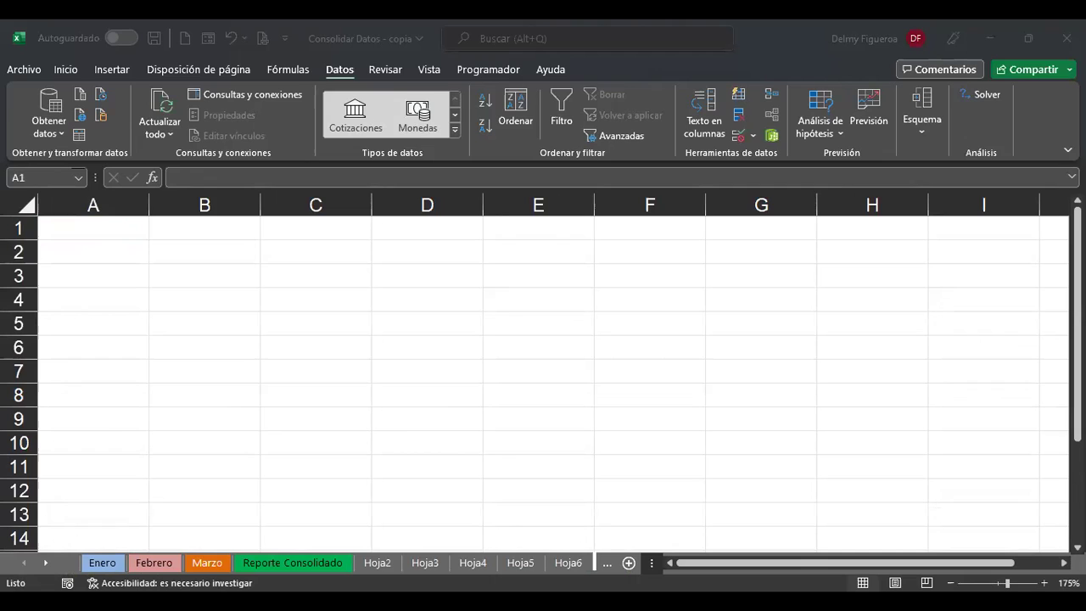
pyautogui.press('Return')
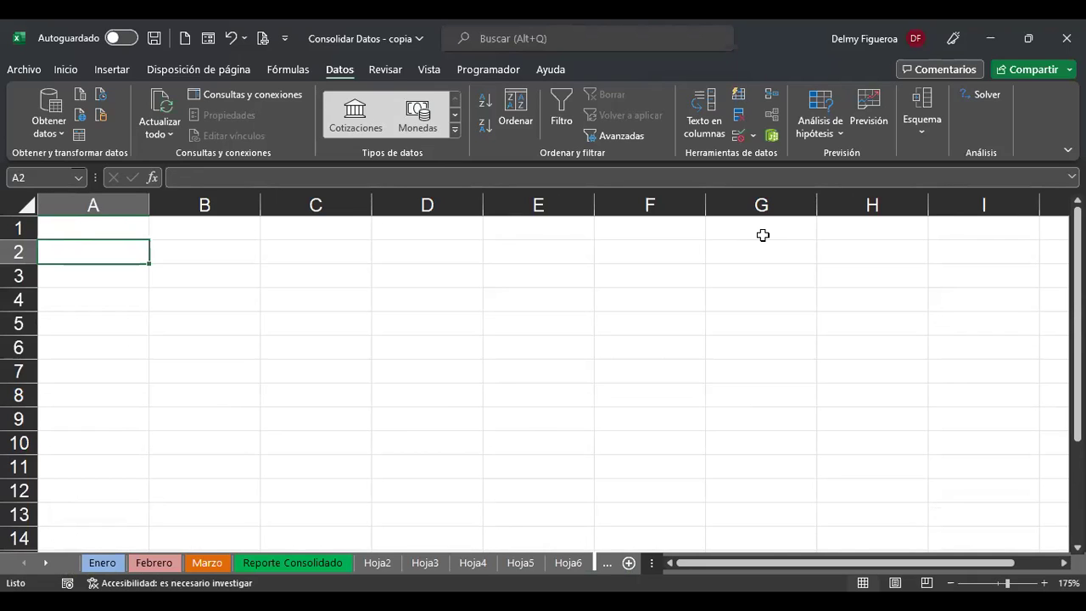
pyautogui.write('Café')
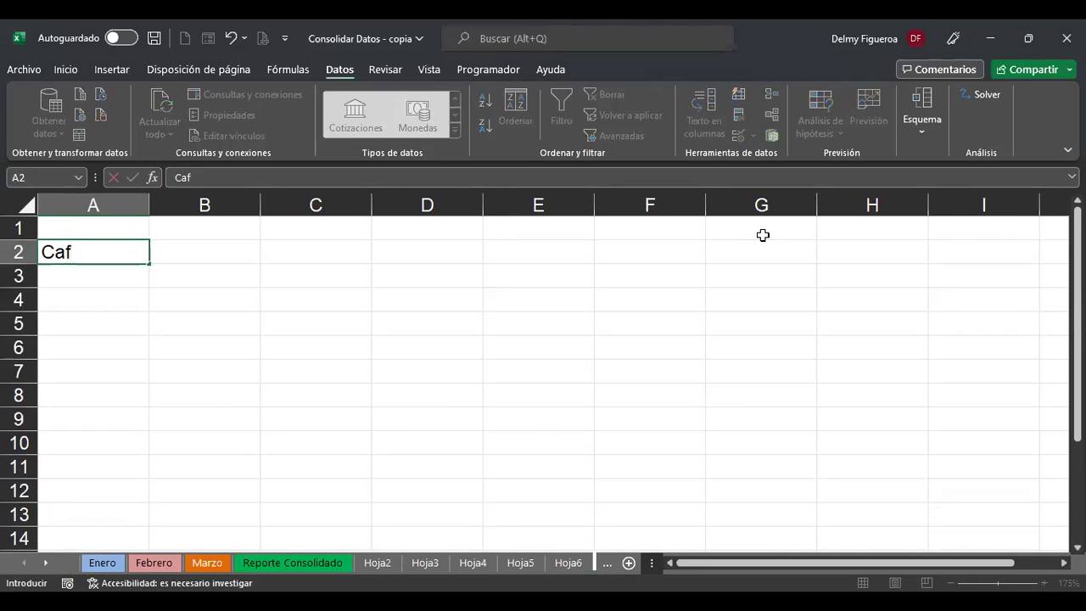
pyautogui.press('Return')
pyautogui.write('Leche')
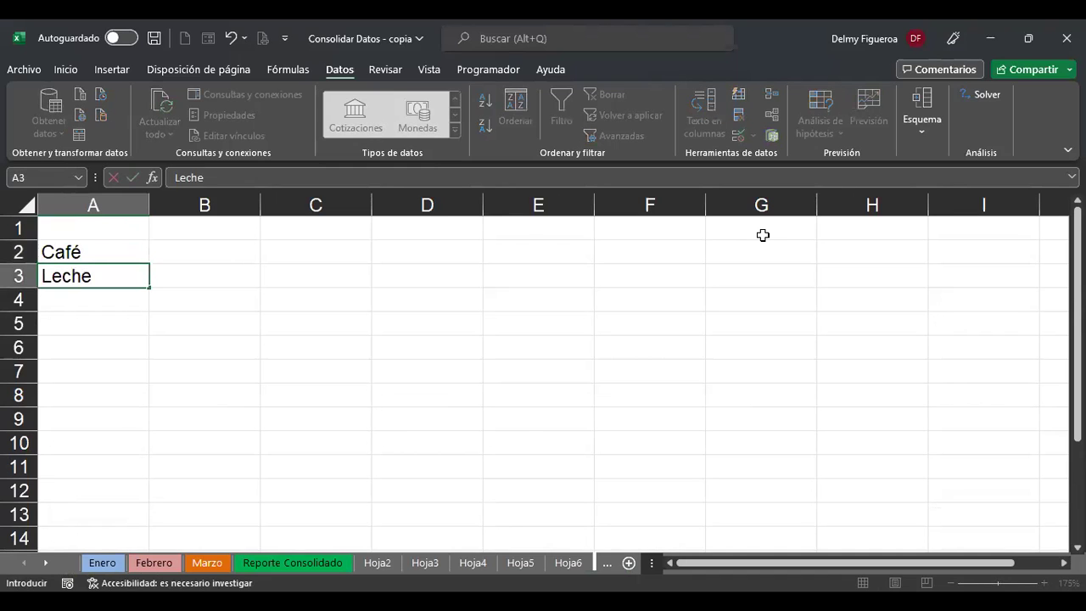
pyautogui.press('Return')
pyautogui.write('Te')
pyautogui.press('Return')
# Enter the column headings "Trim 1" in B1 and "Trim 2" in C1
pyautogui.press('Up')
pyautogui.press('Right')
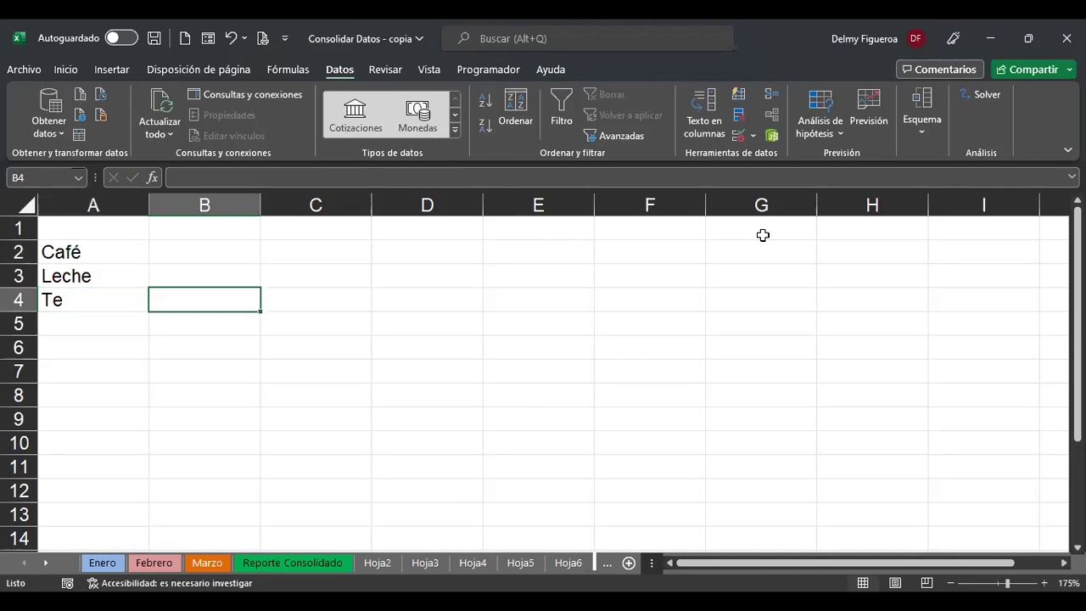
pyautogui.press('Up')
pyautogui.press('Up')
pyautogui.press('Up')
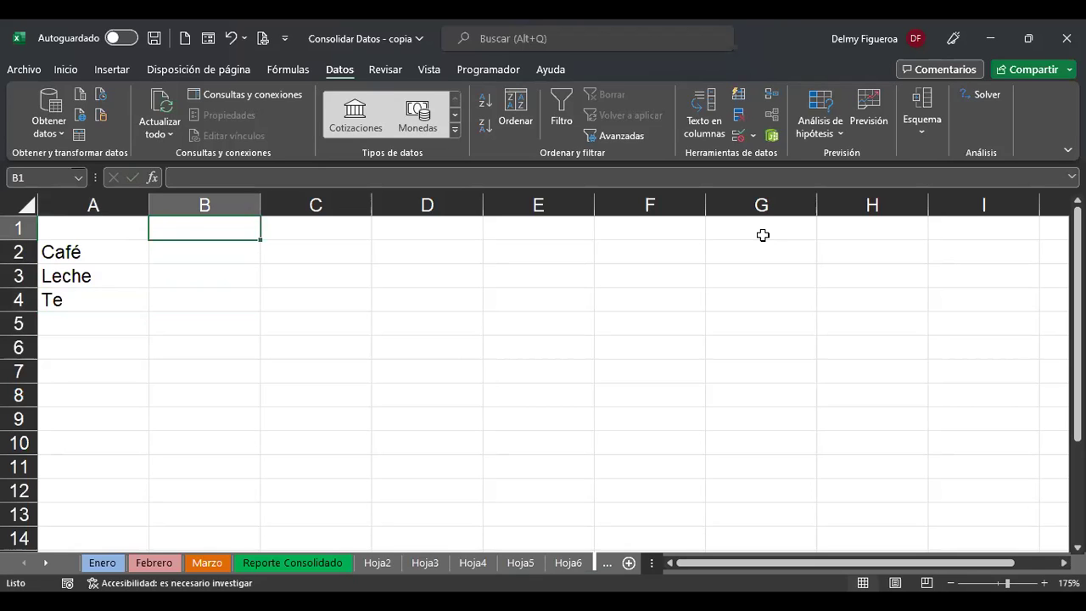
pyautogui.write('Trim 1')
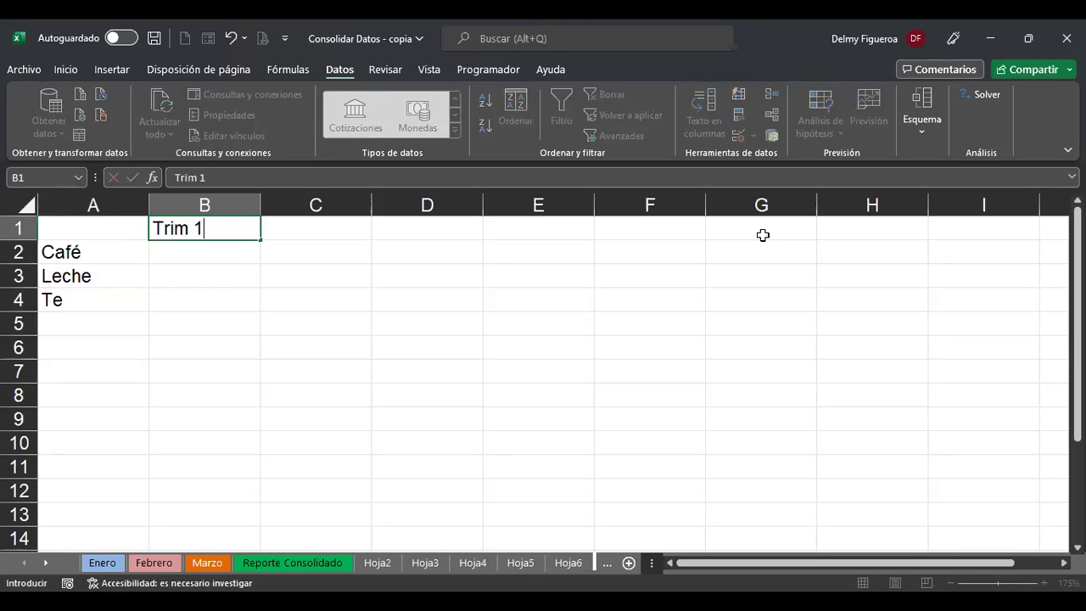
pyautogui.press('Tab')
pyautogui.write('Trim')
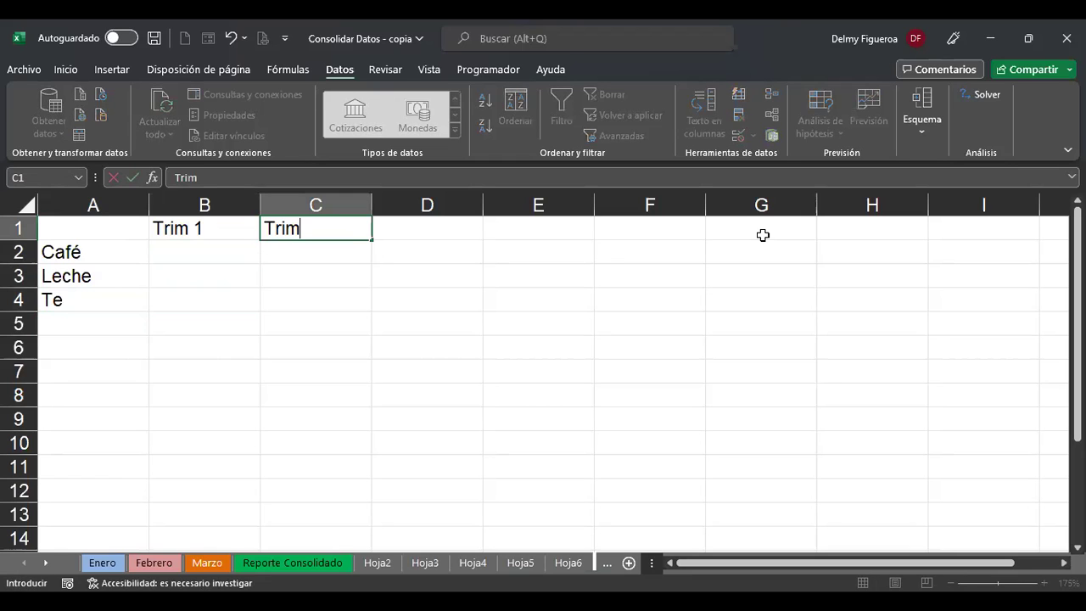
pyautogui.write(' 2')
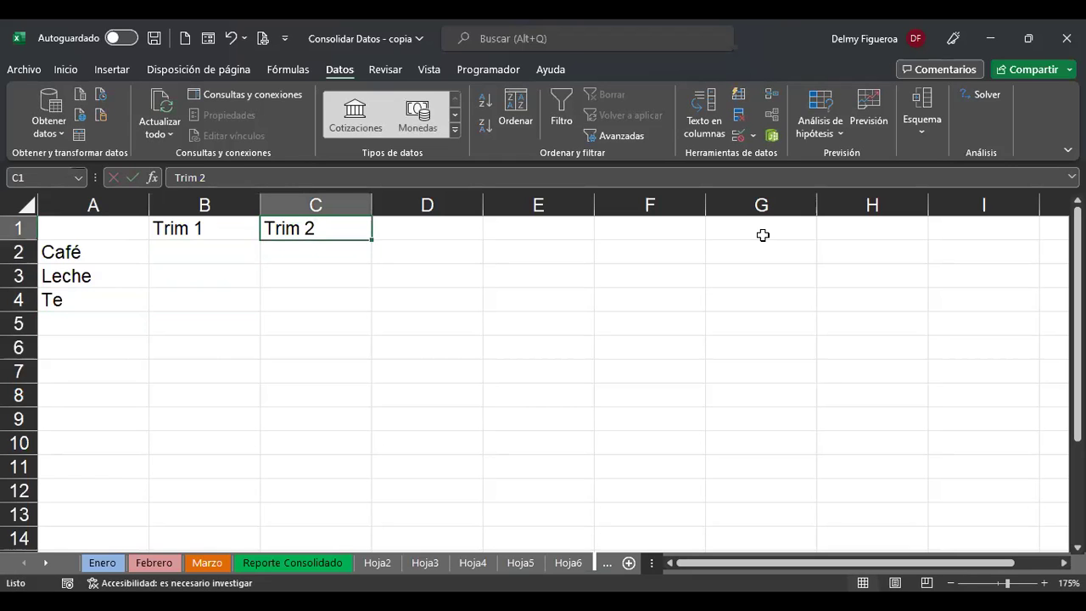
# Complete the quarter headings with "Trim 3" in D1 and "Trim 4" in E1
pyautogui.press('Tab')
pyautogui.write('Trime')
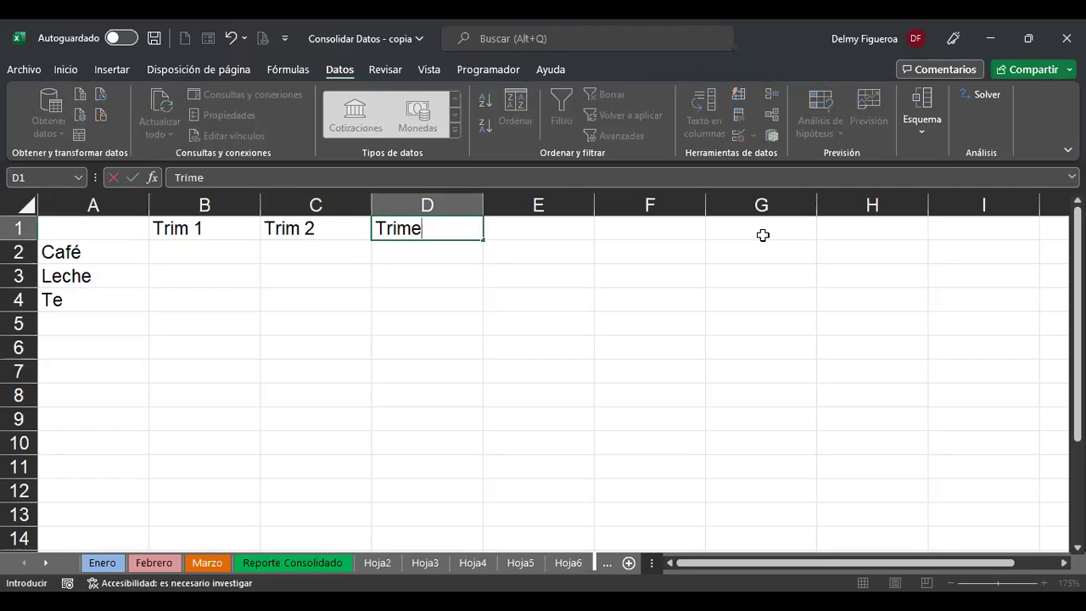
pyautogui.press('BackSpace')
pyautogui.write('3')
pyautogui.press('BackSpace')
pyautogui.write('3')
pyautogui.press('Return')
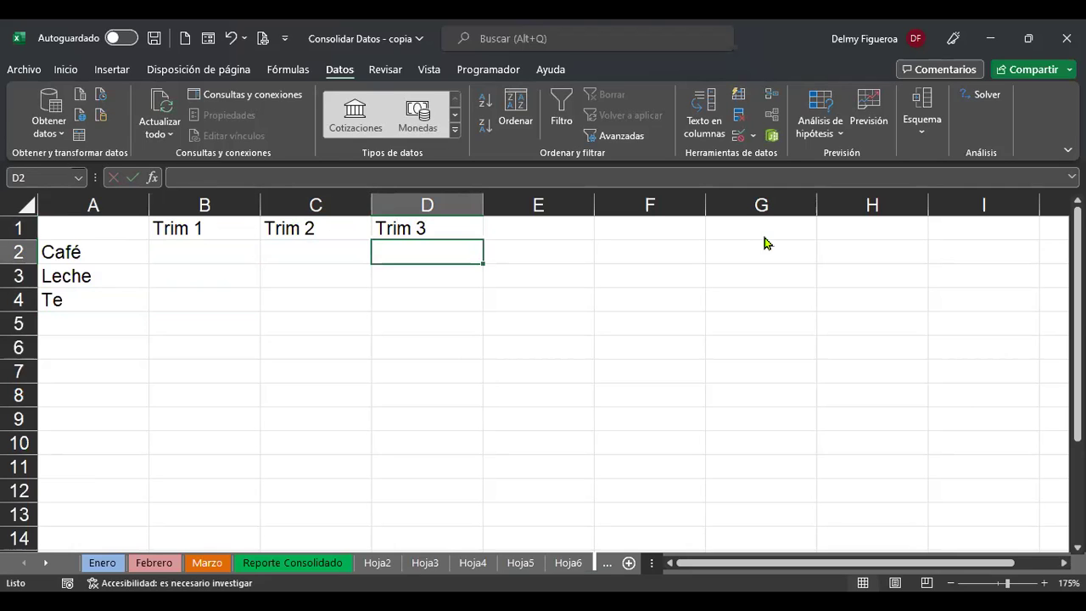
pyautogui.press('Up')
pyautogui.press('Right')
pyautogui.write('Trim ')
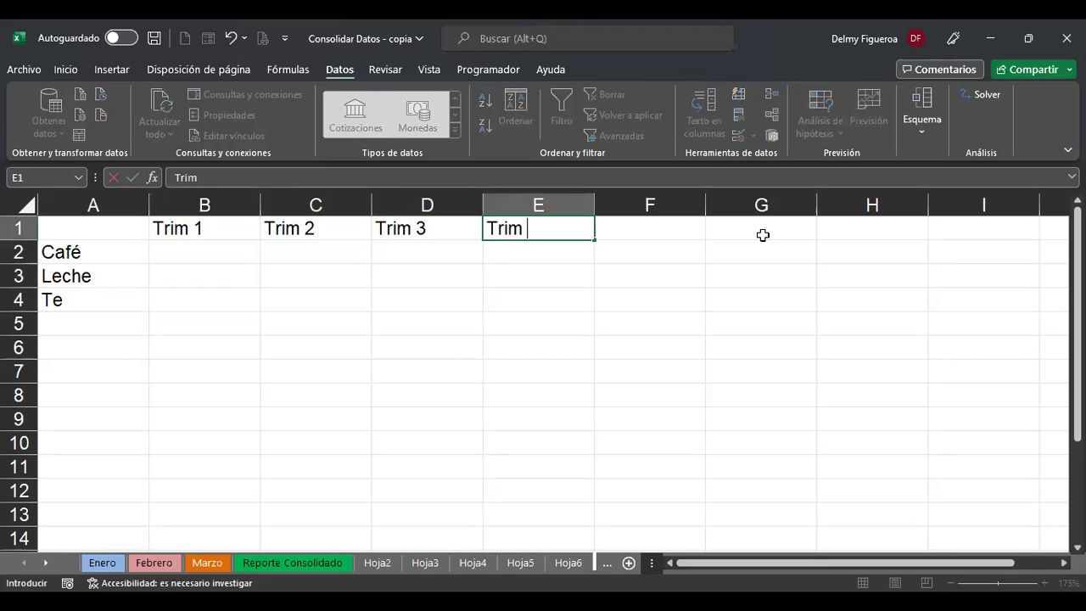
pyautogui.write('4')
pyautogui.press('Return')
pyautogui.press('Left')
pyautogui.press('Left')
pyautogui.press('Left')
pyautogui.press('Left')
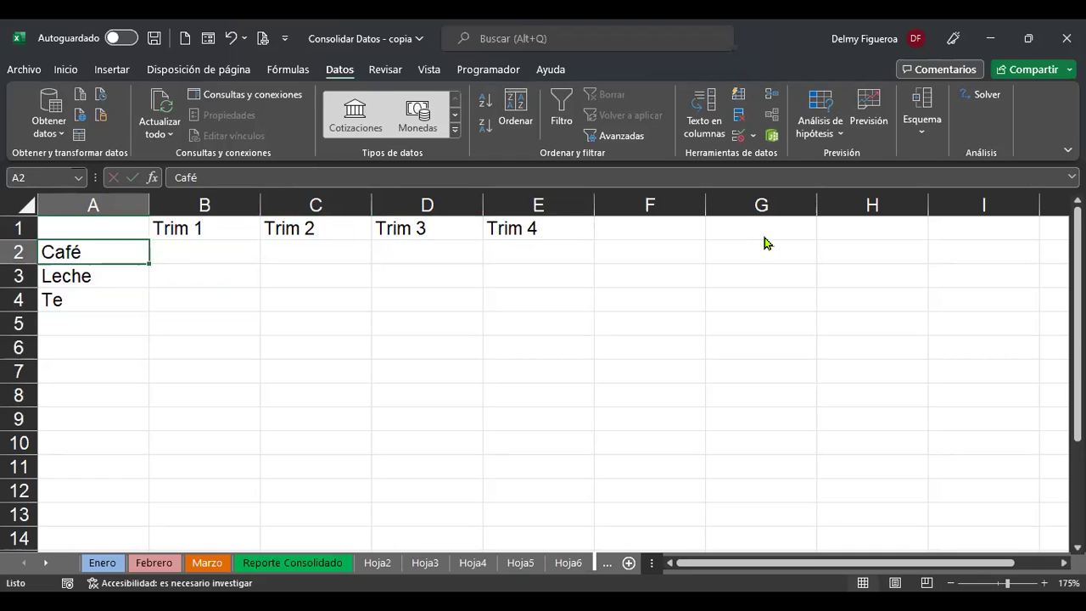
# Enter a formula in B2 that generates a random number between 1000 and 2000 with ALEATORIO.ENTRE
pyautogui.press('Right')
pyautogui.write('+')
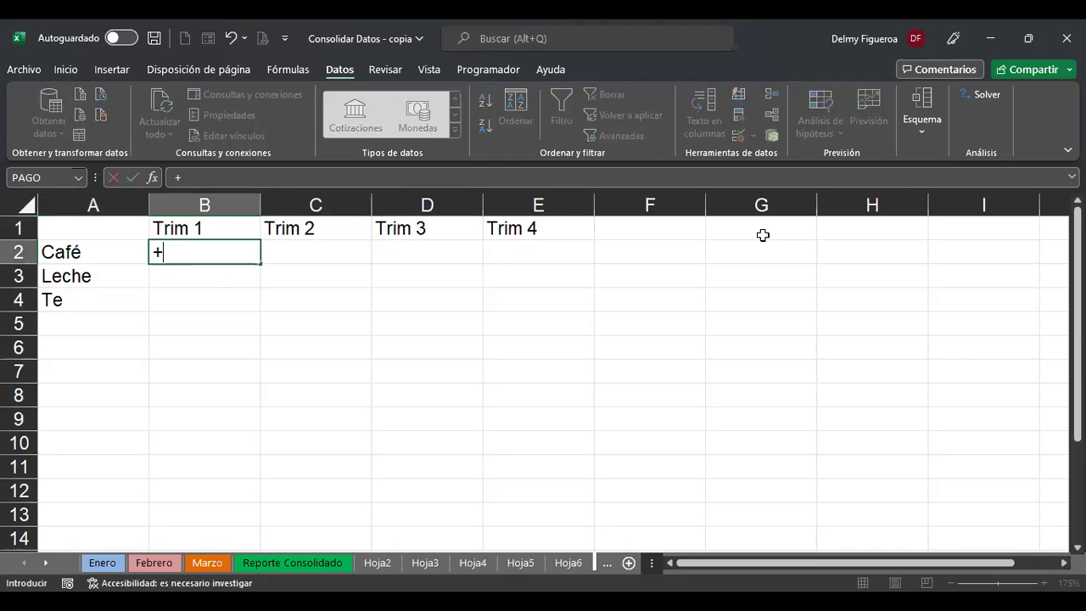
pyautogui.write('alea')
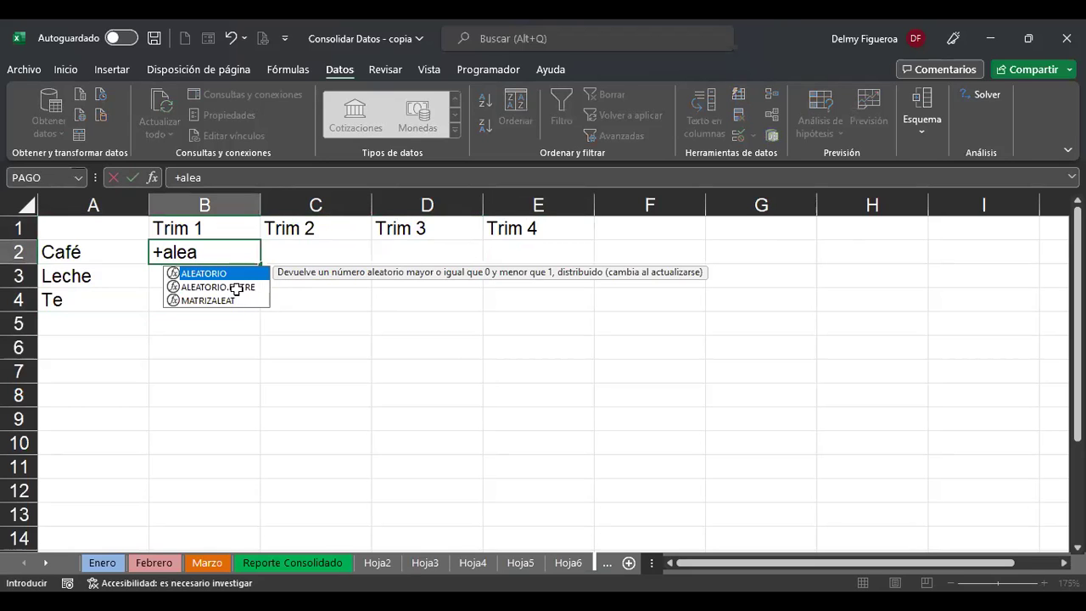
pyautogui.doubleClick(236, 288)
pyautogui.write('1000')
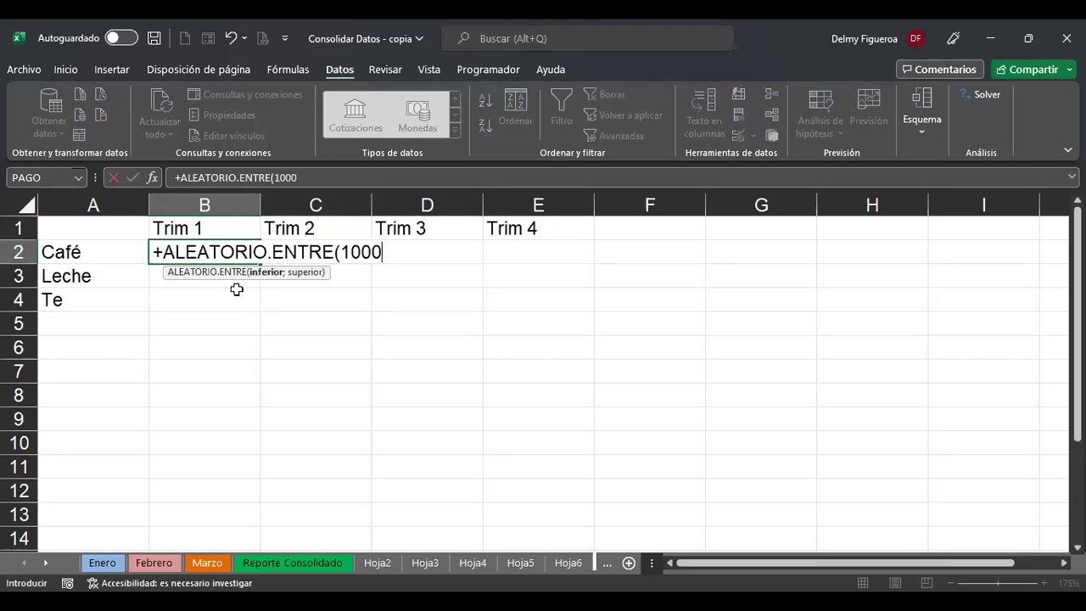
pyautogui.write(';2000')
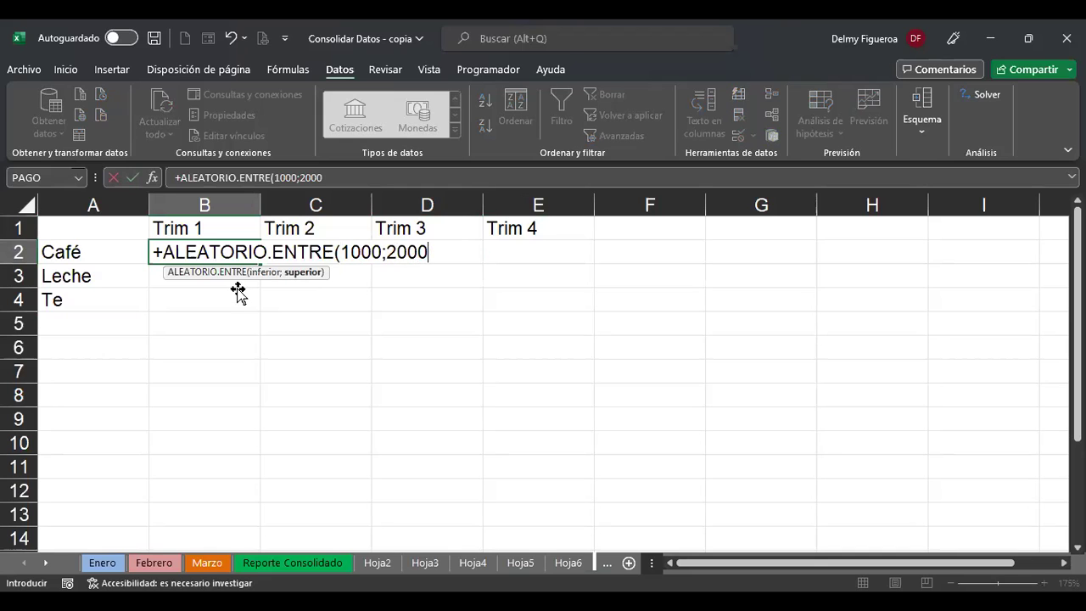
pyautogui.hotkey('ctrl', 'Return')
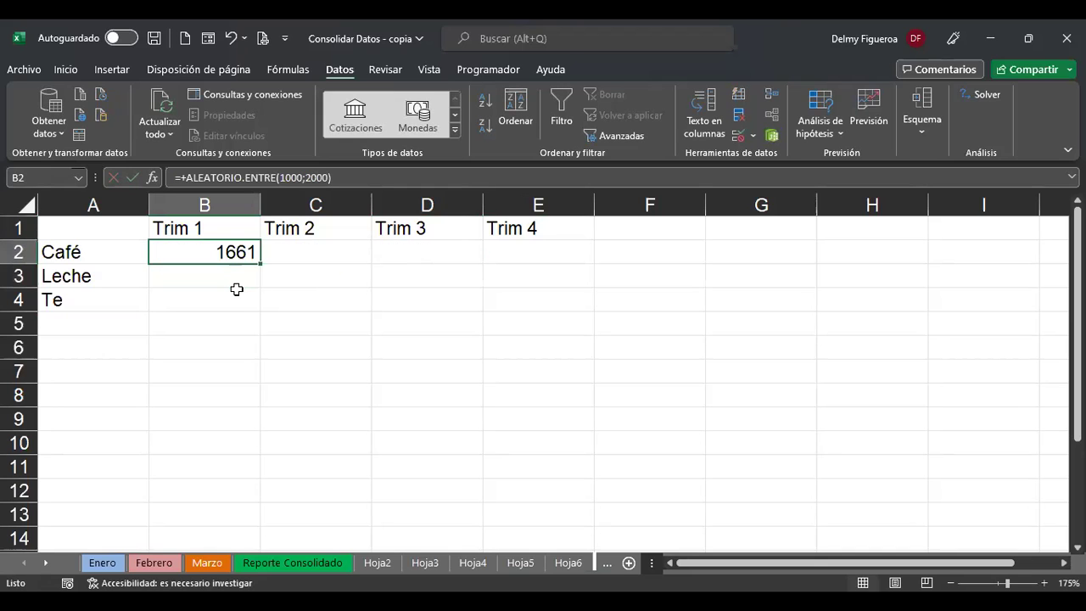
# Copy the B2 random-number formula across C2:E2 and into B3:E4 to fill the quarterly table
pyautogui.hotkey('ctrl', 'c')
pyautogui.press('Right')
pyautogui.hotkey('shift', 'Right')
pyautogui.hotkey('shift', 'Right')
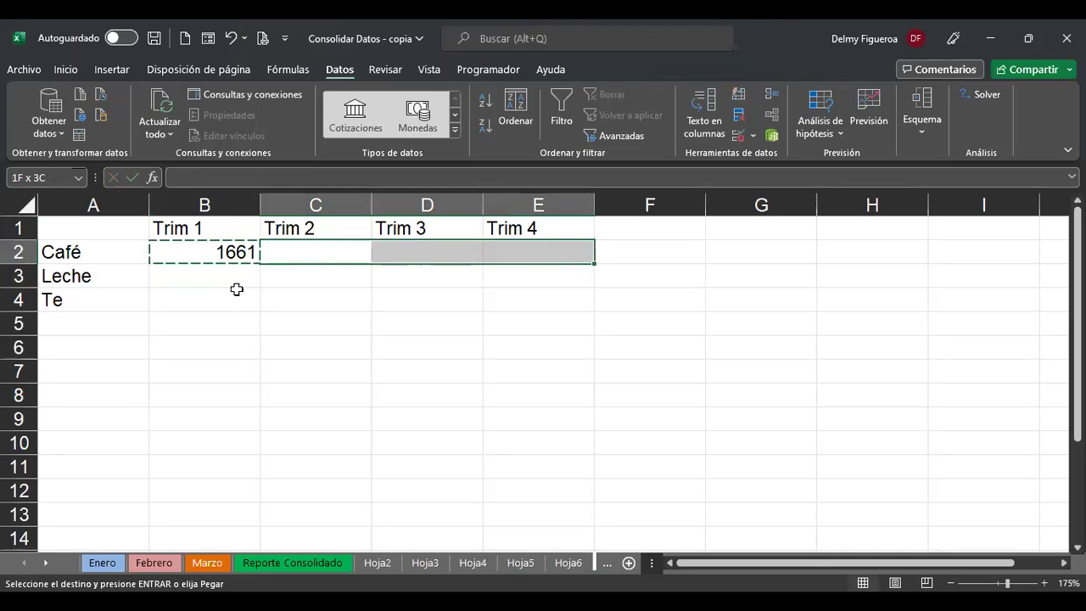
pyautogui.hotkey('ctrl', 'v')
pyautogui.click(238, 288)
pyautogui.hotkey('shift', 'Right')
pyautogui.hotkey('shift', 'Right')
pyautogui.hotkey('shift', 'Right')
pyautogui.hotkey('shift', 'Down')
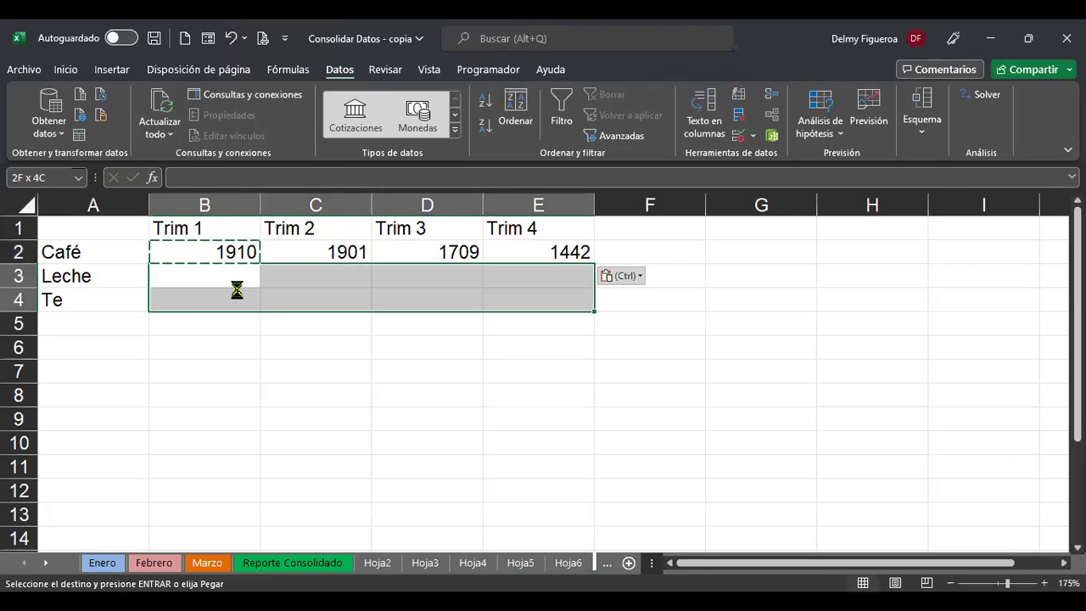
pyautogui.press('Return')
pyautogui.press('Up')
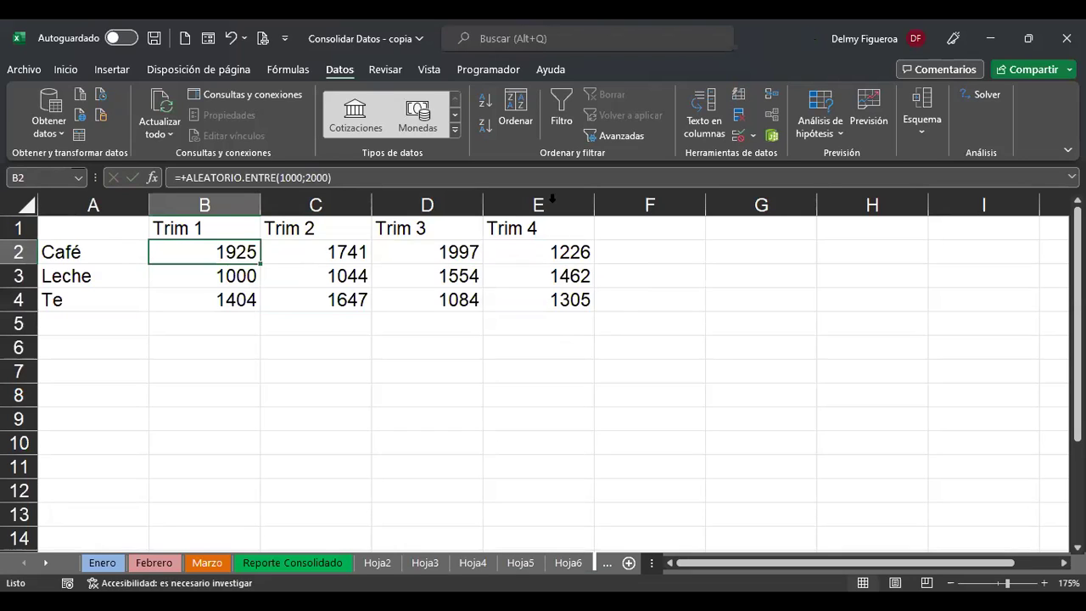
# Add a new worksheet and paste a copy of Hoja7's quarterly table A1:E4 into it, starting at A1
pyautogui.click(45, 563)
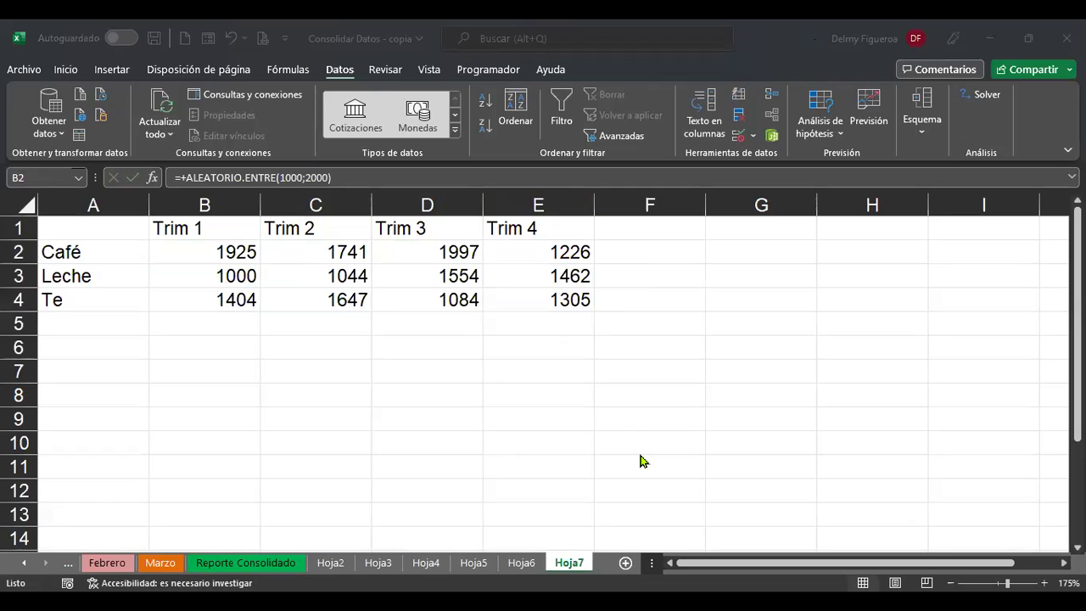
pyautogui.click(571, 573)
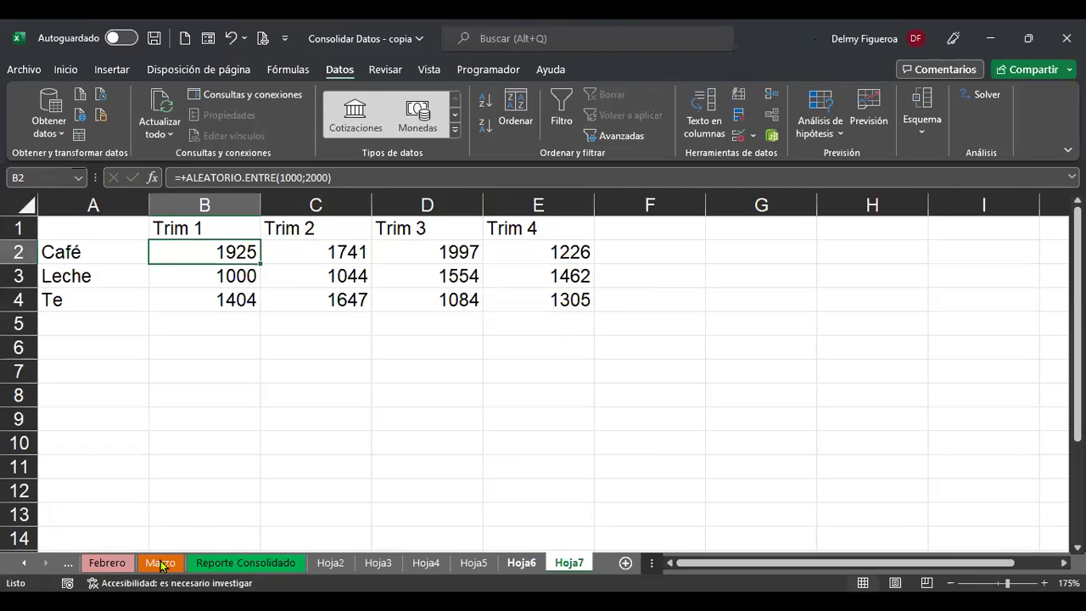
pyautogui.click(626, 563)
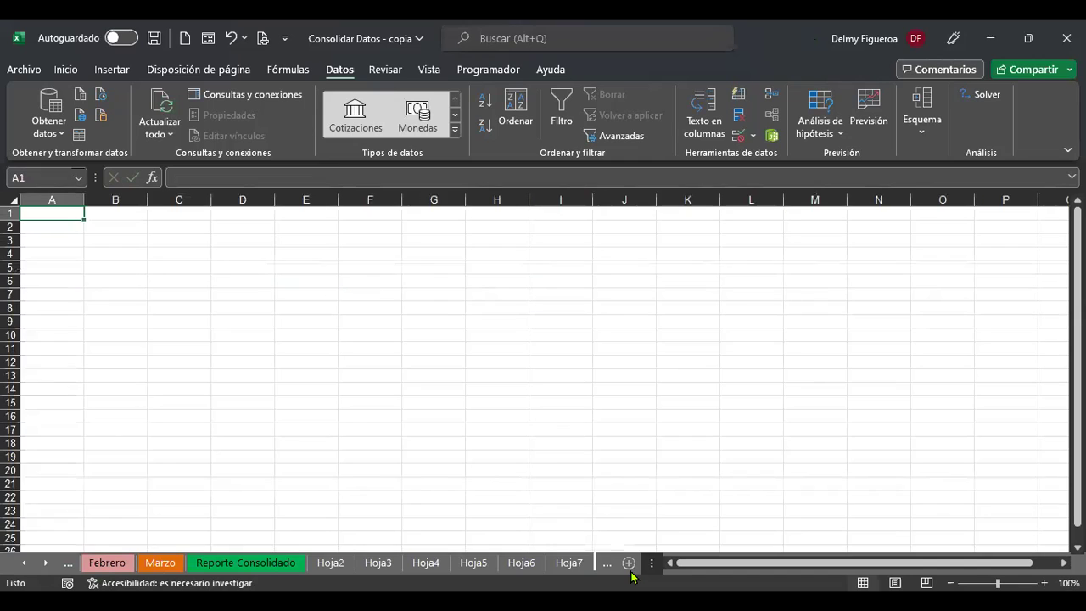
pyautogui.click(46, 563)
pyautogui.hotkey('ctrl', 'pageup')
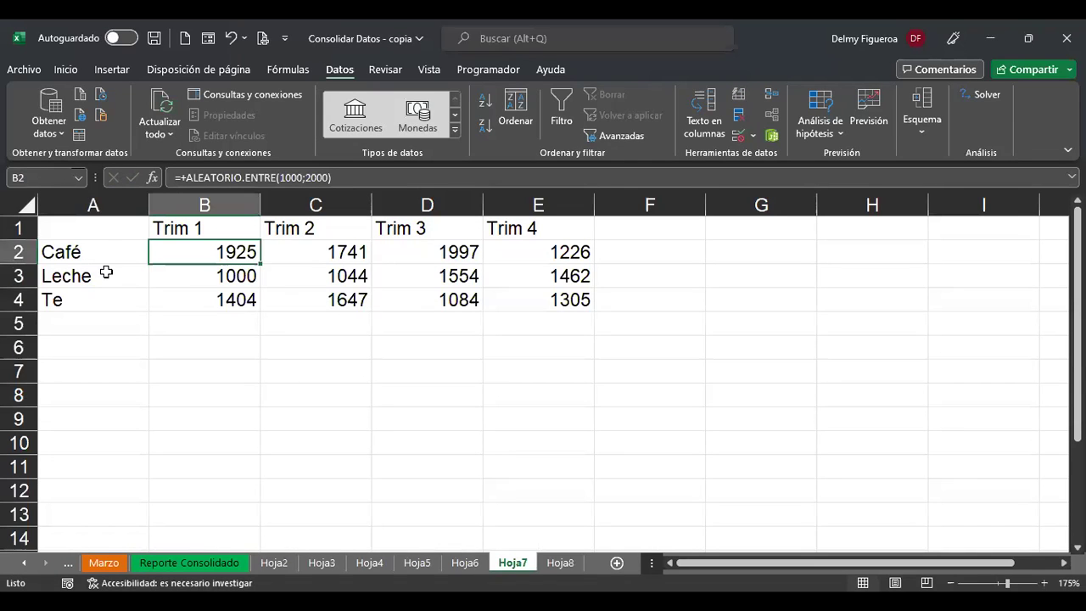
pyautogui.moveTo(124, 226); pyautogui.dragTo(585, 298)
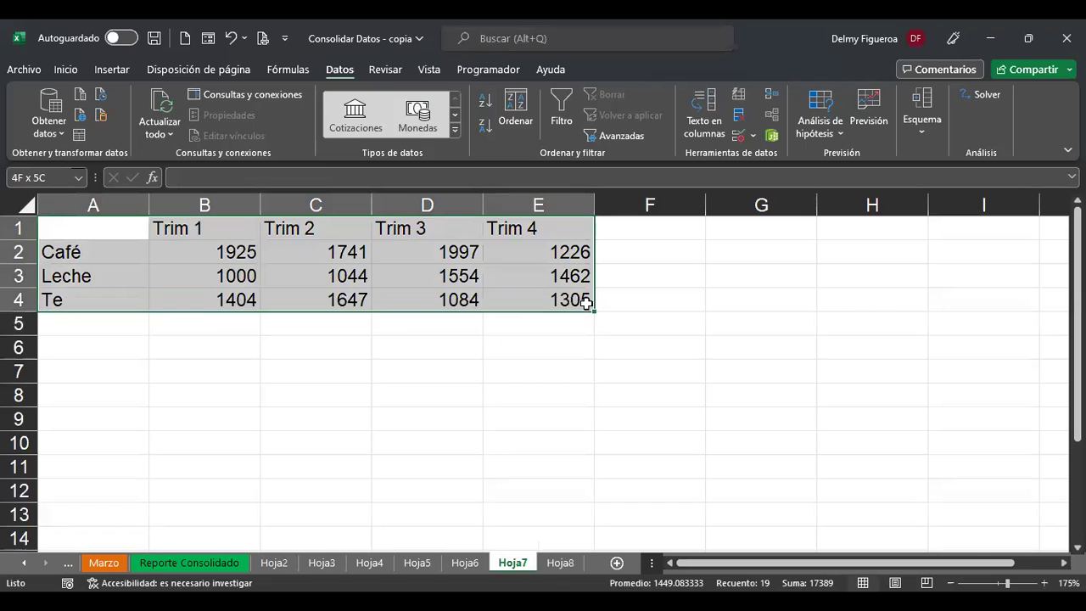
pyautogui.hotkey('ctrl', 'c')
pyautogui.hotkey('ctrl', 'pagedown')
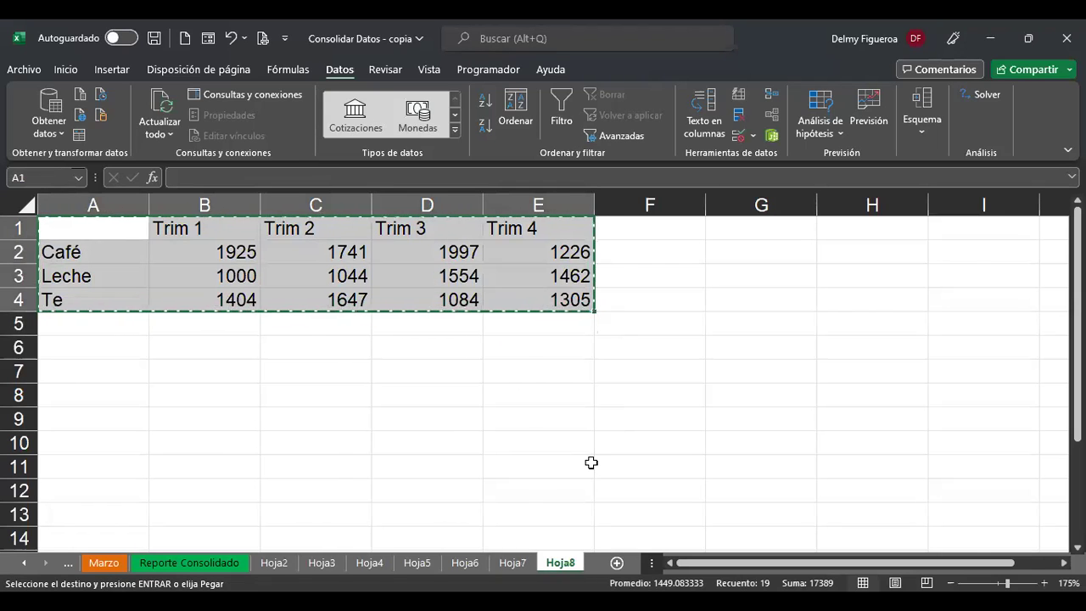
pyautogui.hotkey('ctrl', 'v')
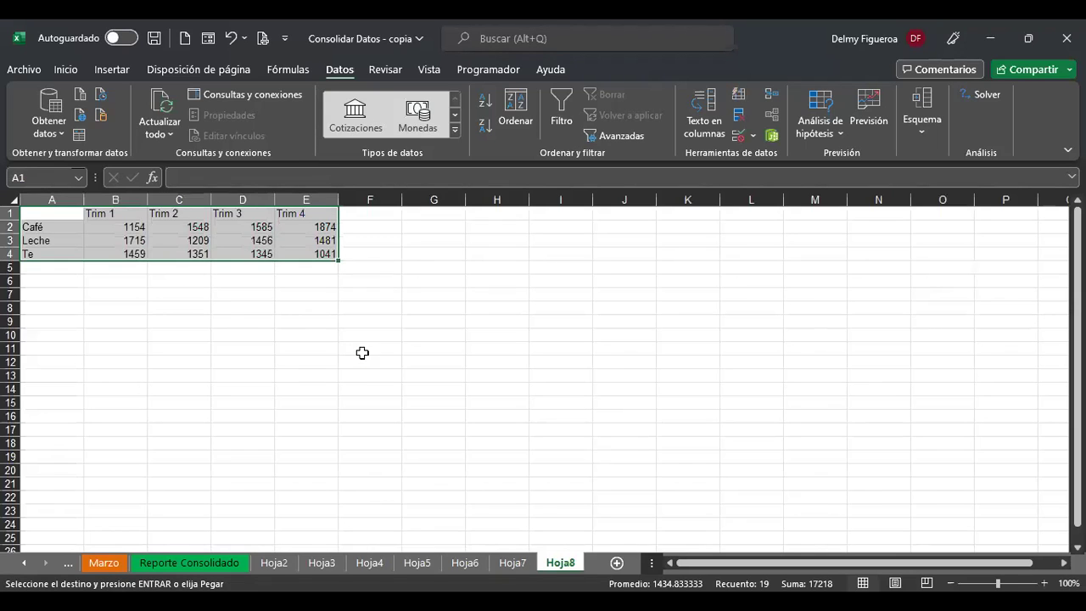
# Clear the Te row from the copied table, including its label and quarterly values in row 4
pyautogui.keyDown('ctrl'); pyautogui.scroll(3, 361, 351); pyautogui.keyUp('ctrl')
pyautogui.click(108, 278)
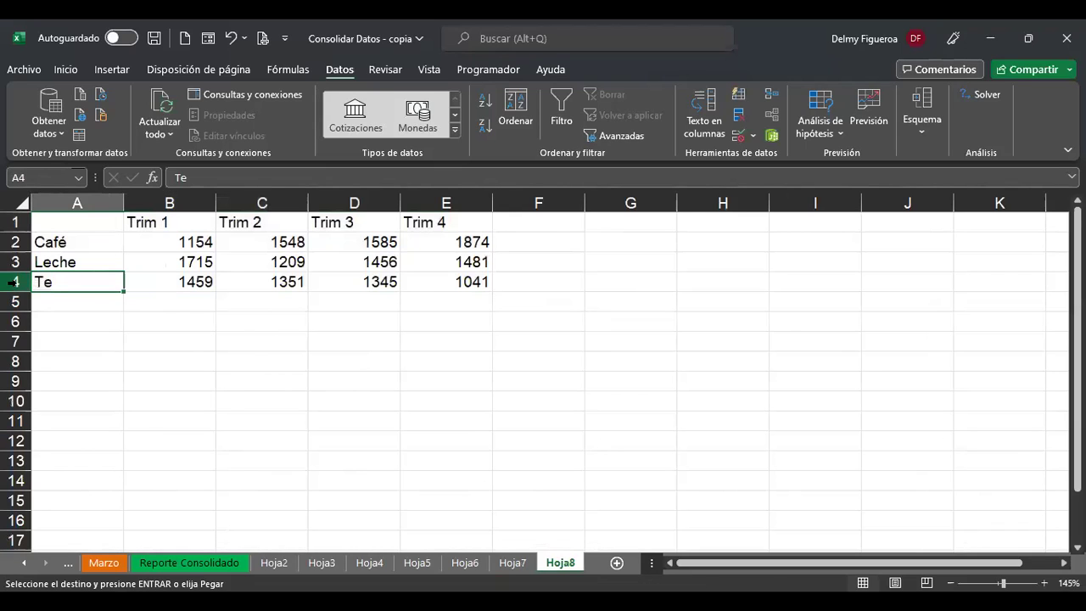
pyautogui.moveTo(44, 283); pyautogui.dragTo(610, 280)
pyautogui.press('Delete')
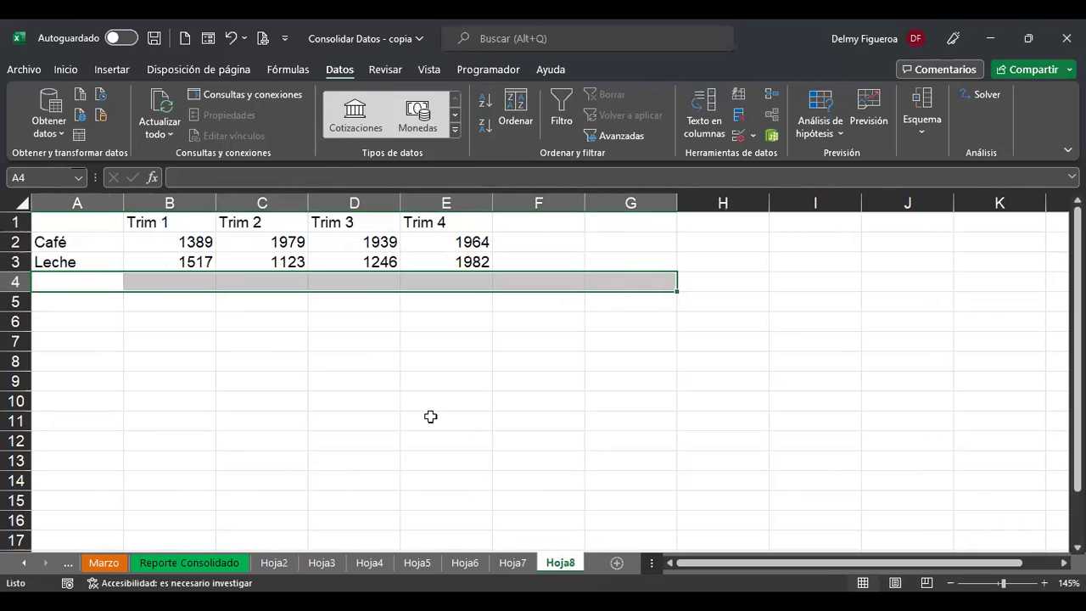
# Add another worksheet and paste Hoja7's full Café, Leche and Te table into it at A1
pyautogui.hotkey('shift', 'F11')
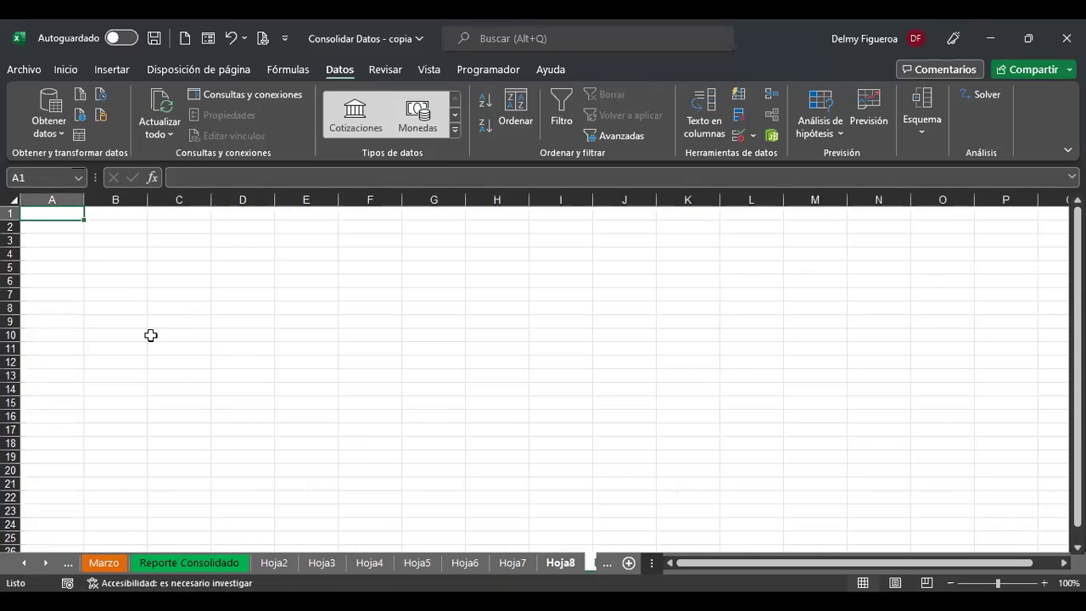
pyautogui.hotkey('ctrl', 'pageup')
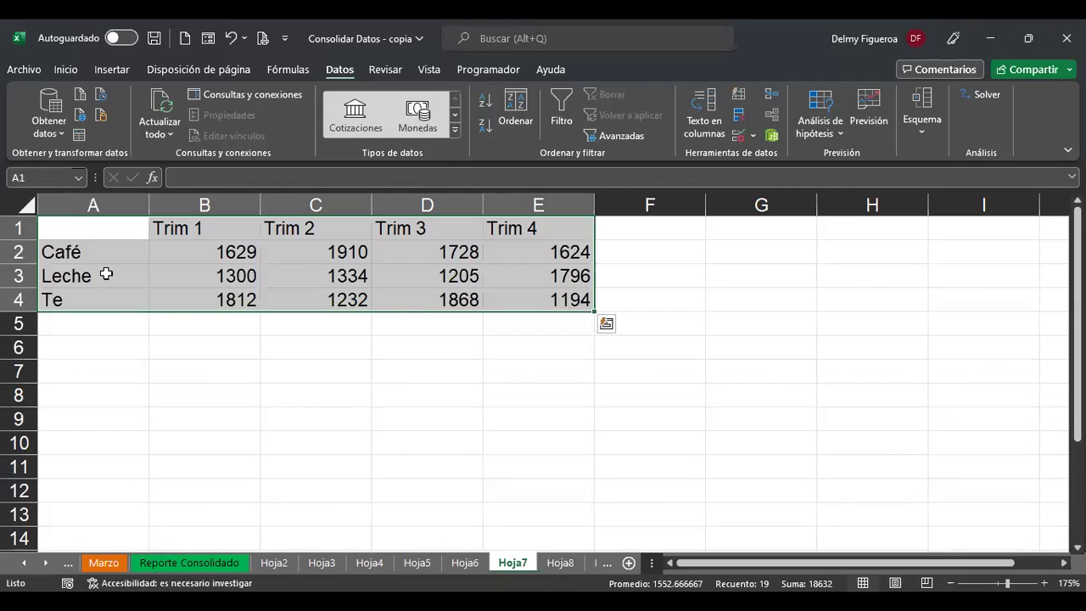
pyautogui.hotkey('ctrl', 'c')
pyautogui.hotkey('ctrl', 'pagedown')
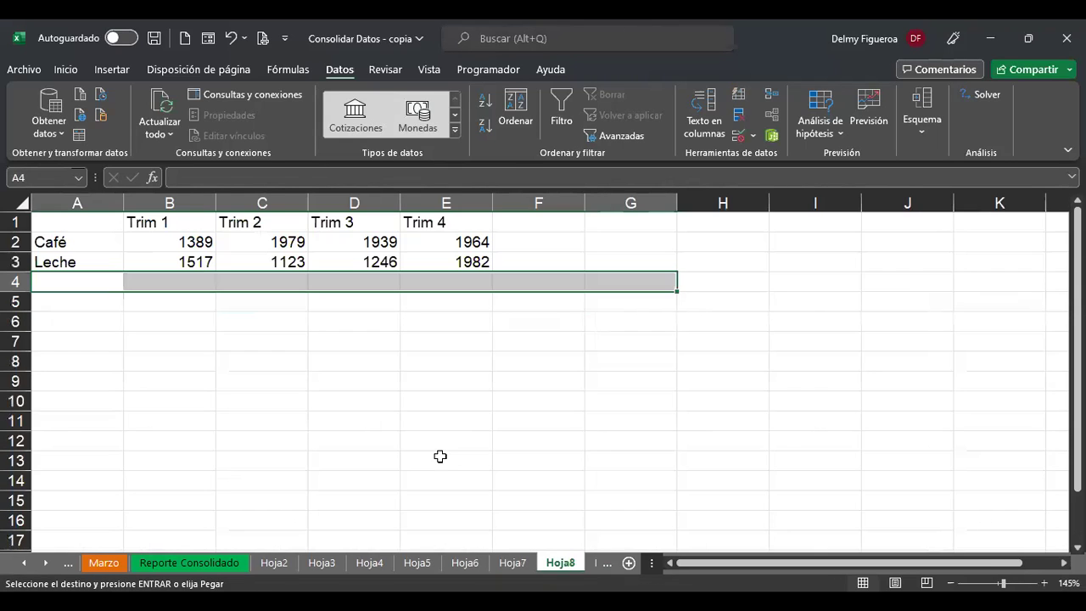
pyautogui.click(47, 563)
pyautogui.hotkey('ctrl', 'pagedown')
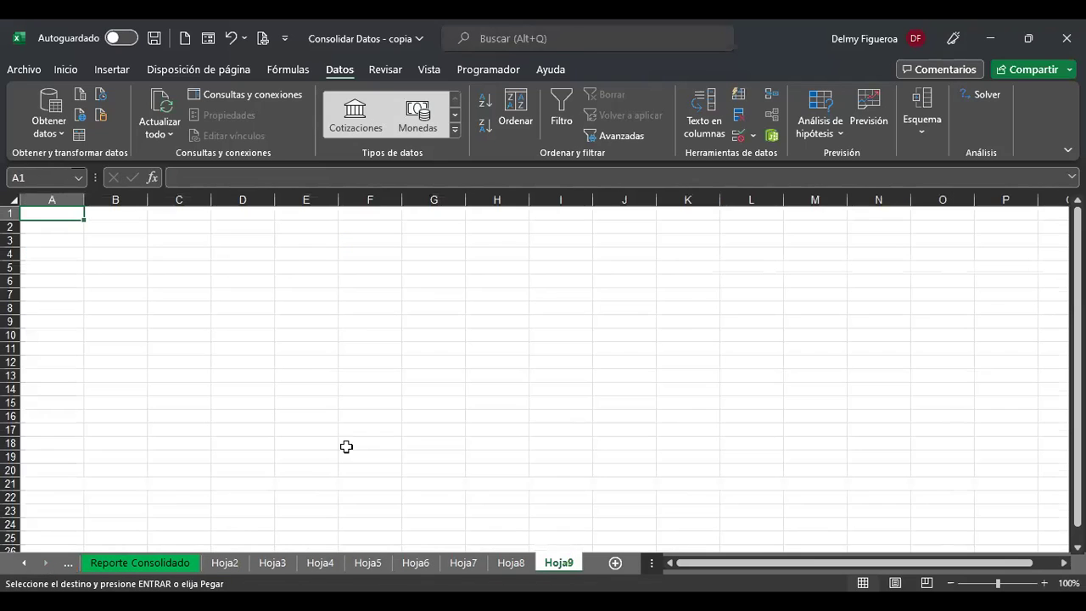
pyautogui.keyDown('shift'); pyautogui.click(305, 253); pyautogui.keyUp('shift')
pyautogui.hotkey('ctrl', 'v')
pyautogui.scroll(2, 481, 351)
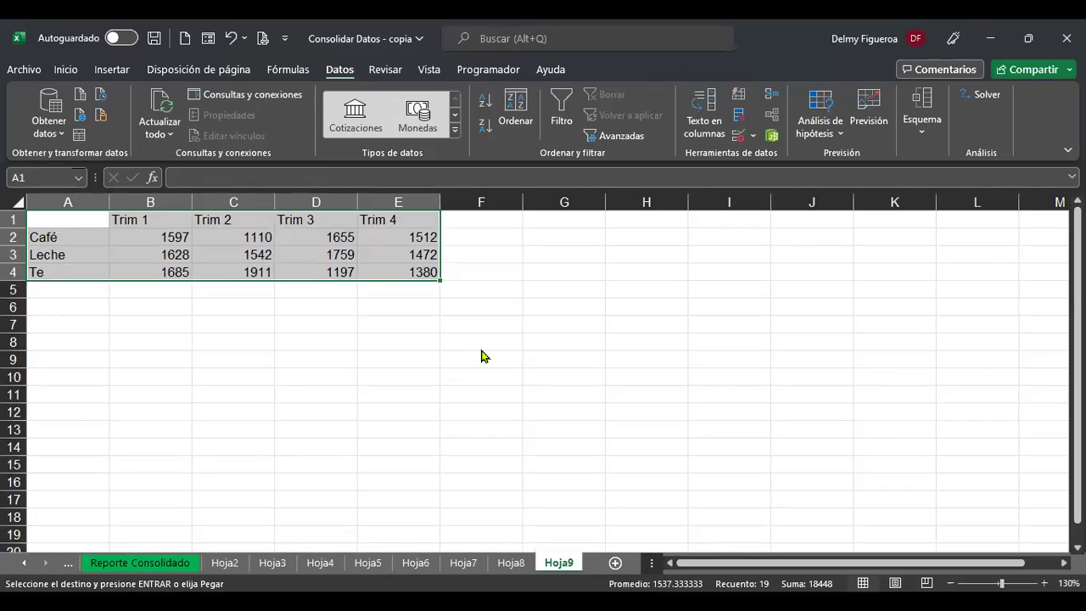
# Change the first quarter heading in B1 of the new copy to "Trim 4"
pyautogui.click(138, 219)
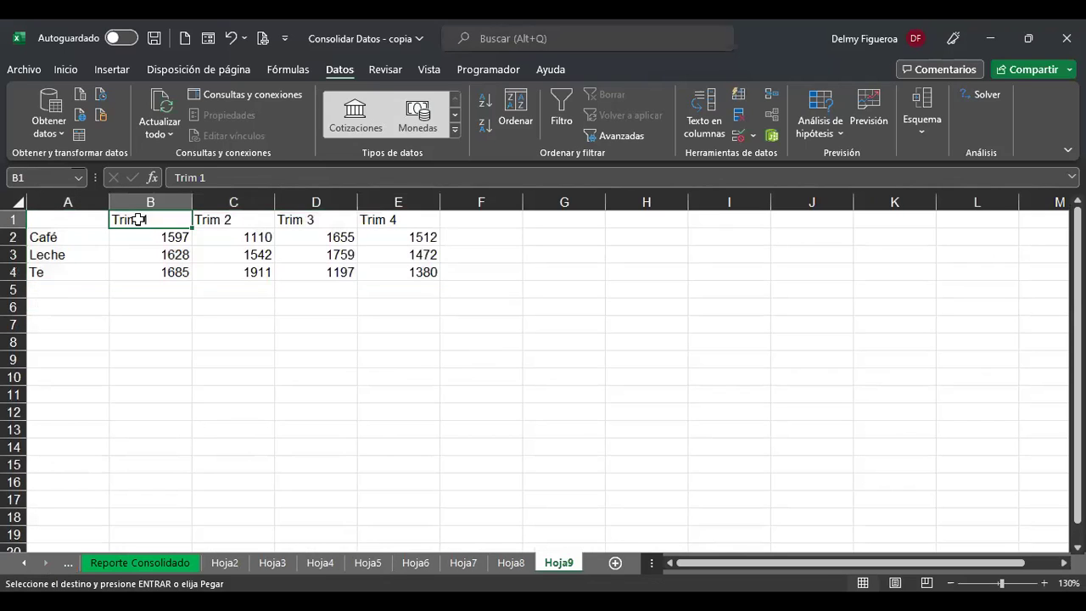
pyautogui.click(412, 223)
pyautogui.click(166, 236)
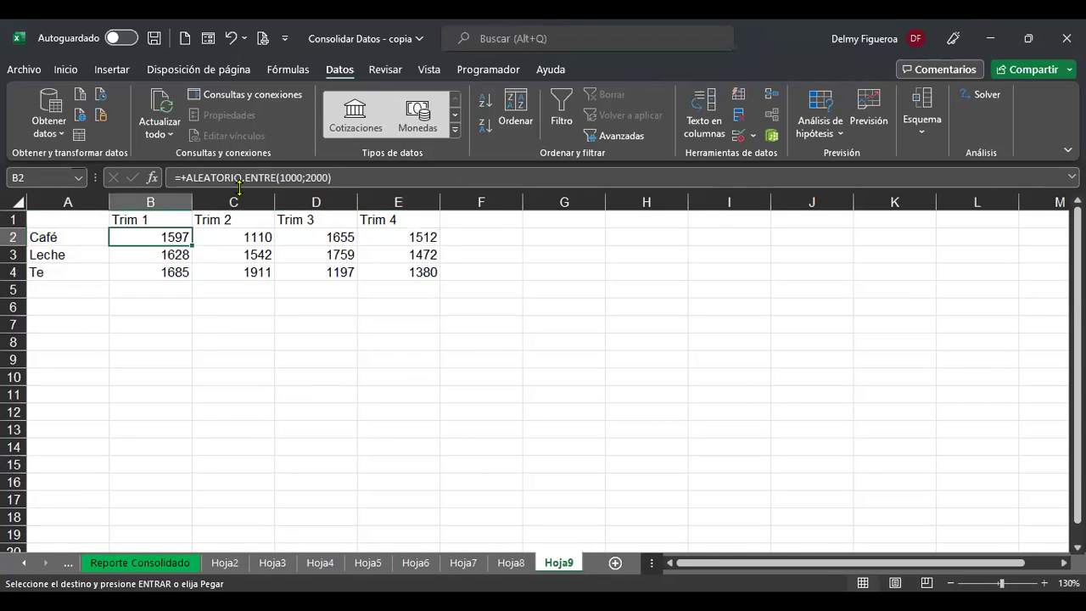
pyautogui.press('Up')
pyautogui.press('F2')
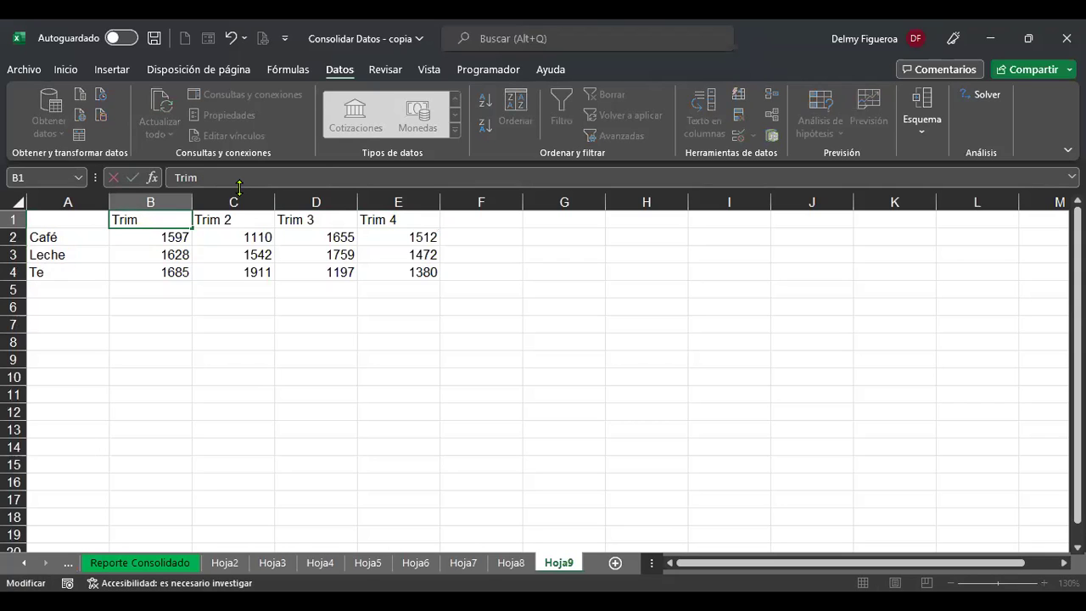
pyautogui.write('4')
pyautogui.press('Return')
# Delete the entire Trim 2 column from the table on Hoja9
pyautogui.press('Up')
pyautogui.press('Right')
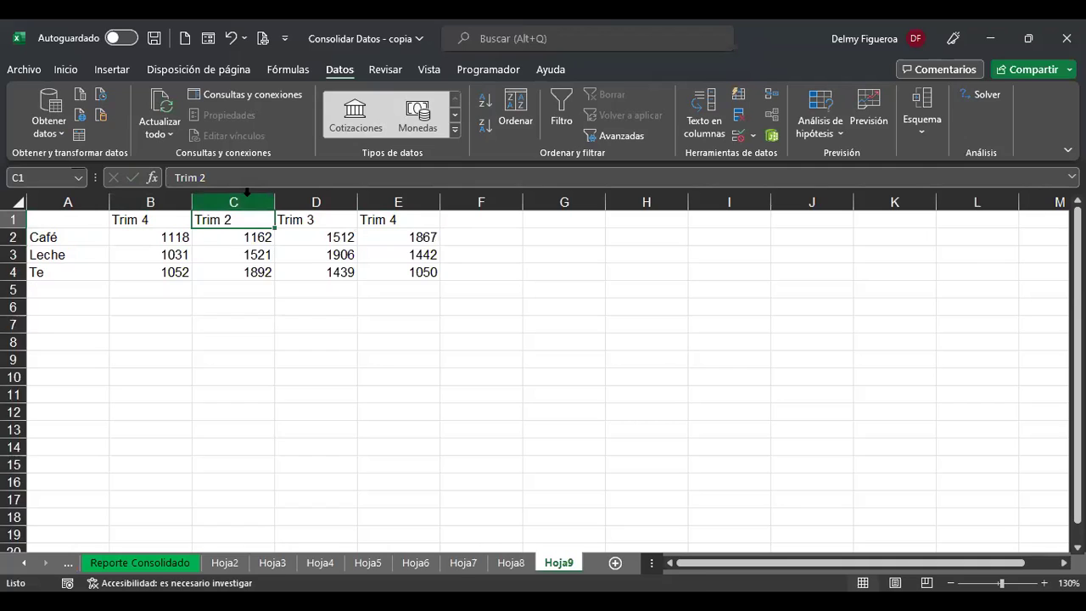
pyautogui.click(246, 203)
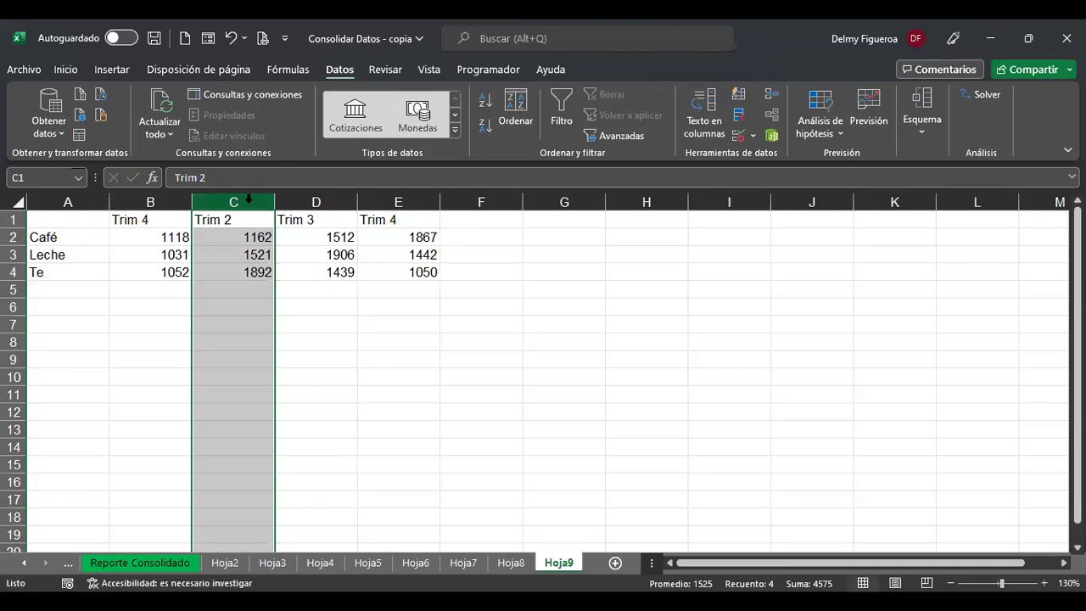
pyautogui.rightClick(248, 198)
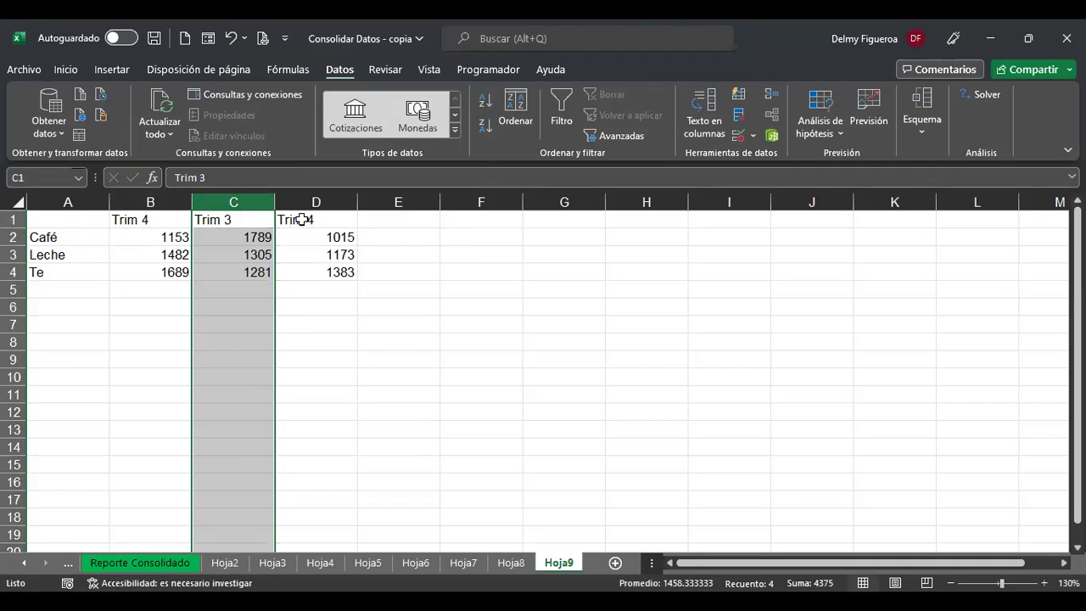
# Change the last quarter heading in D1 to "Trim 1"
pyautogui.click(305, 219)
pyautogui.press('F2')
pyautogui.press('BackSpace')
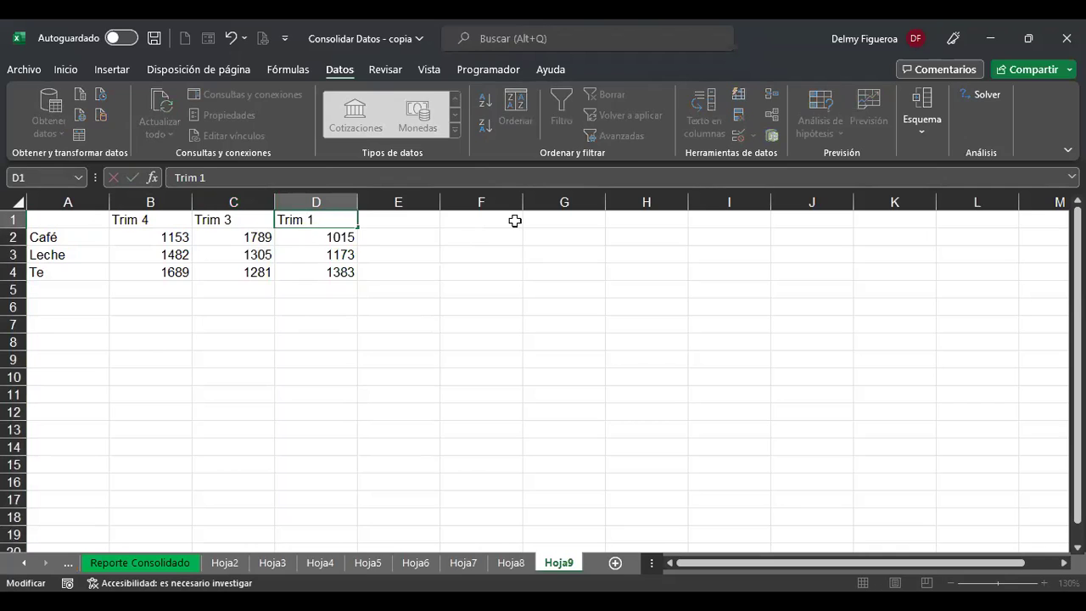
pyautogui.press('Return')
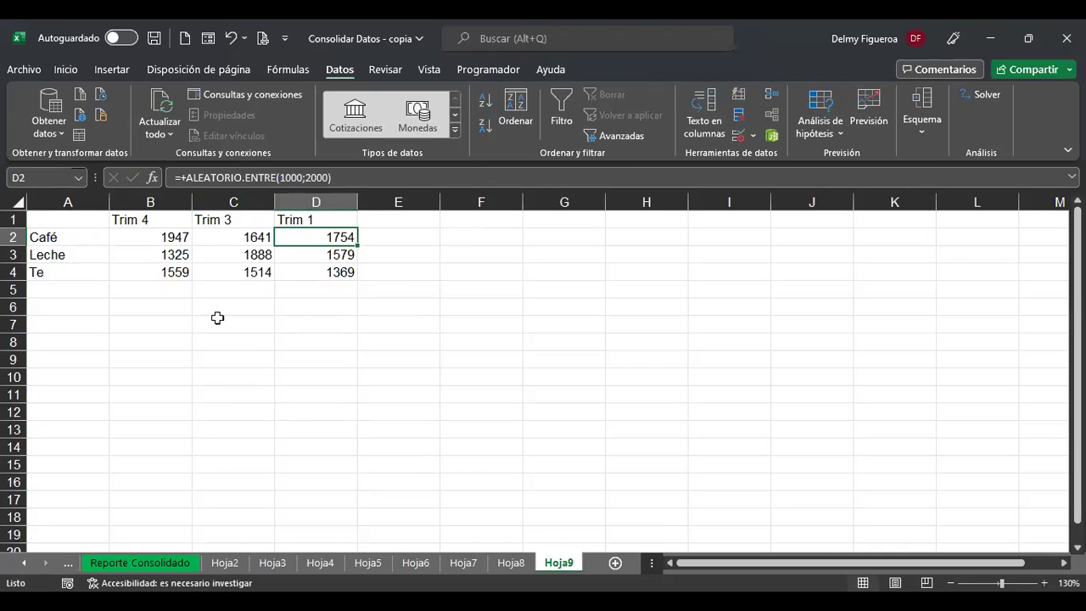
pyautogui.keyDown('ctrl'); pyautogui.scroll(2, 204, 359); pyautogui.keyUp('ctrl')
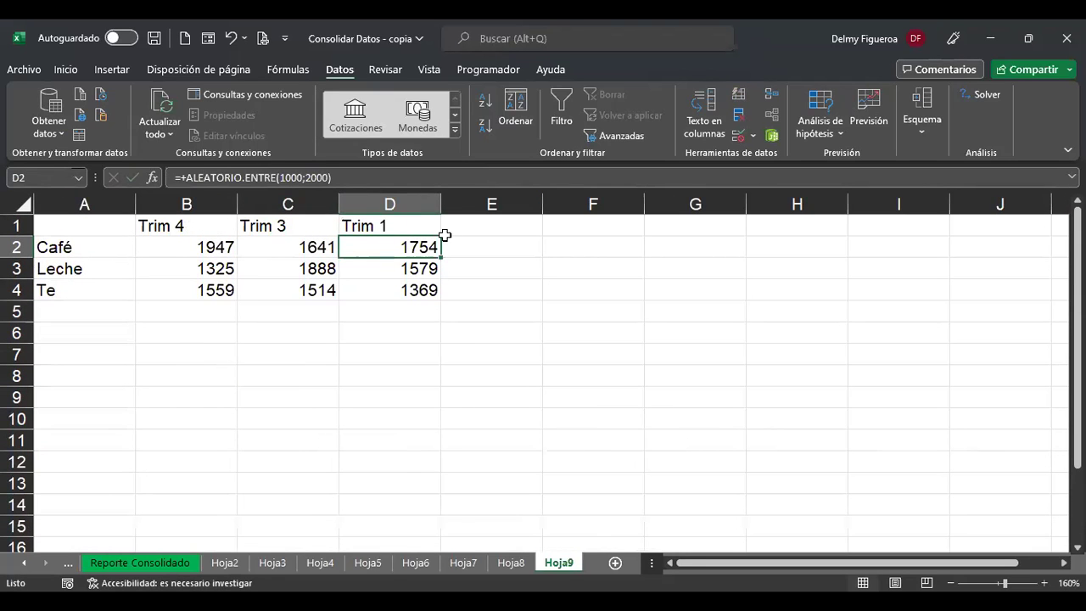
# Compare the row labels and quarter headings of the tables on Hoja8 and Hoja7
pyautogui.click(511, 562)
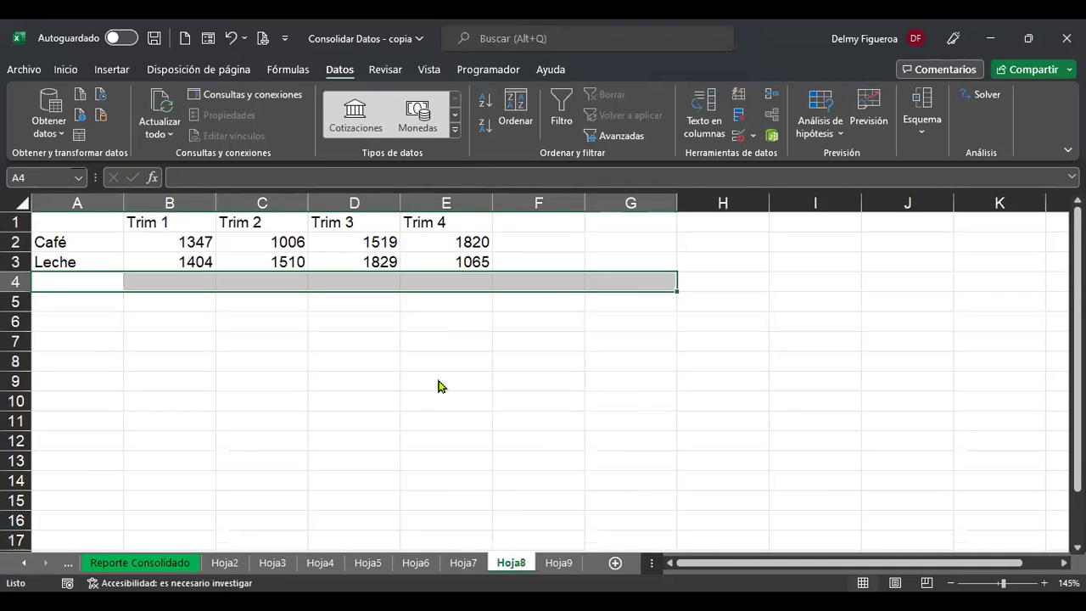
pyautogui.click(81, 284)
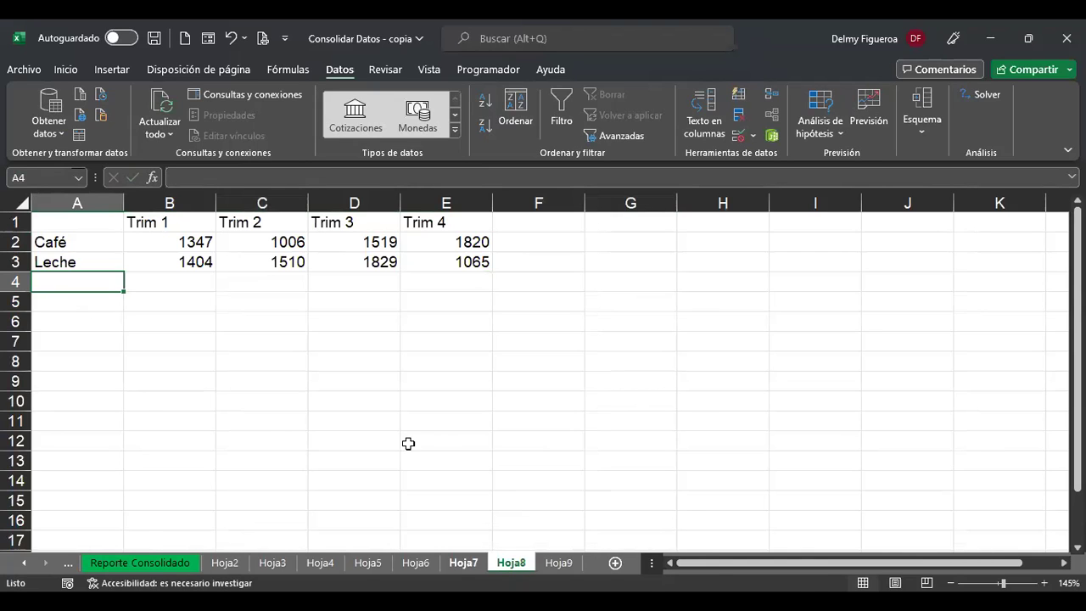
pyautogui.hotkey('ctrl', 'pageup')
pyautogui.click(567, 351)
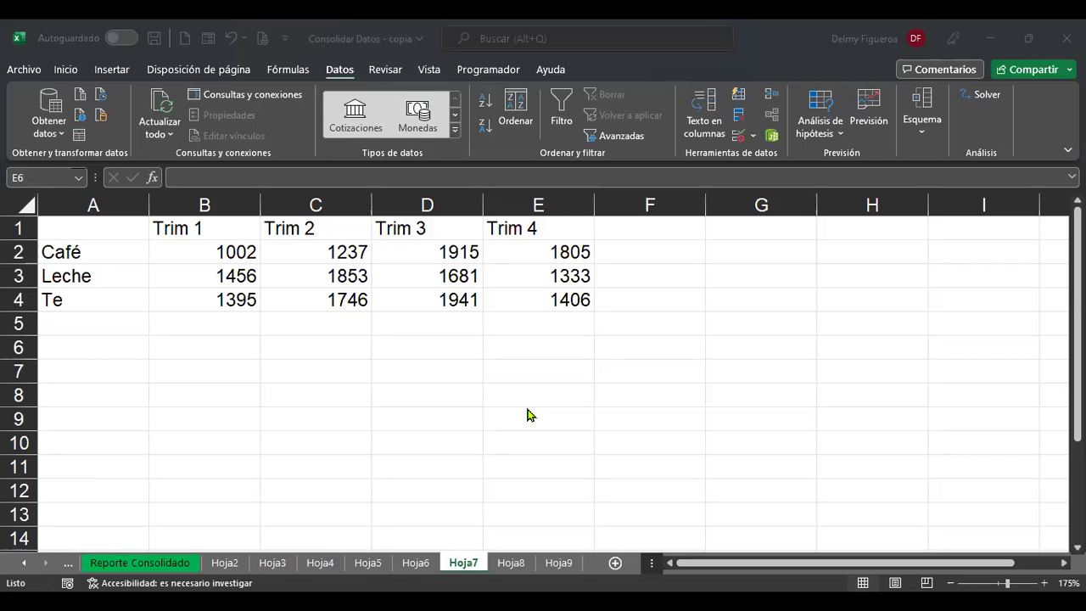
pyautogui.hotkey('ctrl', 'pagedown')
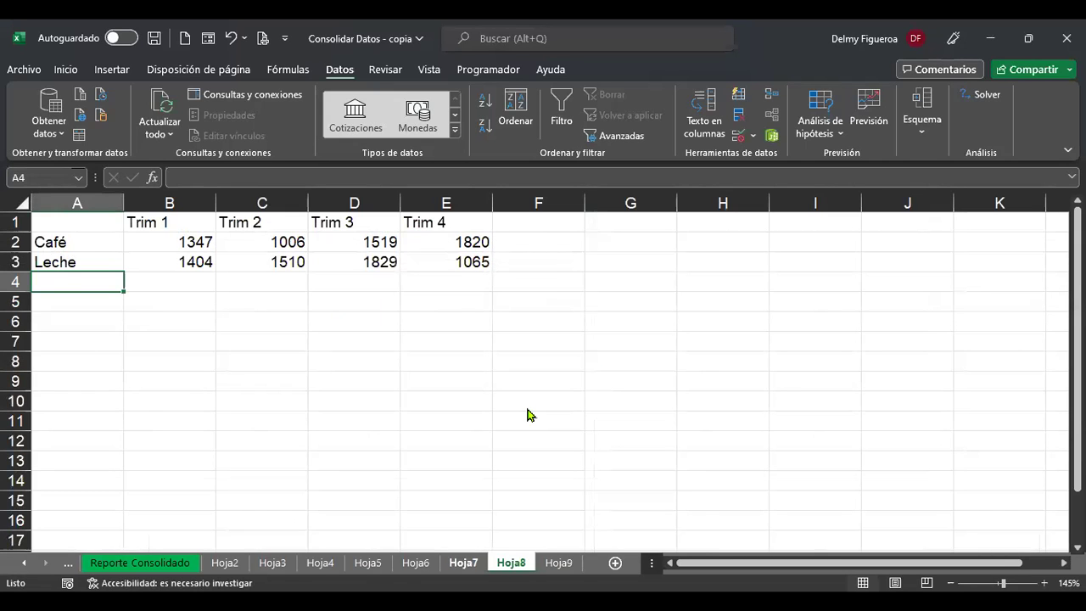
# Add a new blank worksheet after Hoja9 to hold the consolidated table
pyautogui.hotkey('ctrl', 'pageup')
pyautogui.hotkey('ctrl', 'pagedown')
pyautogui.hotkey('ctrl', 'pagedown')
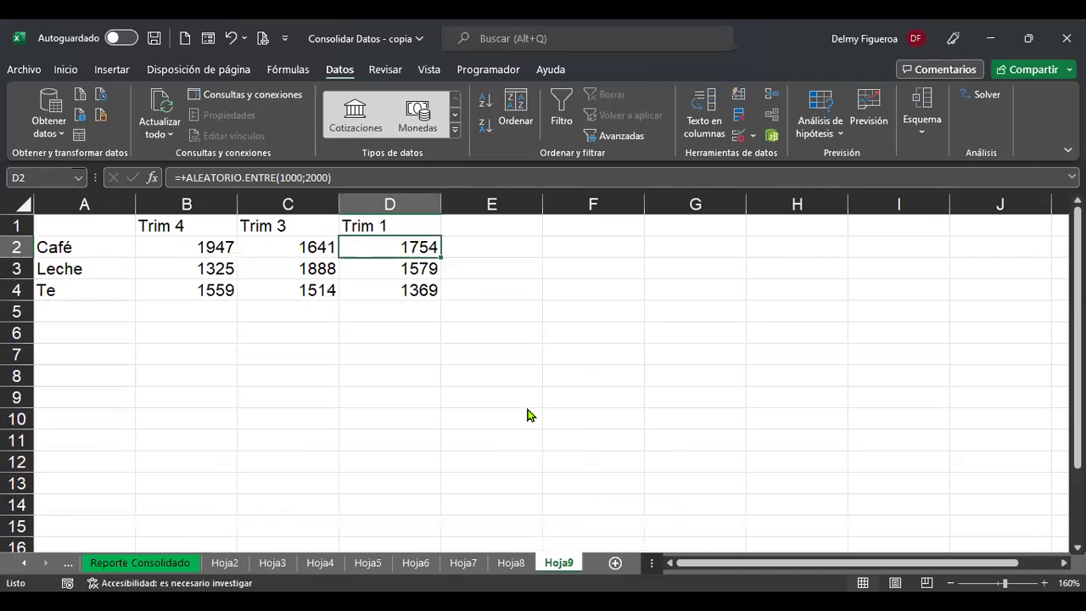
pyautogui.hotkey('shift', 'F11')
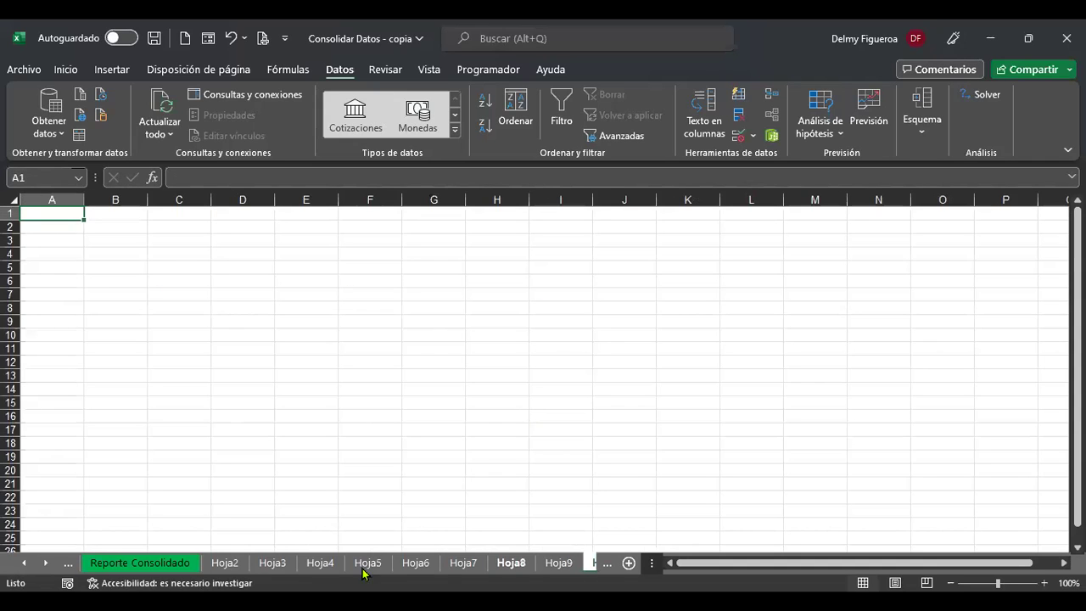
pyautogui.click(46, 564)
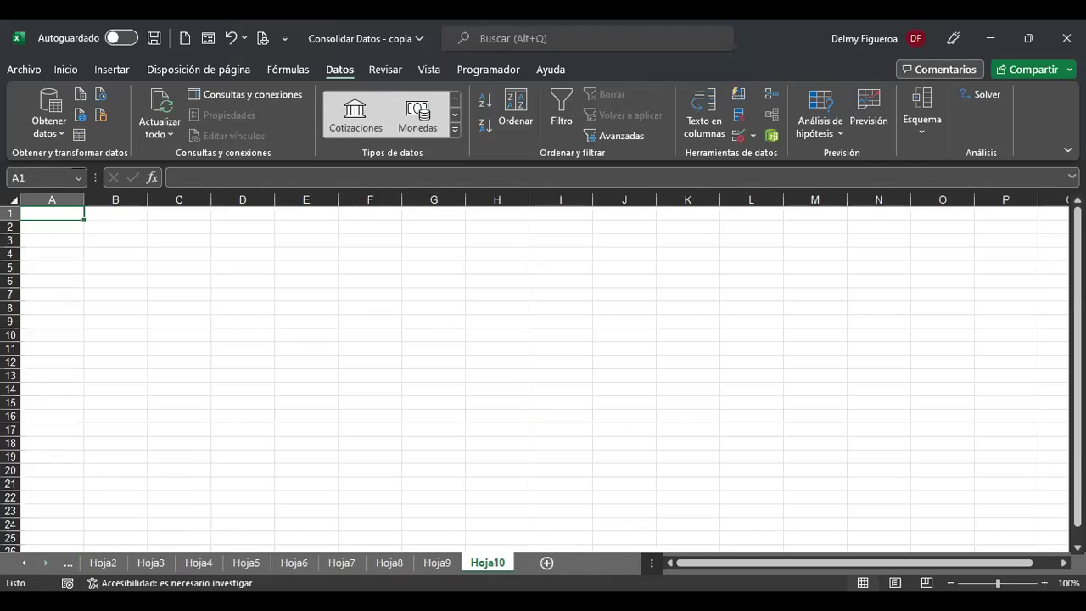
pyautogui.keyDown('ctrl'); pyautogui.scroll(4, 356, 343); pyautogui.keyUp('ctrl')
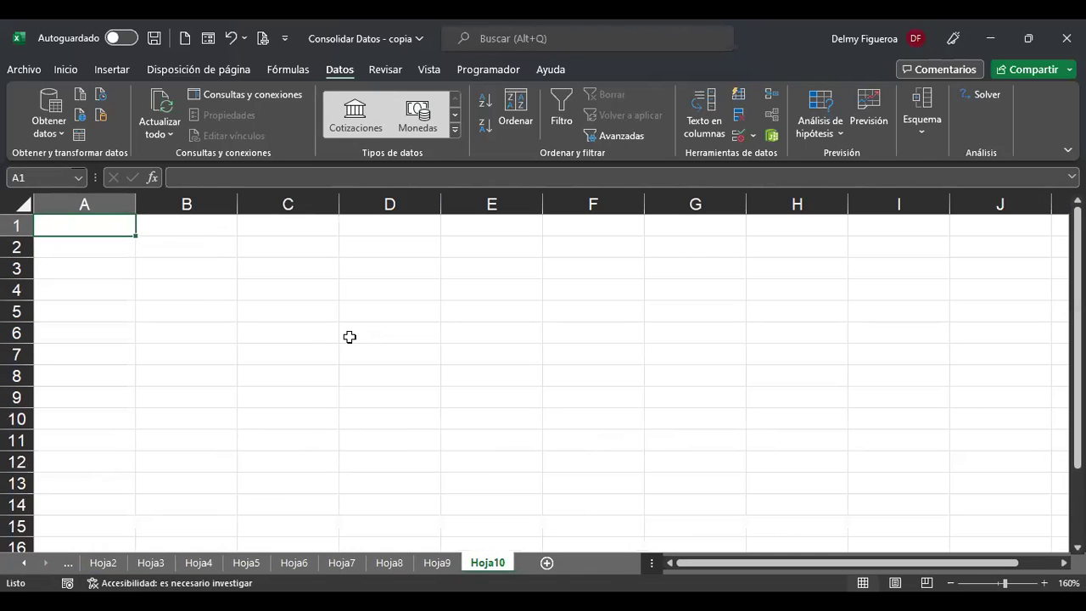
# Compare the row labels and quarter headings of the source tables on Hoja7, Hoja8 and Hoja9
pyautogui.hotkey('ctrl', 'pageup')
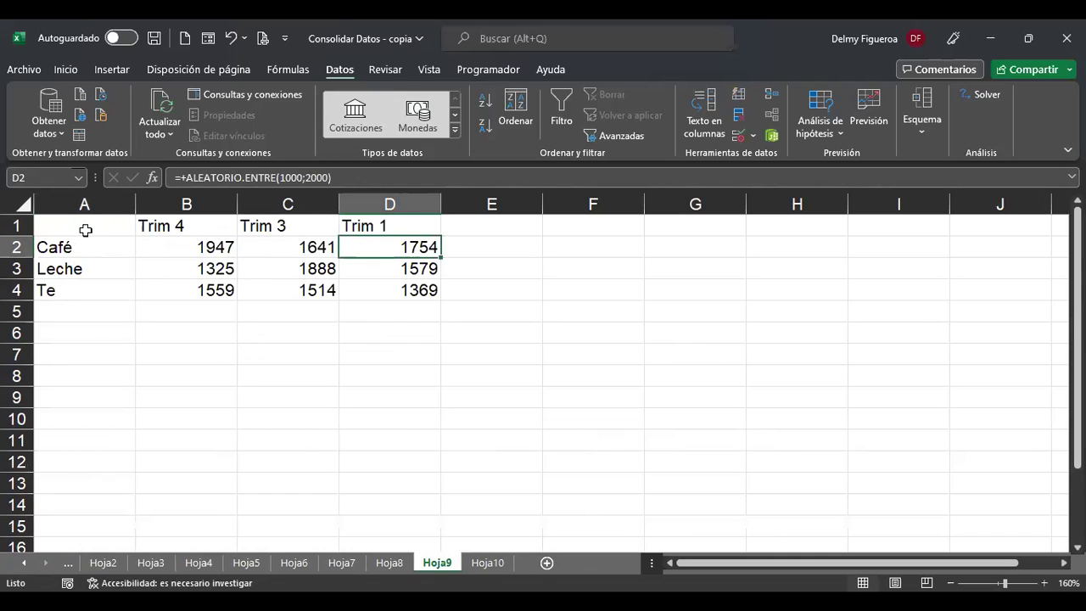
pyautogui.hotkey('ctrl', 'shift', 'pageup')
pyautogui.hotkey('ctrl', 'pageup')
pyautogui.hotkey('ctrl', 'shift', 'pageup')
pyautogui.hotkey('ctrl', 'pageup')
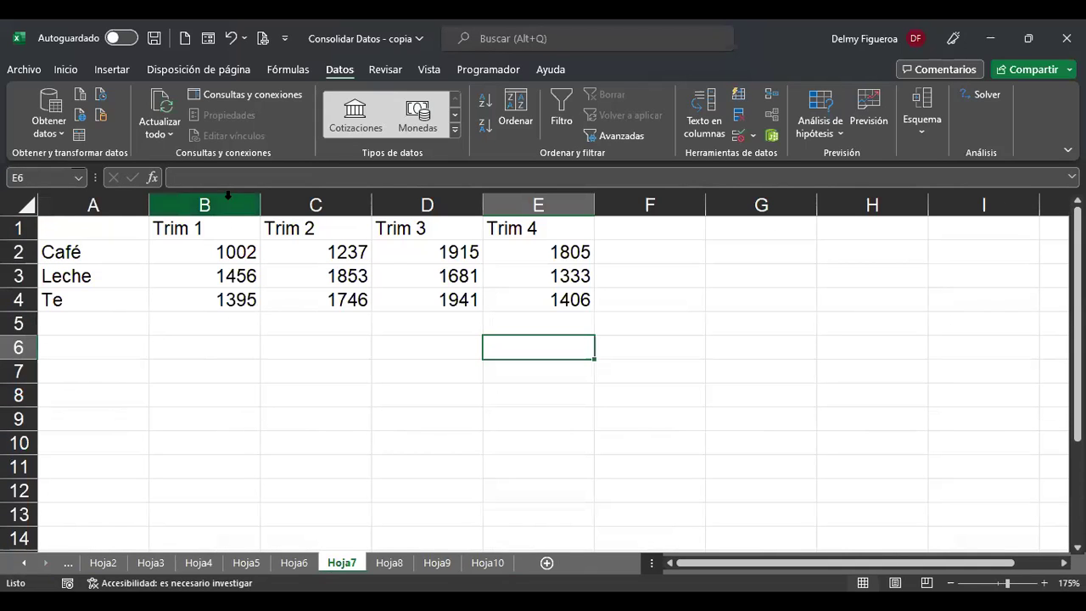
pyautogui.click(389, 562)
pyautogui.click(437, 563)
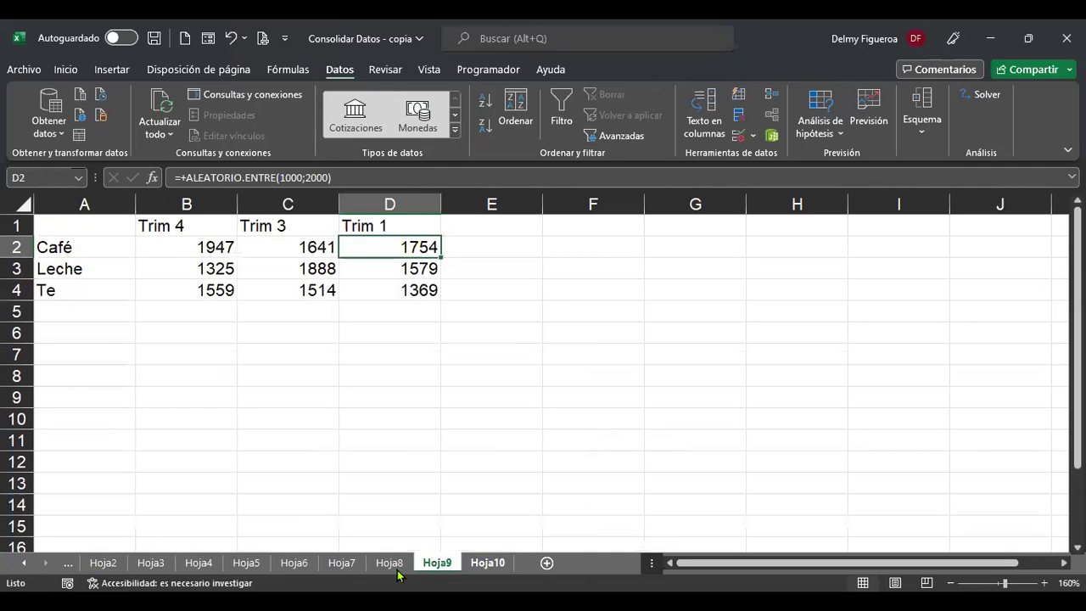
pyautogui.hotkey('ctrl', 'pagedown')
pyautogui.hotkey('ctrl', 'pageup')
pyautogui.hotkey('ctrl', 'pageup')
pyautogui.hotkey('ctrl', 'pageup')
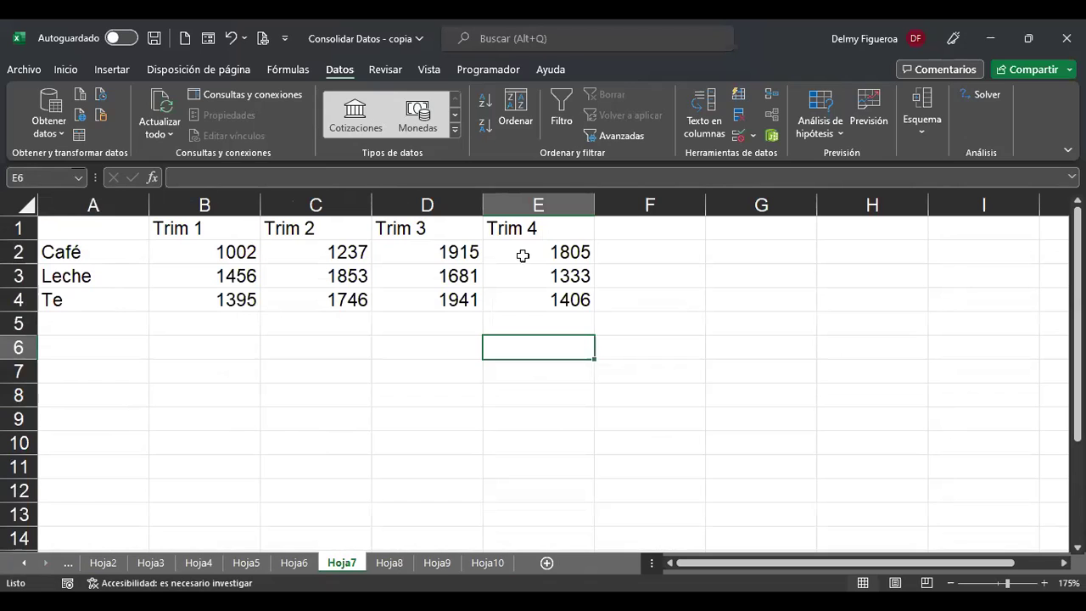
pyautogui.click(390, 562)
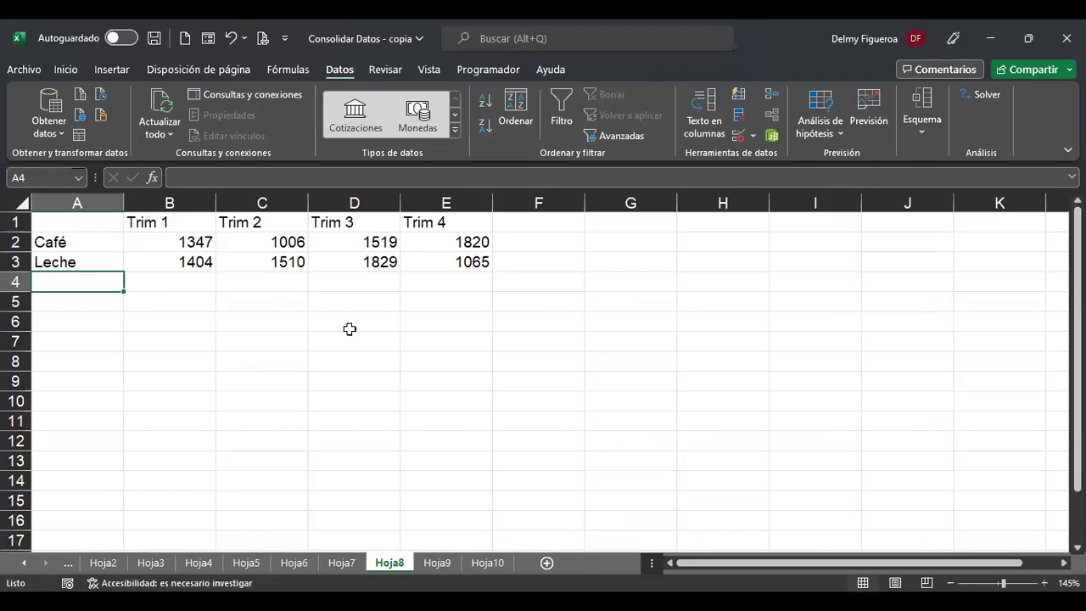
pyautogui.scroll(1, 341, 353)
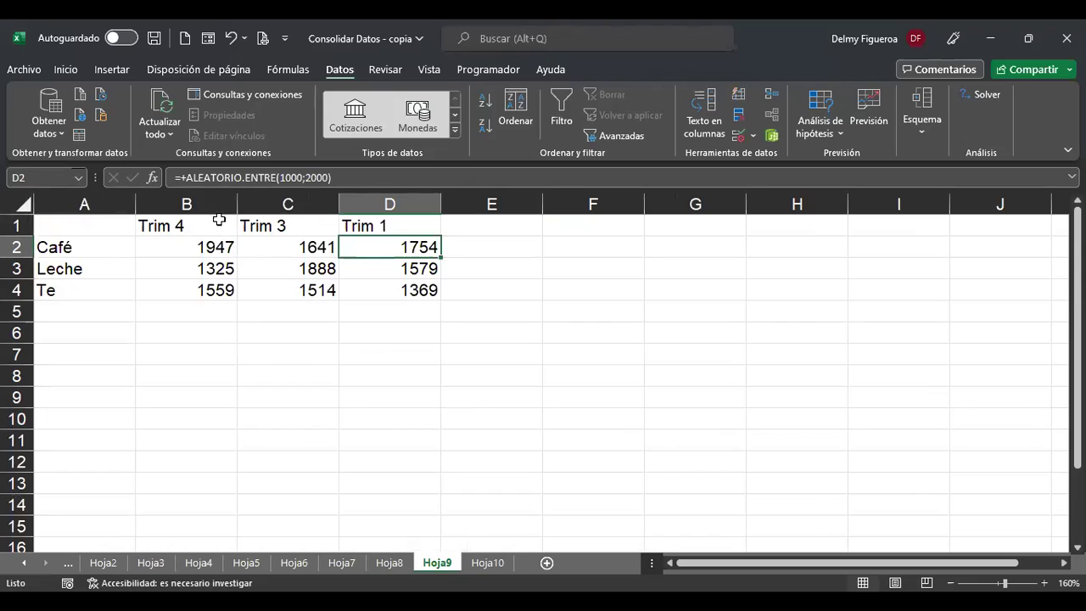
# Start a Suma consolidation at A1 of Hoja10 and add Hoja7 range A1:E4 as the first reference
pyautogui.click(488, 564)
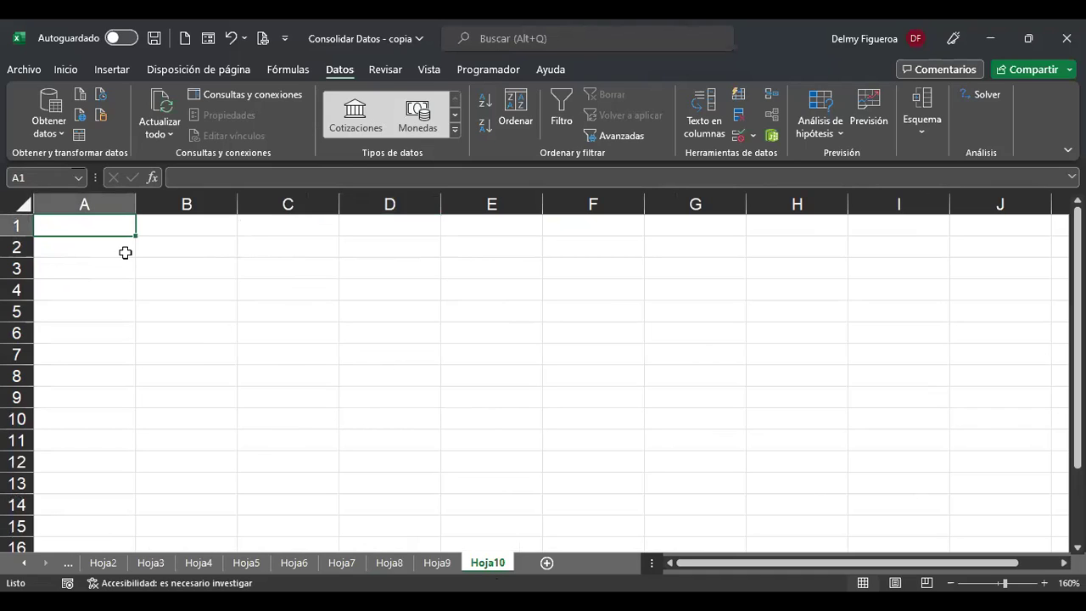
pyautogui.click(776, 99)
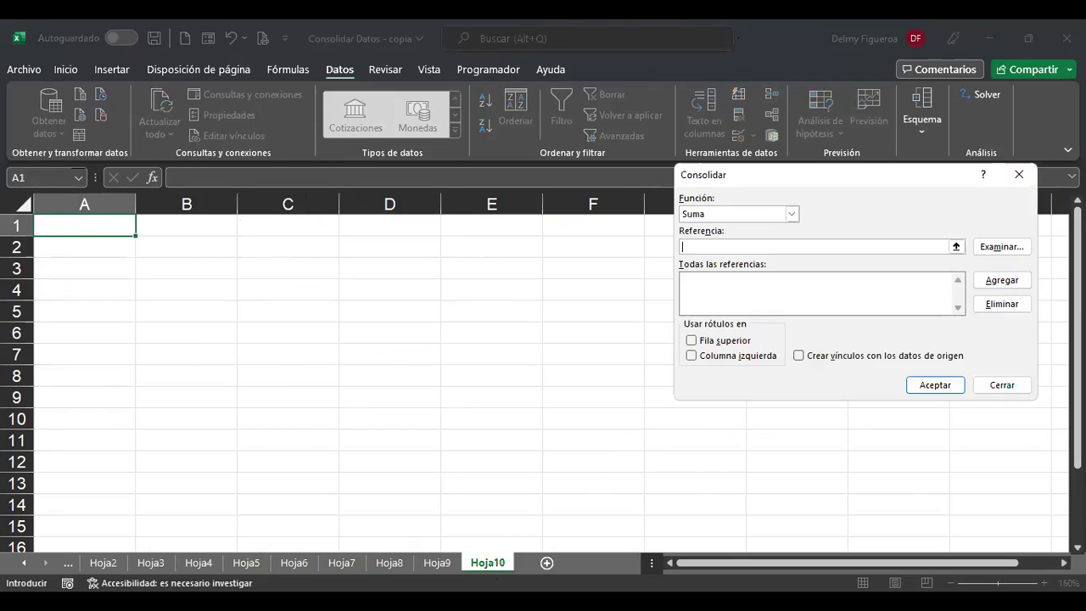
pyautogui.hotkey('ctrl', 'pageup')
pyautogui.hotkey('ctrl', 'pageup')
pyautogui.hotkey('ctrl', 'pageup')
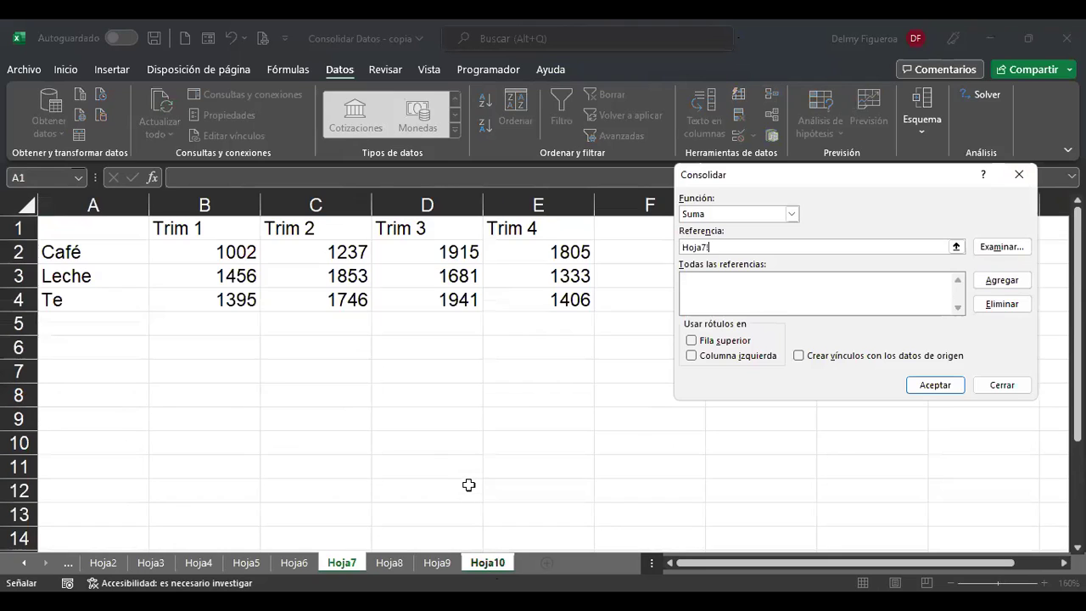
pyautogui.click(111, 220)
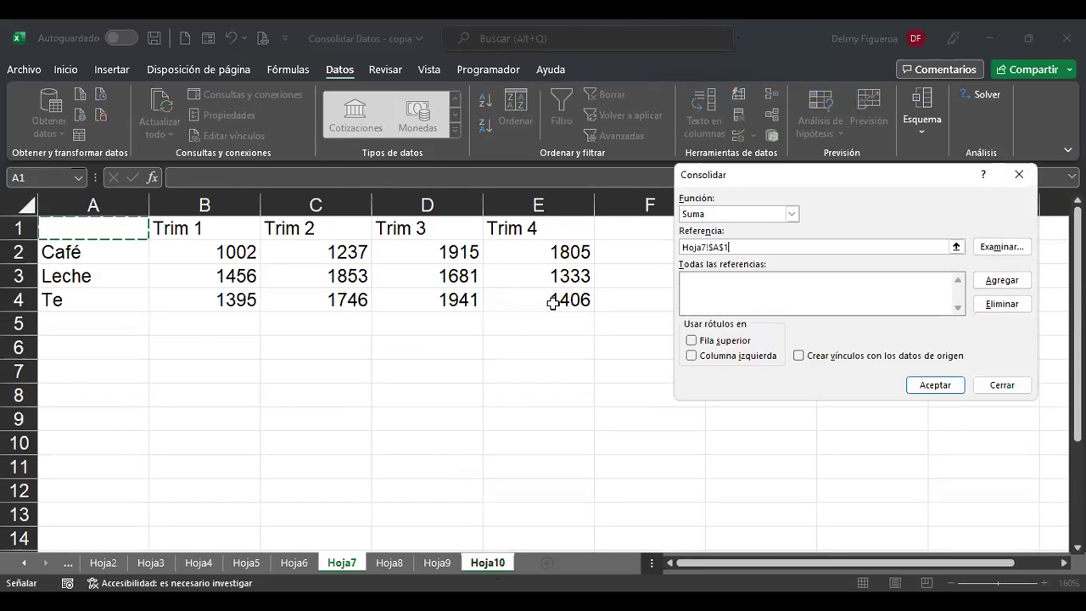
pyautogui.click(1005, 284)
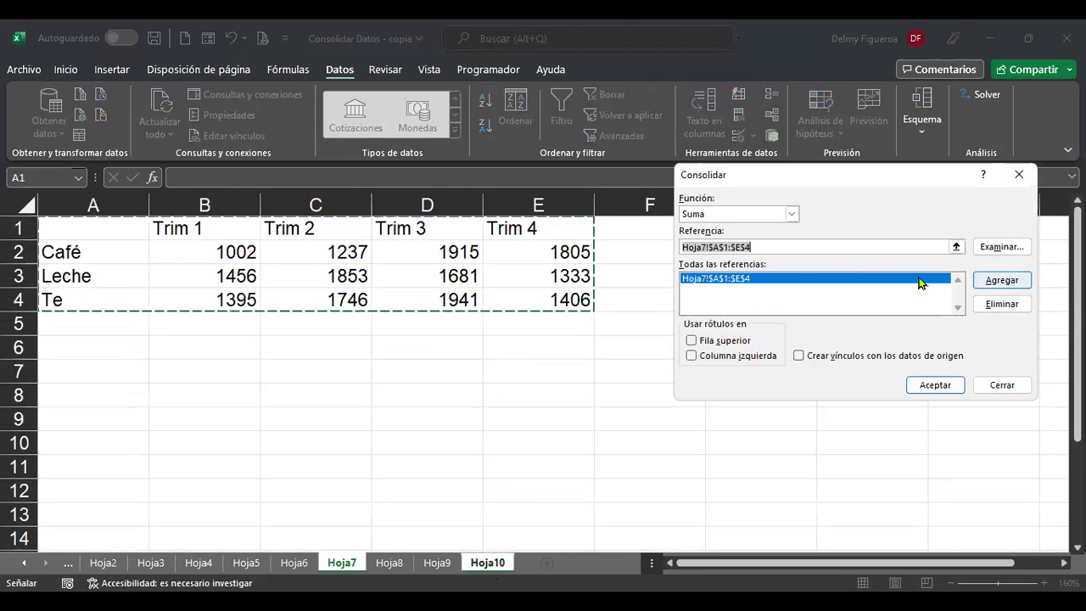
# Add Hoja8 range A1:E3 and Hoja9 range A1:D4 to the consolidation references
pyautogui.hotkey('ctrl', 'pagedown')
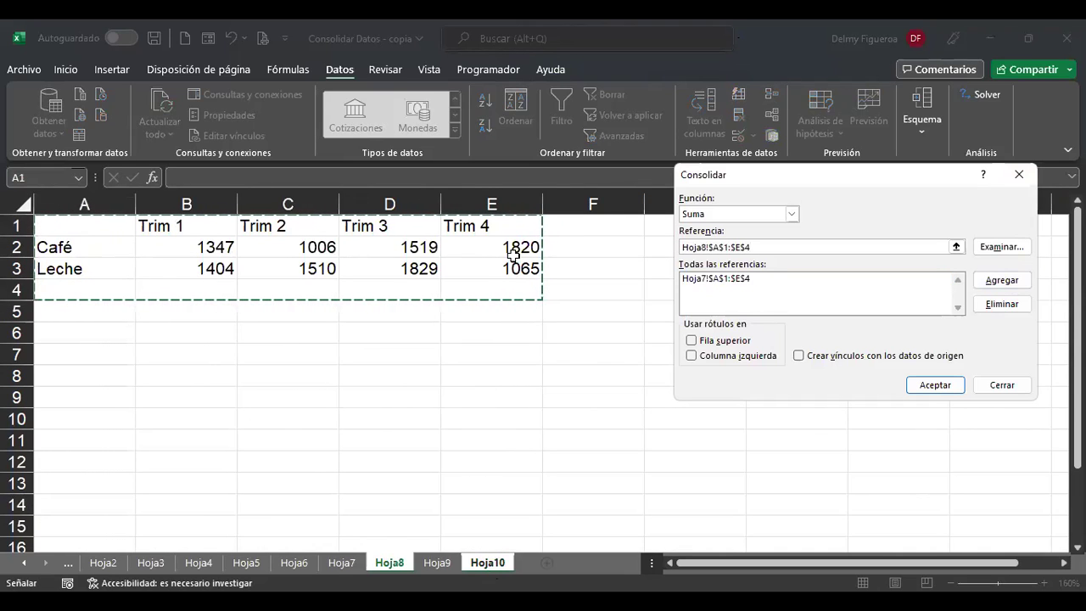
pyautogui.hotkey('shift', 'Up')
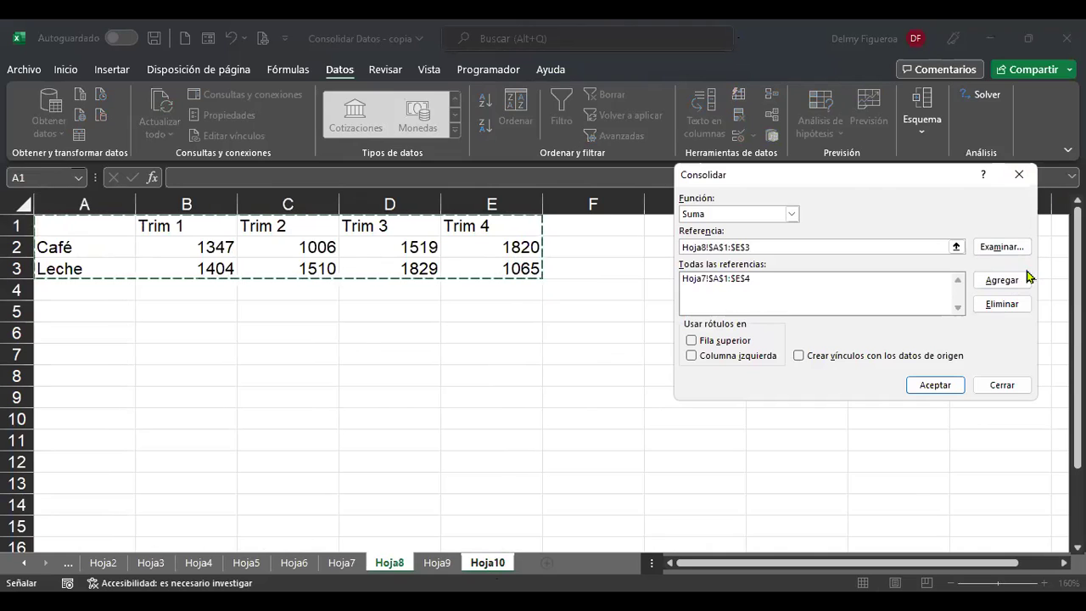
pyautogui.click(1002, 281)
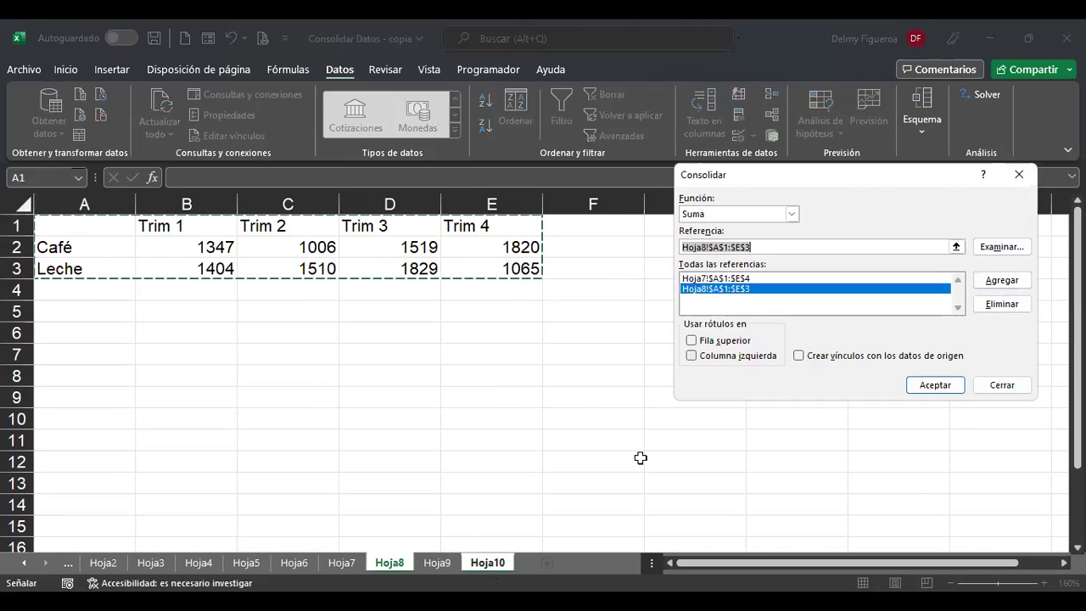
pyautogui.click(443, 564)
pyautogui.moveTo(388, 275); pyautogui.dragTo(387, 286)
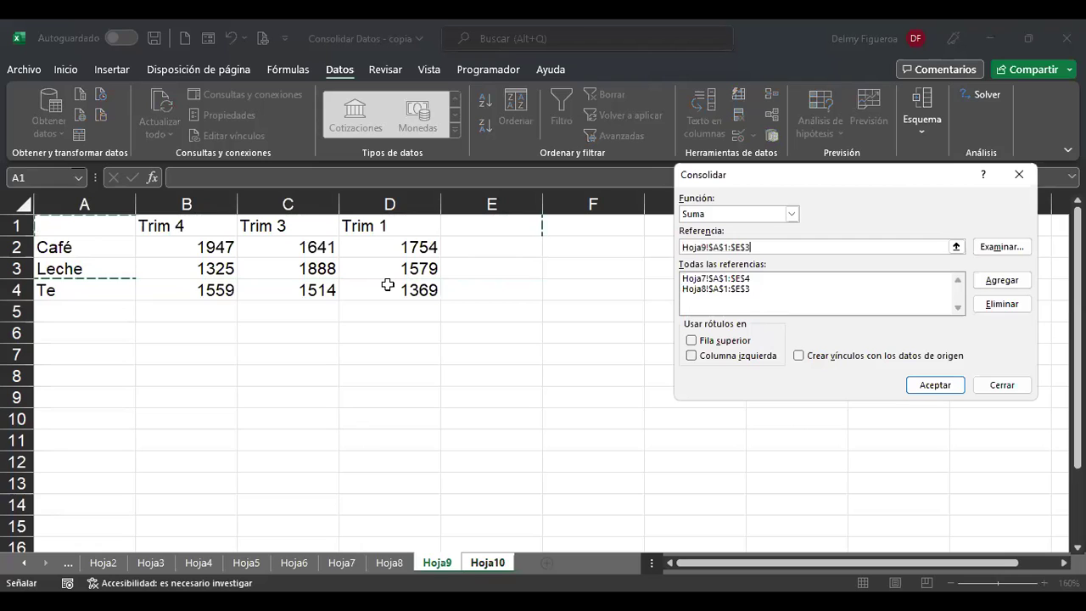
pyautogui.click(1017, 281)
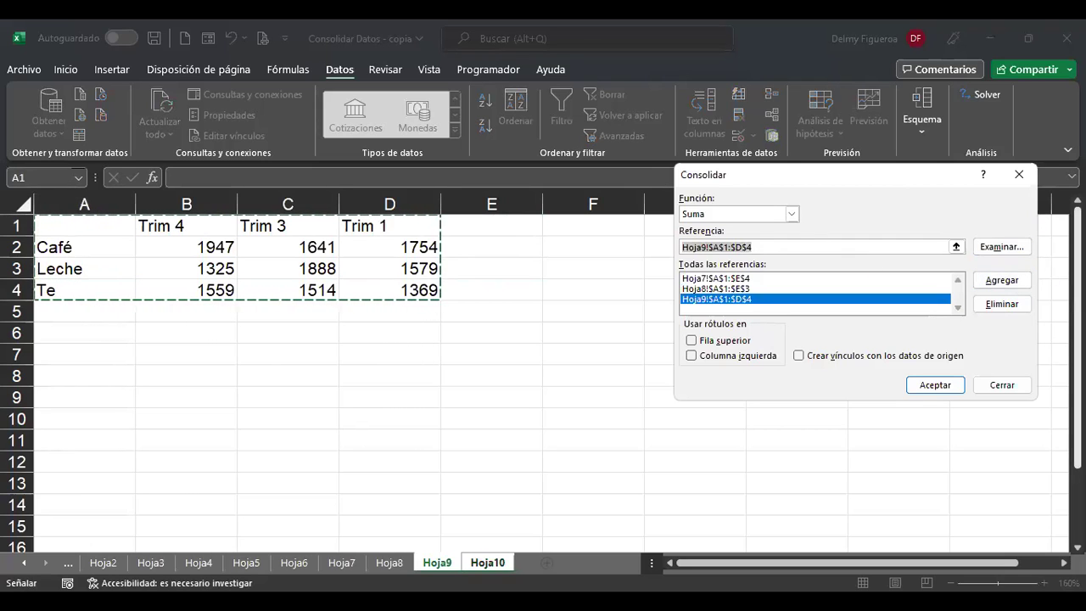
# Run the consolidation with top-row and left-column labels and links to the source data enabled
pyautogui.click(691, 341)
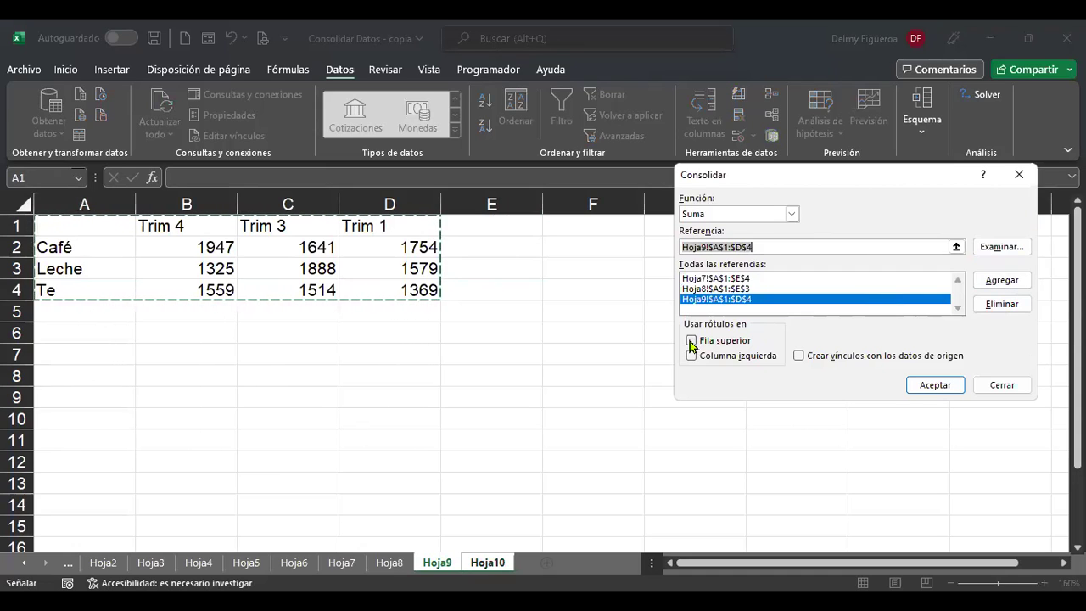
pyautogui.click(692, 357)
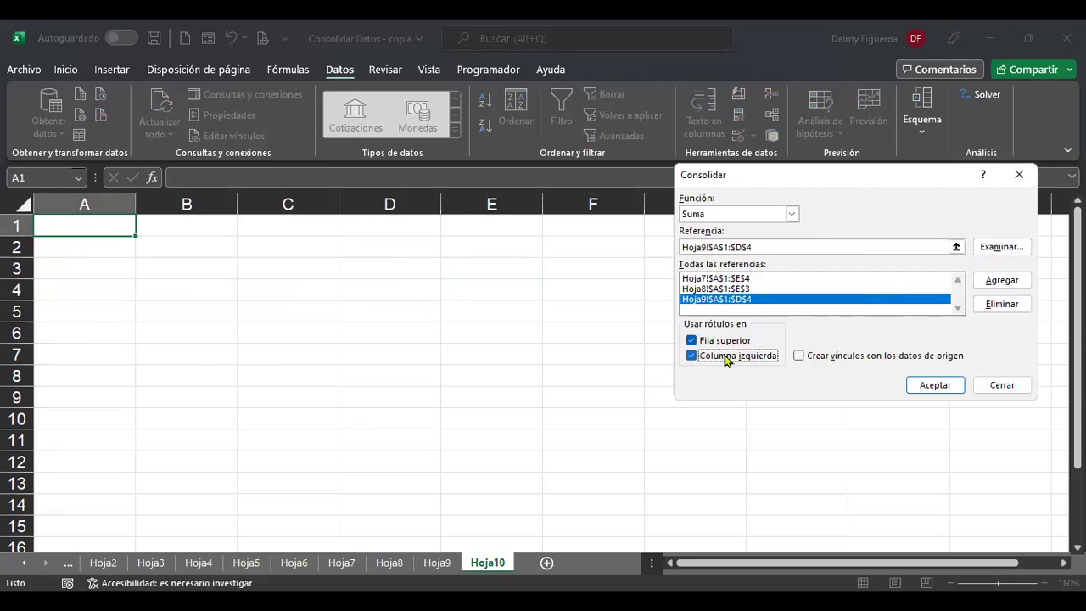
pyautogui.click(798, 356)
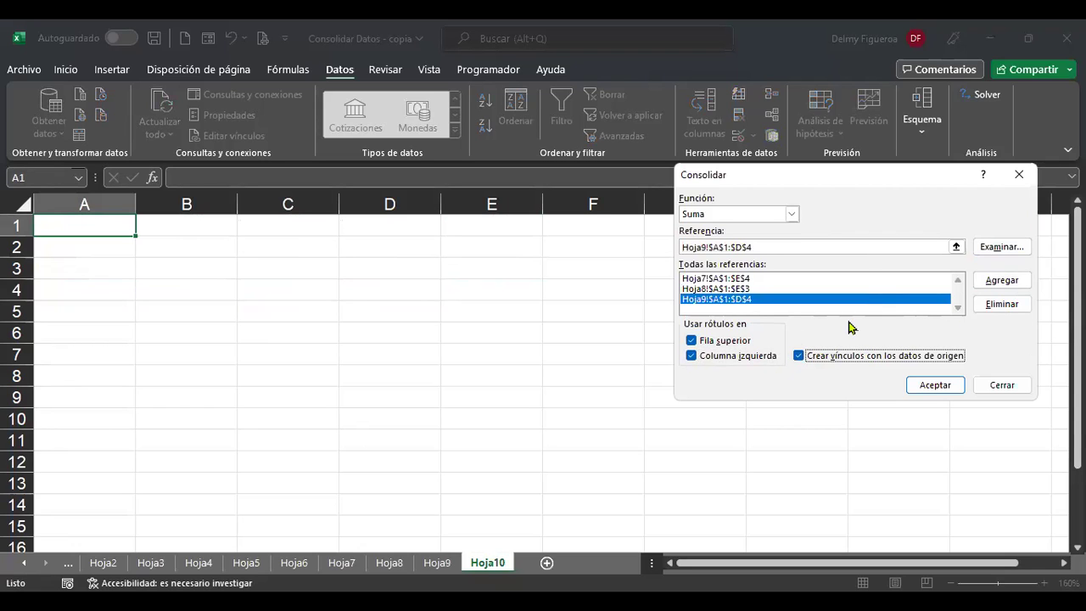
pyautogui.click(935, 385)
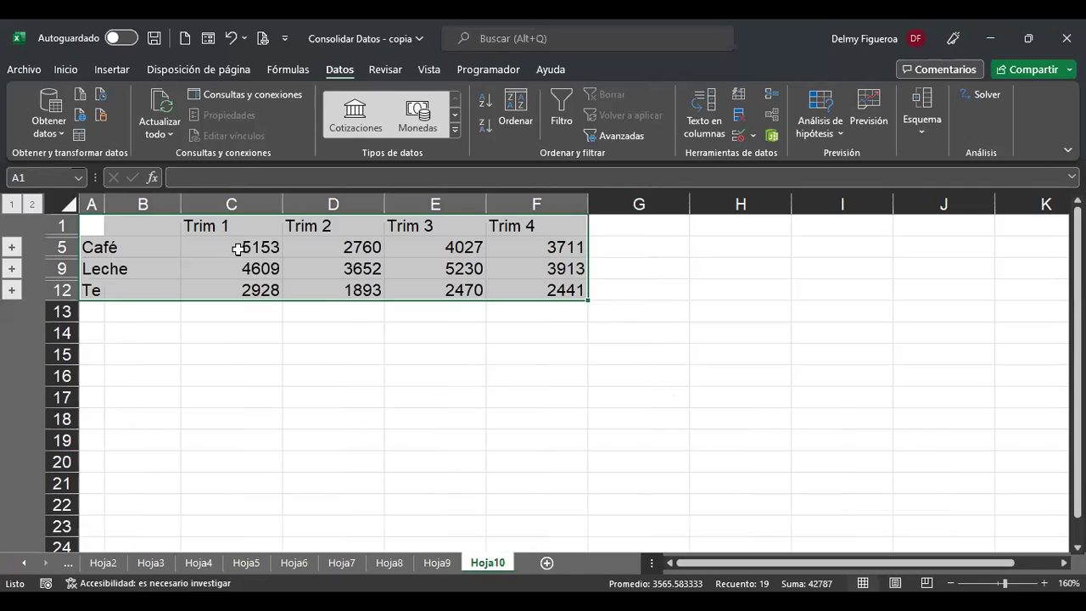
# Check the consolidated Café value for Trim 1 against the matching source cells on Hoja7, Hoja8 and Hoja9
pyautogui.click(238, 247)
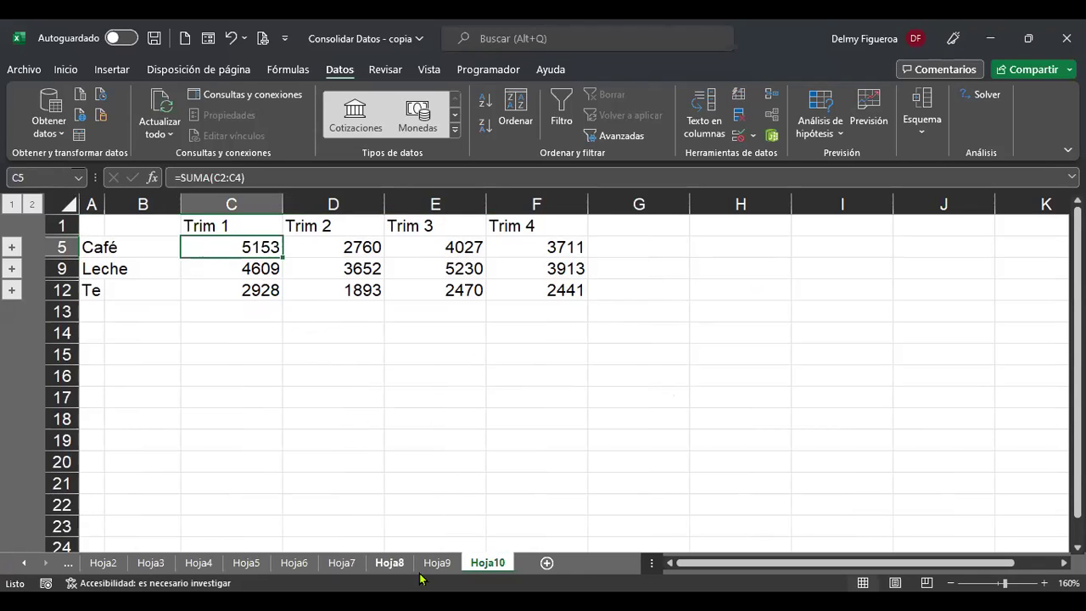
pyautogui.hotkey('ctrl', 'pageup')
pyautogui.hotkey('ctrl', 'pageup')
pyautogui.hotkey('ctrl', 'pageup')
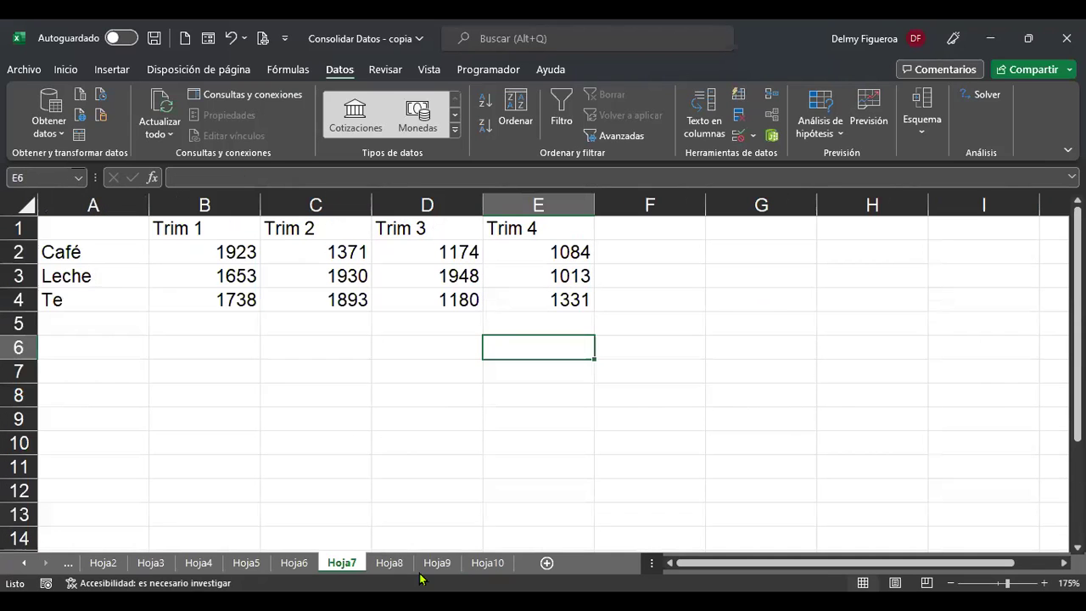
pyautogui.click(235, 251)
pyautogui.hotkey('ctrl', 'shift', 'pagedown')
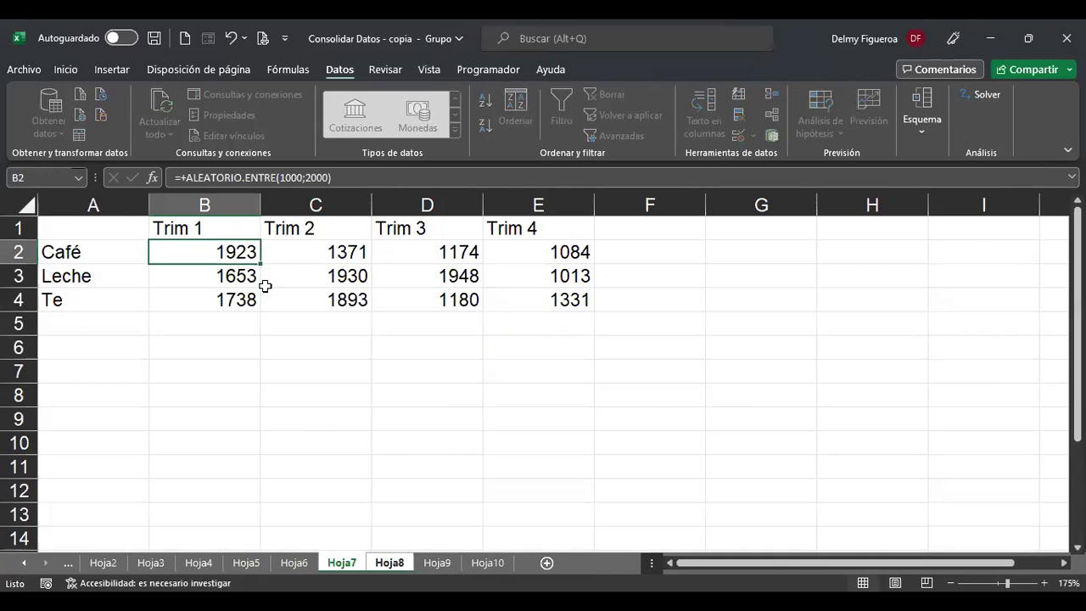
pyautogui.click(291, 251)
pyautogui.click(200, 251)
pyautogui.click(427, 422)
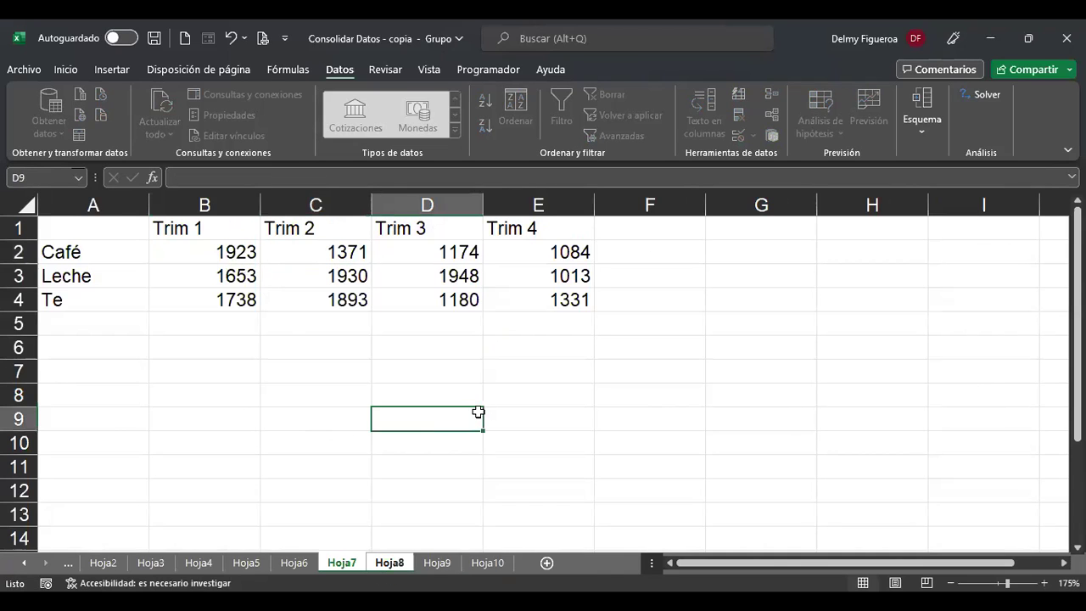
pyautogui.click(439, 567)
pyautogui.hotkey('ctrl', 'pageup')
pyautogui.hotkey('ctrl', 'pageup')
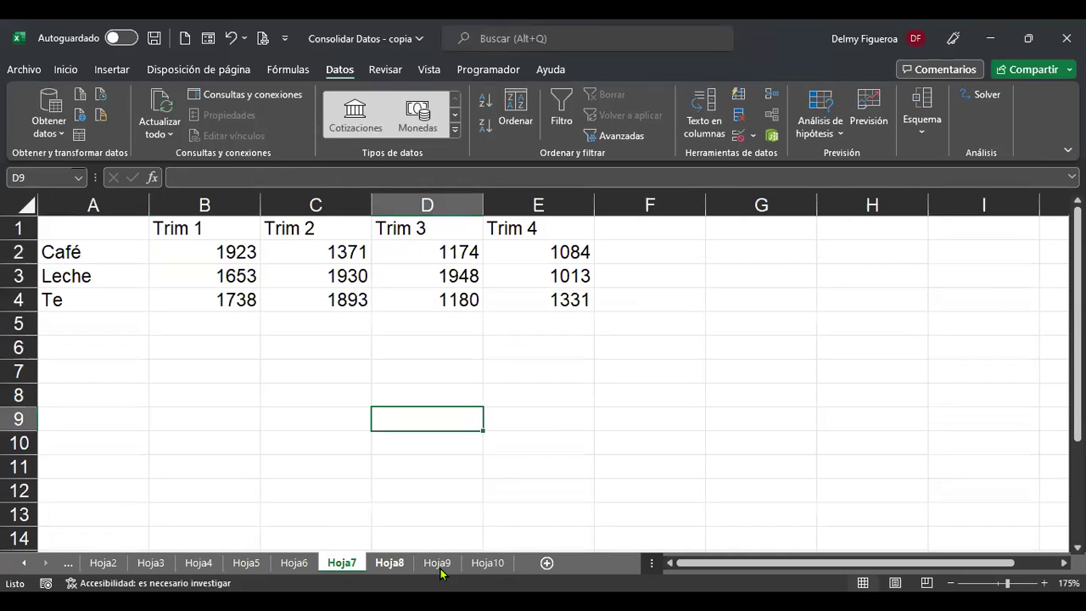
pyautogui.hotkey('ctrl', 'pagedown')
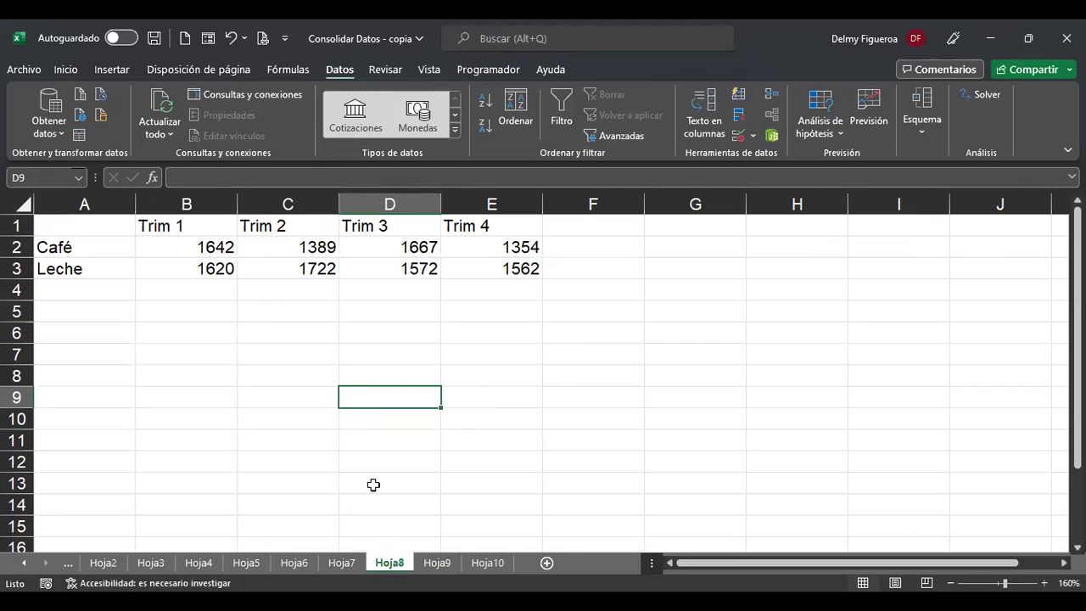
pyautogui.hotkey('ctrl', 'pagedown')
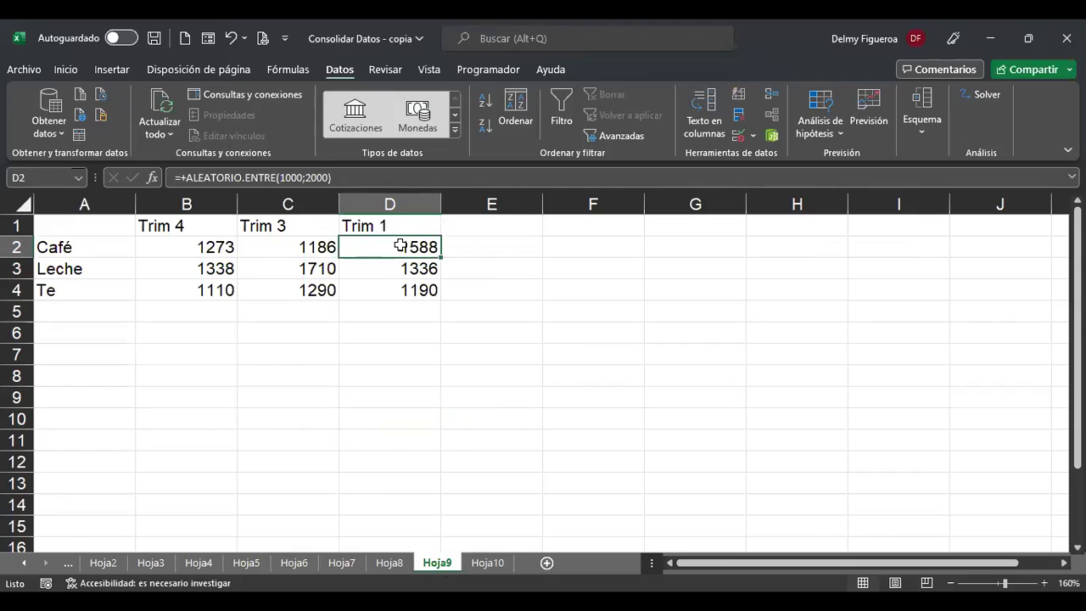
pyautogui.click(621, 252)
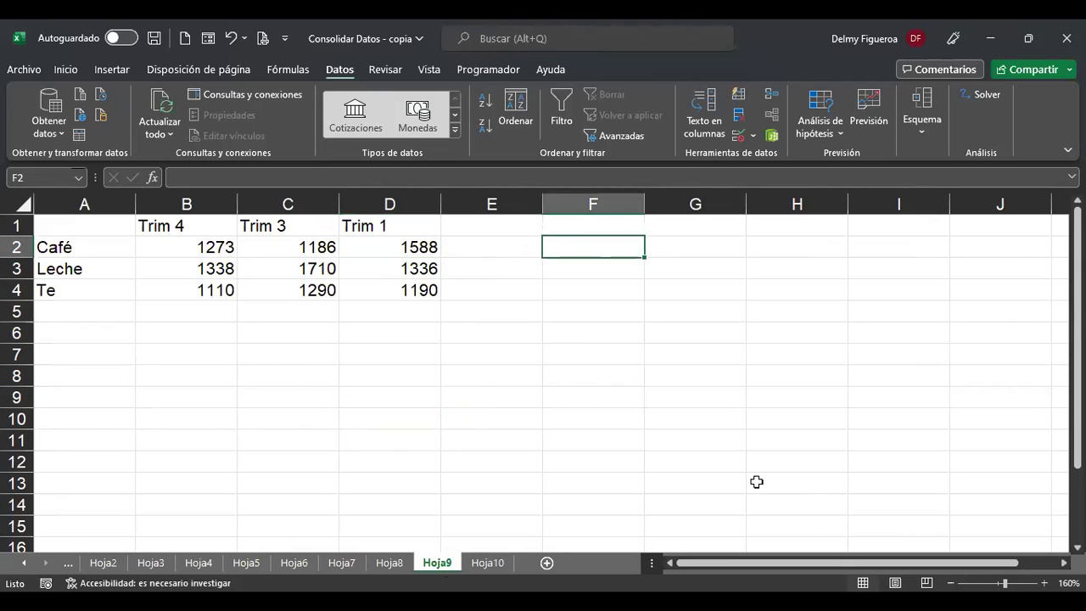
# Replace the random-number formulas in Hoja7 range B2:E4 with their static values
pyautogui.hotkey('ctrl', 'shift', 'pageup')
pyautogui.hotkey('ctrl', 'pageup')
pyautogui.hotkey('ctrl', 'shift', 'pageup')
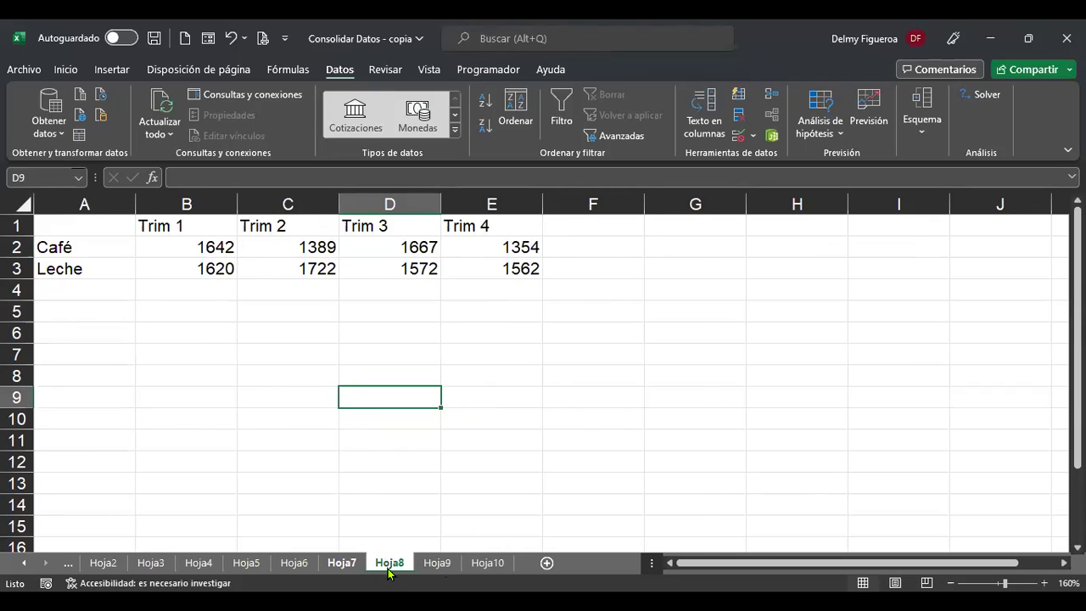
pyautogui.click(342, 563)
pyautogui.moveTo(232, 247); pyautogui.dragTo(589, 293)
pyautogui.hotkey('ctrl', 'c')
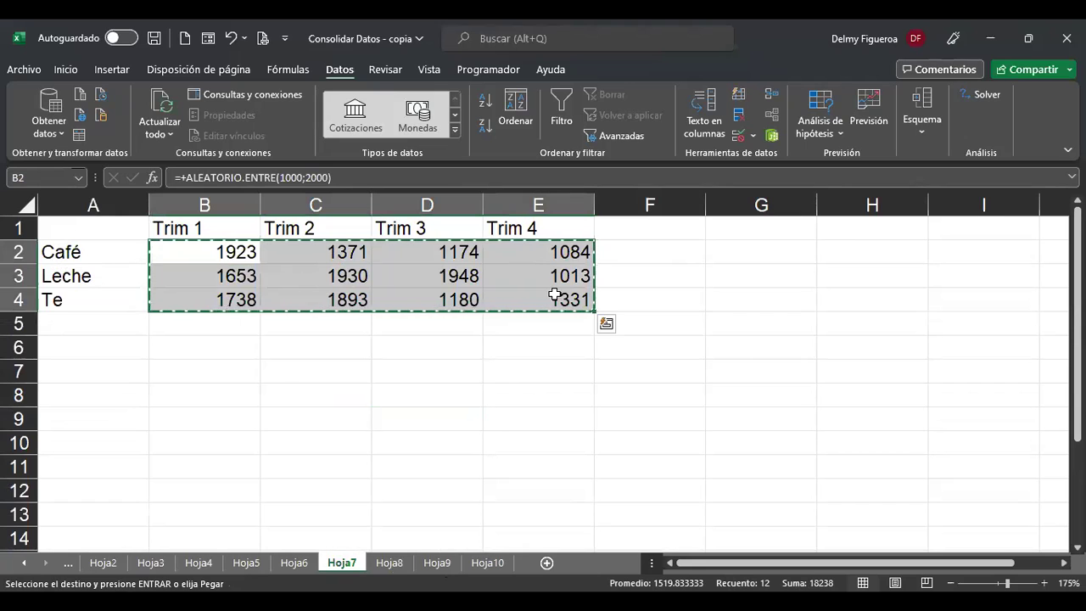
pyautogui.rightClick(621, 235)
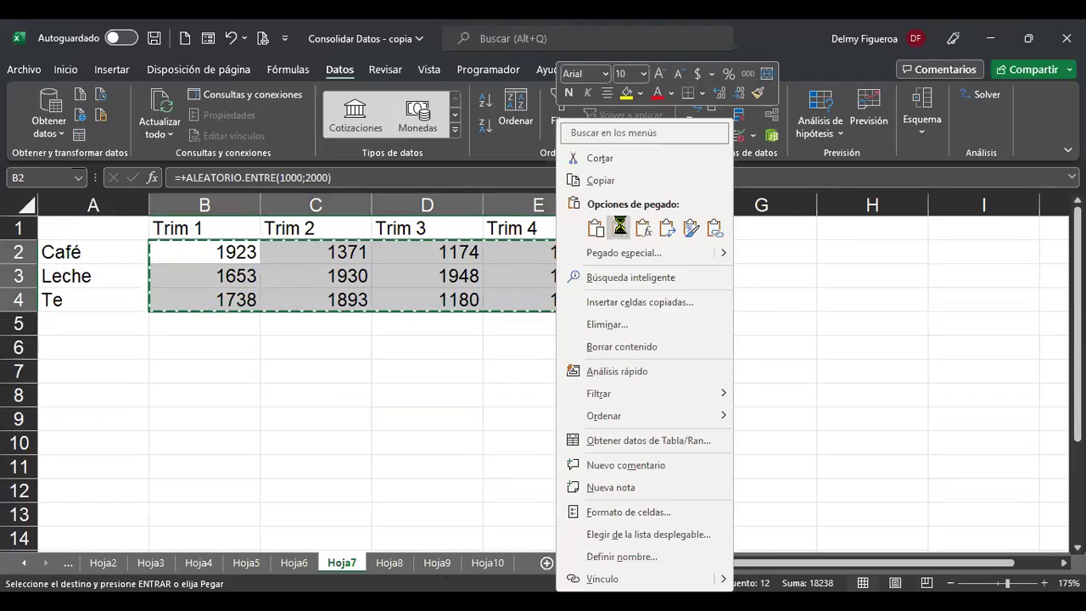
pyautogui.click(621, 228)
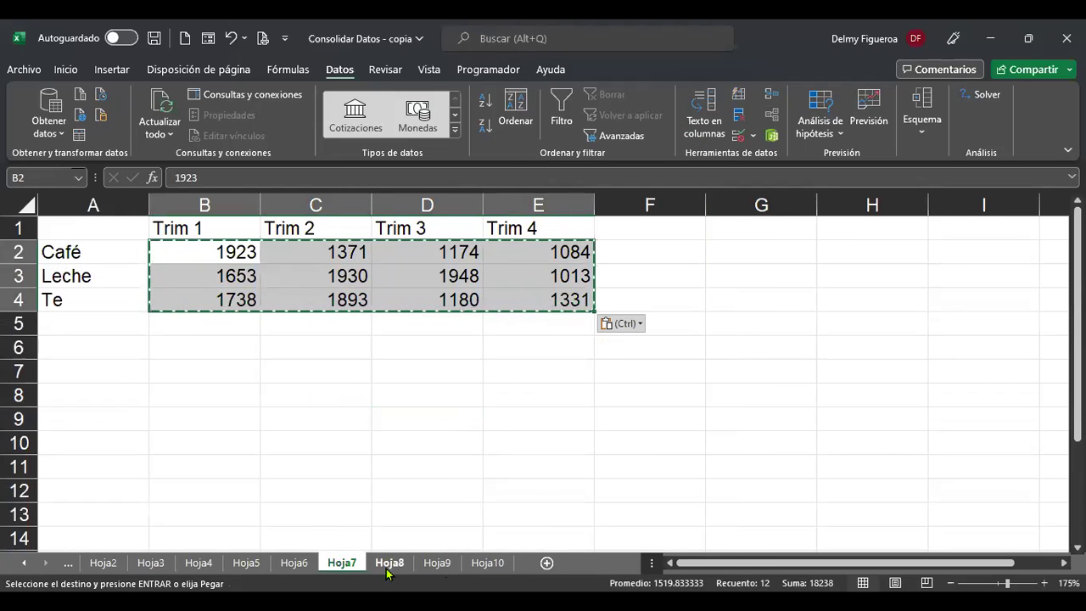
# Convert the random-number formulas in Hoja8 range B2:E3 to static values
pyautogui.click(386, 569)
pyautogui.moveTo(172, 245); pyautogui.dragTo(517, 269)
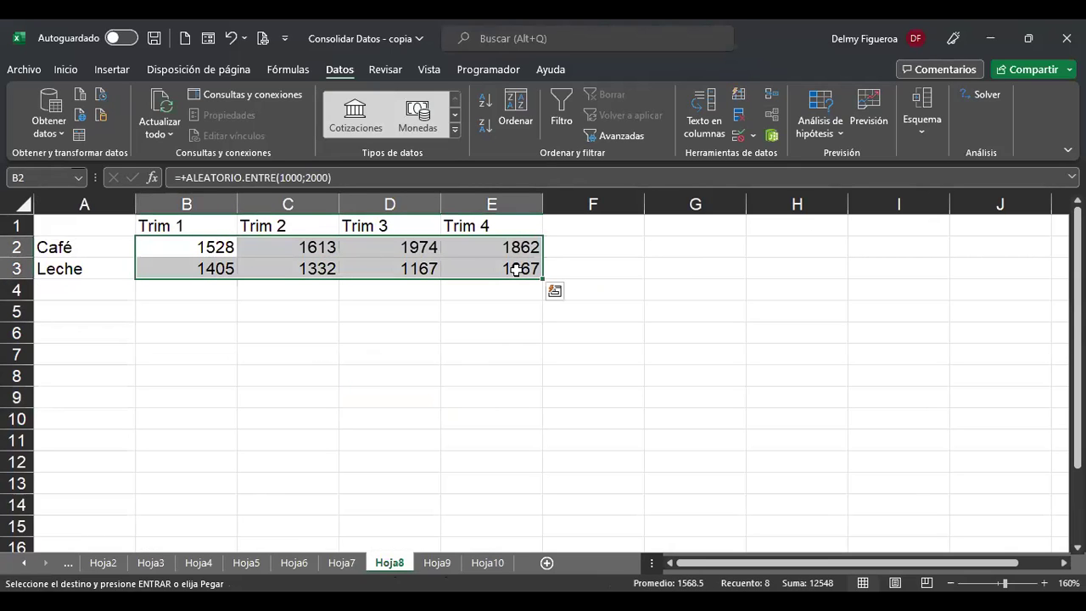
pyautogui.hotkey('ctrl', 'c')
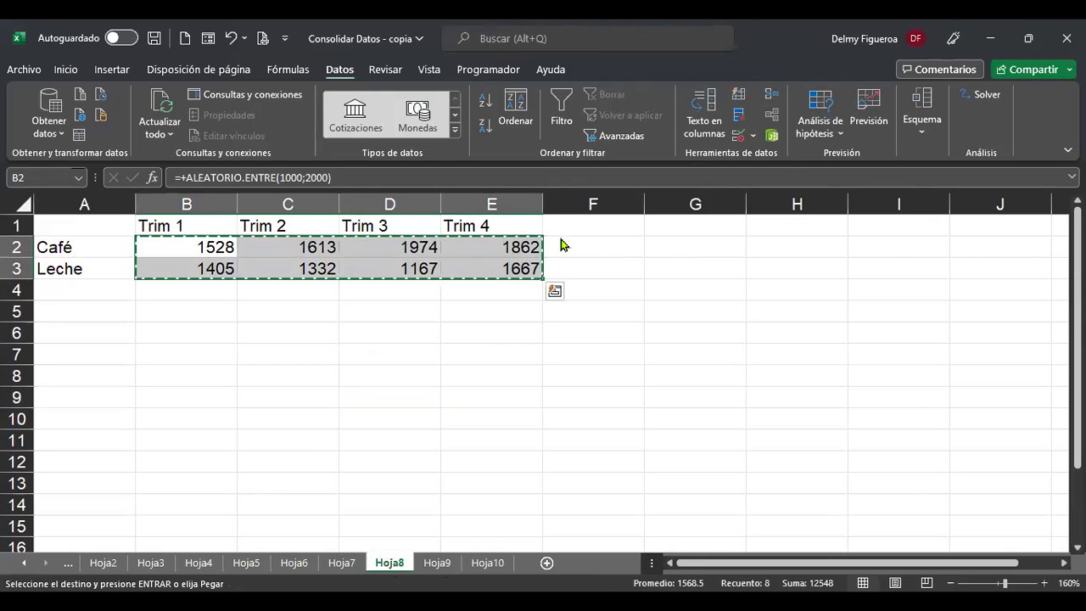
pyautogui.rightClick(569, 238)
pyautogui.press('Escape')
# Paste Hoja9 range B2:D4 over itself as values only to remove its random-number formulas
pyautogui.hotkey('ctrl', 'pagedown')
pyautogui.moveTo(216, 246); pyautogui.dragTo(399, 286)
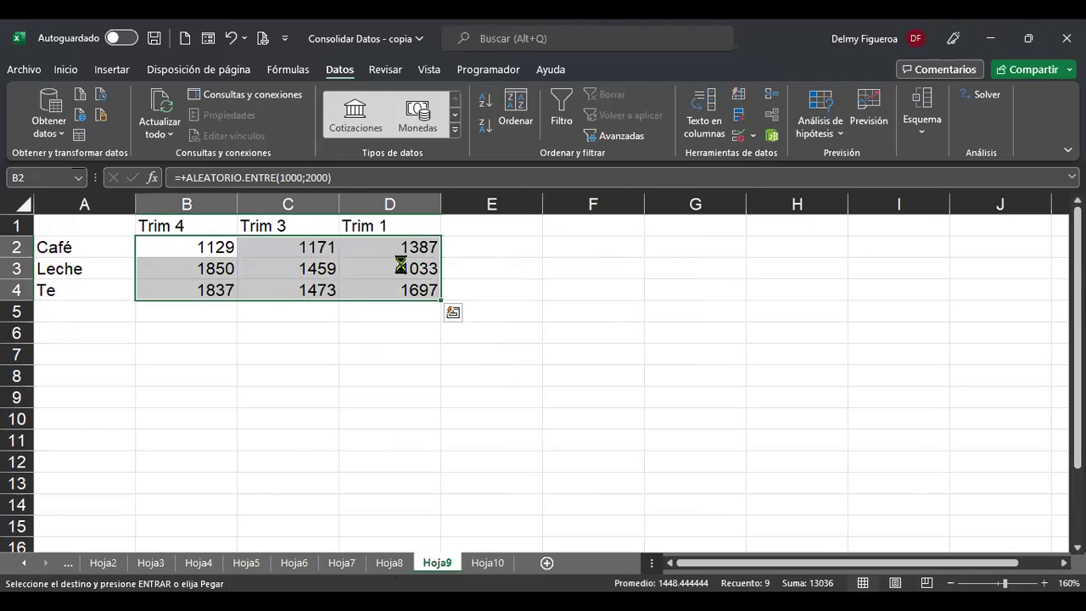
pyautogui.rightClick(405, 255)
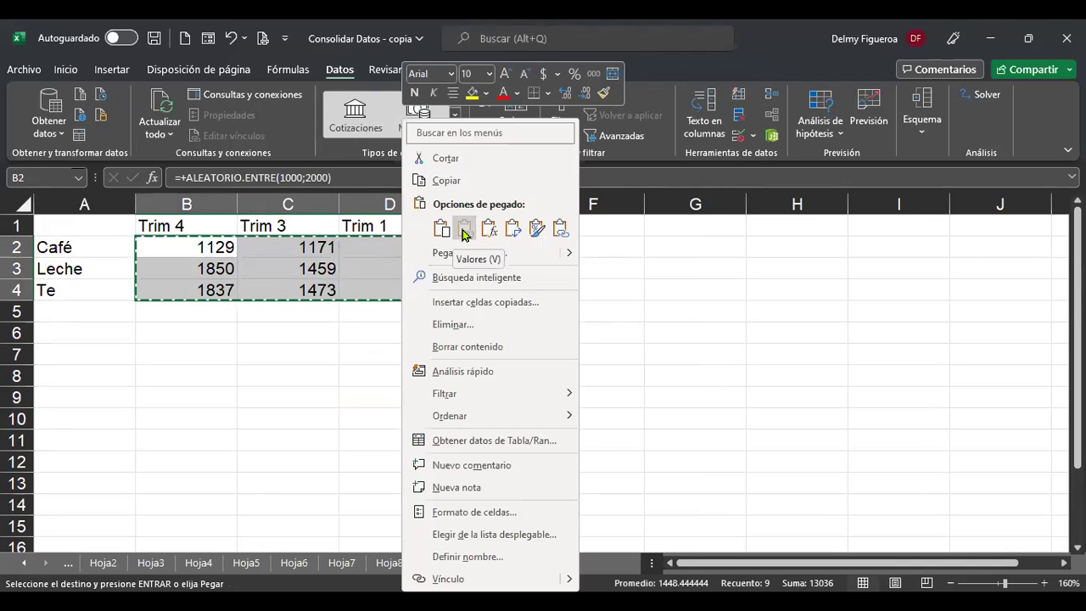
pyautogui.click(464, 229)
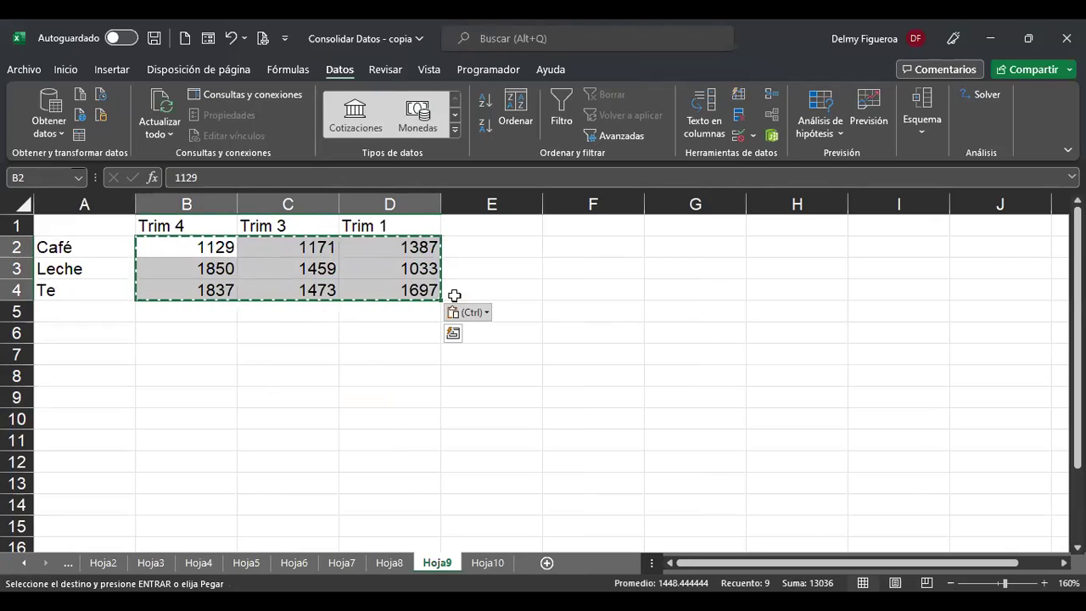
pyautogui.click(421, 443)
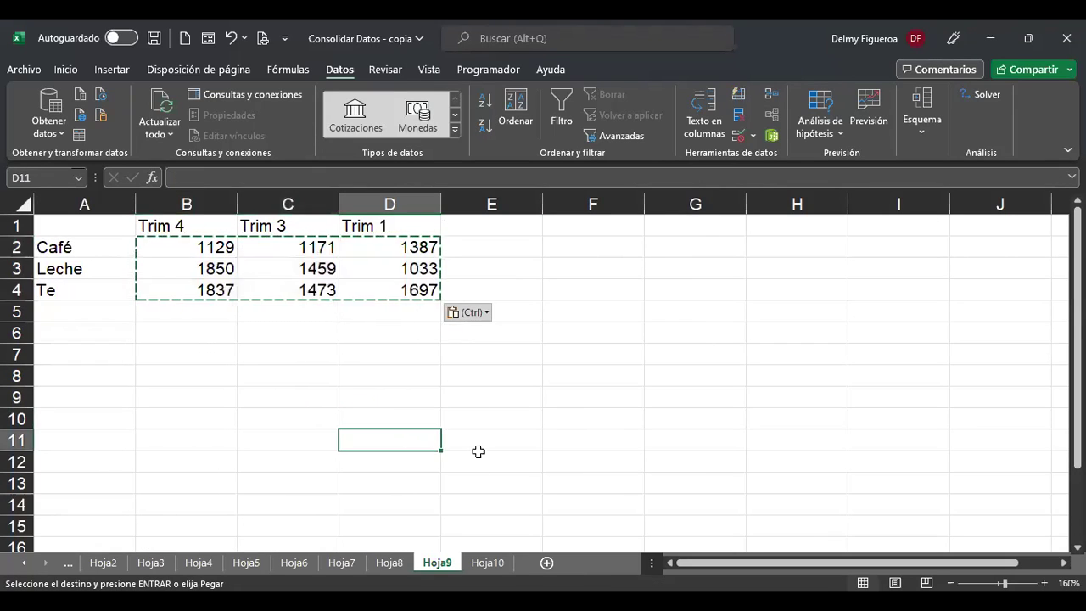
pyautogui.click(587, 252)
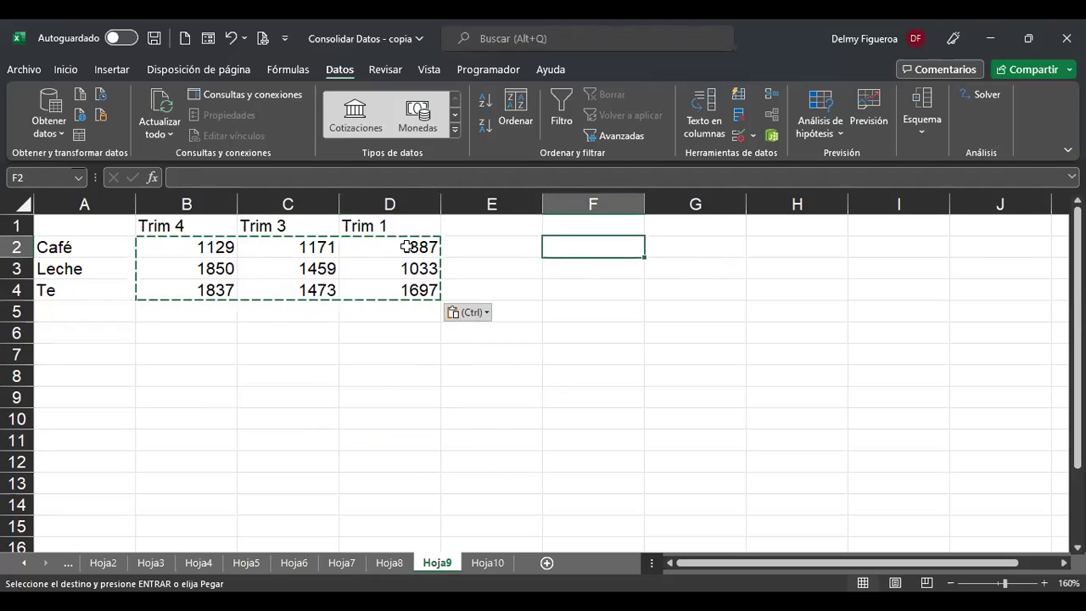
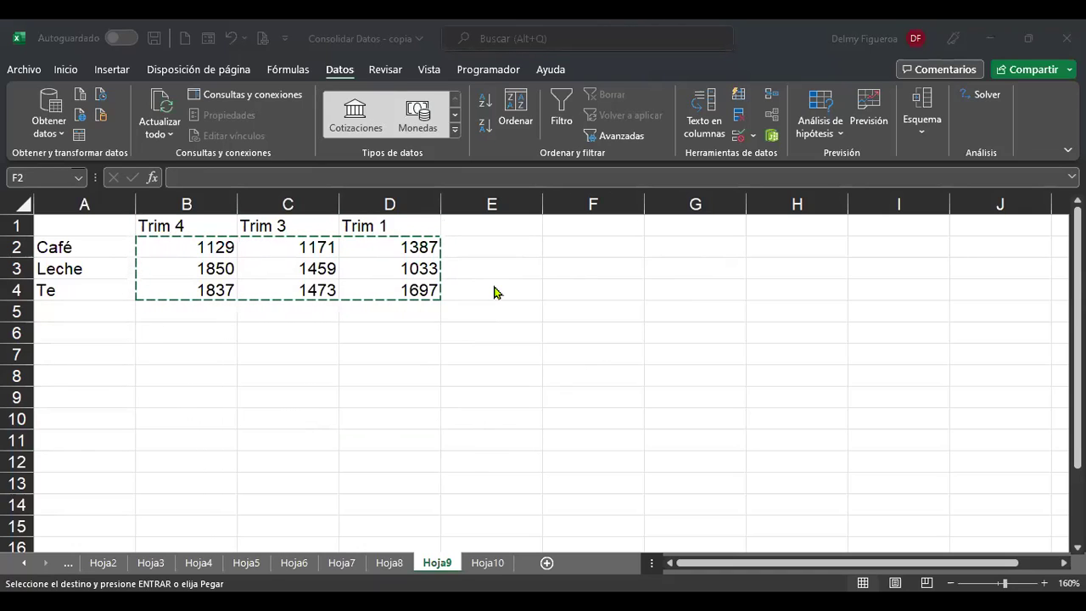
# Compare the Café value for Trim 1 on Hoja7 with the consolidated Café value on Hoja10
pyautogui.hotkey('ctrl', 'pageup')
pyautogui.click(208, 247)
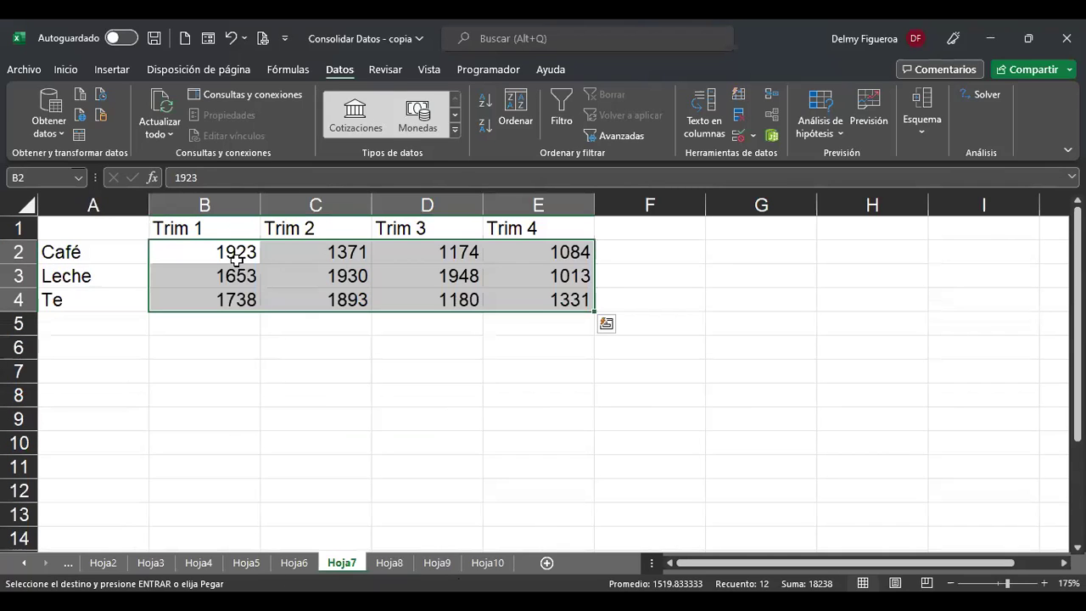
pyautogui.click(206, 250)
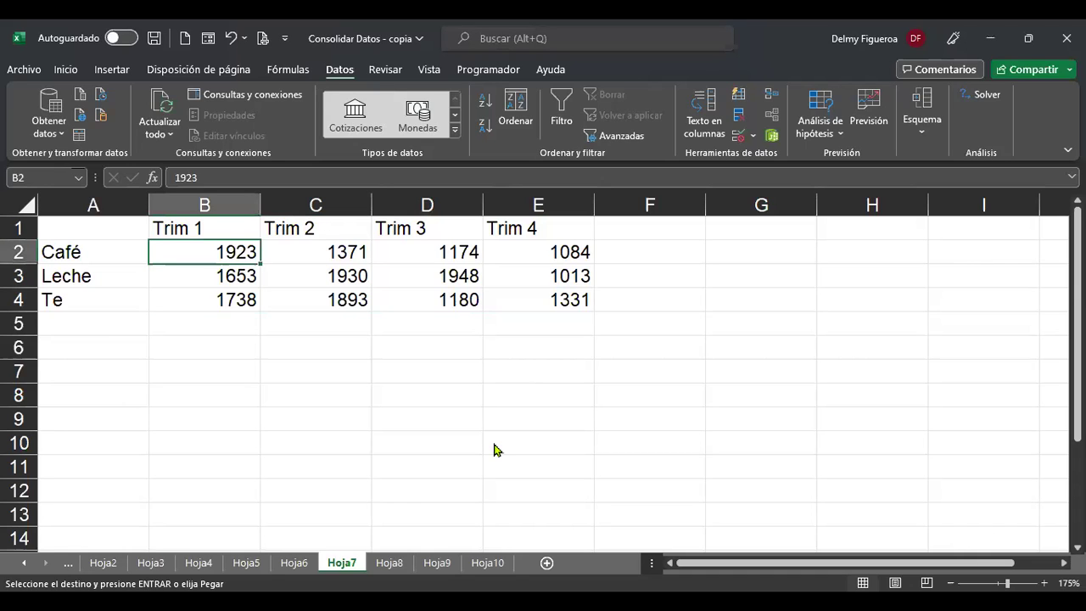
pyautogui.hotkey('ctrl', 'pagedown')
pyautogui.hotkey('ctrl', 'pagedown')
pyautogui.hotkey('ctrl', 'pagedown')
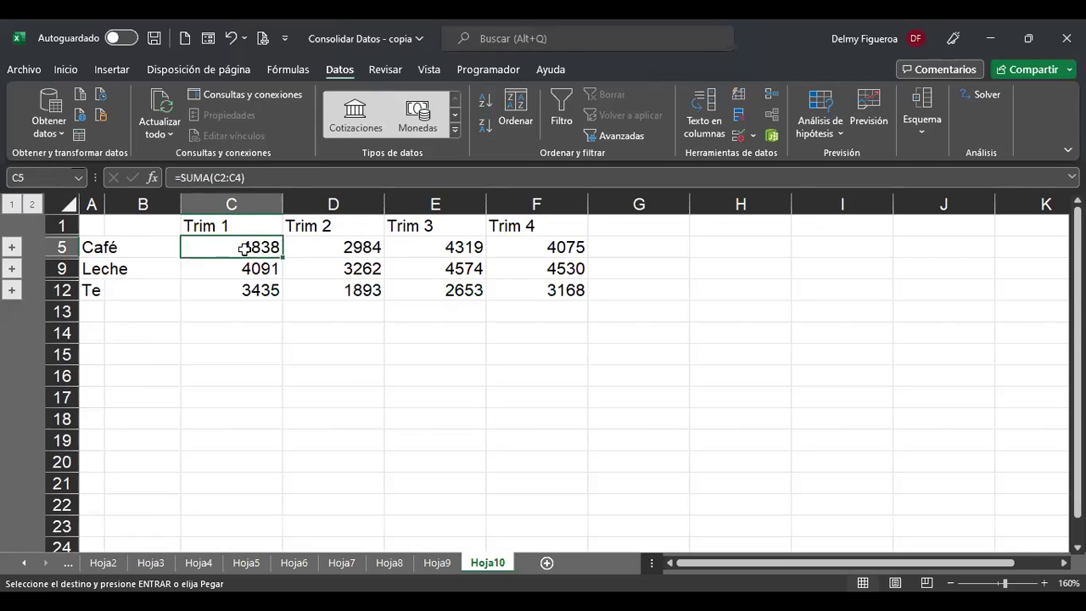
# Compare the position of the Trim 1 column on Hoja9 and Hoja7 with its place in the Hoja10 consolidation
pyautogui.hotkey('ctrl', 'shift', 'pageup')
pyautogui.hotkey('ctrl', 'pageup')
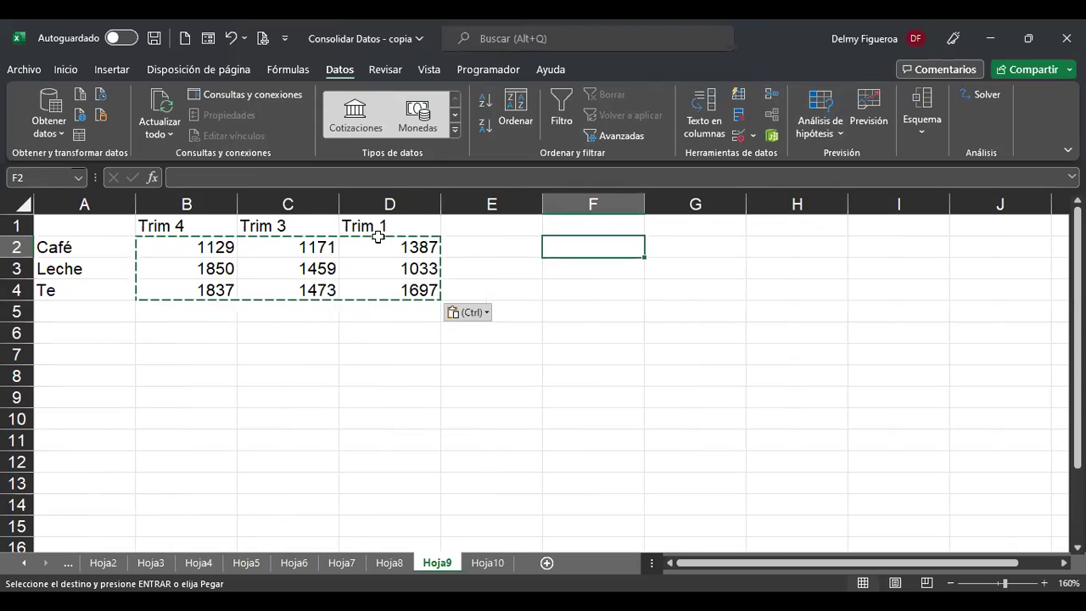
pyautogui.click(407, 227)
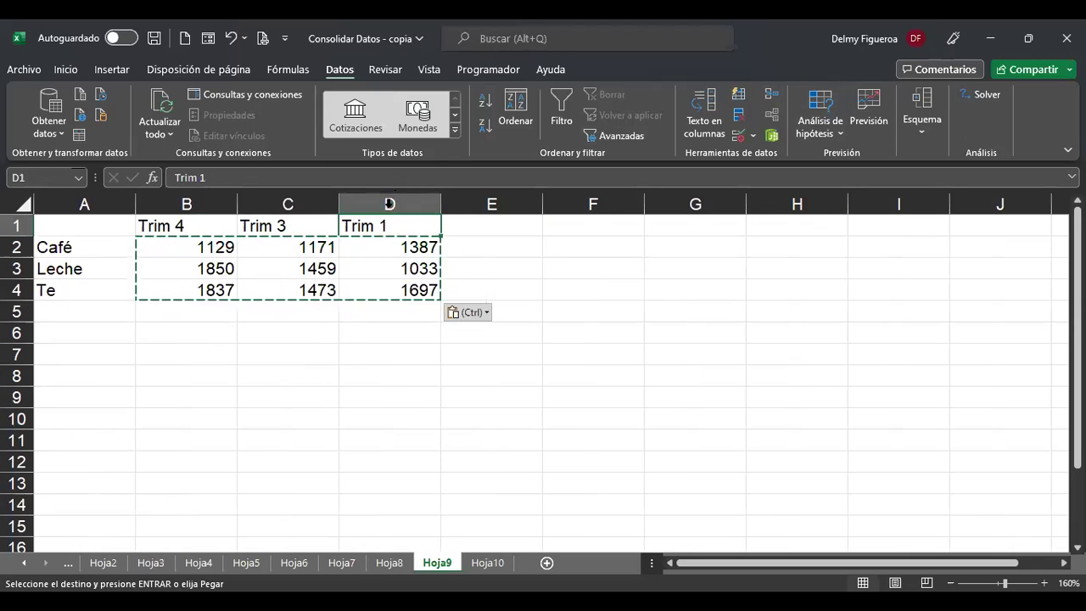
pyautogui.hotkey('ctrl', 'pageup')
pyautogui.hotkey('ctrl', 'pageup')
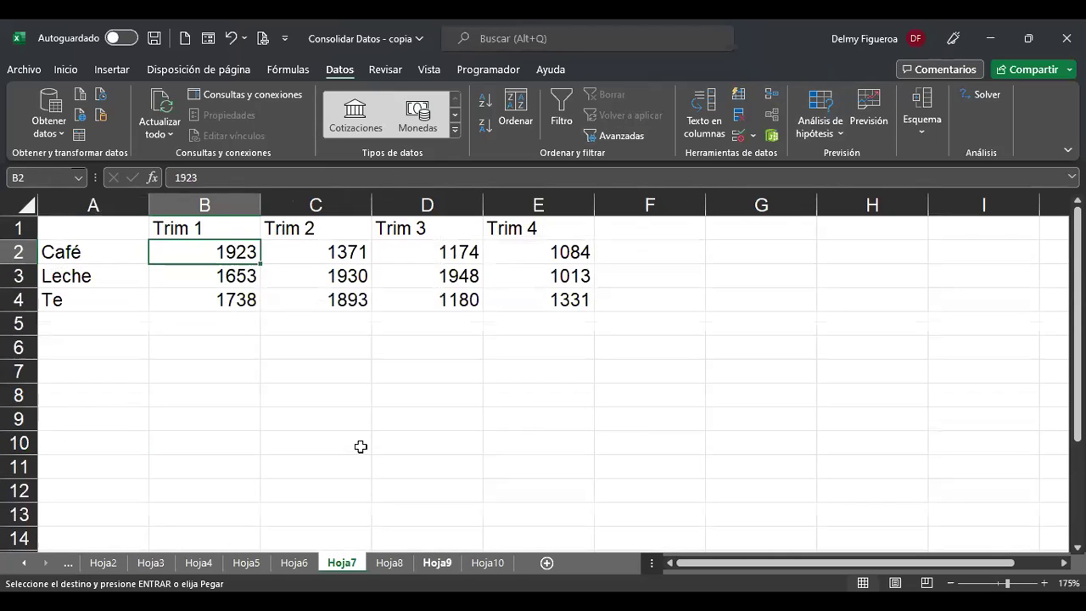
pyautogui.hotkey('ctrl', 'pagedown')
pyautogui.hotkey('ctrl', 'pagedown')
pyautogui.hotkey('ctrl', 'pagedown')
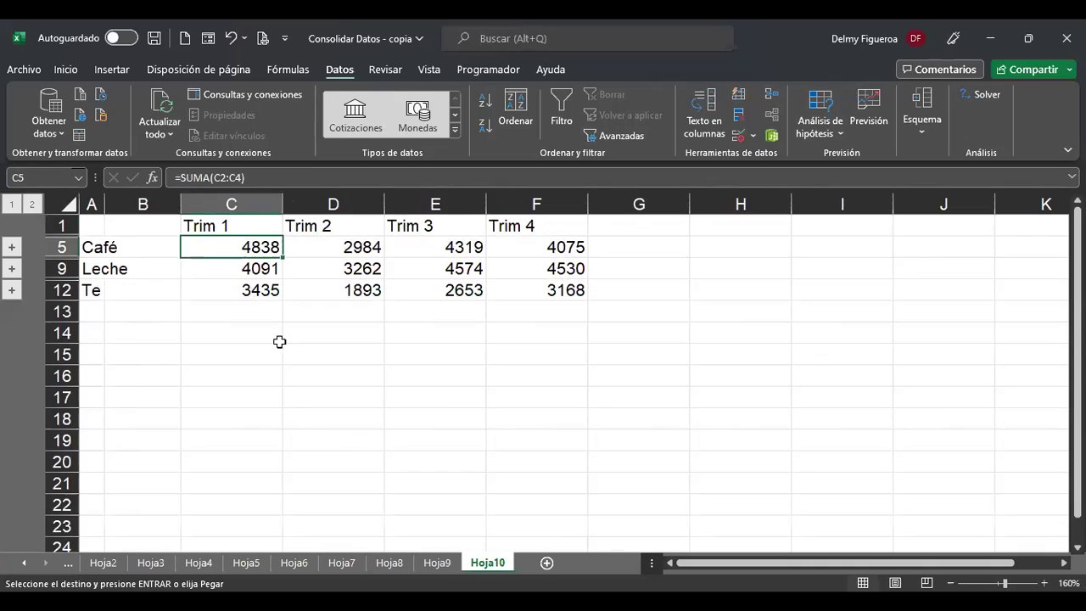
pyautogui.click(252, 229)
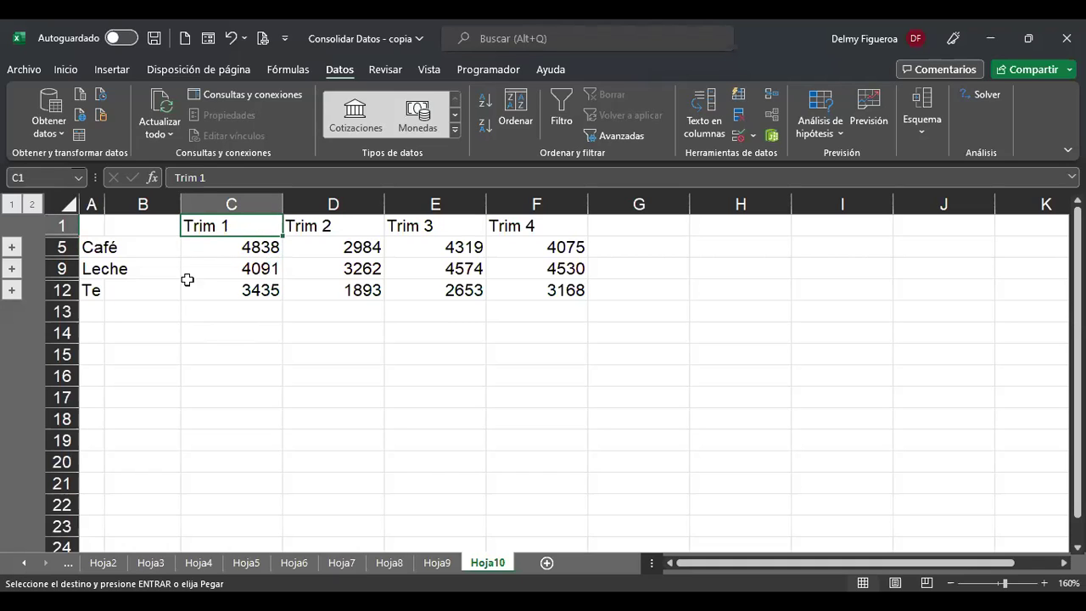
# Inspect the consolidated Te value for Trim 1 on Hoja10 and review the product rows on Hoja9 and Hoja8
pyautogui.click(242, 289)
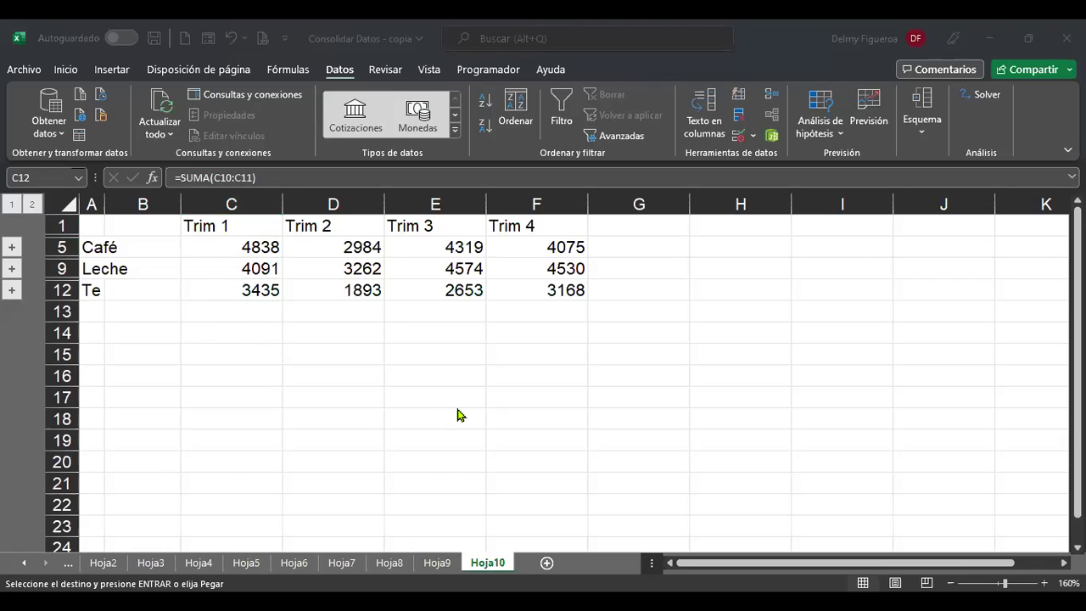
pyautogui.hotkey('ctrl', 'pageup')
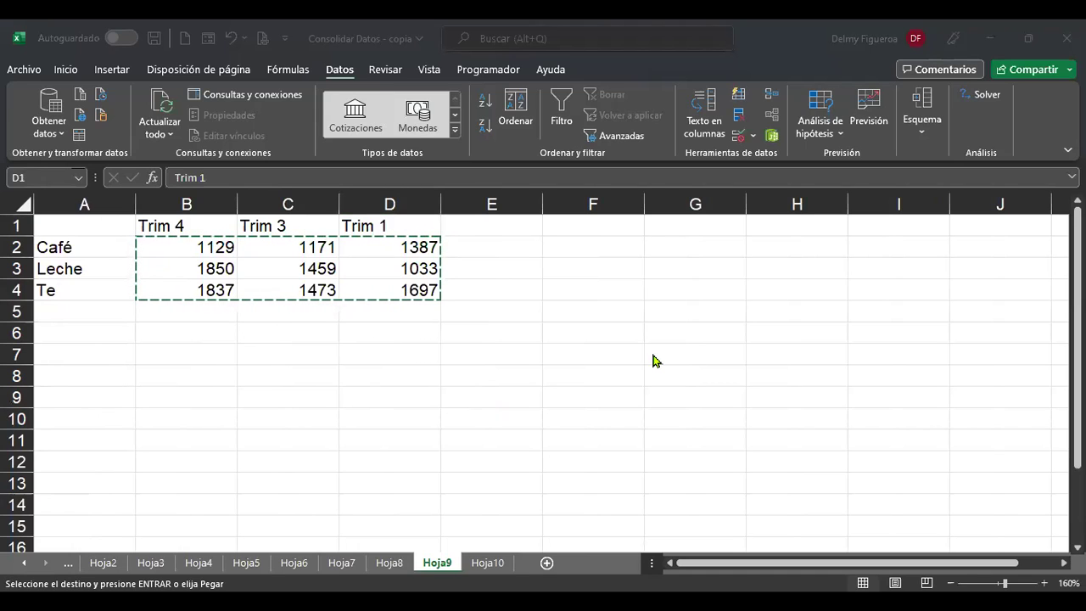
pyautogui.hotkey('ctrl', 'pageup')
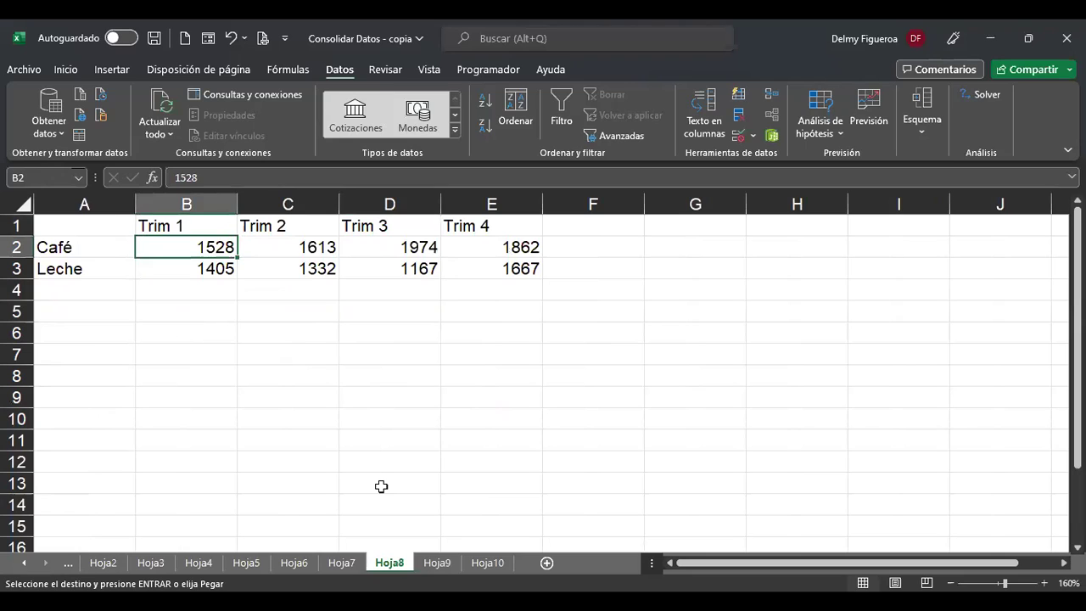
pyautogui.hotkey('alt', 'Tab')
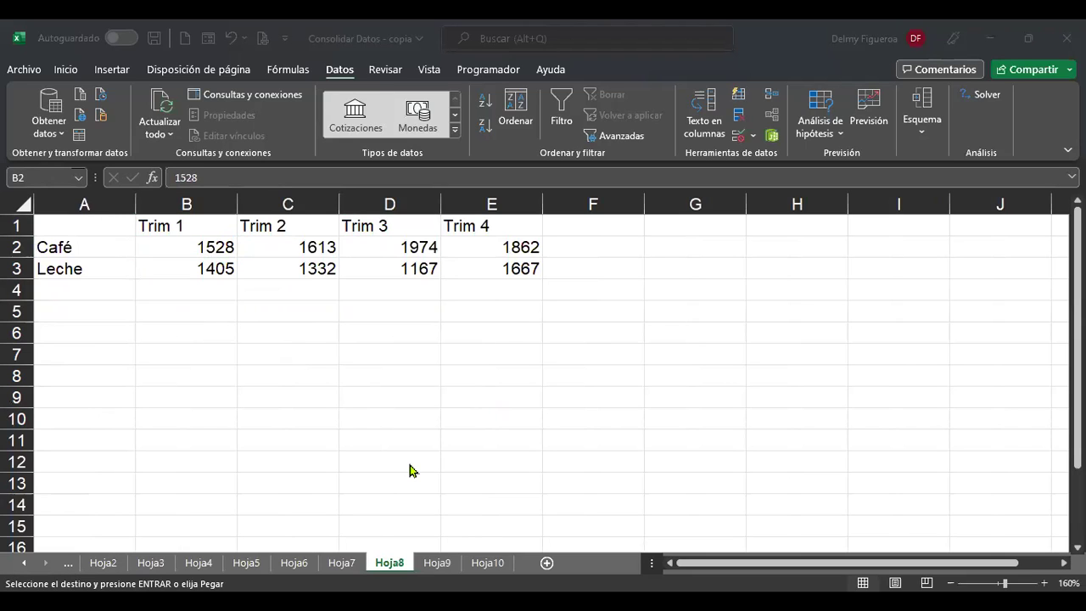
pyautogui.hotkey('alt', 'Tab')
pyautogui.hotkey('ctrl', 'pagedown')
pyautogui.hotkey('ctrl', 'pagedown')
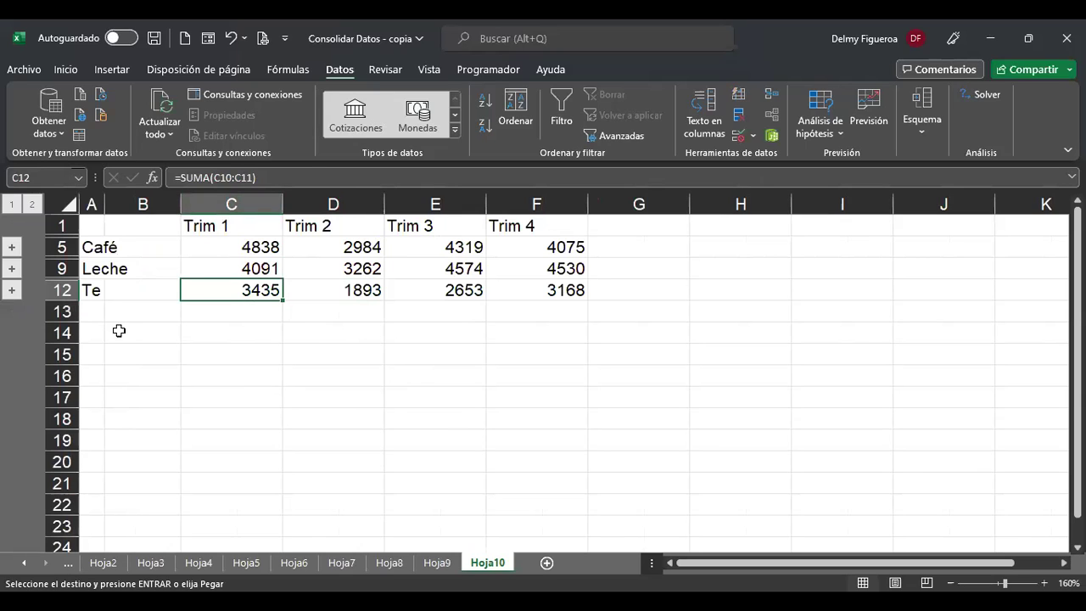
# Expand all outline detail rows on Hoja10 and widen column B to fit the source workbook names
pyautogui.click(32, 204)
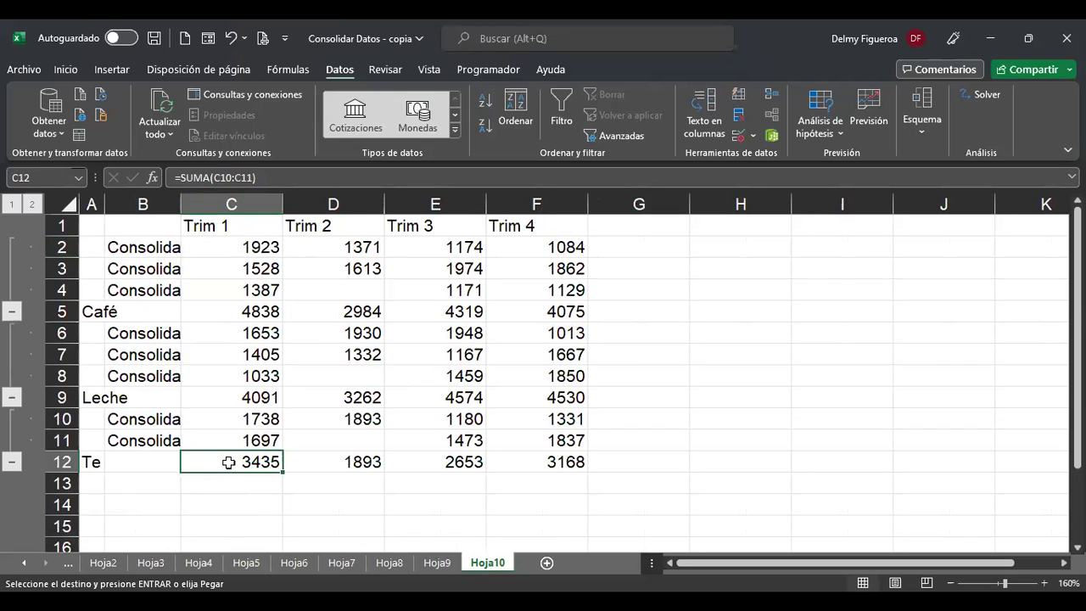
pyautogui.doubleClick(182, 205)
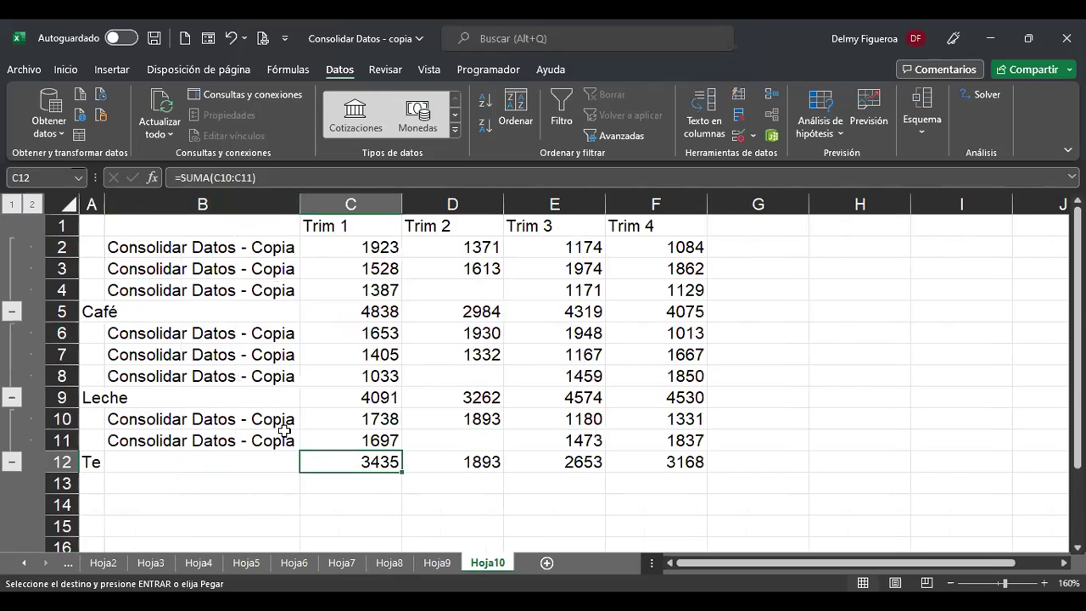
pyautogui.click(229, 418)
pyautogui.moveTo(303, 208); pyautogui.dragTo(338, 208)
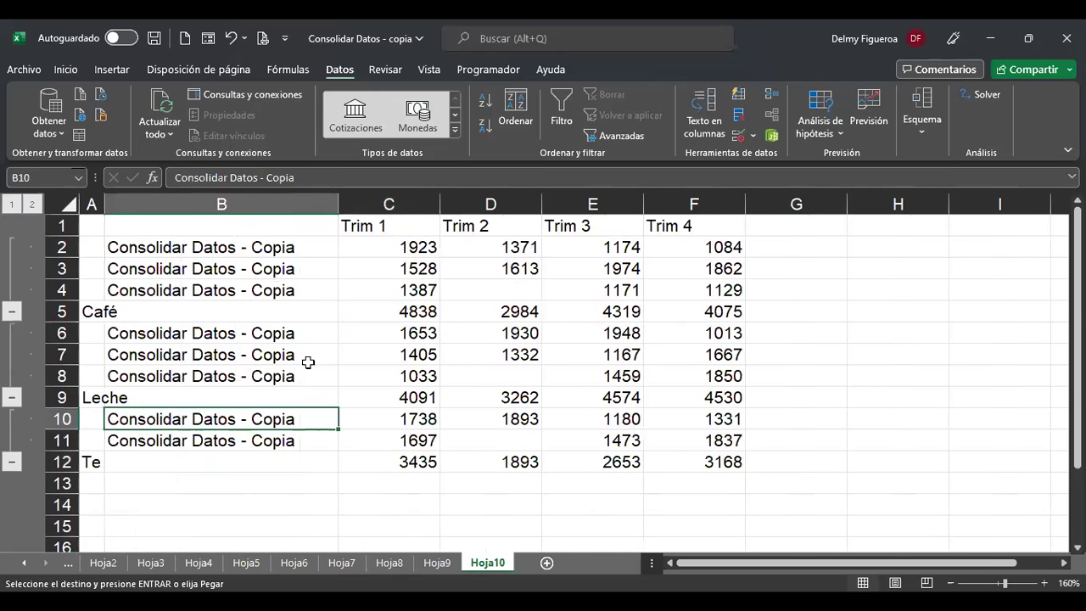
pyautogui.click(408, 464)
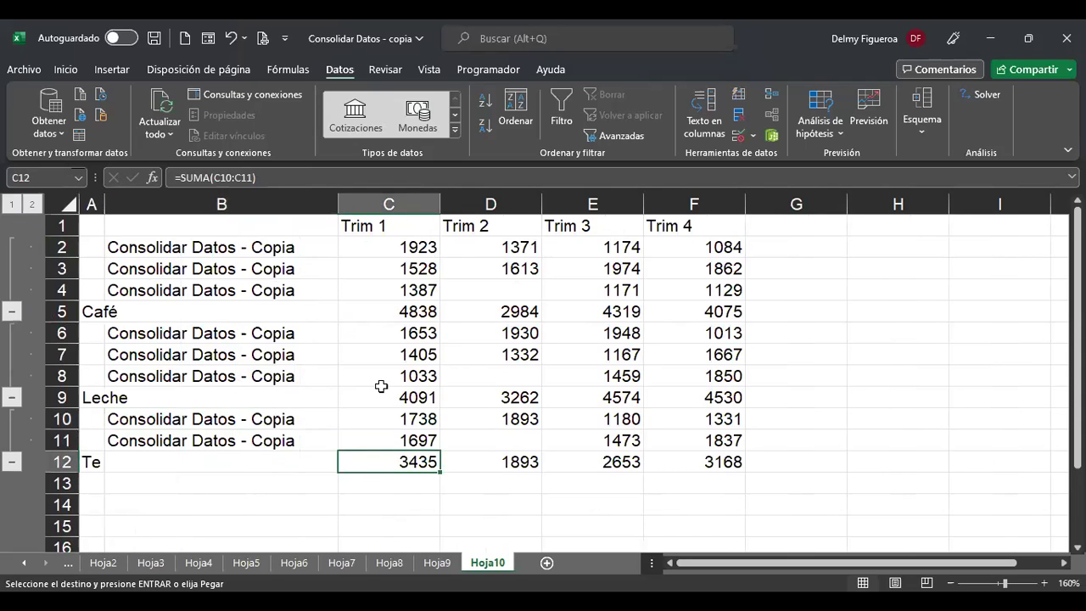
pyautogui.click(13, 206)
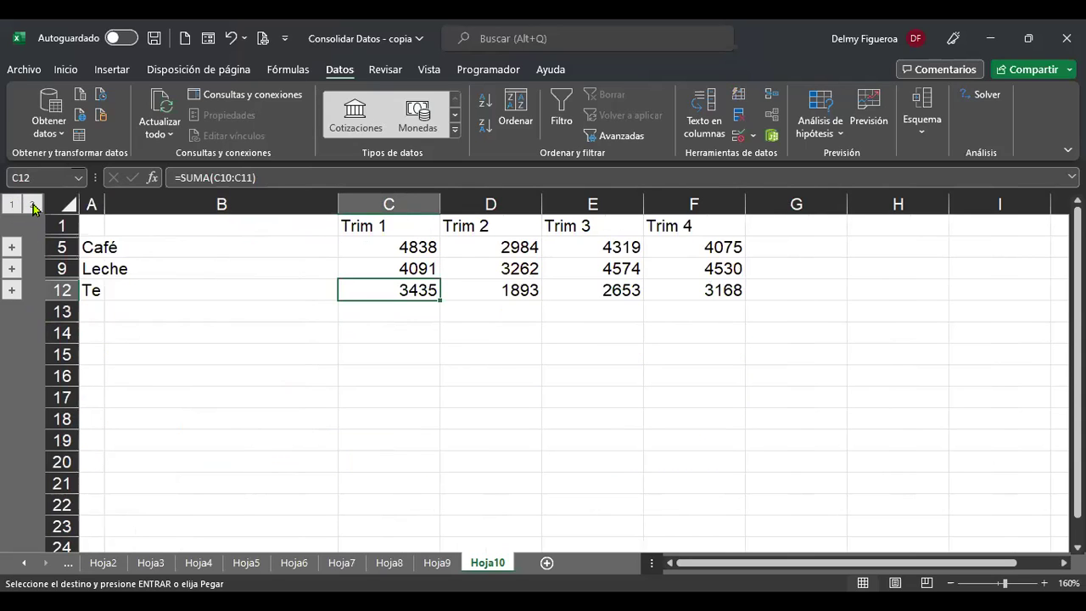
pyautogui.click(32, 207)
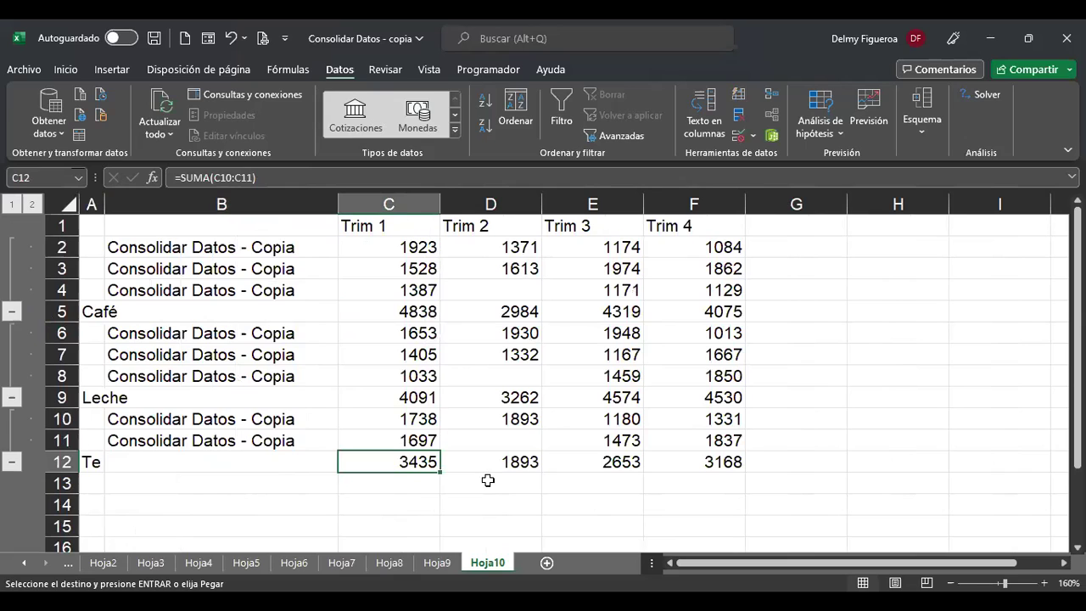
# Check the Te source values for Trim 1 on Hoja9 and Hoja7, and the product rows on Hoja8
pyautogui.click(437, 563)
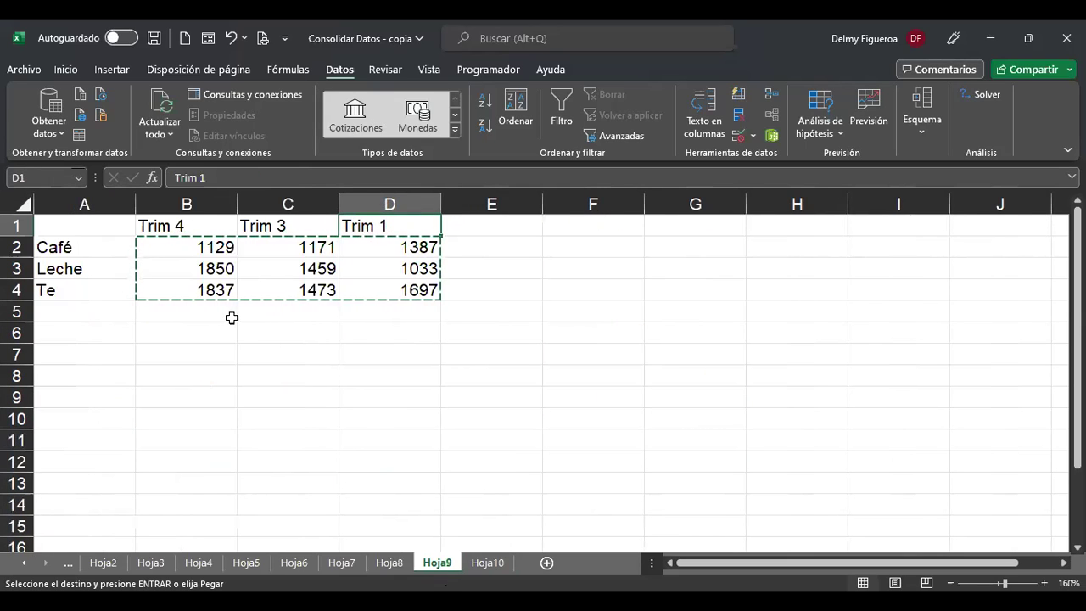
pyautogui.click(414, 289)
pyautogui.hotkey('ctrl', 'pageup')
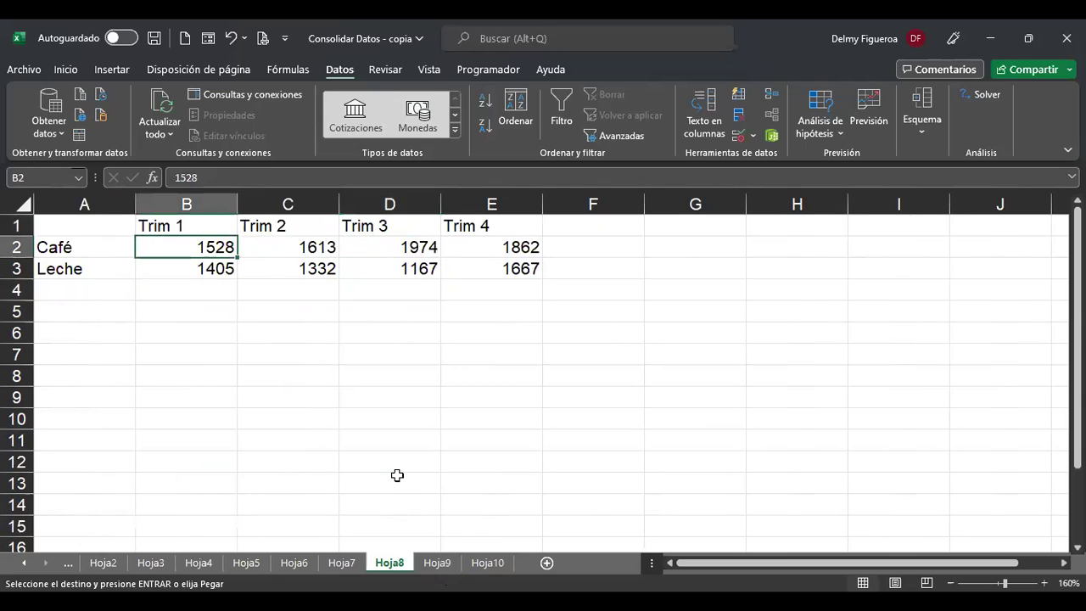
pyautogui.hotkey('ctrl', 'pageup')
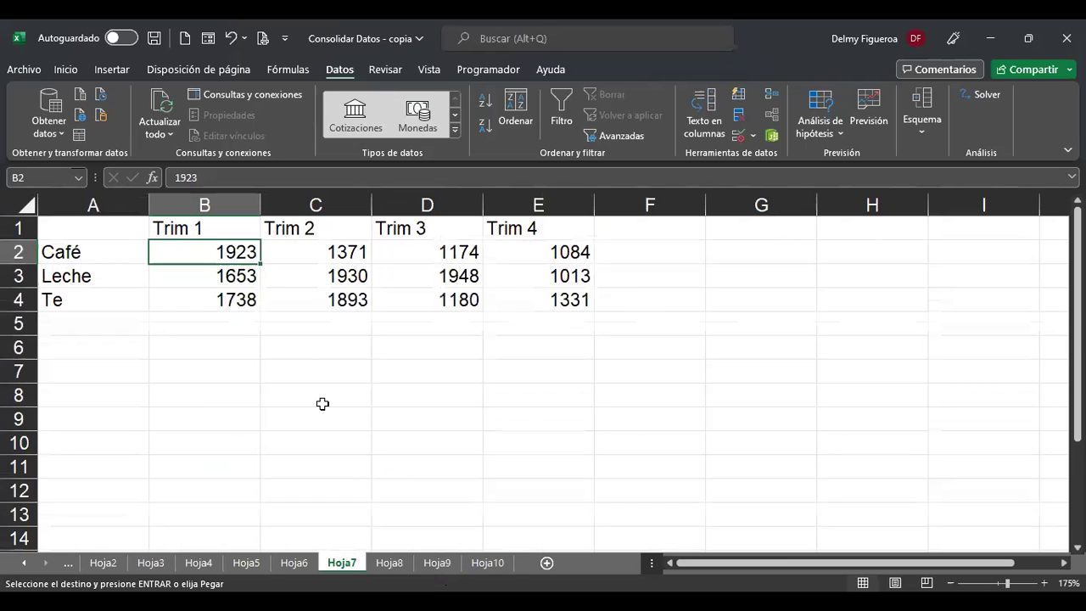
pyautogui.click(211, 298)
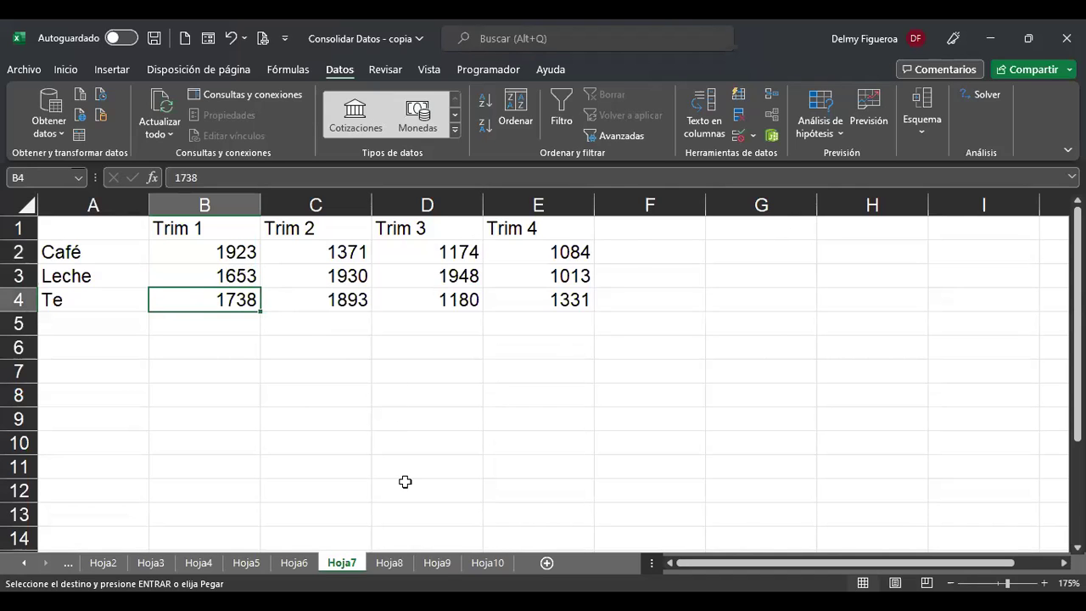
# Compare the consolidated Te value for Trim 1 on Hoja10 with its source values on Hoja9 and Hoja7
pyautogui.click(488, 563)
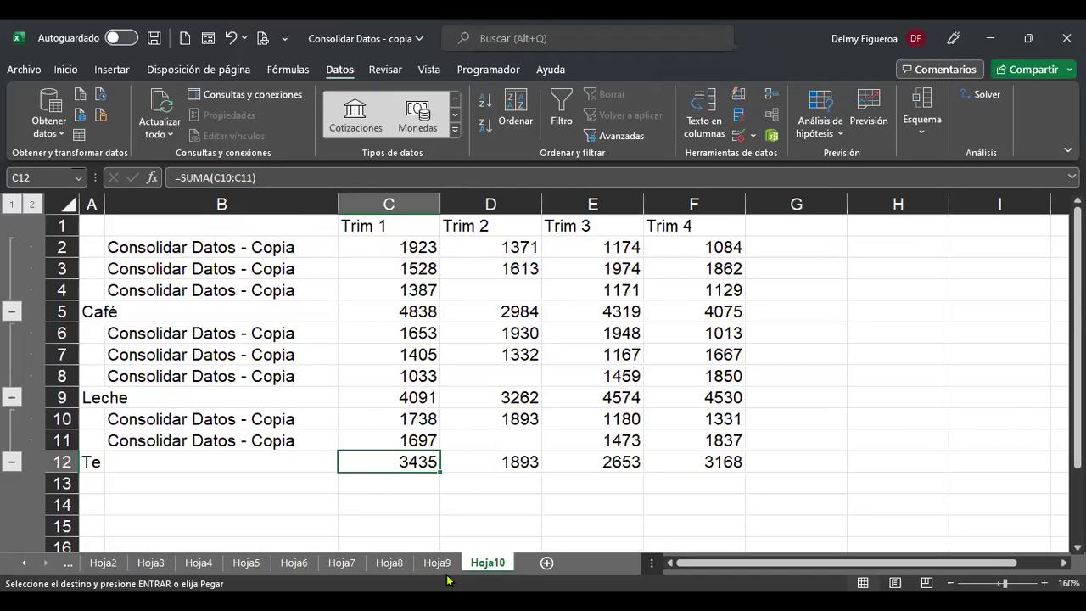
pyautogui.hotkey('ctrl', 'shift', 'pageup')
pyautogui.hotkey('ctrl', 'pageup')
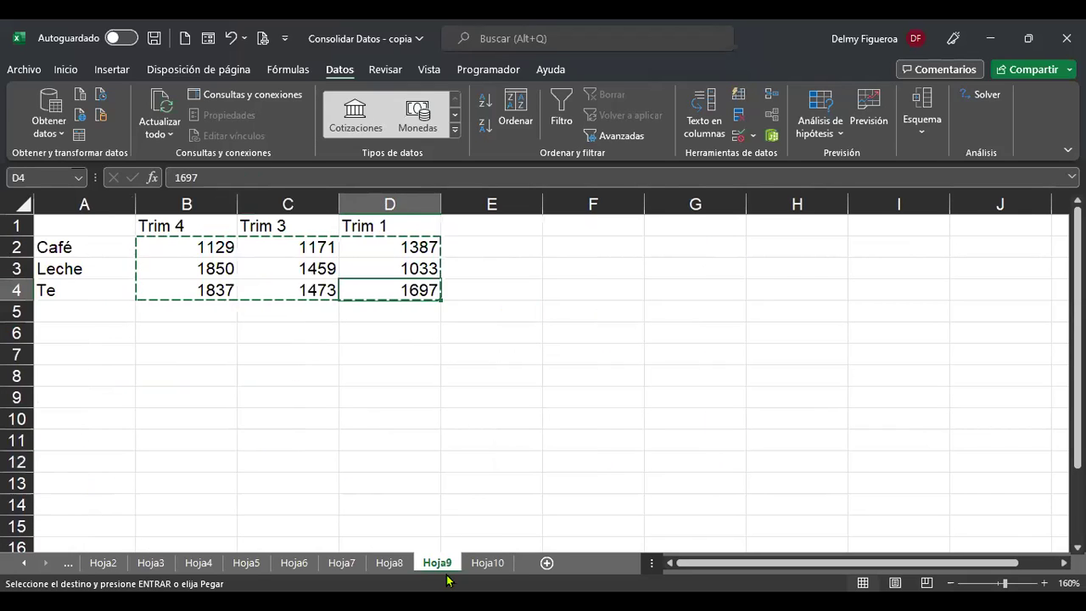
pyautogui.hotkey('ctrl', 'shift', 'pageup')
pyautogui.hotkey('ctrl', 'pageup')
pyautogui.hotkey('ctrl', 'shift', 'pageup')
pyautogui.hotkey('ctrl', 'pageup')
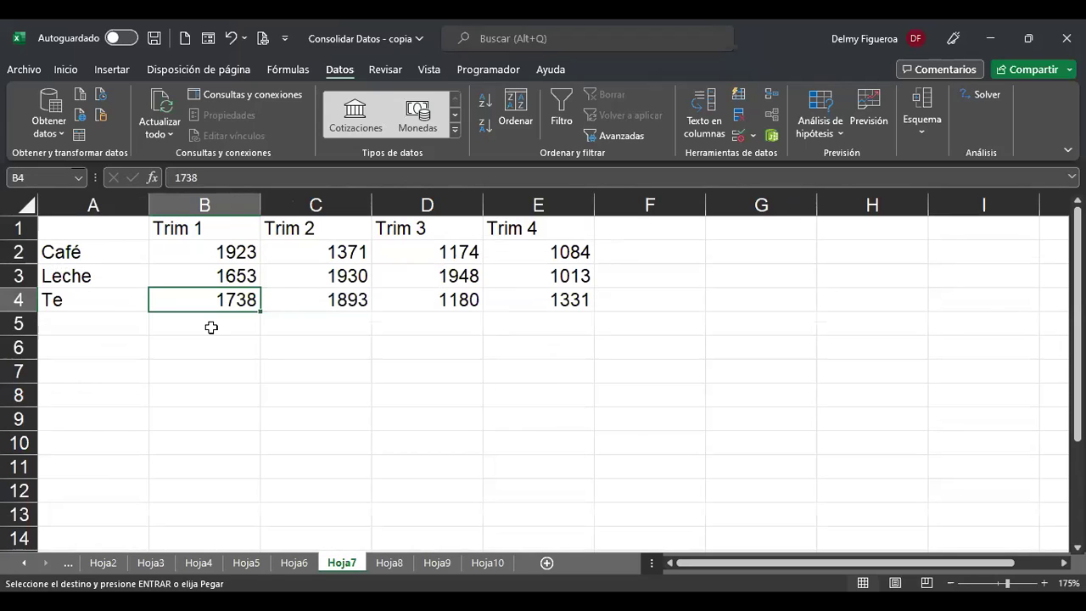
# Check the Te sum for Trim 1 by calculating =1738+1697 in cell B4 of Hoja7, and undo the entry
pyautogui.press('F2')
pyautogui.write('+16')
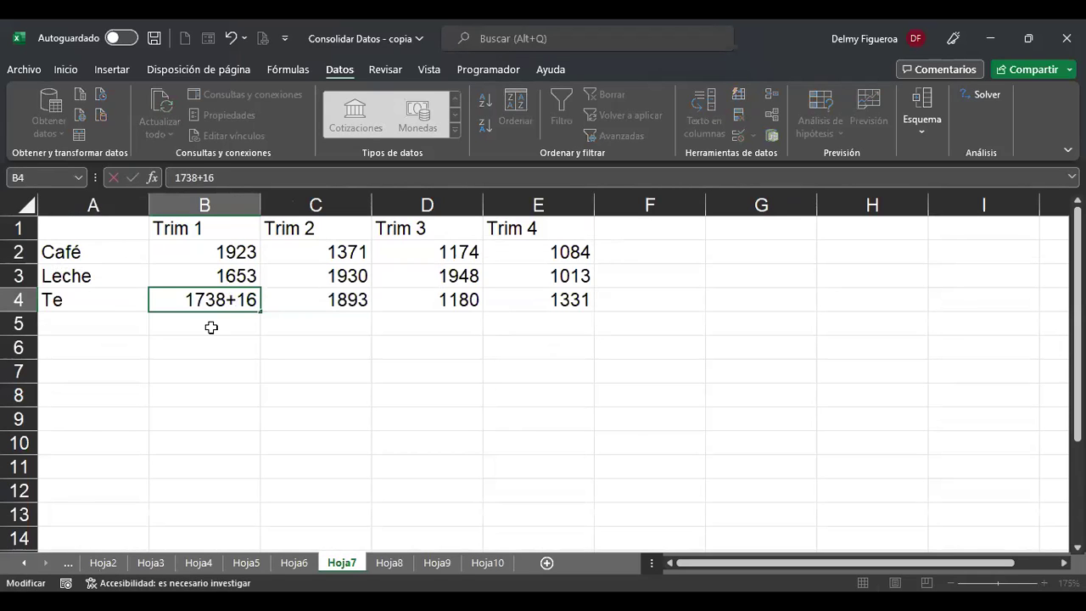
pyautogui.write('97')
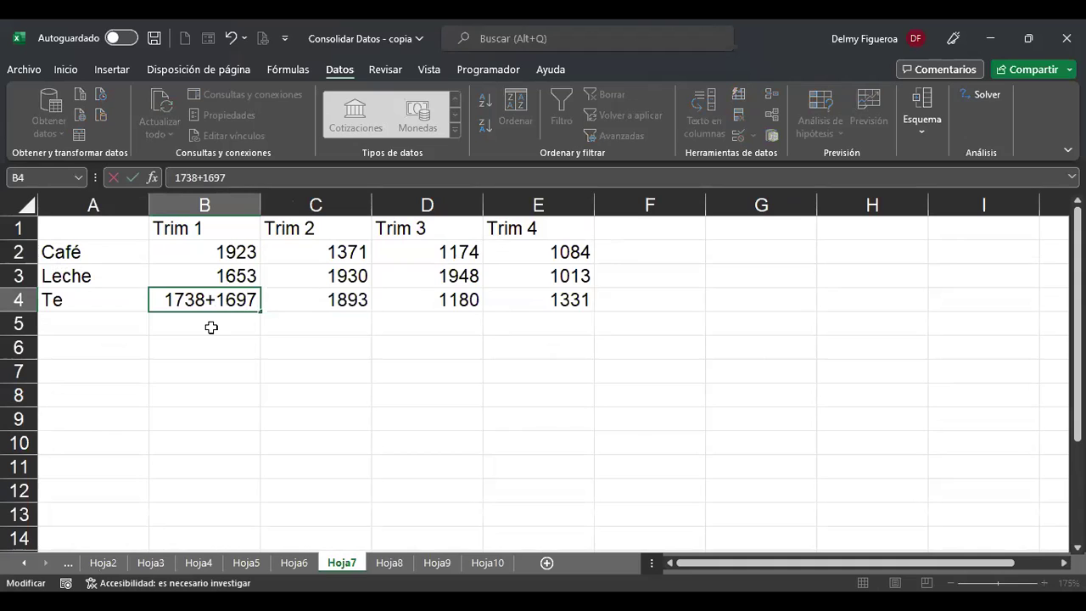
pyautogui.press('Home')
pyautogui.write('=')
pyautogui.press('Return')
pyautogui.press('Up')
pyautogui.hotkey('ctrl', 'z')
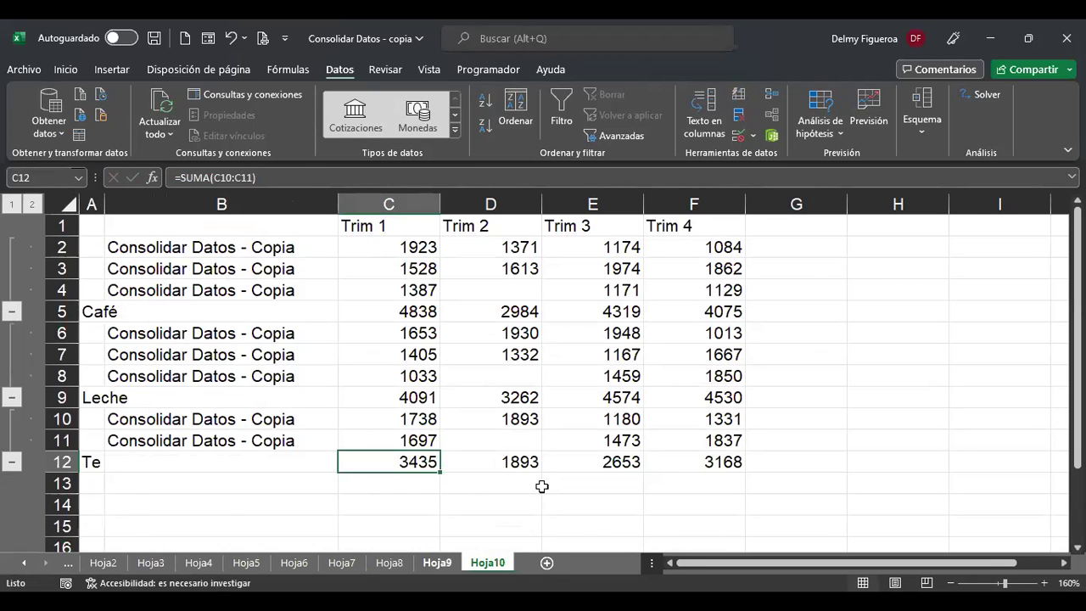
# Compare the Te row on Hoja9 with the product rows on Hoja8
pyautogui.hotkey('ctrl', 'pageup')
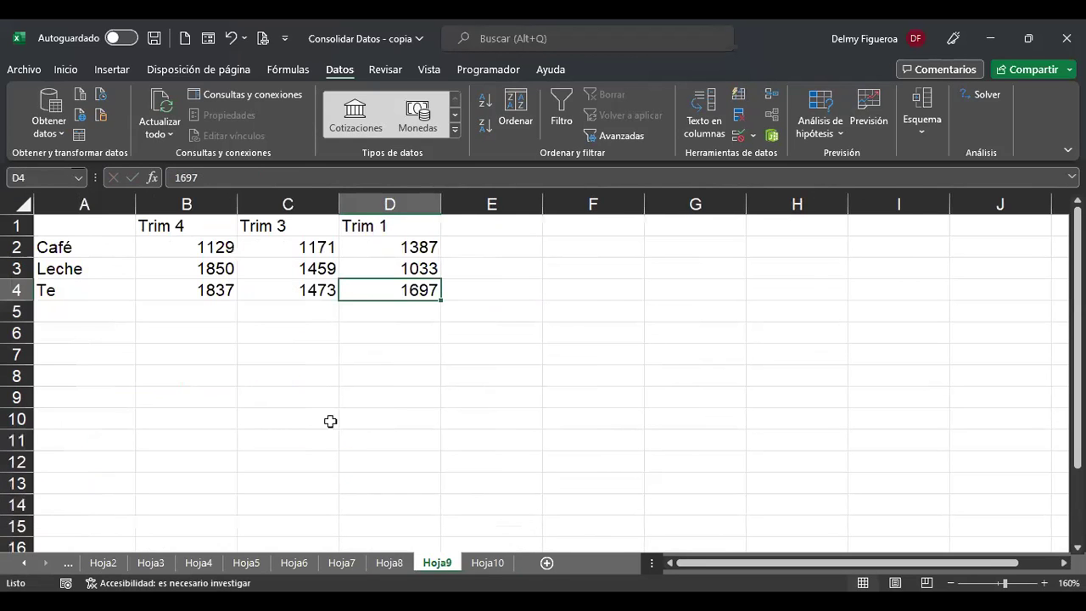
pyautogui.click(109, 290)
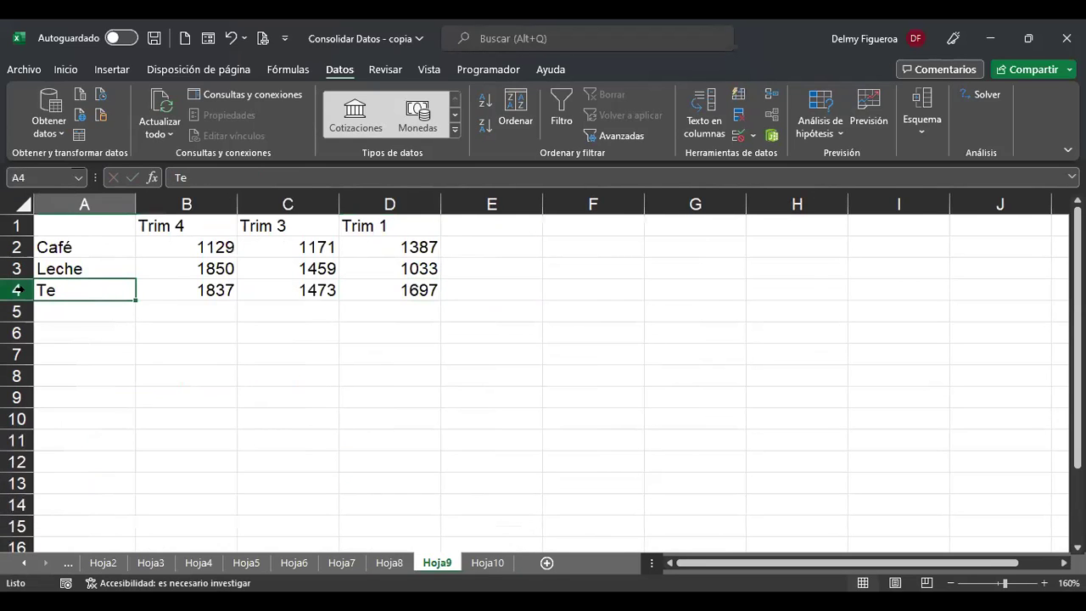
pyautogui.hotkey('ctrl', 'pageup')
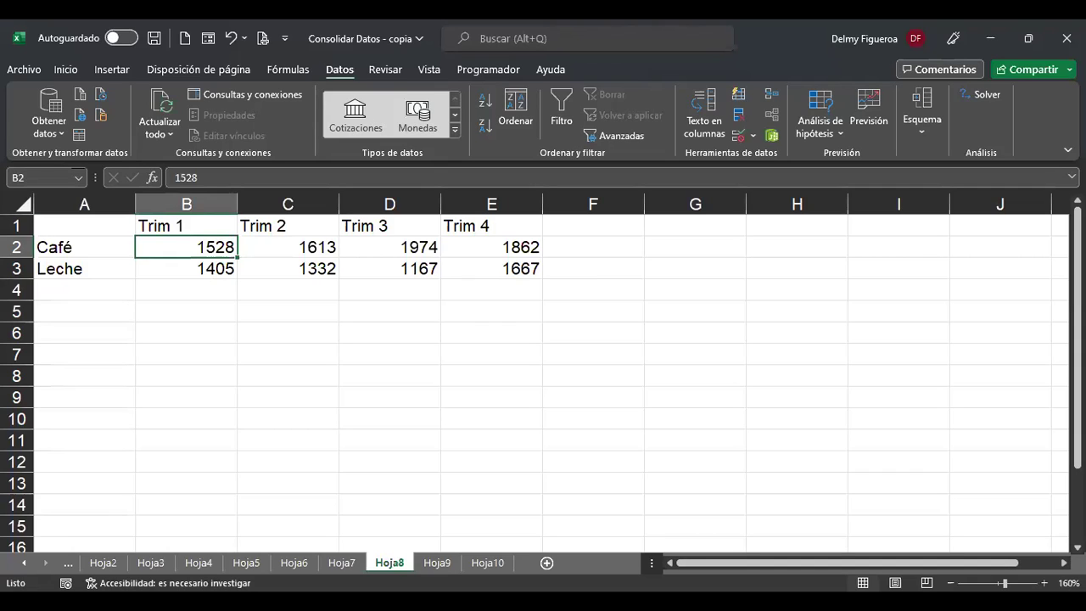
# Review the functions offered for consolidating data, keeping Suma, and close the Consolidate dialog without consolidating
pyautogui.click(774, 98)
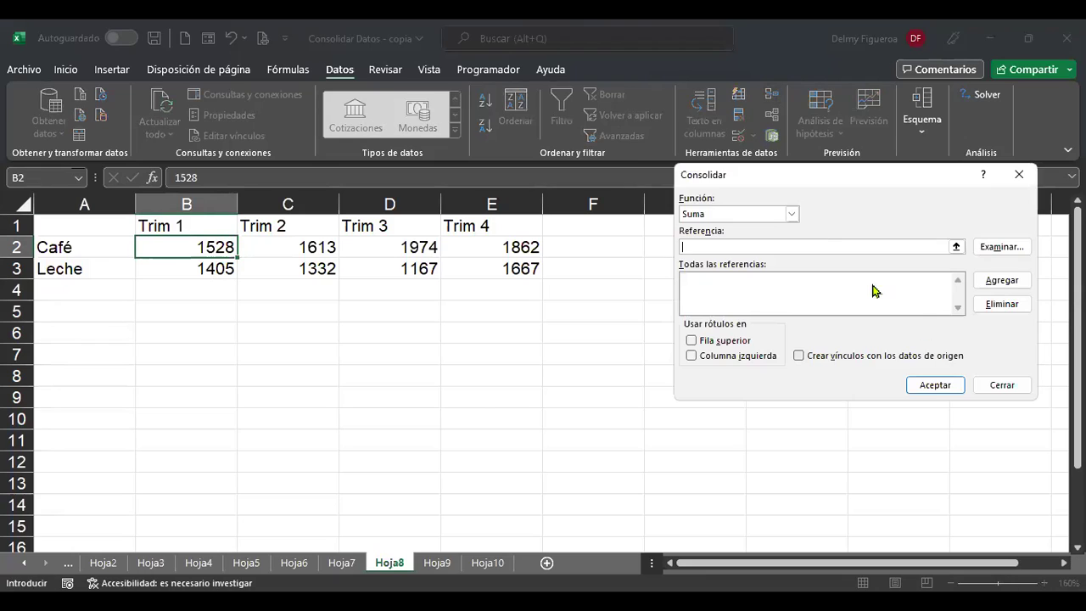
pyautogui.click(793, 215)
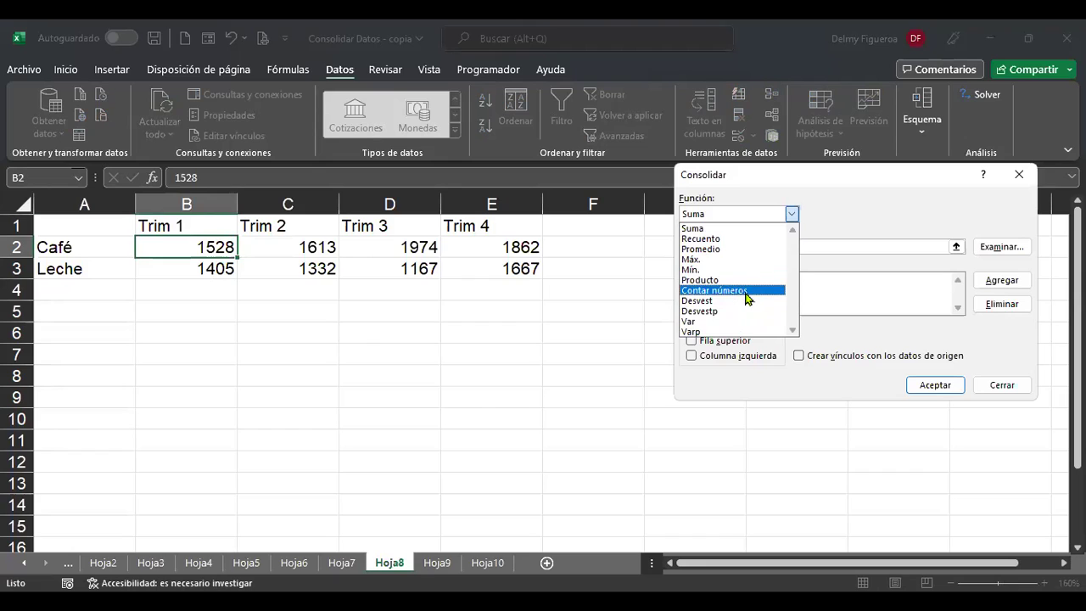
pyautogui.click(758, 176)
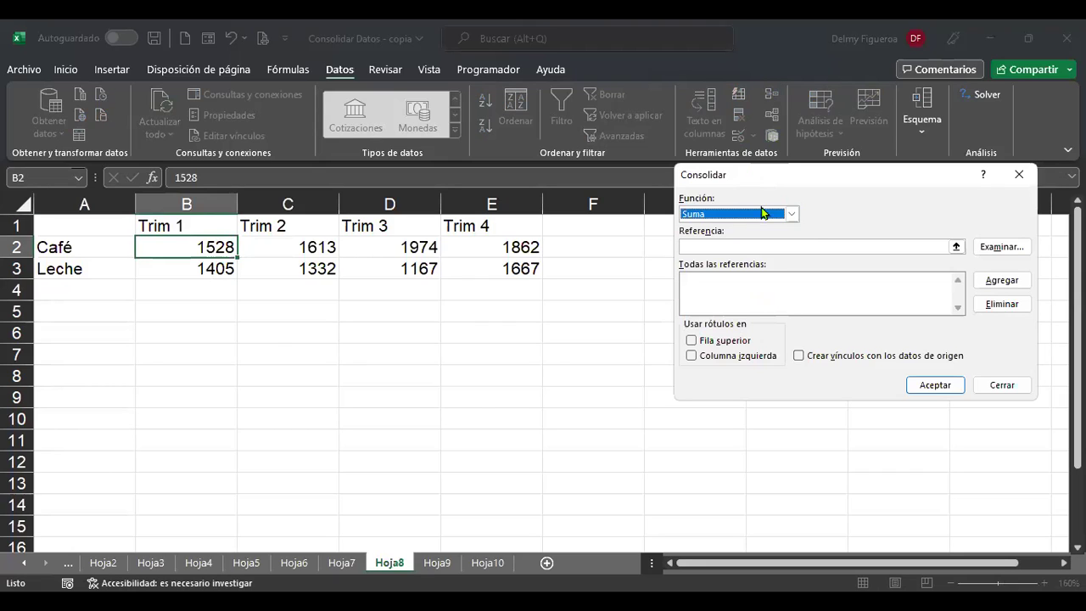
pyautogui.click(766, 245)
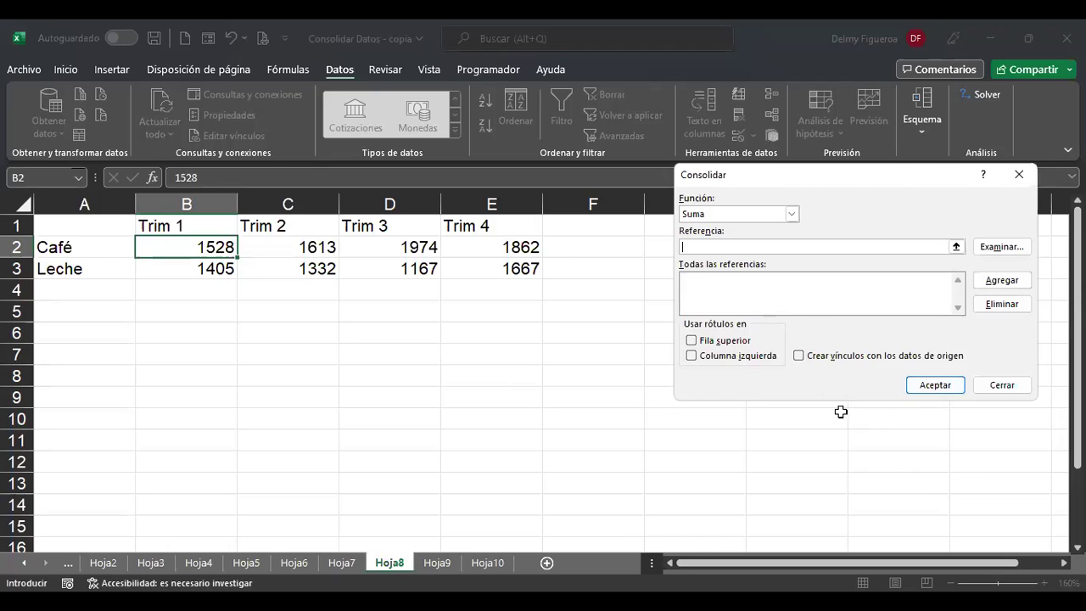
pyautogui.click(1018, 389)
pyautogui.click(509, 350)
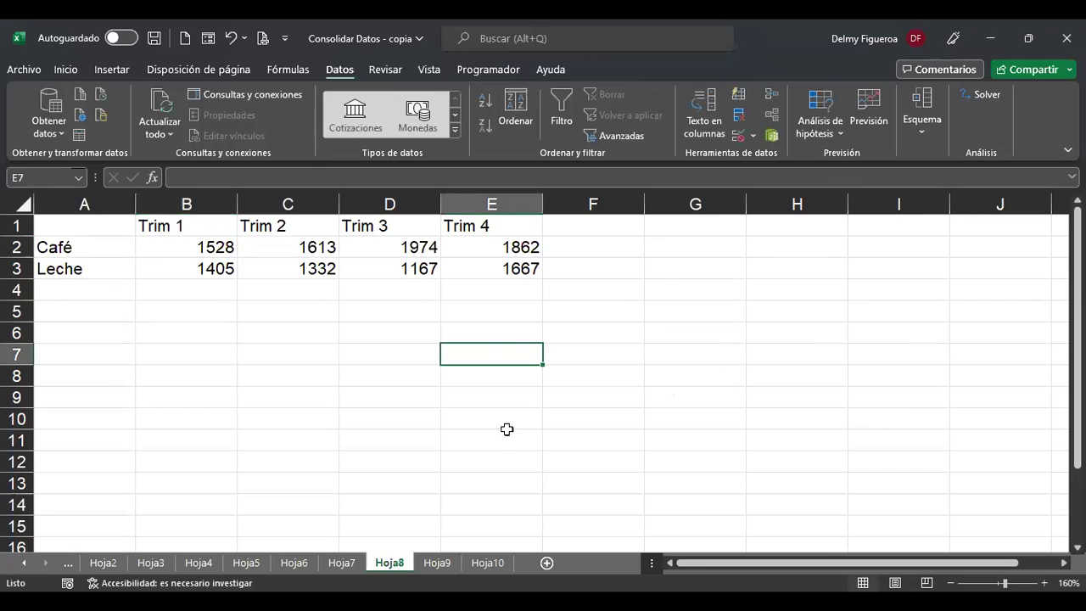
# Return to the first sheets of the workbook and review the product quantities on Enero
pyautogui.click(23, 564)
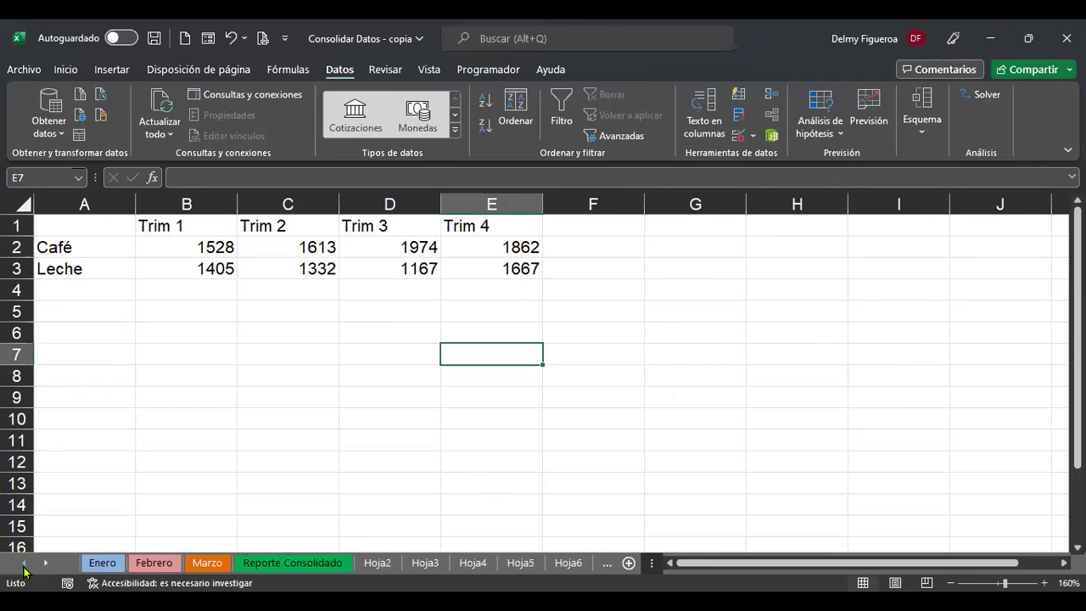
pyautogui.click(259, 311)
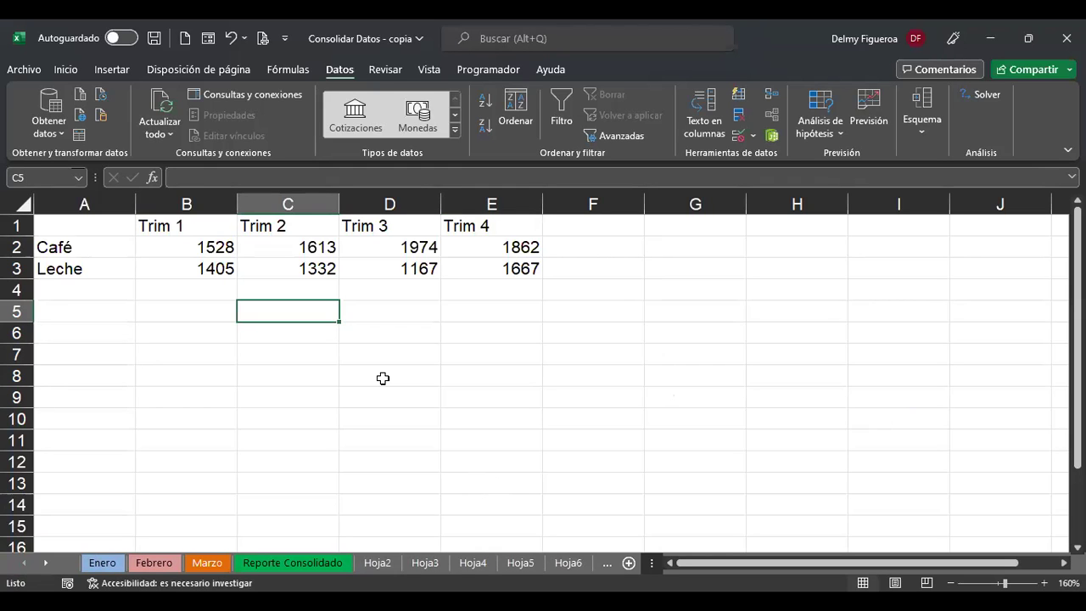
pyautogui.click(103, 562)
pyautogui.click(372, 346)
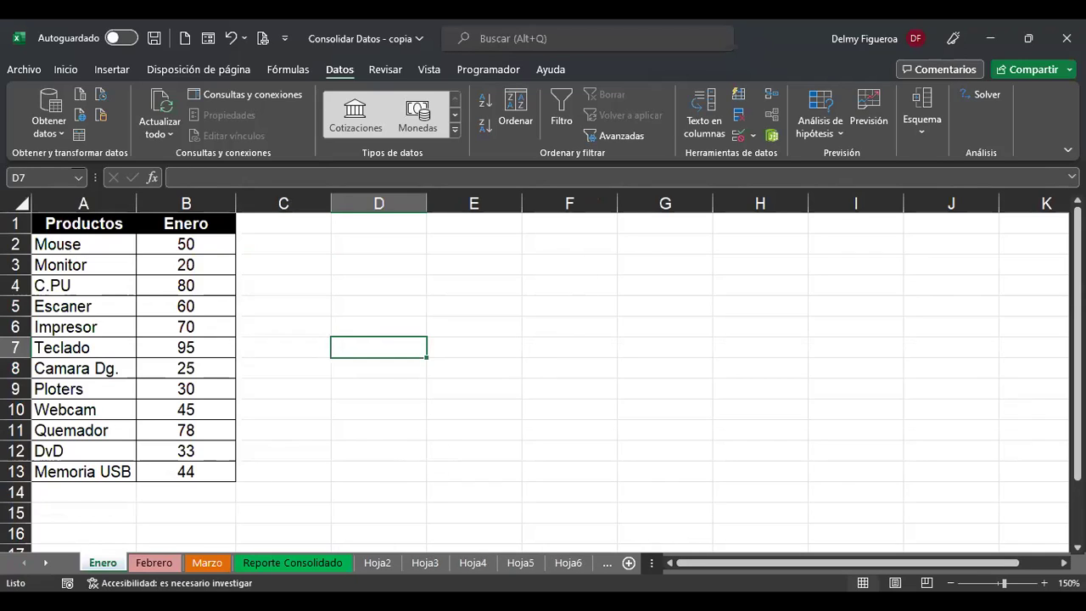
pyautogui.click(570, 264)
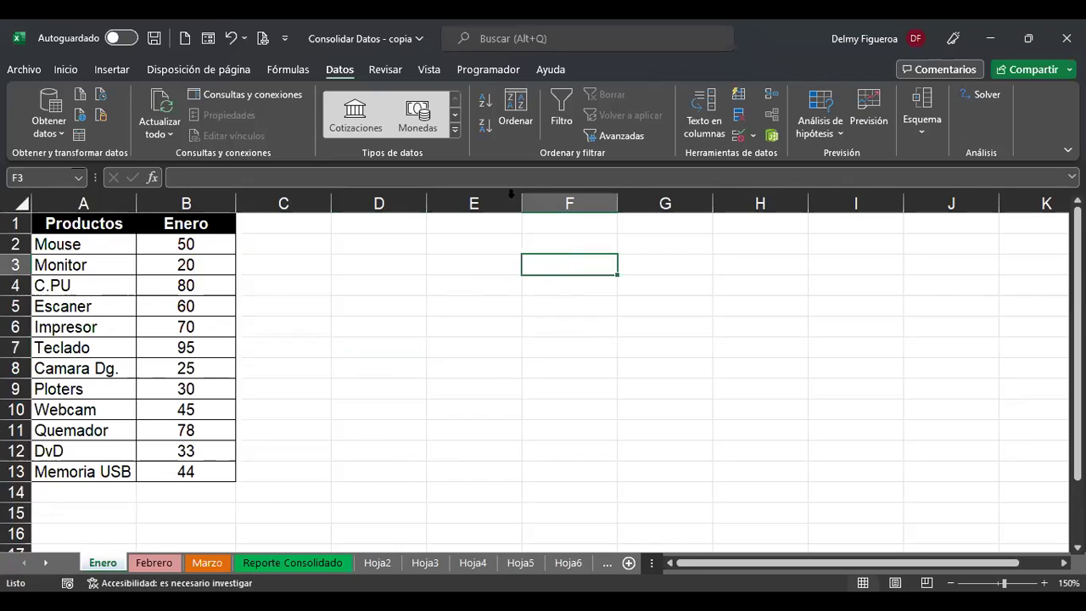
pyautogui.click(394, 242)
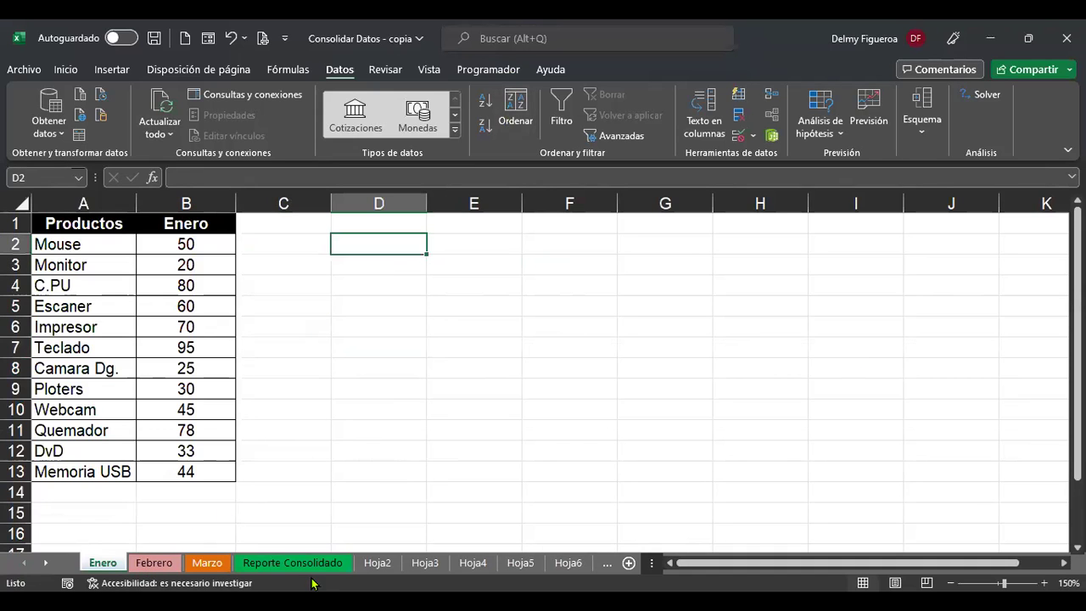
# Look through the Febrero and Marzo sheets and the quarterly sales table on Reporte Consolidado
pyautogui.click(154, 563)
pyautogui.click(207, 563)
pyautogui.click(292, 562)
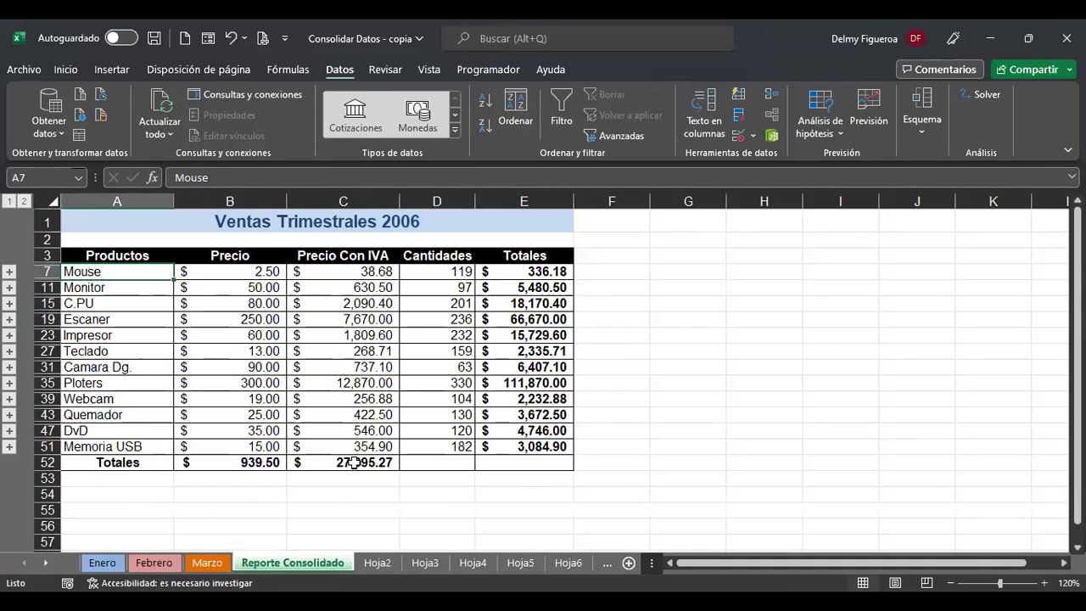
pyautogui.click(763, 307)
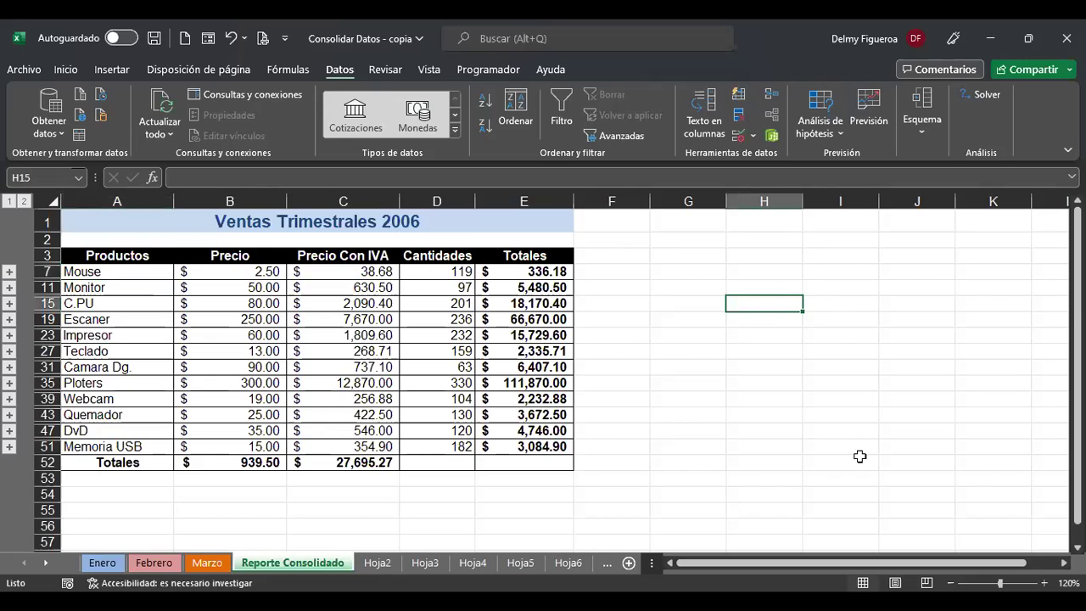